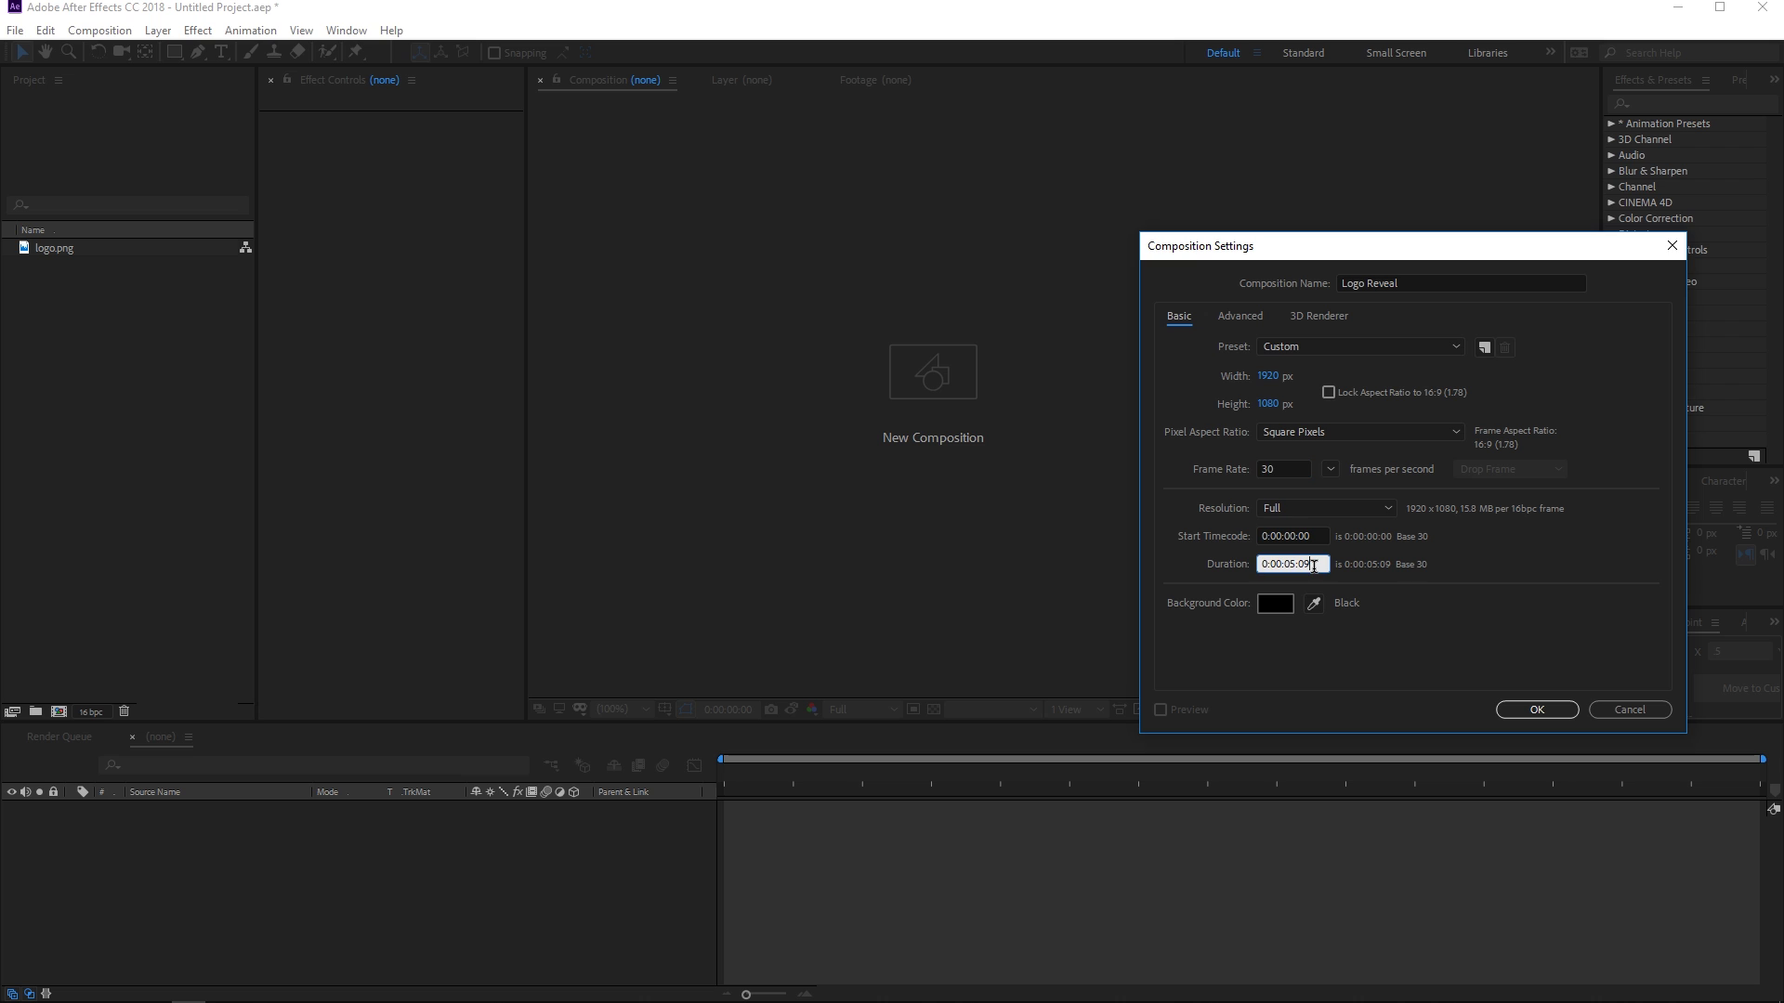
Create the Logo Reveal composition and add a 1920 × 1080 px white solid layer to it
click(1548, 711)
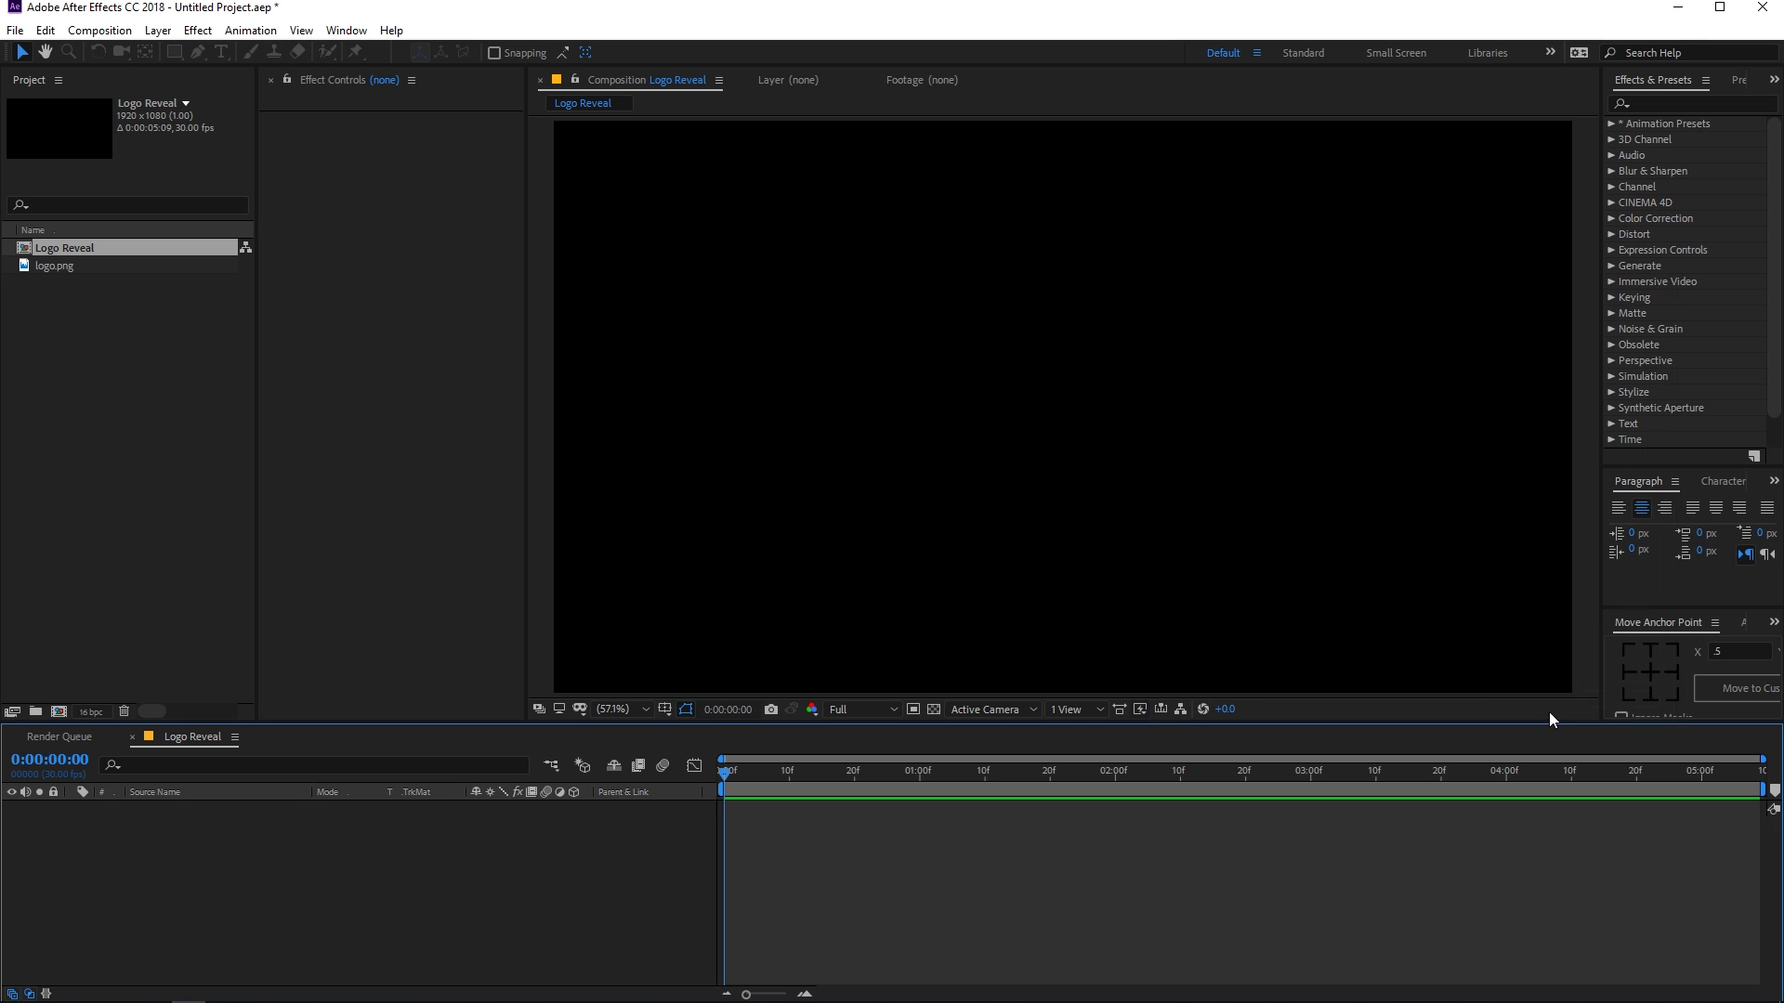
right_click(476, 867)
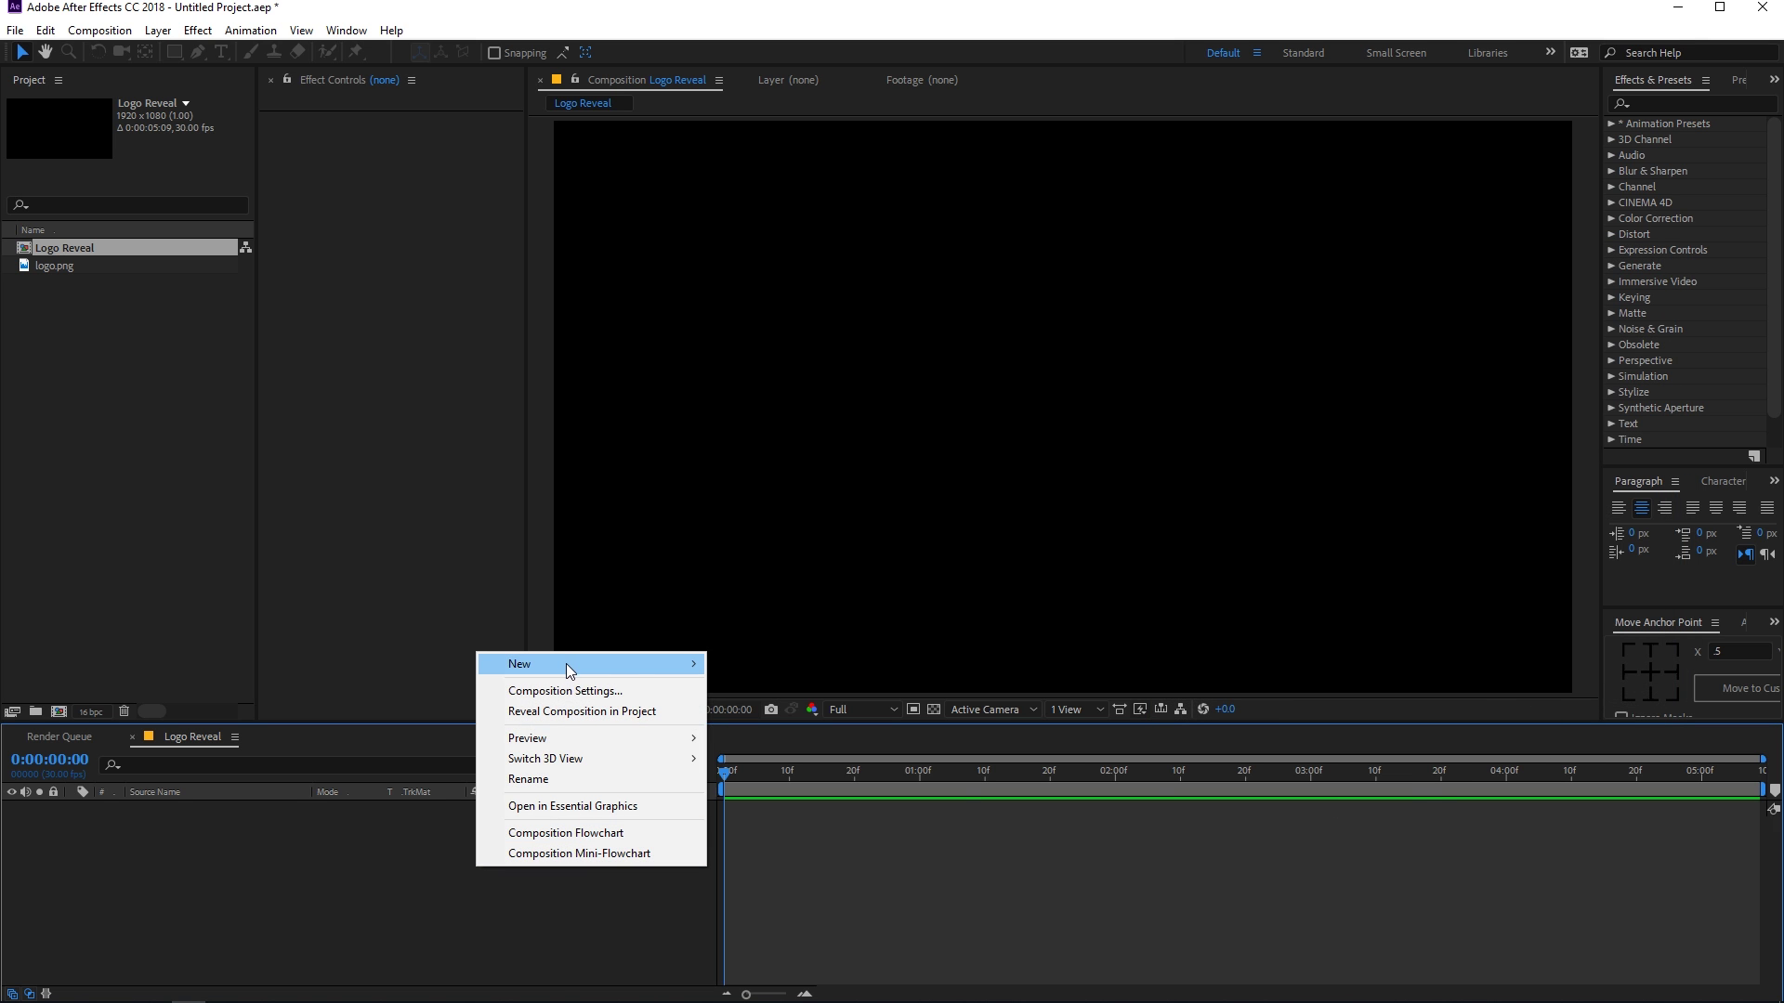
mouse_move(566, 663)
click(750, 710)
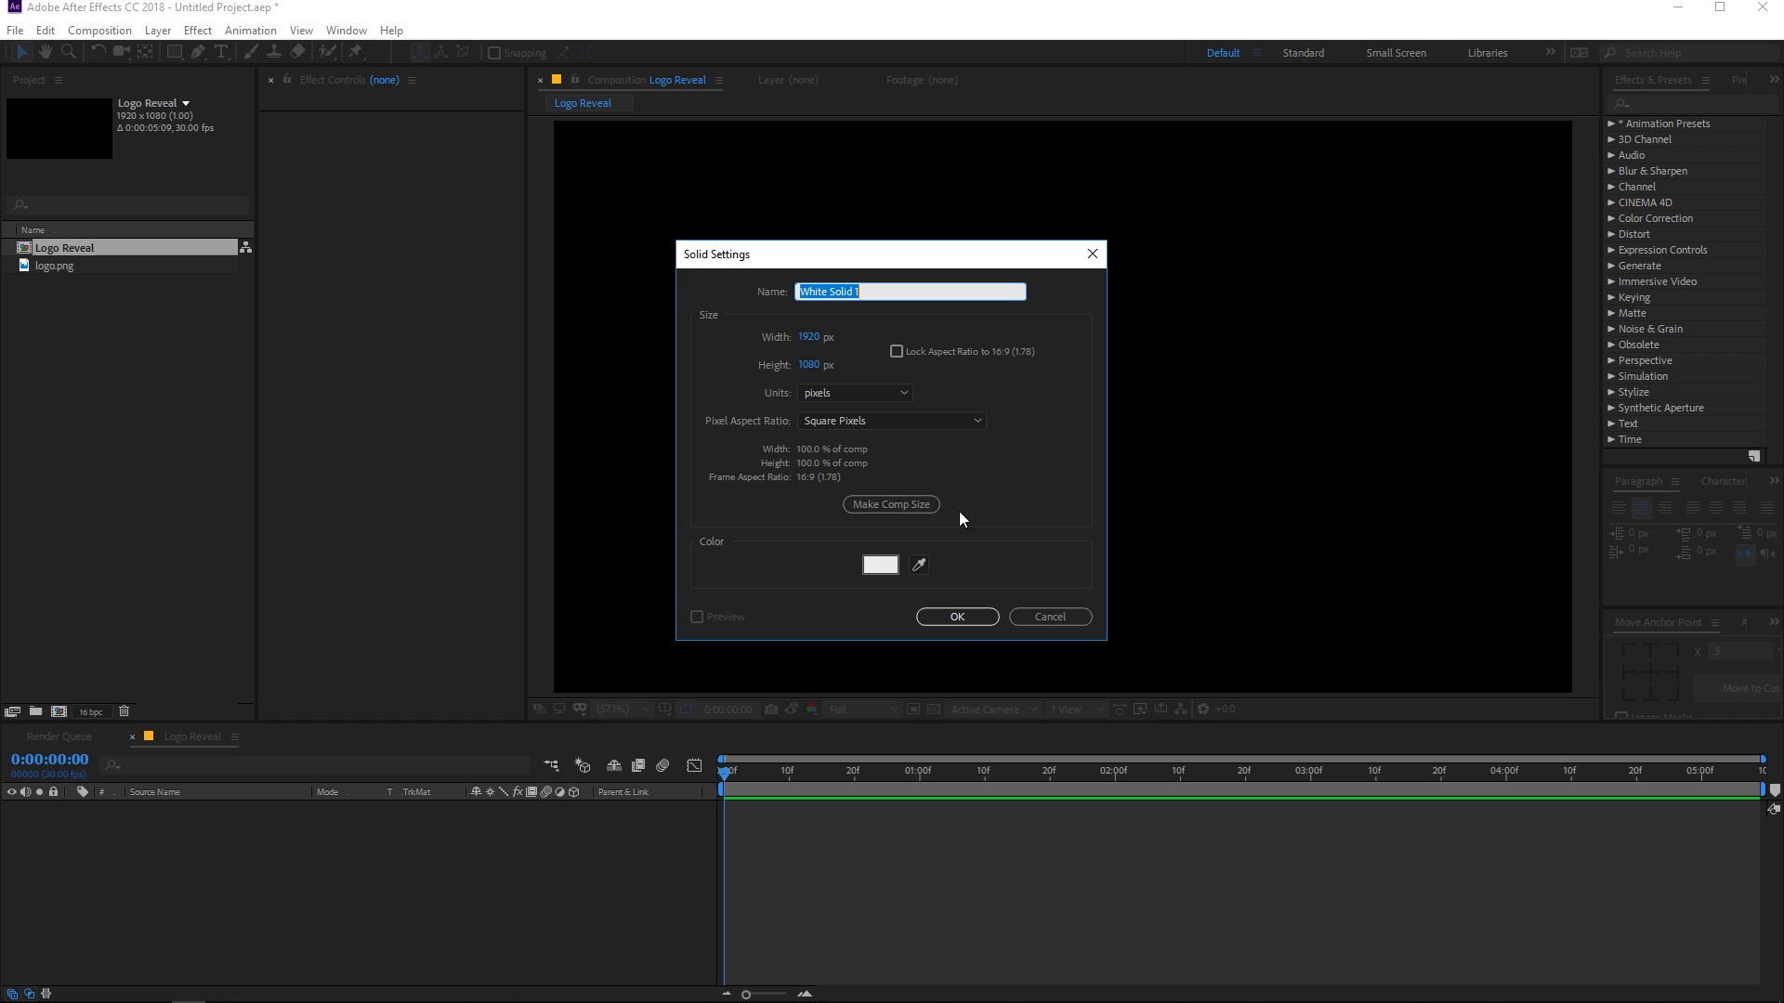
click(955, 618)
key(ctrl+space)
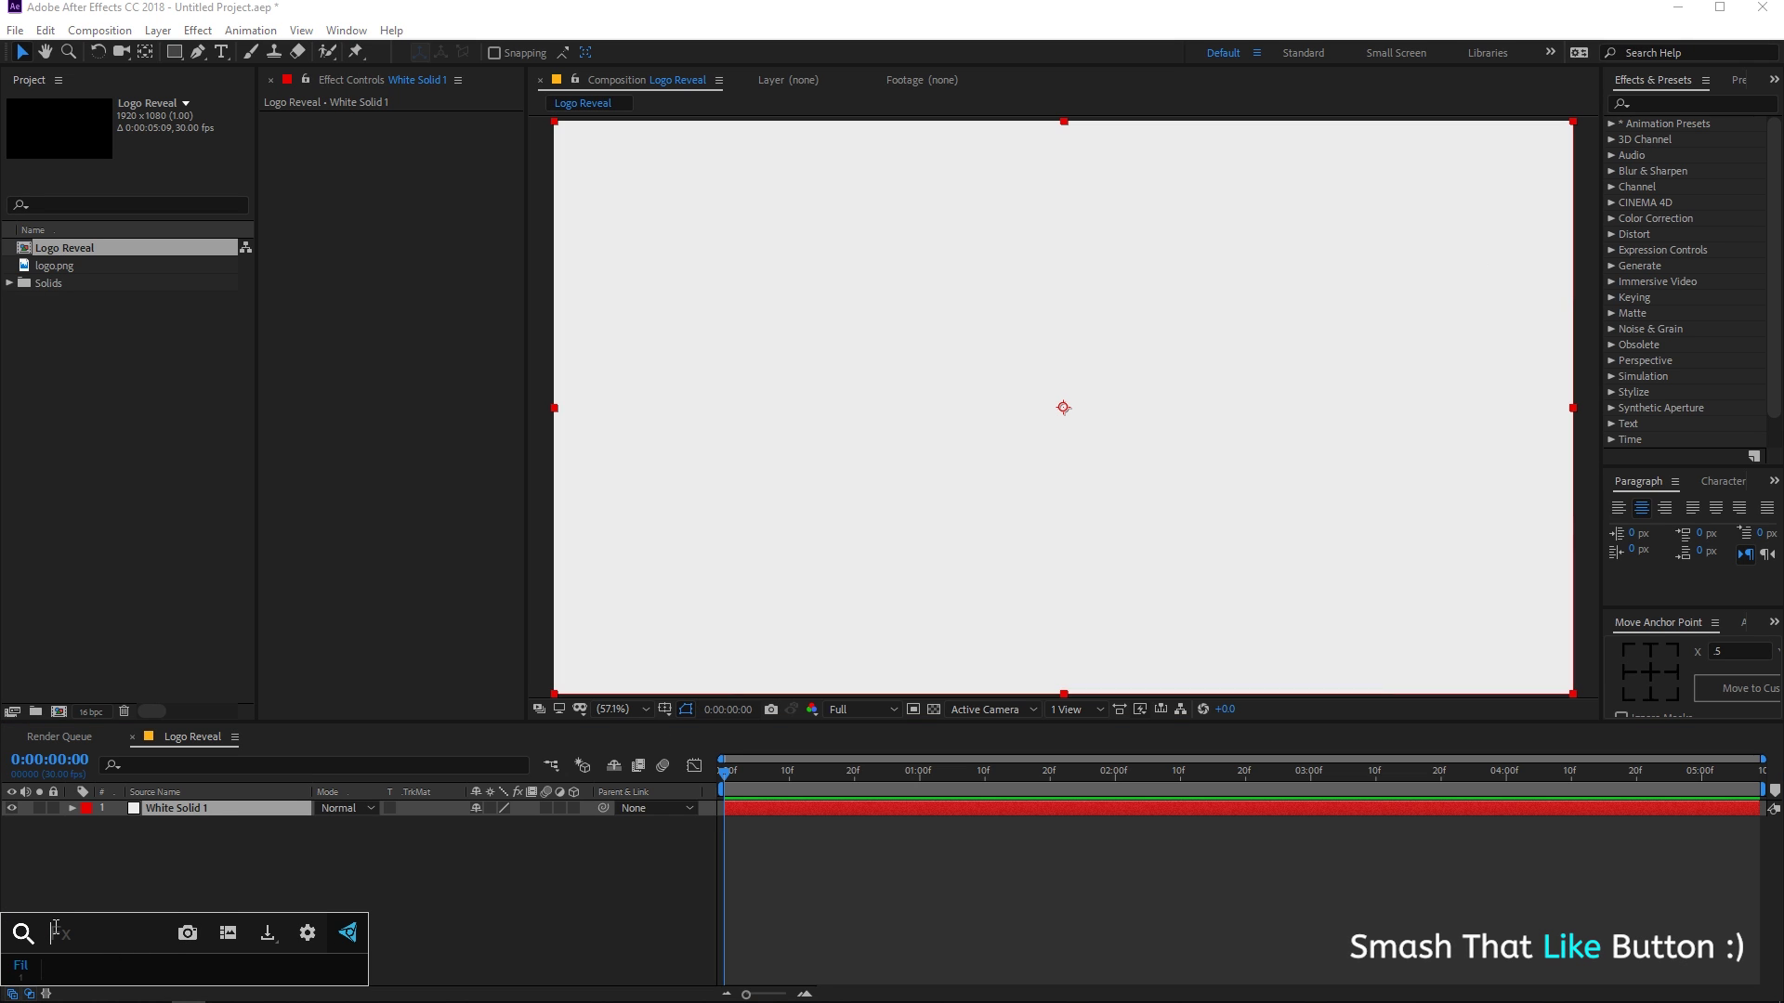
text(f)
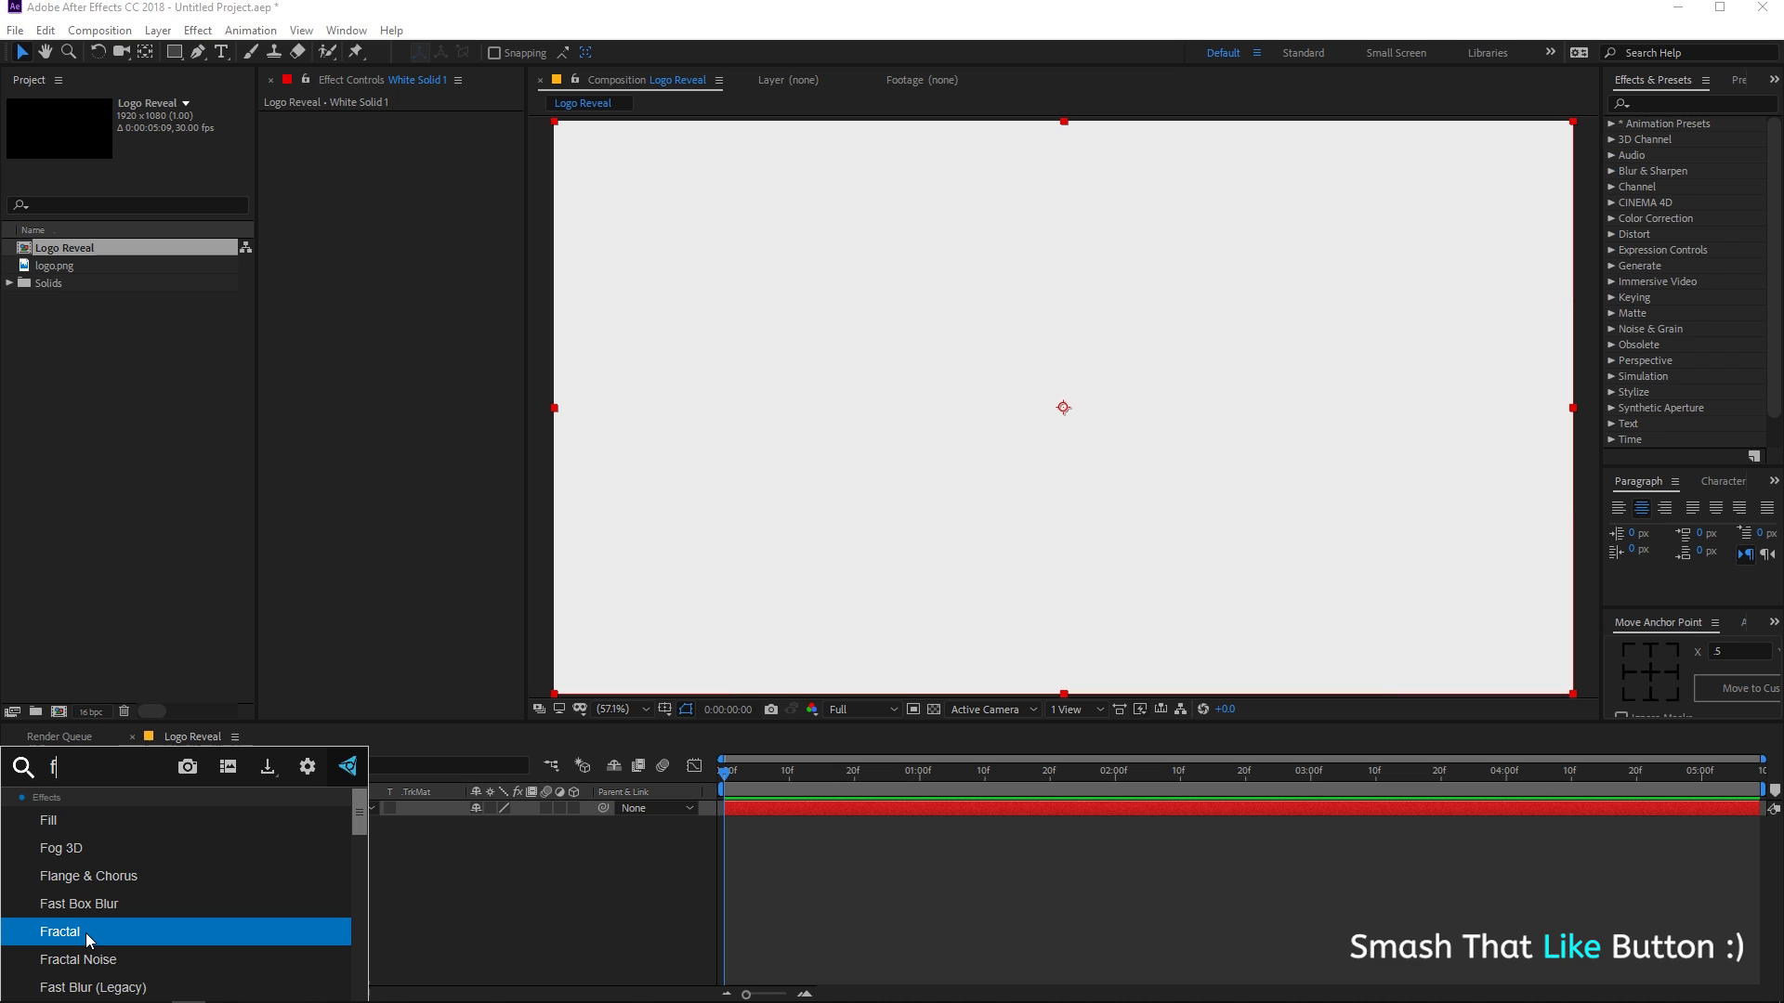
key(BackSpace)
text(g)
click(518, 924)
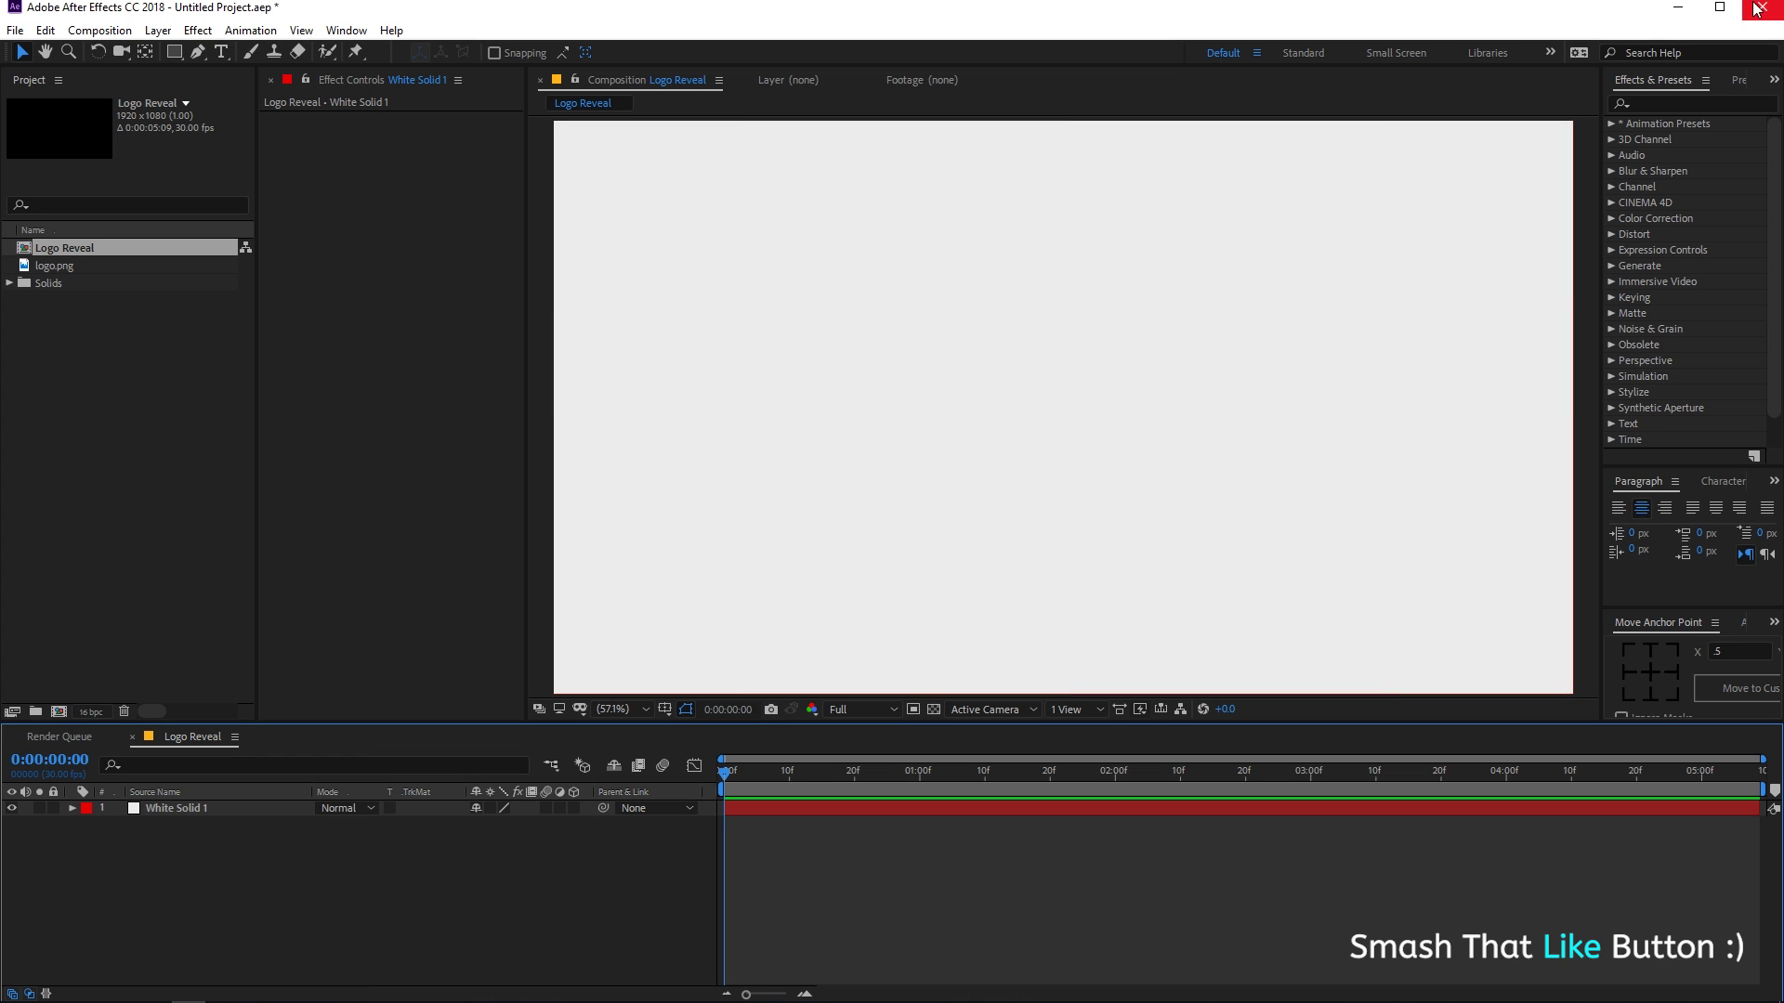
Find the Gradient Ramp effect and apply it to the White Solid 1 layer
click(1661, 102)
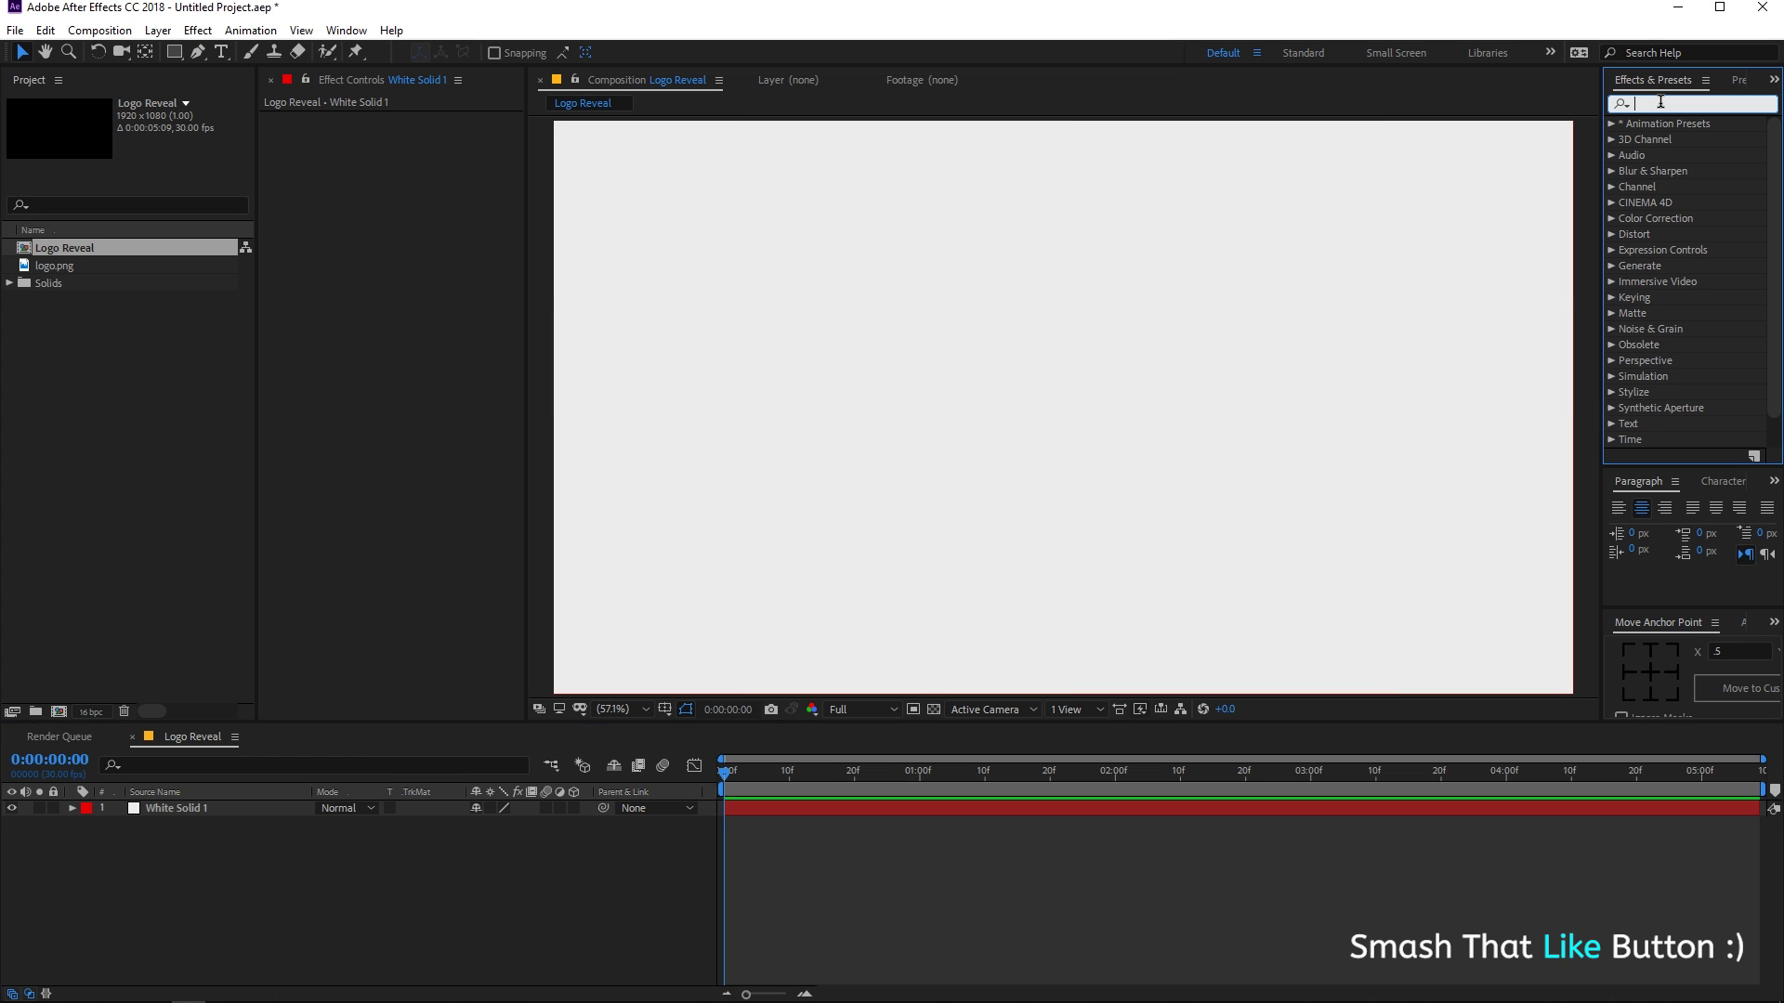
text(gra)
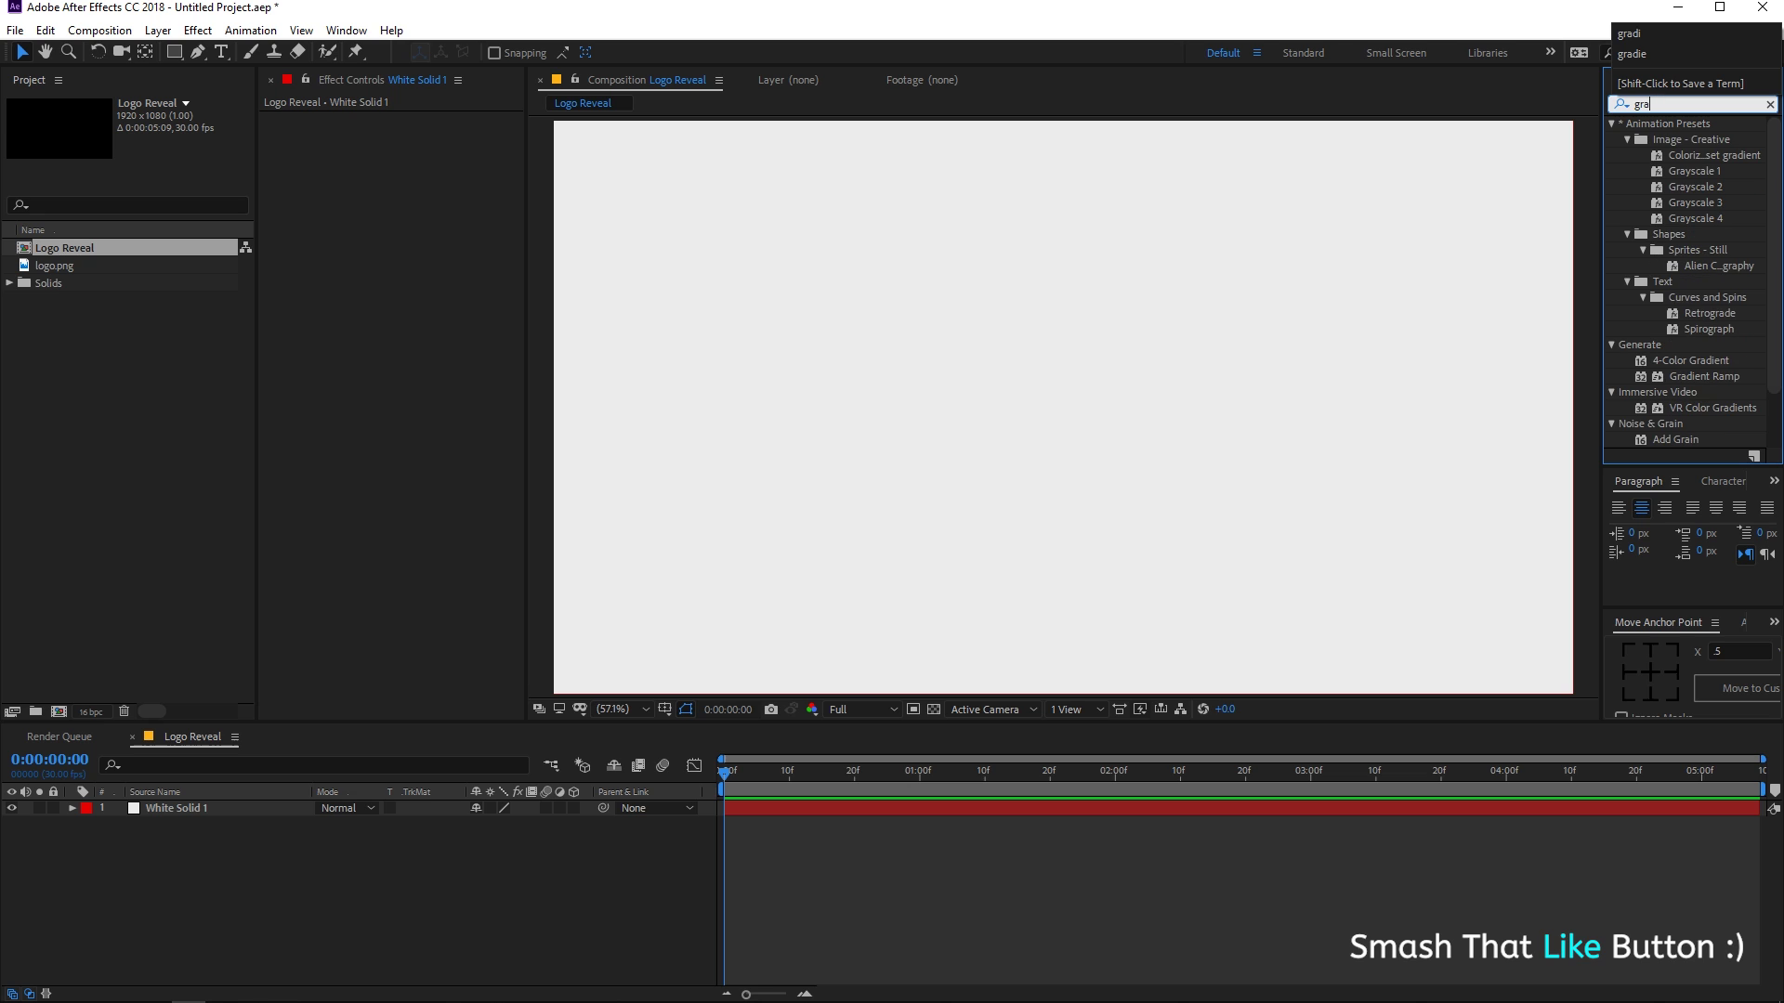
text(di)
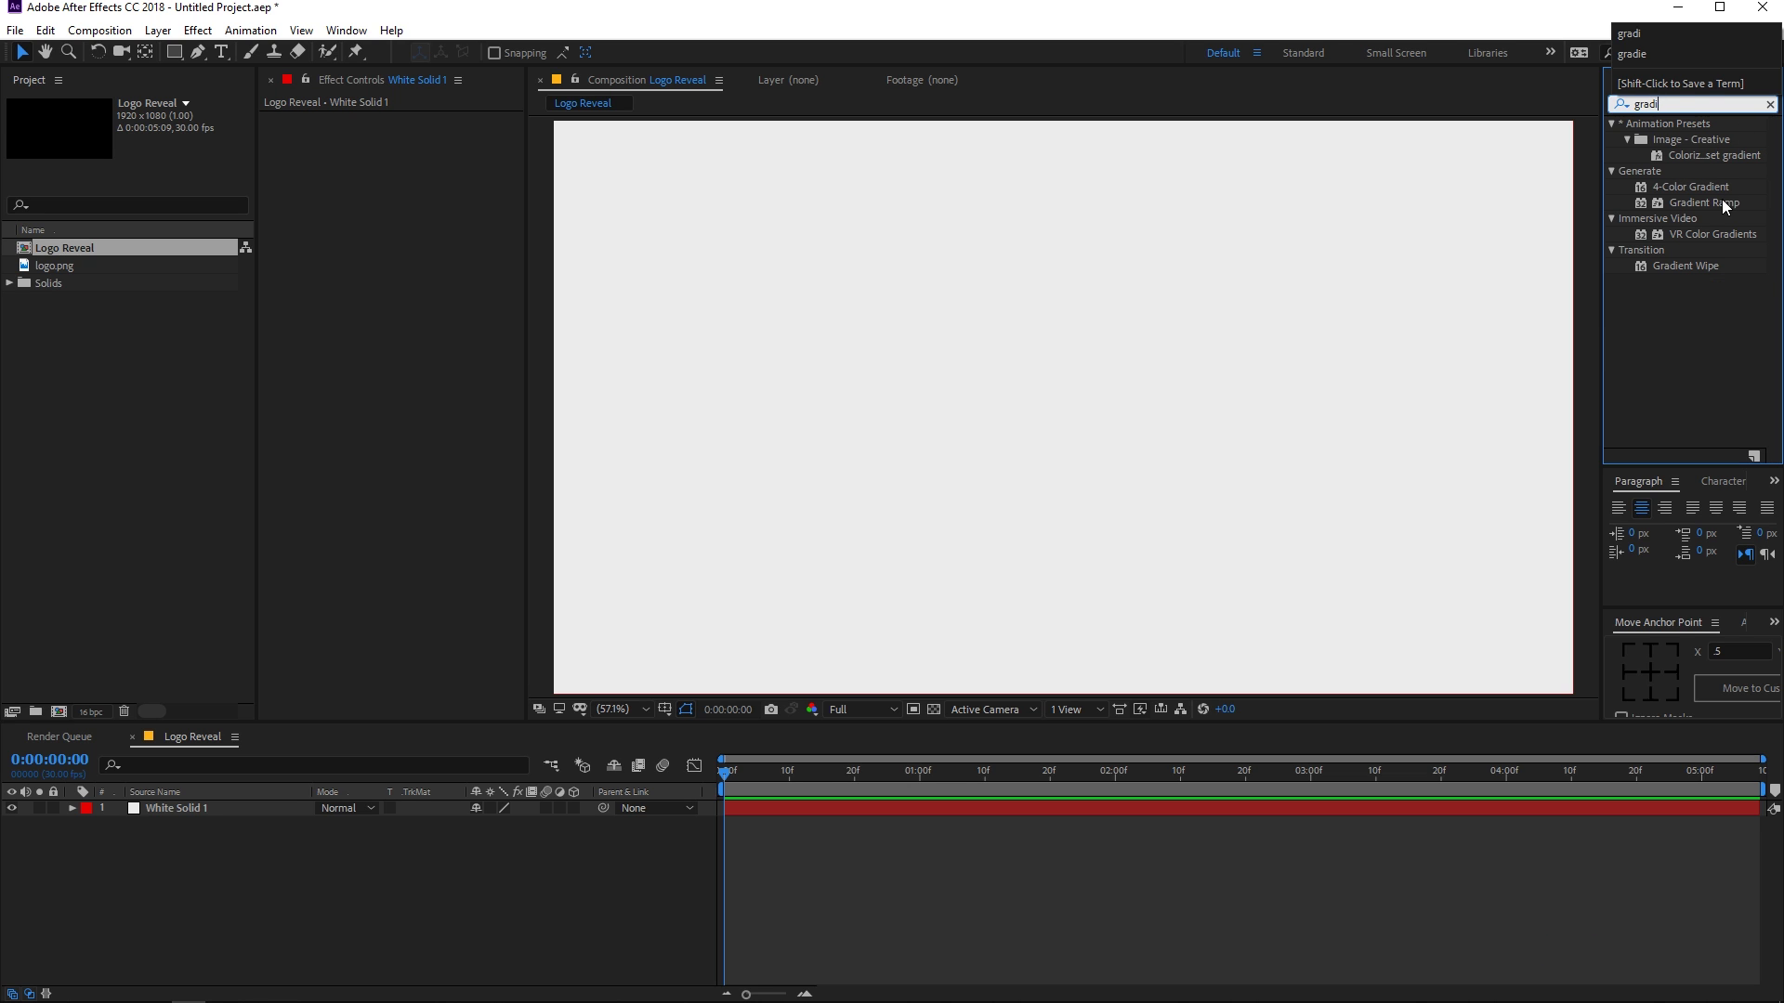
drag(1723, 206, 232, 808)
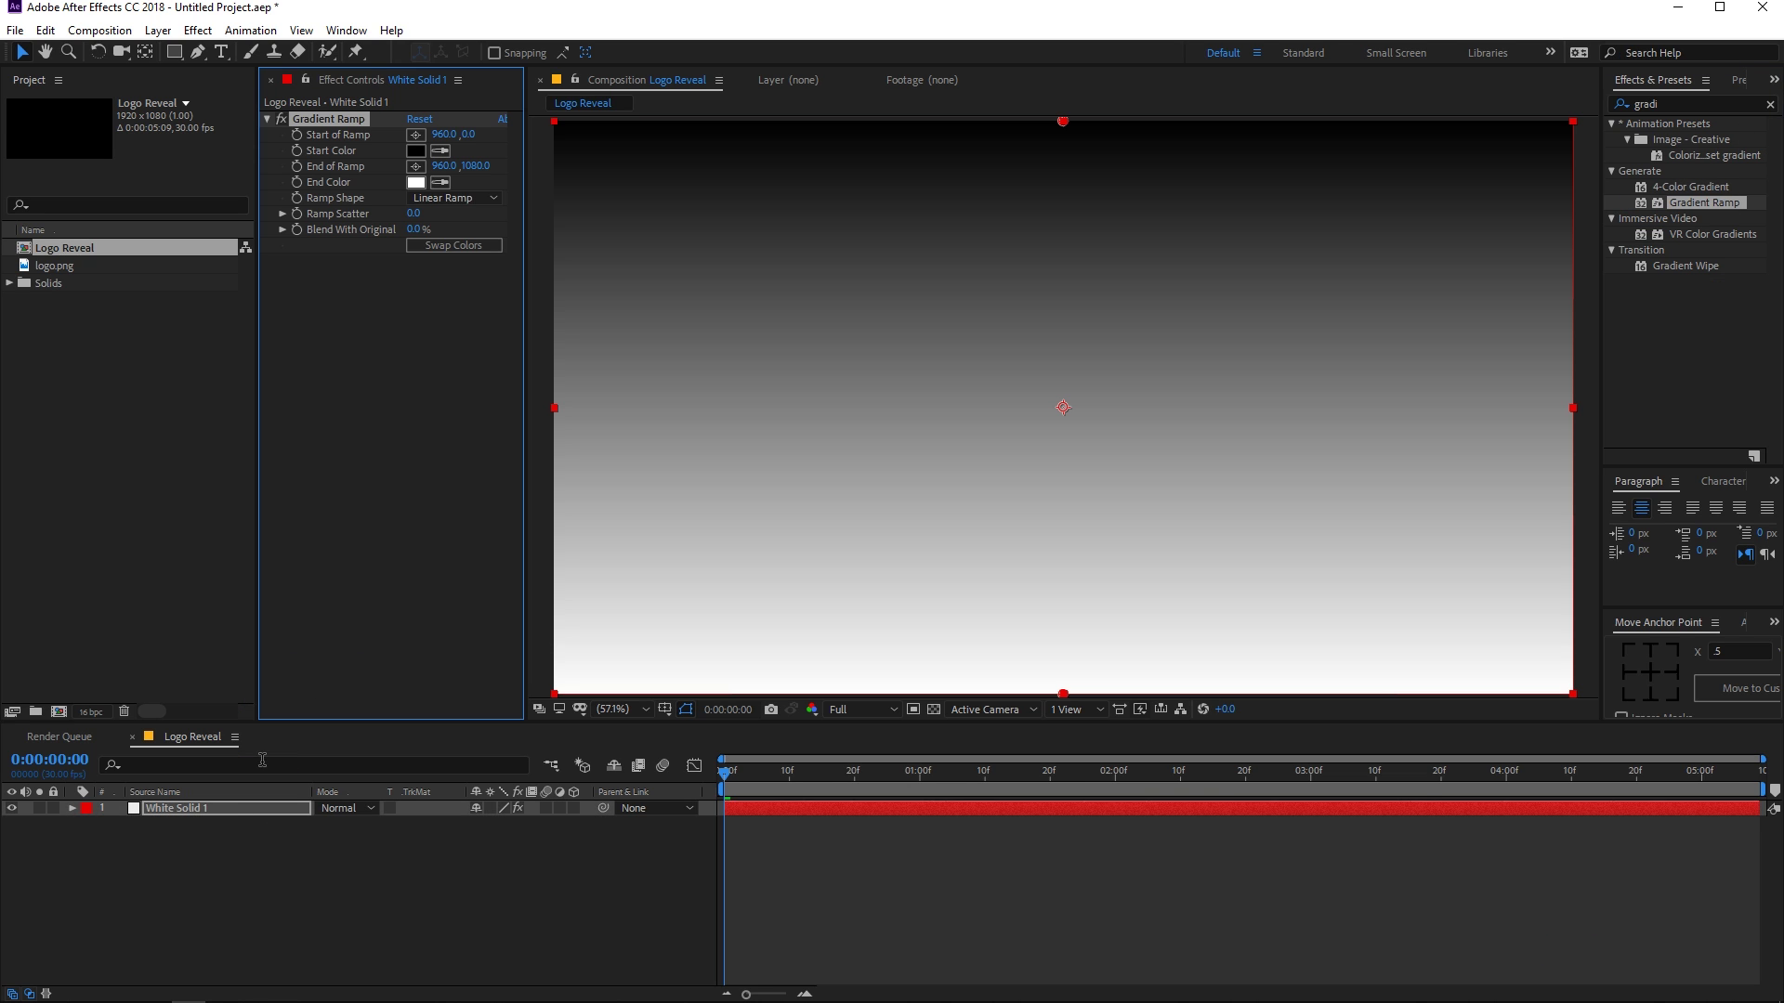
Turn the ramp into a Radial Ramp with swapped colors, running from the solid's center to its lower-left corner
click(468, 246)
click(467, 198)
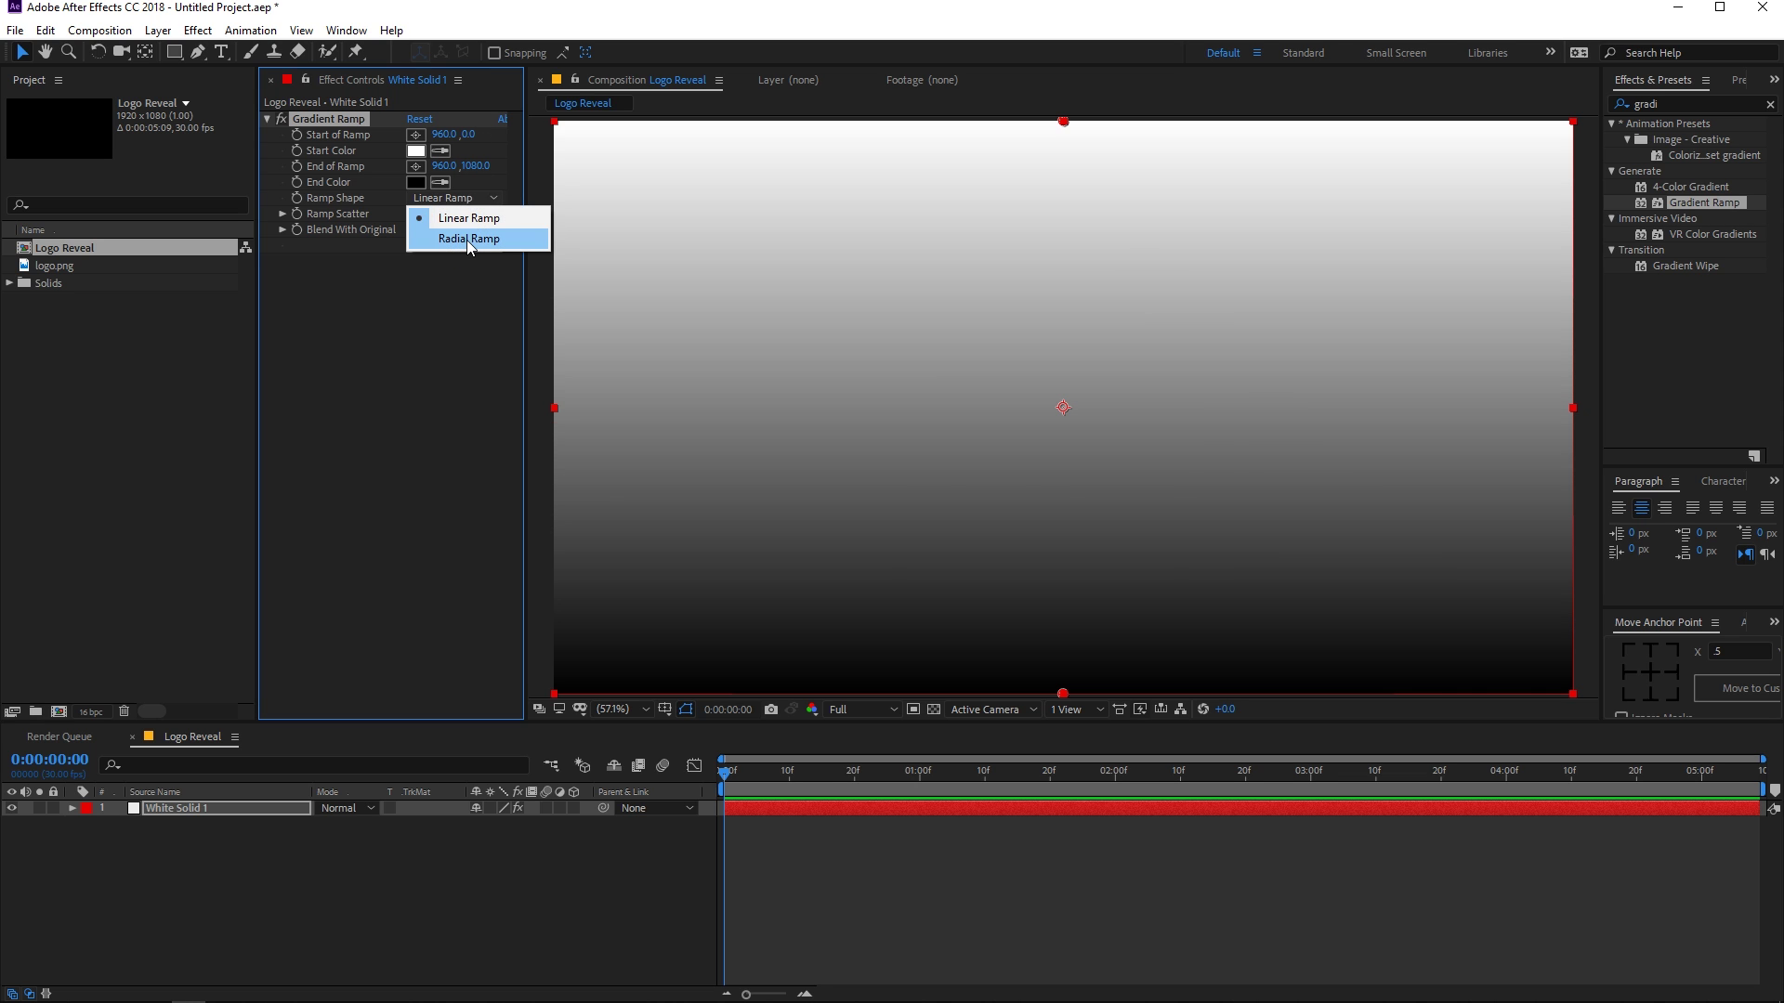
click(456, 238)
drag(1063, 122, 1065, 405)
drag(1065, 696, 553, 694)
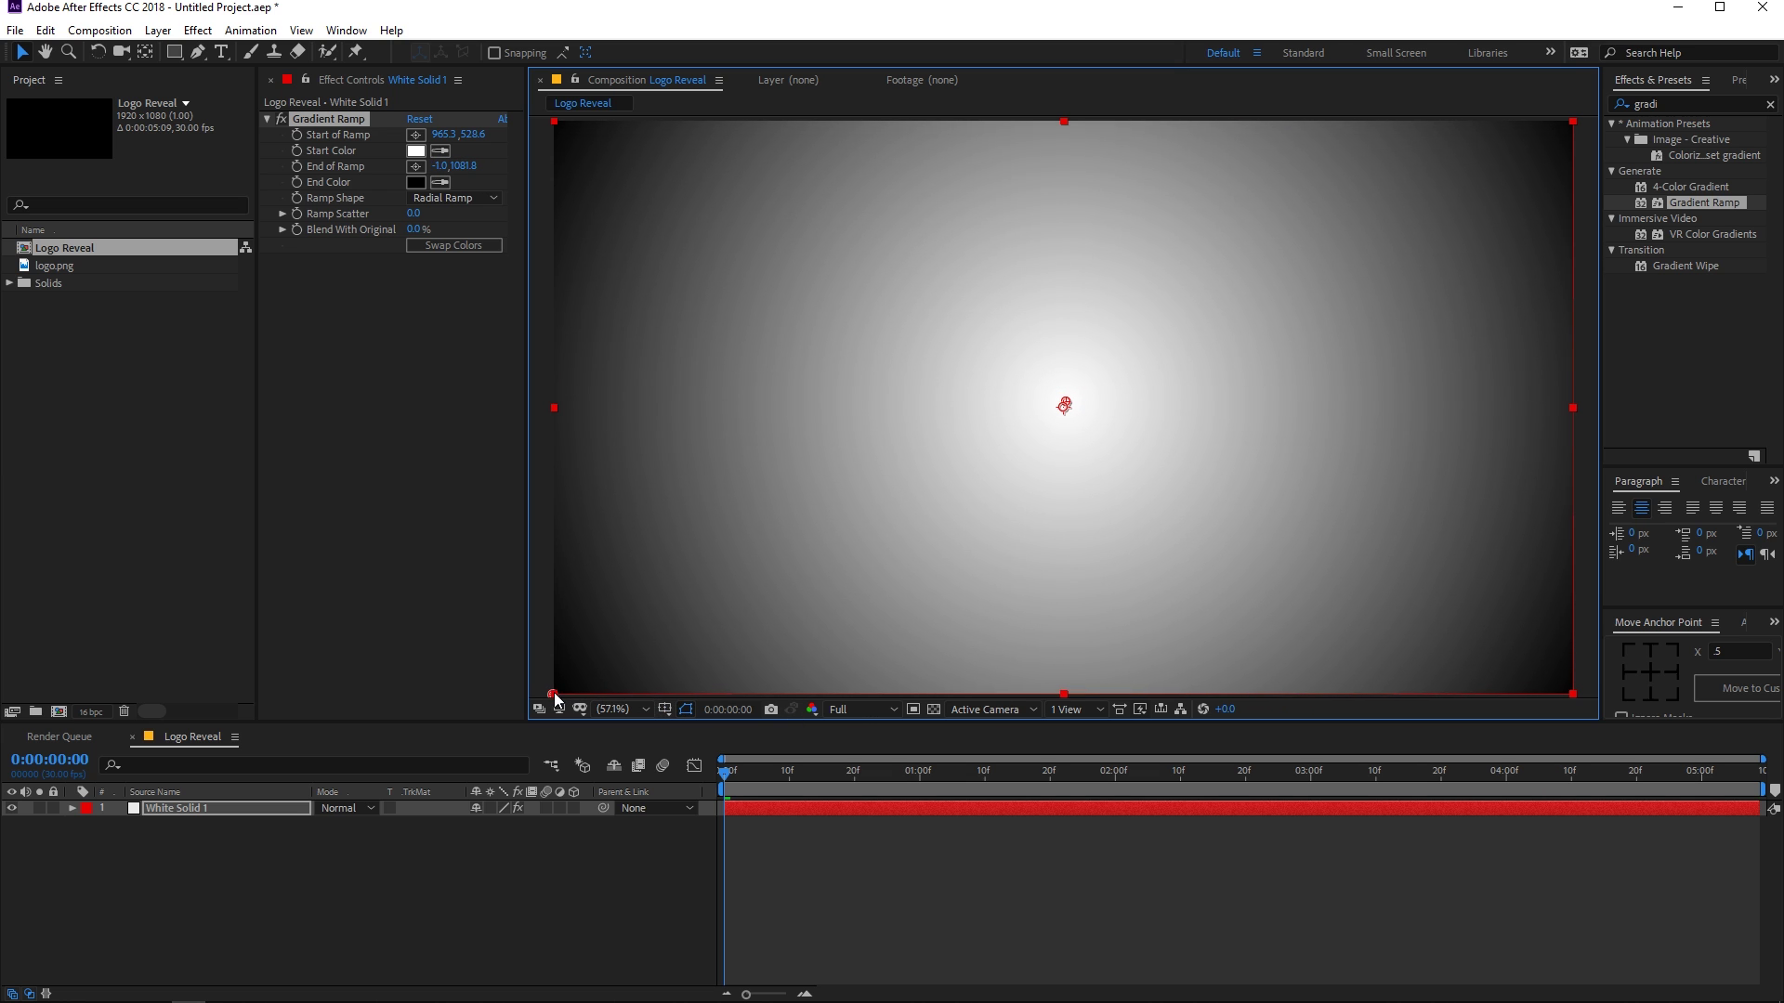
Set the ramp's end color to mid grey 848484 and its start color to light grey E0E0E0
click(416, 182)
drag(186, 488, 12, 531)
click(520, 419)
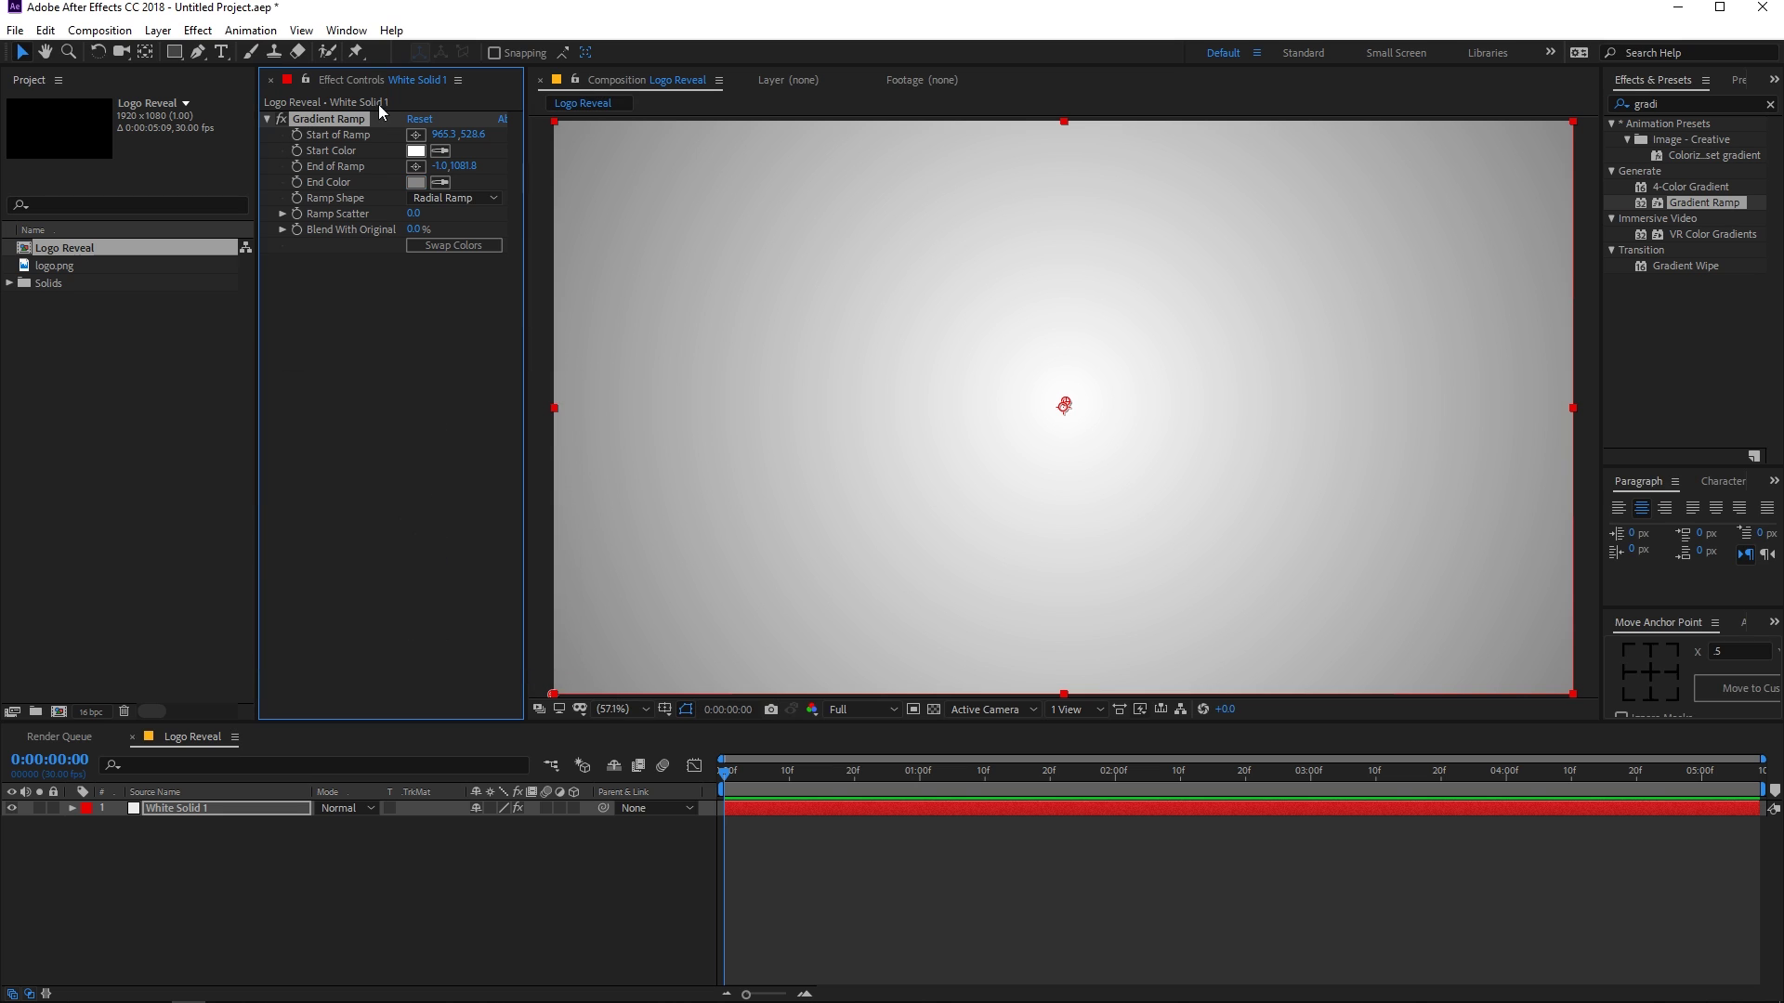
click(417, 151)
drag(114, 423, 98, 443)
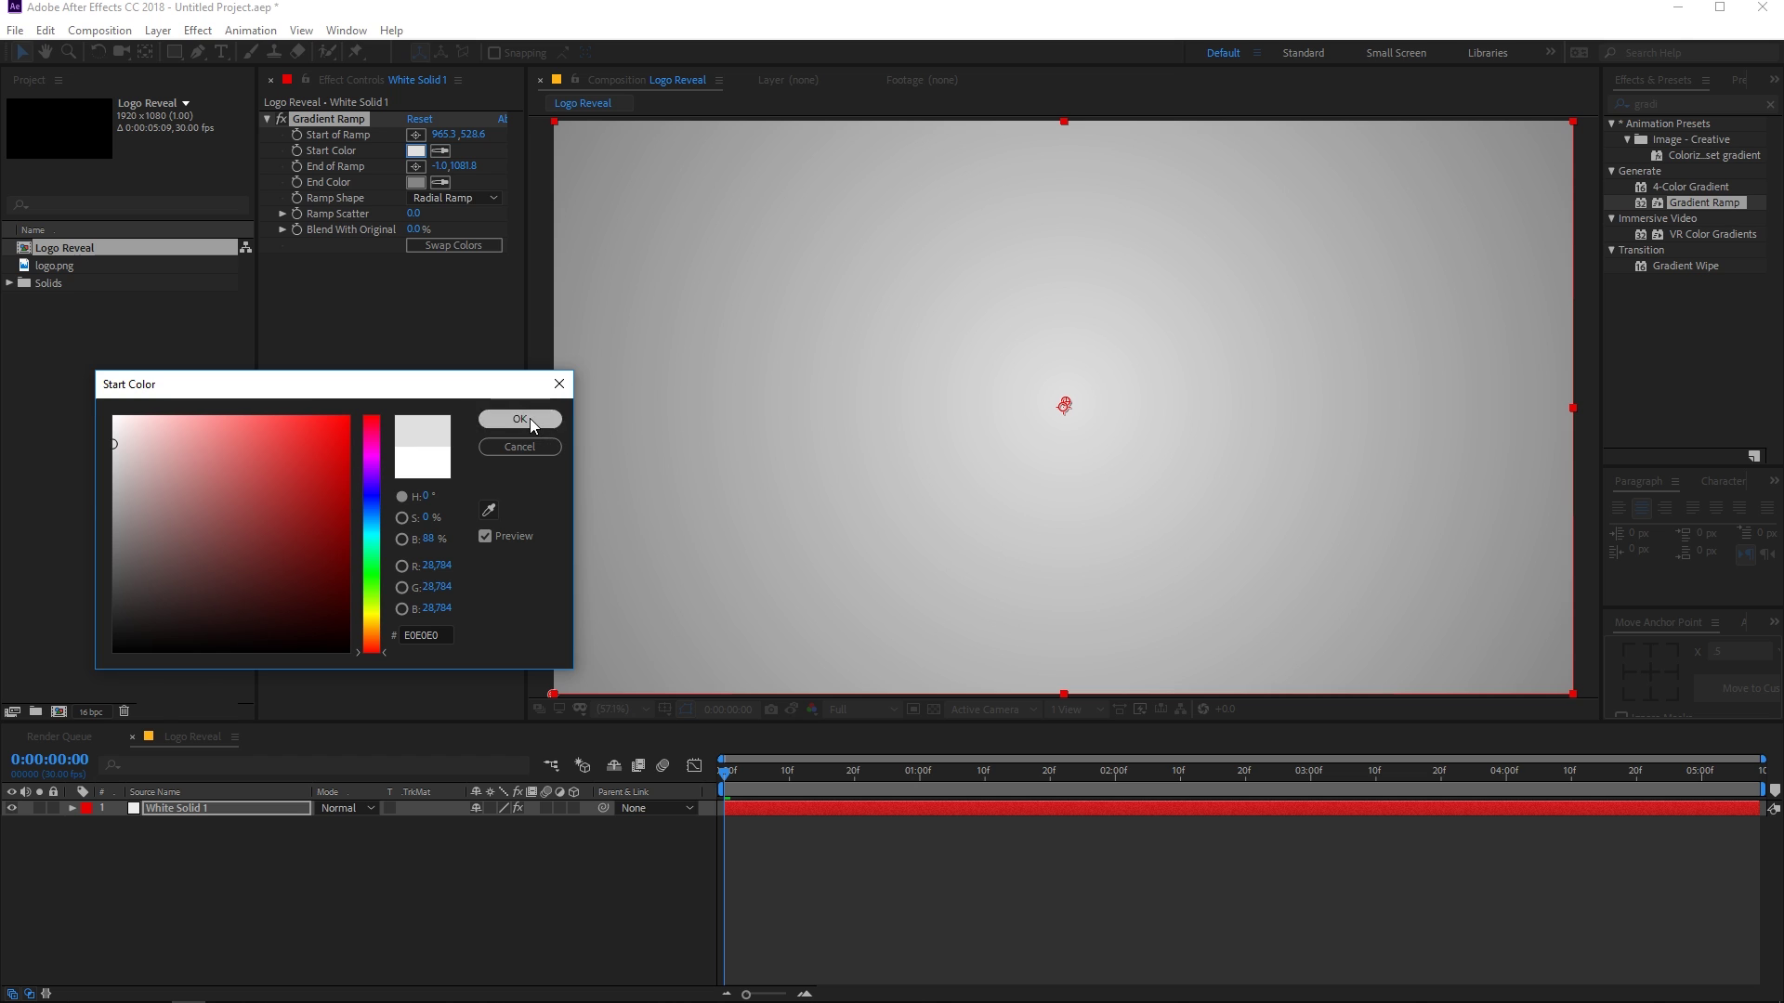
click(521, 419)
Set the Gradient Ramp's end color to a darker neutral grey
click(416, 182)
click(111, 529)
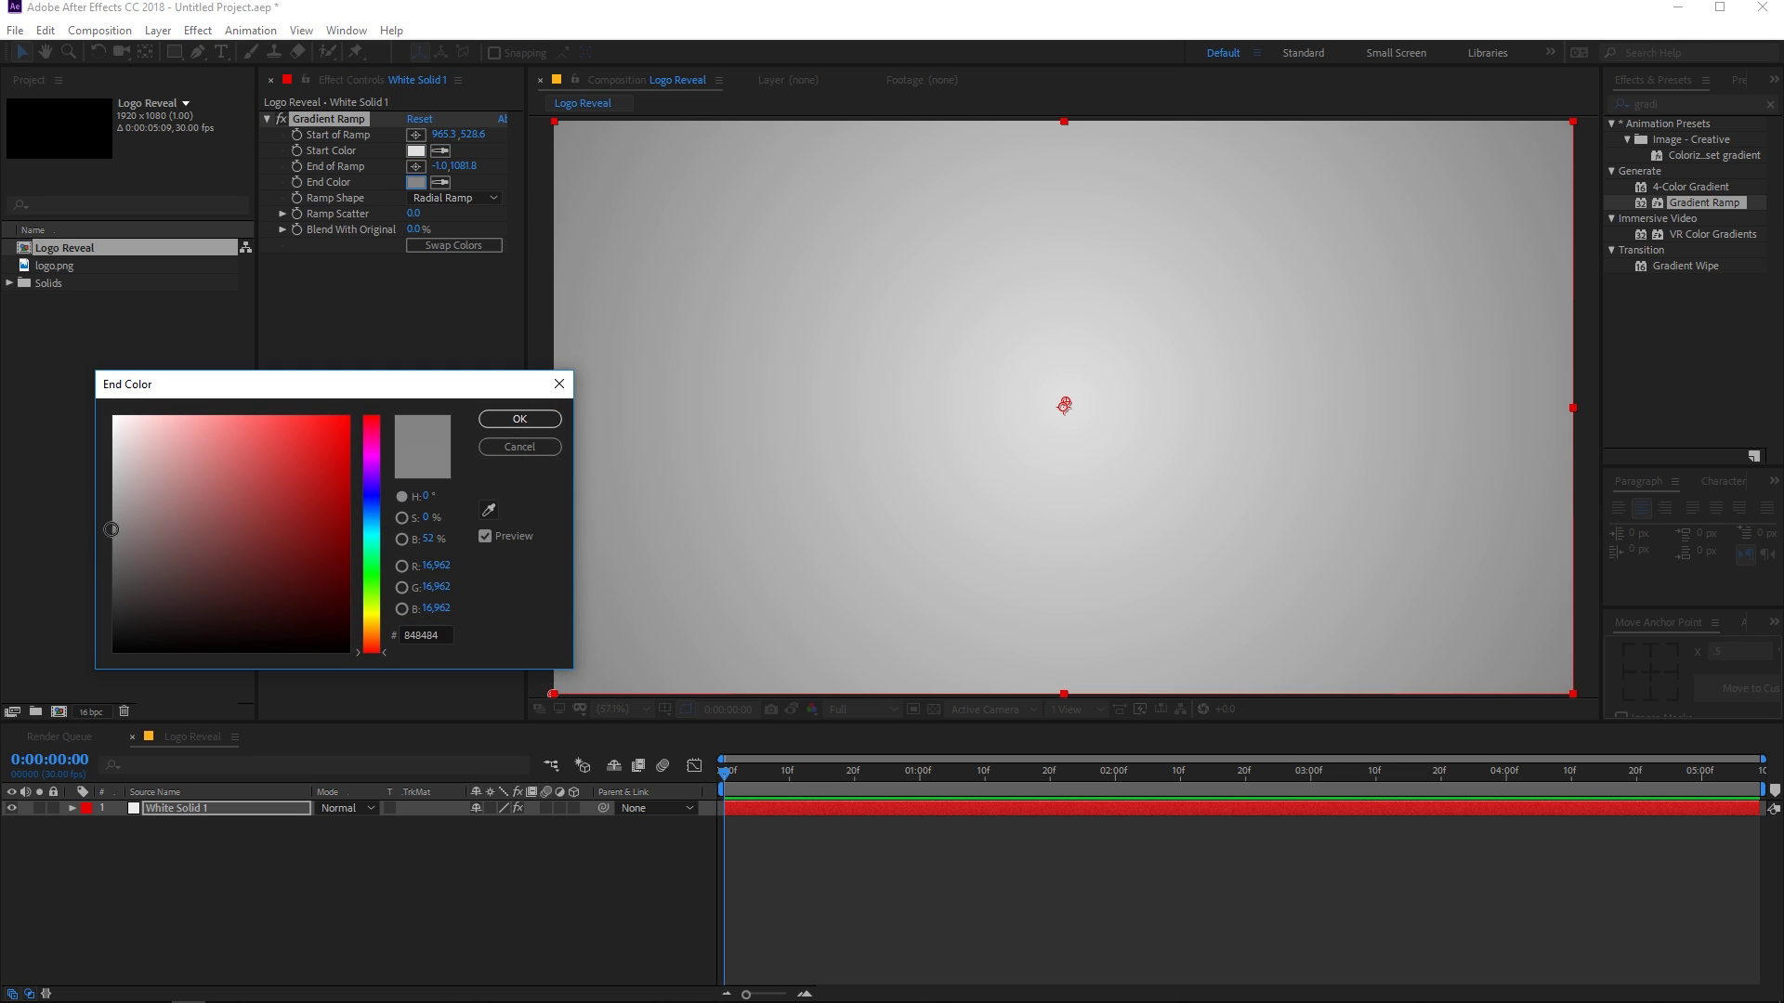
drag(112, 530, 98, 555)
click(554, 420)
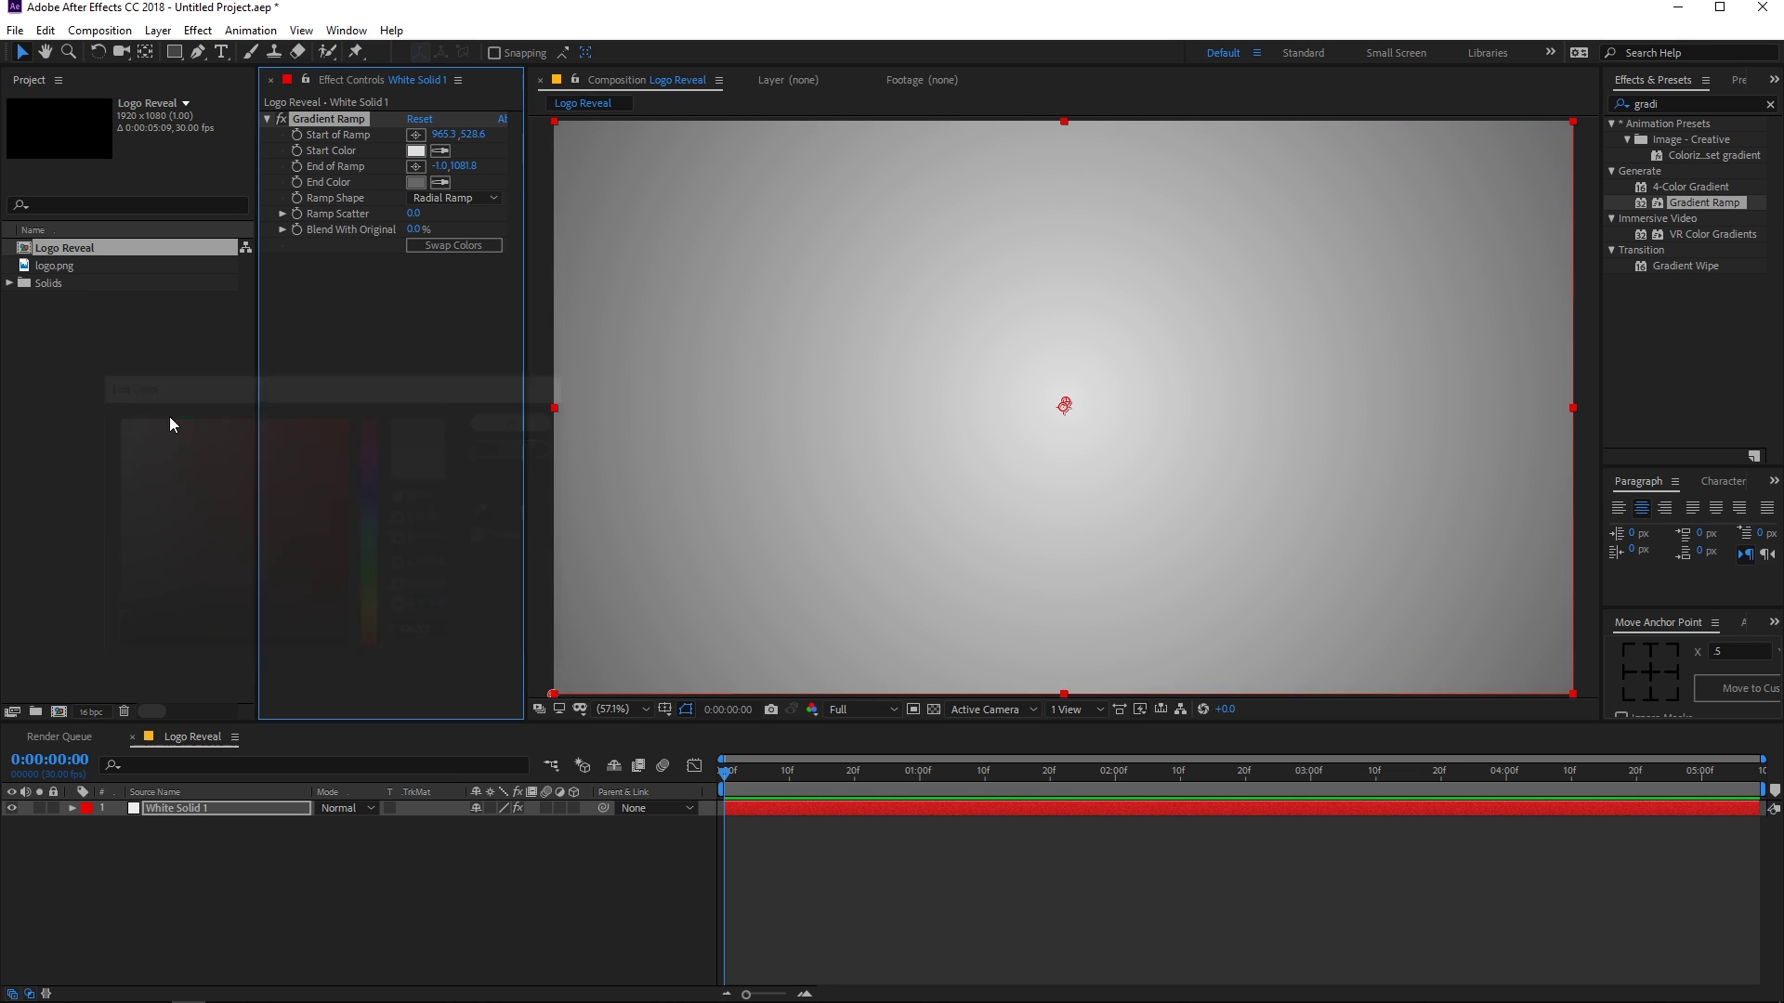
Brighten the Gradient Ramp's start color to a near-white grey
click(142, 405)
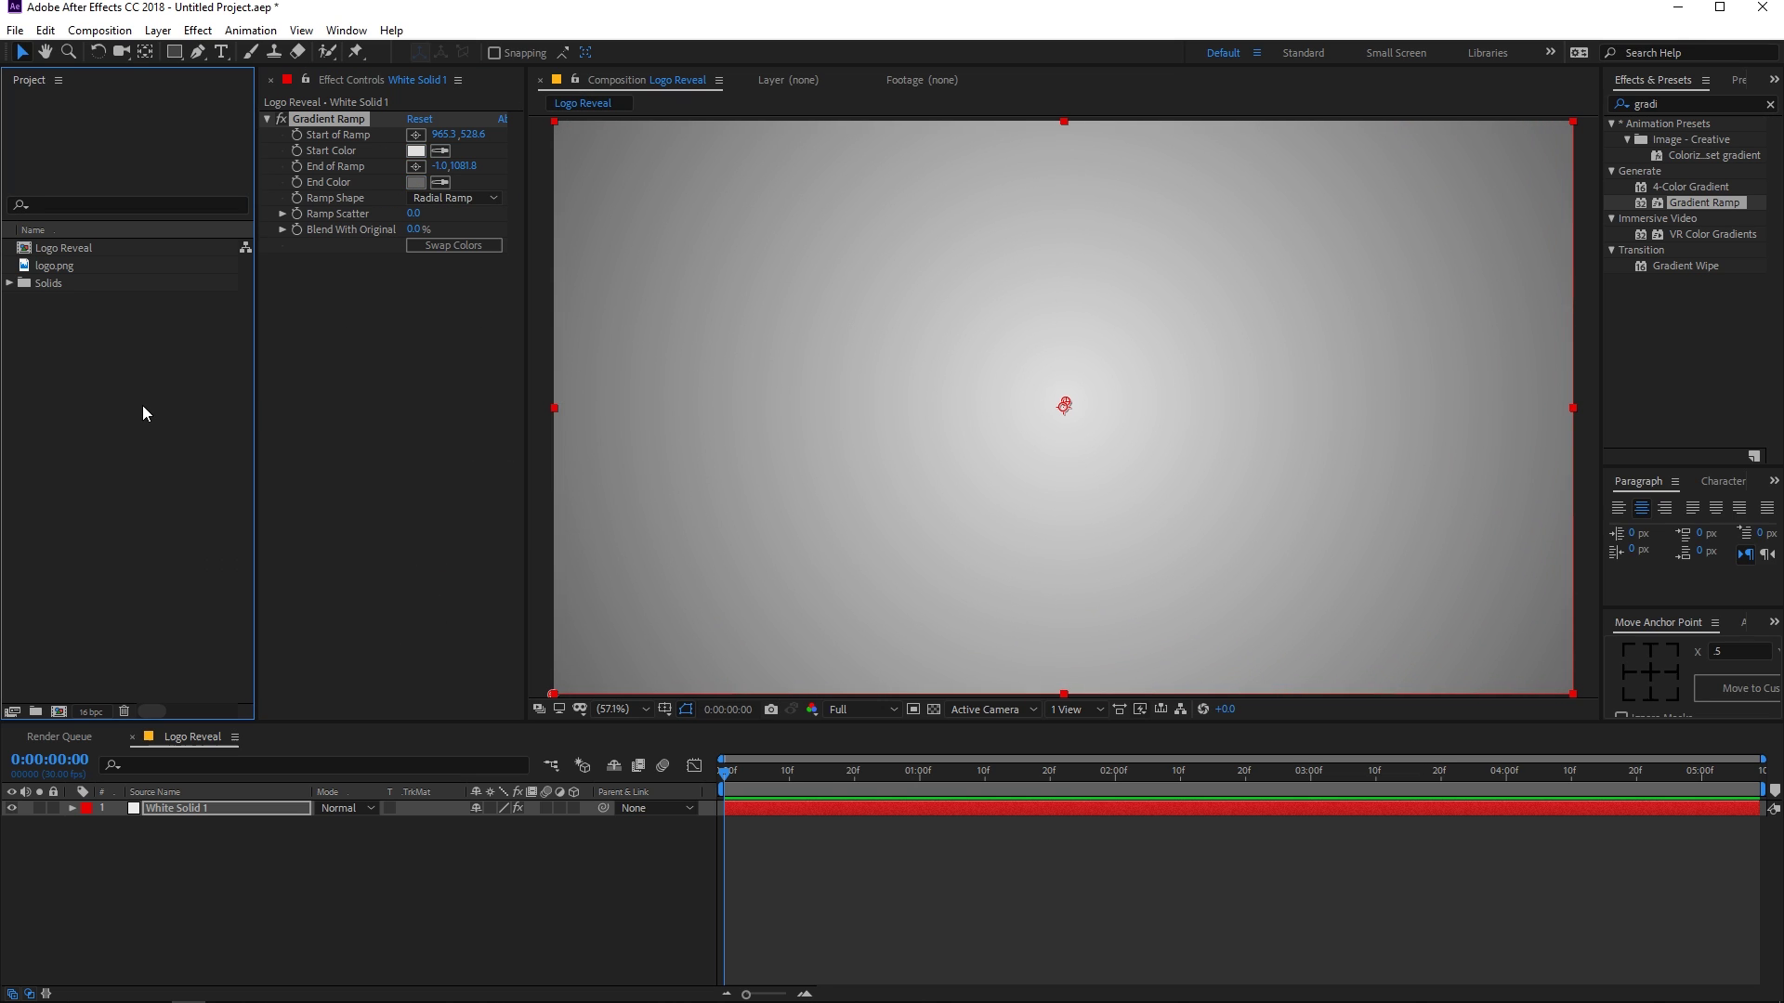
click(417, 151)
drag(112, 446, 97, 426)
click(520, 419)
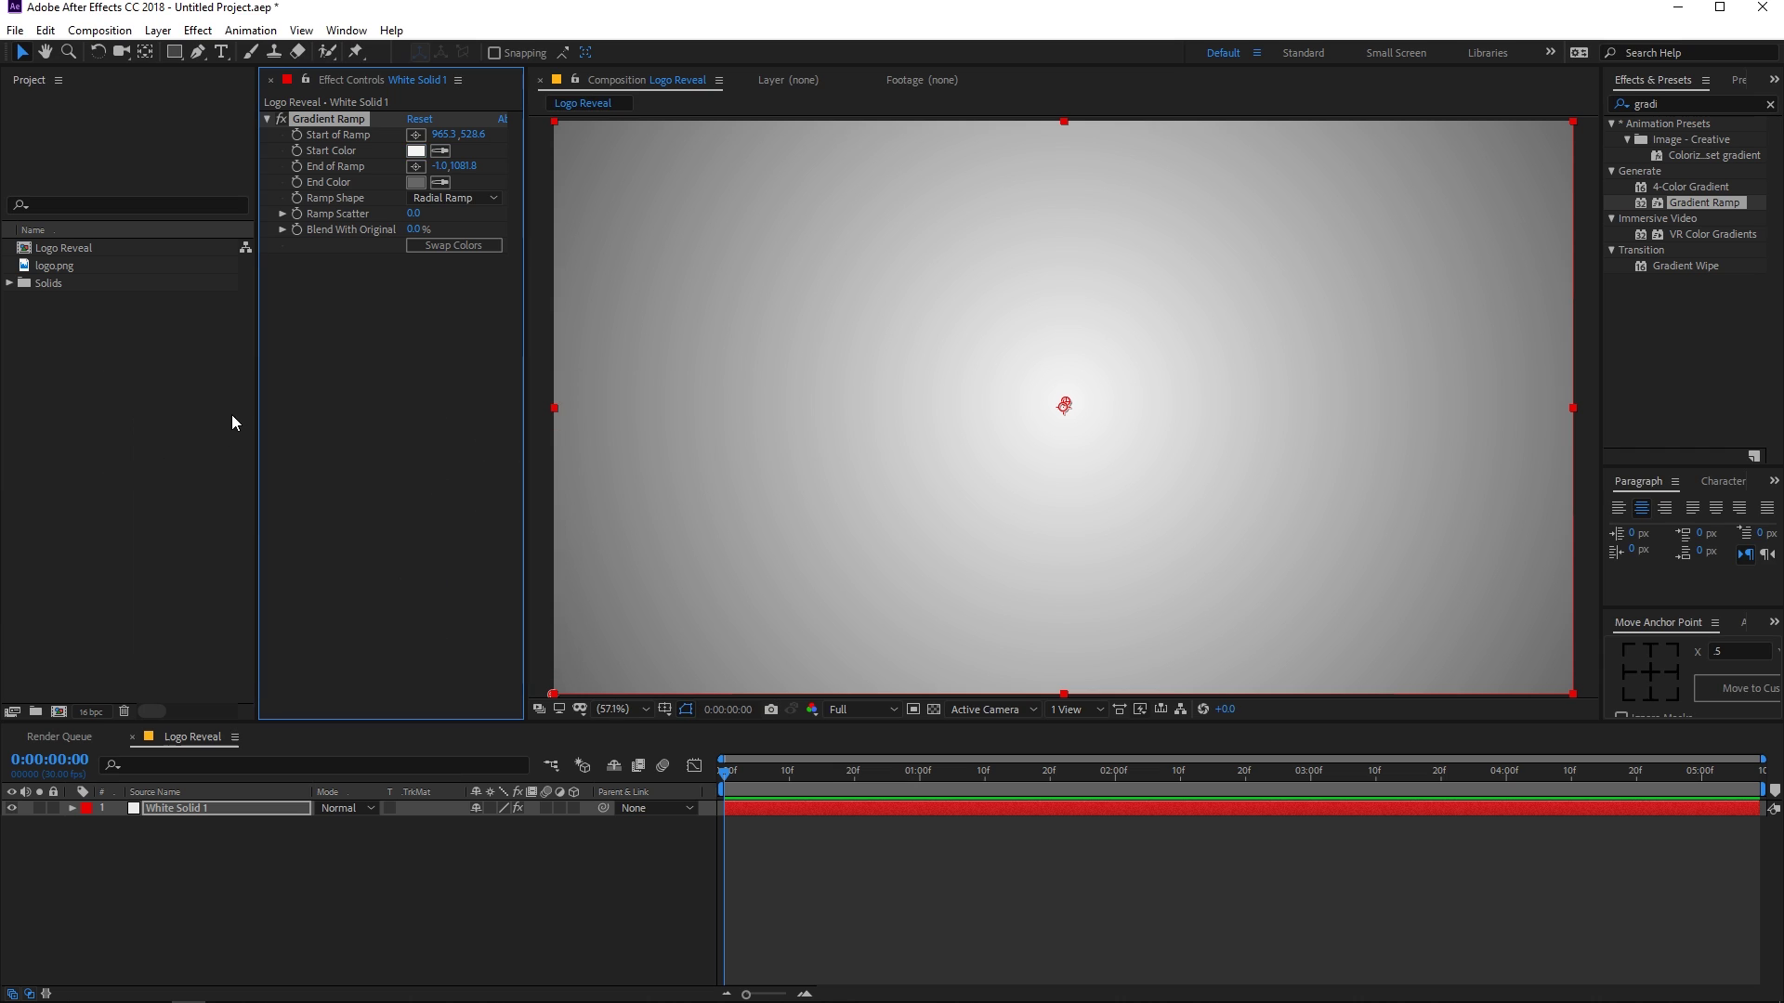
Add logo.png to the composition above the white solid and scale it to 16%
drag(67, 269, 215, 805)
key(s)
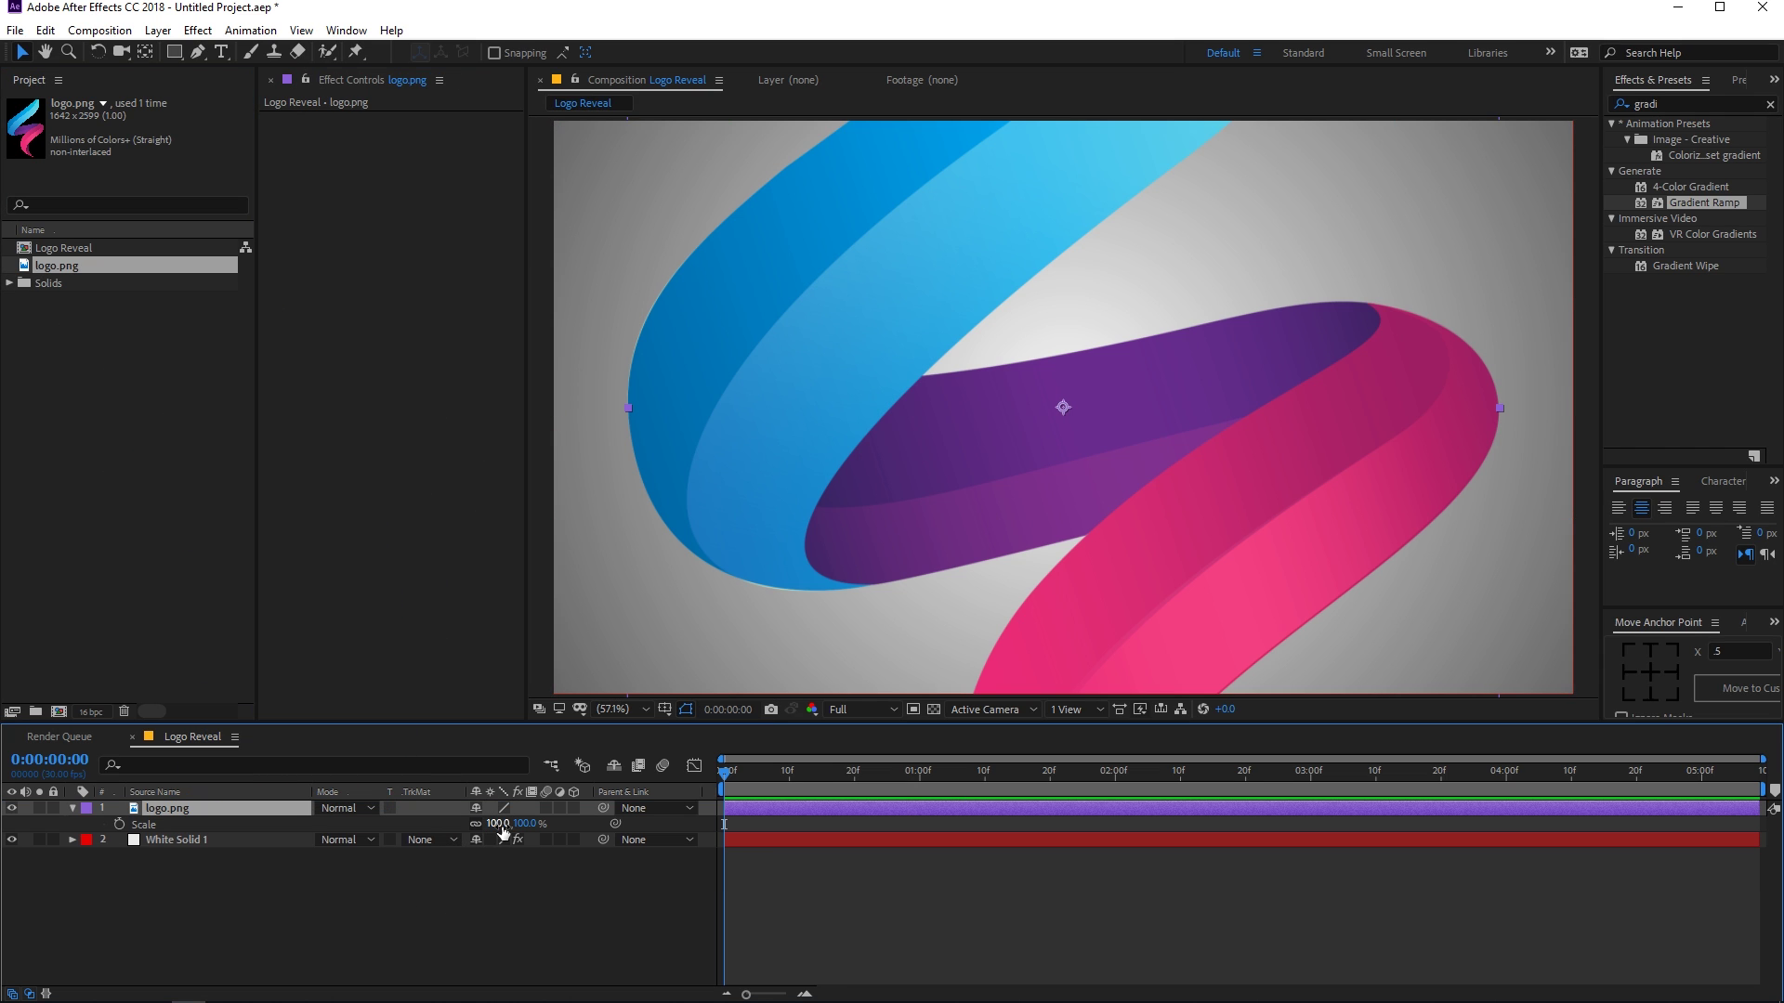
drag(509, 823, 439, 841)
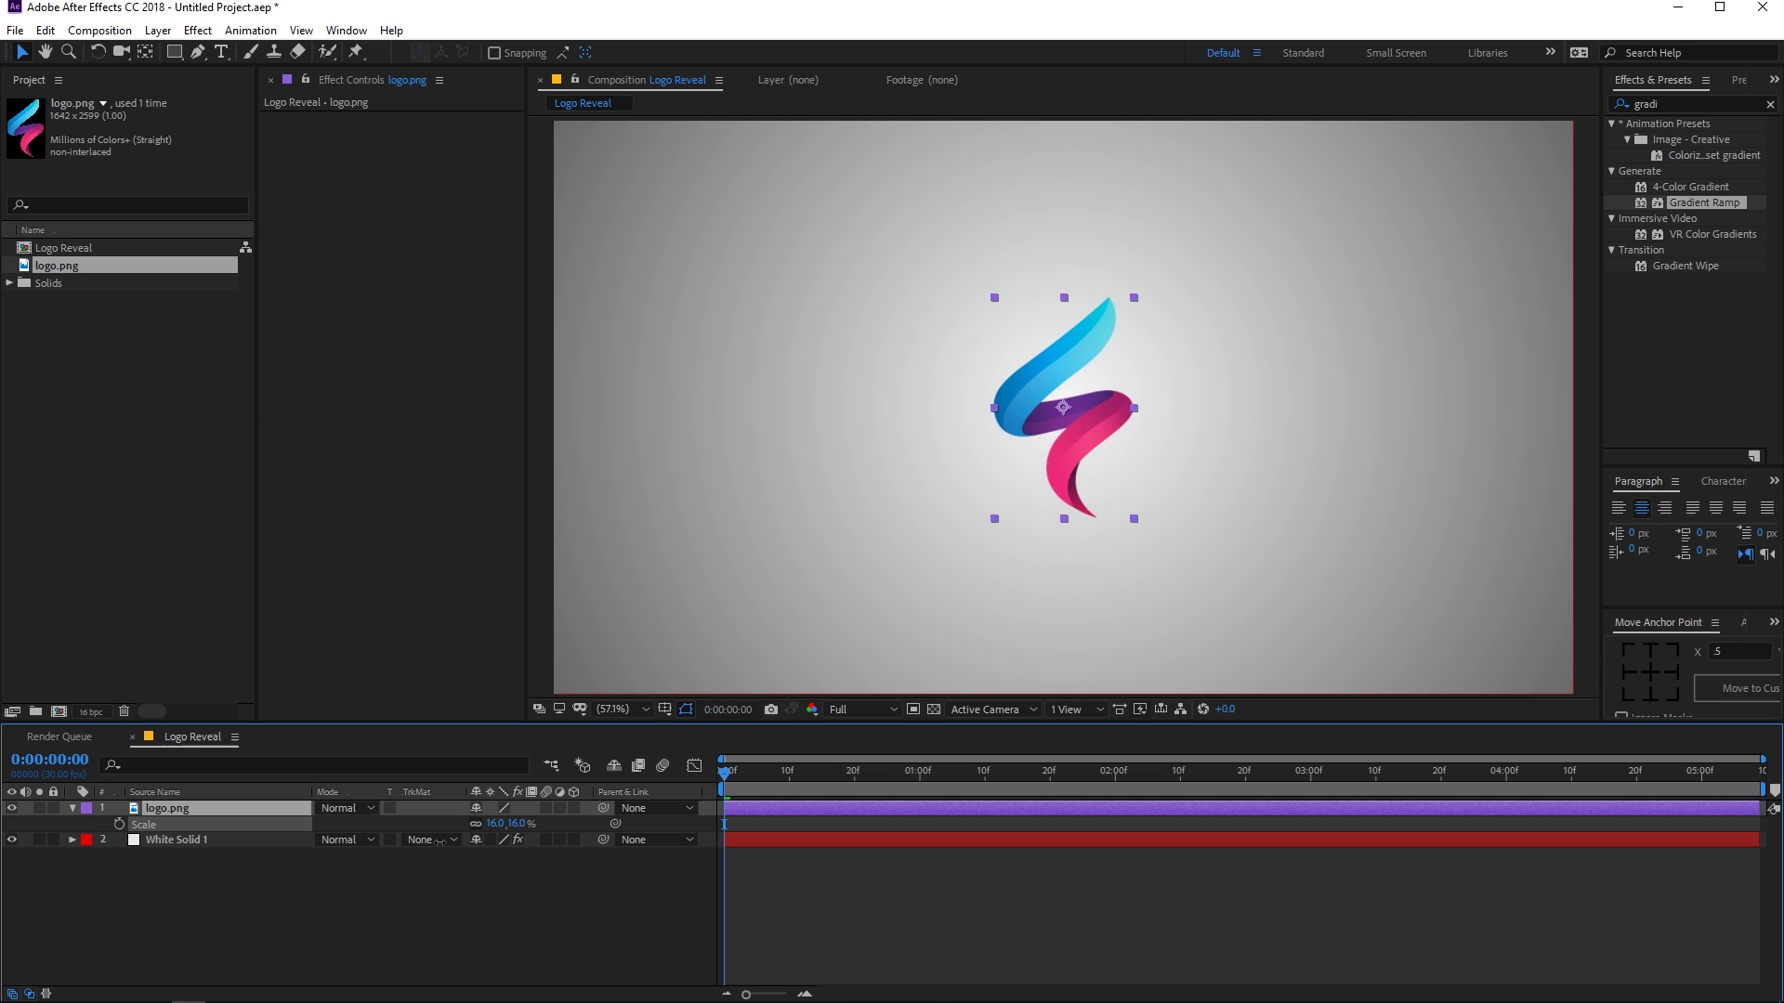
click(834, 960)
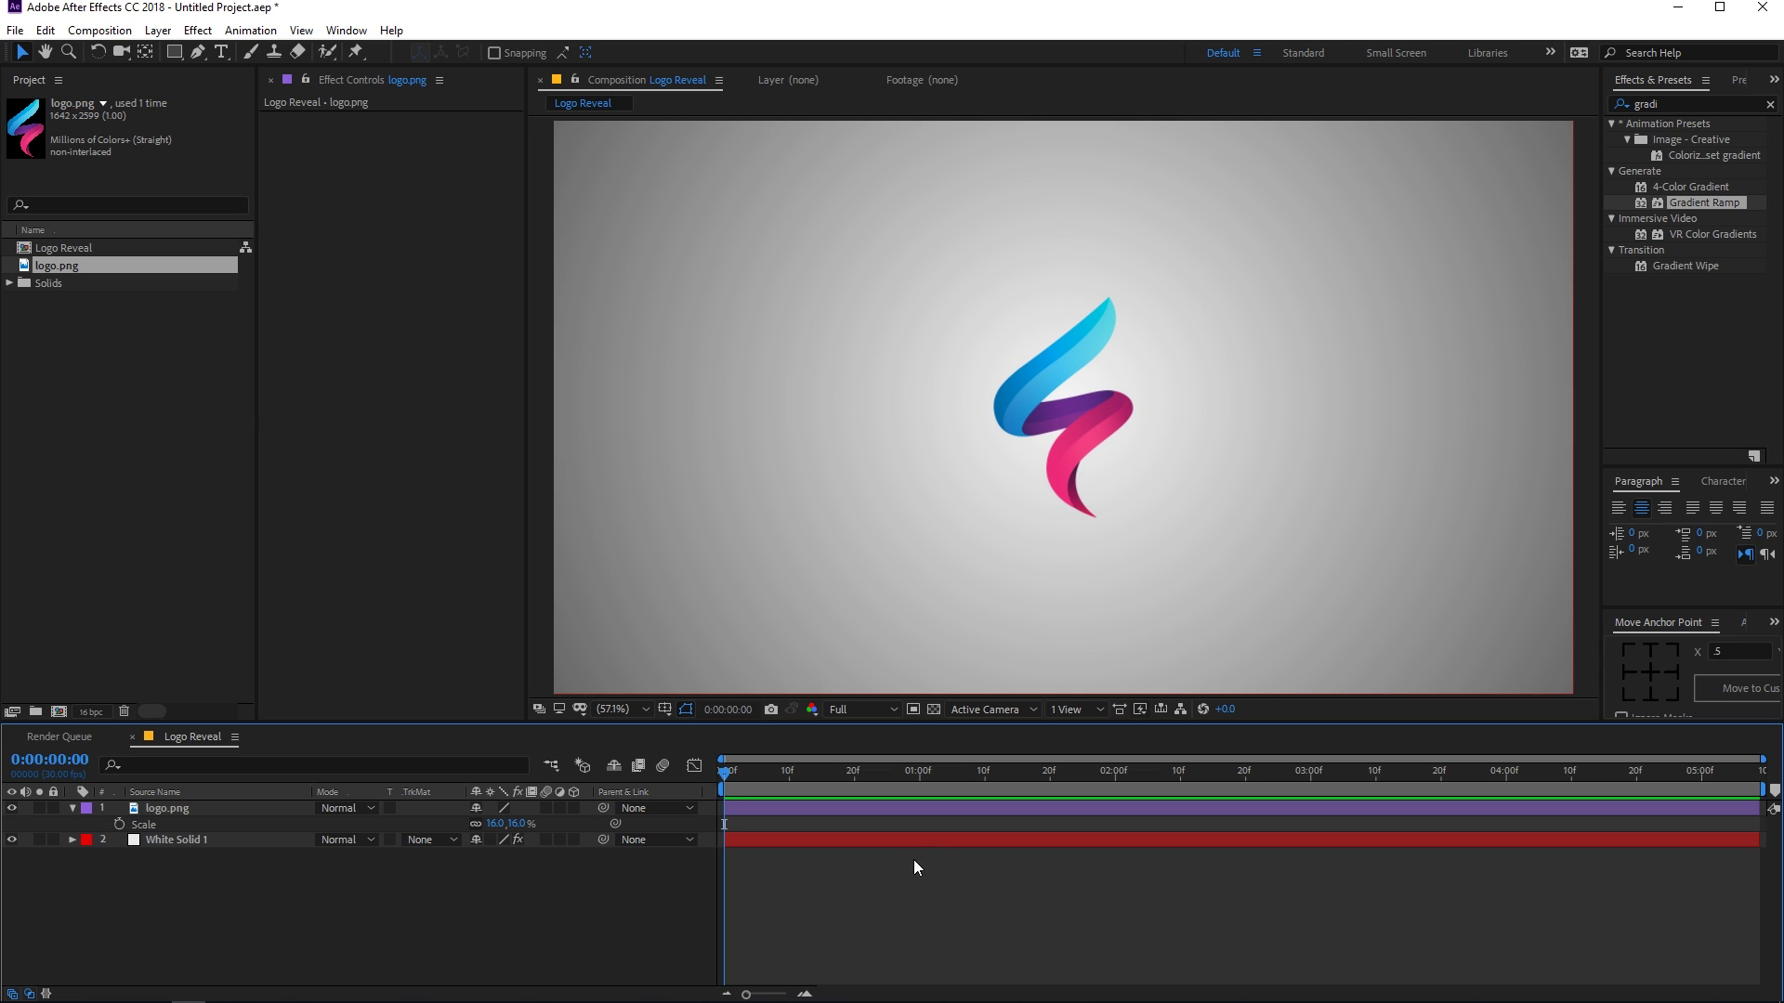
click(72, 809)
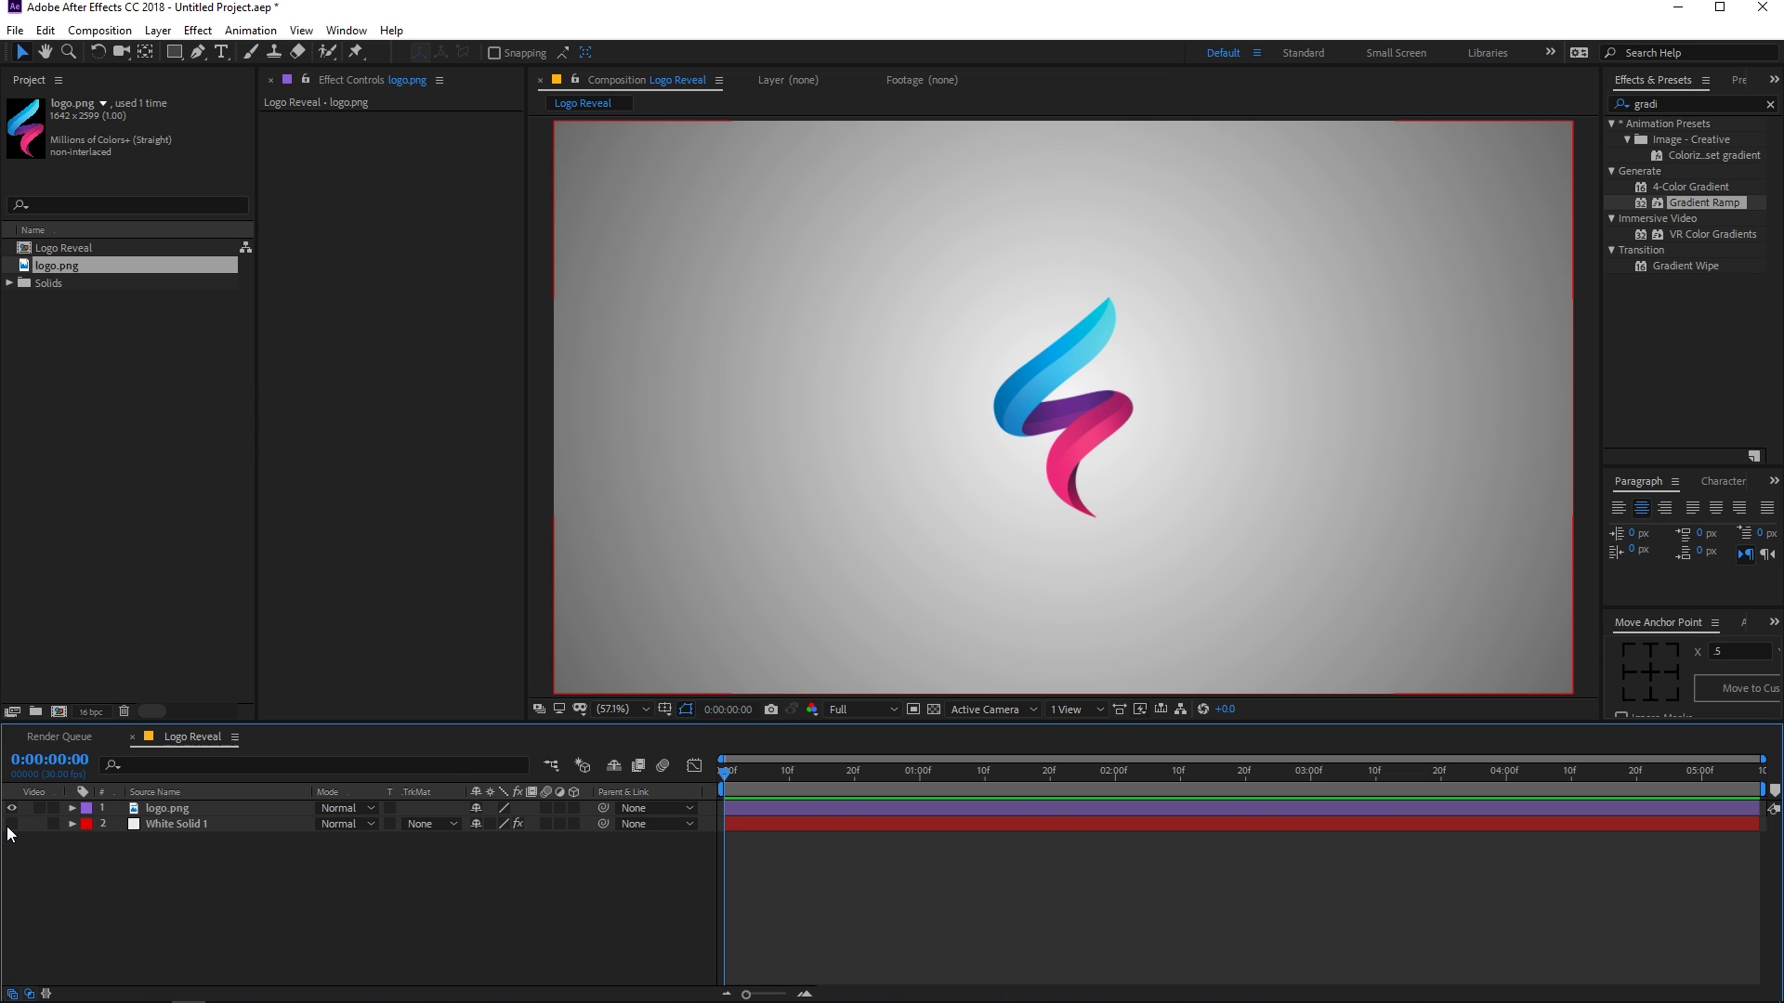
Hide the White Solid 1 layer and draw a closed four-point Pen tool mask on logo.png just below the logo's lower tip
click(11, 825)
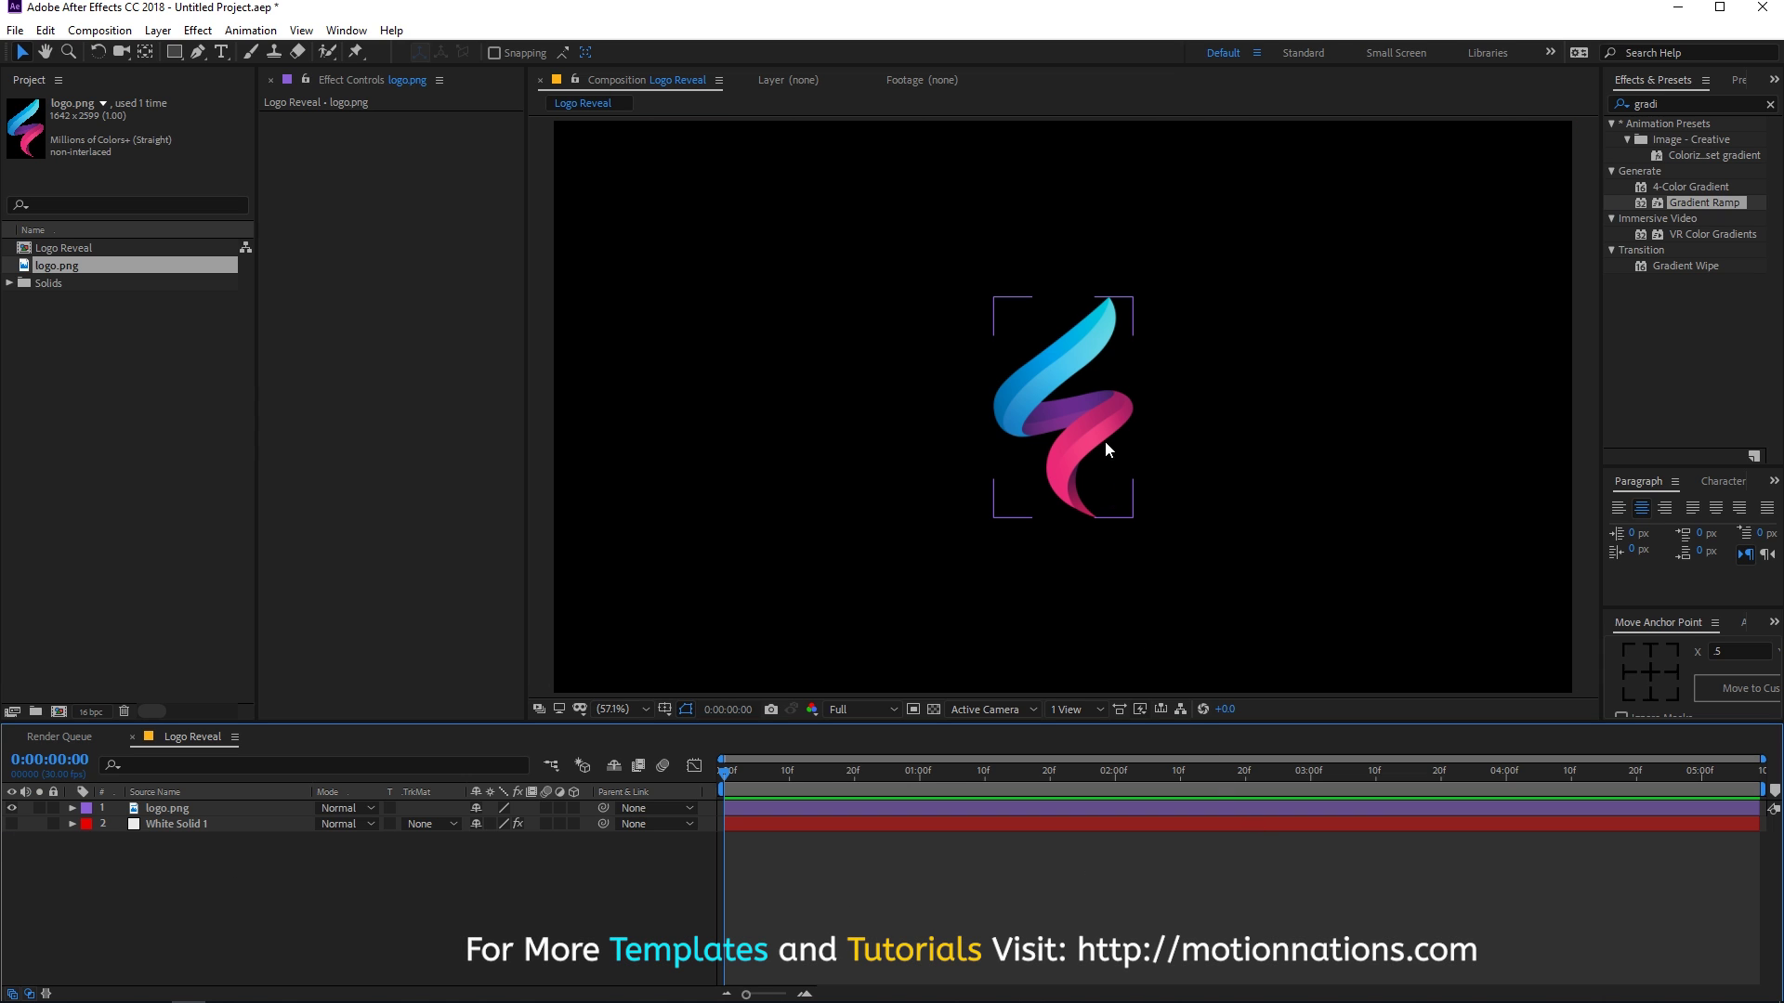
click(197, 52)
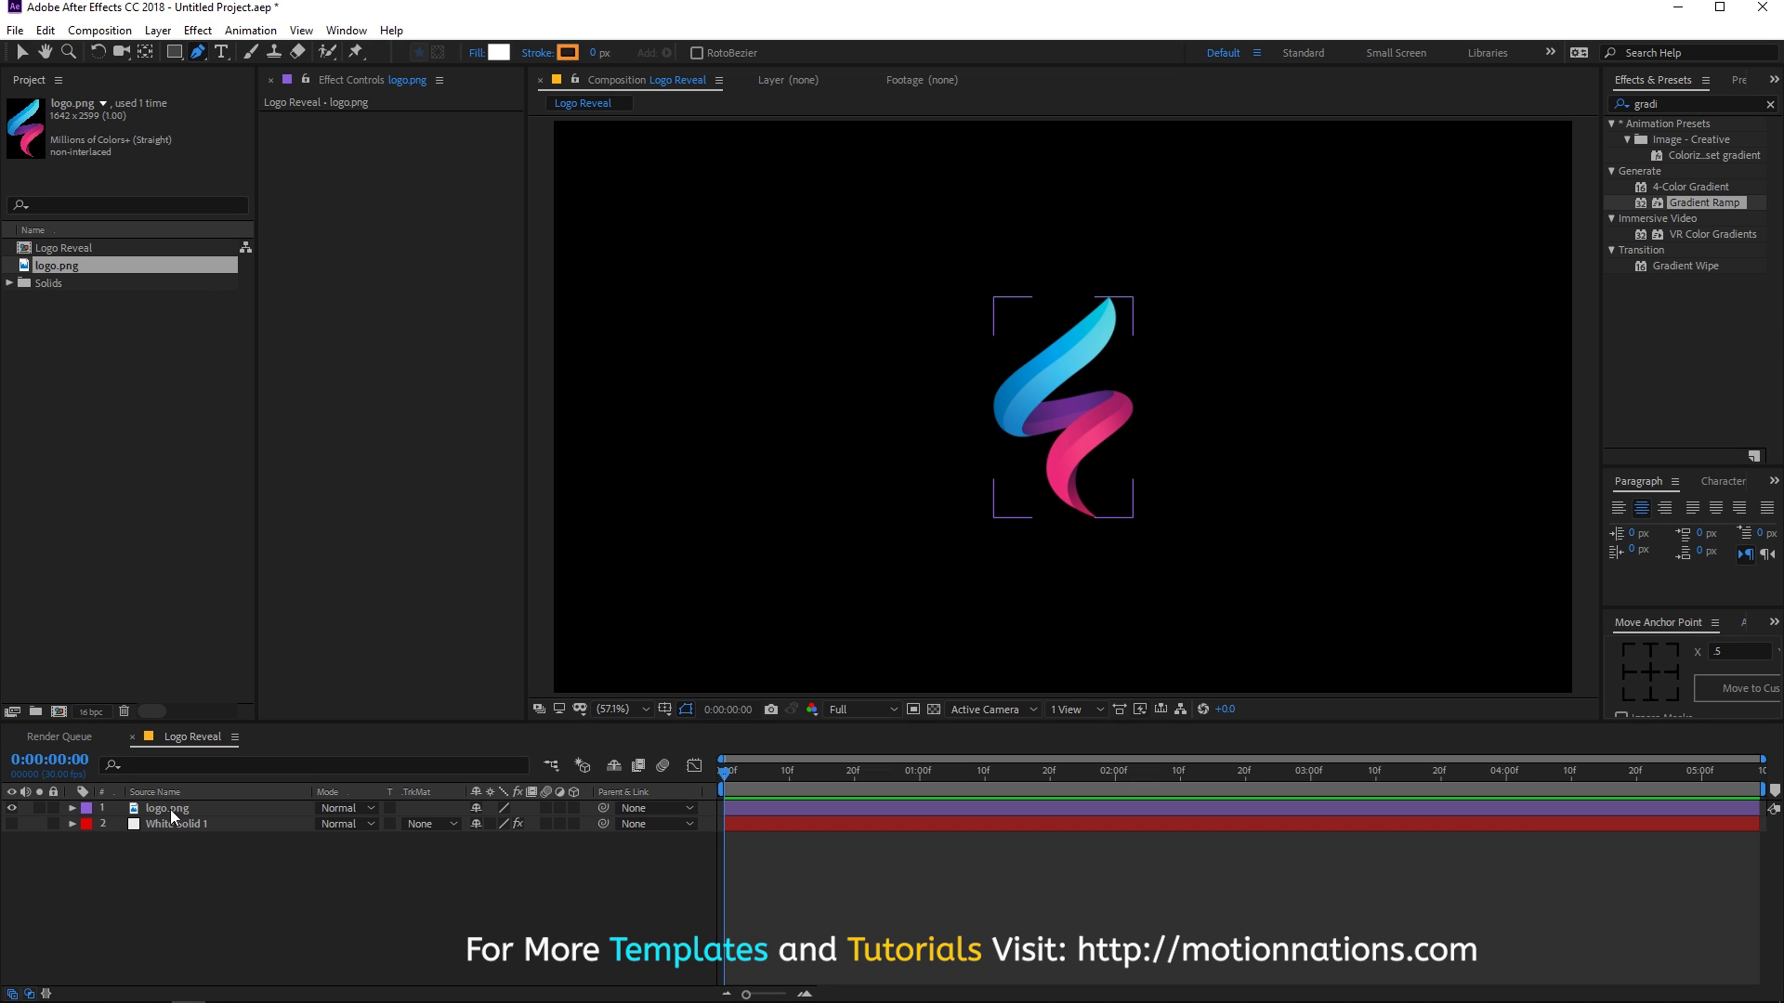
click(170, 810)
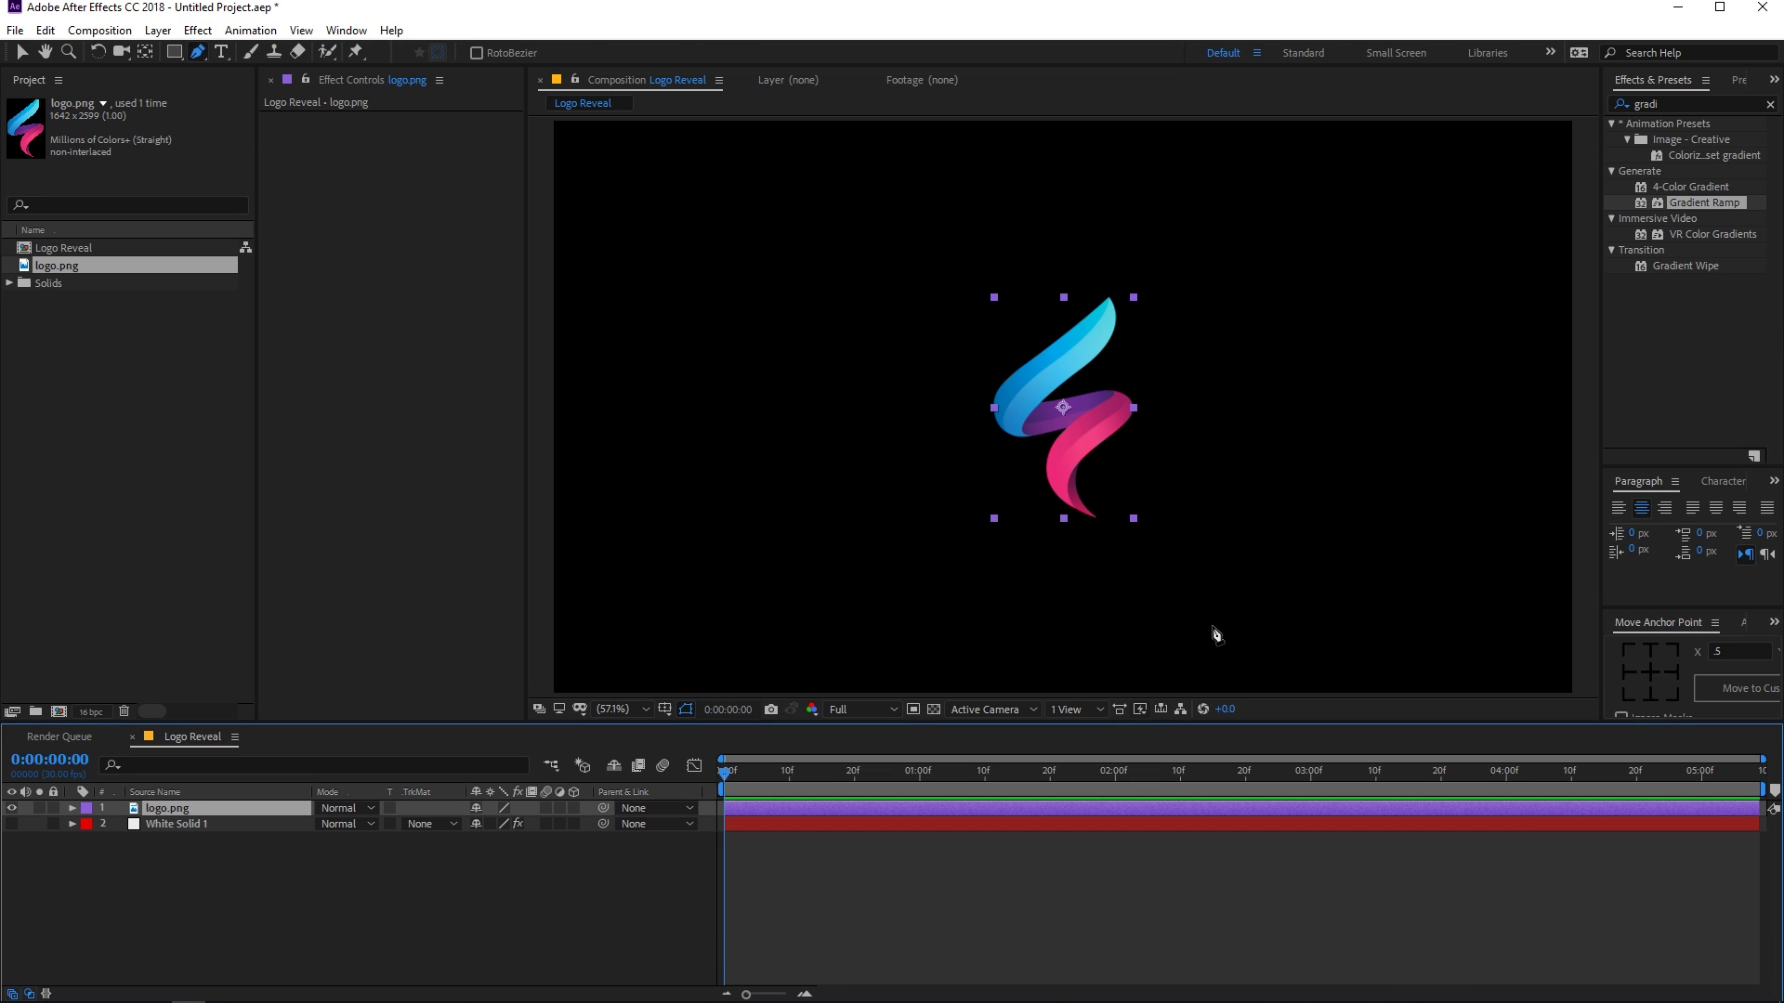
key(slash)
key(h)
drag(1002, 501, 970, 401)
key(g)
key(period)
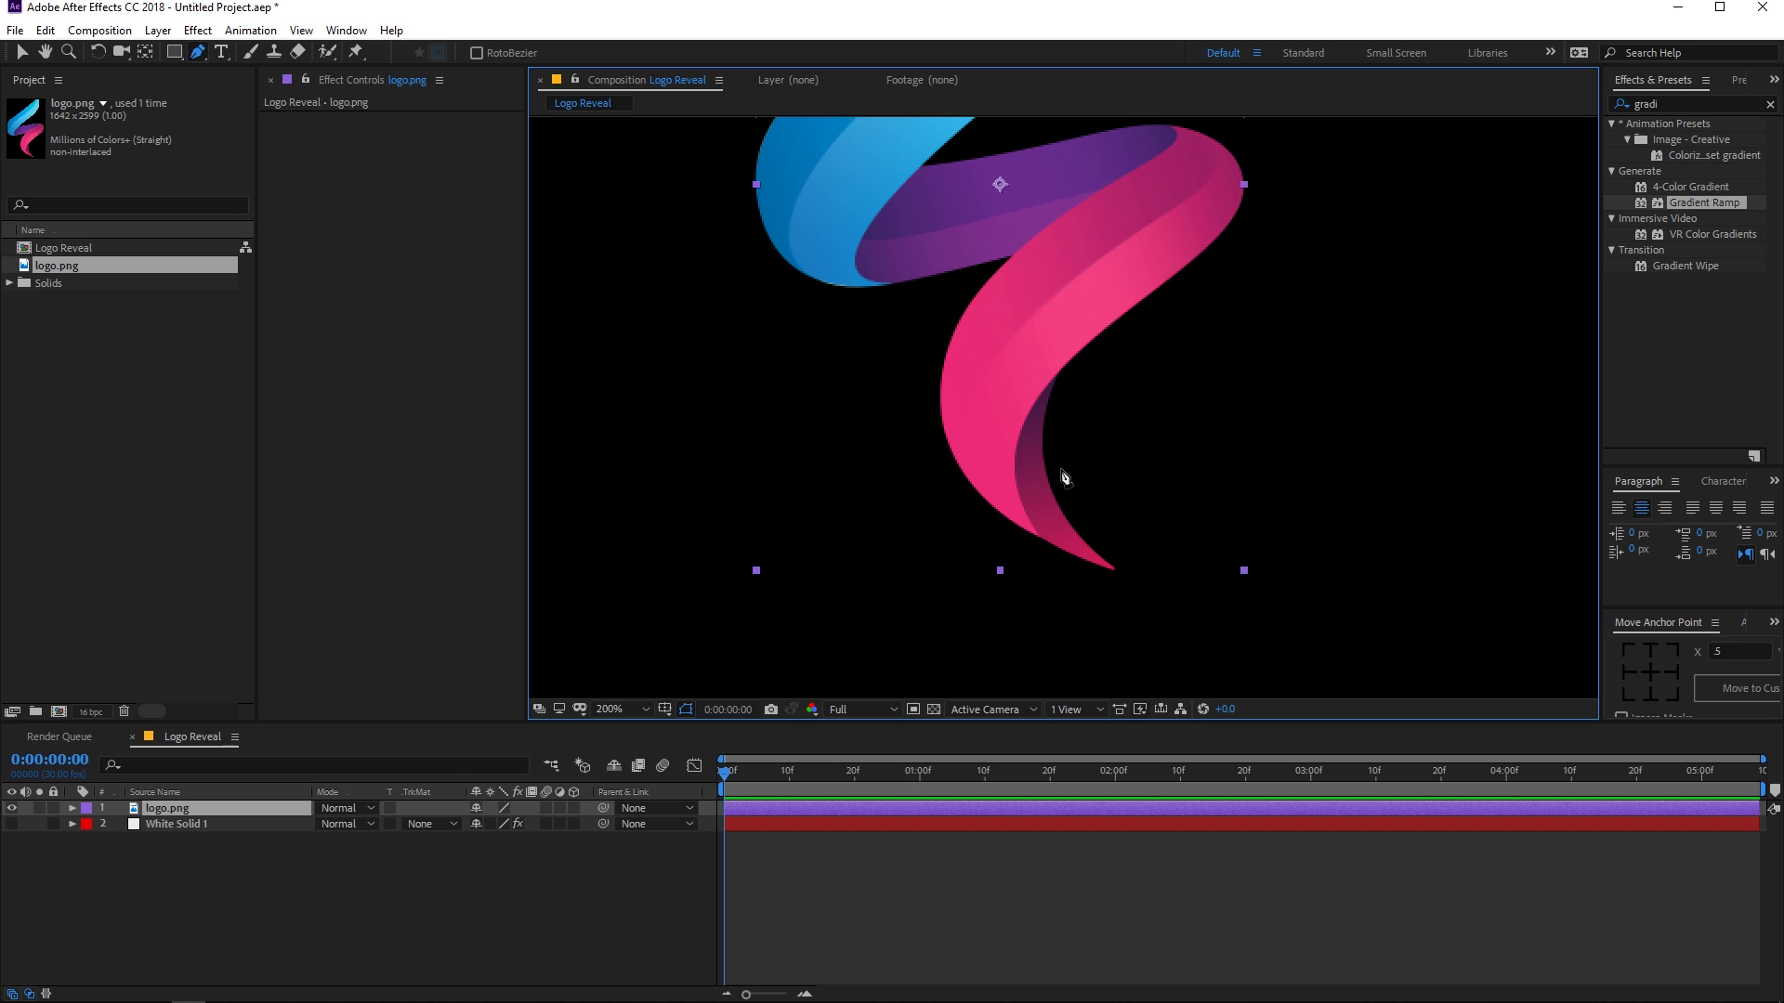
drag(1059, 478, 984, 398)
click(1015, 555)
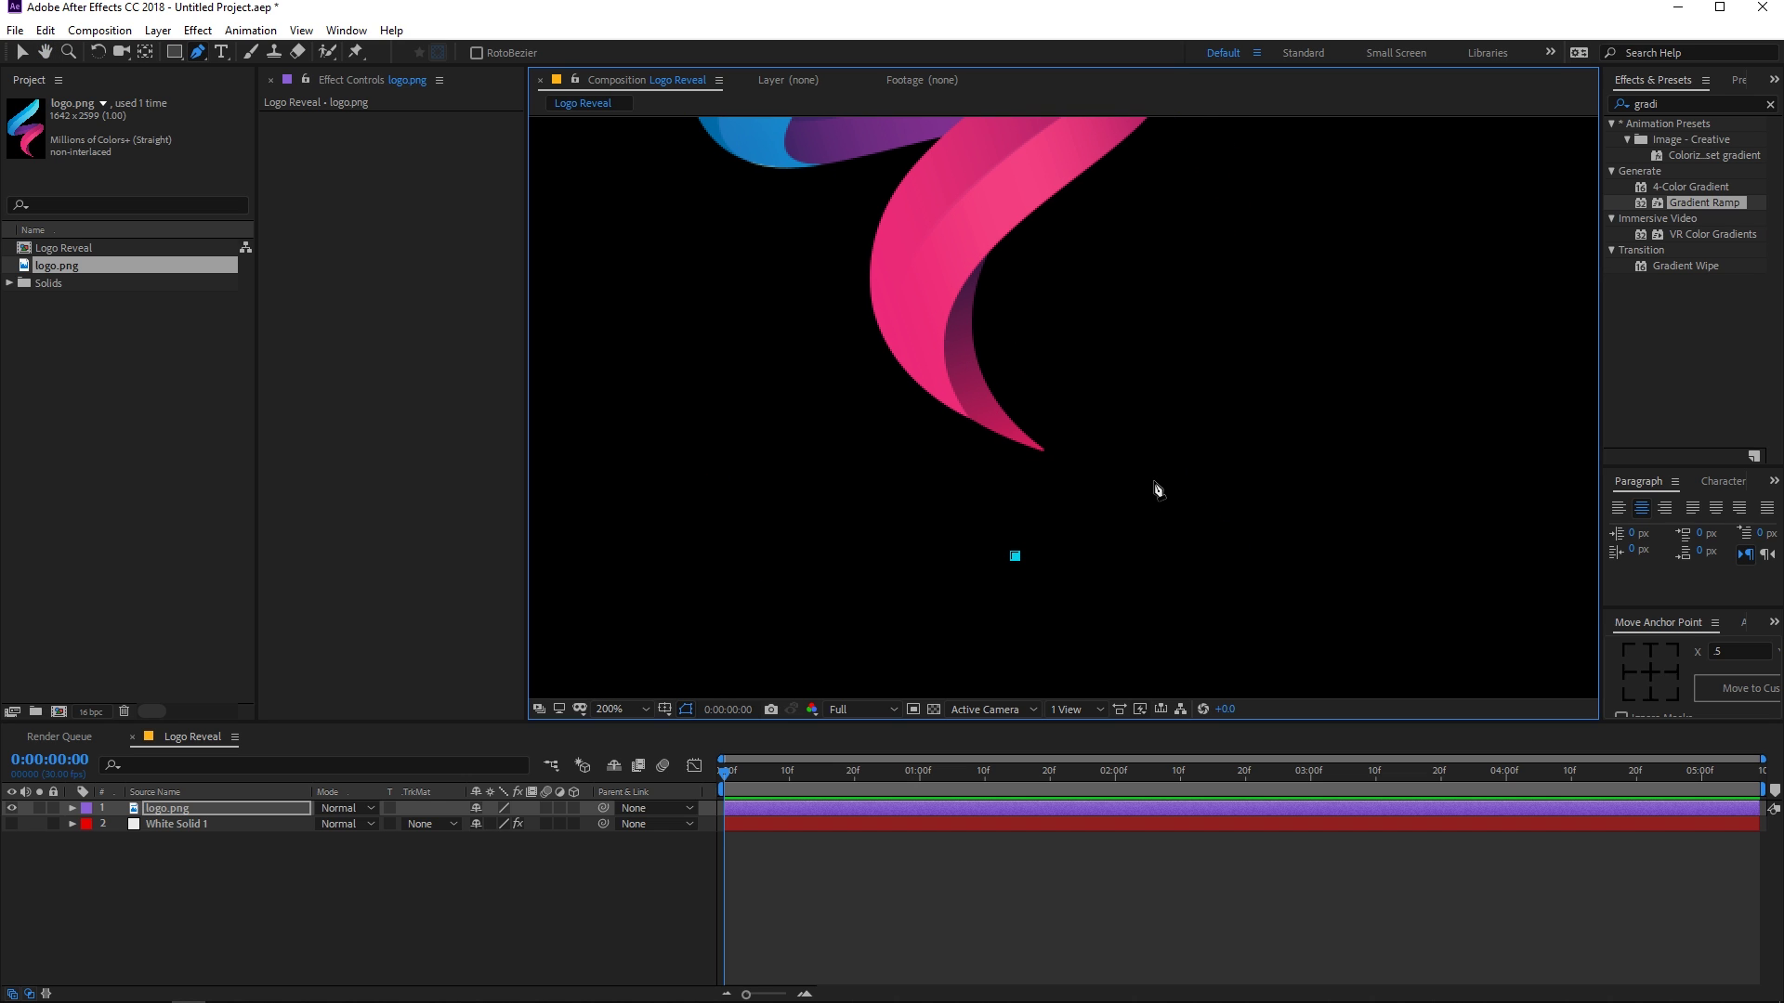
click(1155, 471)
click(1200, 531)
click(1039, 610)
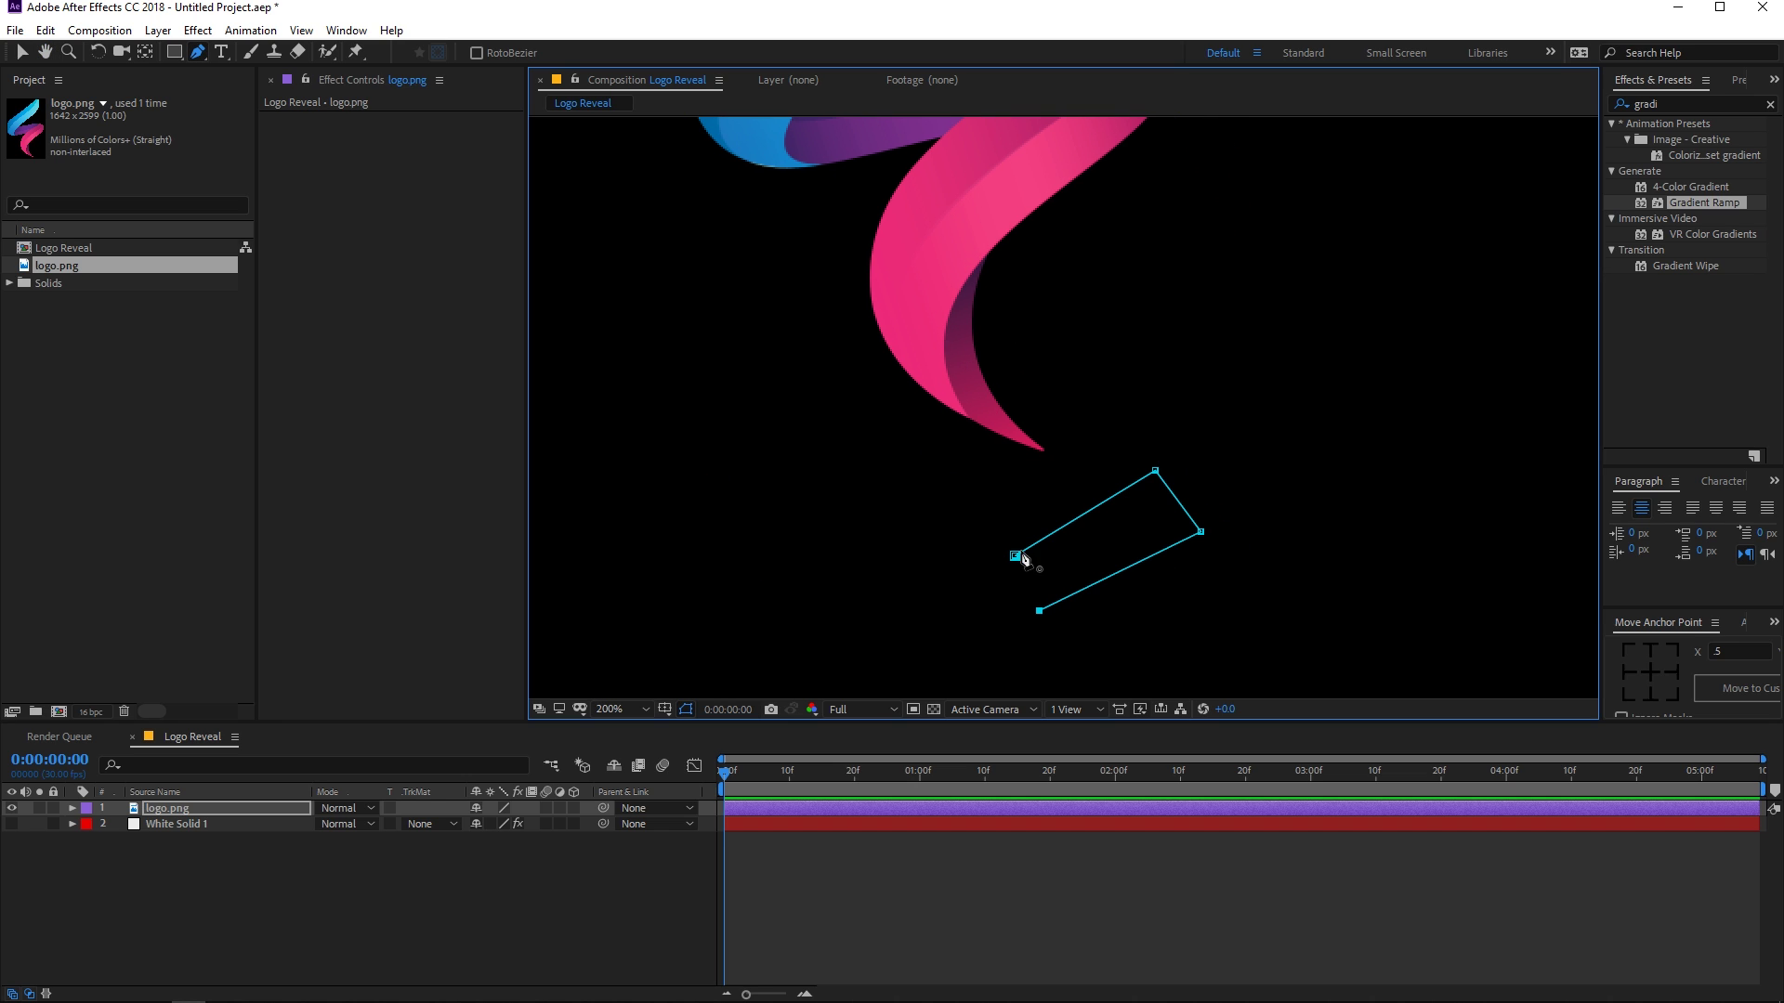
click(1014, 555)
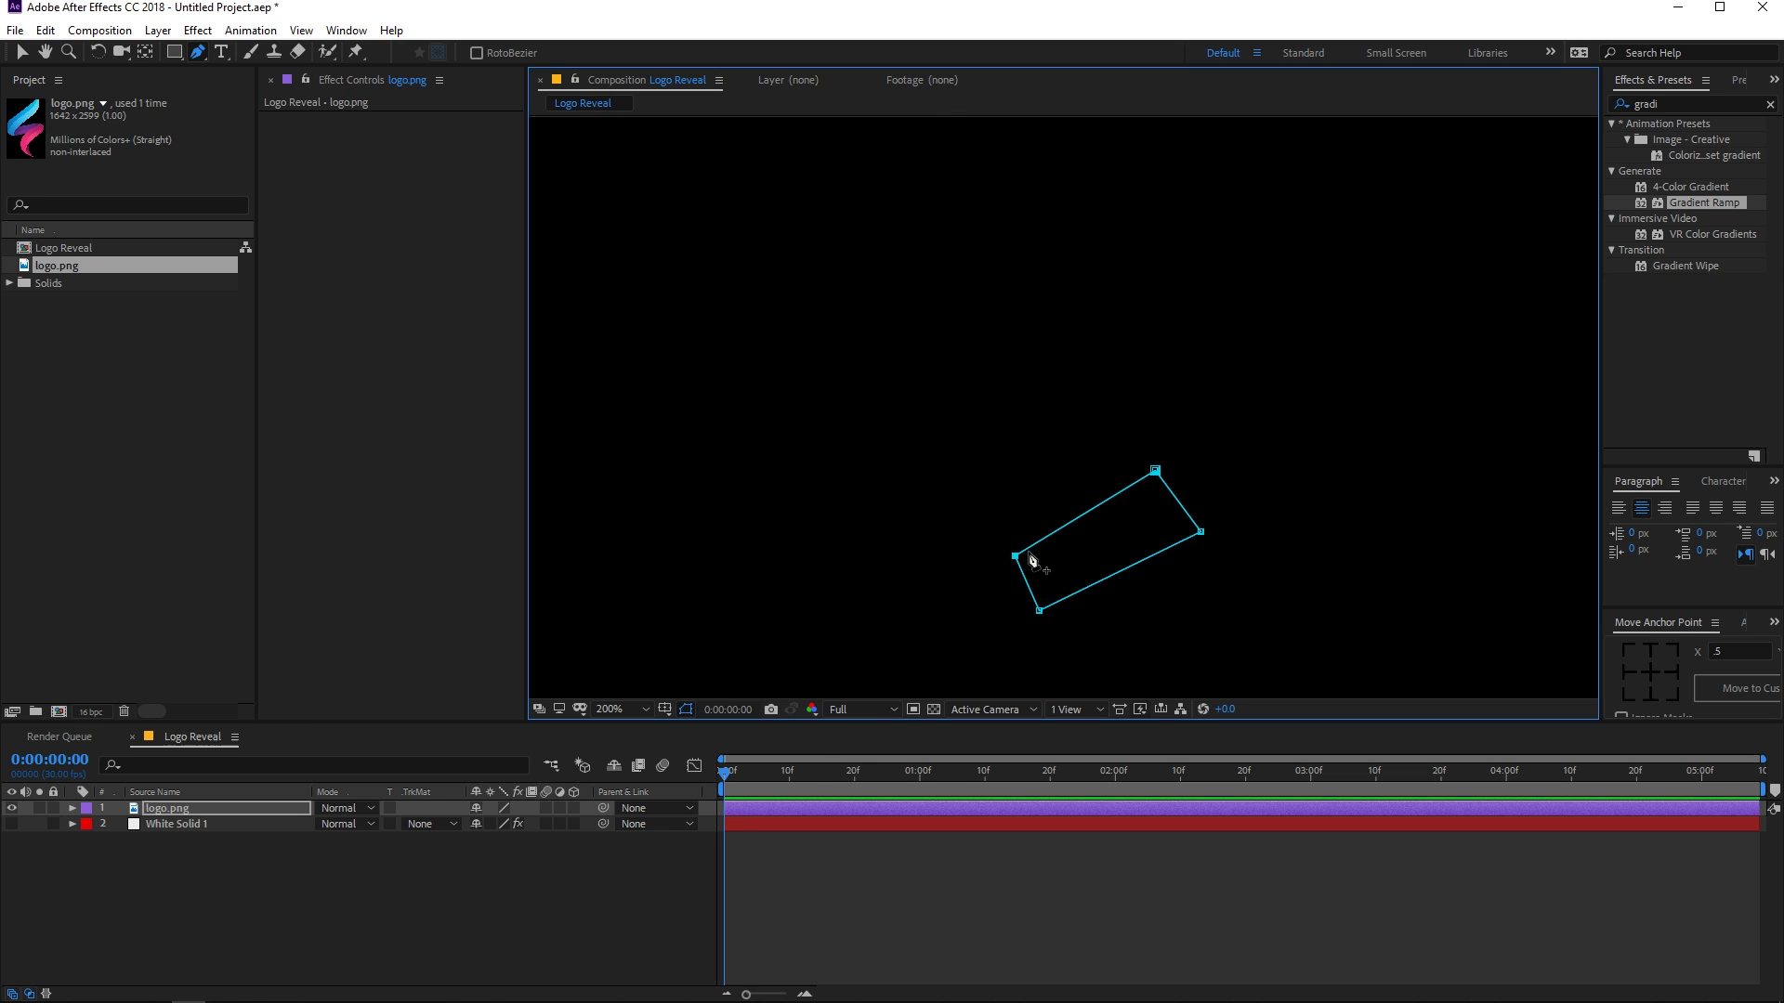
Try stretching the mask's two upper points up across the pink tail of the logo
drag(1156, 471, 943, 276)
drag(1014, 555, 791, 291)
drag(940, 277, 1010, 285)
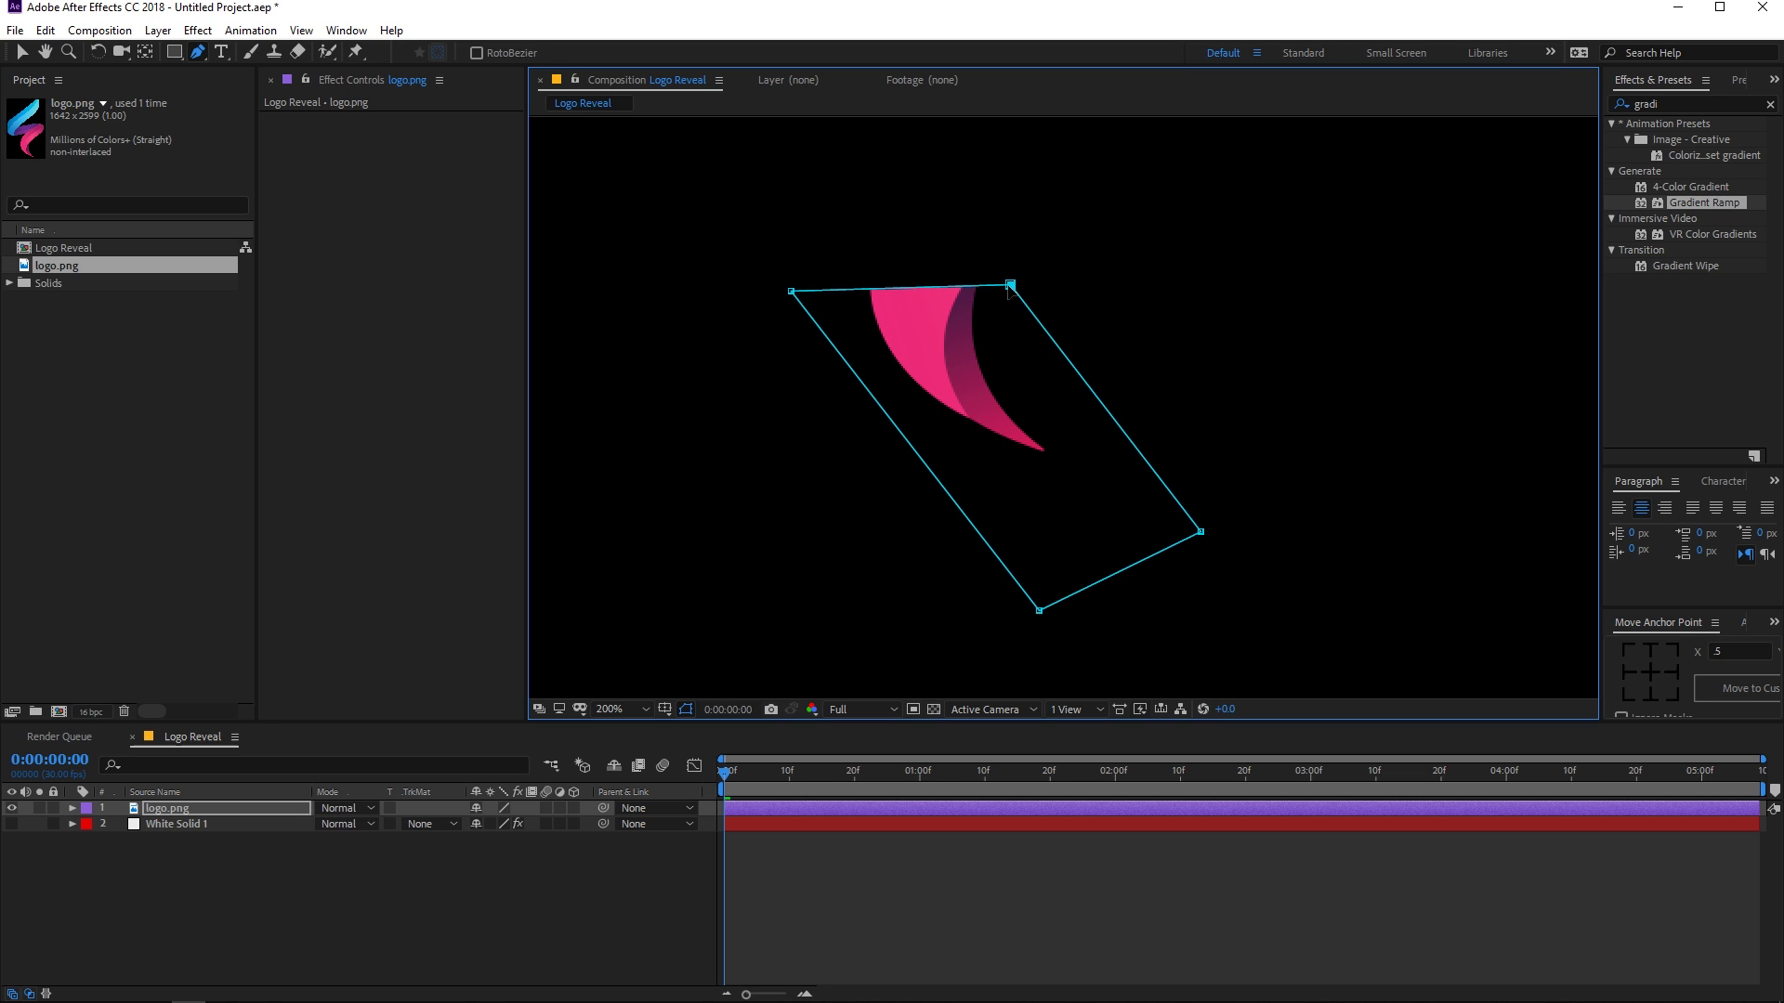
Reposition the mask's four points into a compact slanted quadrilateral below the logo's lower tip, clear of the artwork
drag(794, 294, 963, 524)
drag(1012, 287, 1127, 471)
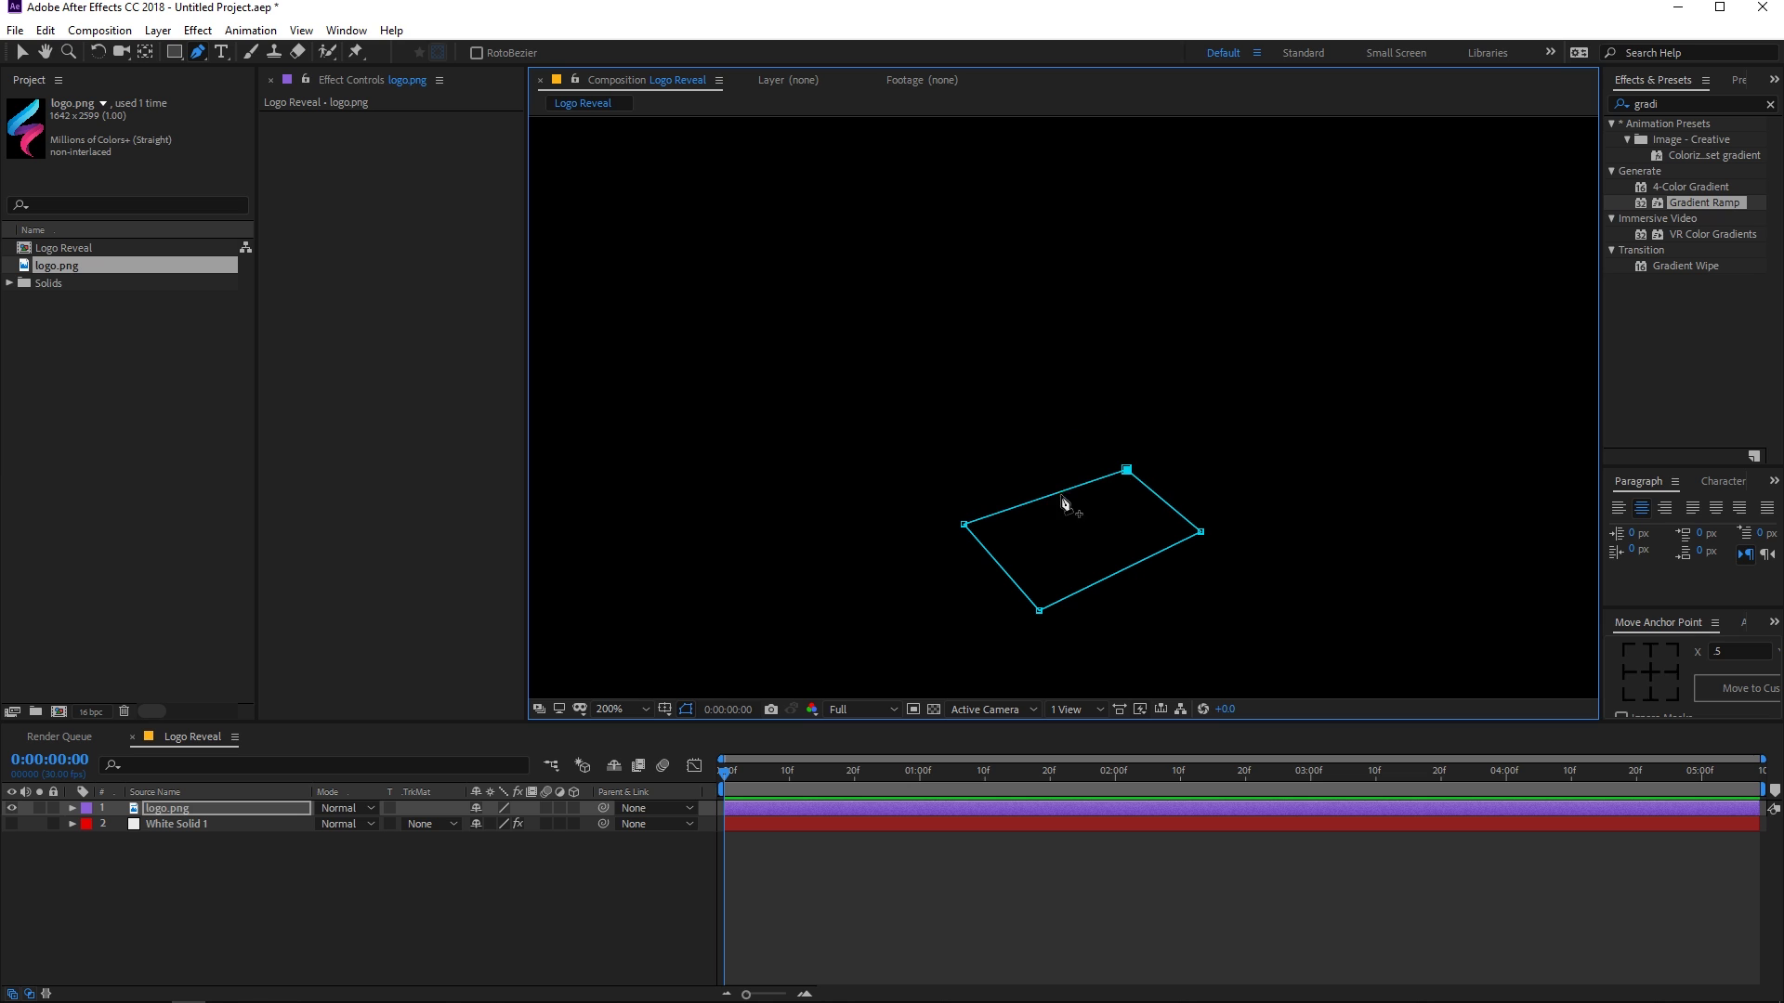
drag(1039, 611, 1005, 586)
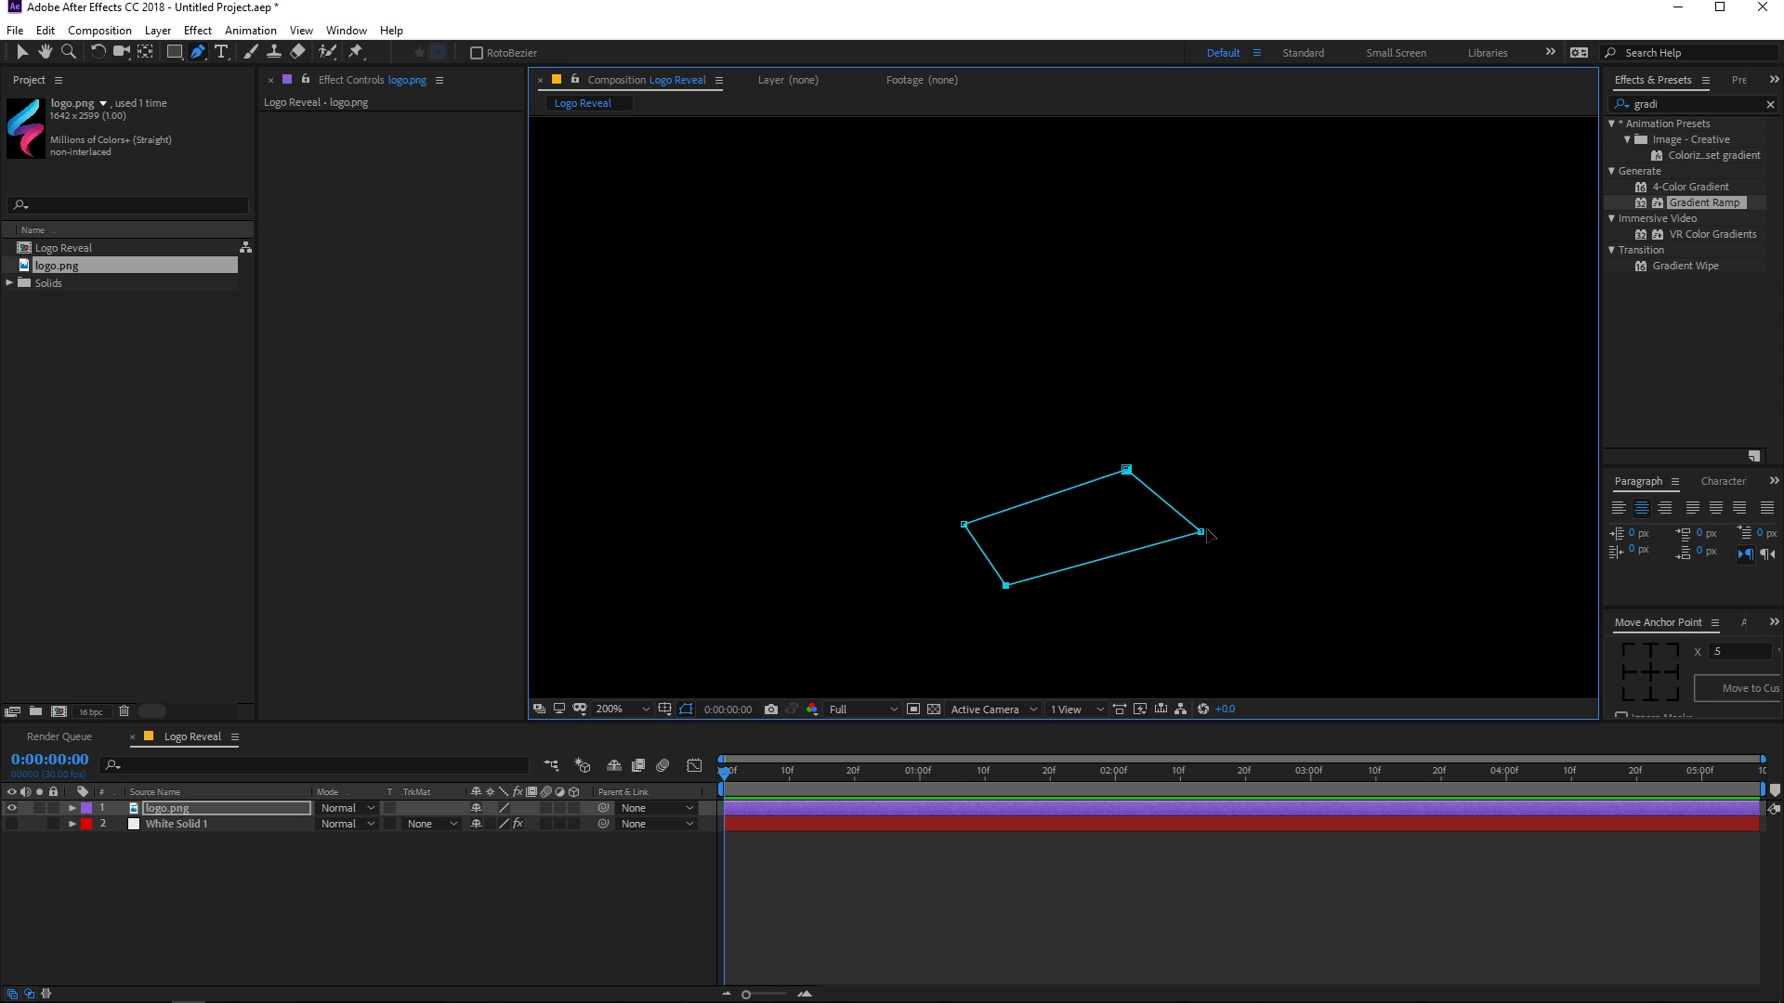
drag(1201, 531, 1163, 537)
Reveal the logo.png layer's mask properties and add a Mask Path keyframe at 0:00:00:00
click(220, 808)
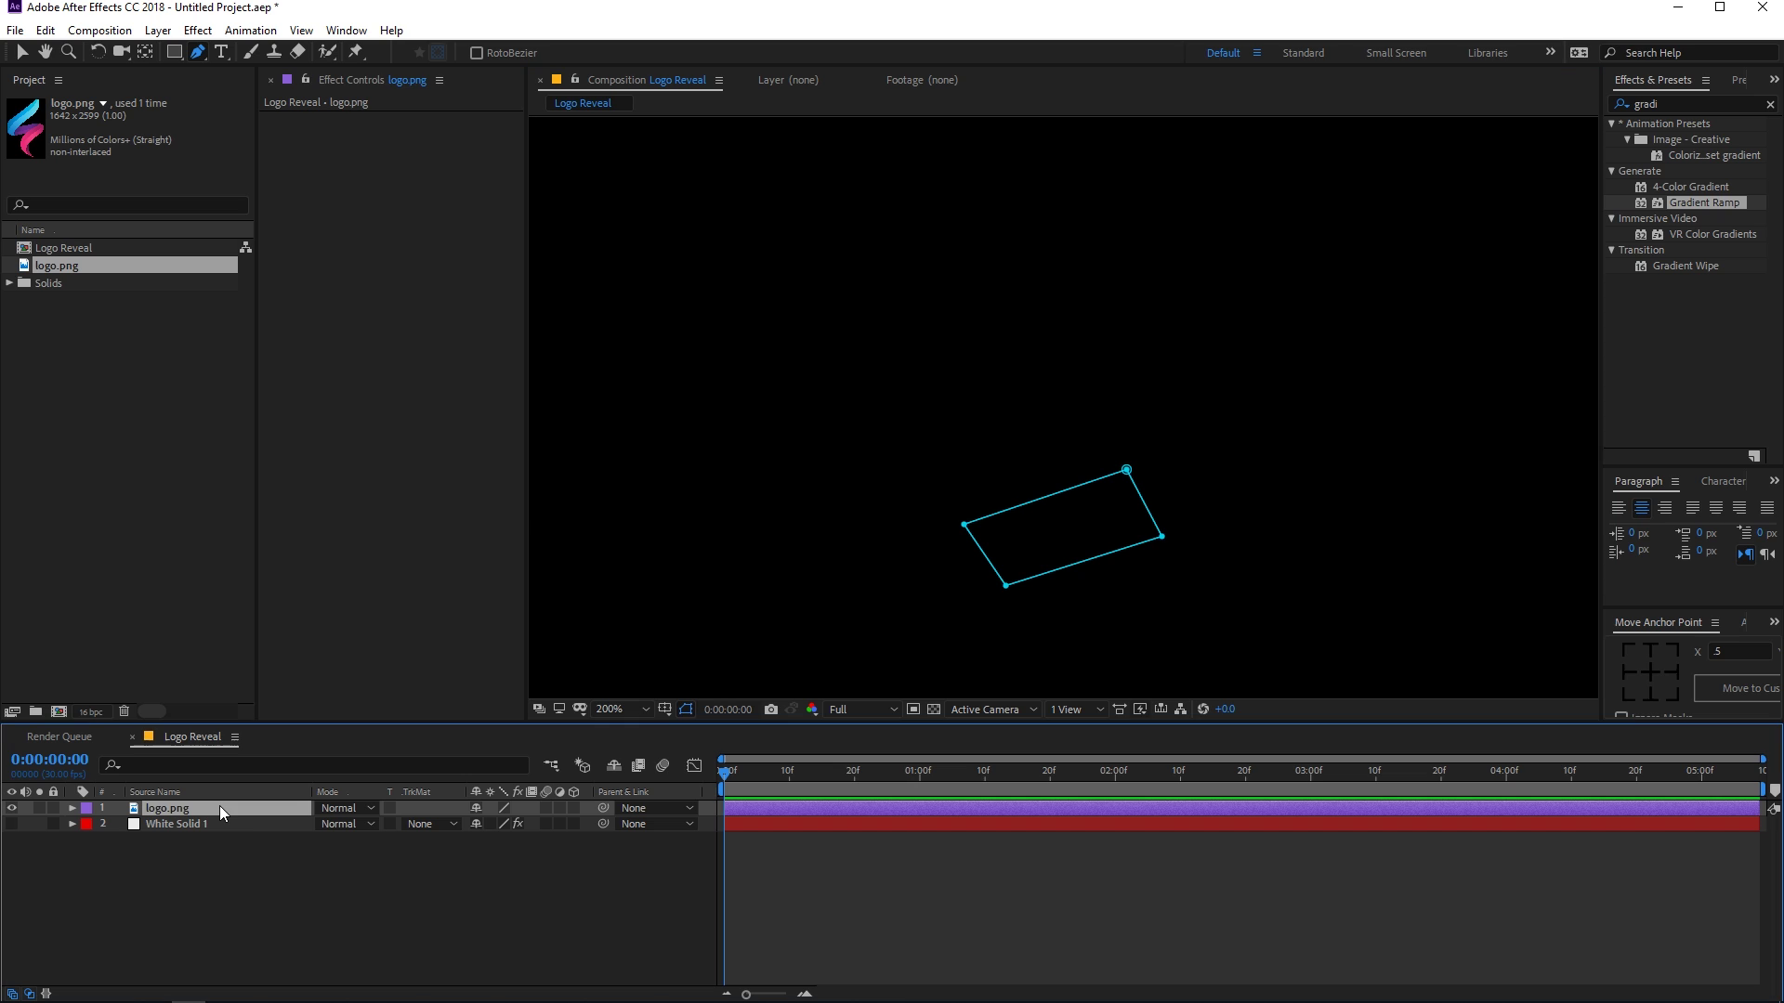
key(m)
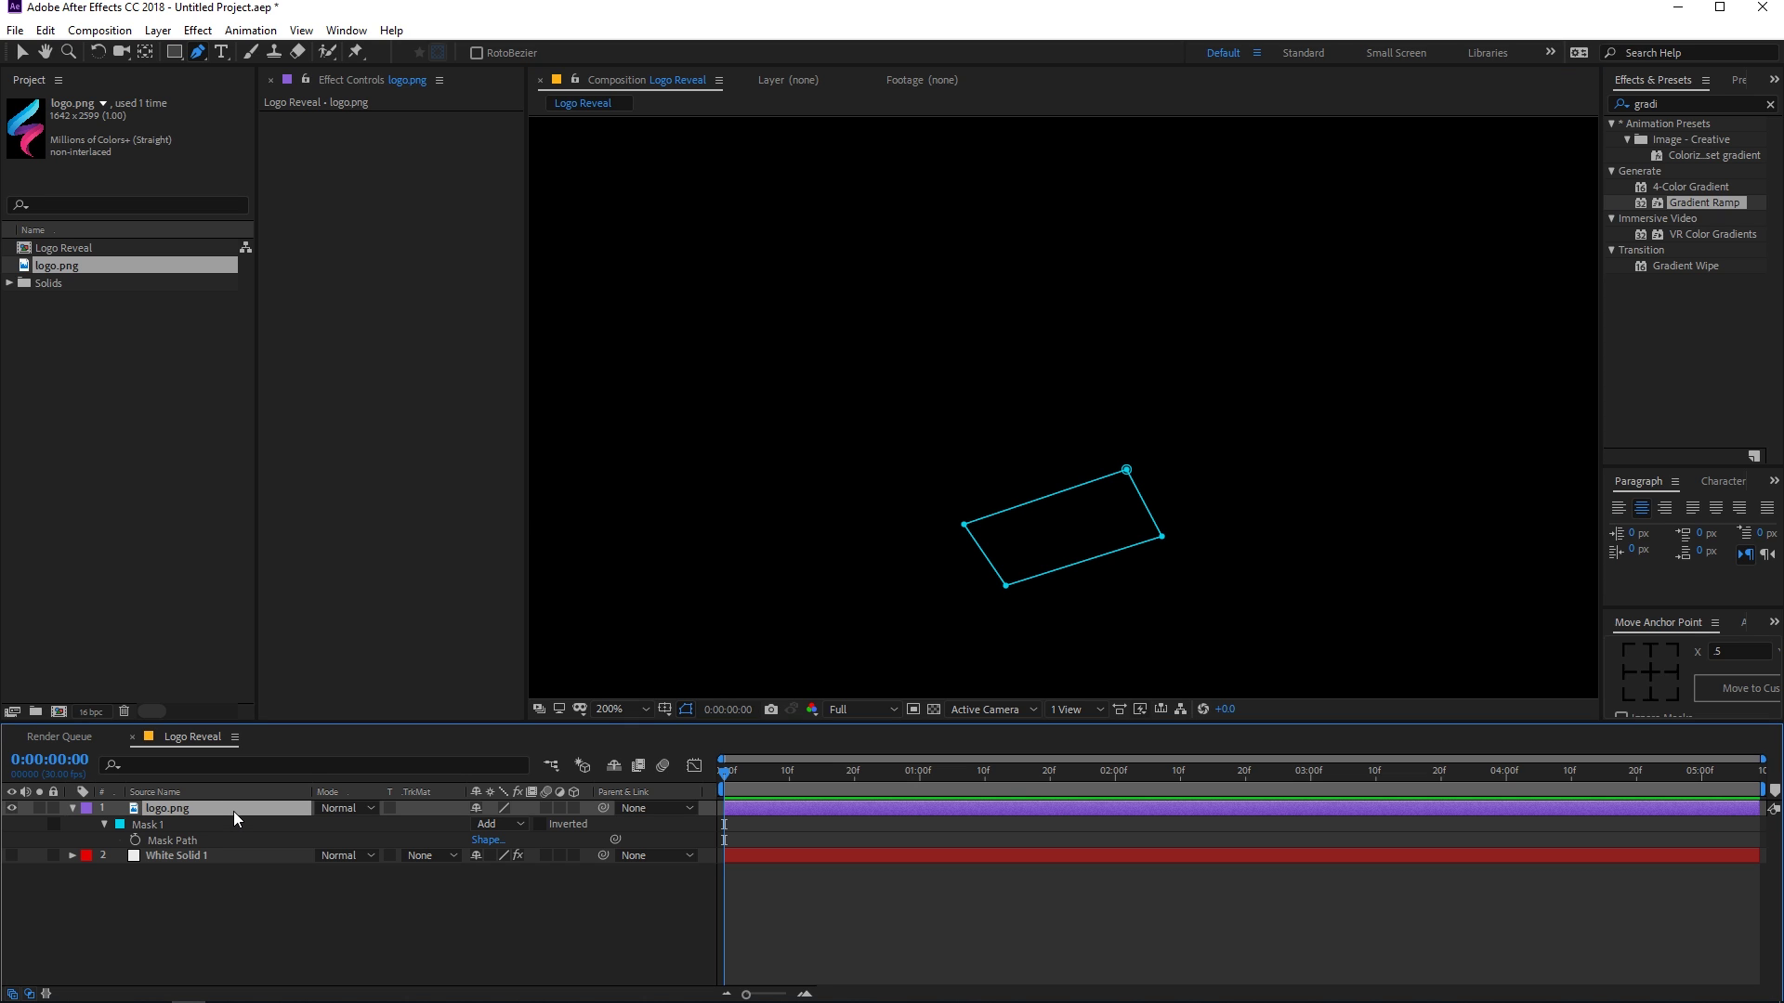
click(135, 839)
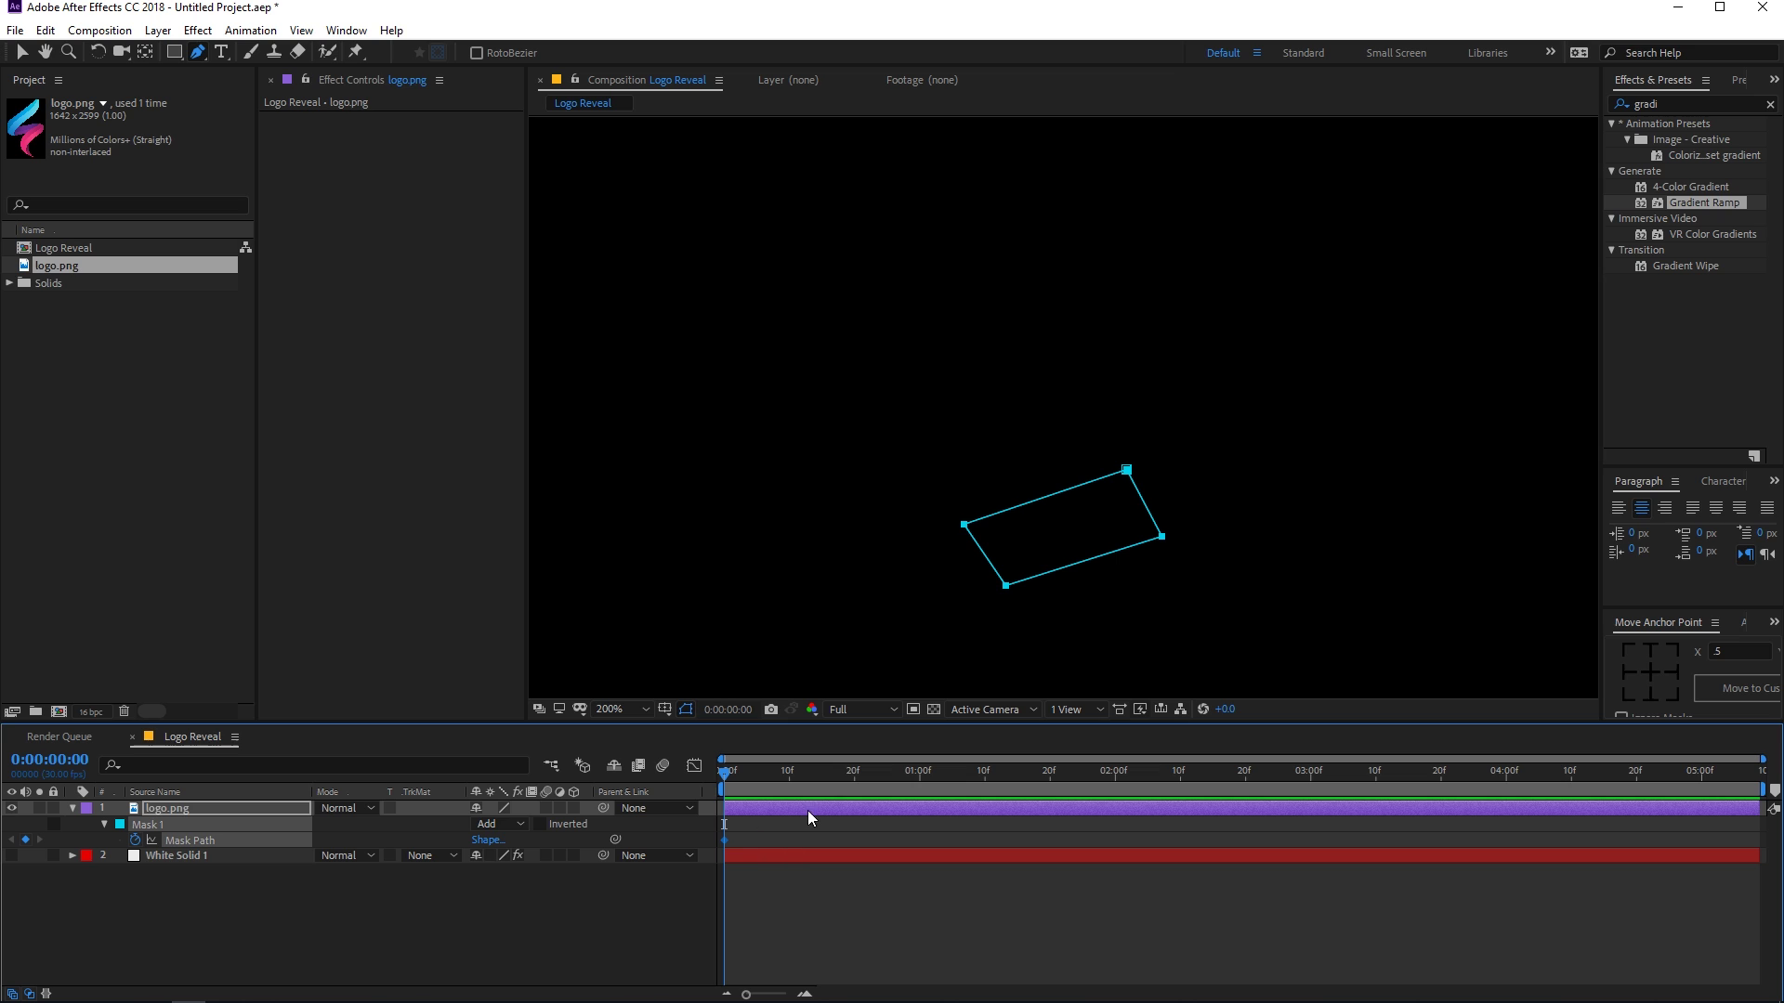
At 0:00:00:10, move all four mask points upward so the mask uncovers the tip of the logo's pink tail
click(790, 780)
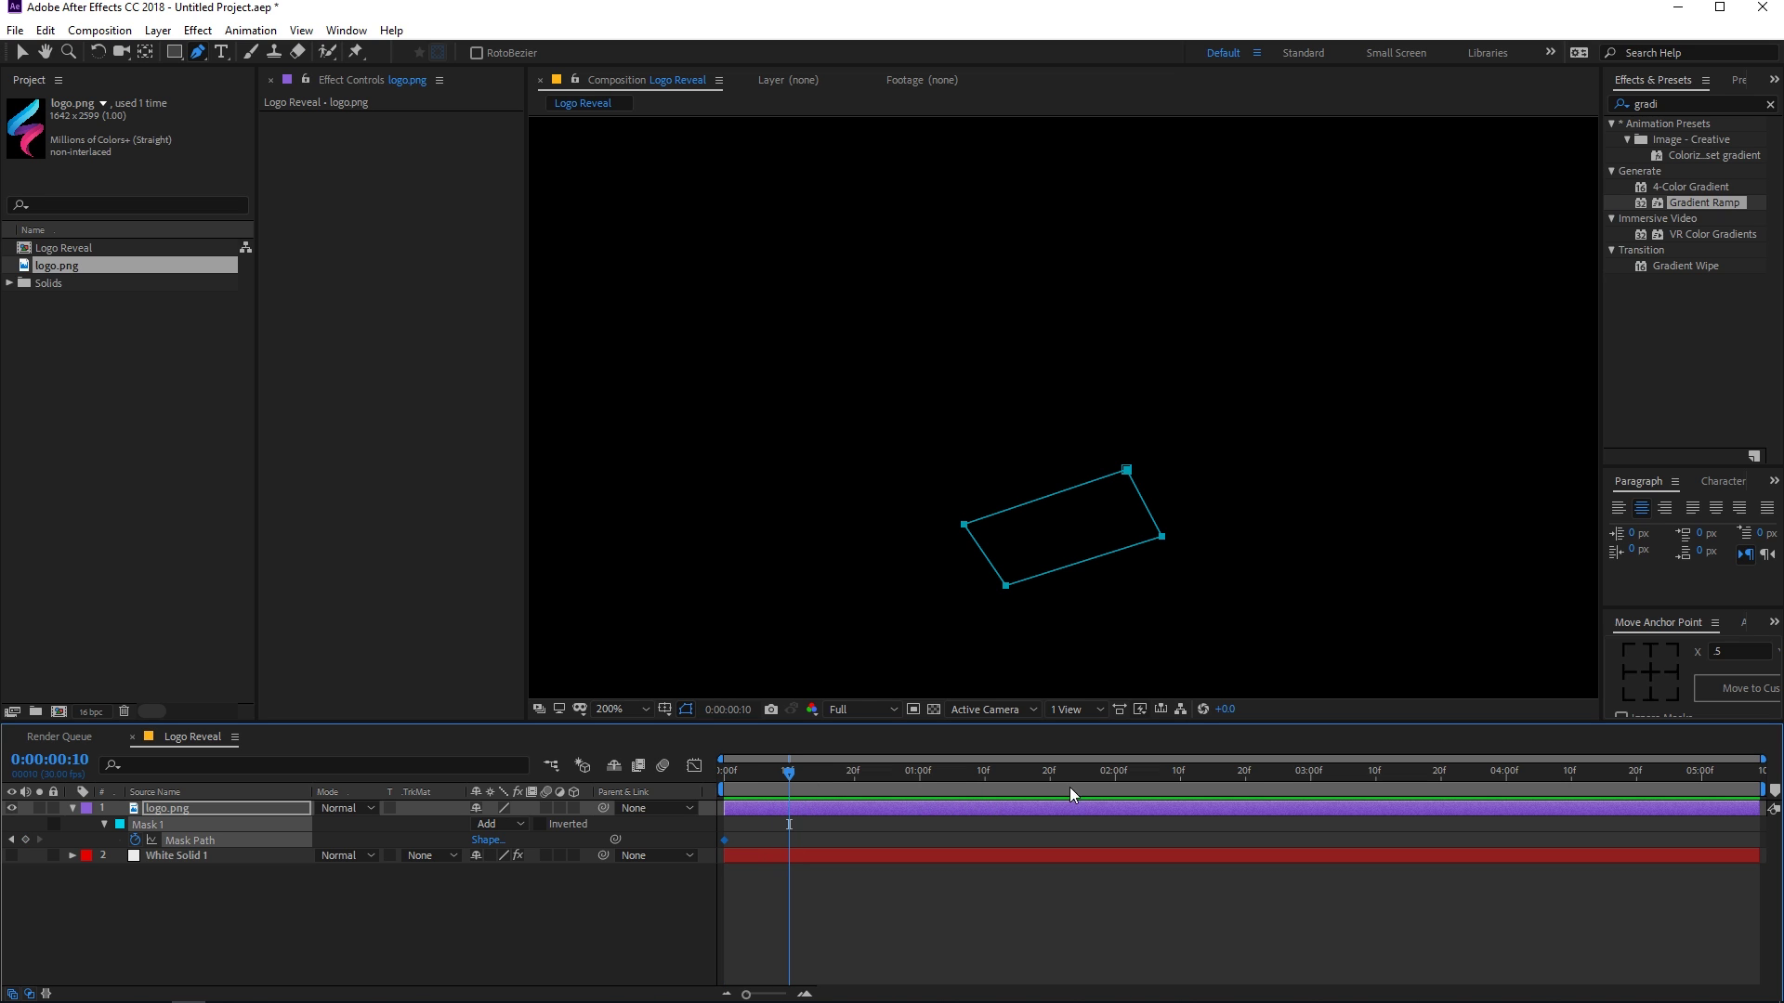
click(827, 812)
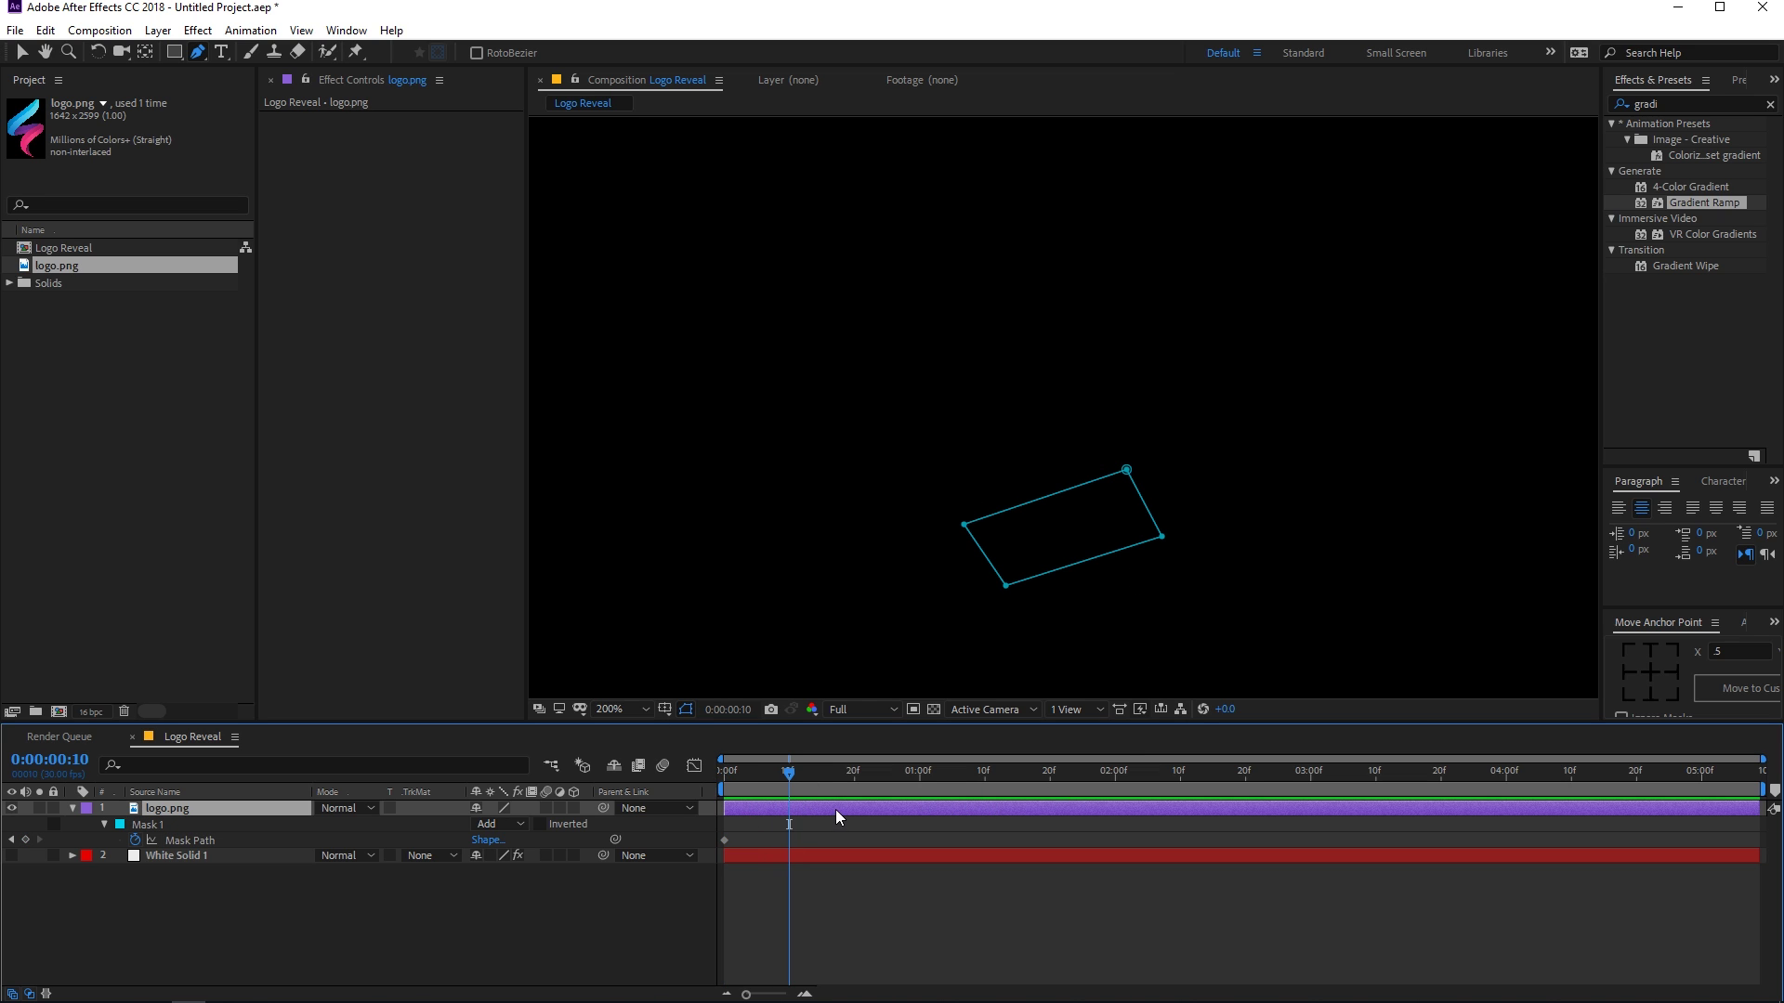
click(860, 786)
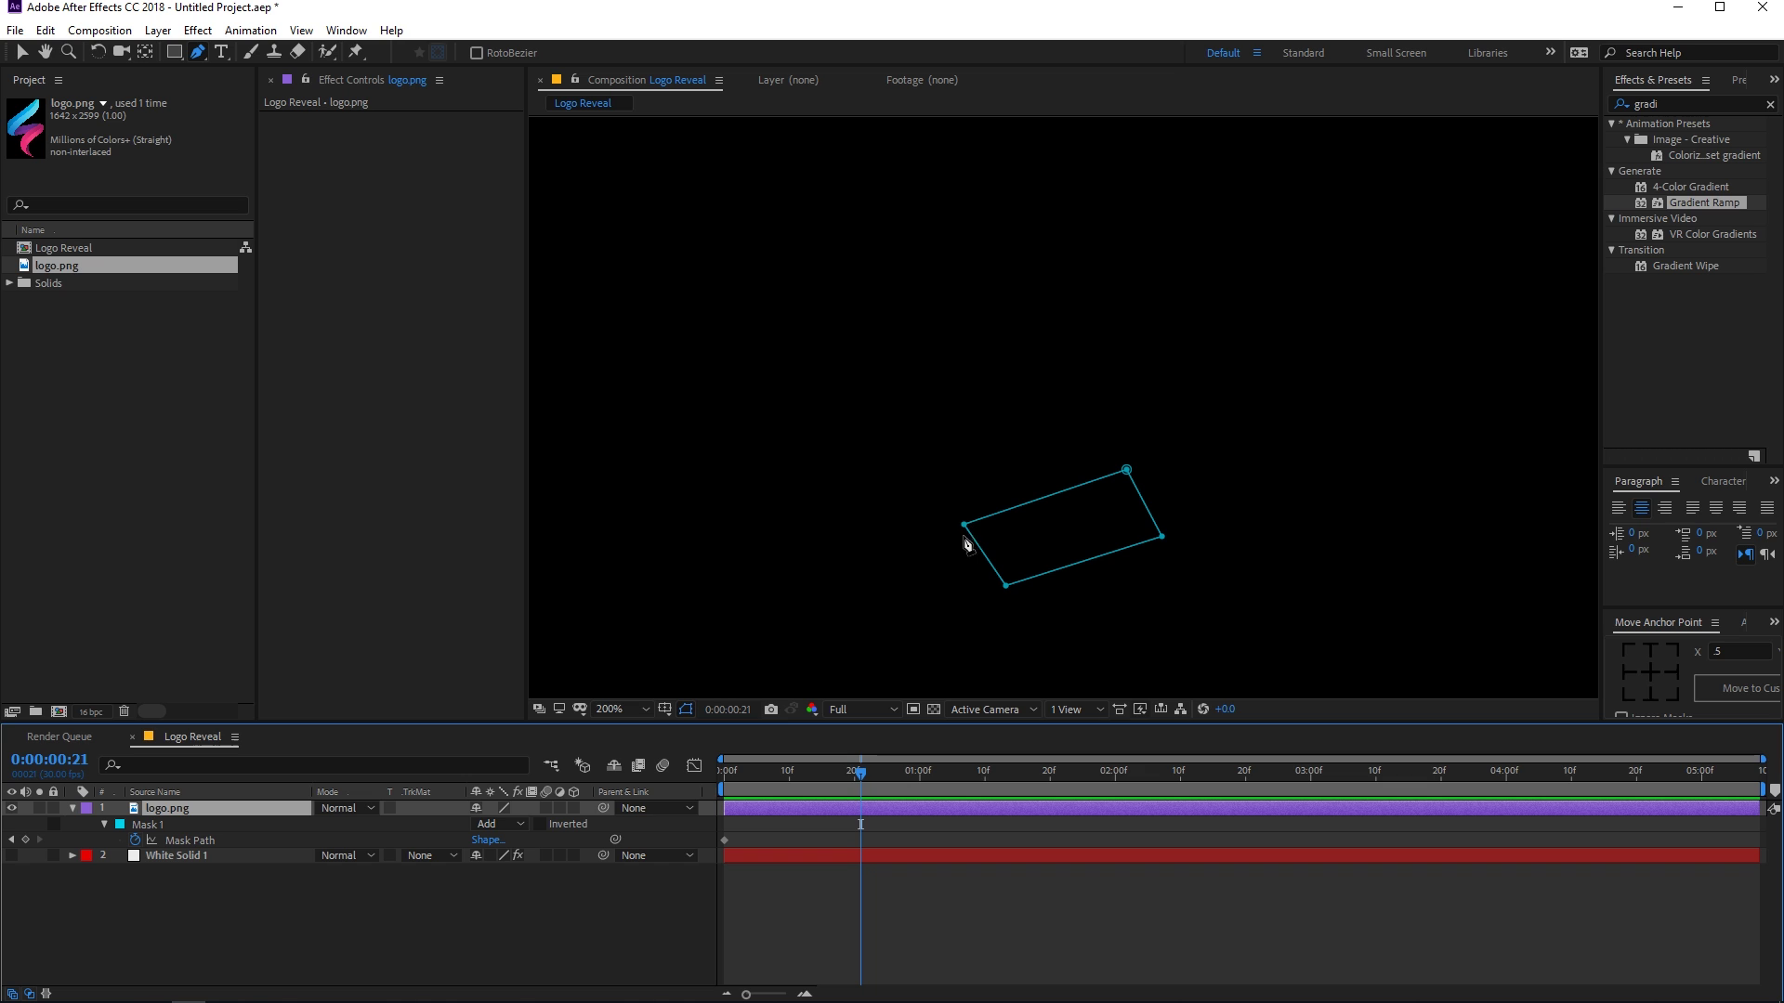
click(790, 775)
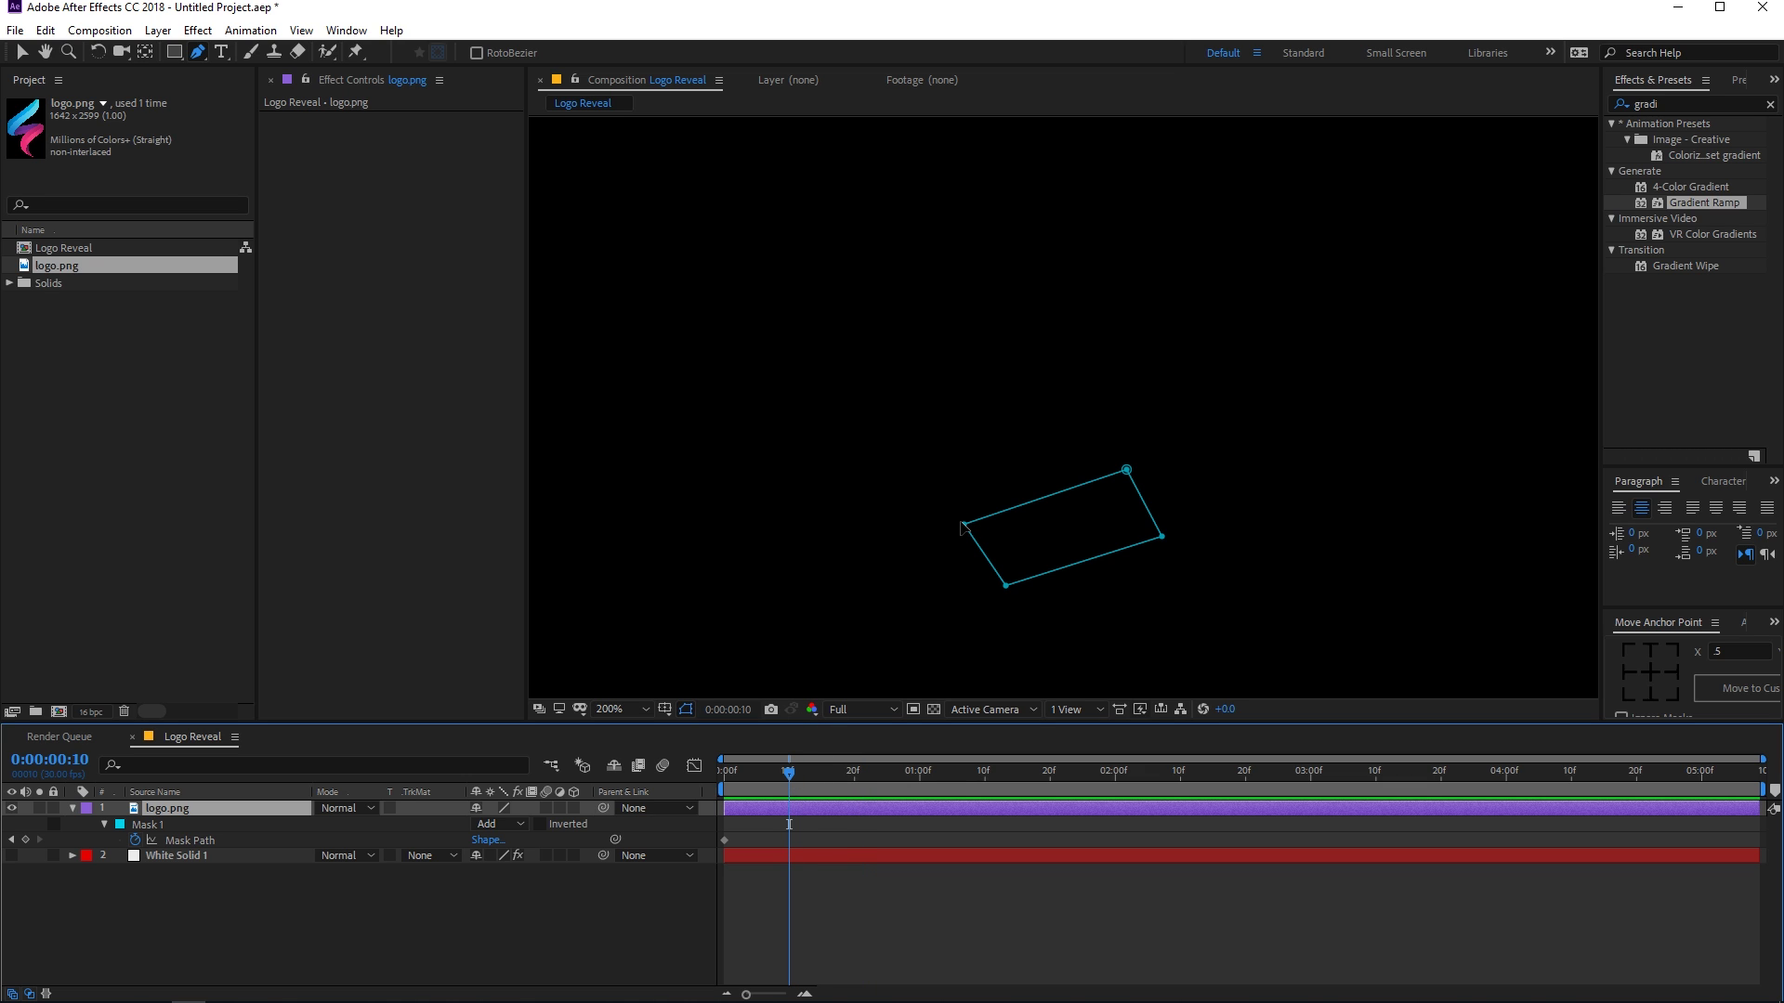
drag(963, 527, 891, 392)
drag(1126, 470, 1039, 368)
drag(1163, 539, 1117, 466)
drag(1006, 586, 989, 524)
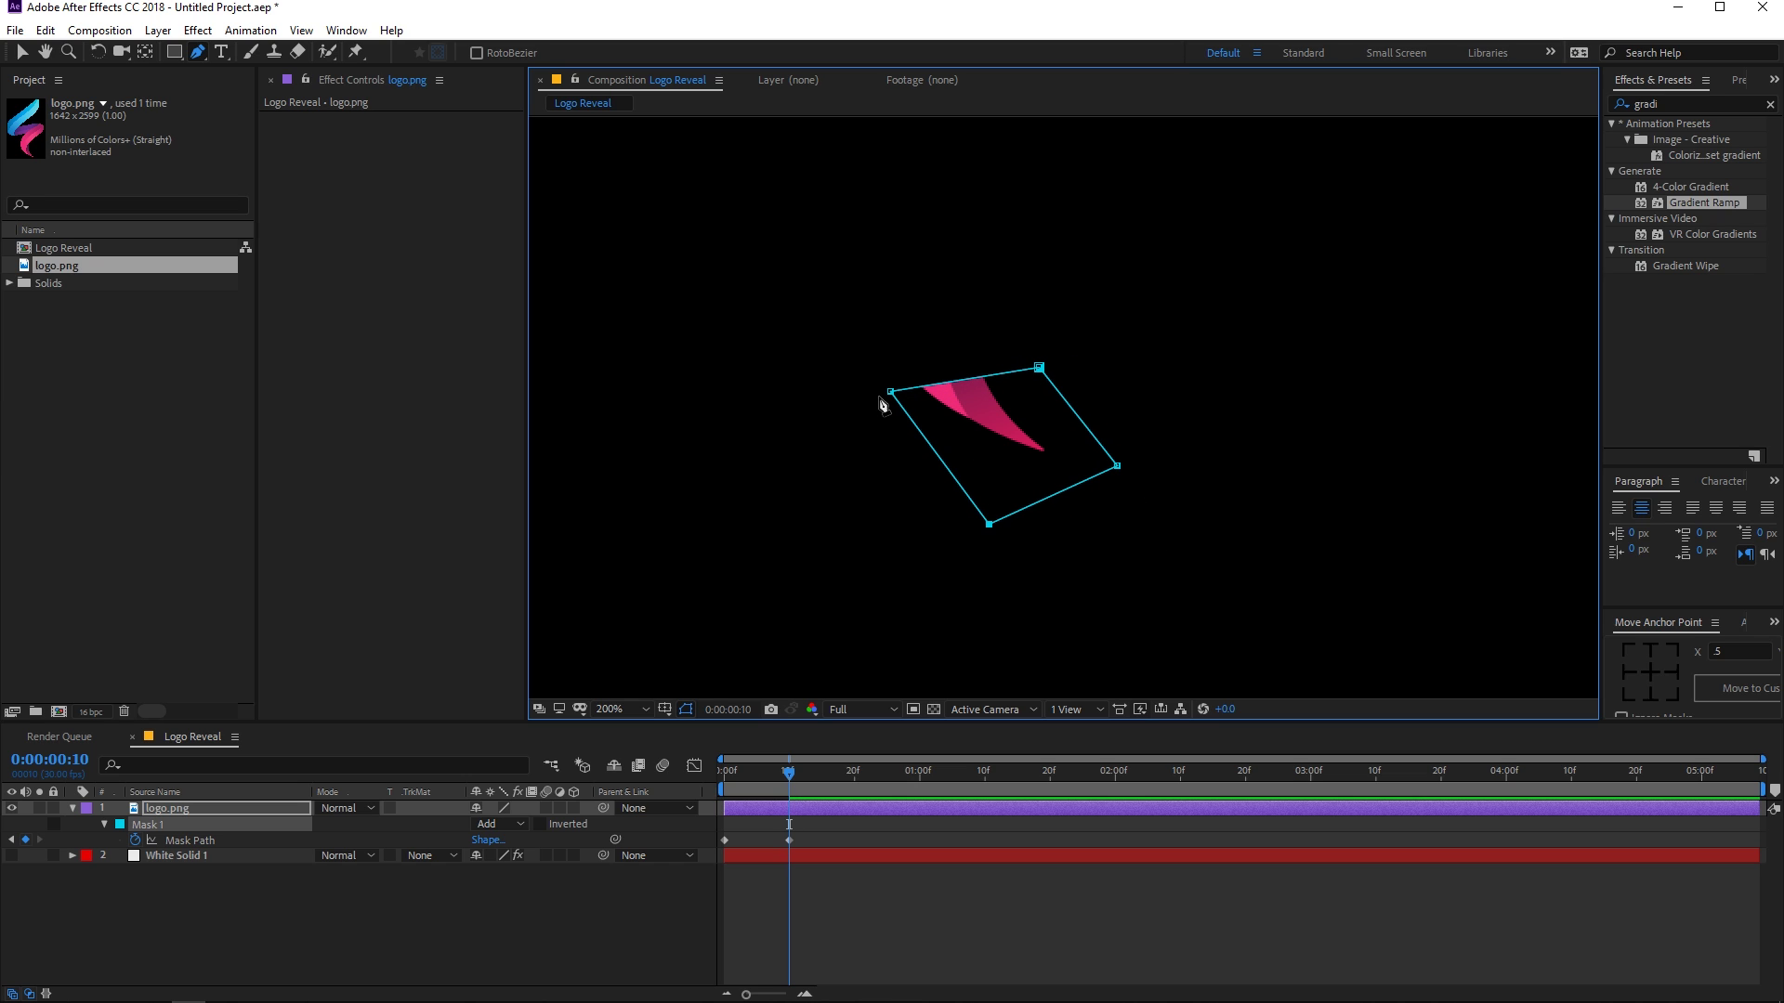
Stretch the mask's upper points farther up at 0:00:00:10 to uncover the lower curve of the pink band
drag(891, 392, 845, 310)
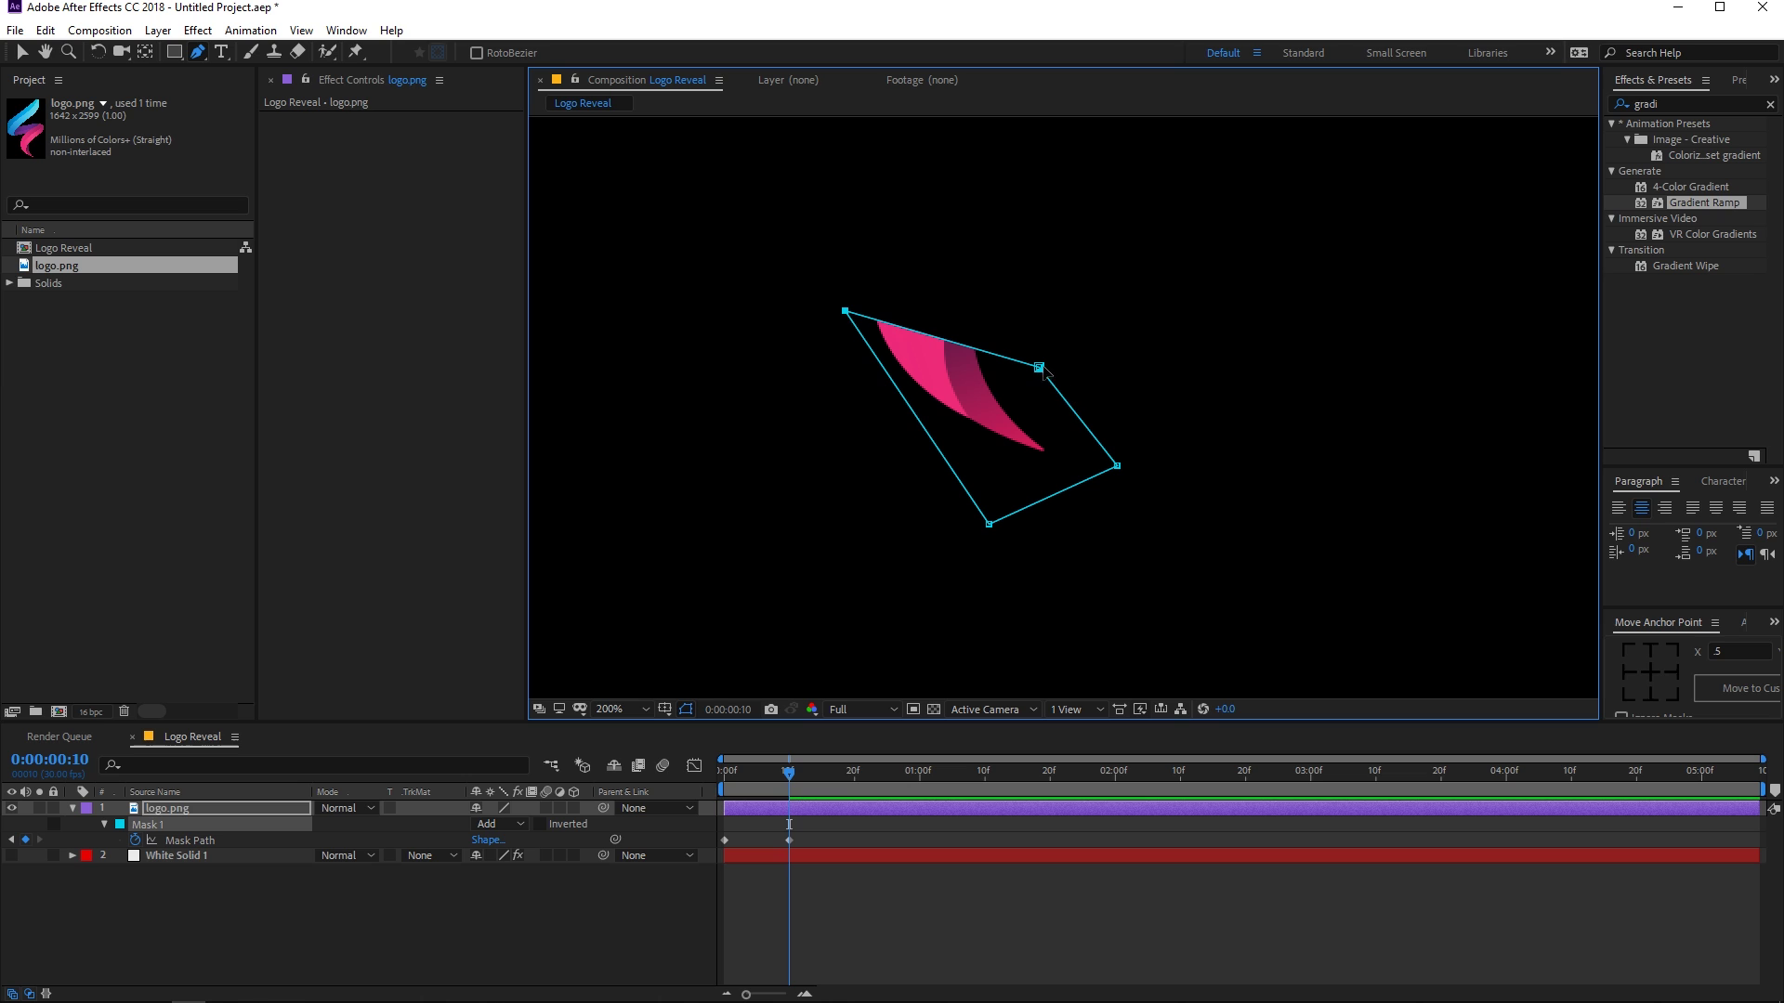
drag(1039, 368, 1060, 213)
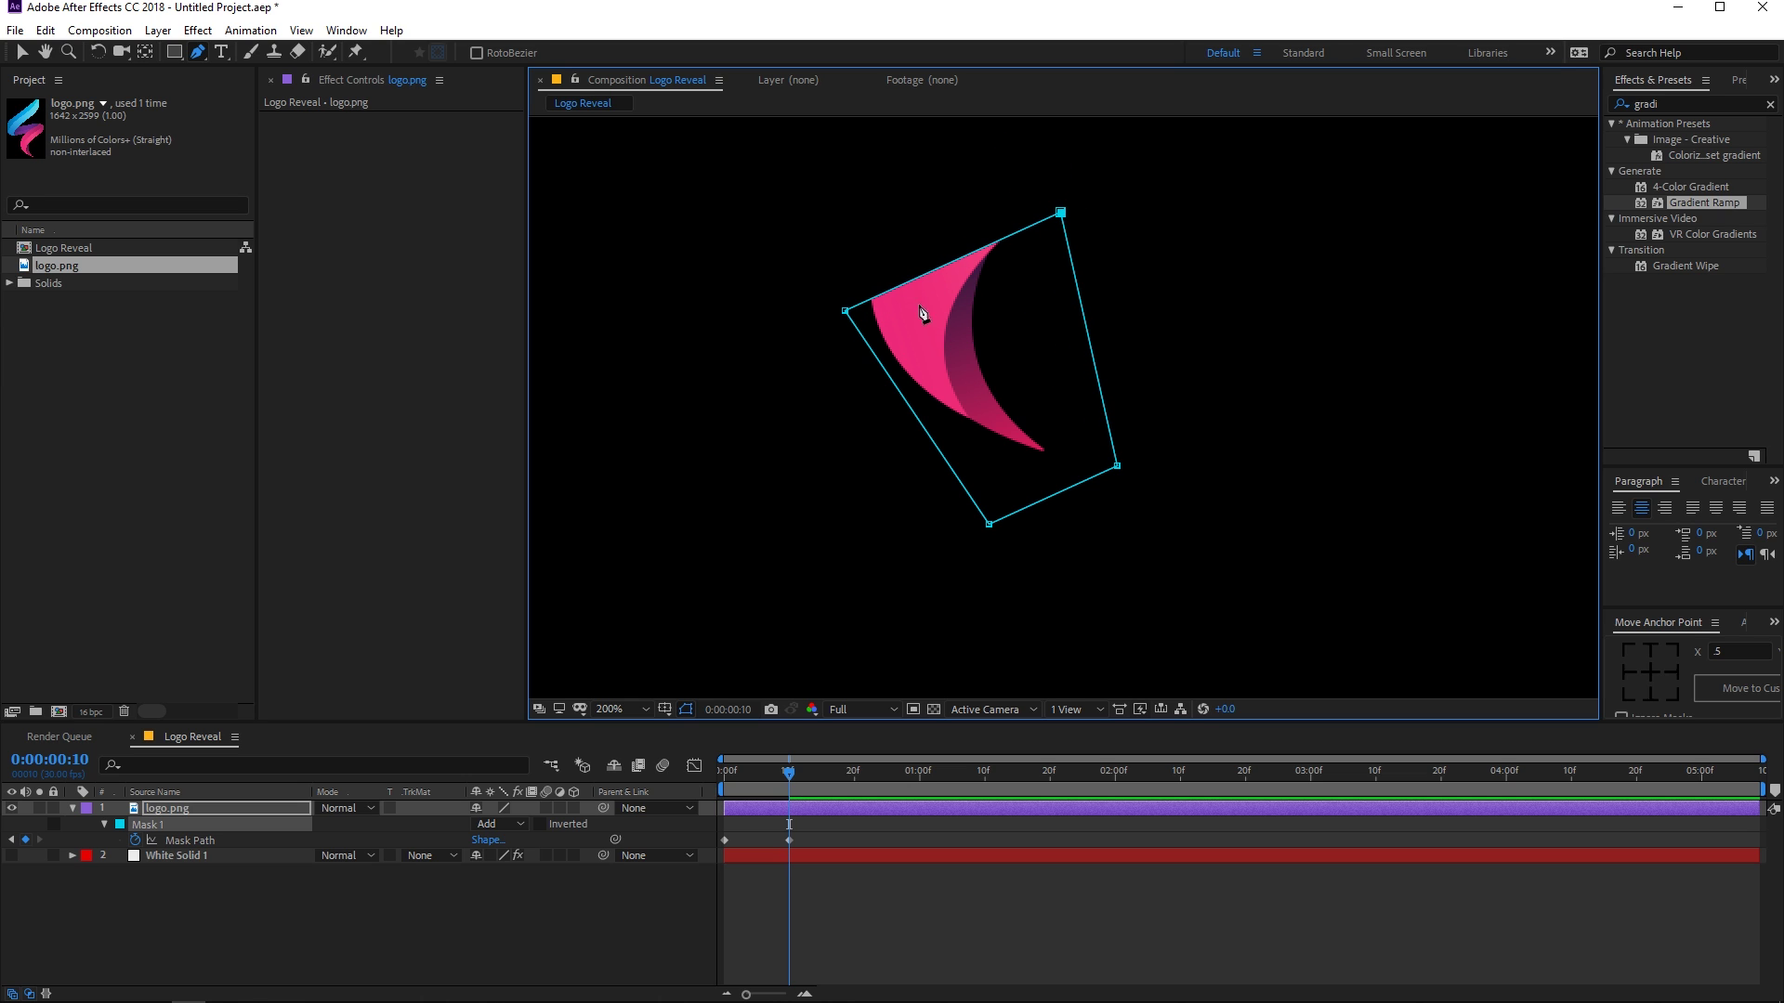
drag(839, 315, 799, 216)
drag(990, 526, 962, 502)
drag(1019, 322, 1074, 566)
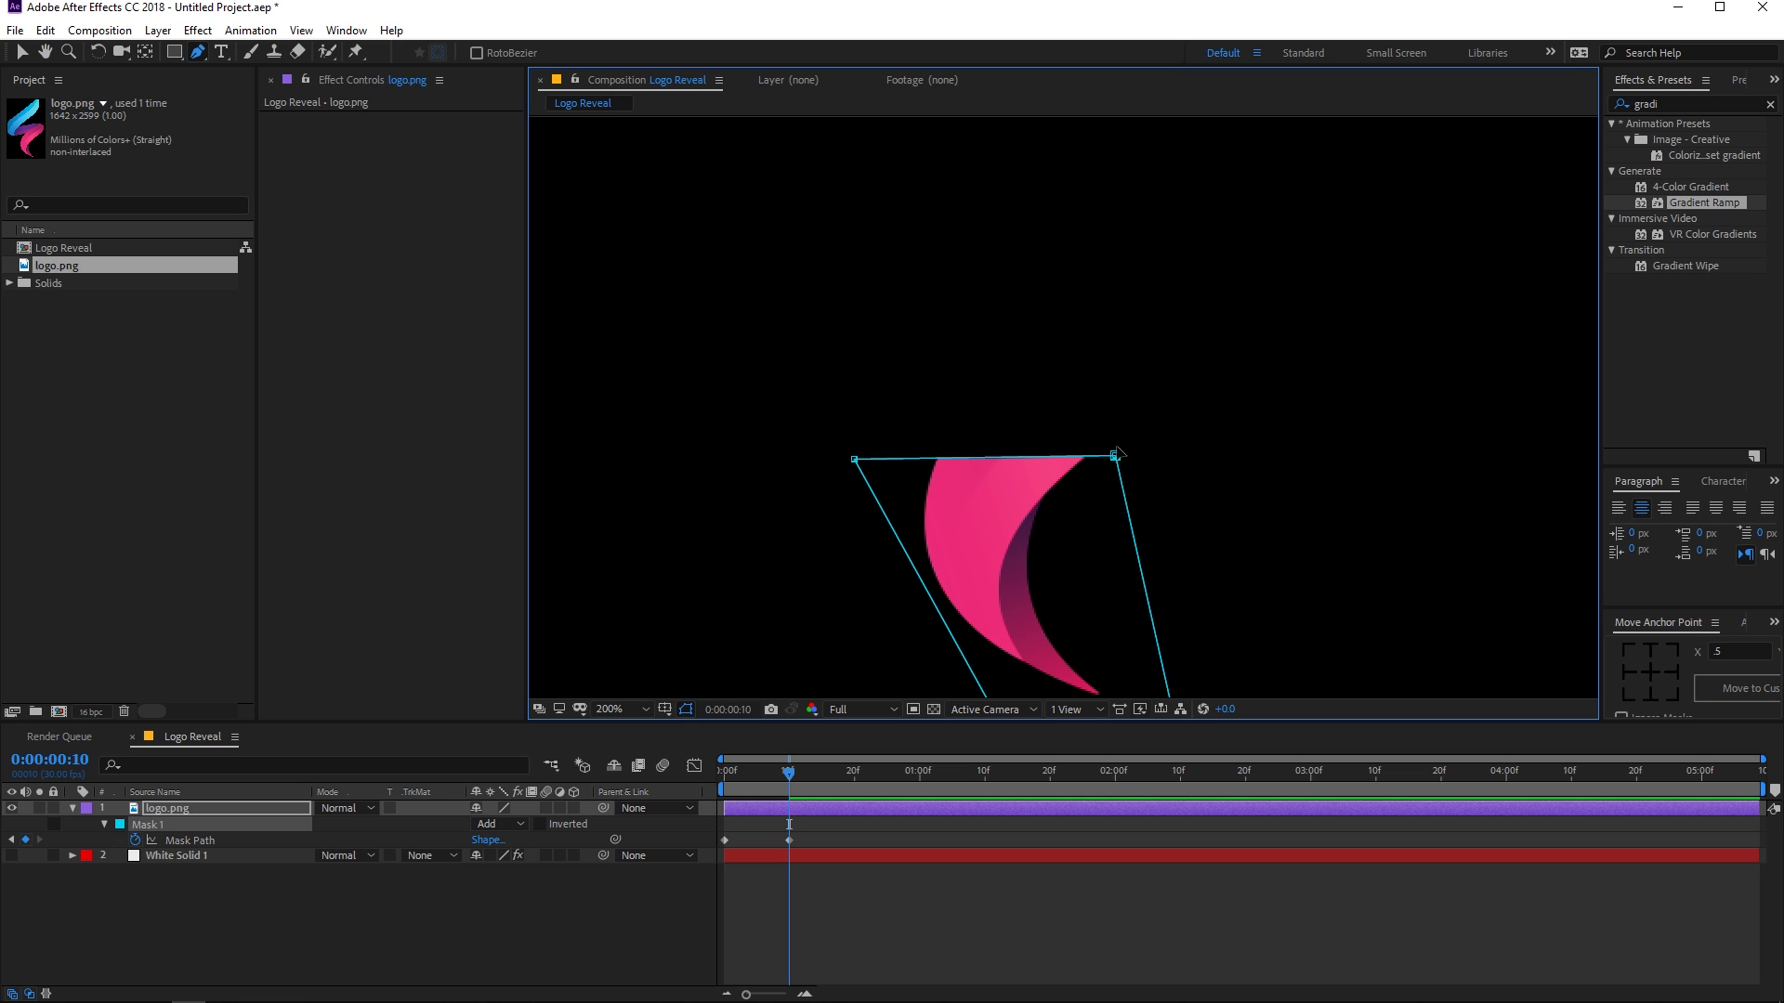
mouse_move(1116, 456)
mouse_down()
mouse_move(1167, 366)
mouse_move(1186, 374)
mouse_move(1118, 443)
mouse_up()
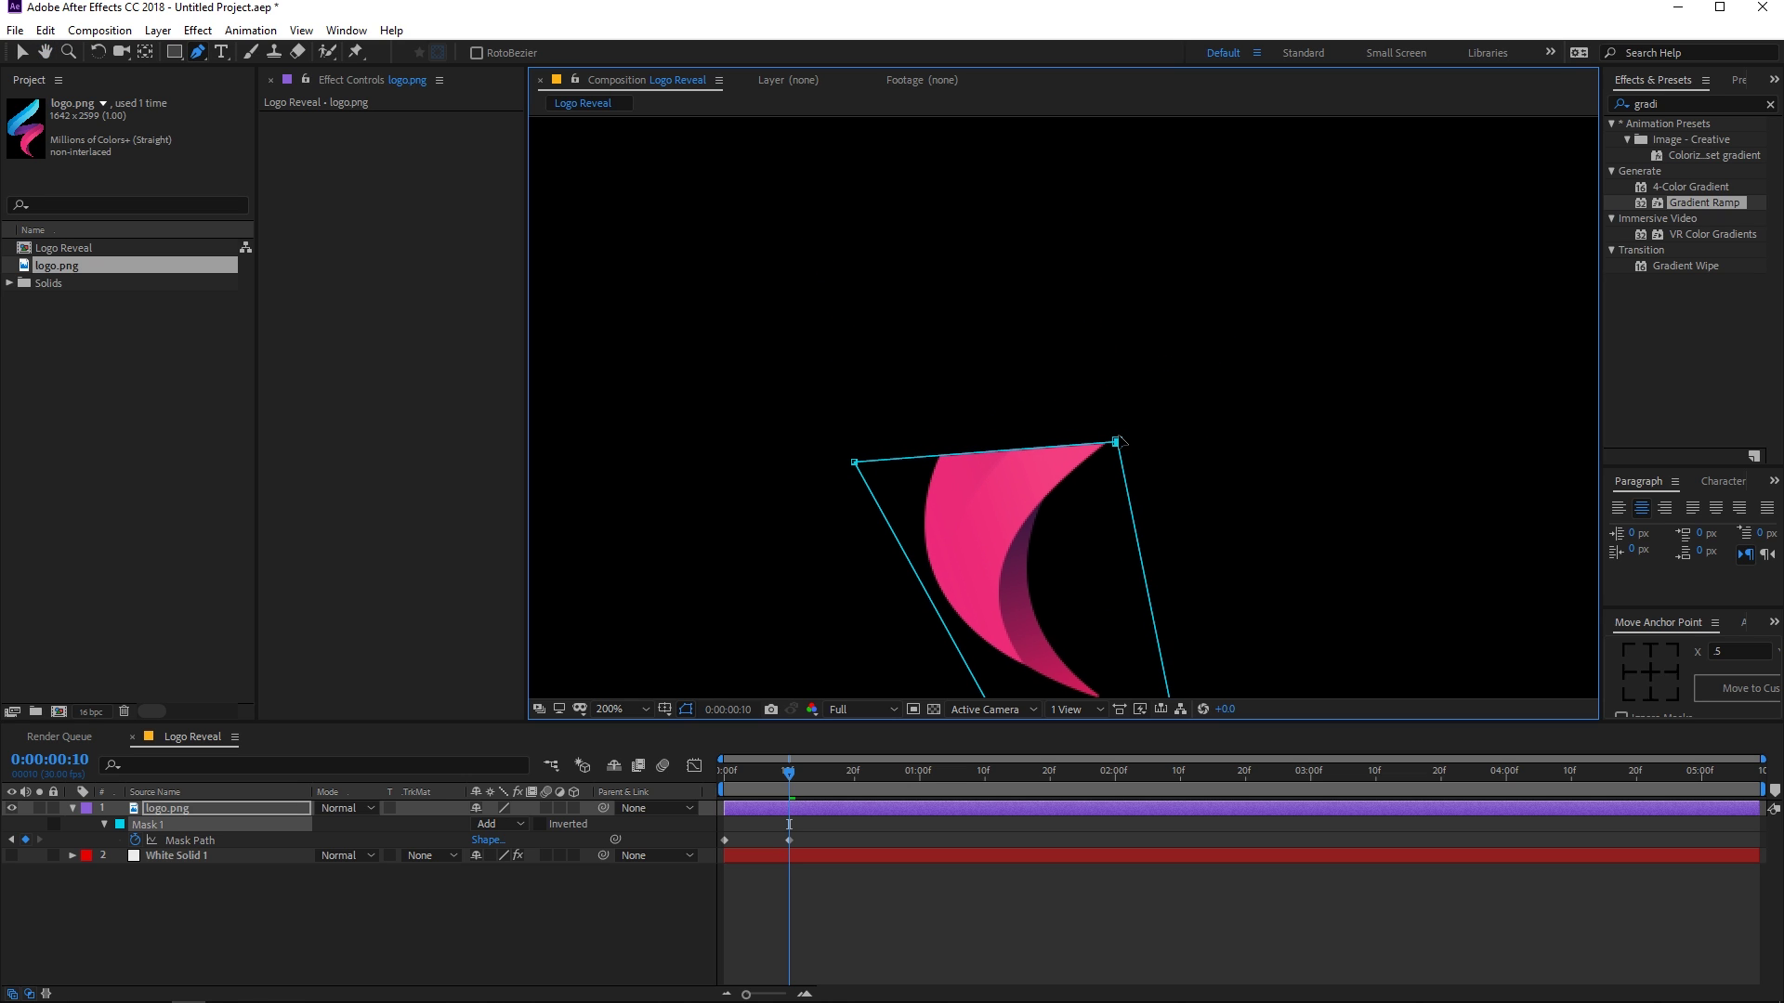
At 0:00:00:20, add a point on the mask's upper edge, raise it over the pink band, and adjust the two neighbouring points
click(789, 773)
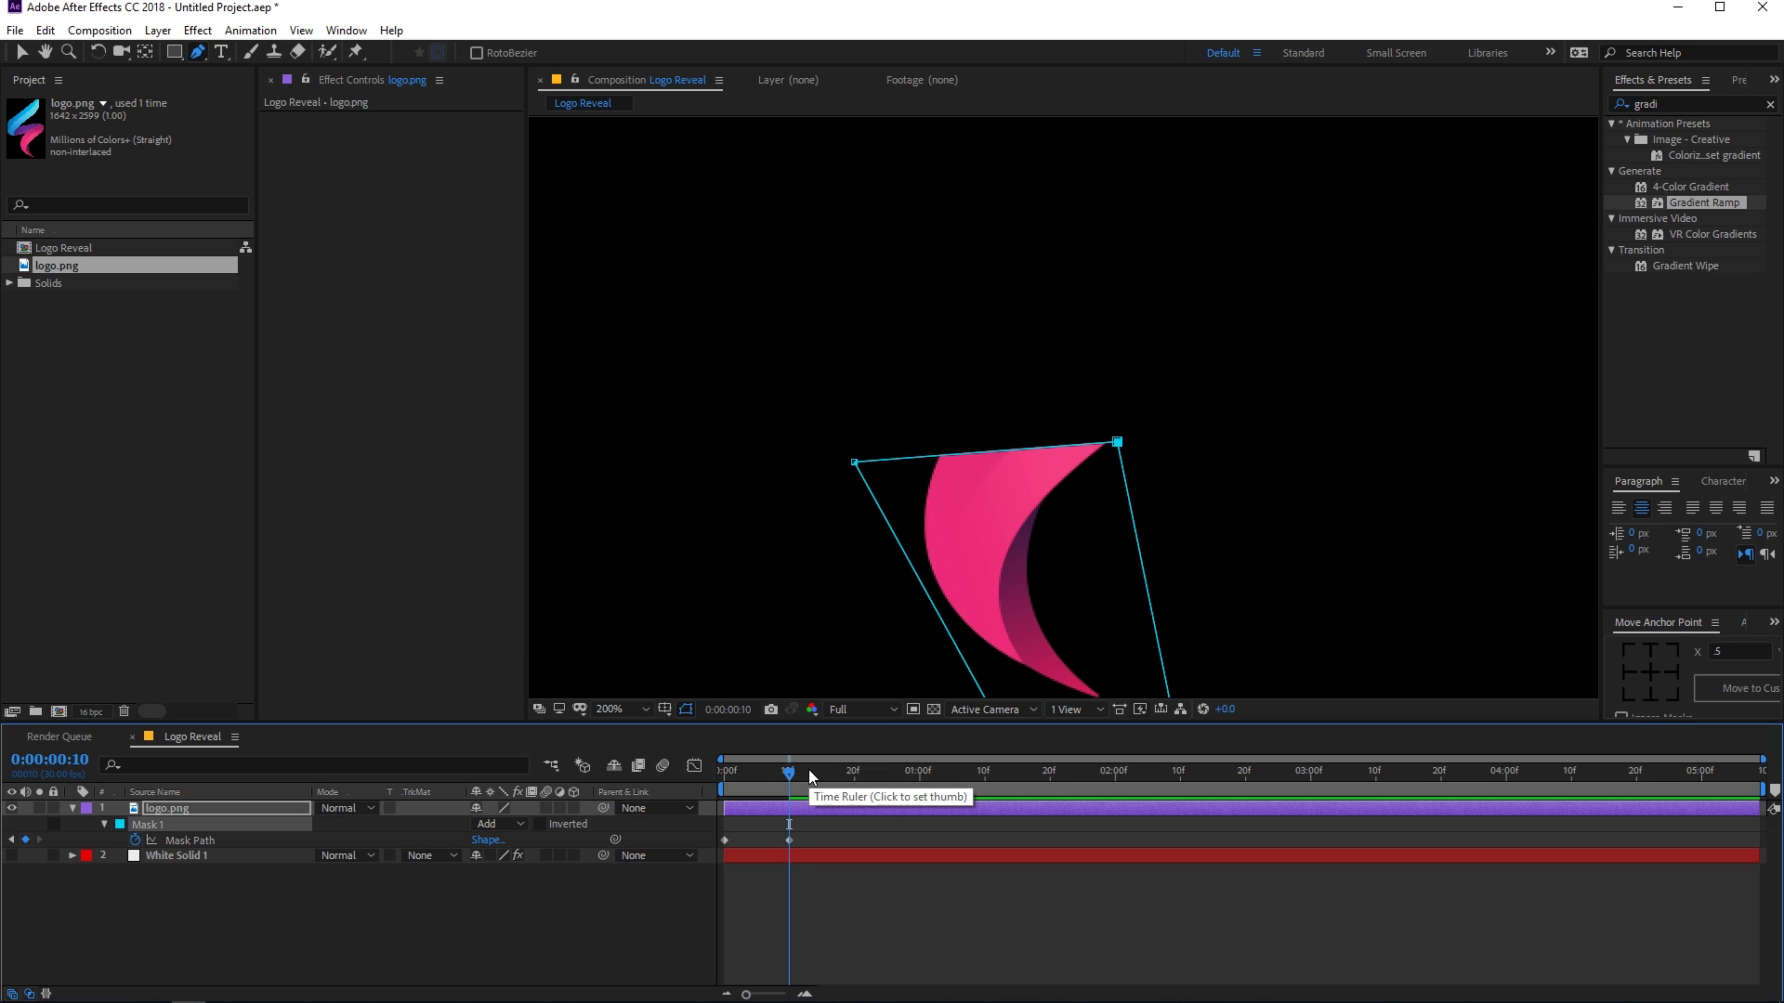
key(shift+Page_Down)
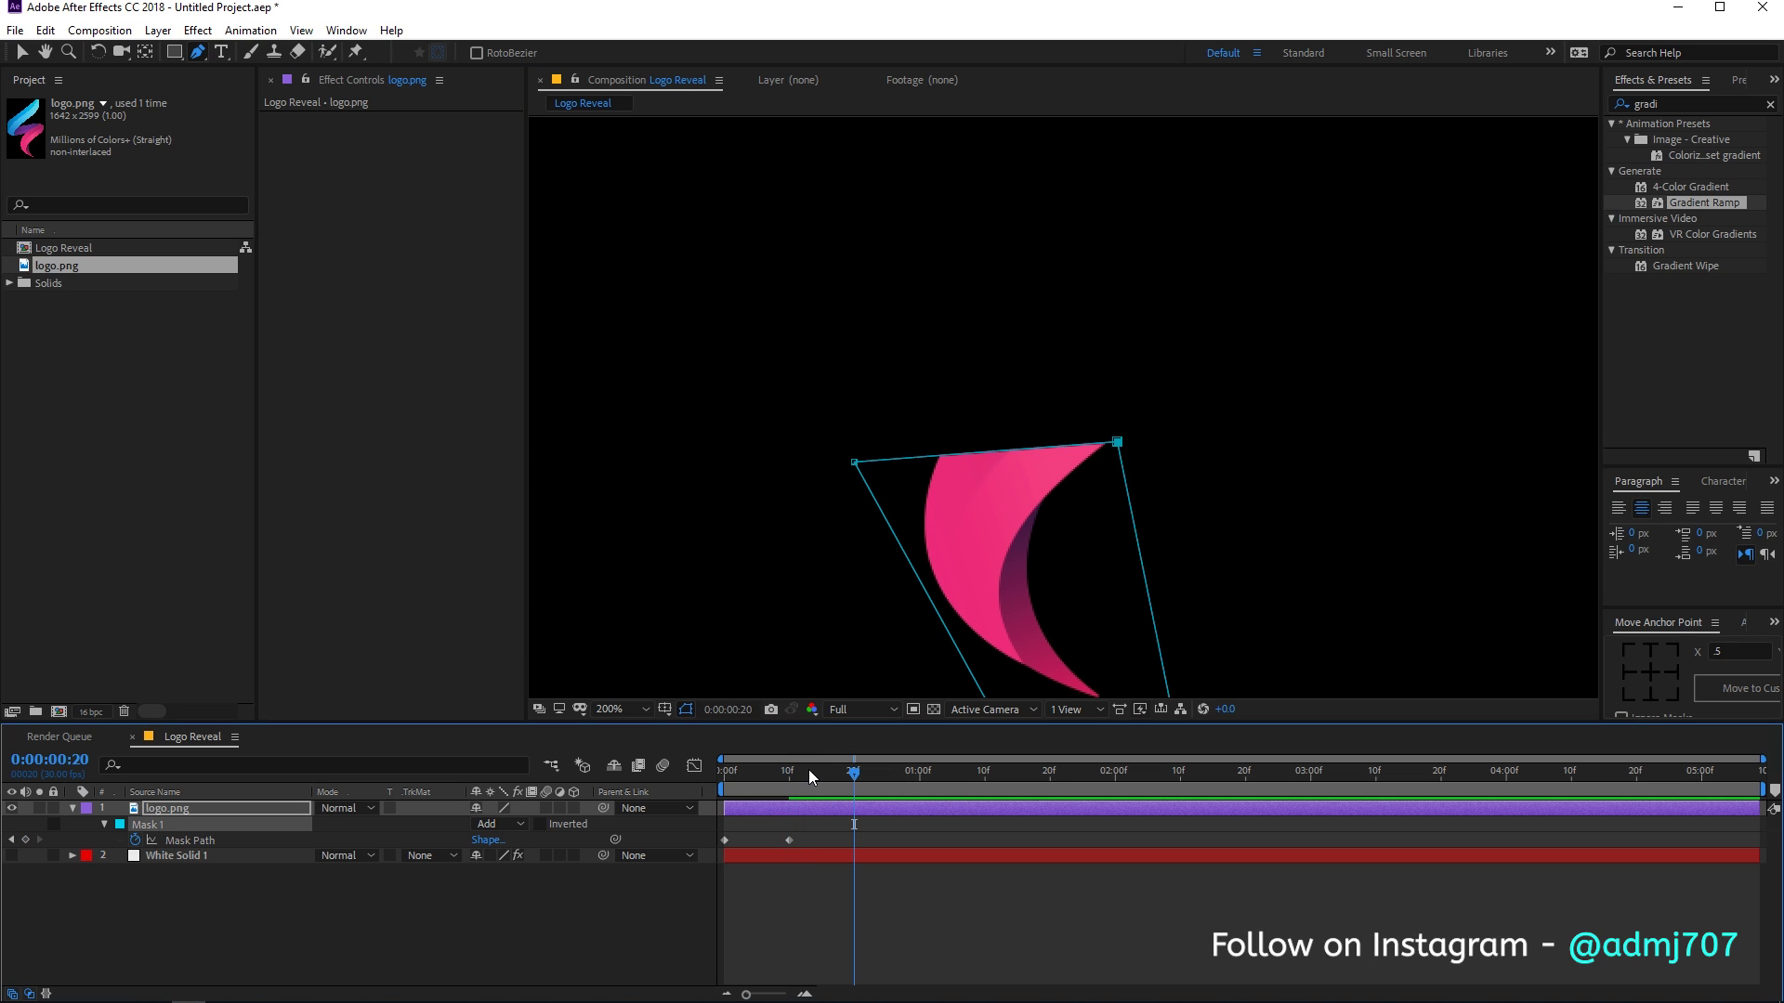
click(882, 460)
drag(881, 460, 988, 390)
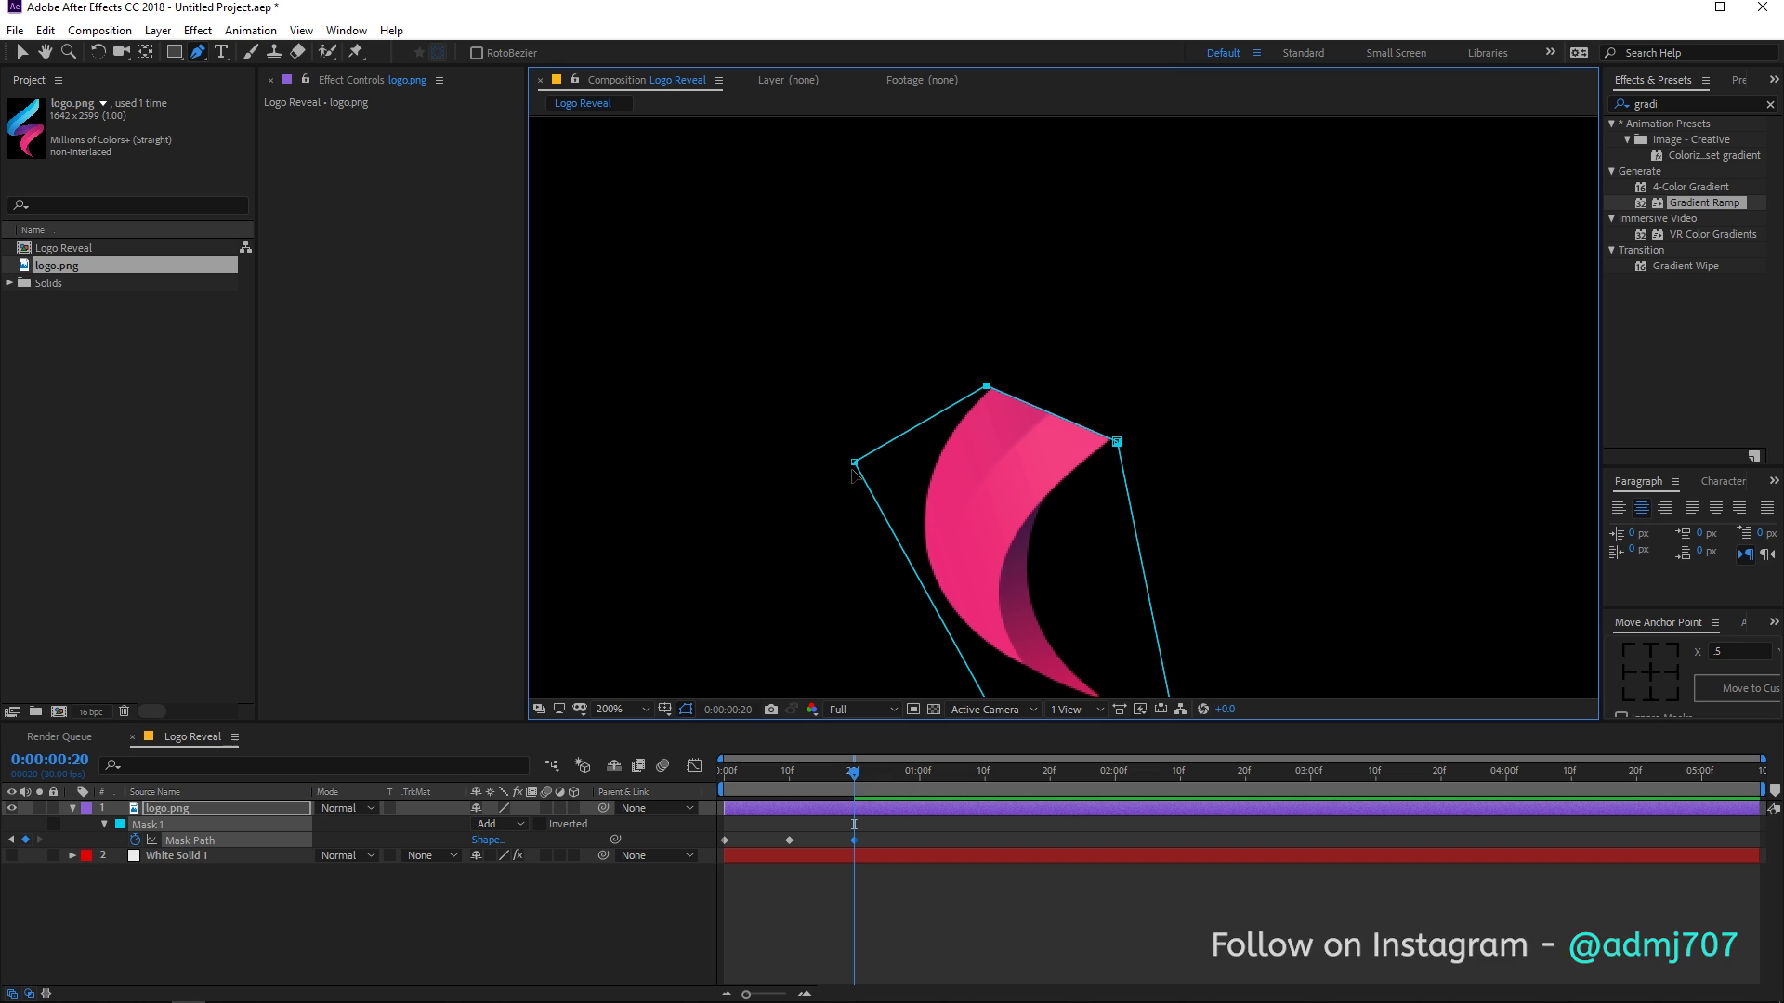
drag(854, 462, 870, 509)
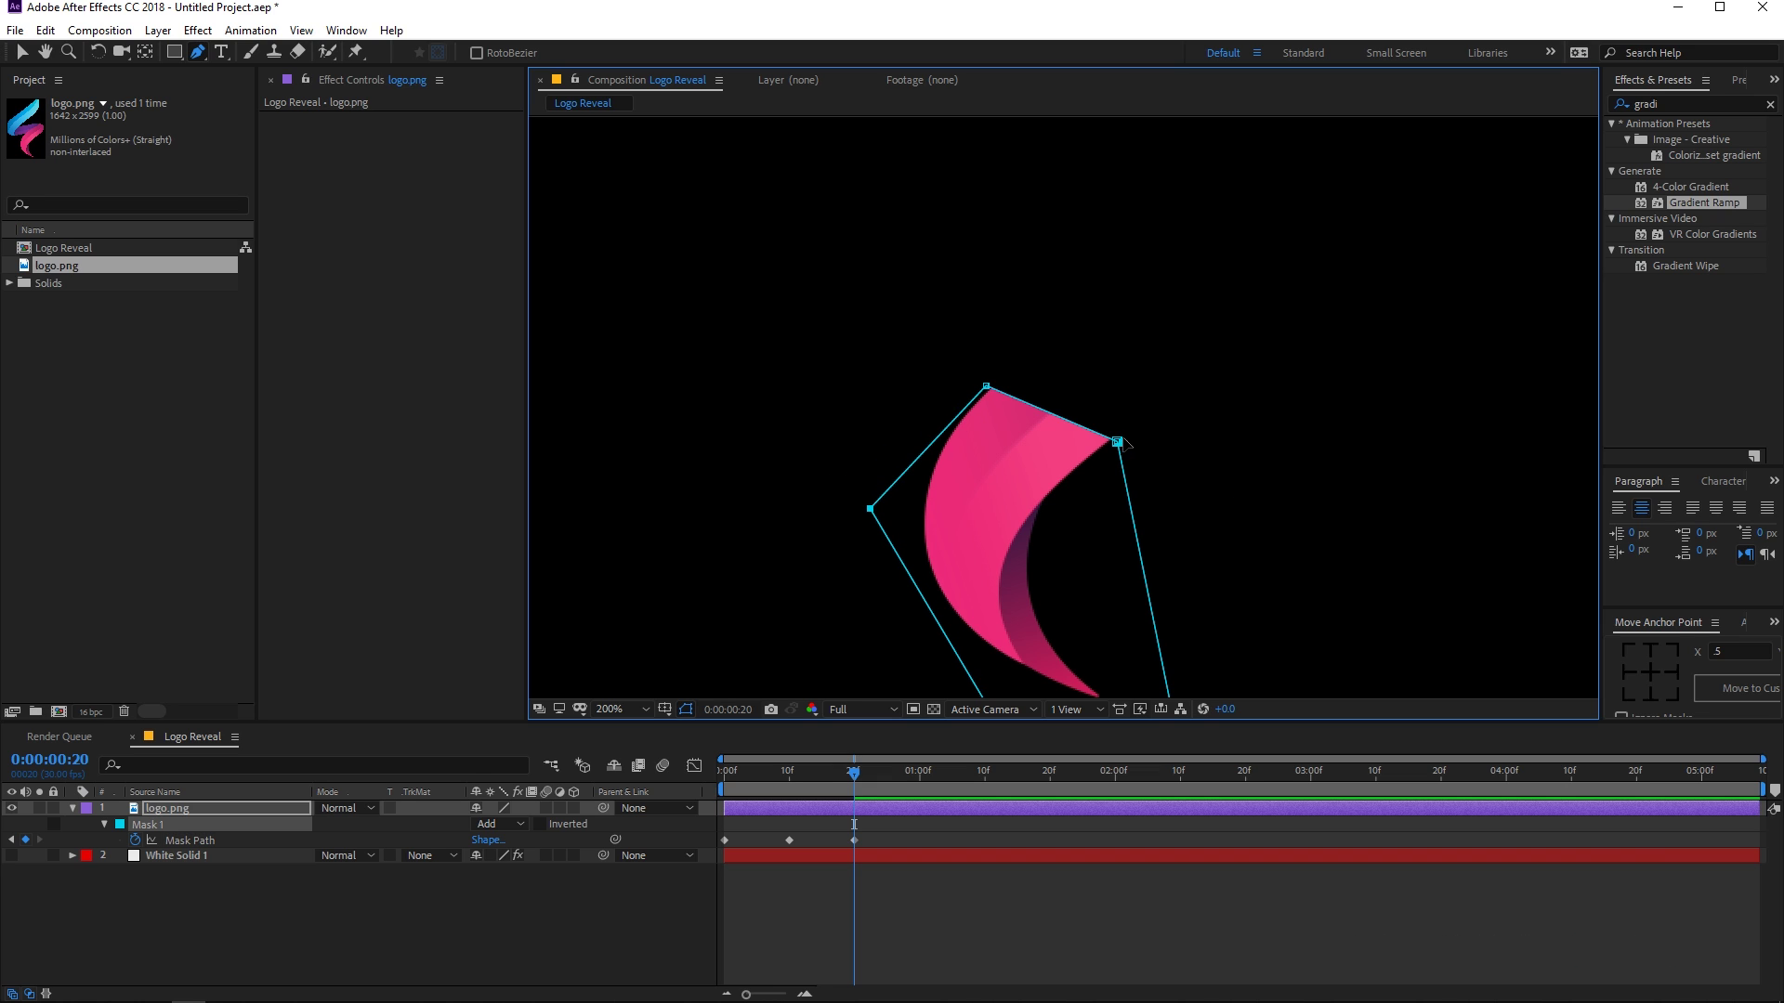
drag(1119, 442, 1155, 427)
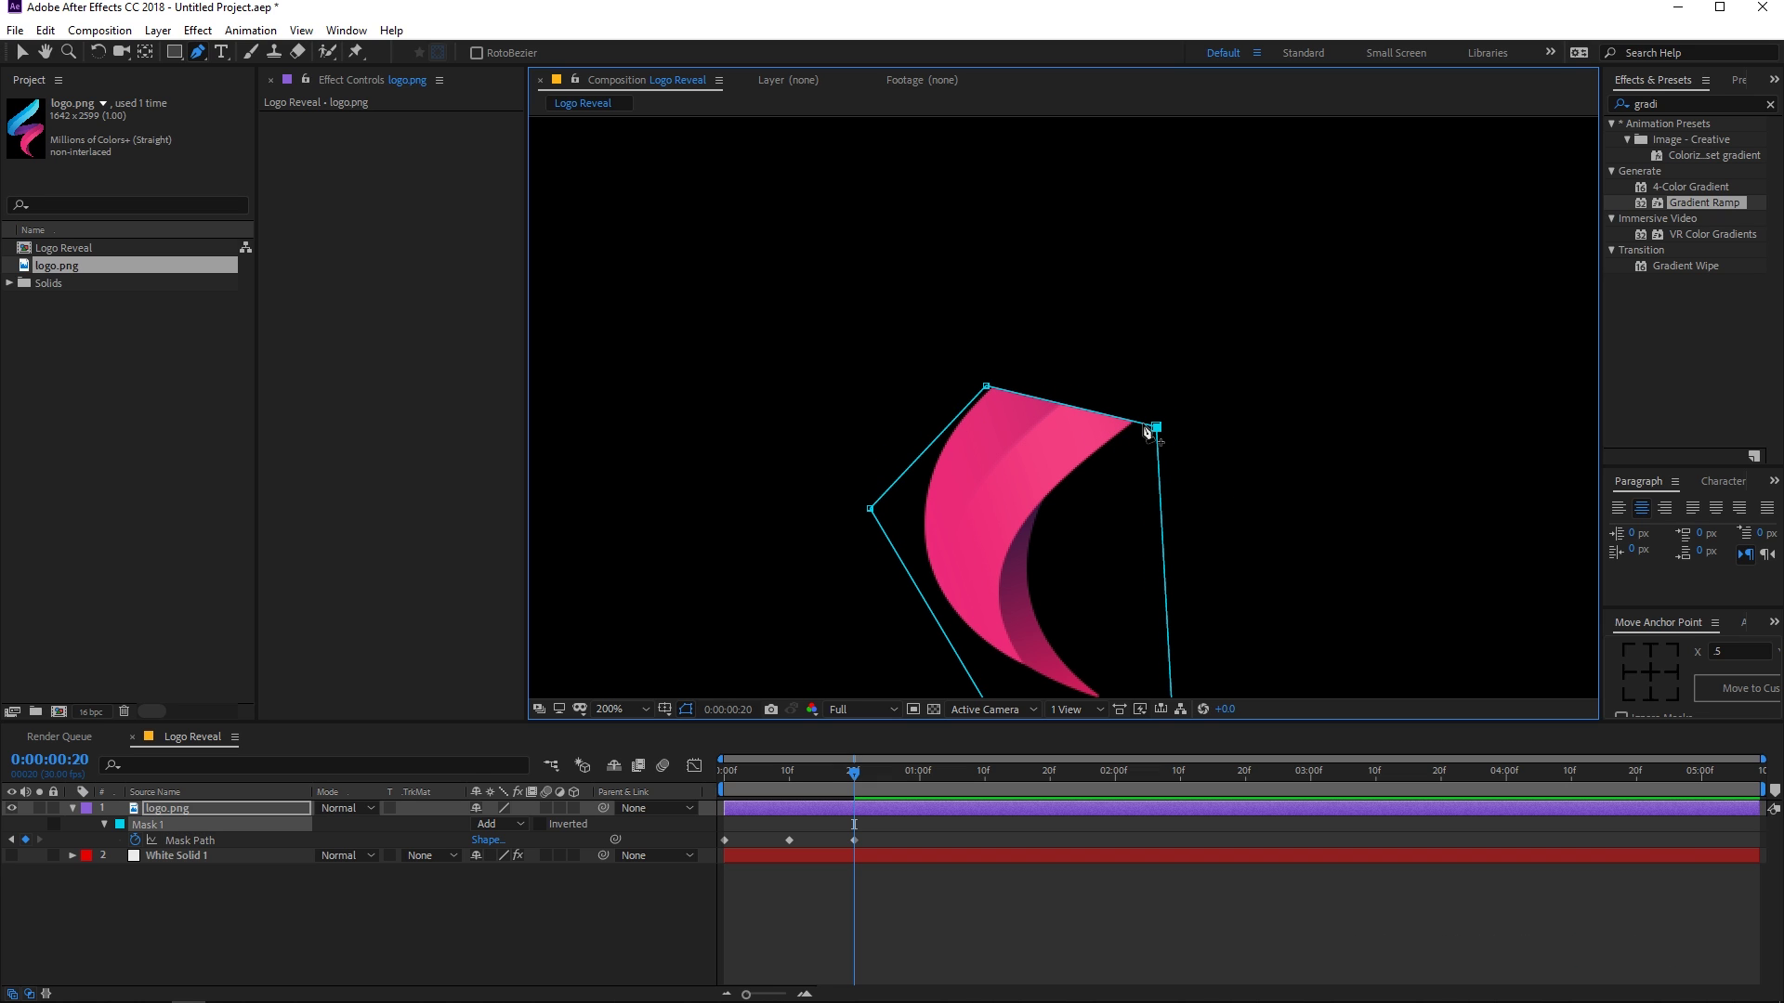
Add another point on the mask's upper edge at 0:00:00:20 and pull it up past the pink band's upper-right bend
key(ctrl+t)
click(950, 966)
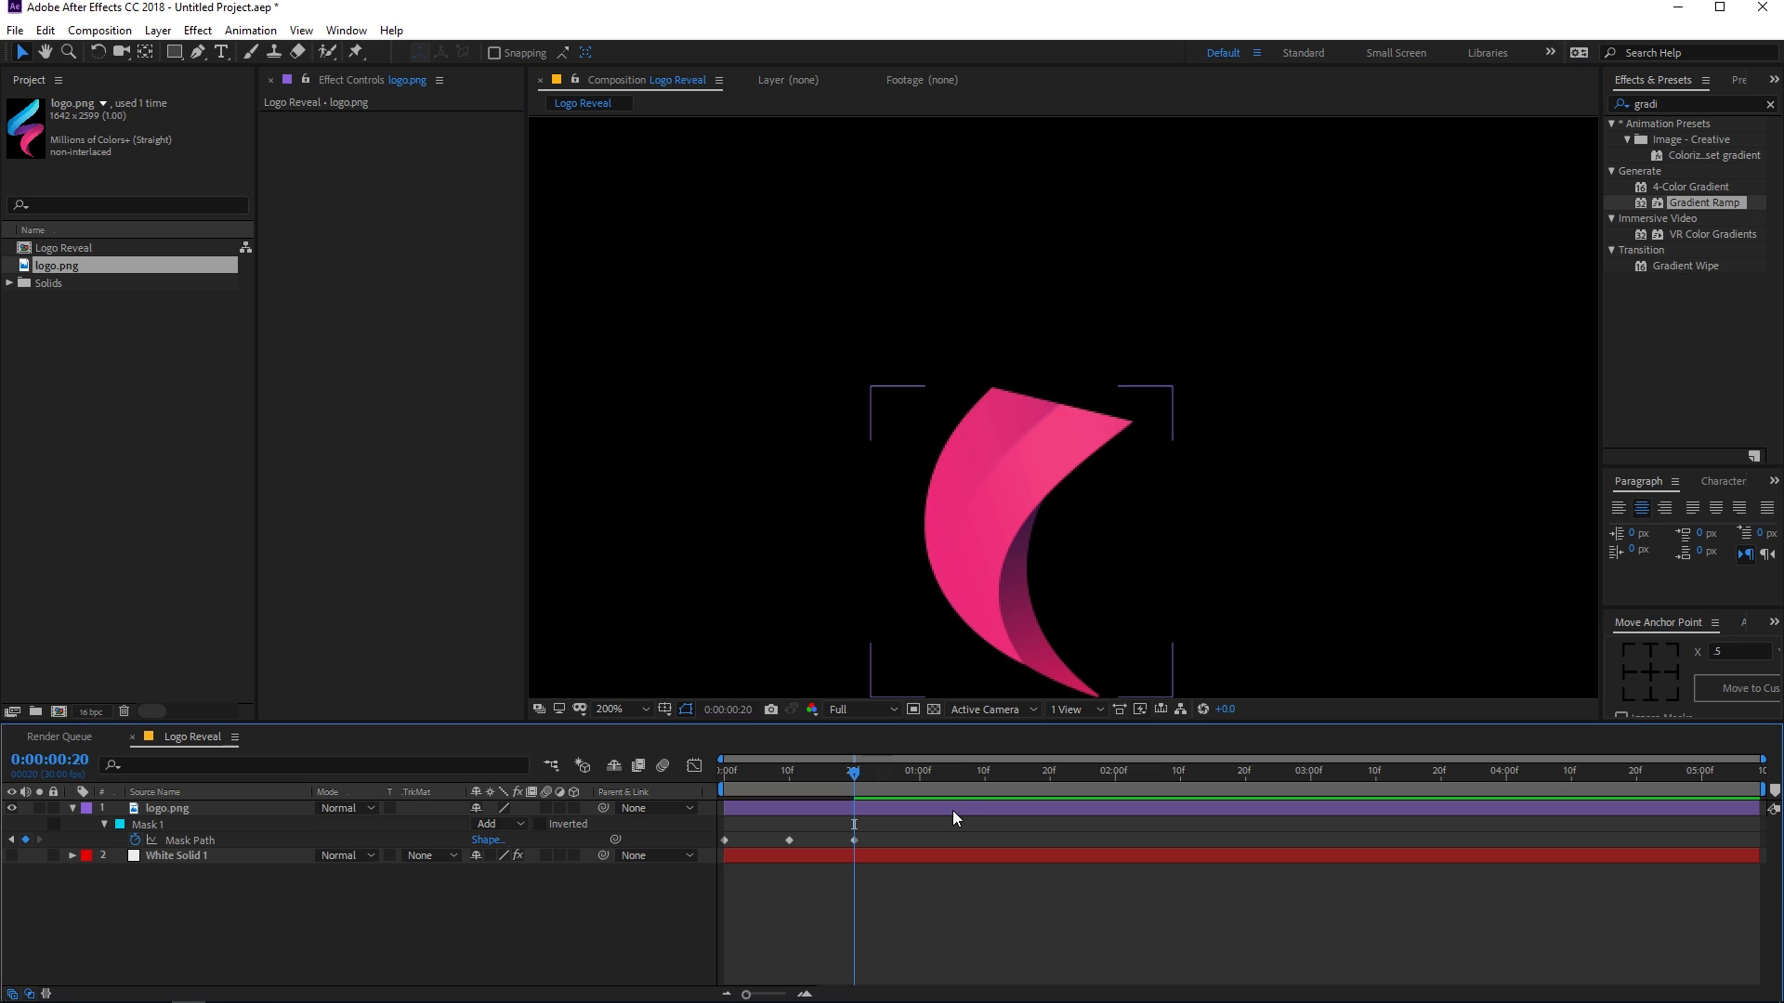
click(952, 813)
drag(1143, 426, 1261, 310)
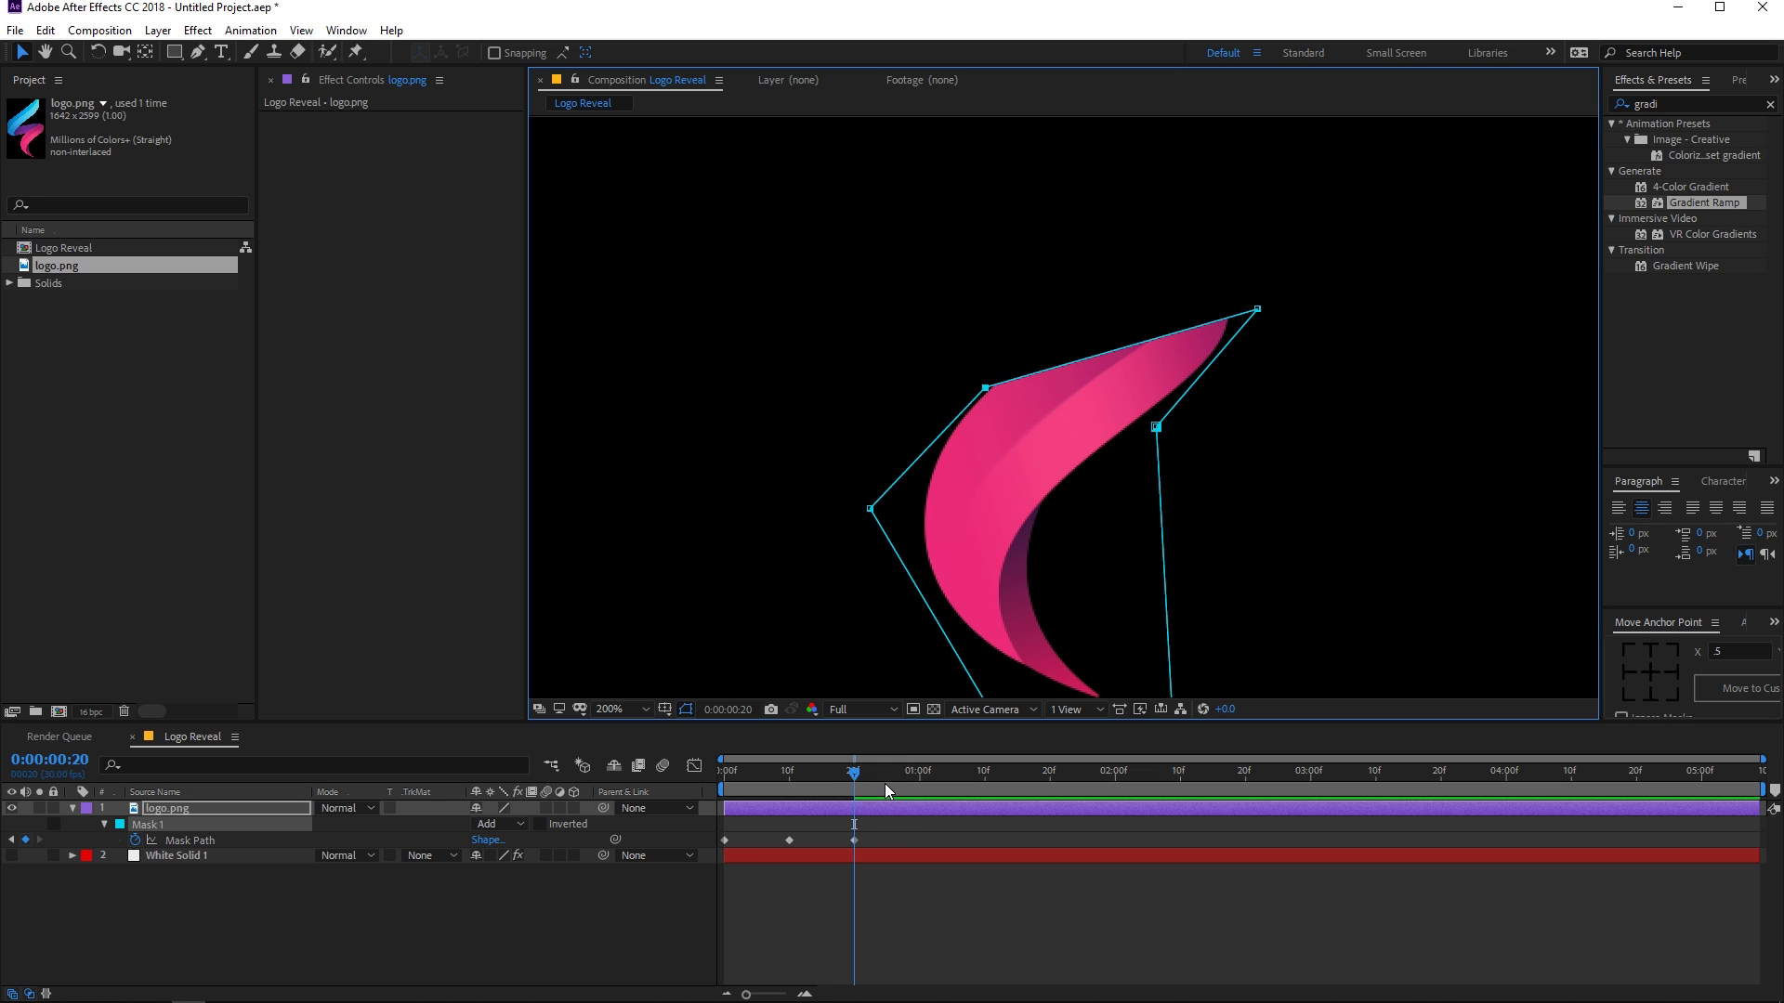
At 0:00:01:00, add two mask points and pull them out around the purple band, widening the corner beyond the pink bend
drag(884, 783, 923, 779)
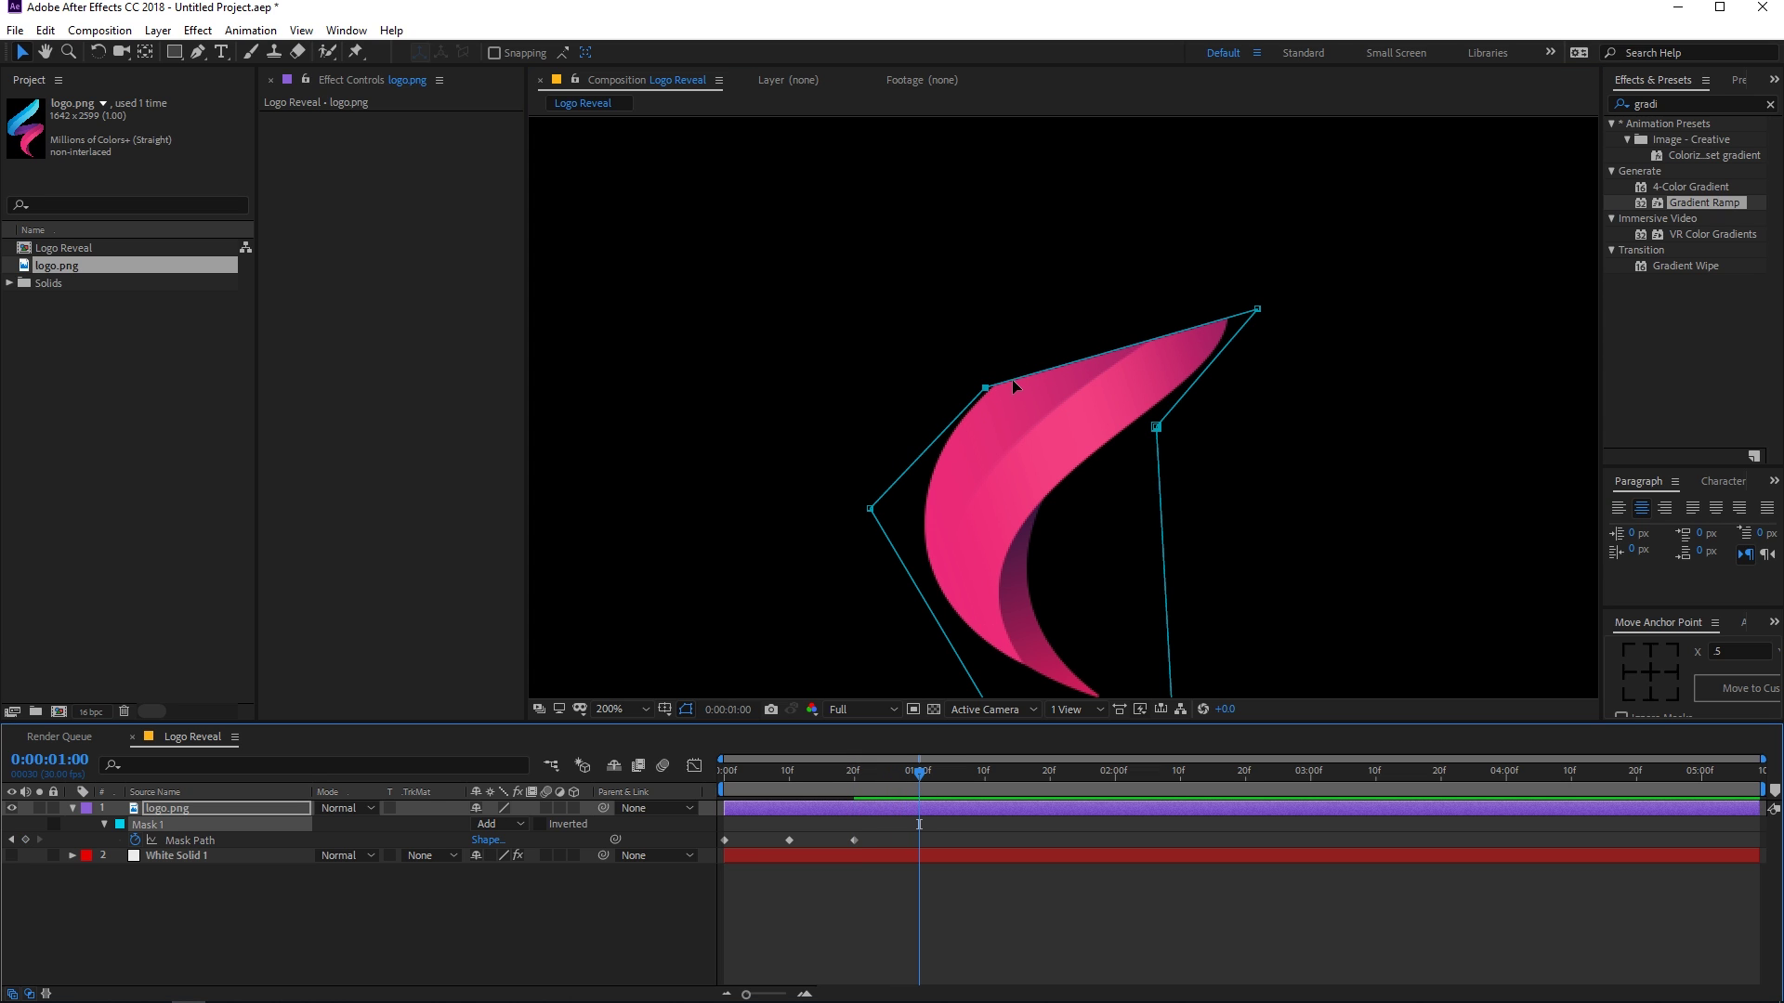
click(968, 884)
click(970, 808)
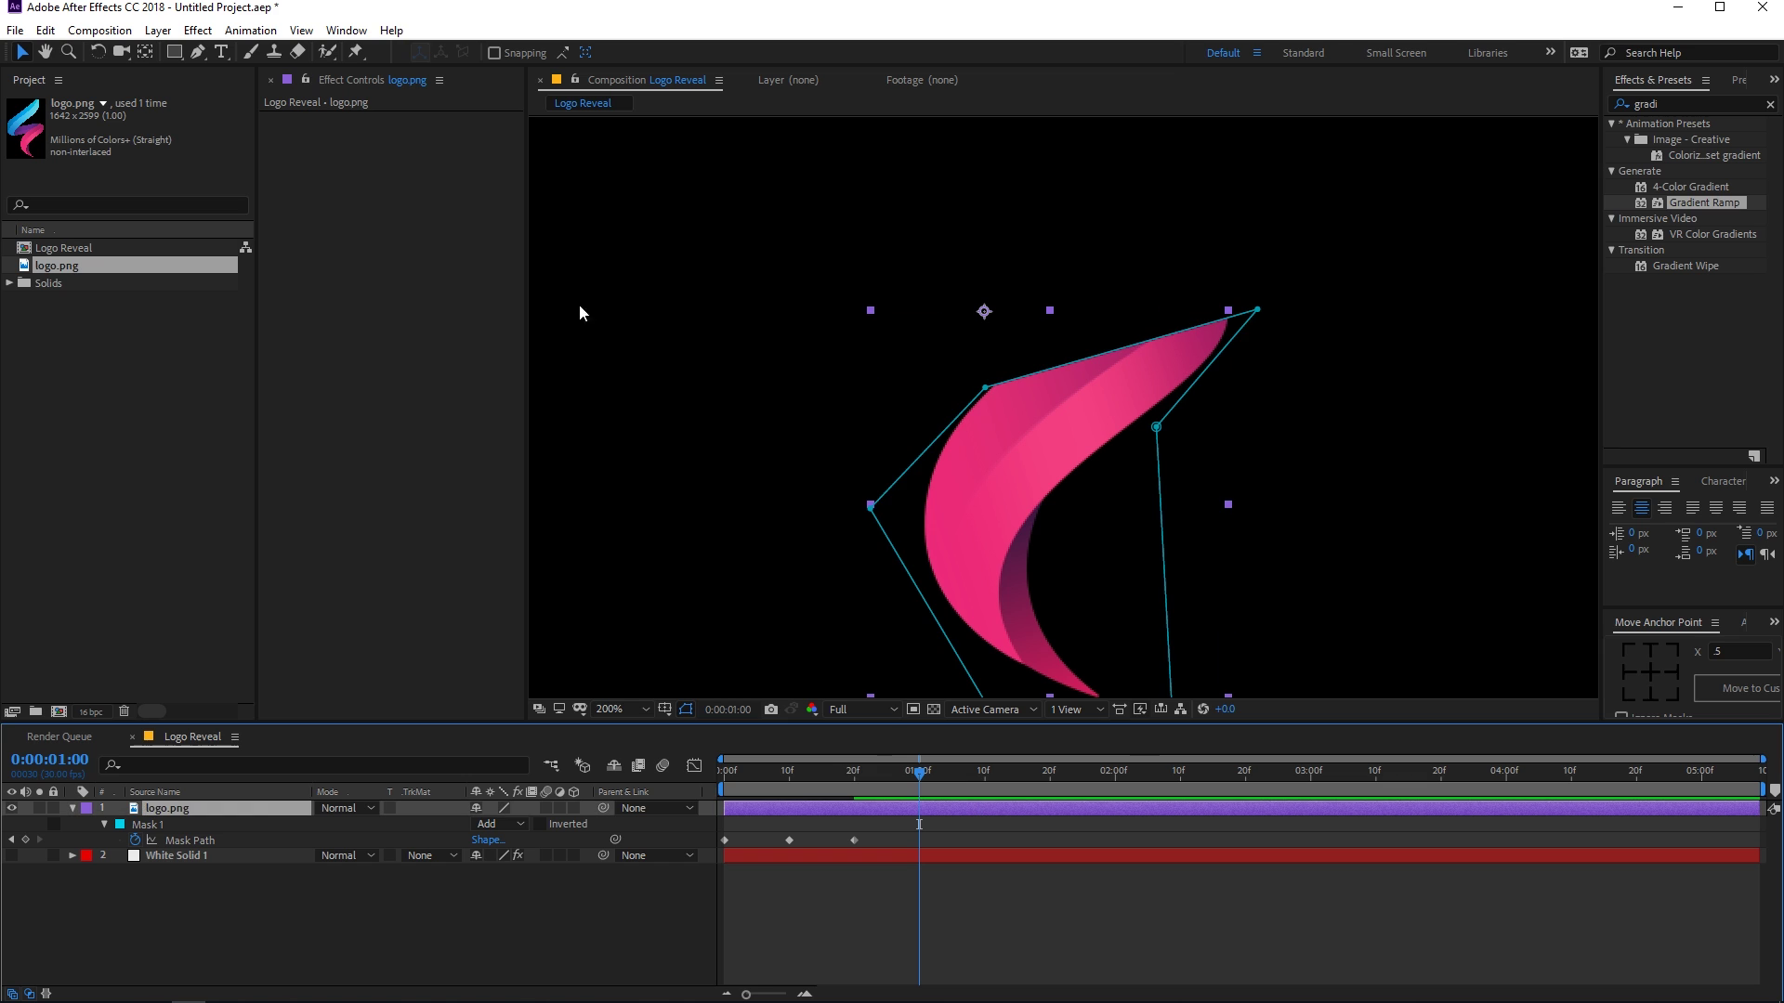
click(197, 52)
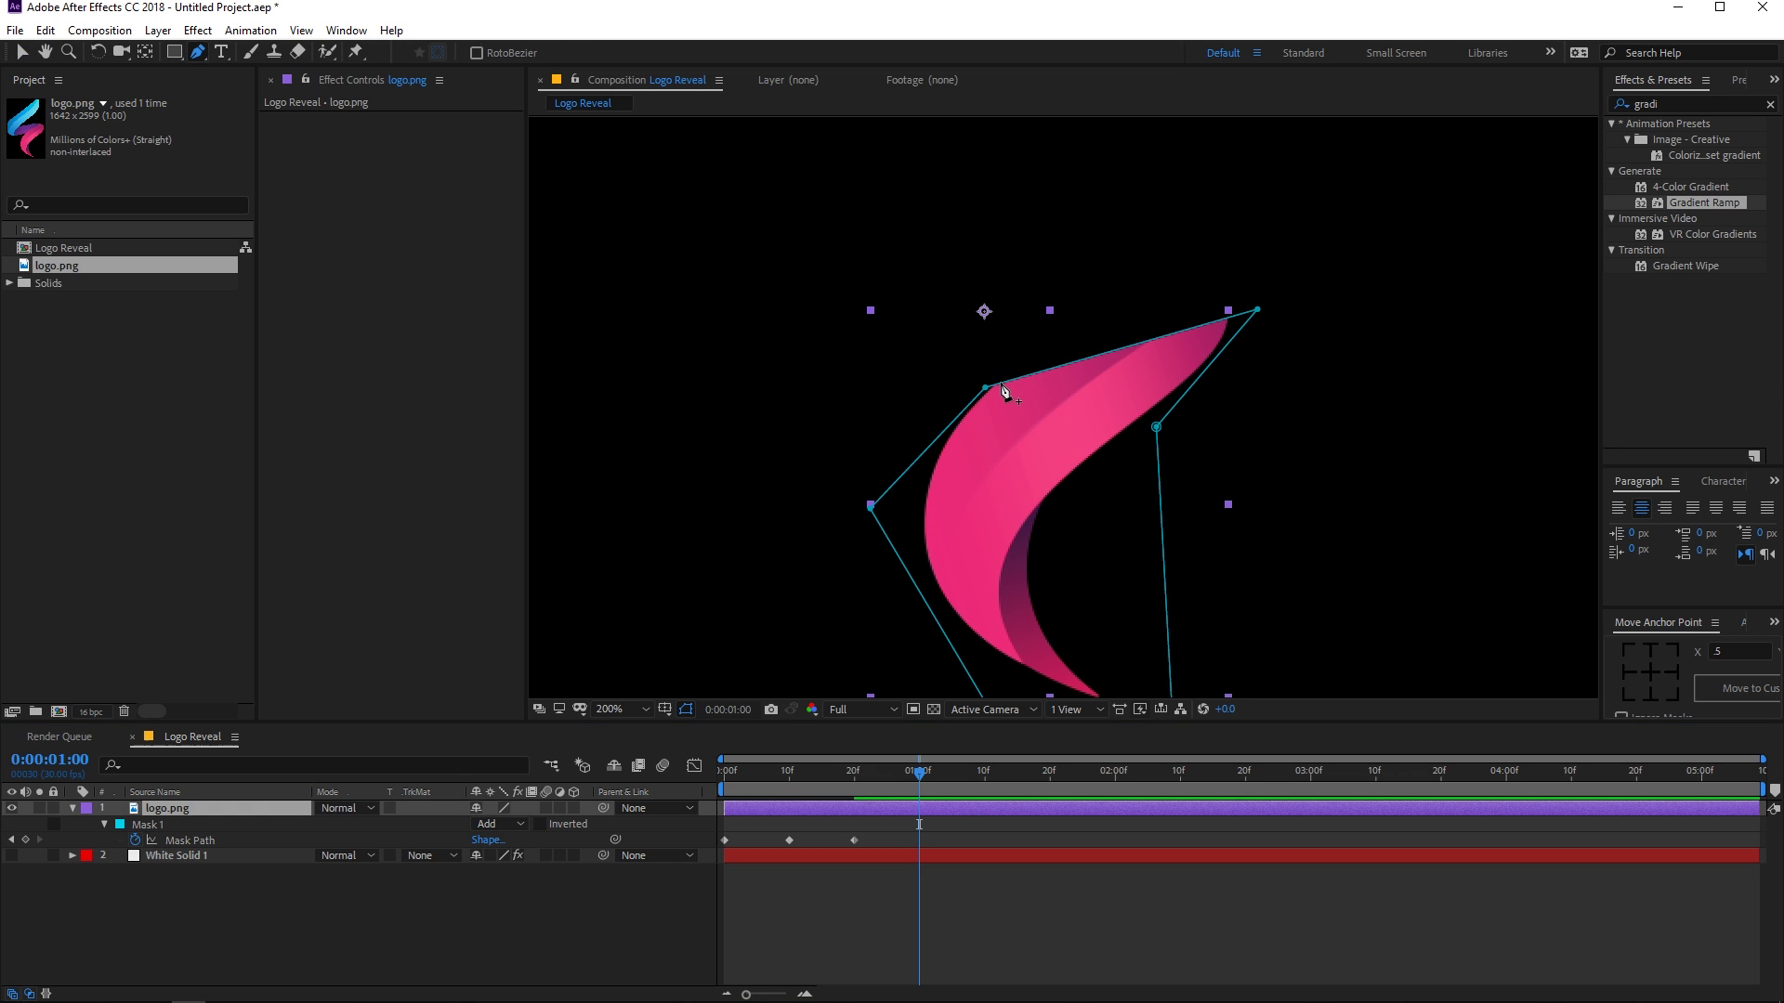
drag(1003, 390, 761, 455)
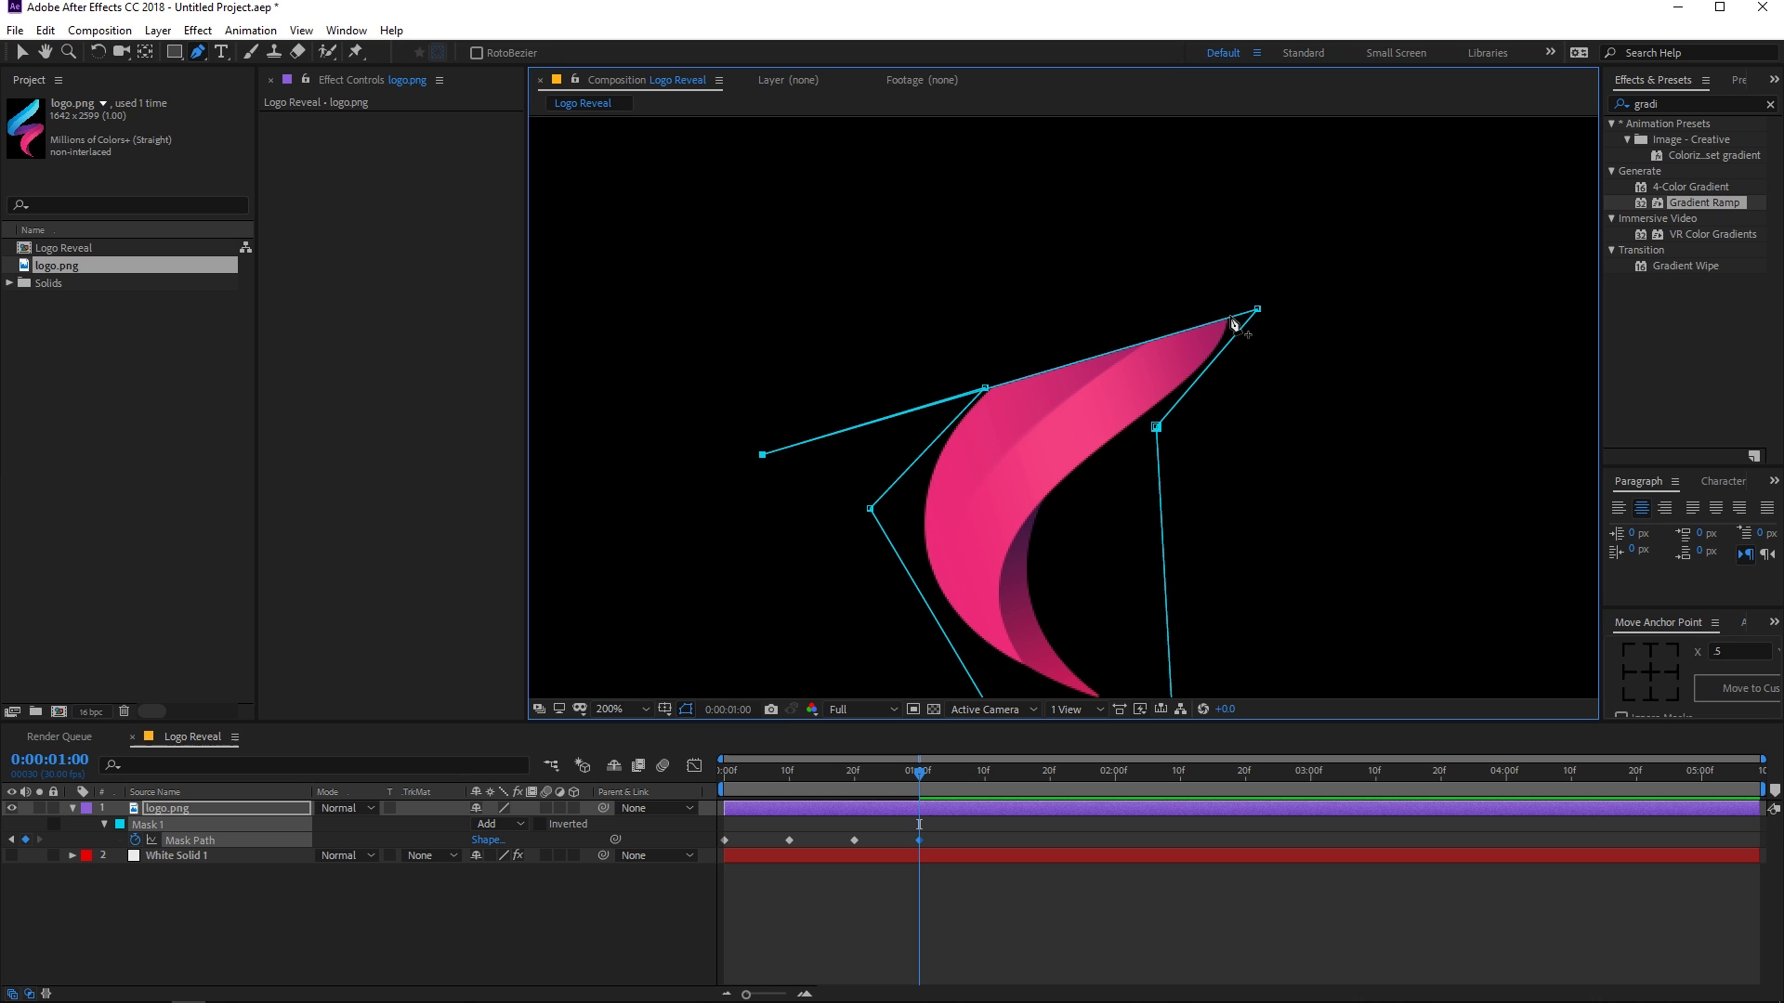
drag(1231, 317, 1045, 177)
drag(1258, 309, 1295, 267)
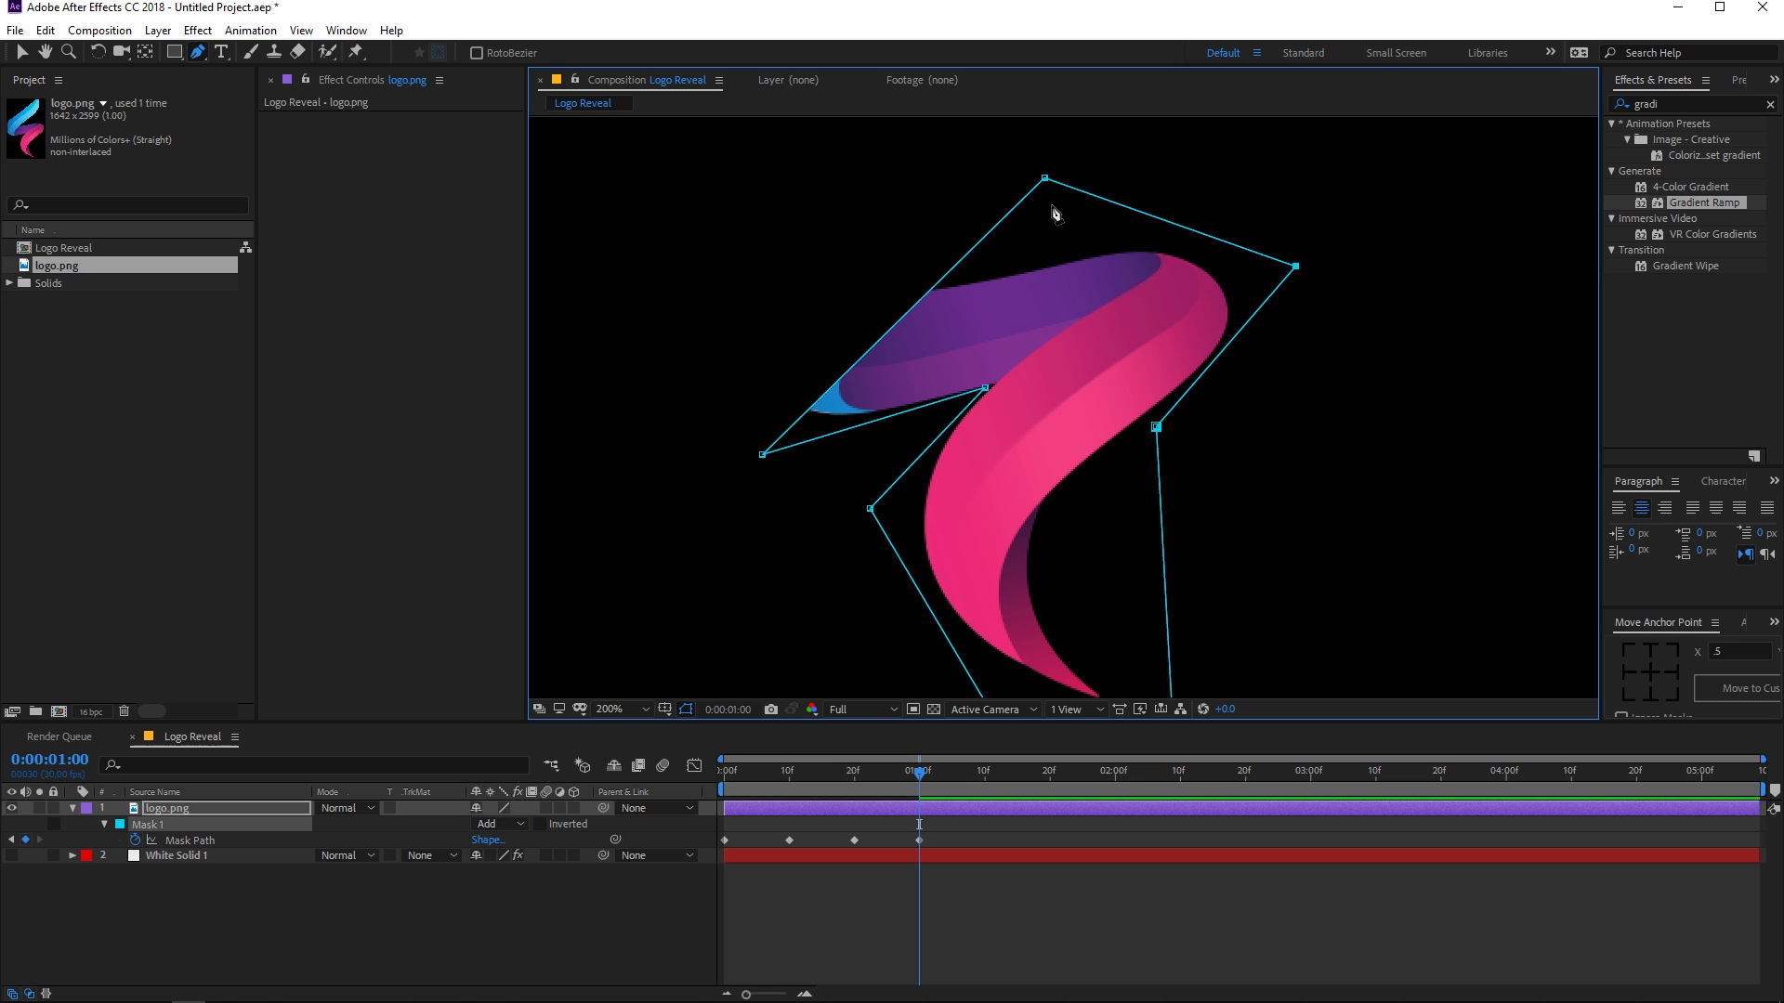
Refine the mask points around the purple band at 0:00:01:00, extending the far-left point past the start of the blue band
drag(1045, 178, 1022, 232)
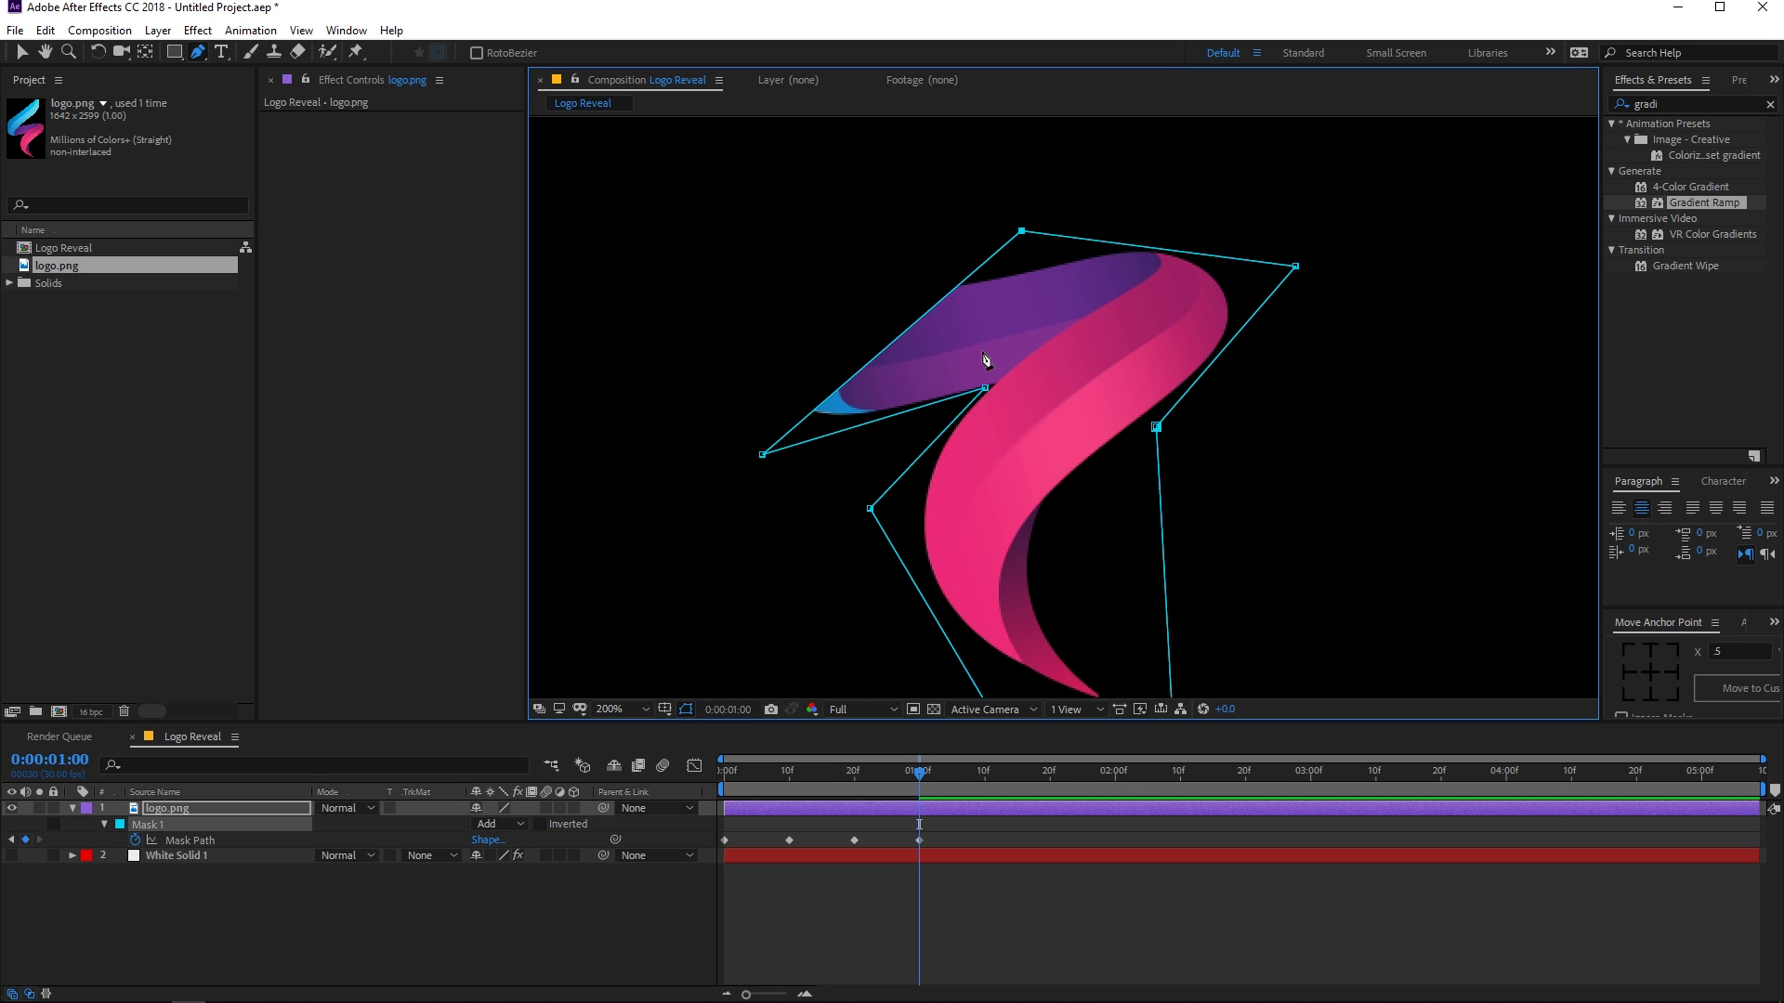
drag(985, 388, 972, 399)
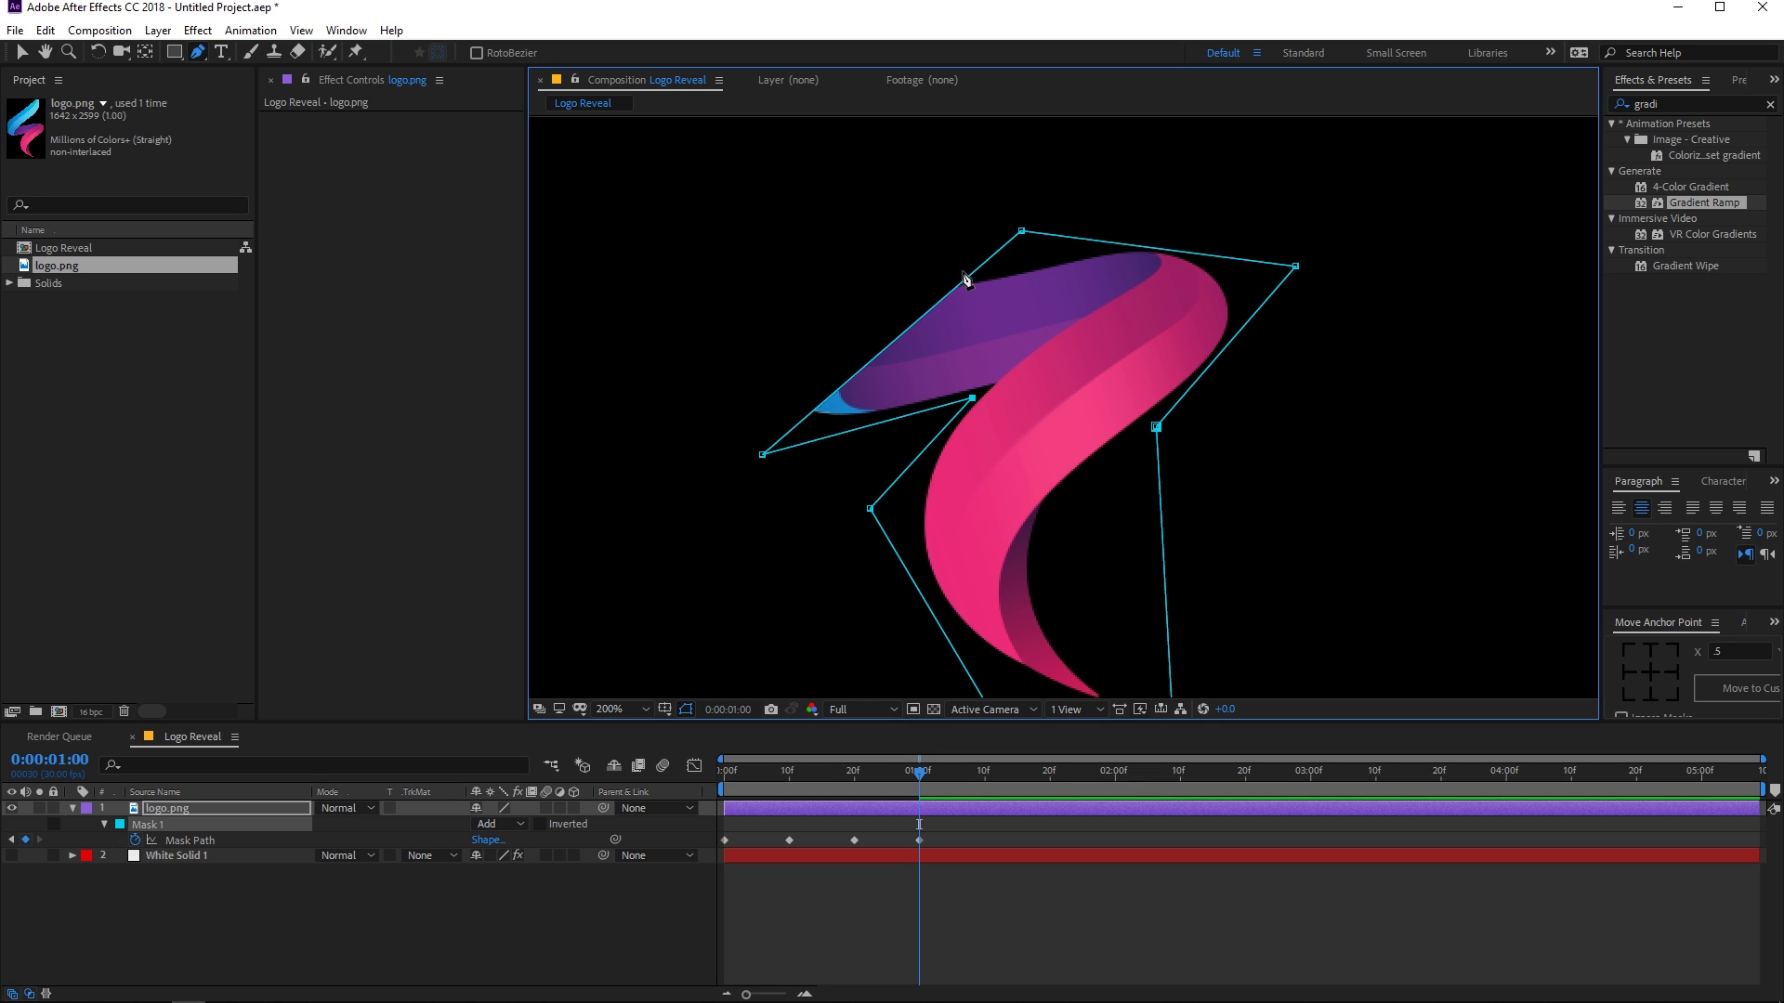
drag(1022, 231, 934, 279)
drag(1297, 268, 1366, 191)
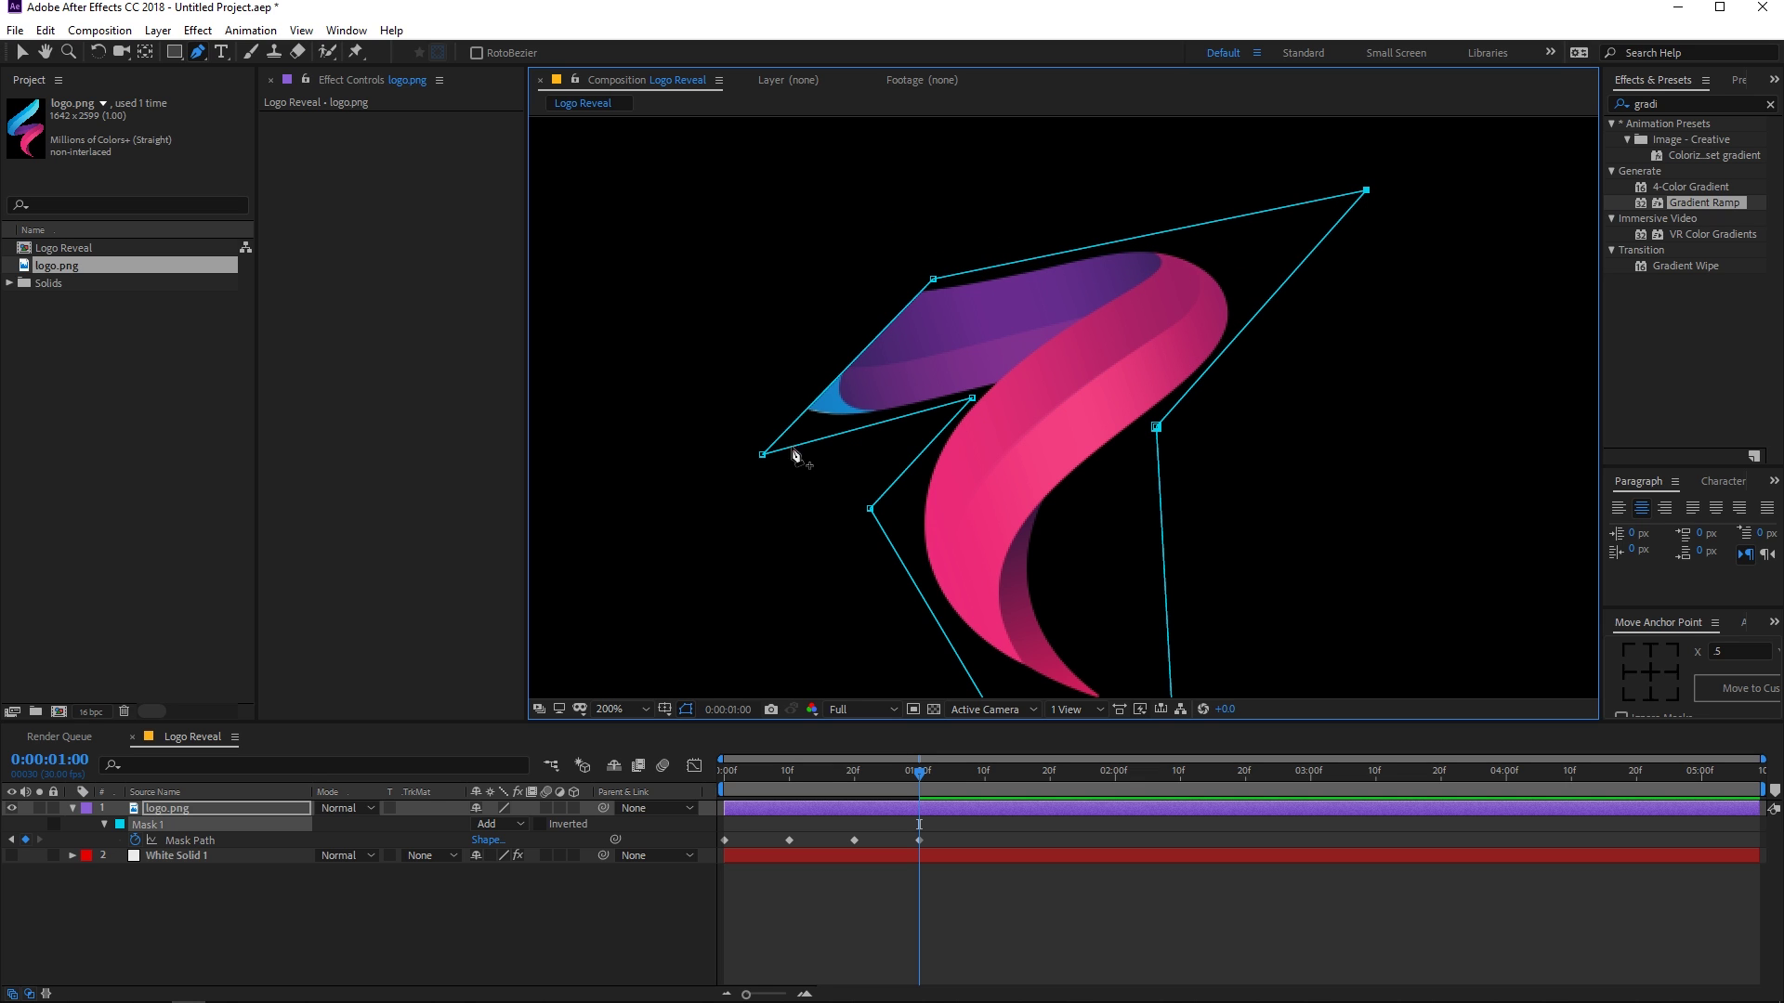
drag(763, 456, 632, 474)
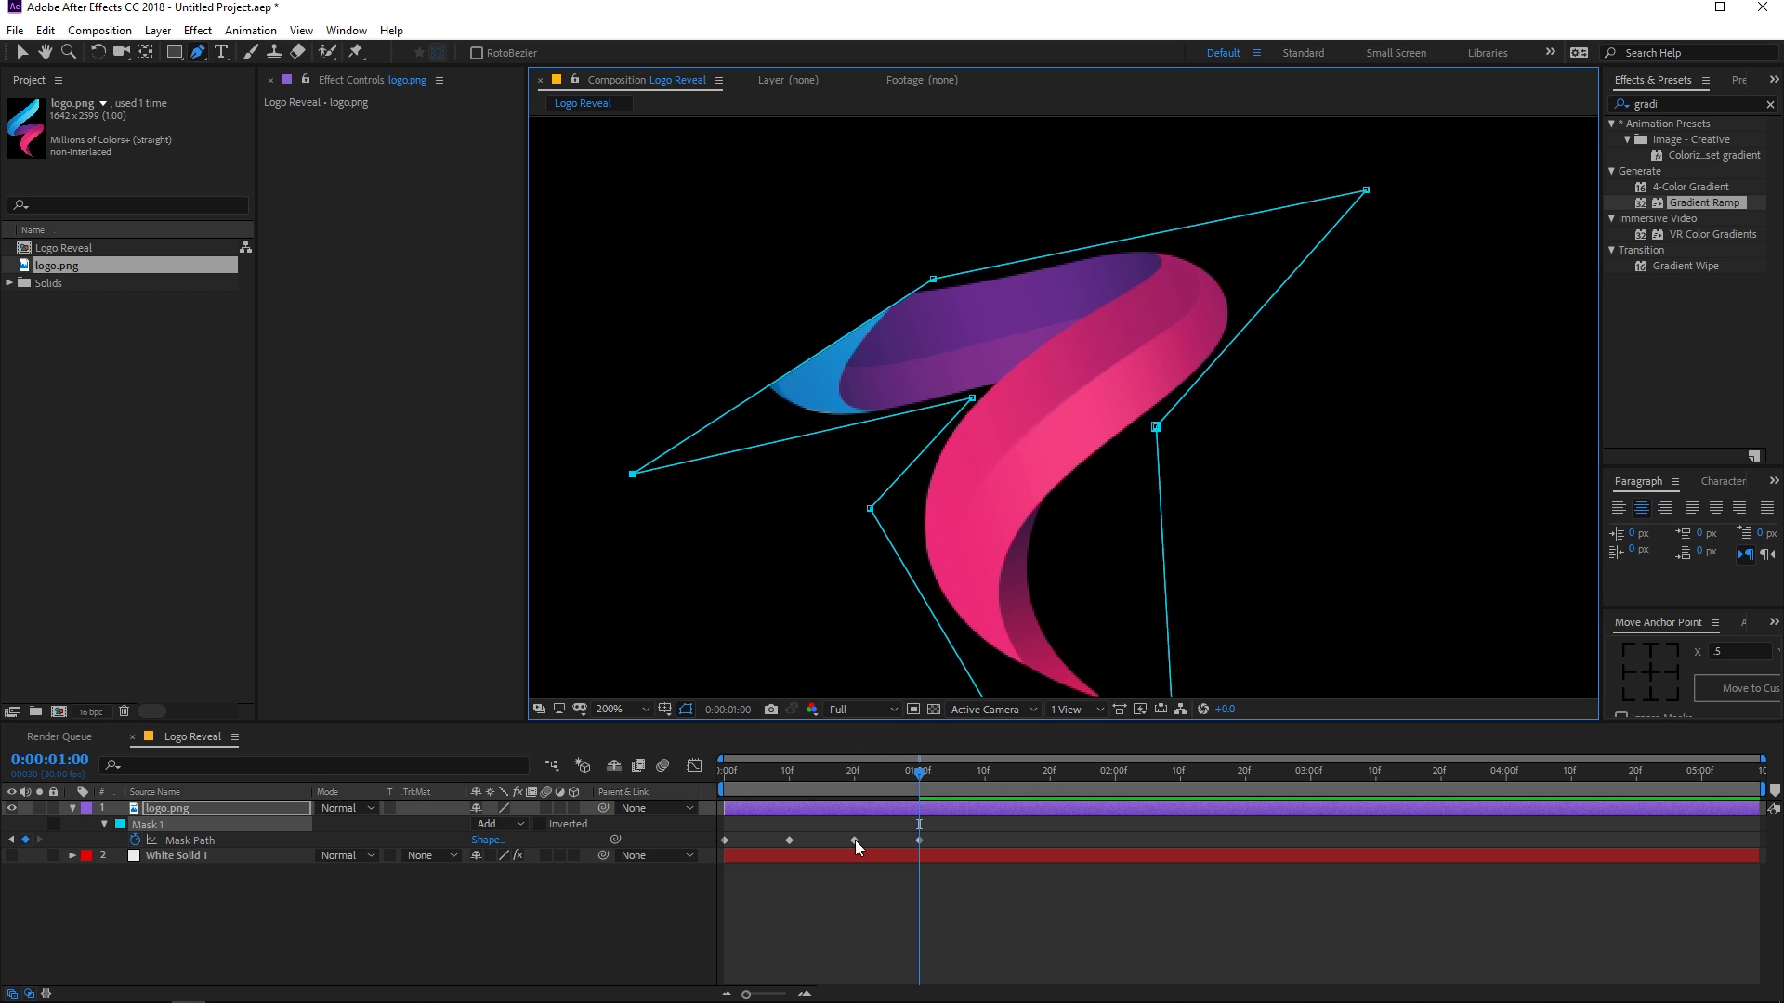
At 0:00:01:10, add a point on the mask's upper-left edge and pull it up to uncover the lower blue band
drag(950, 792, 989, 788)
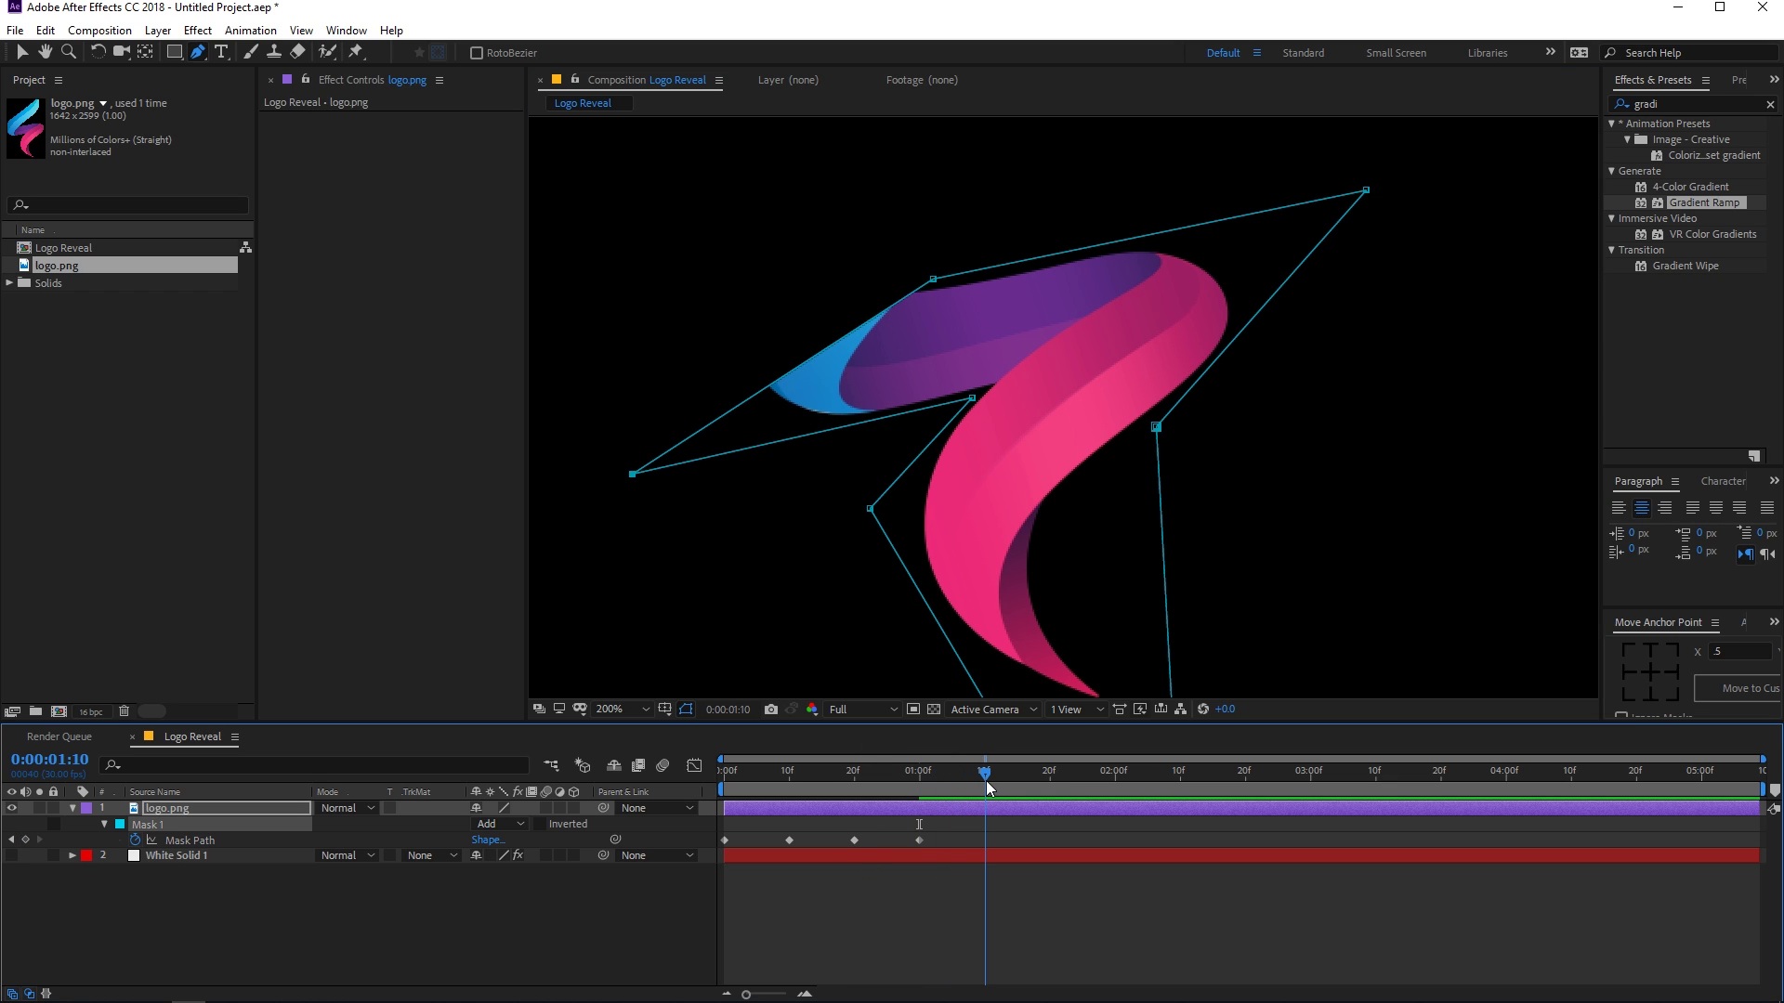
double_click(764, 389)
key(v)
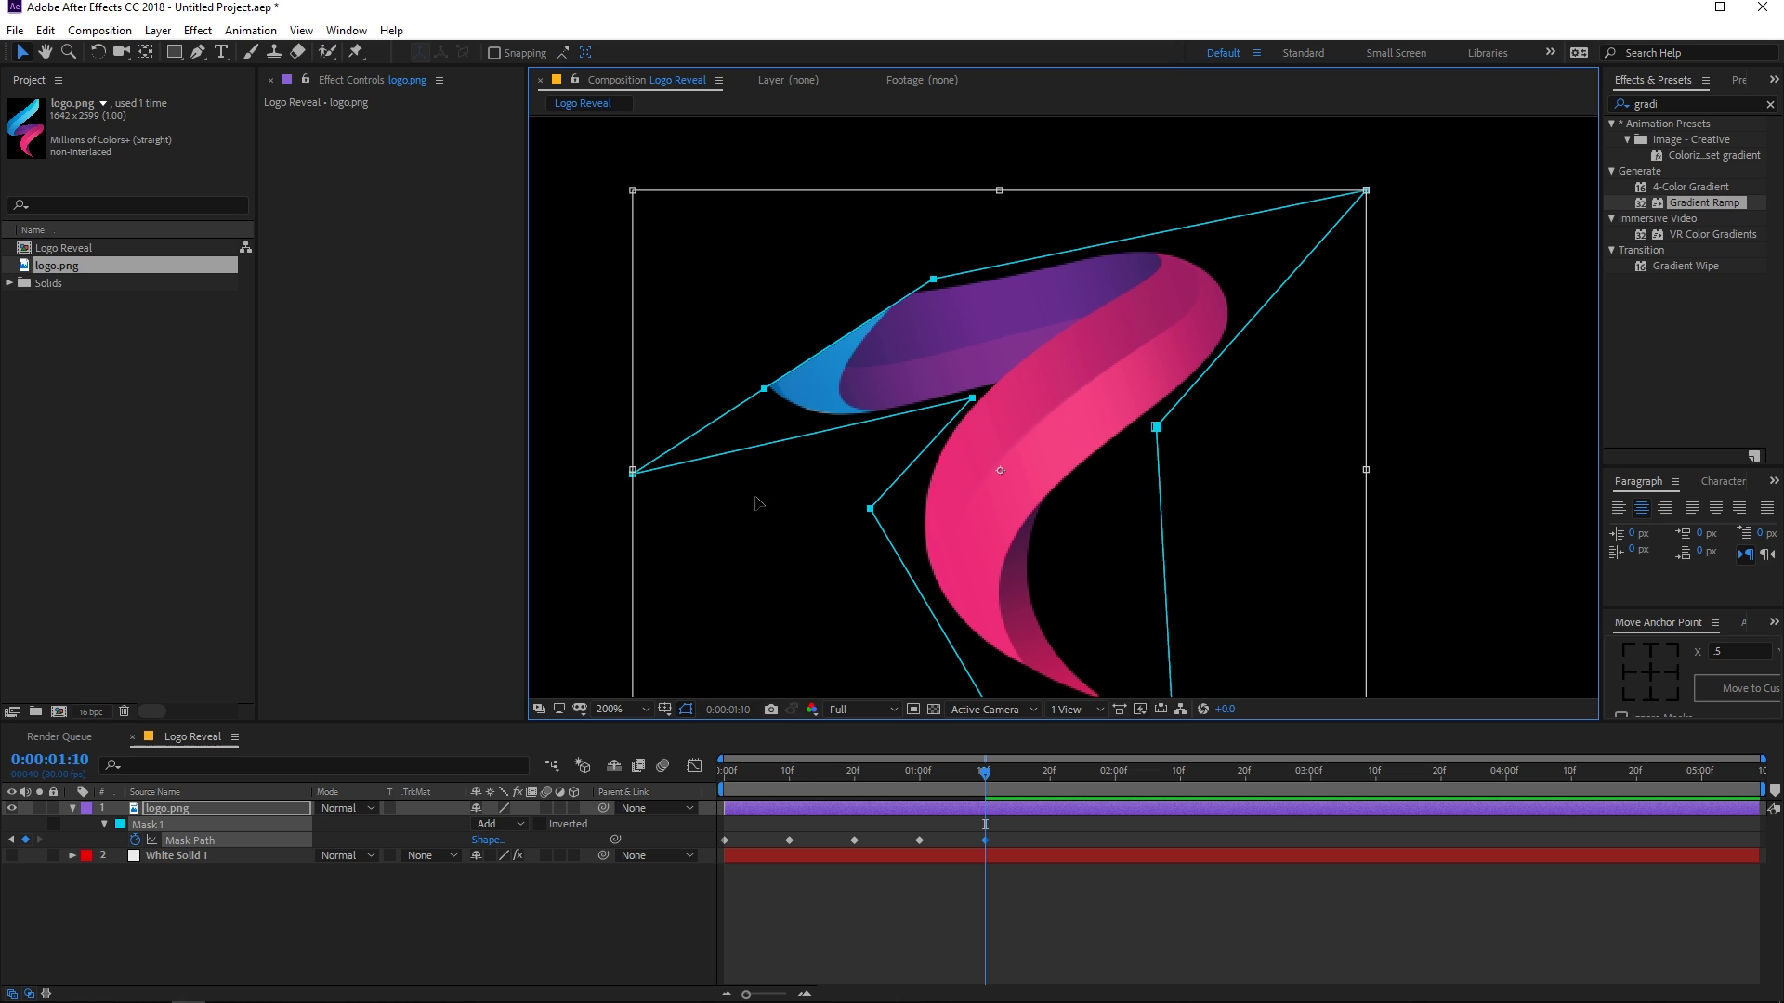
click(873, 928)
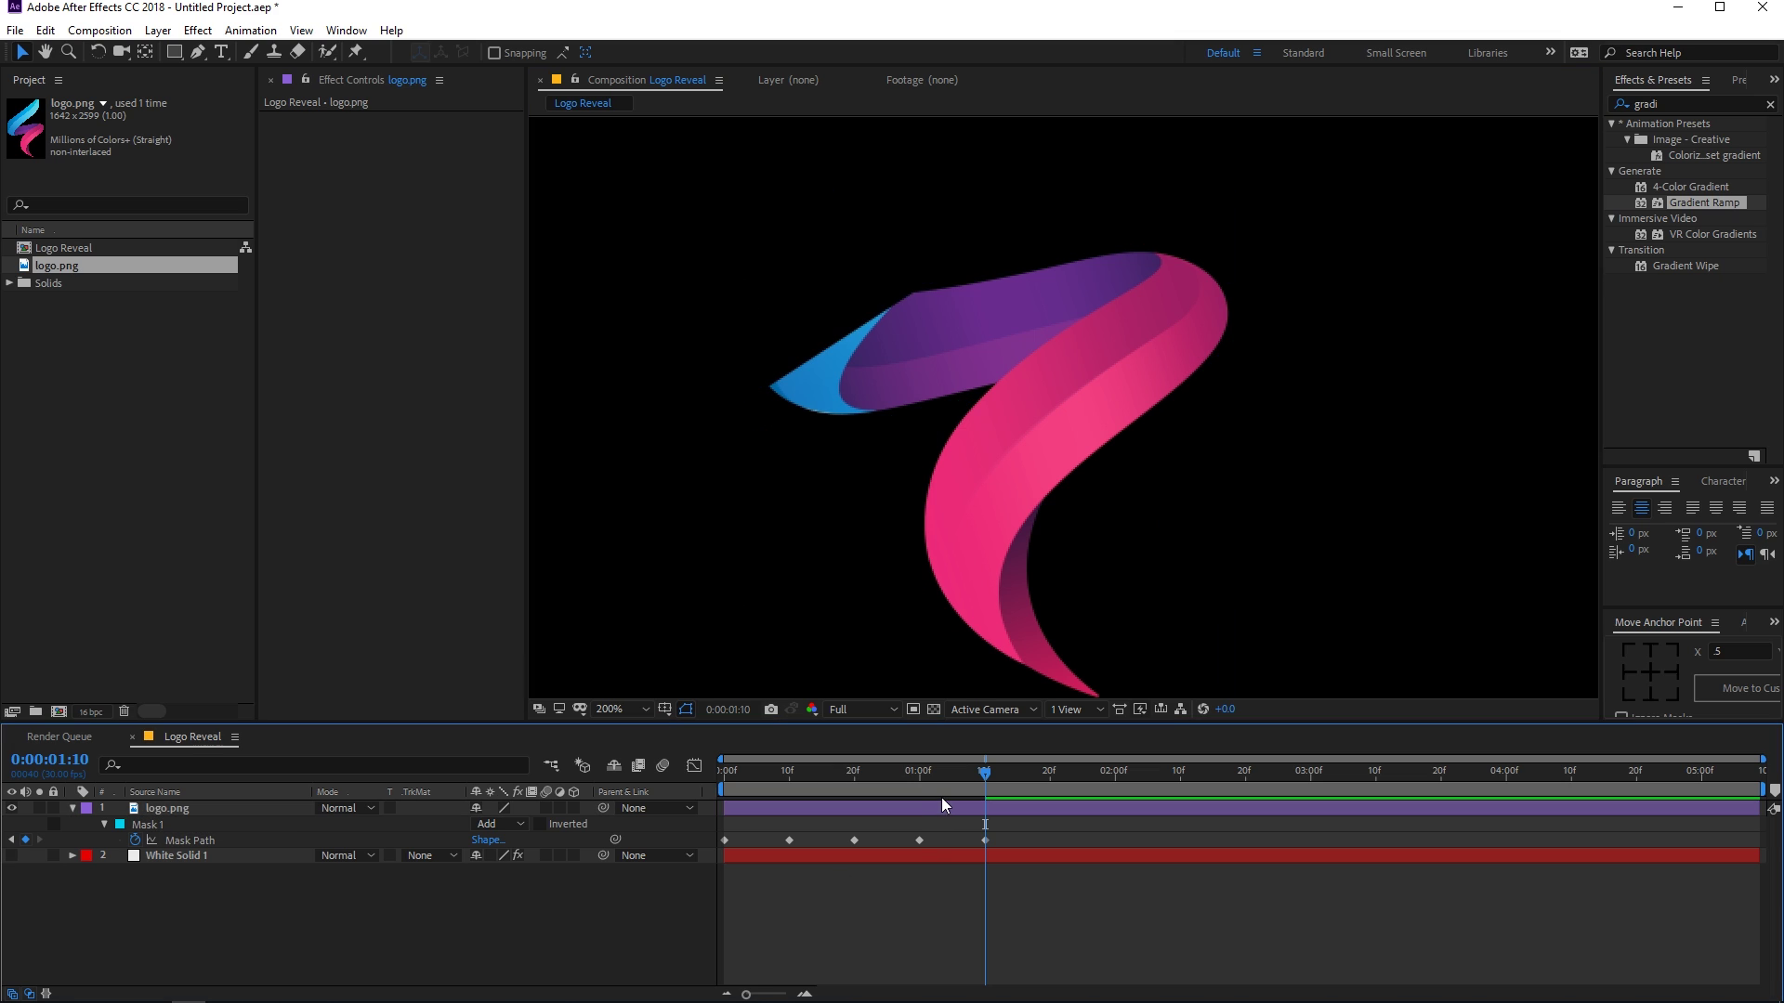
click(764, 389)
drag(764, 390, 786, 175)
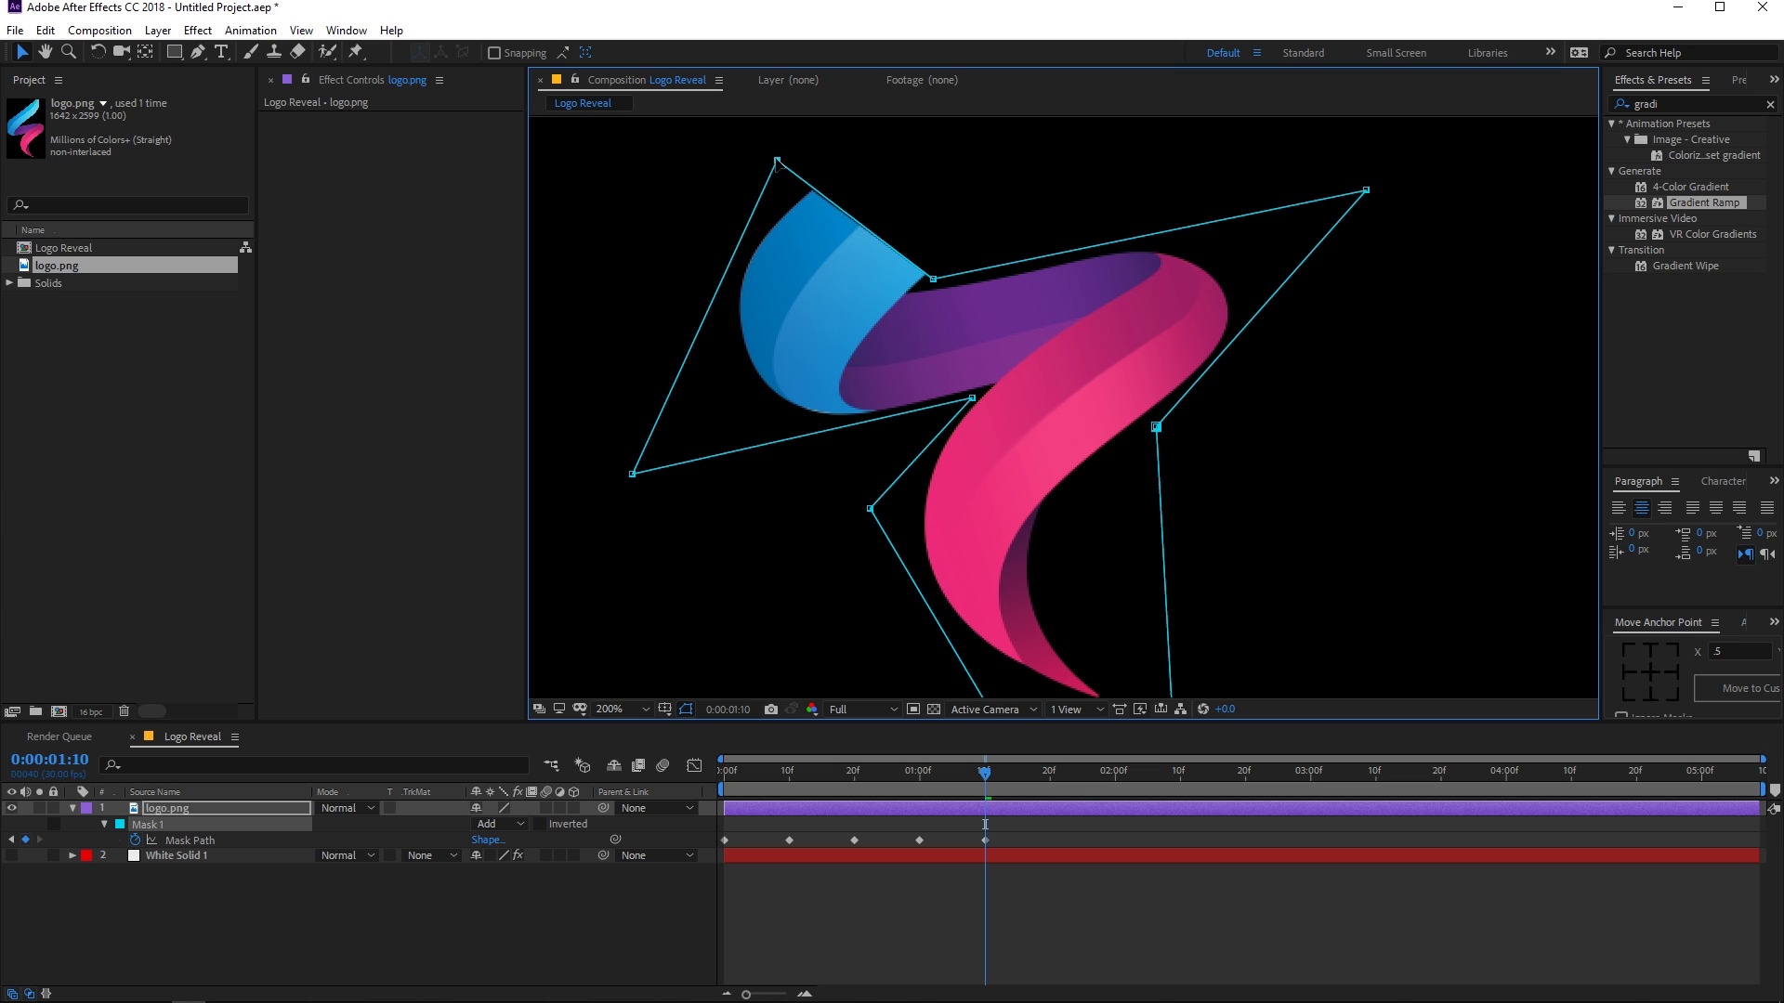
Nudge the mask point in the notch between the blue and purple bands slightly outward, keeping the notch shape
drag(1043, 424, 985, 659)
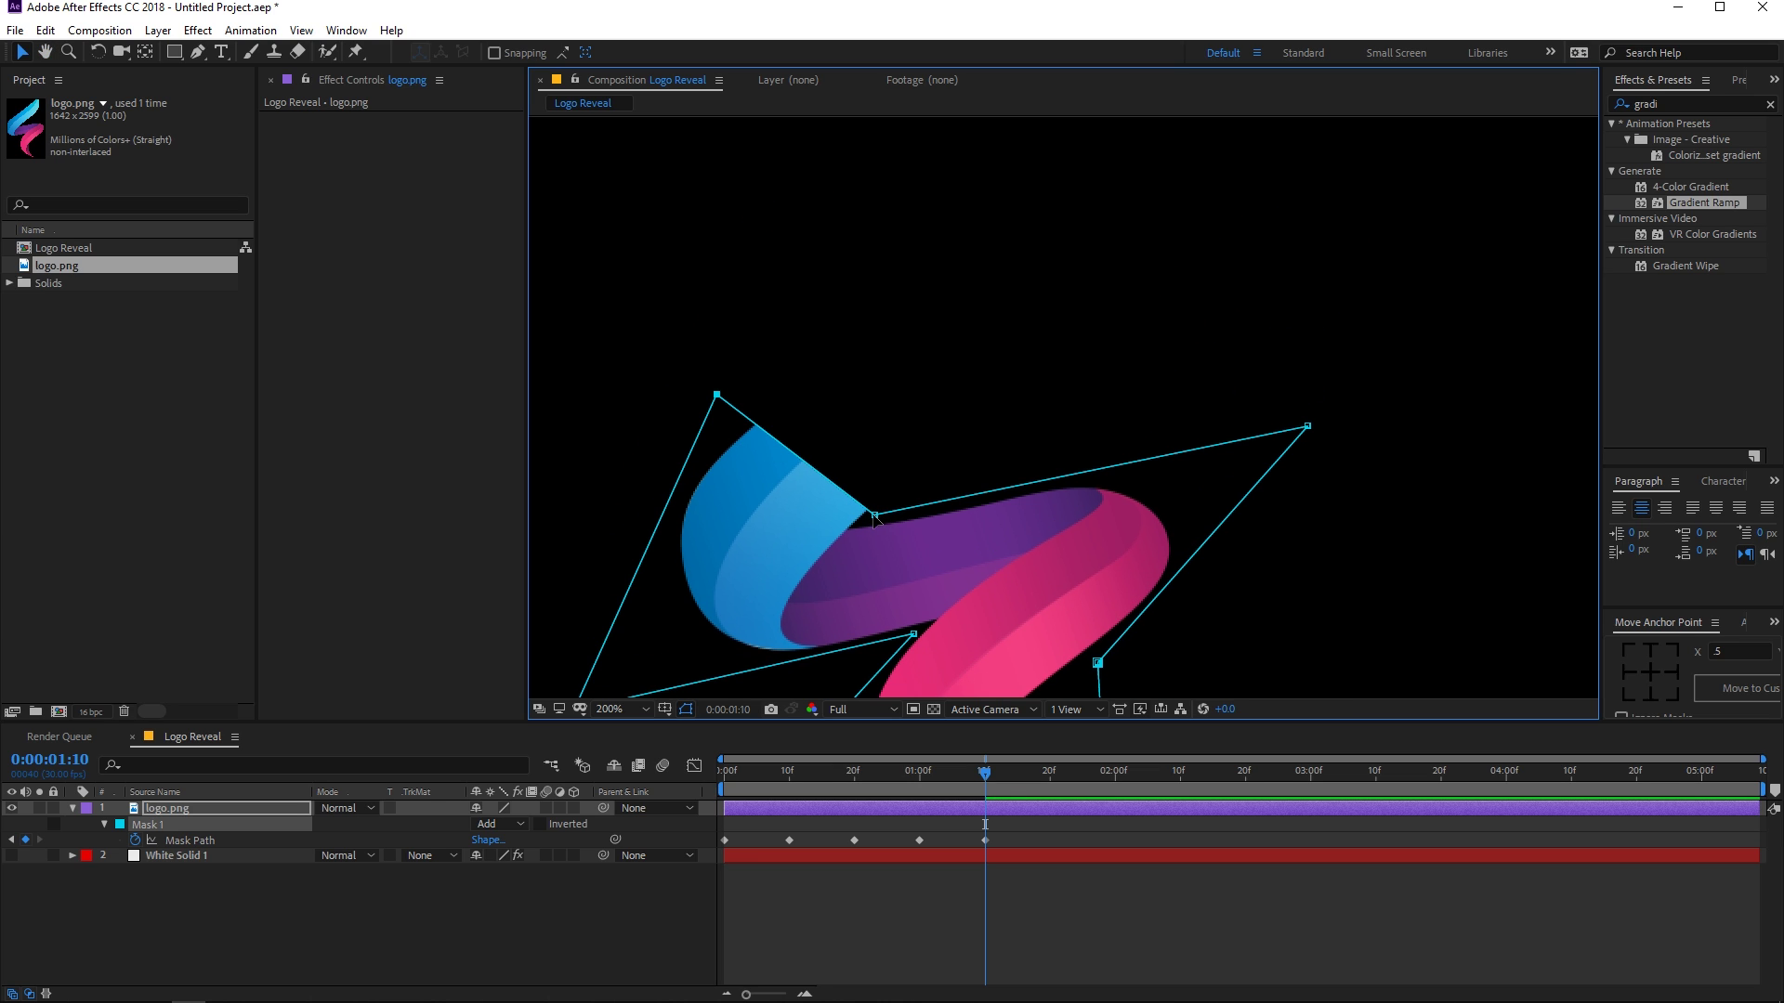
drag(875, 517, 1042, 418)
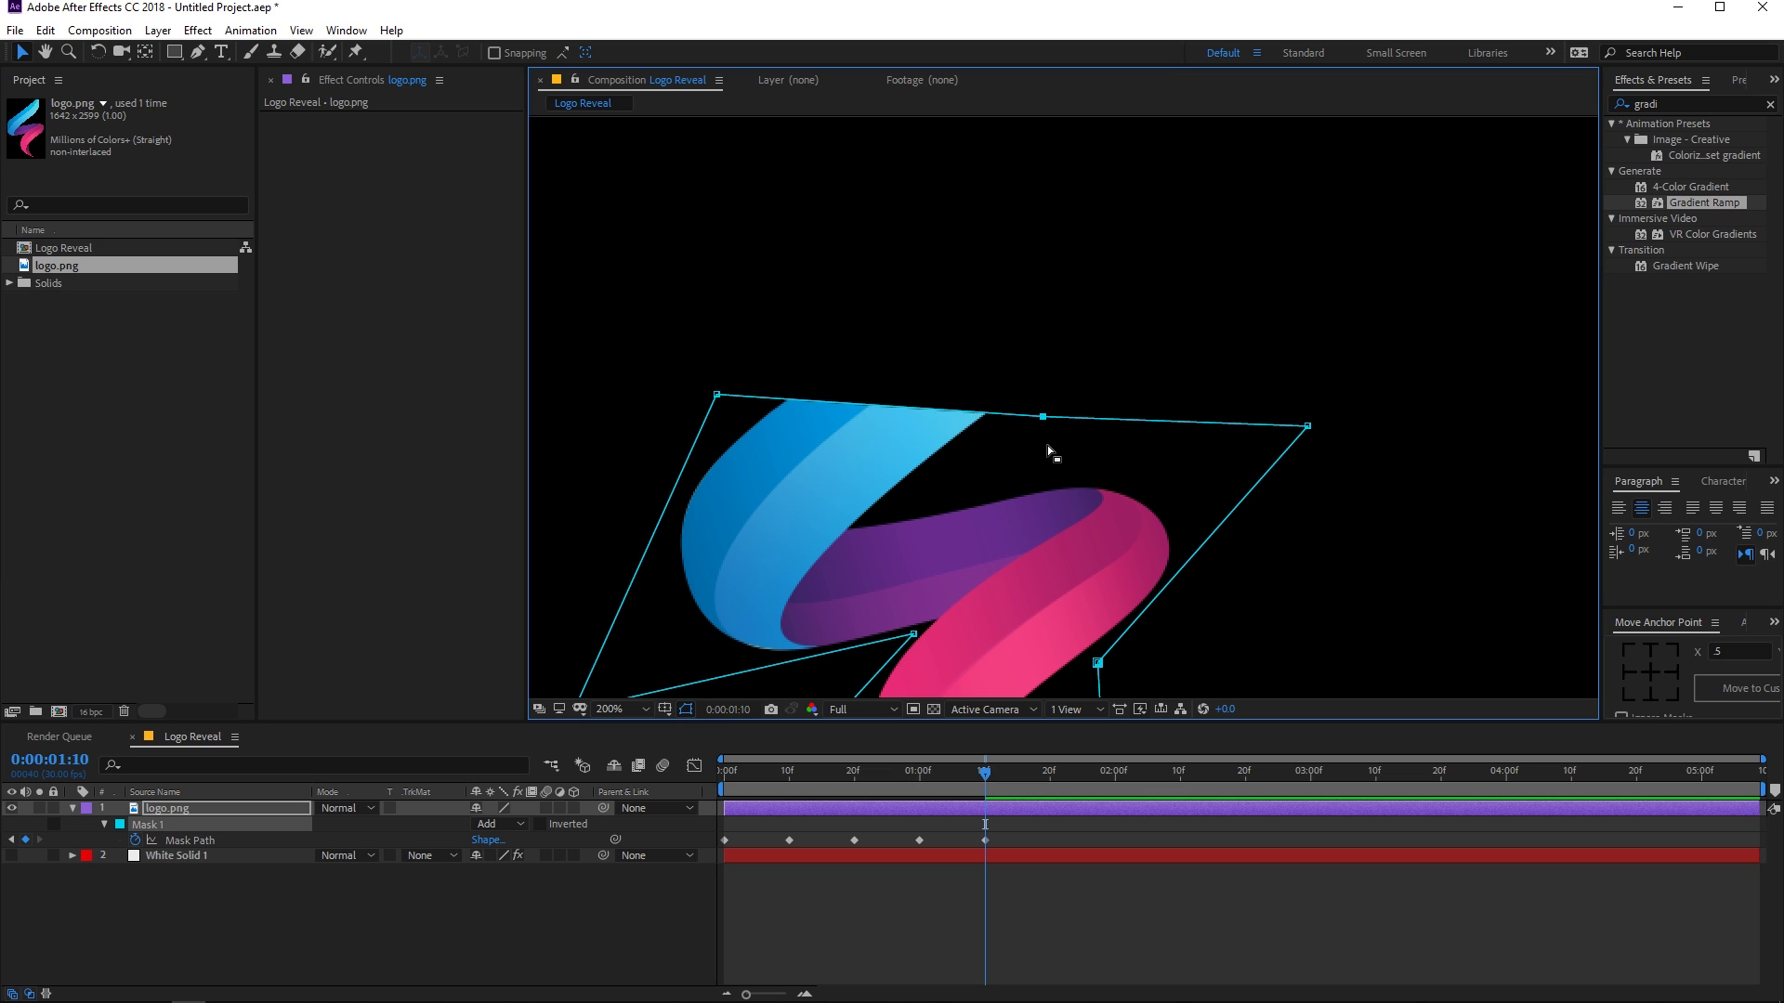
key(ctrl+z)
drag(875, 515, 880, 514)
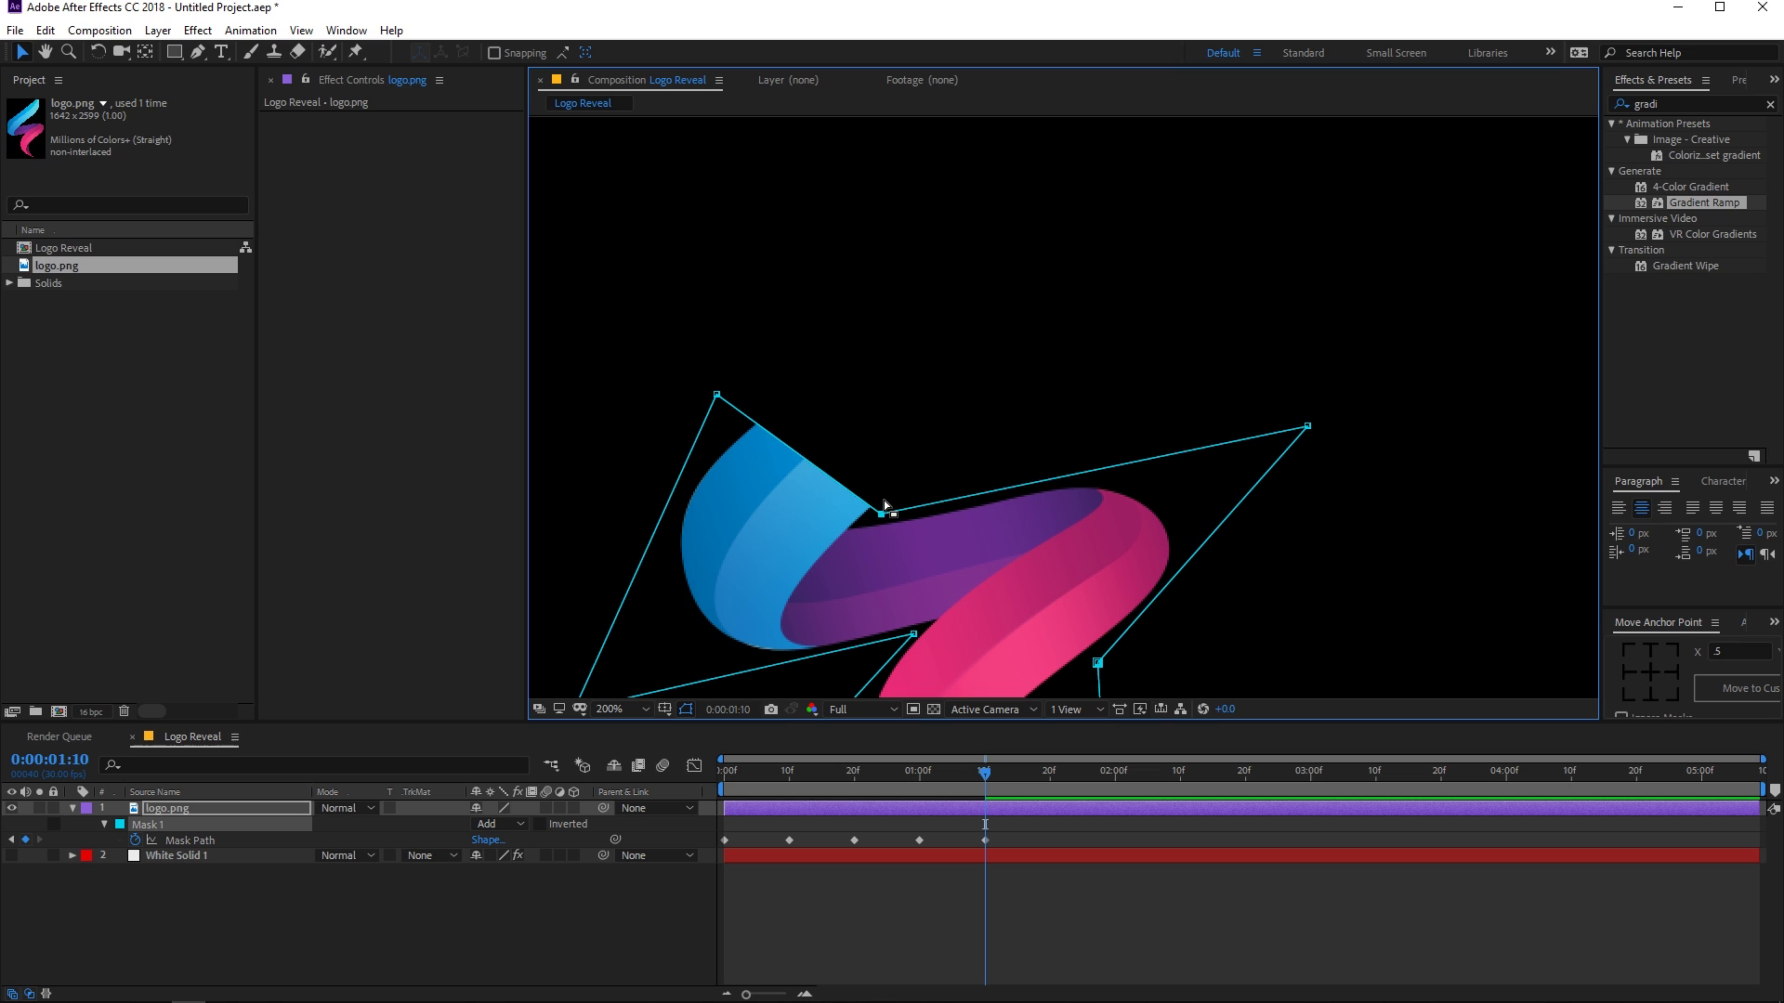
At 0:00:01:10, add a mask point beside the notch and pull the upper mask corners out around the blue band's tip
key(g)
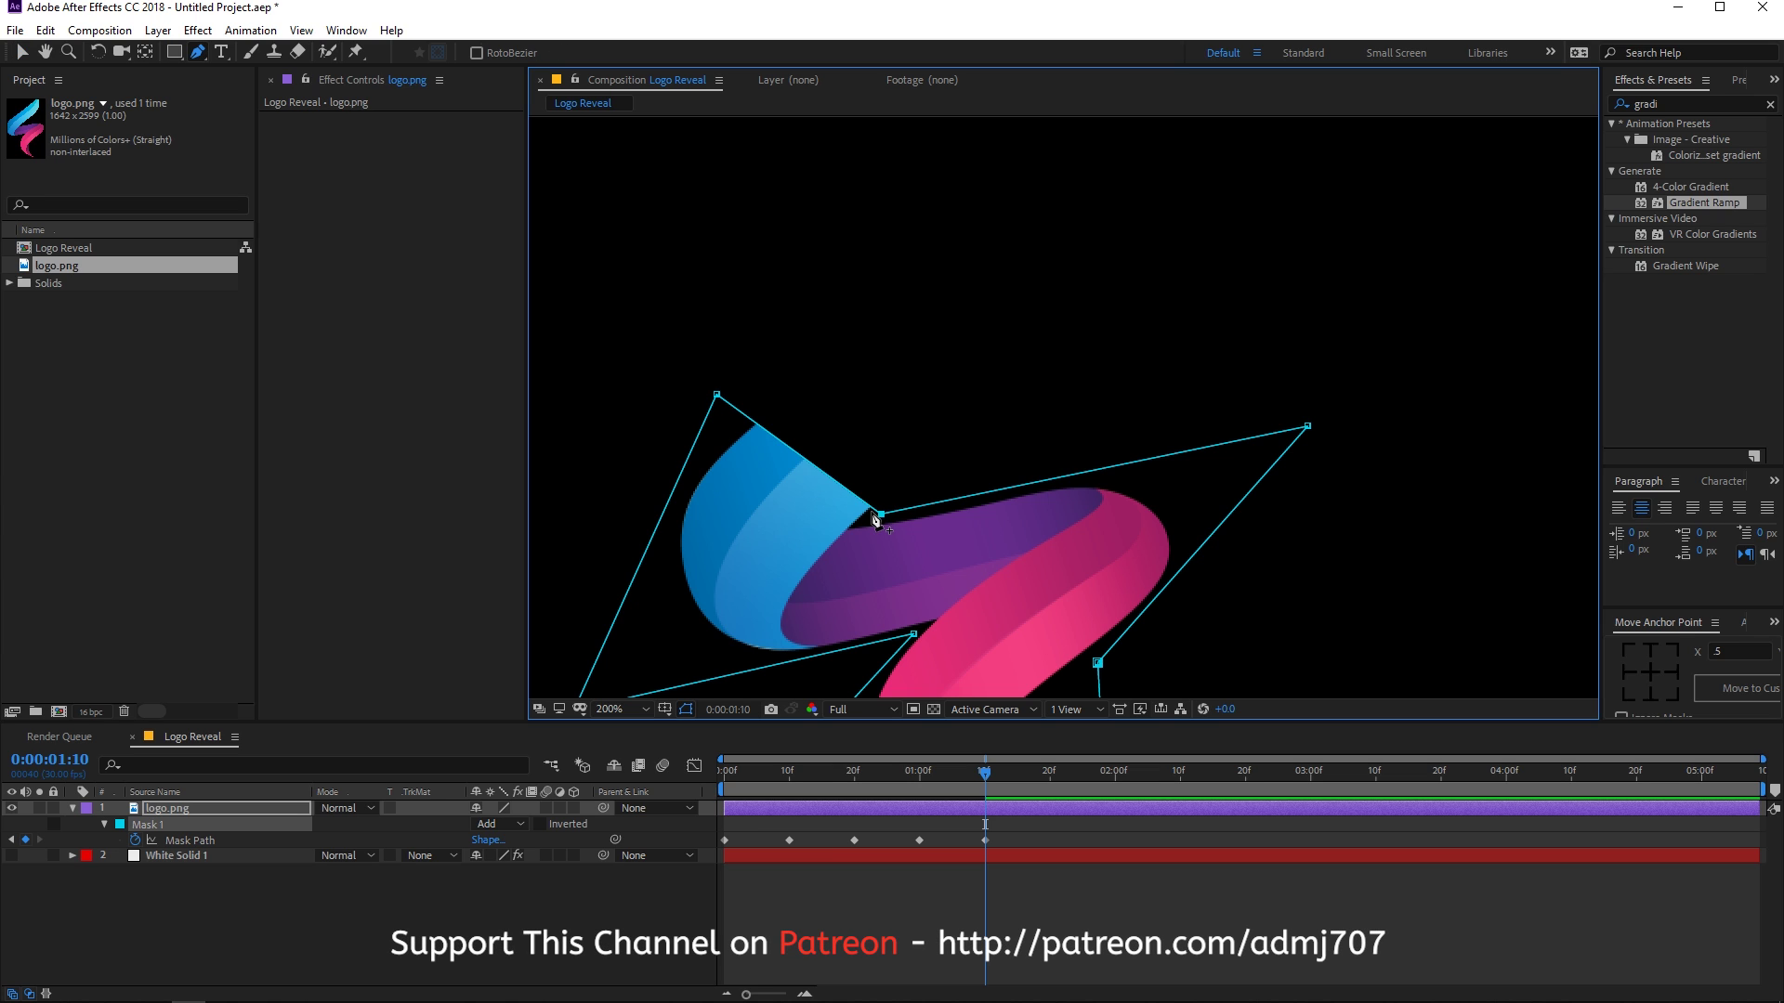
click(873, 510)
drag(875, 513, 1176, 287)
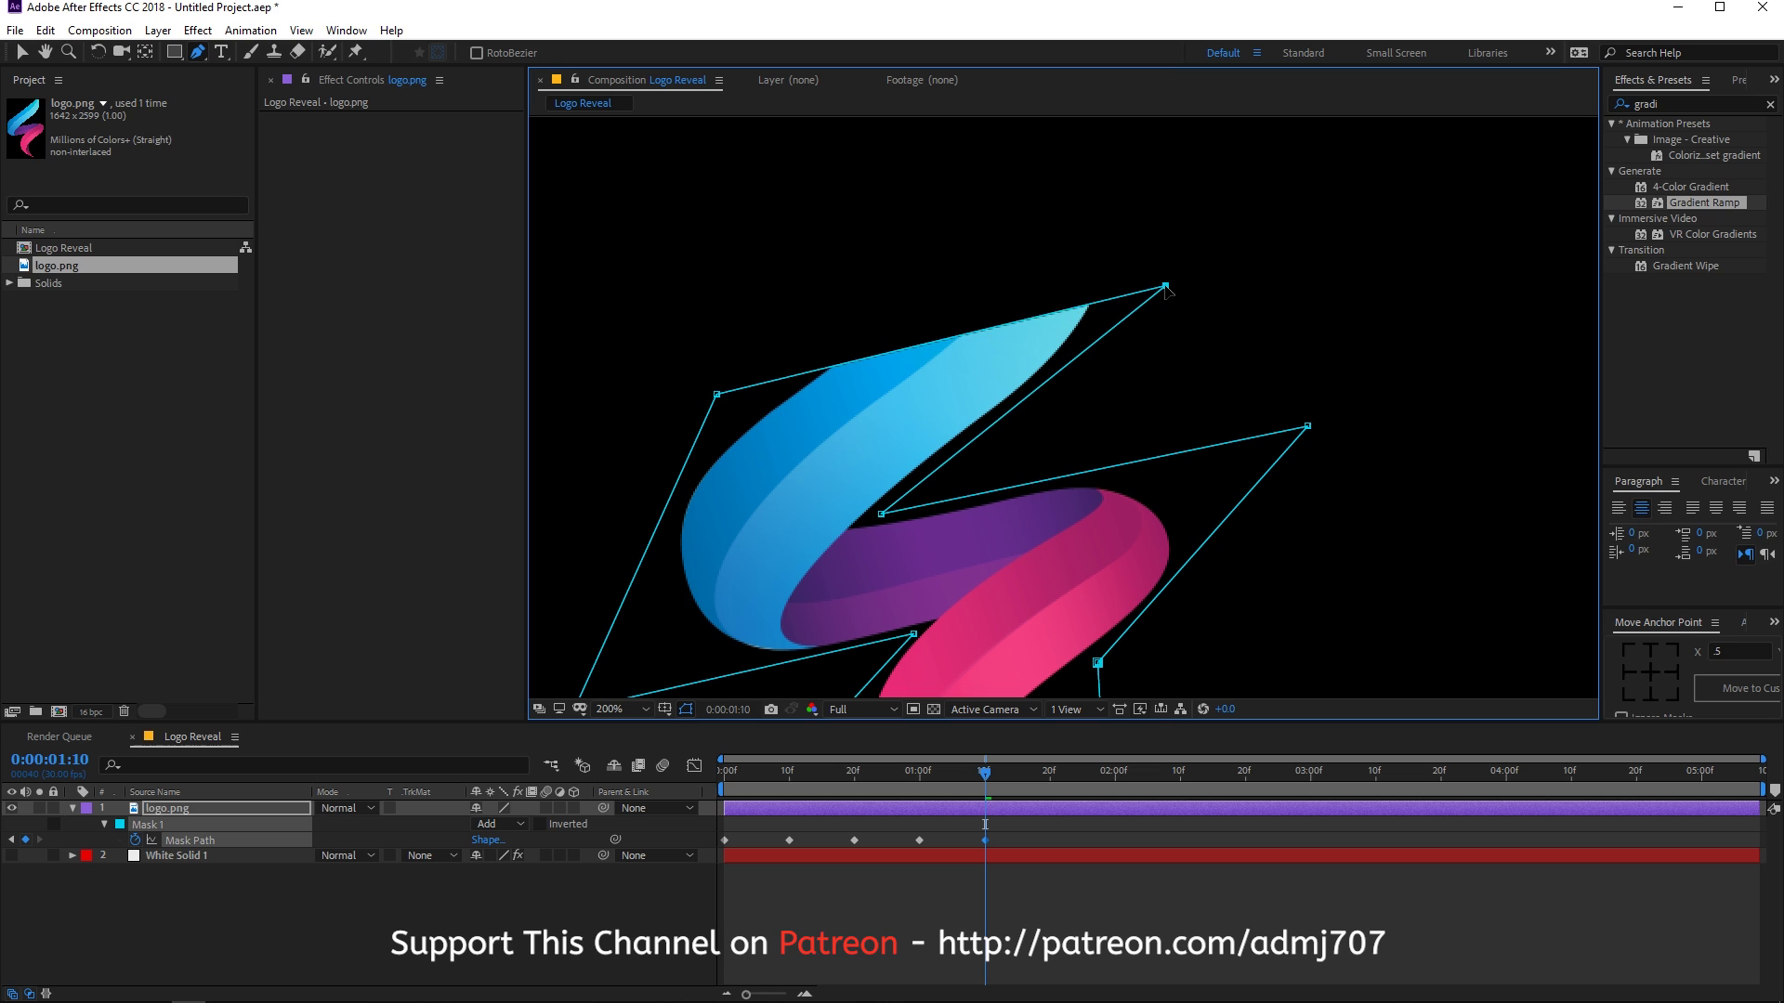
drag(722, 398, 817, 138)
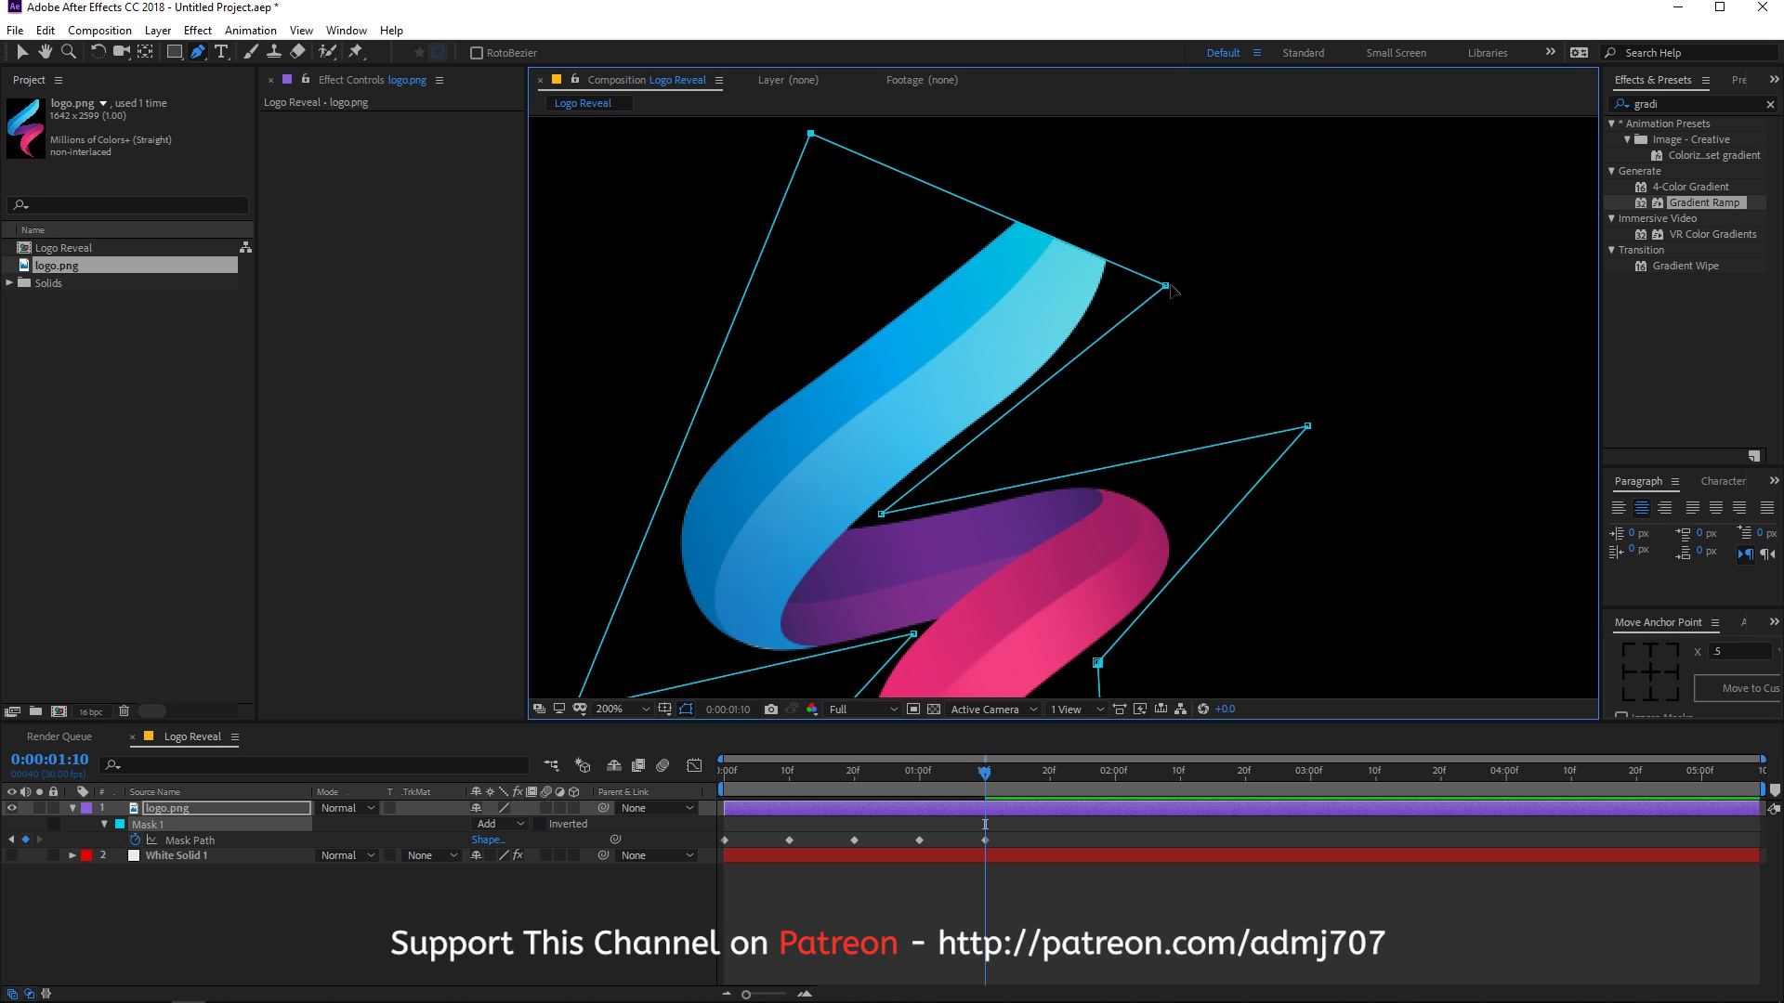
drag(1170, 288, 1344, 153)
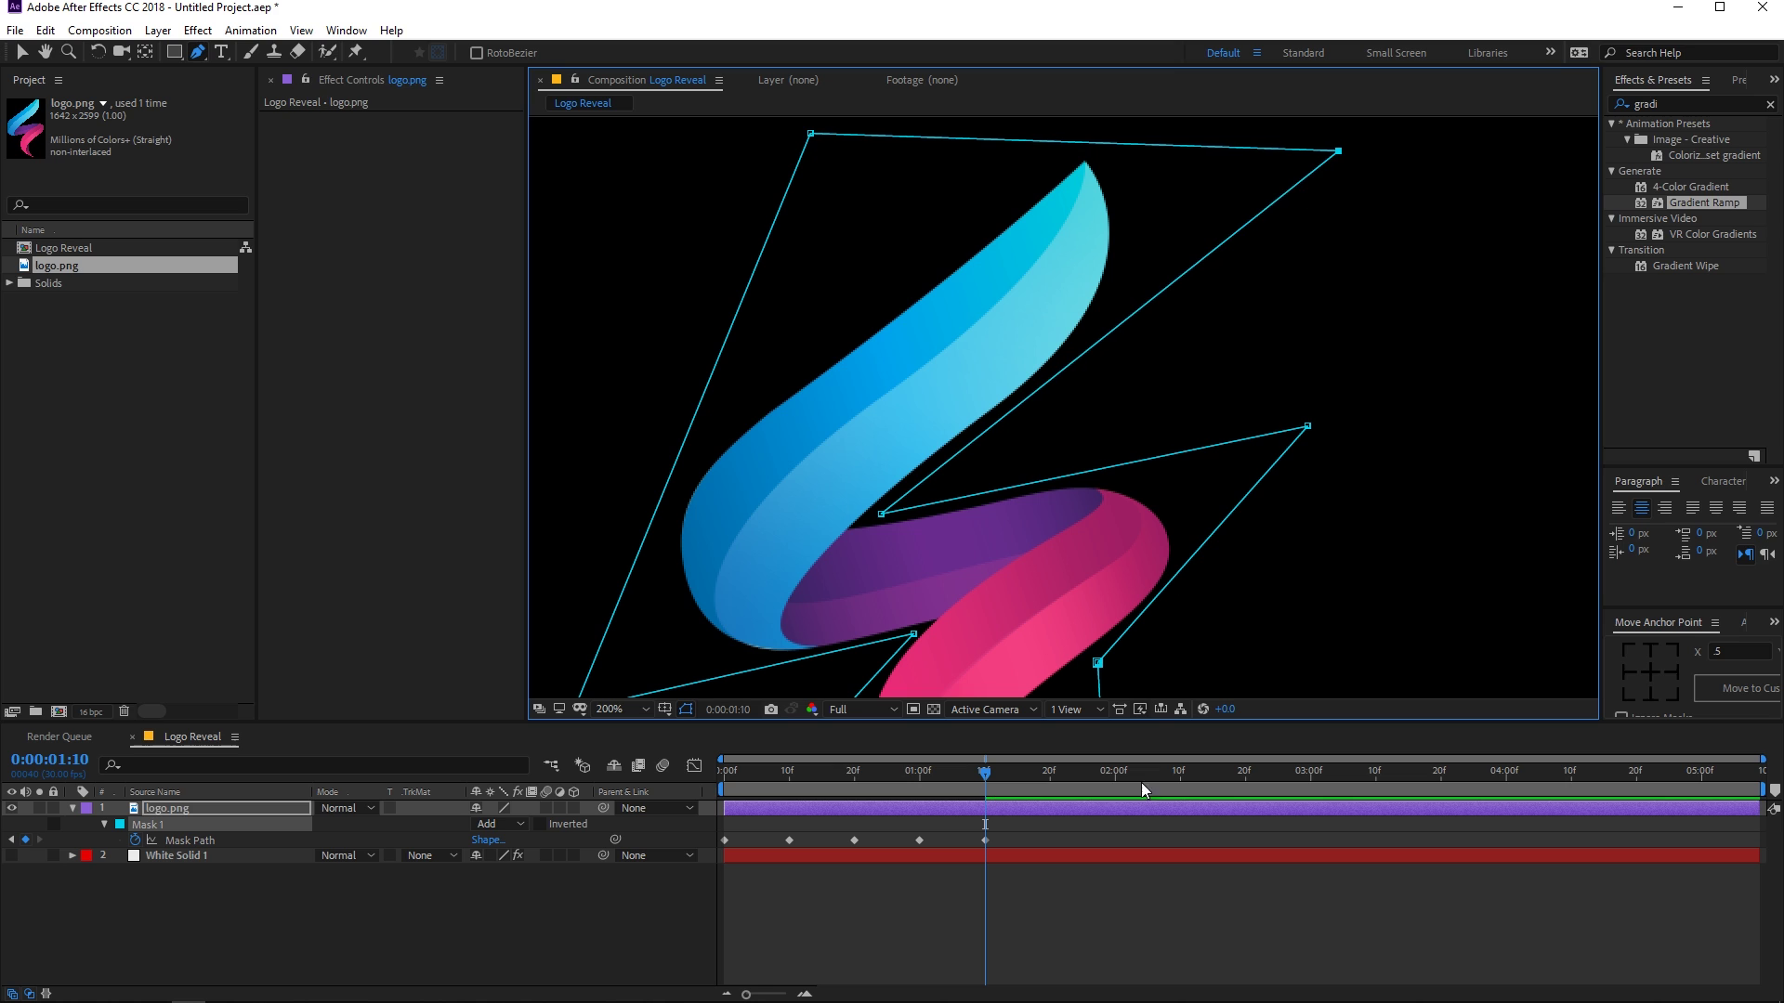
Preview the logo reveal from the first frame to check the Mask Path animation
key(comma)
key(comma)
click(743, 770)
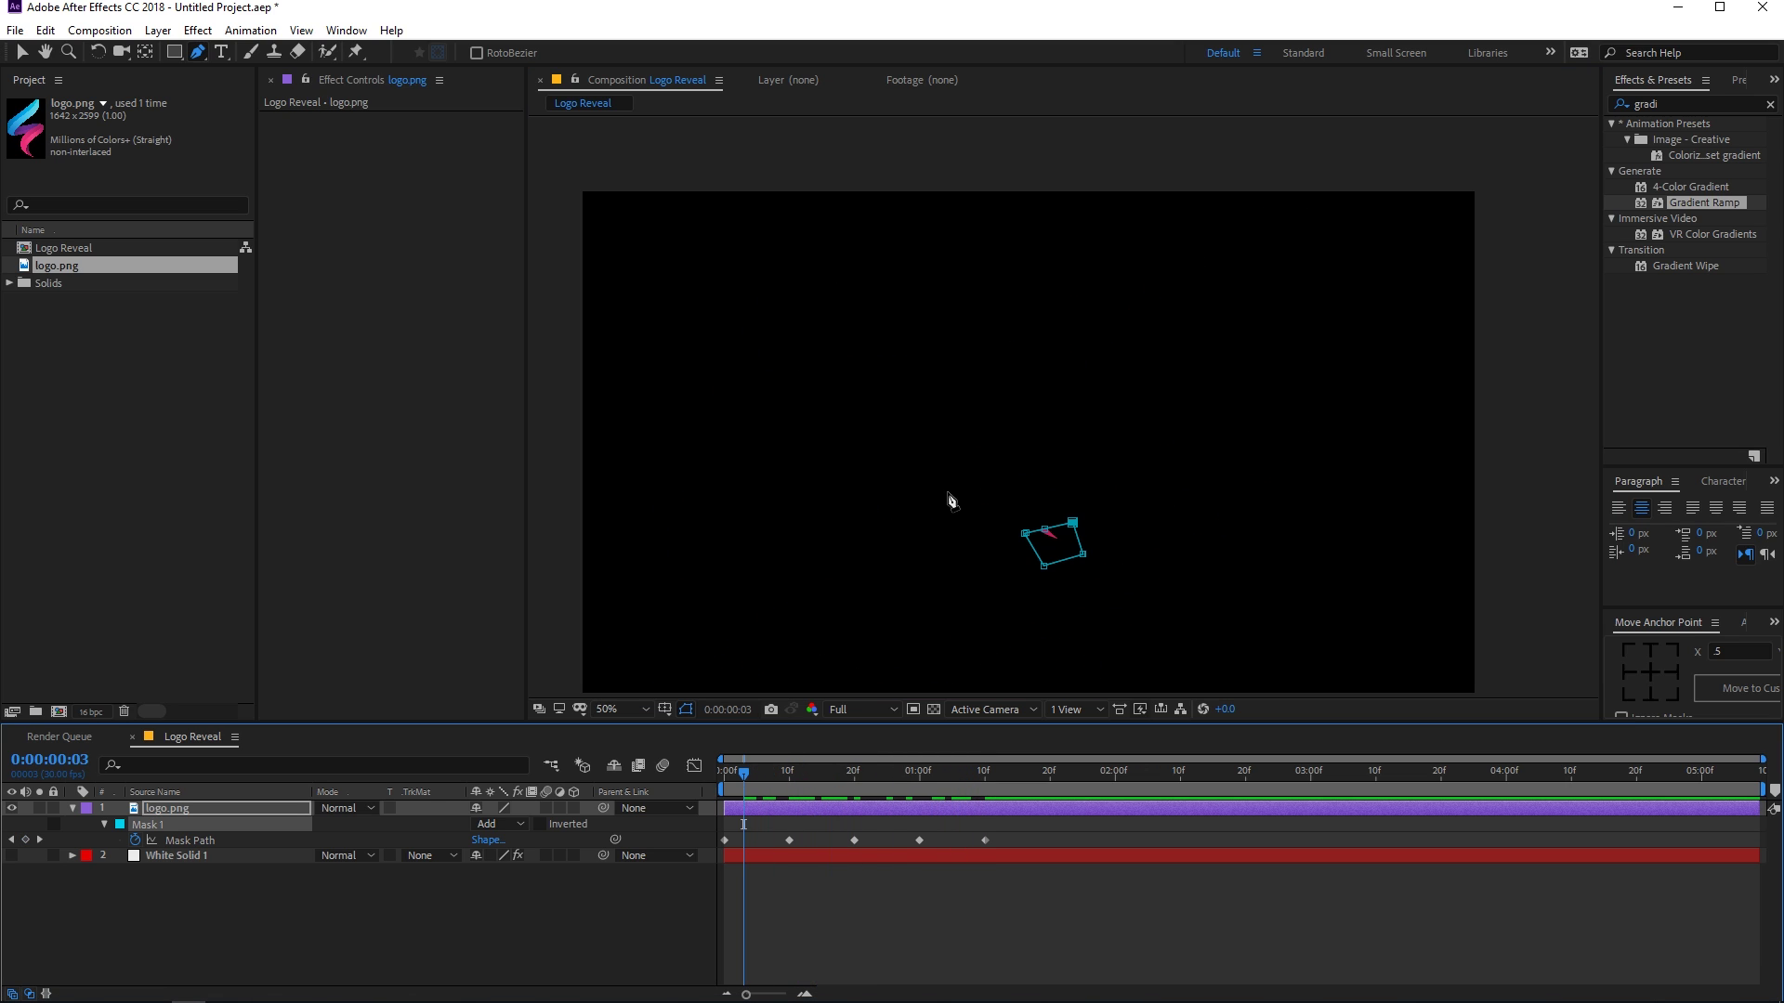
key(space)
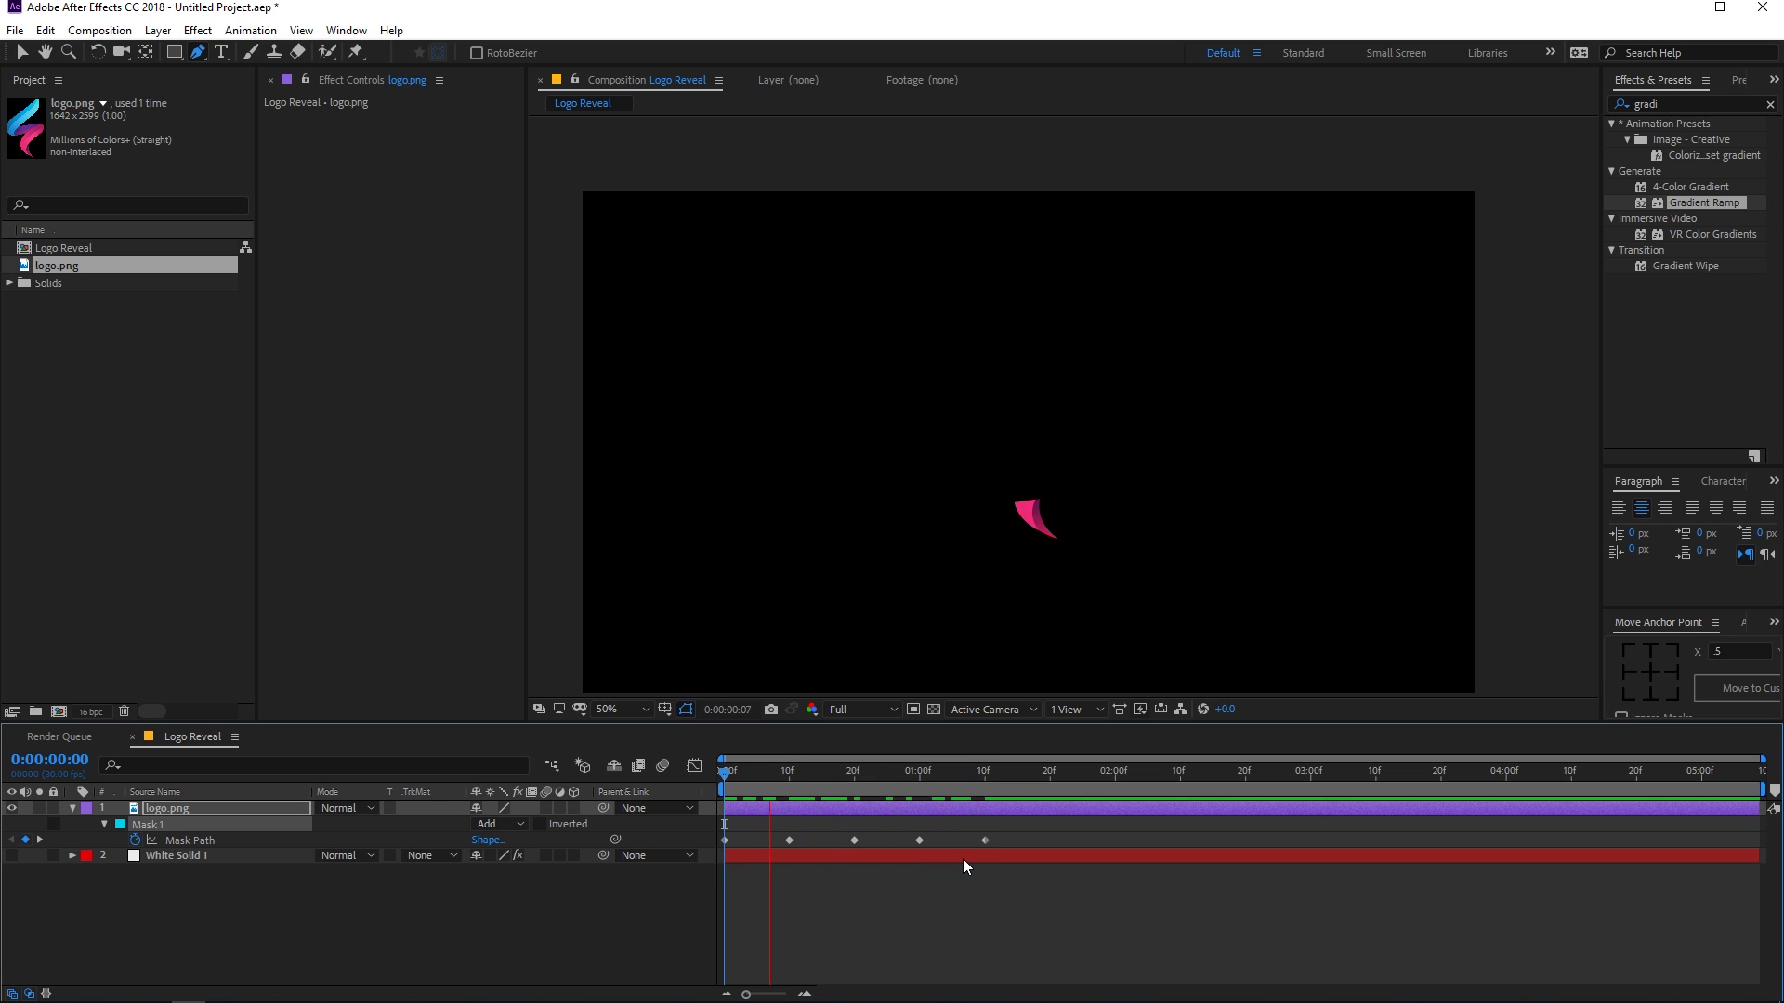
key(space)
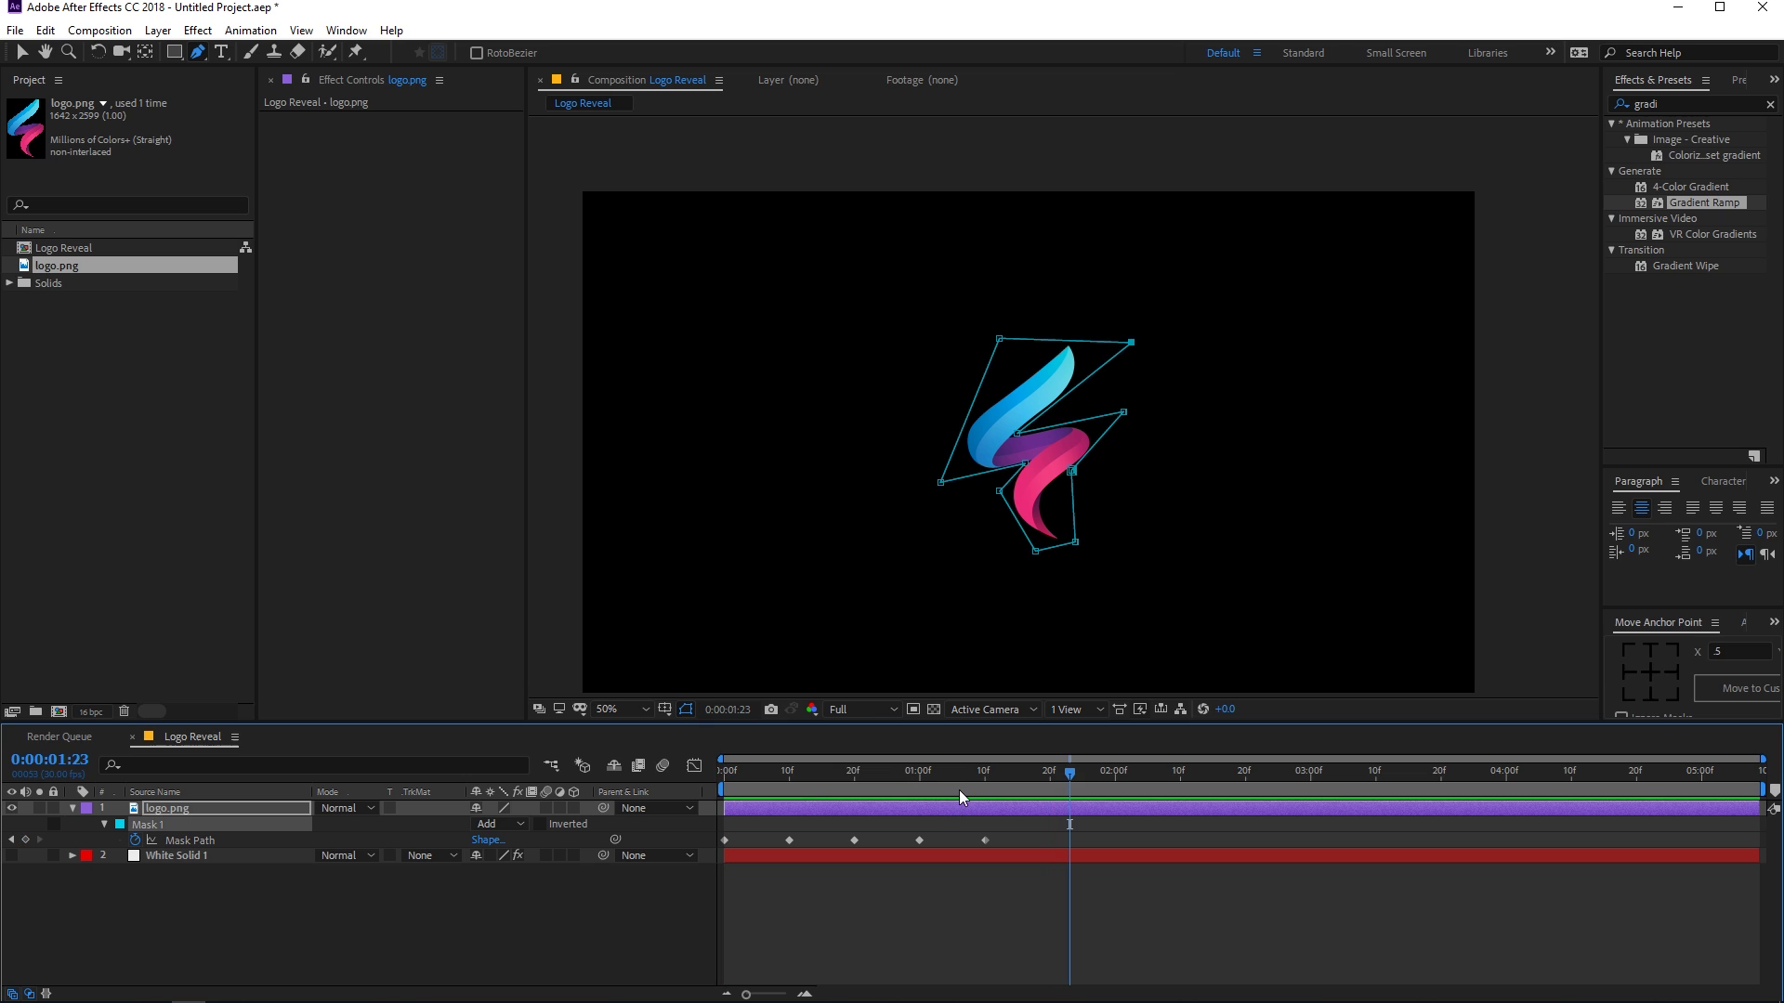
key(space)
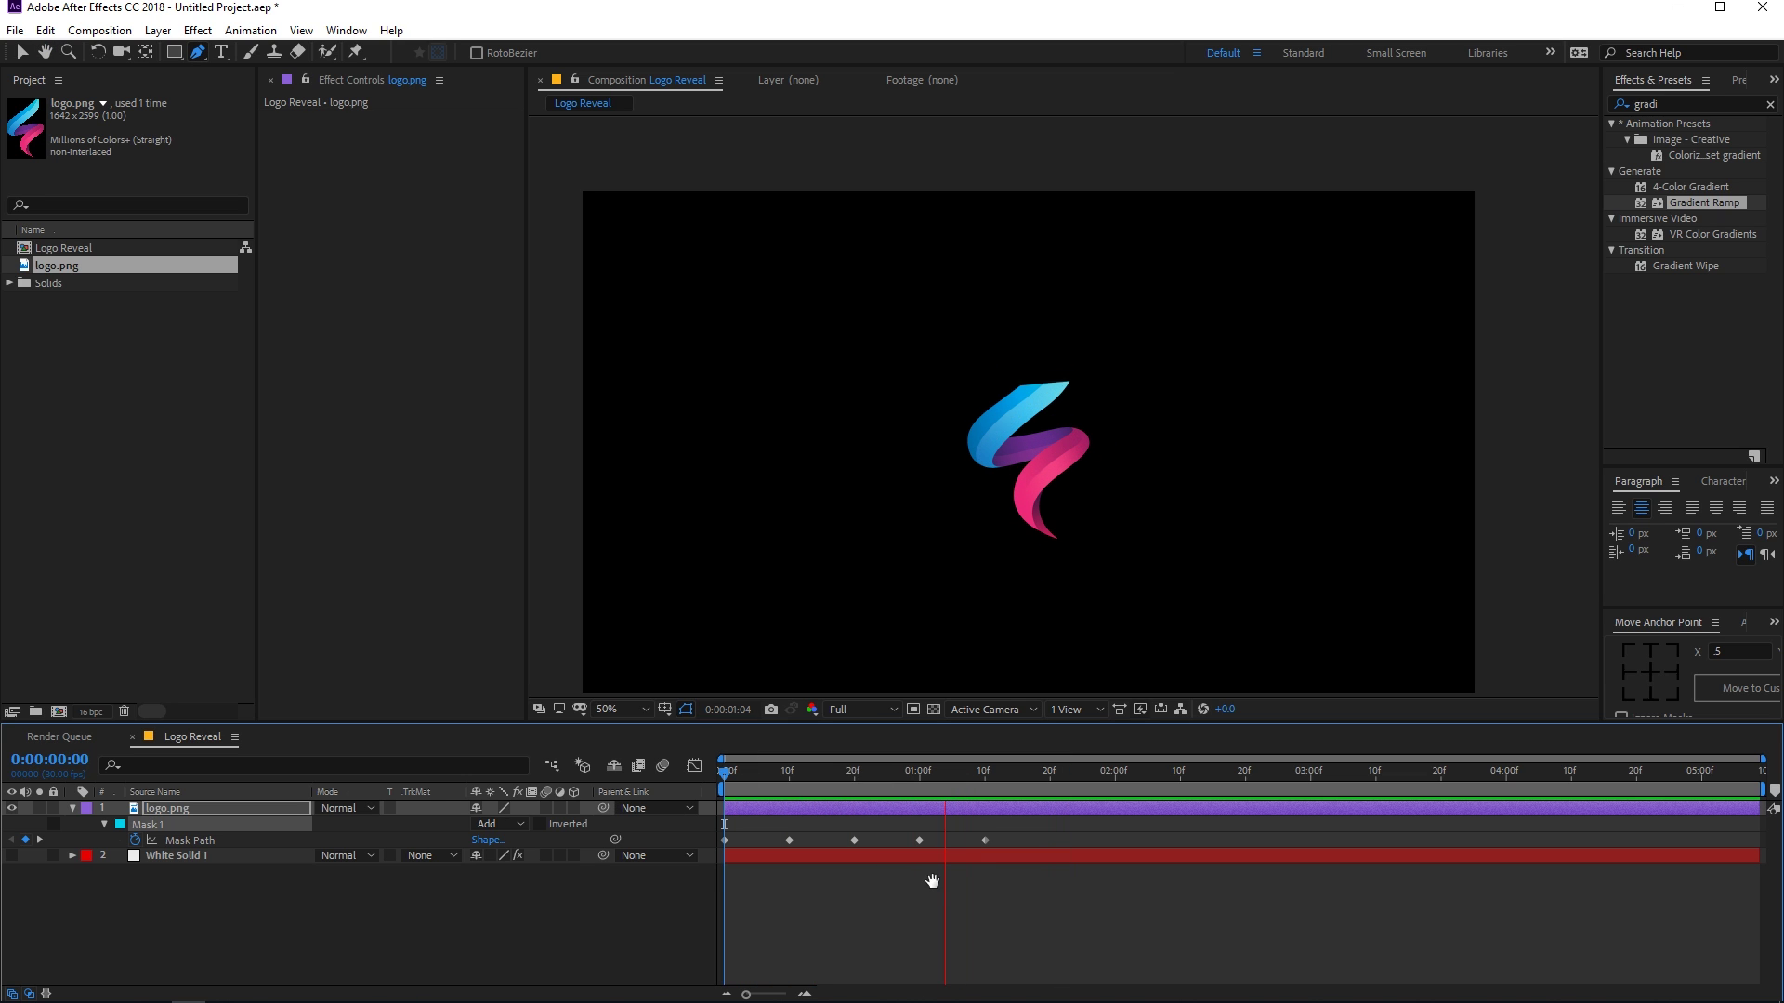
key(space)
drag(910, 788, 688, 785)
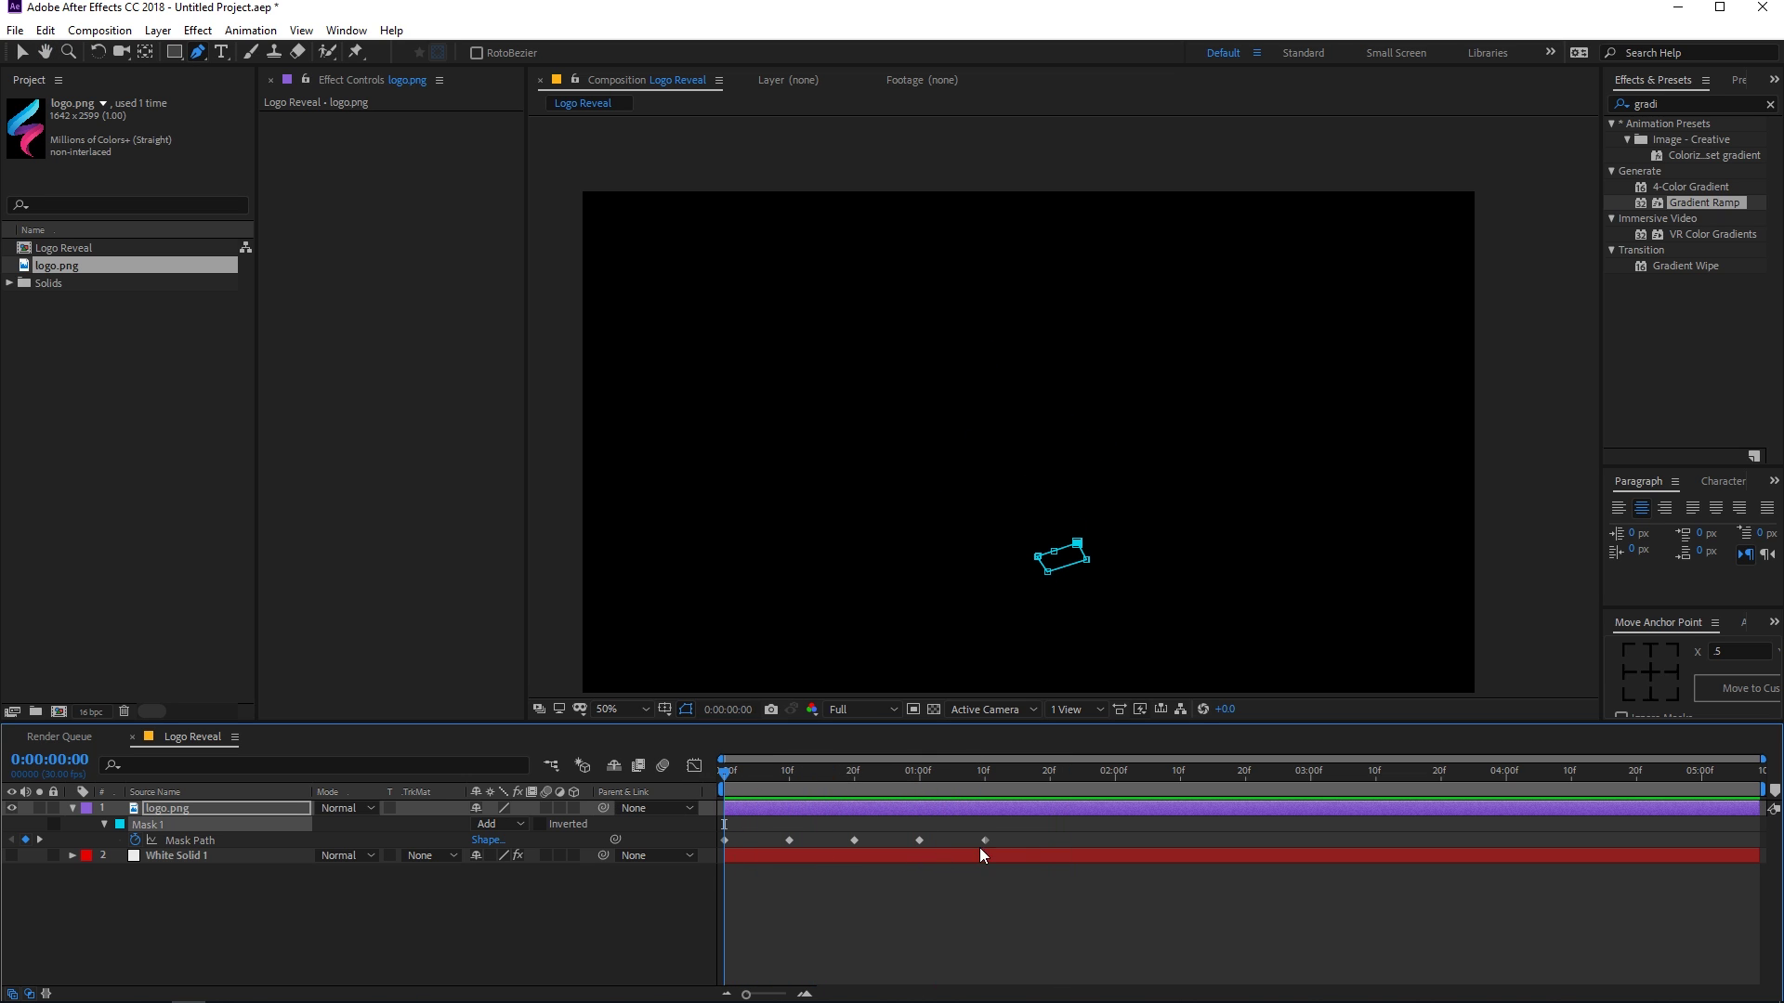
Apply Easy Ease to all five Mask Path keyframes of logo.png
drag(979, 847, 709, 851)
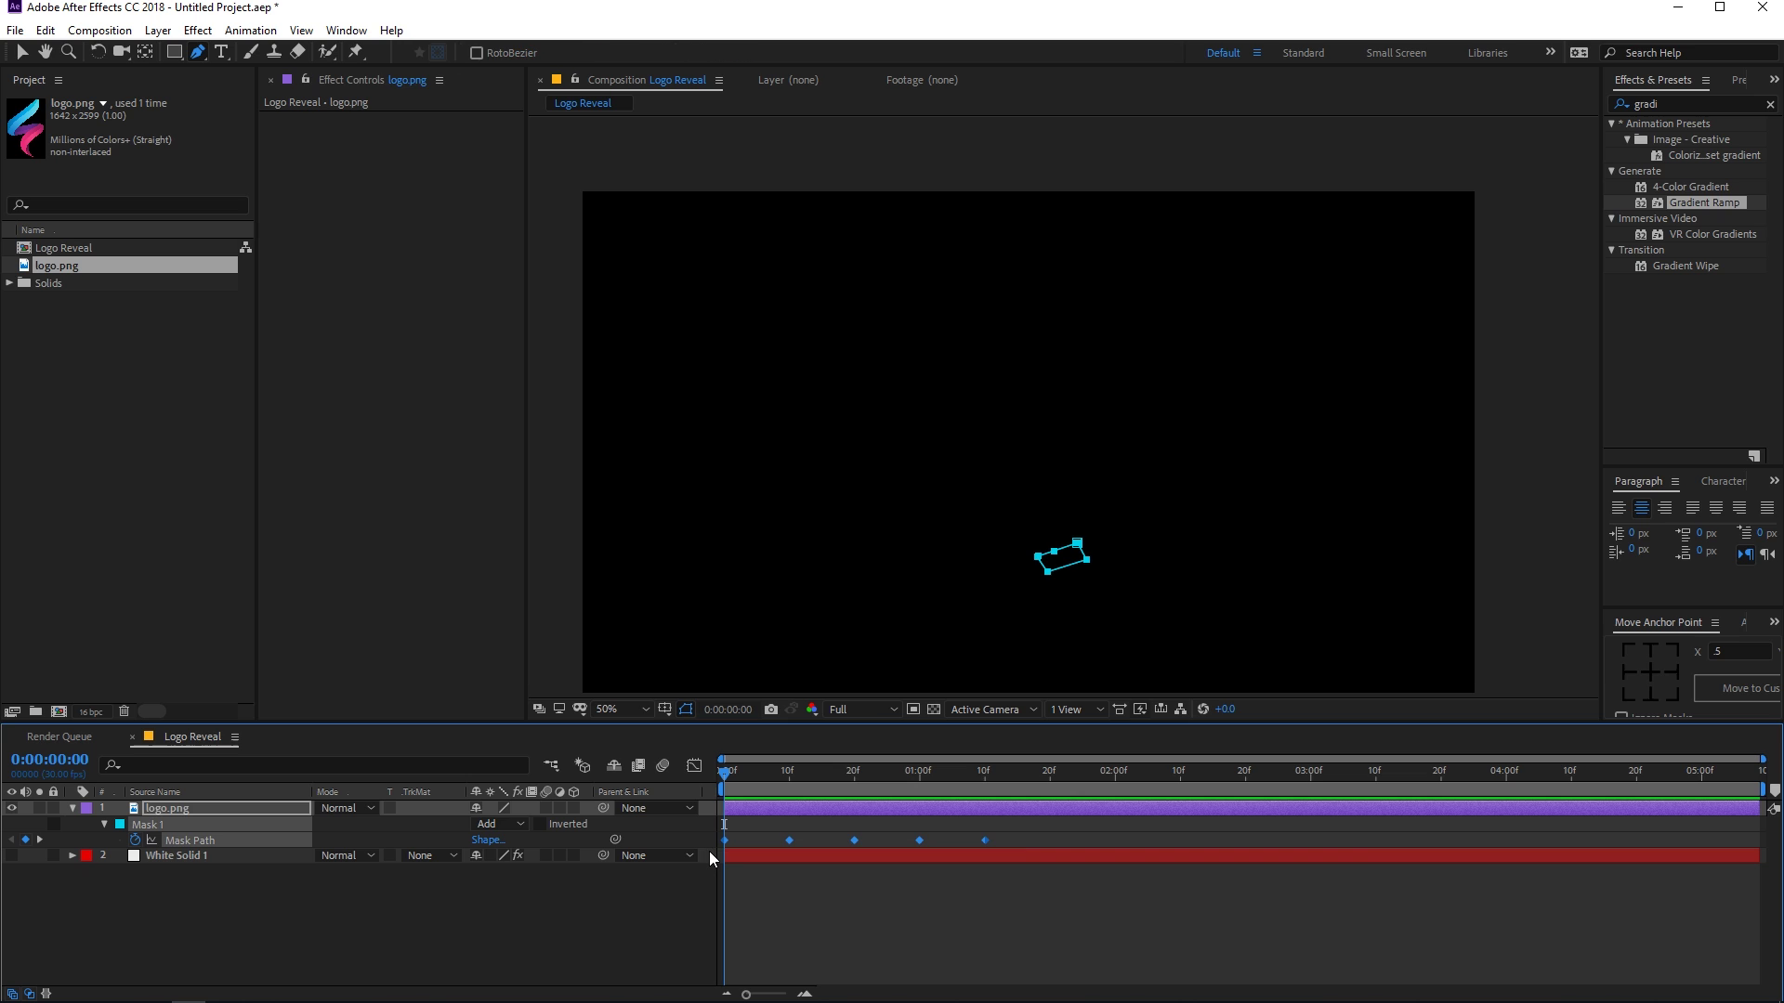
key(F9)
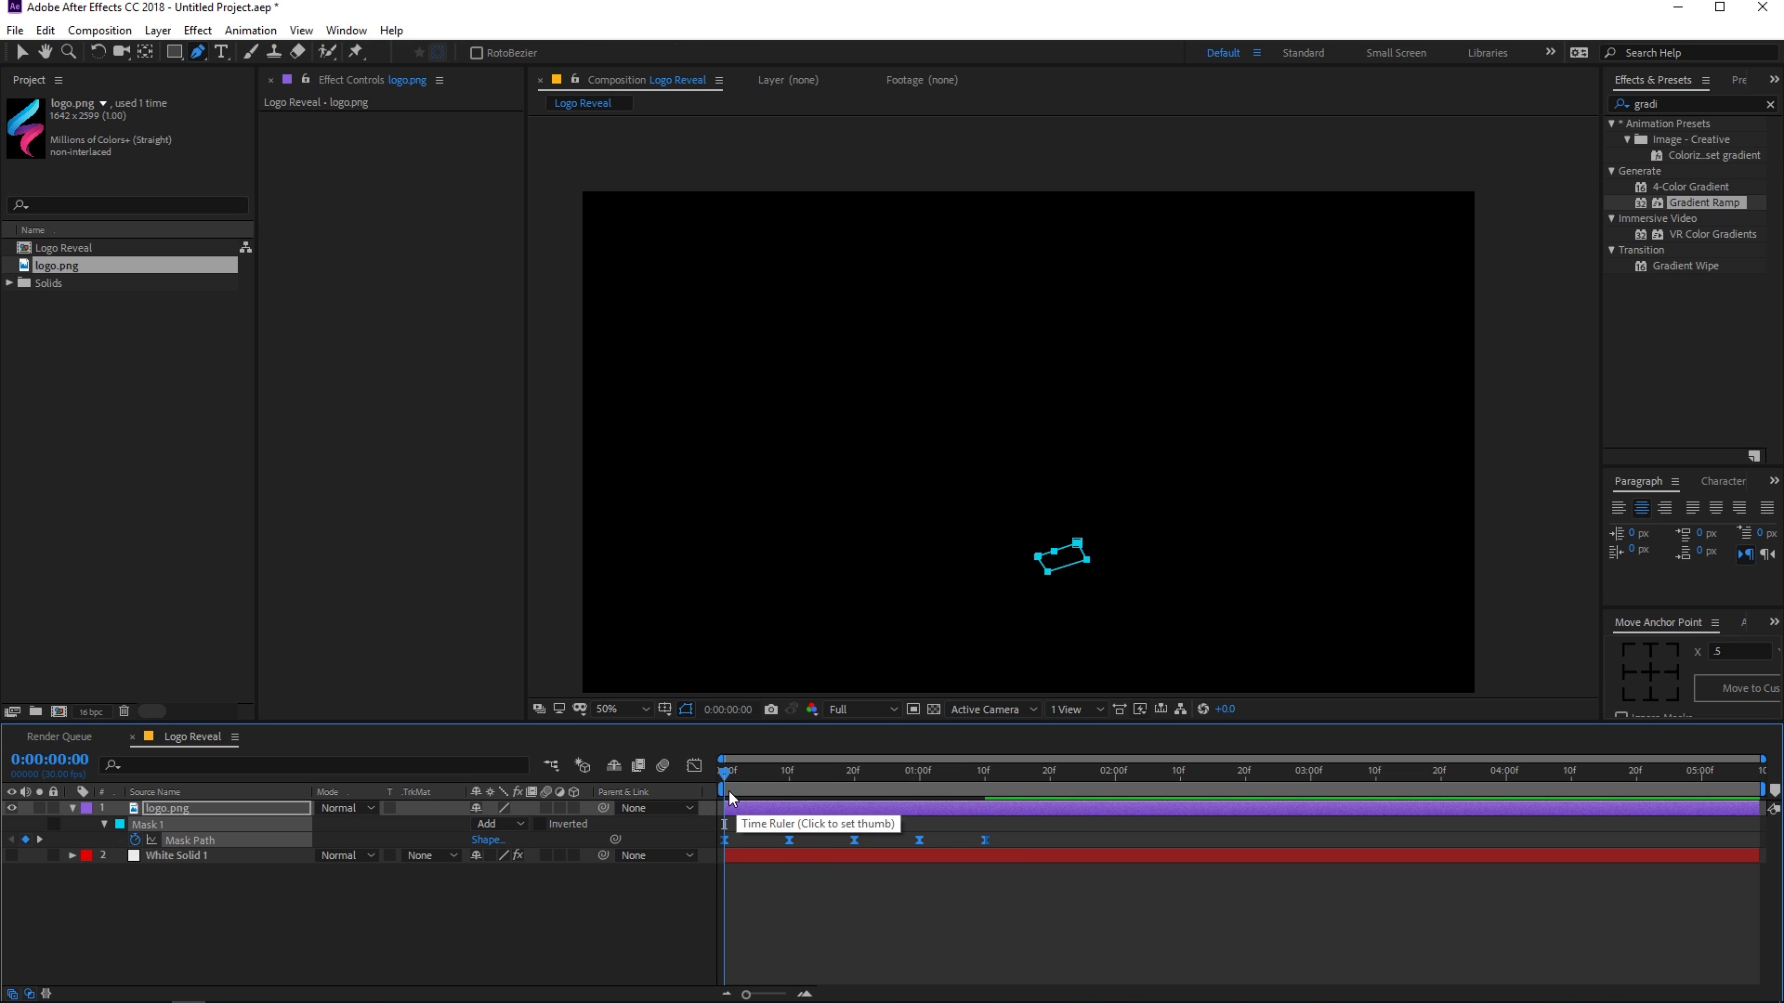
click(696, 765)
click(698, 764)
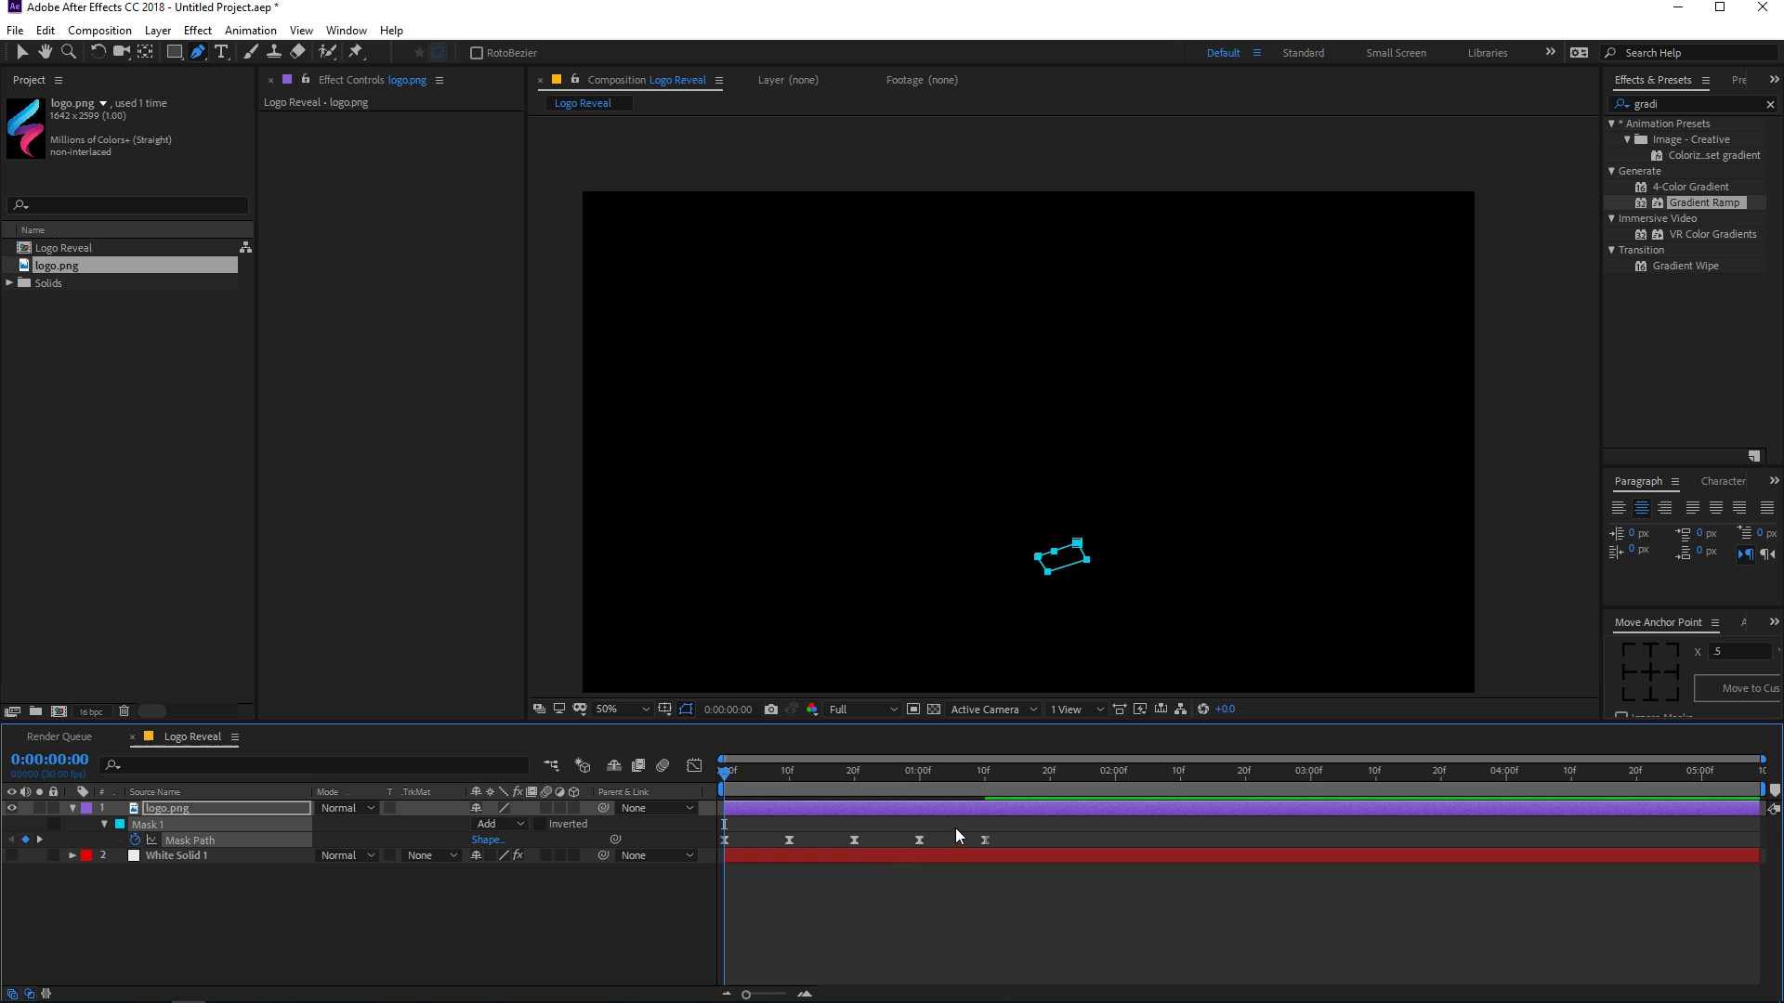
Set the three middle Mask Path keyframes to Rove Across Time
drag(957, 823, 748, 844)
right_click(789, 838)
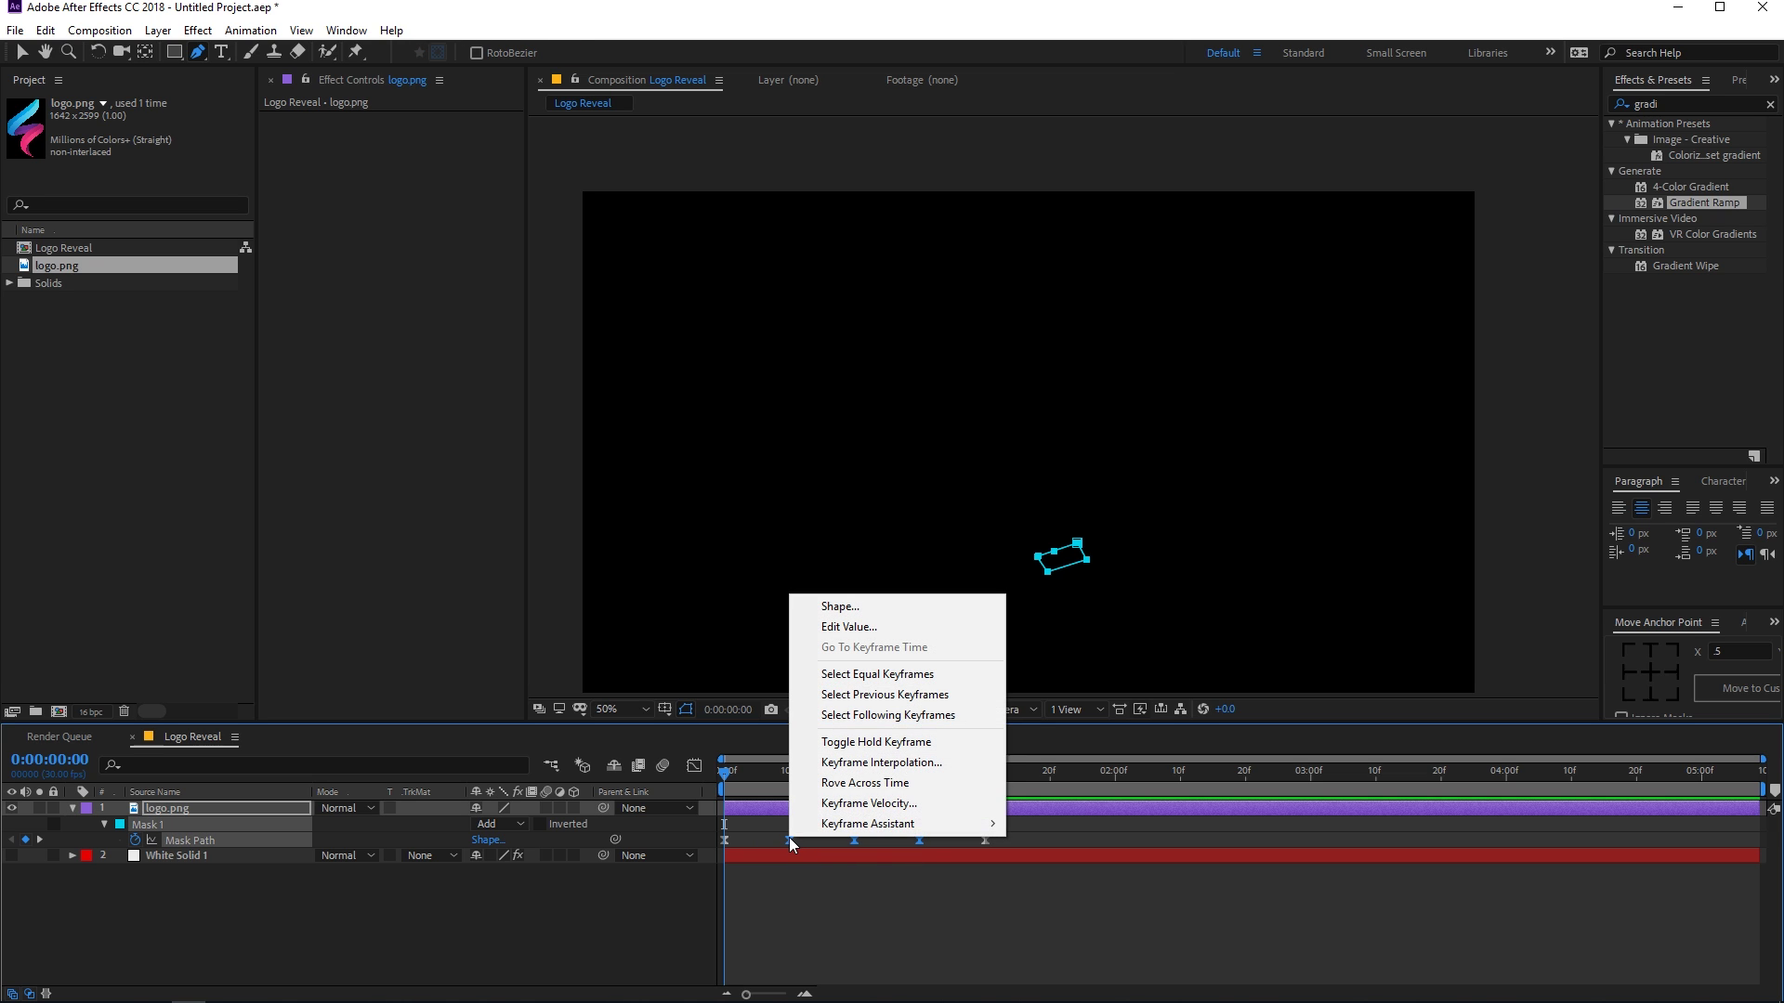
click(873, 785)
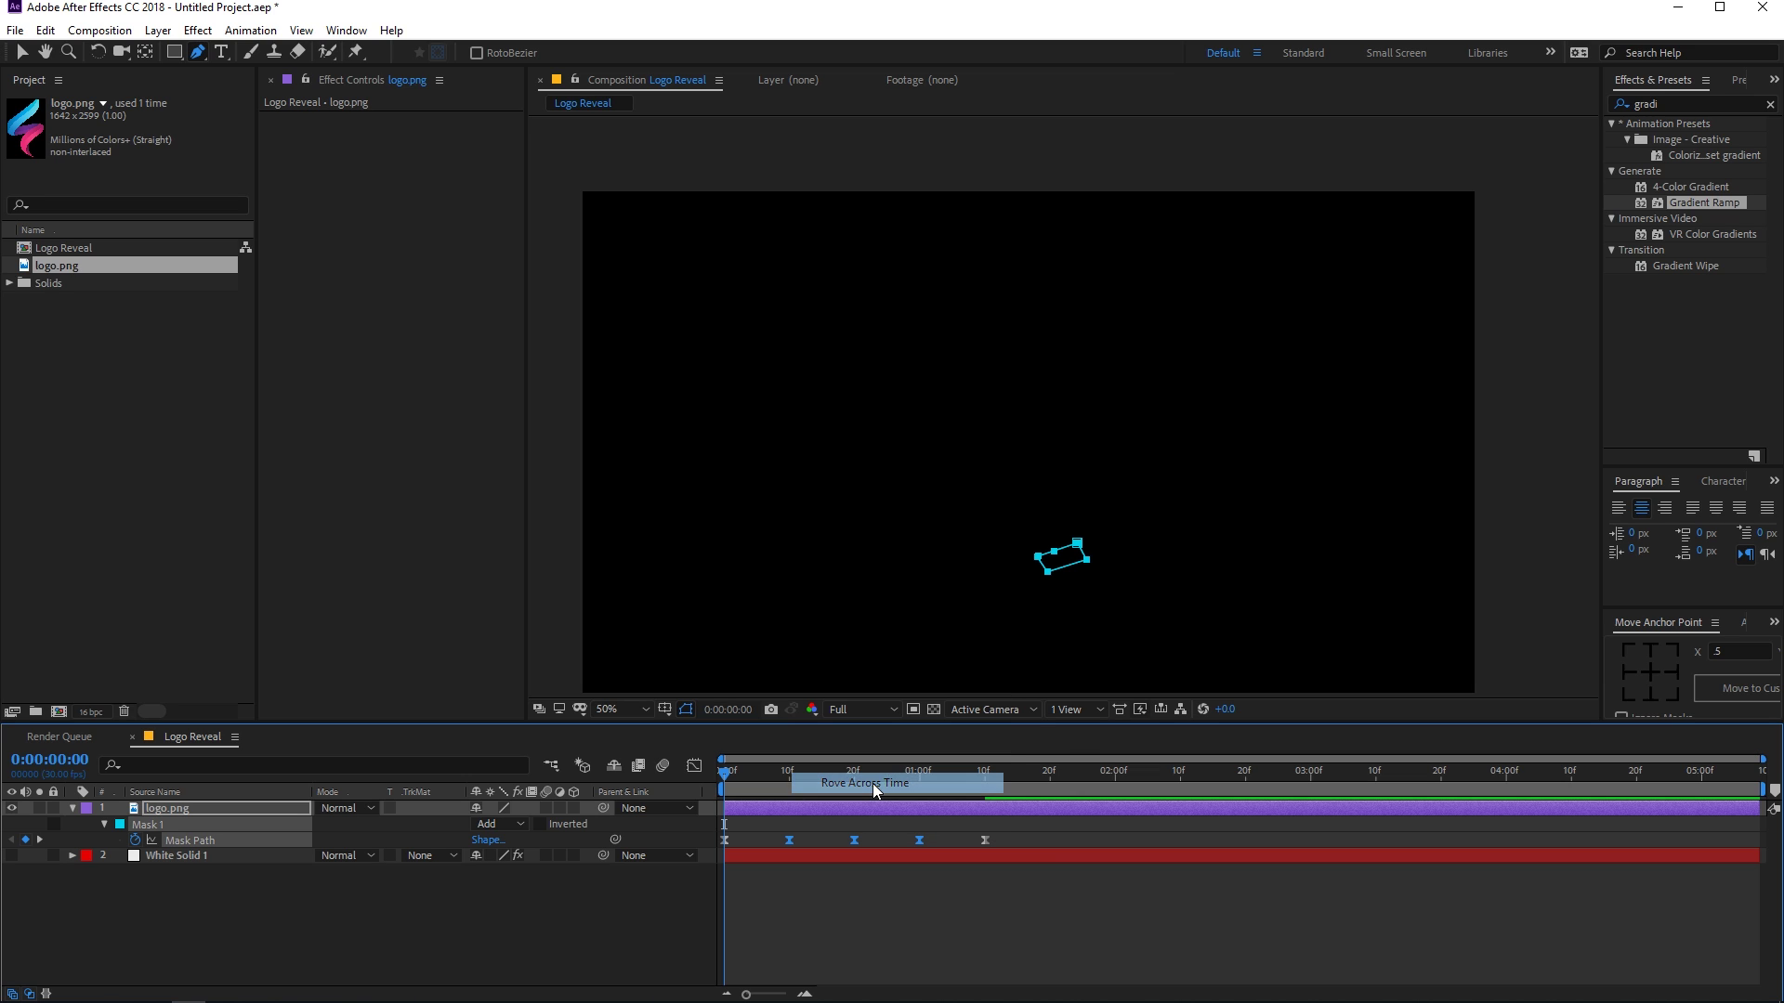
In the speed graph, adjust the Mask Path keyframes at 0:00:00:10, 0:00:00:20 and 0:00:01:00 so the speed stays above zero between peaks
click(695, 767)
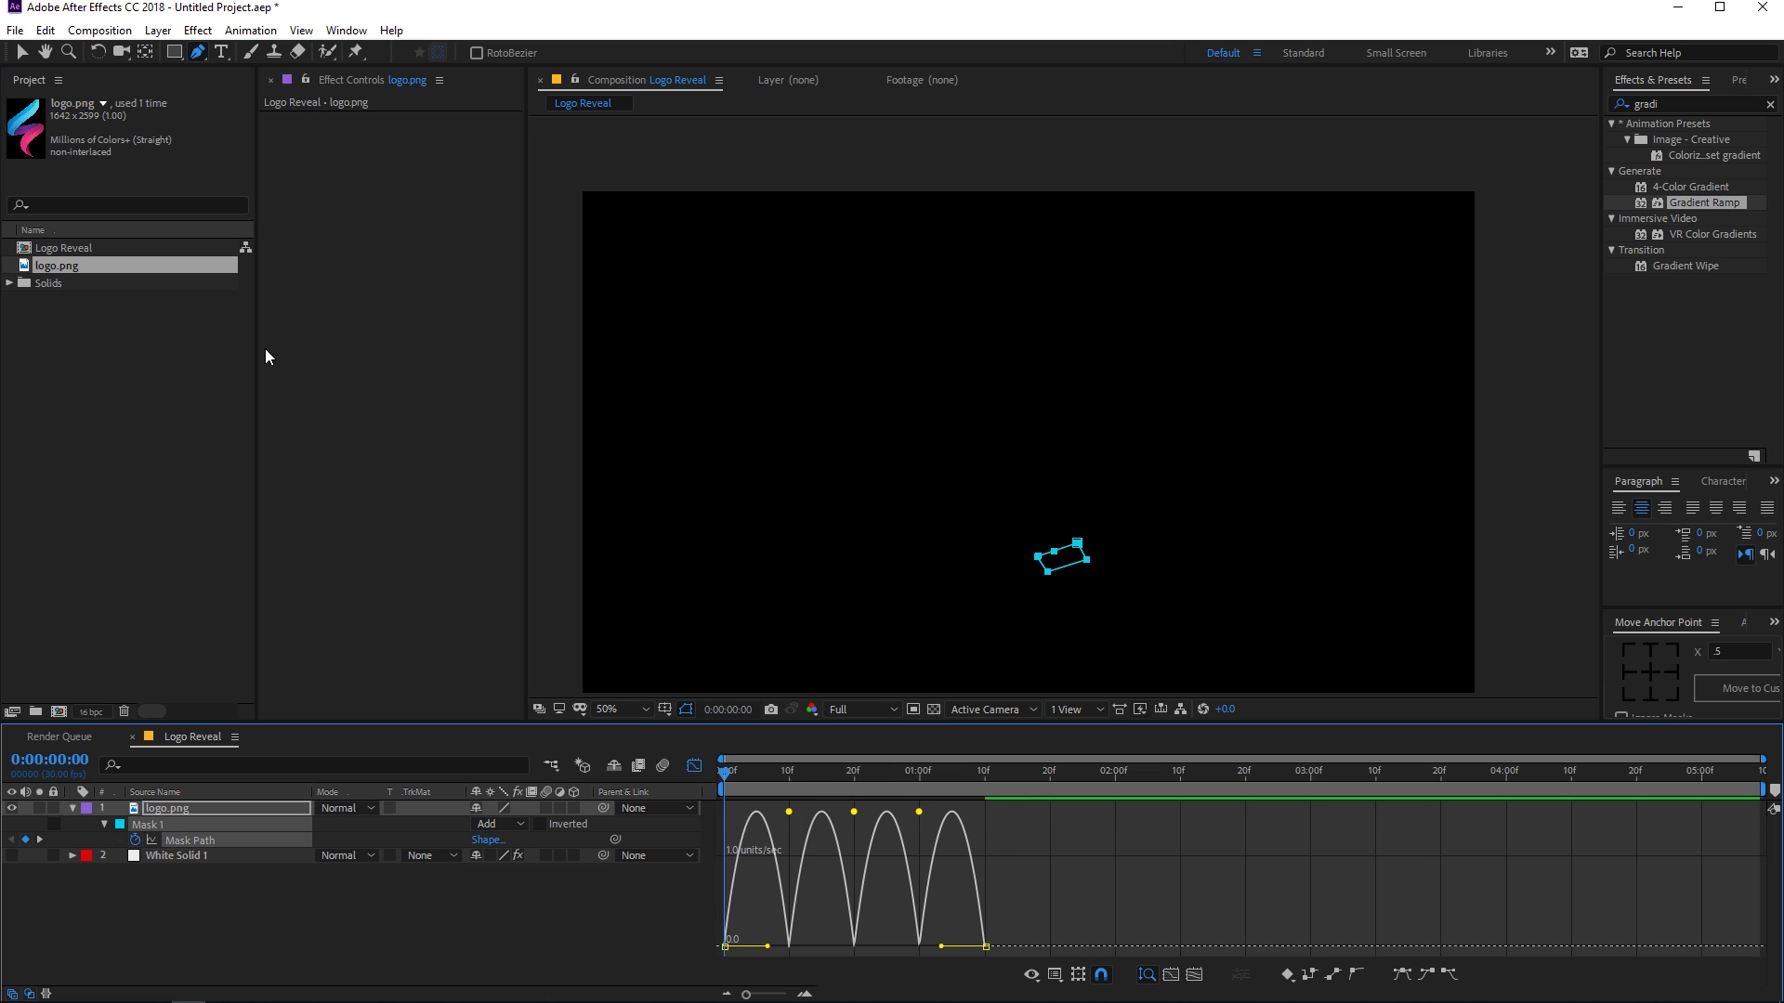
key(v)
click(793, 830)
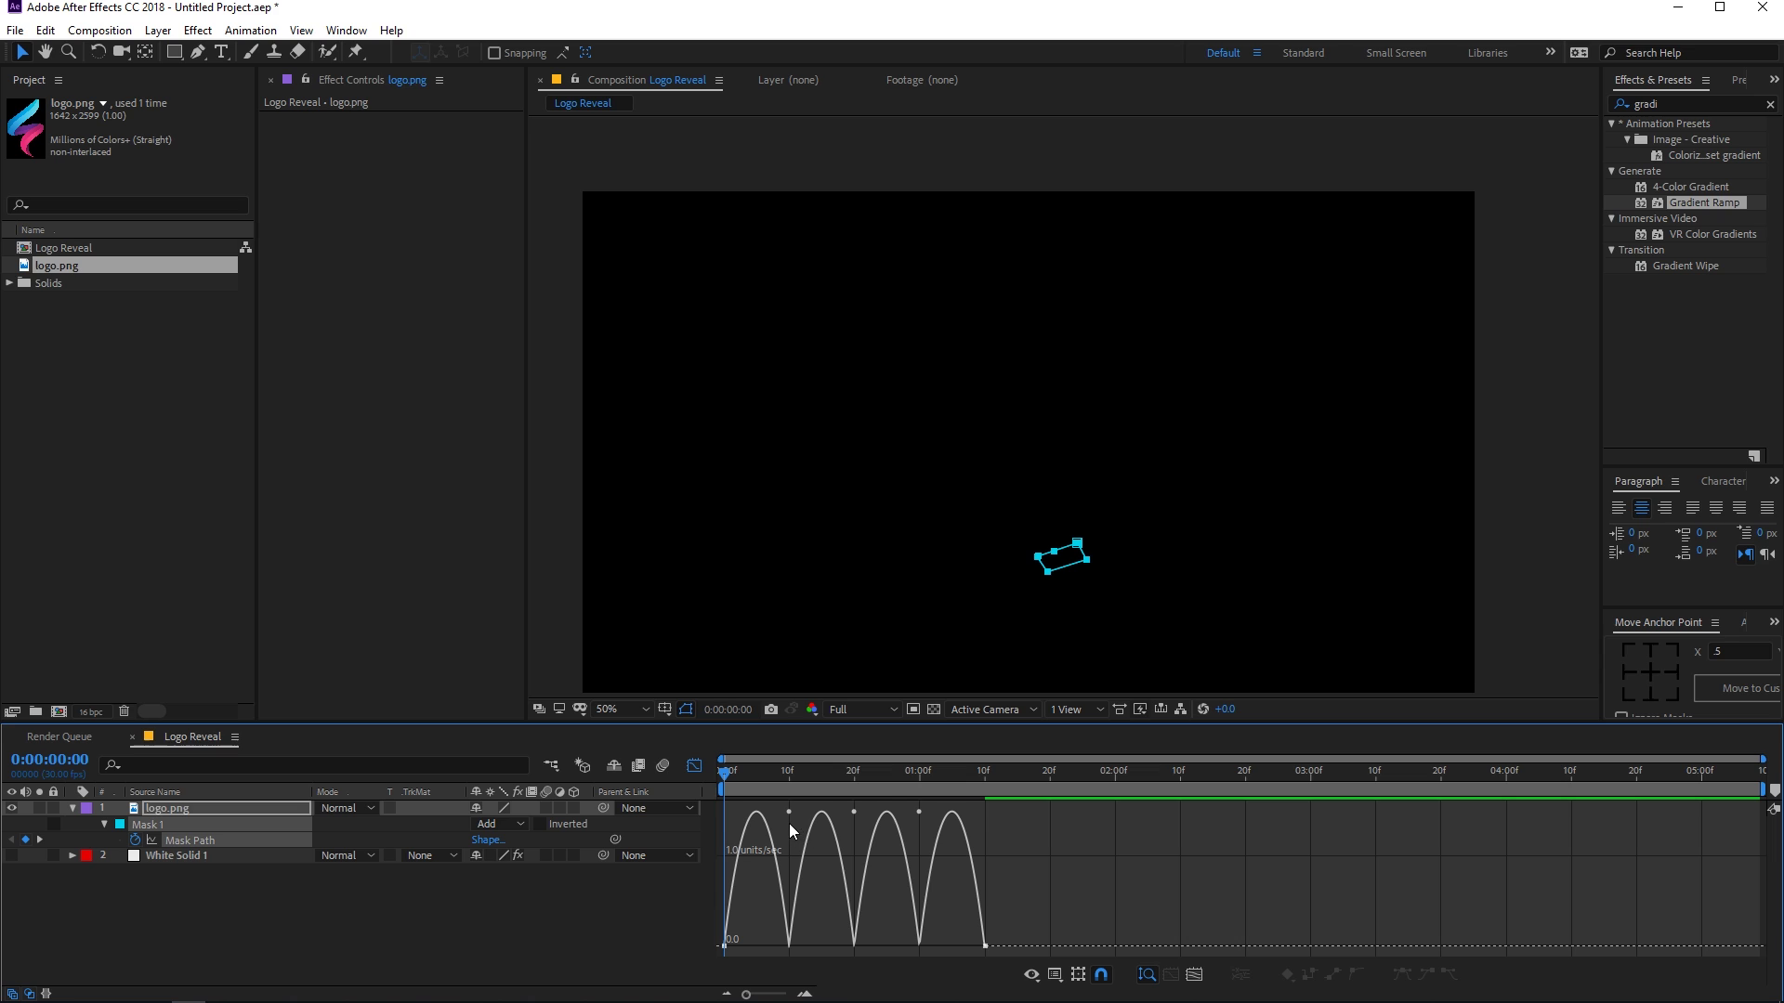
click(789, 822)
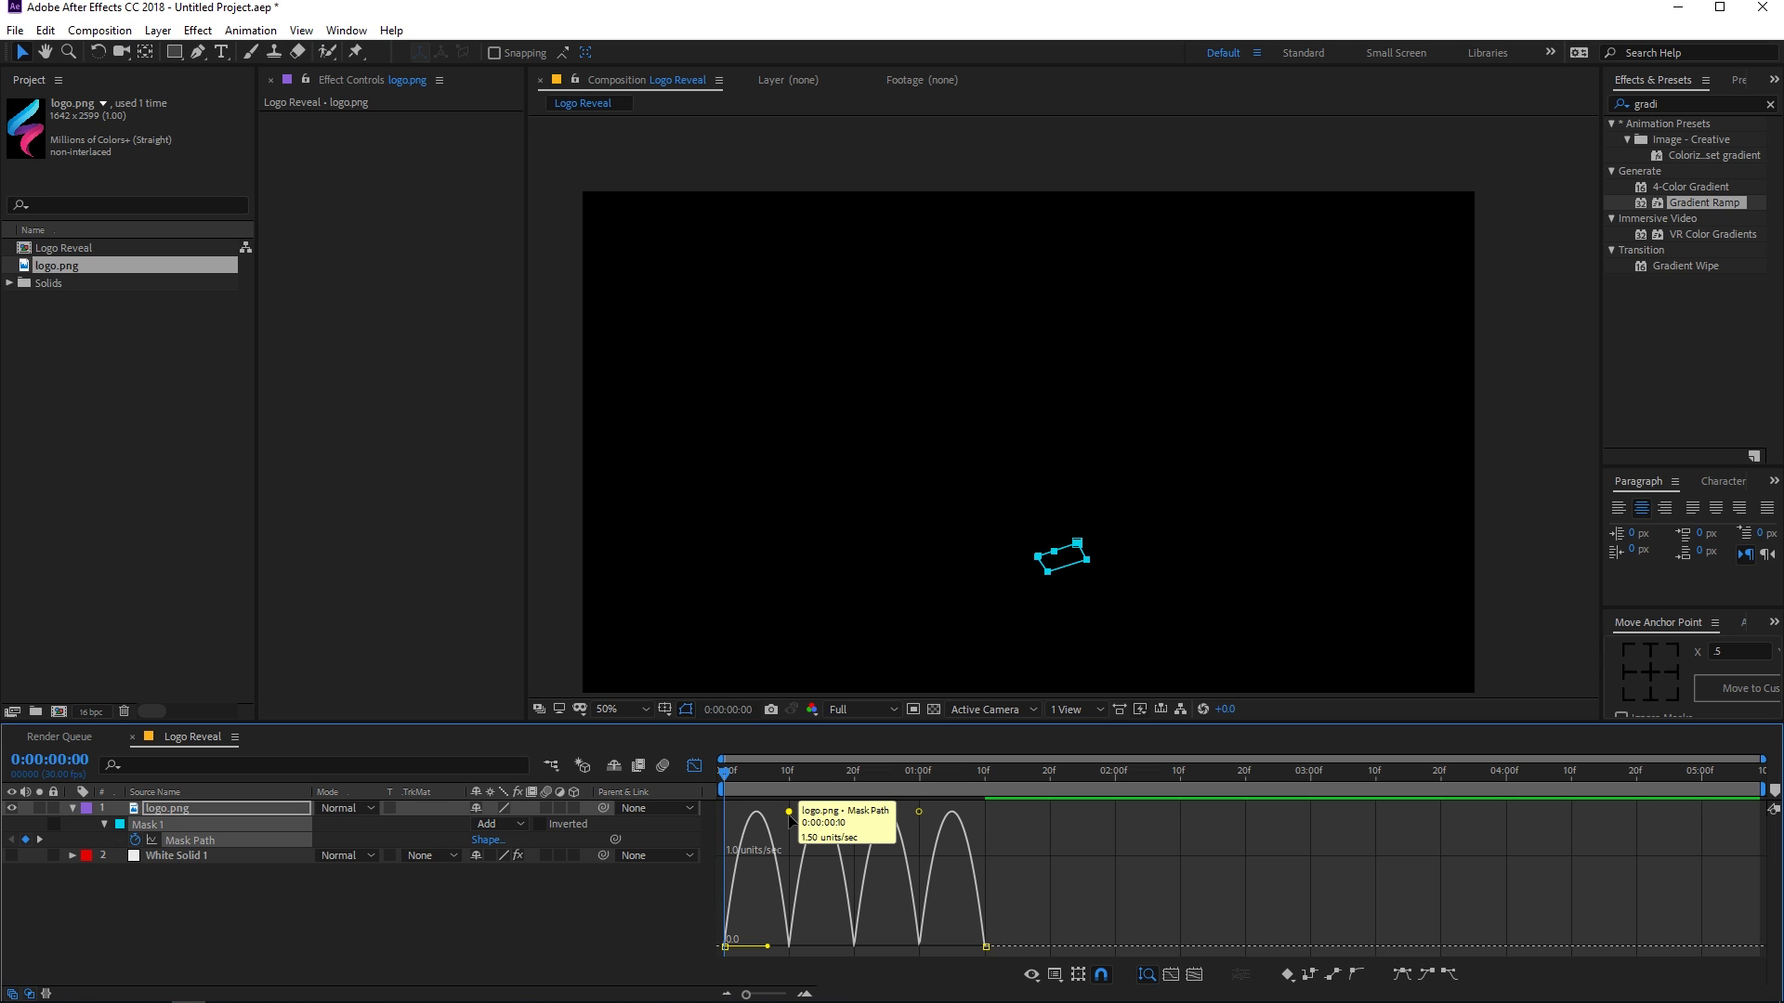
drag(790, 813, 790, 814)
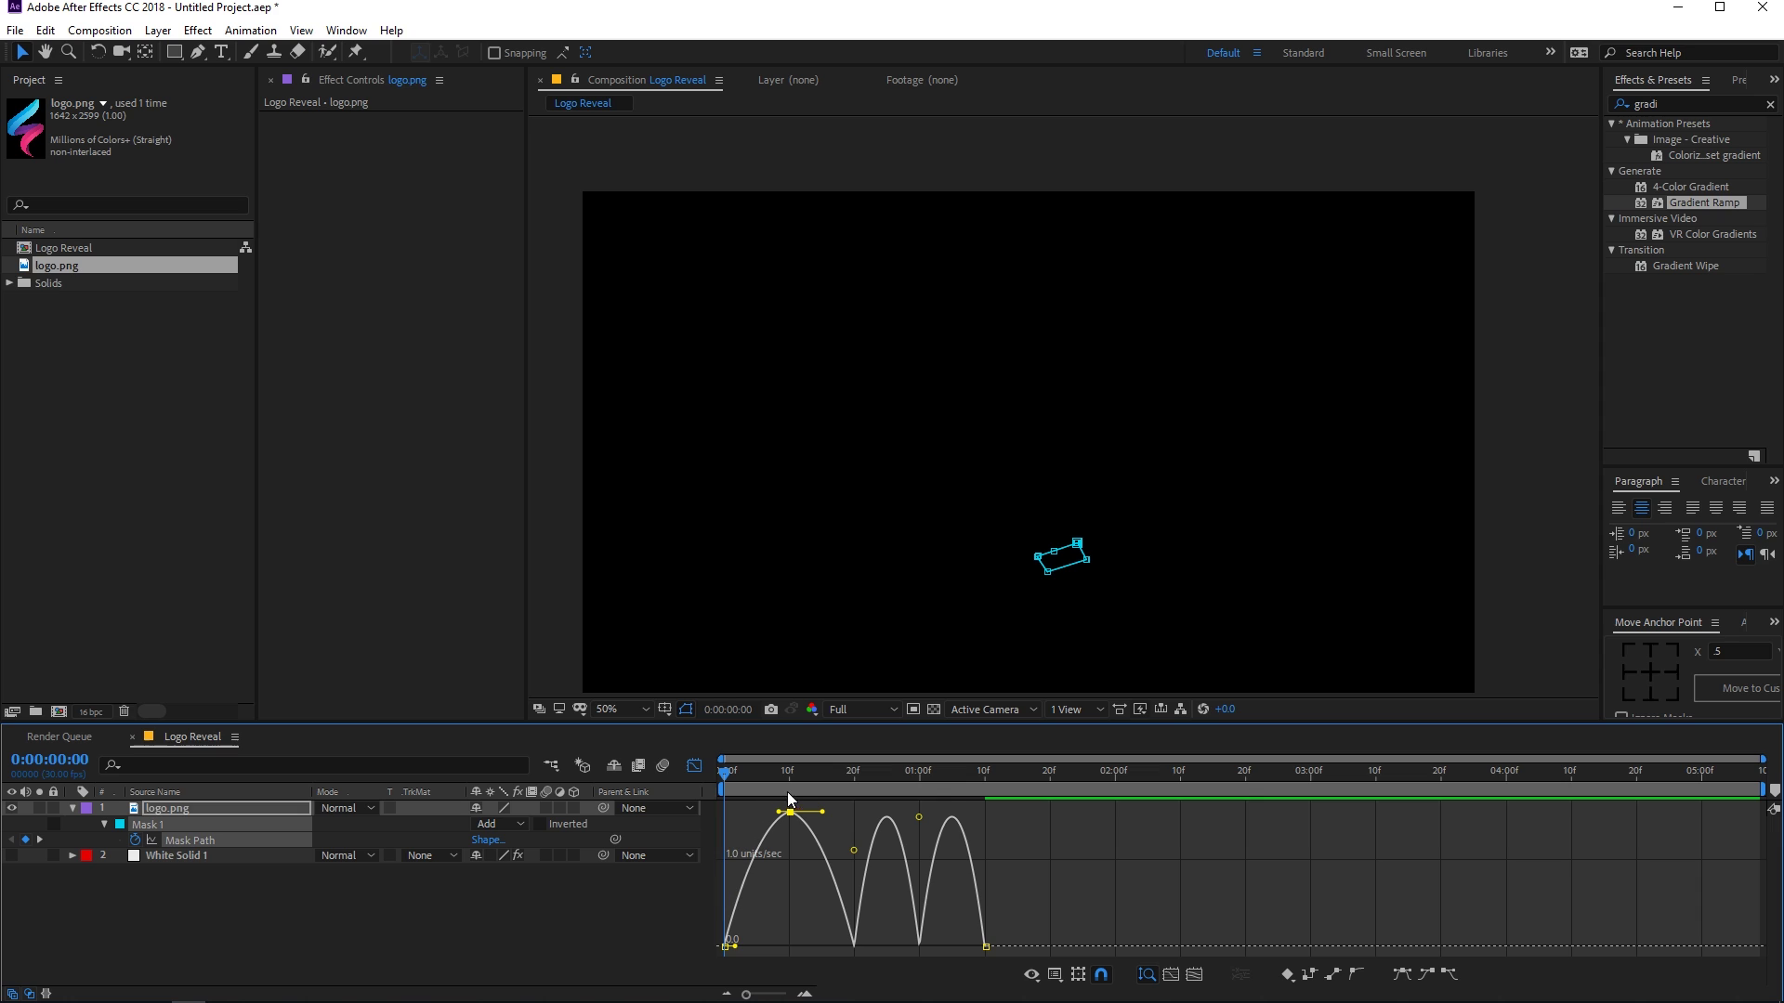
mouse_move(854, 847)
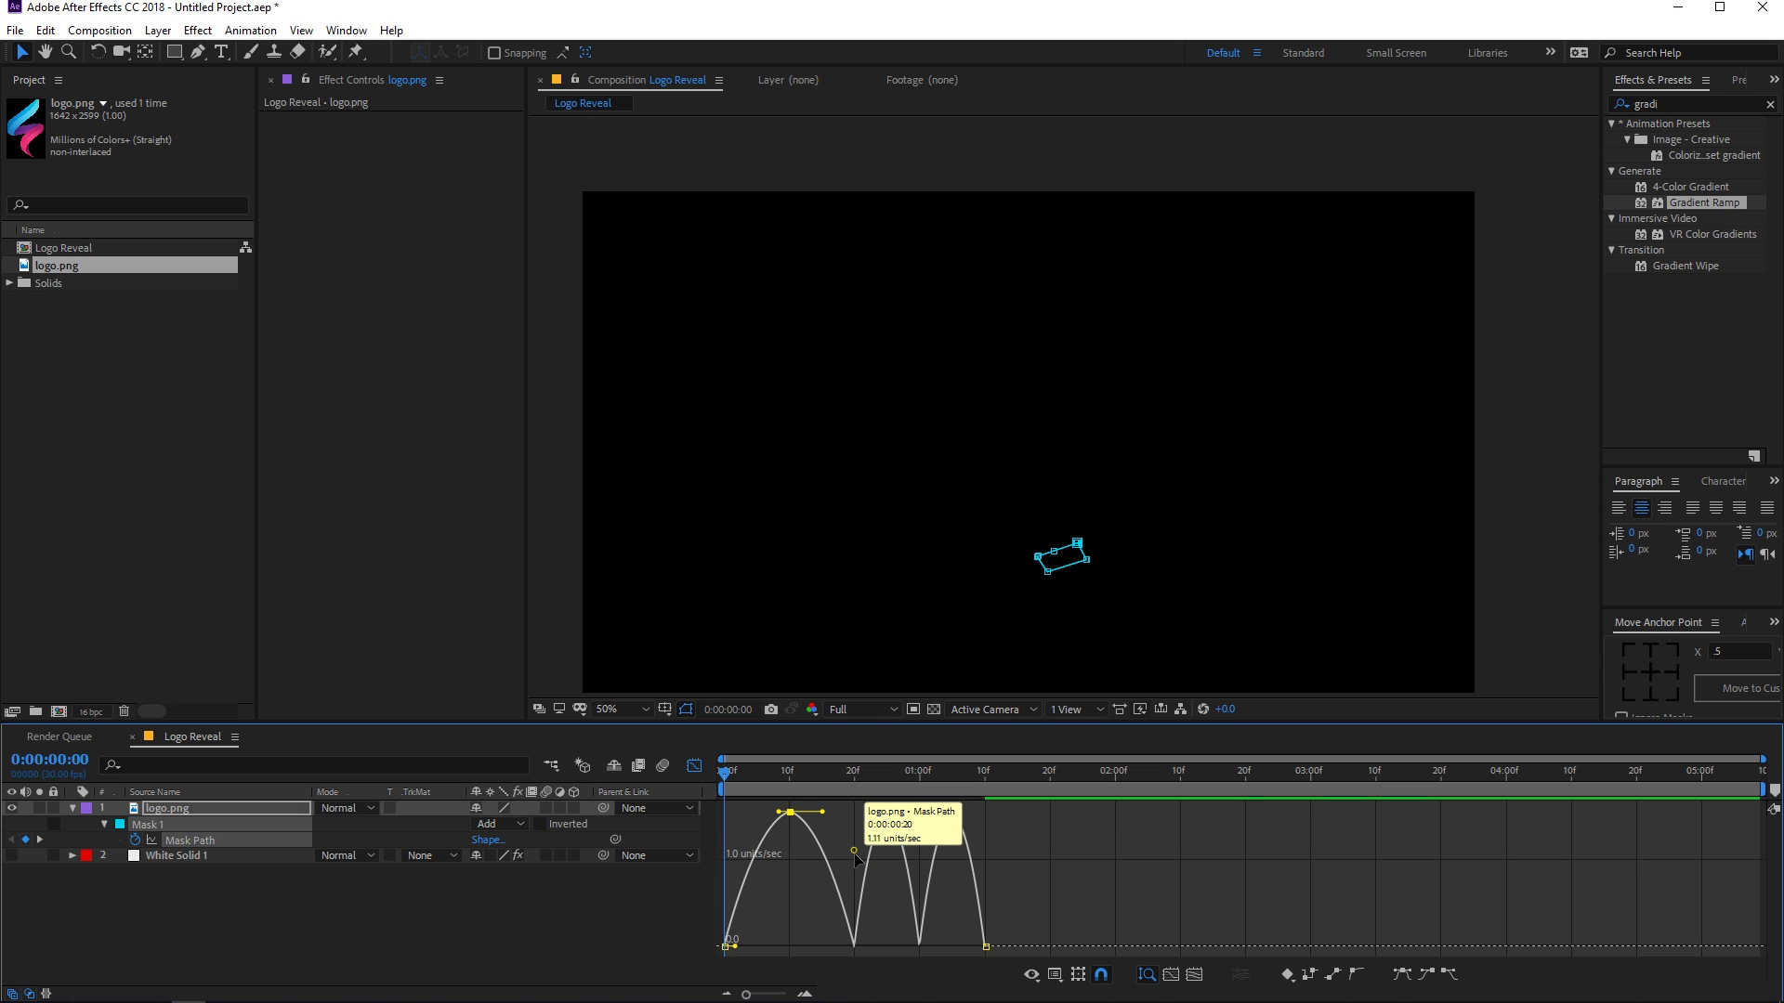
drag(855, 851, 856, 857)
mouse_move(918, 847)
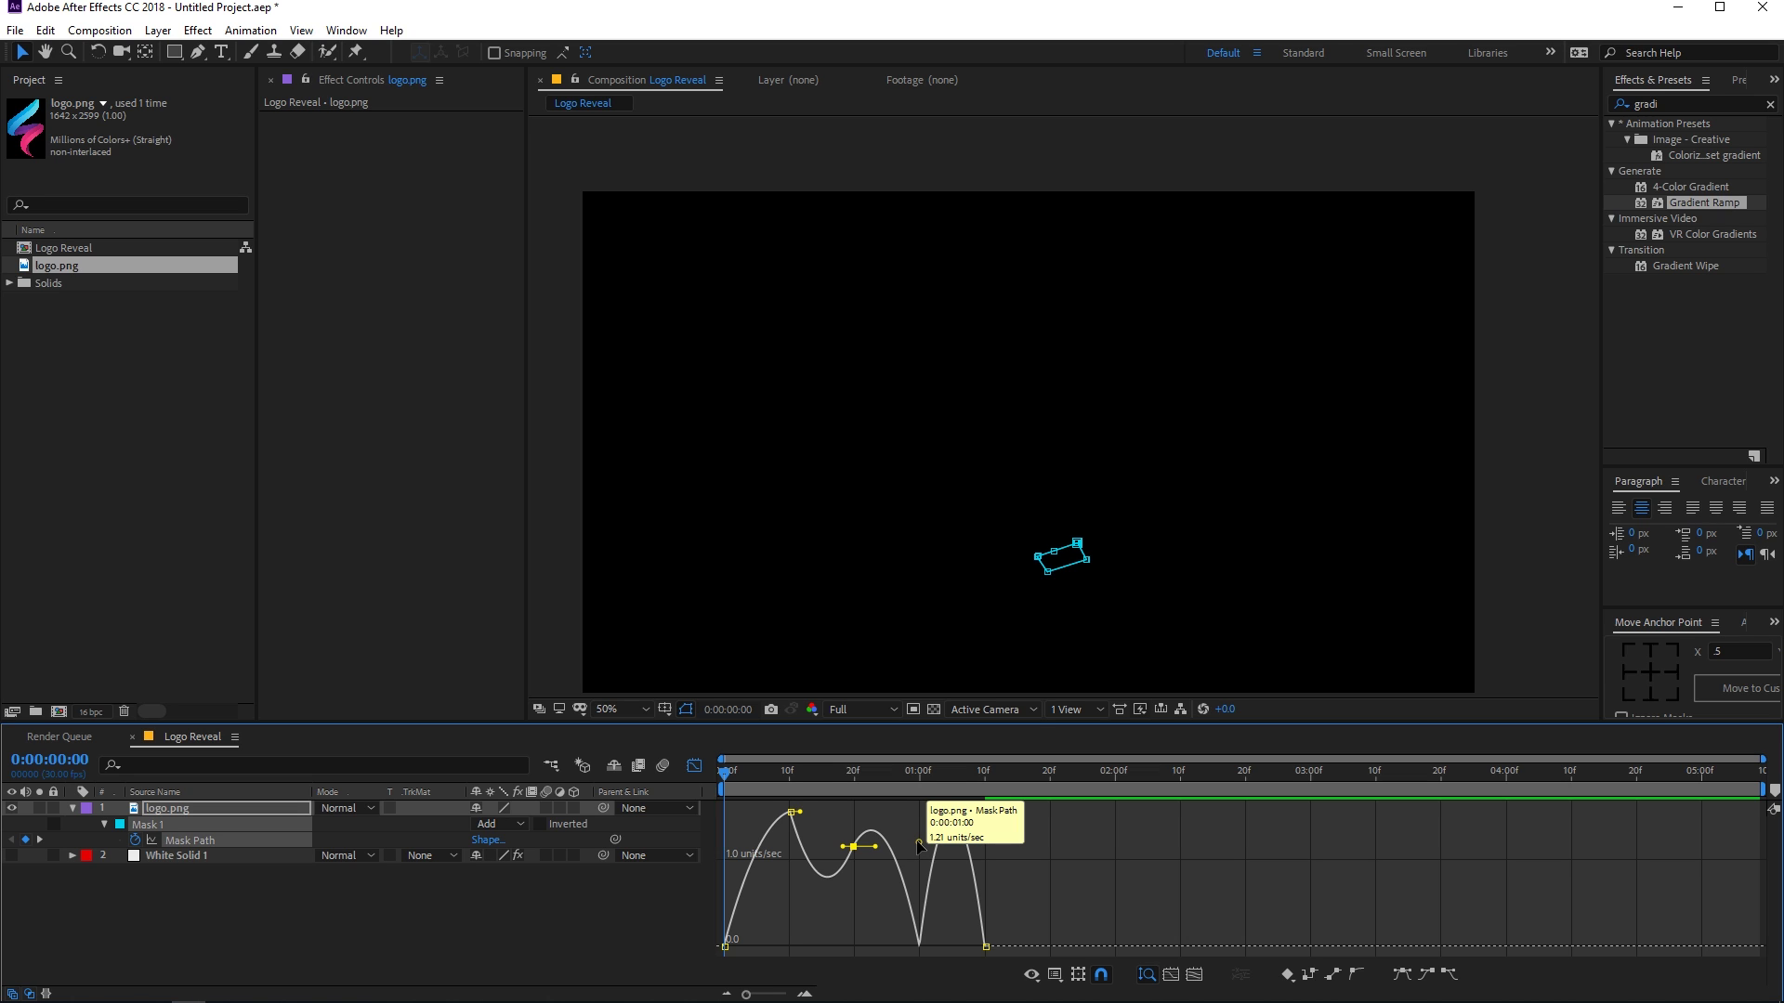
drag(918, 843, 921, 818)
click(1078, 860)
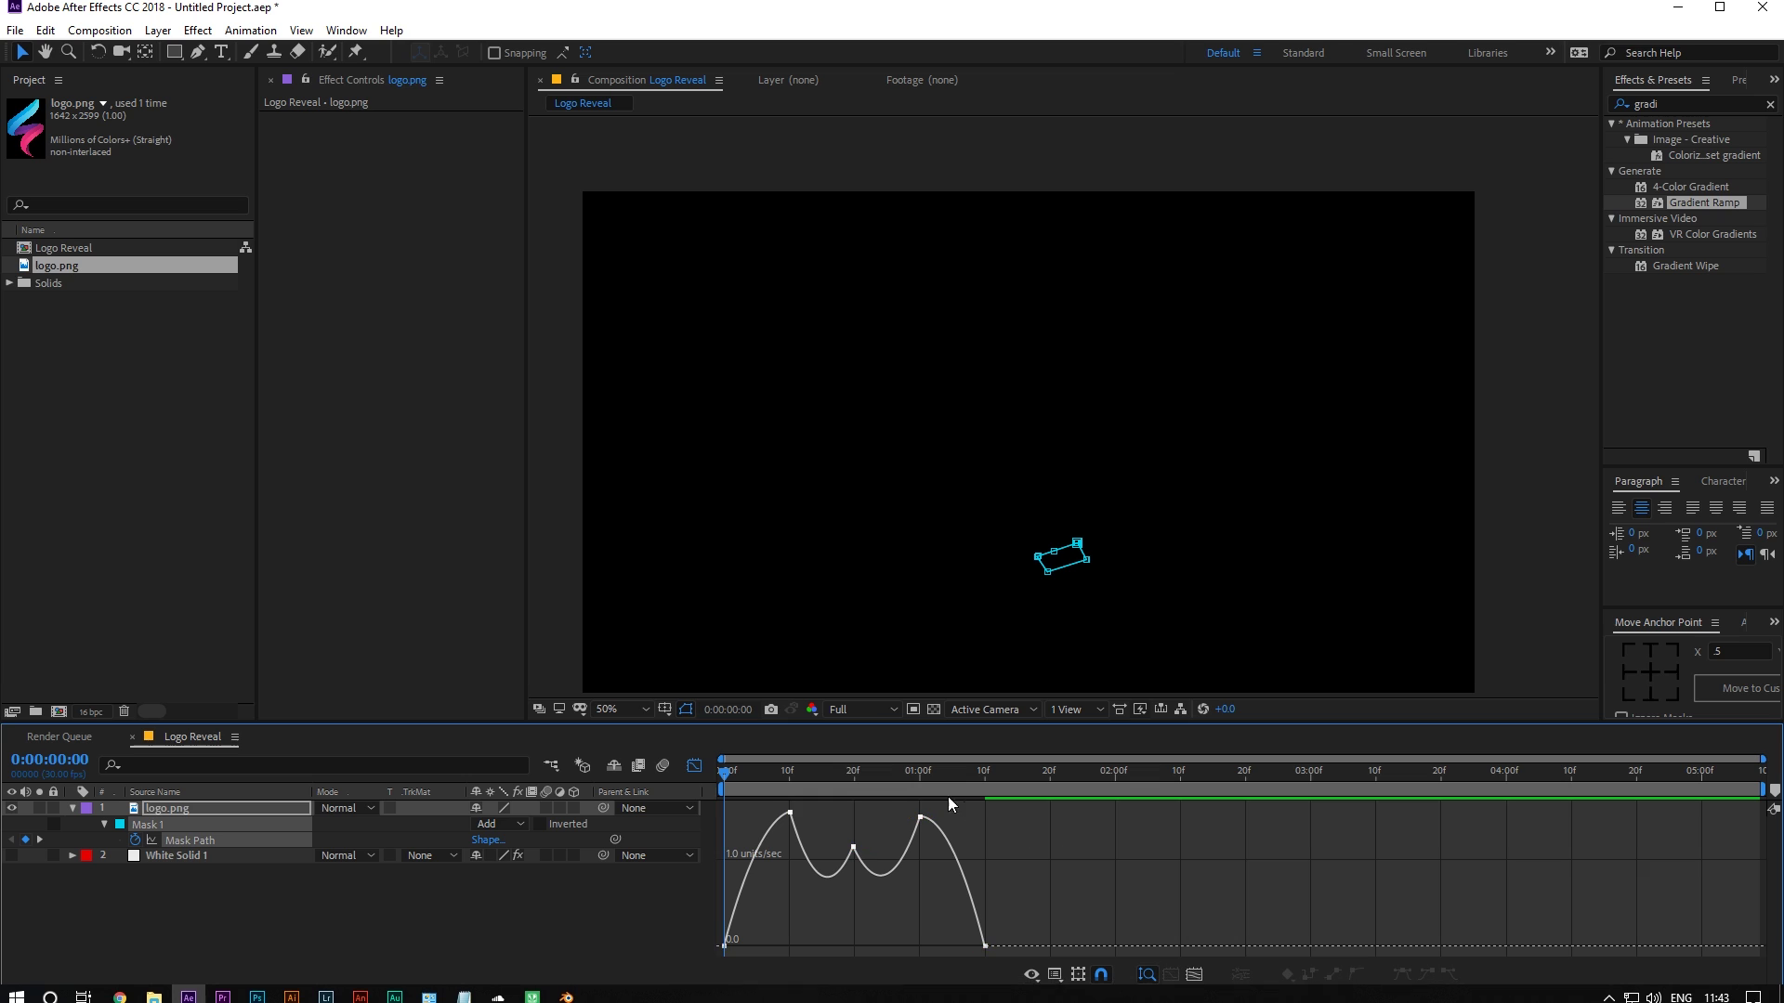
Preview the logo reveal with the smoothed speed curve and close the graph view
key(space)
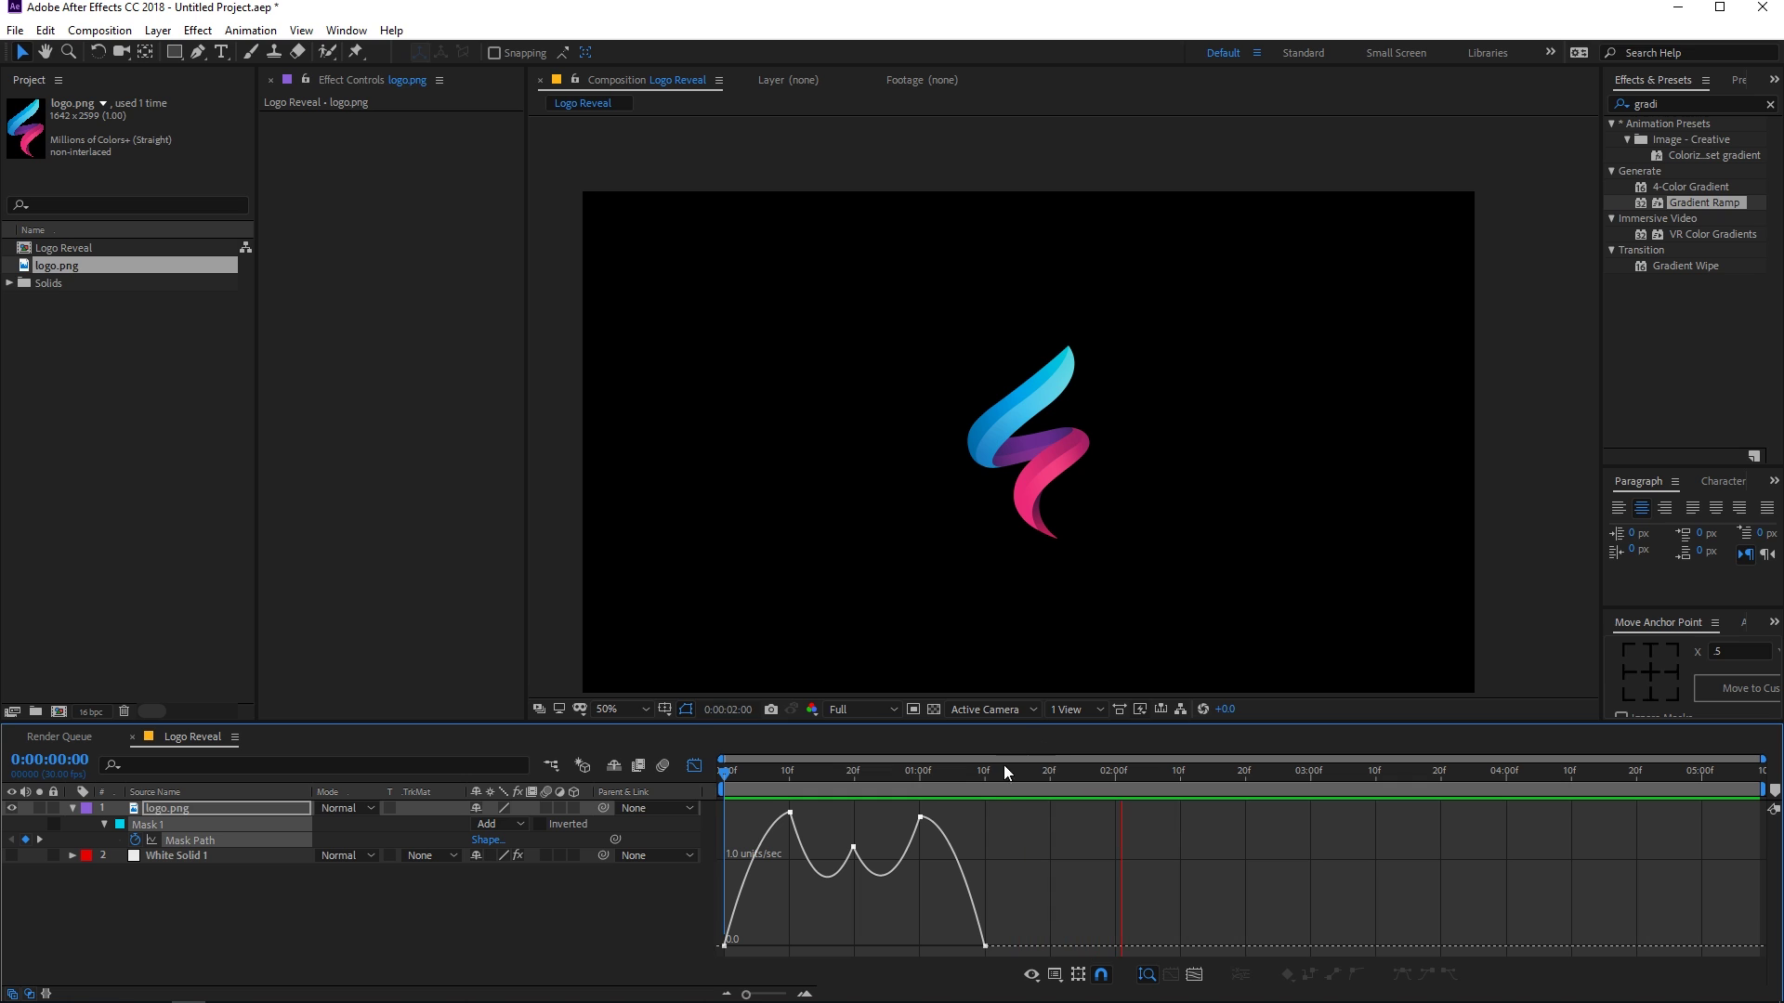
key(space)
click(728, 785)
key(space)
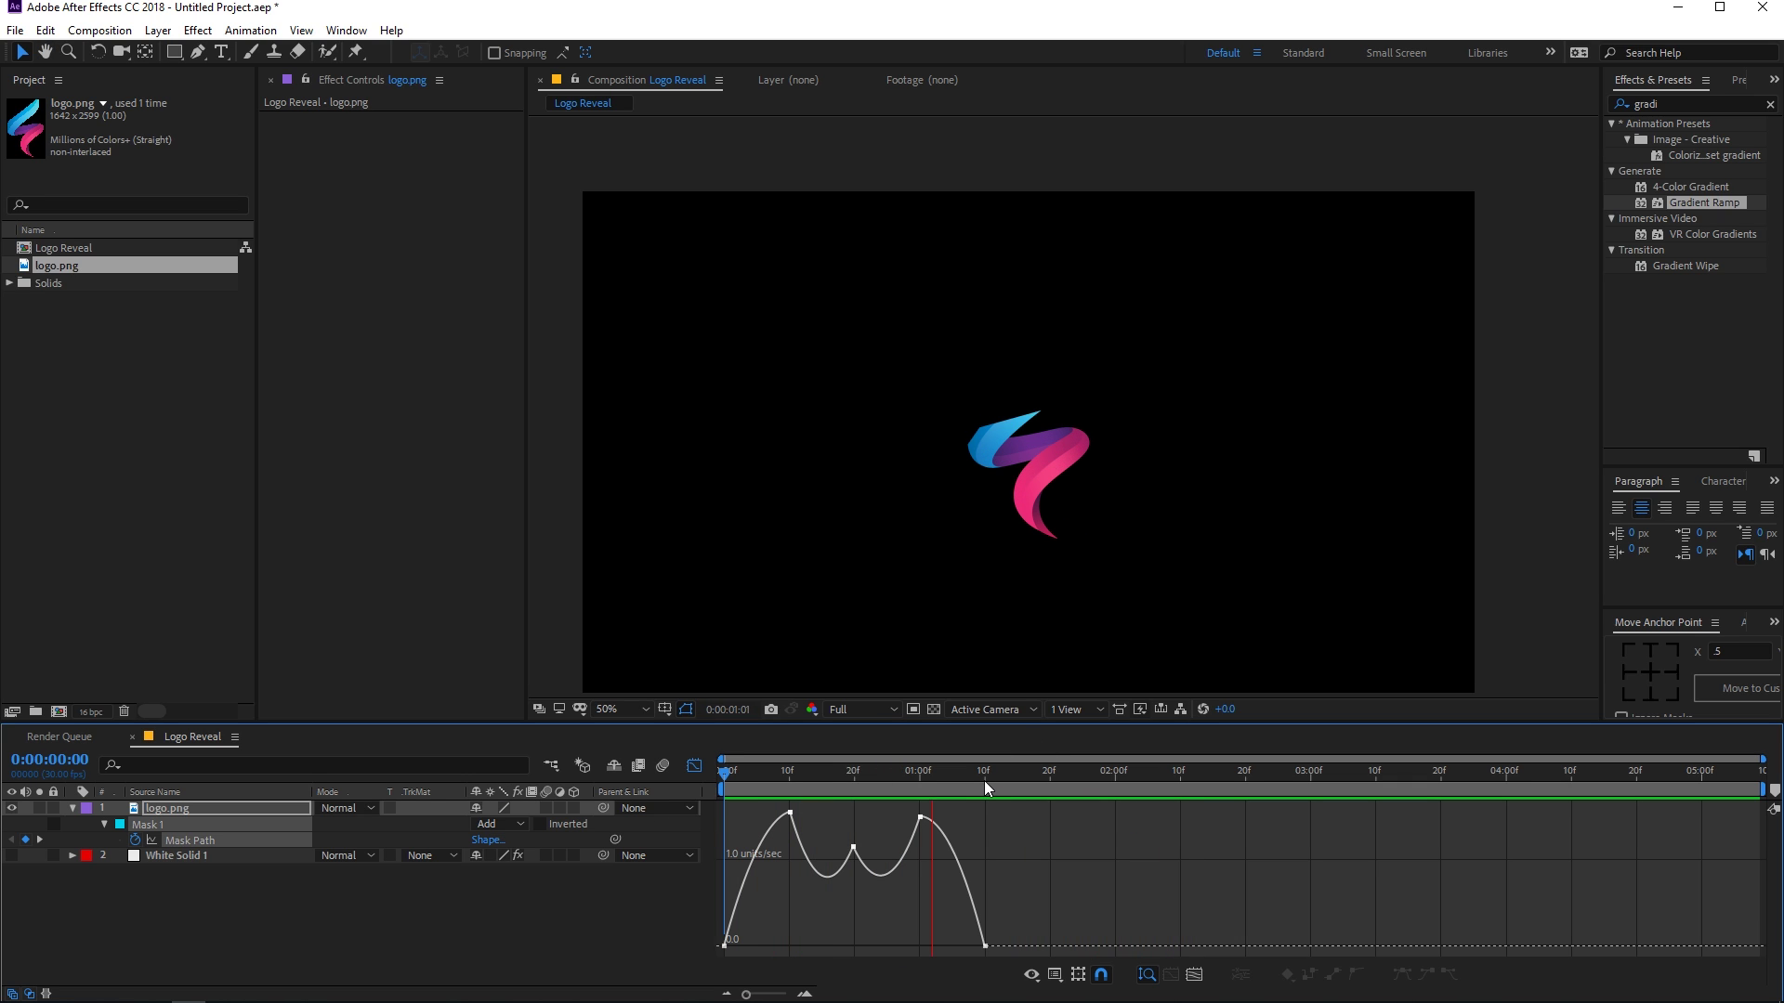
click(694, 766)
Collapse and duplicate the logo.png layer, and offset the upper copy to start at about 0:00:00:03
click(327, 936)
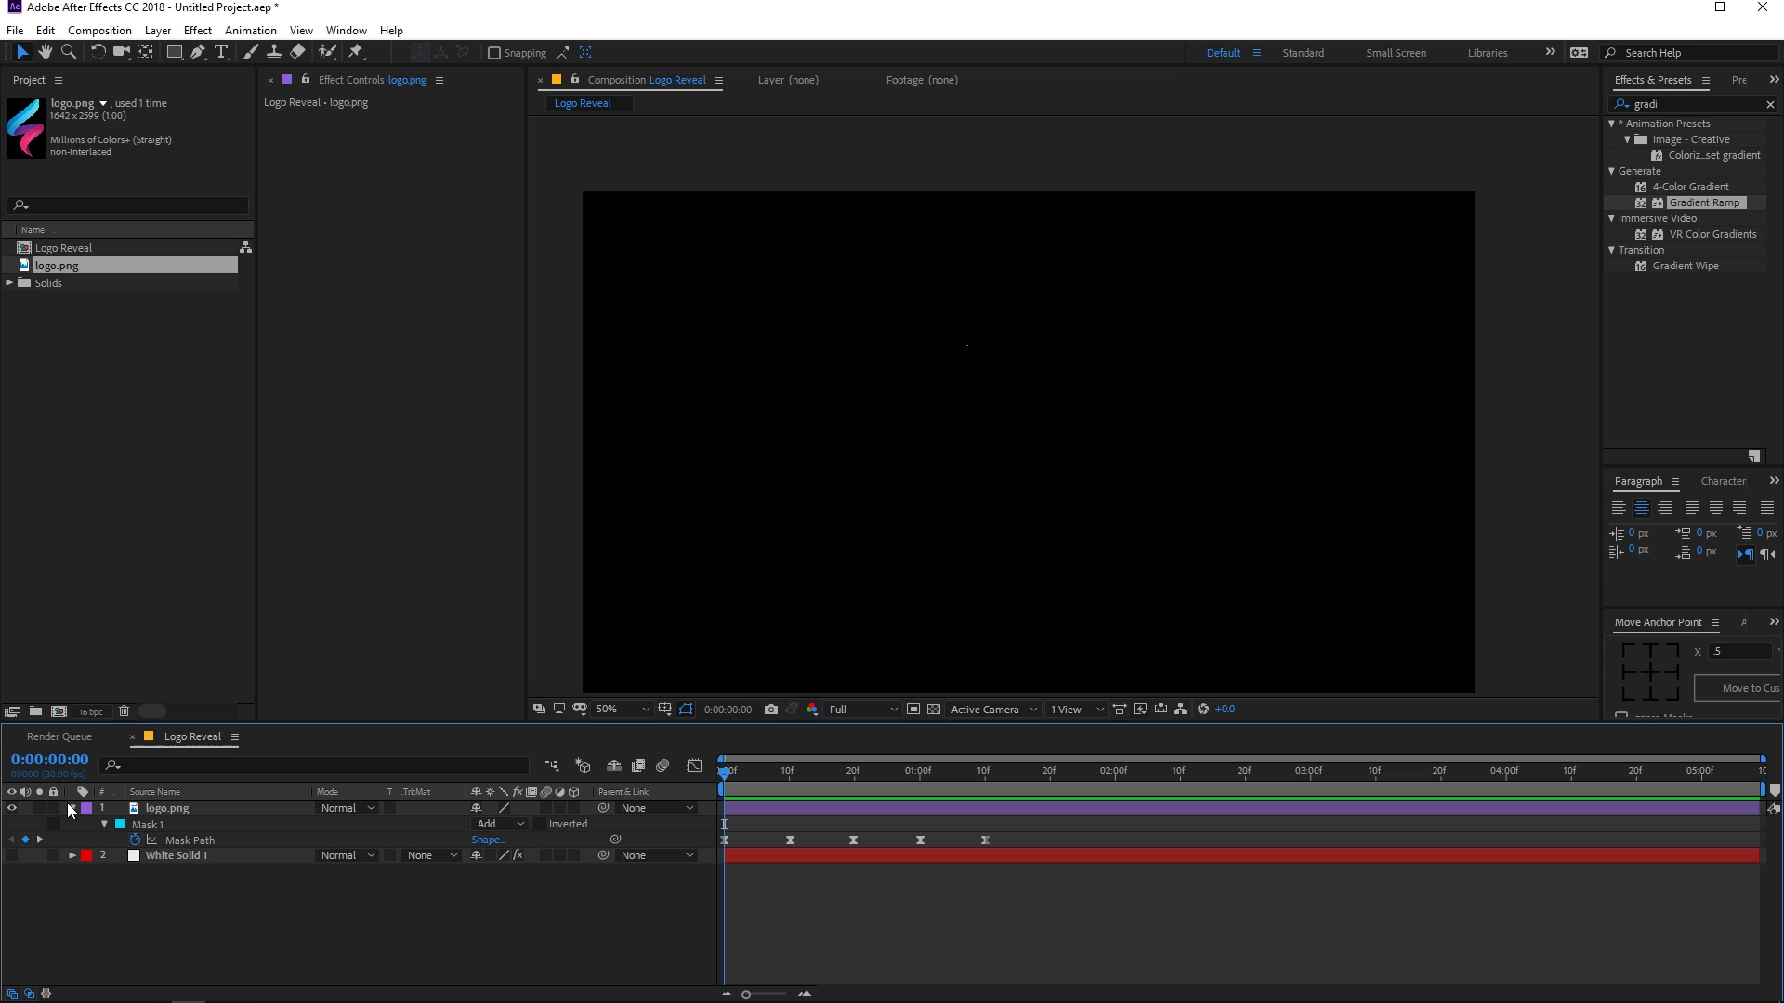
click(72, 808)
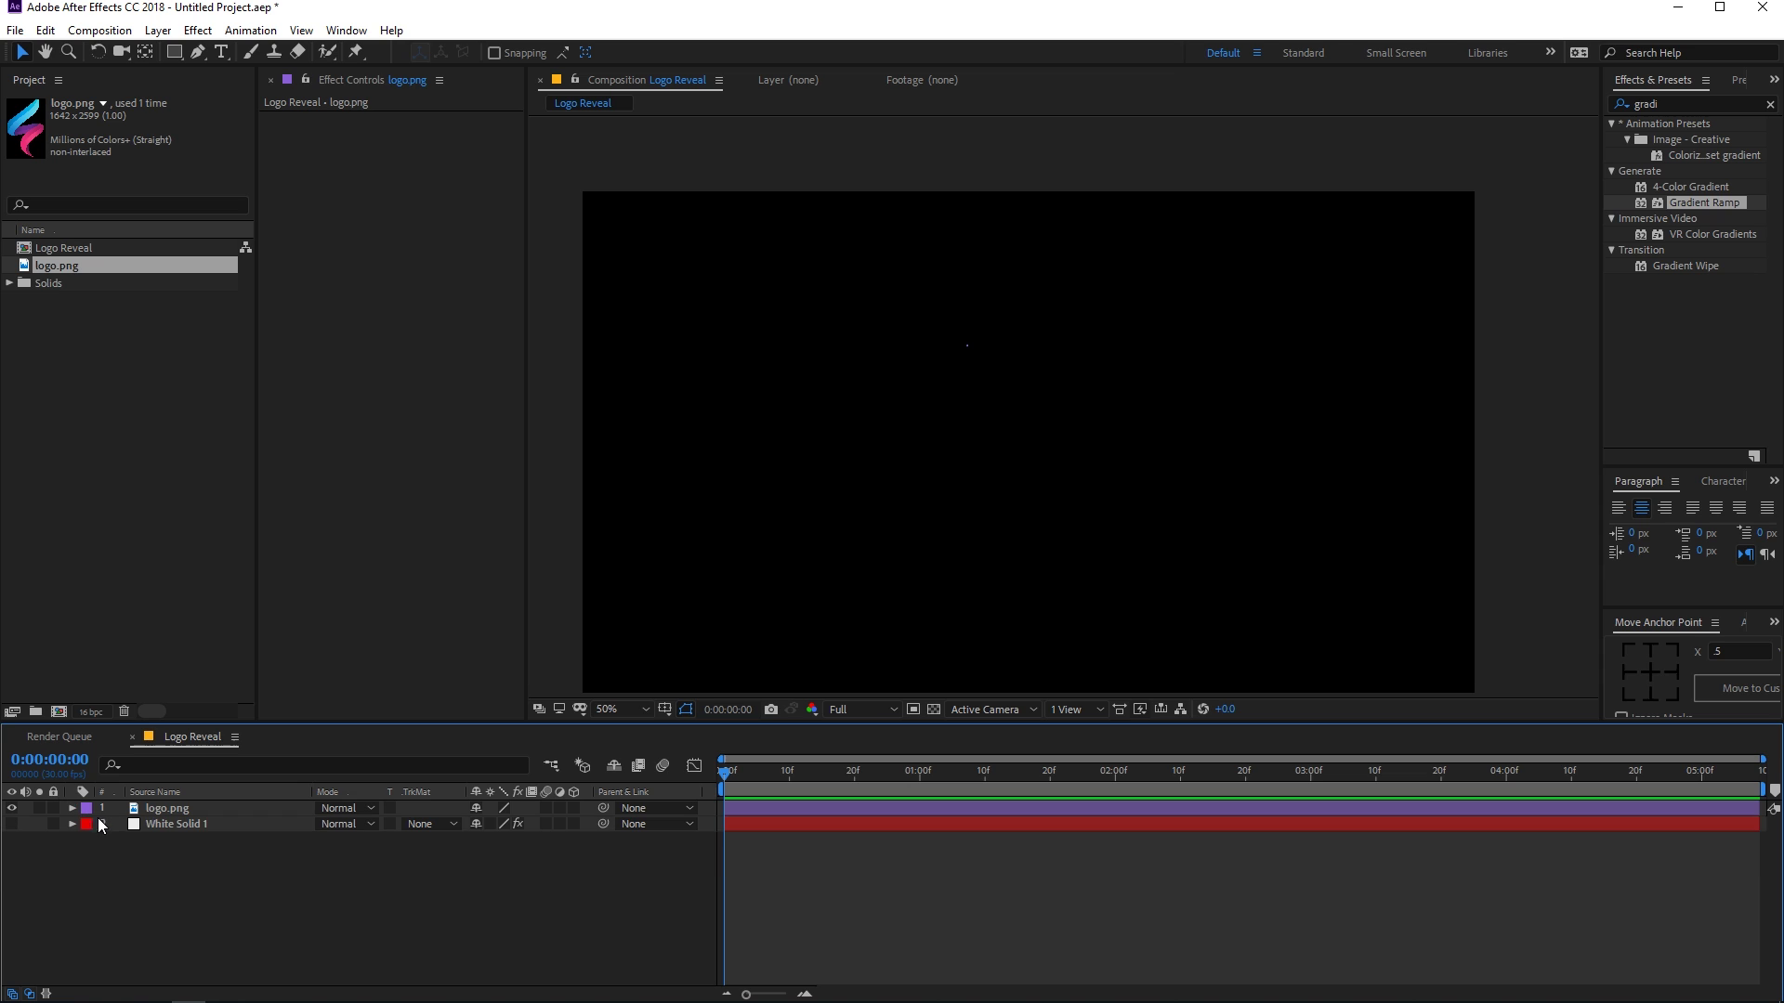
click(178, 806)
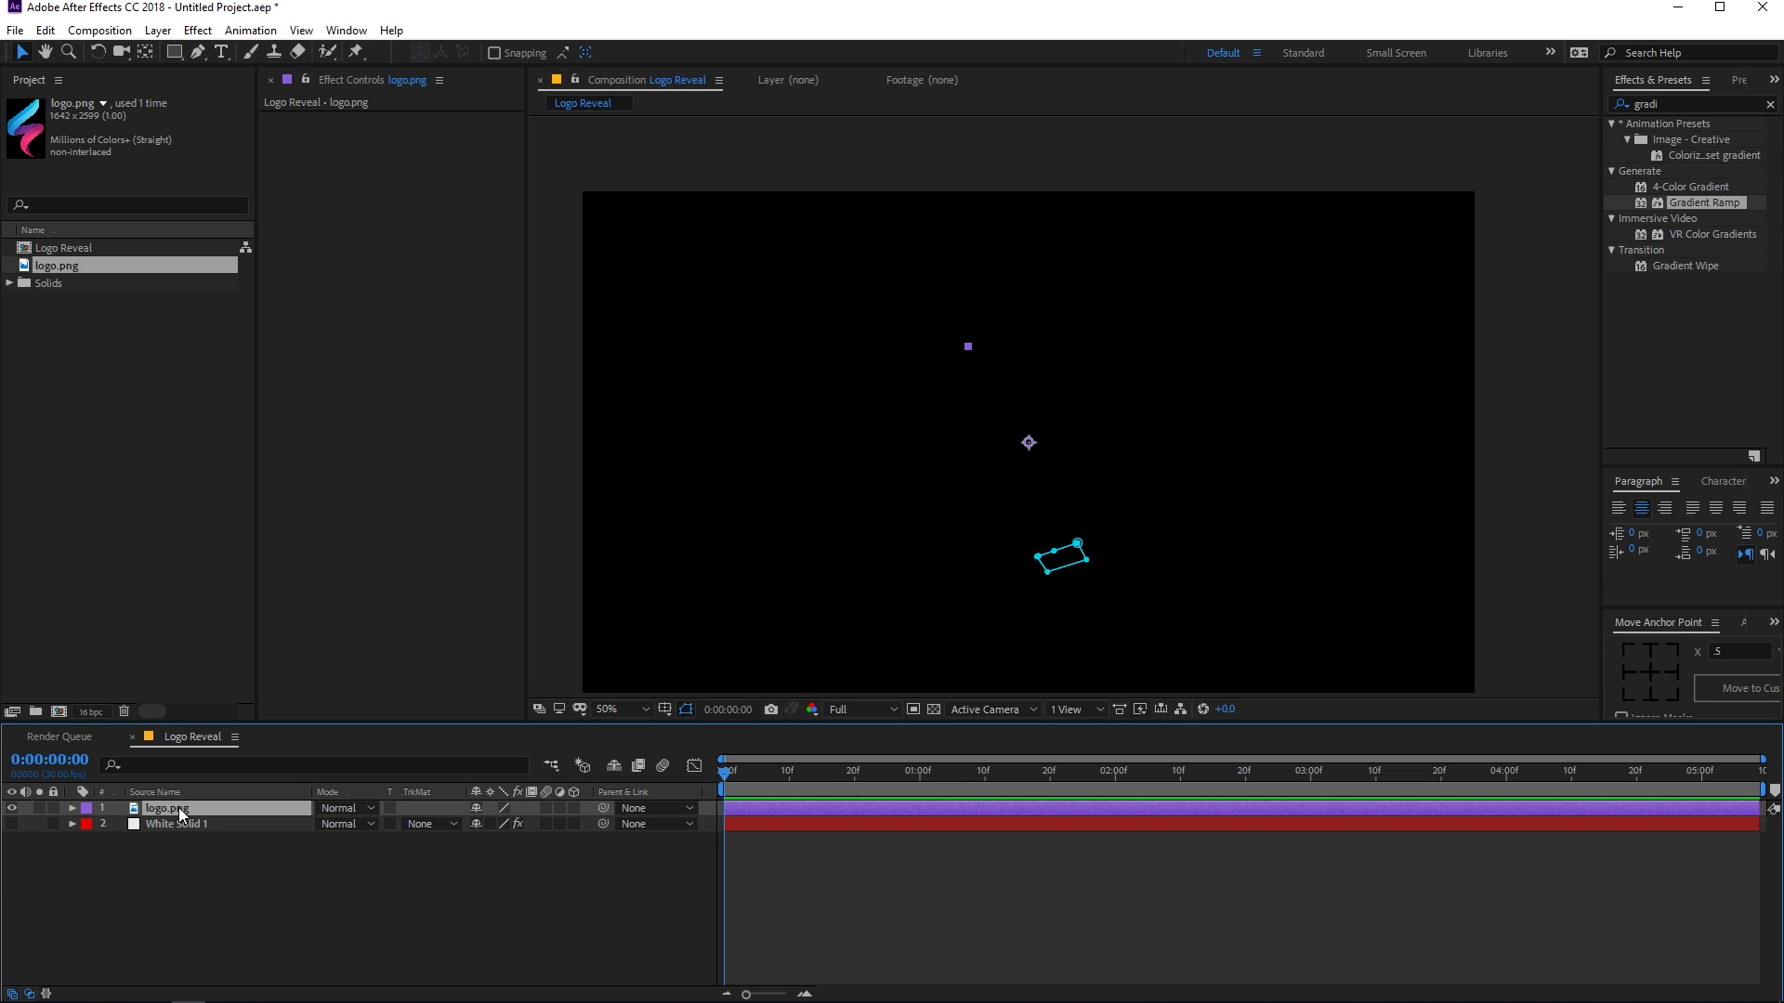
key(ctrl+d)
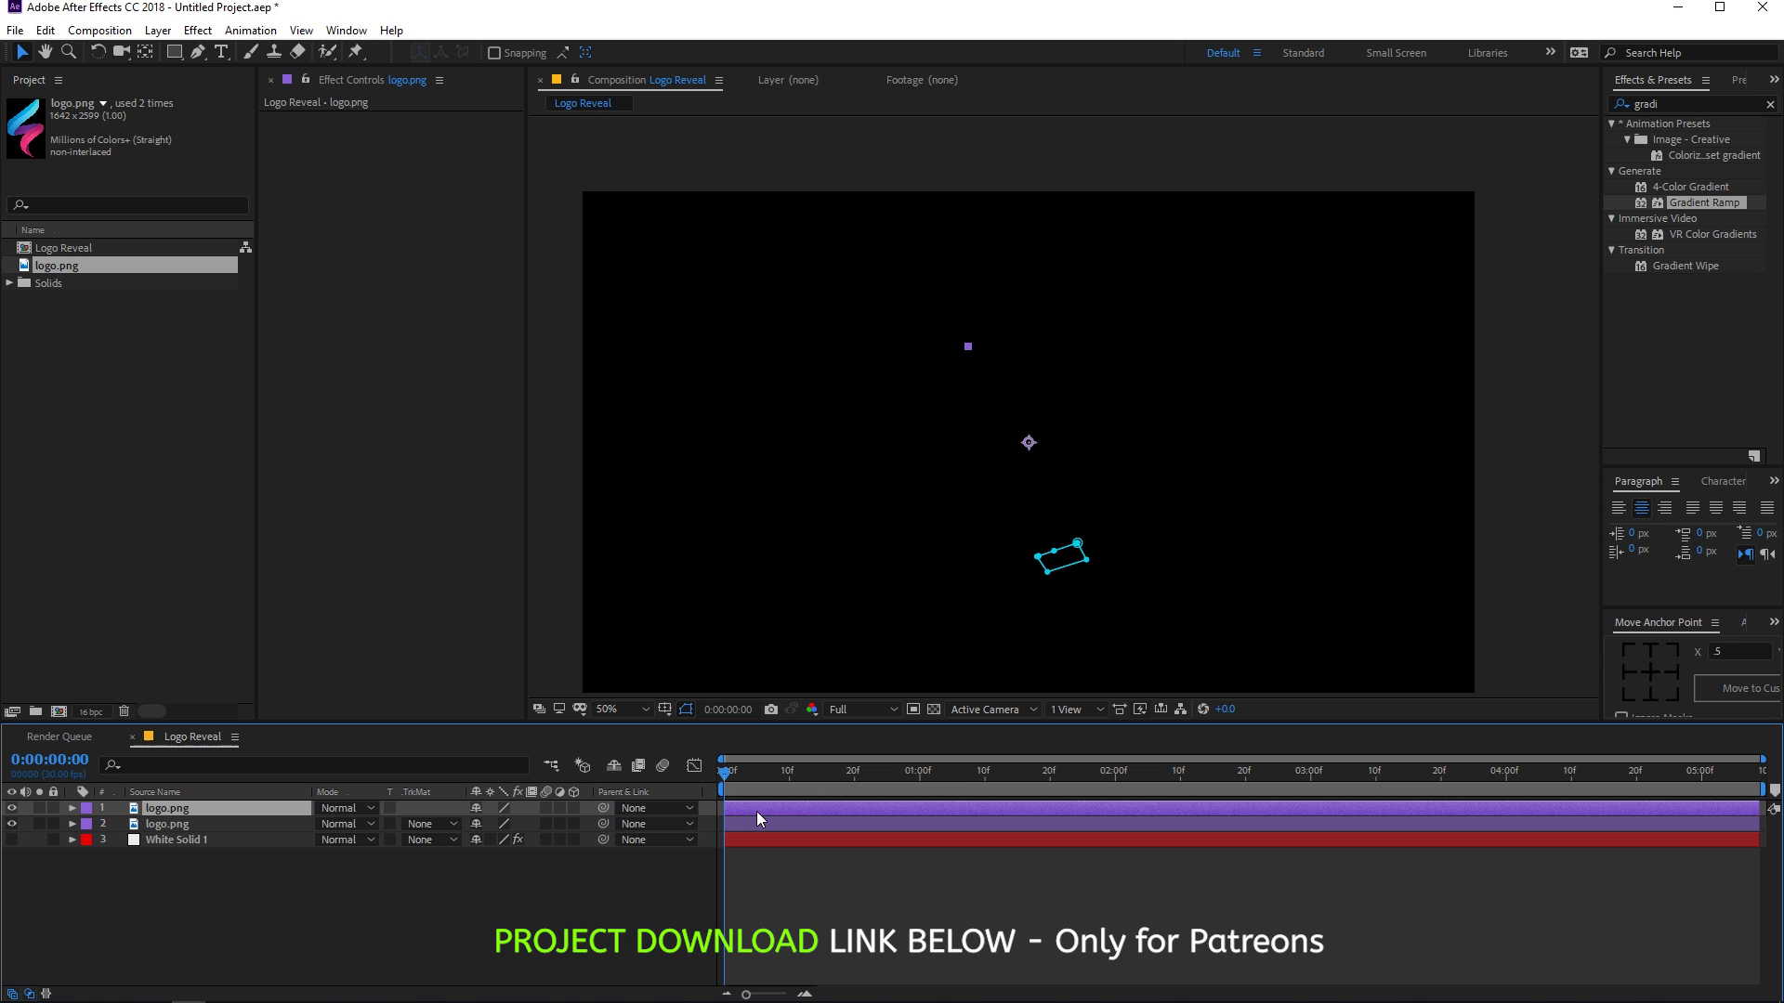
key(space)
drag(755, 808, 635, 783)
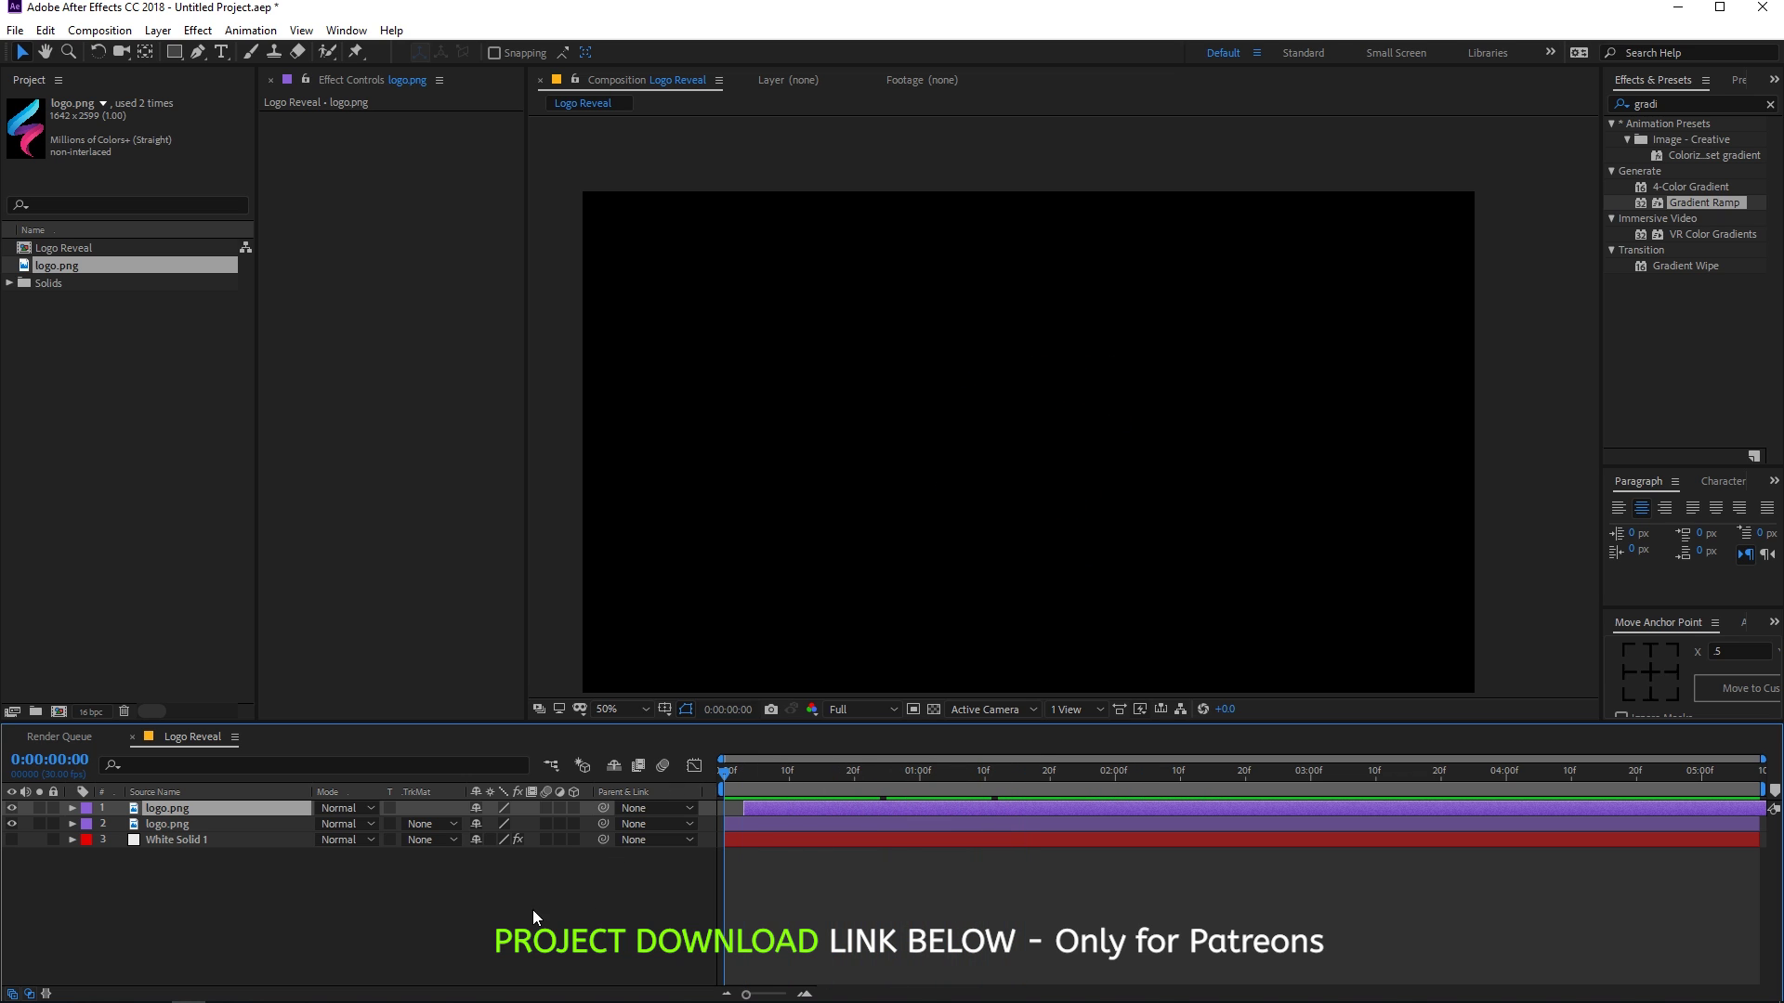
Find the Fill effect and apply it to the lower logo.png layer
click(179, 823)
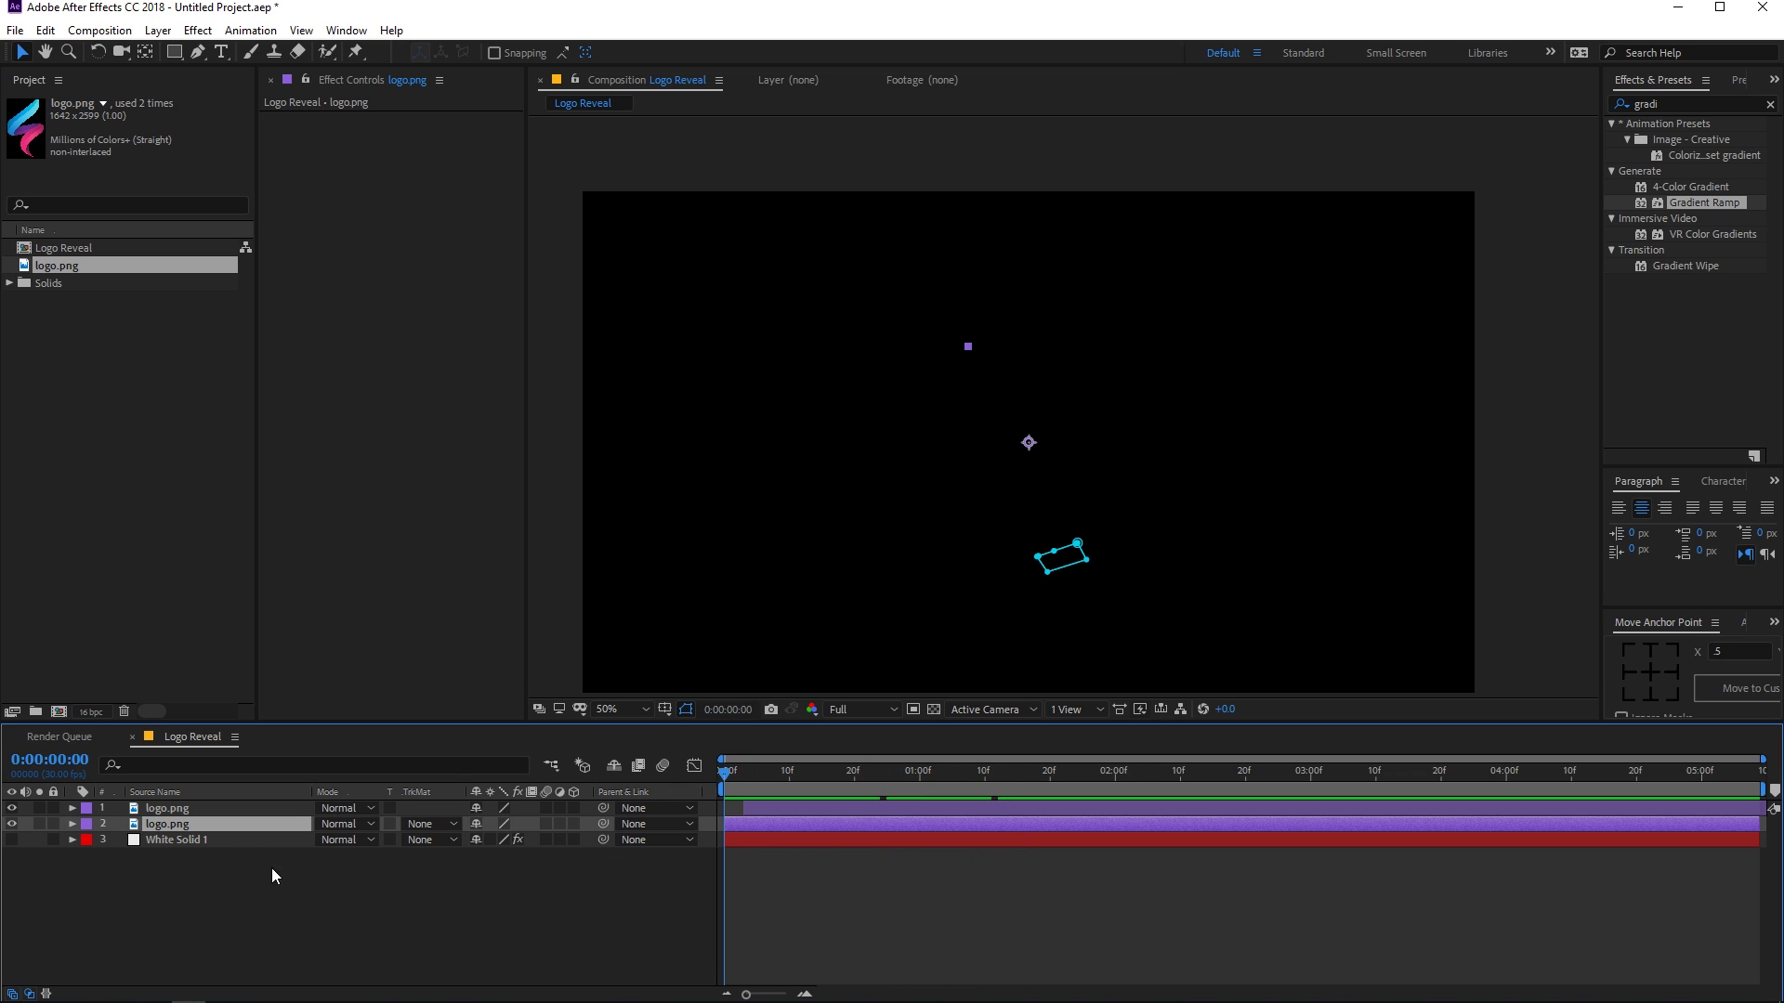
click(1700, 104)
text(glow)
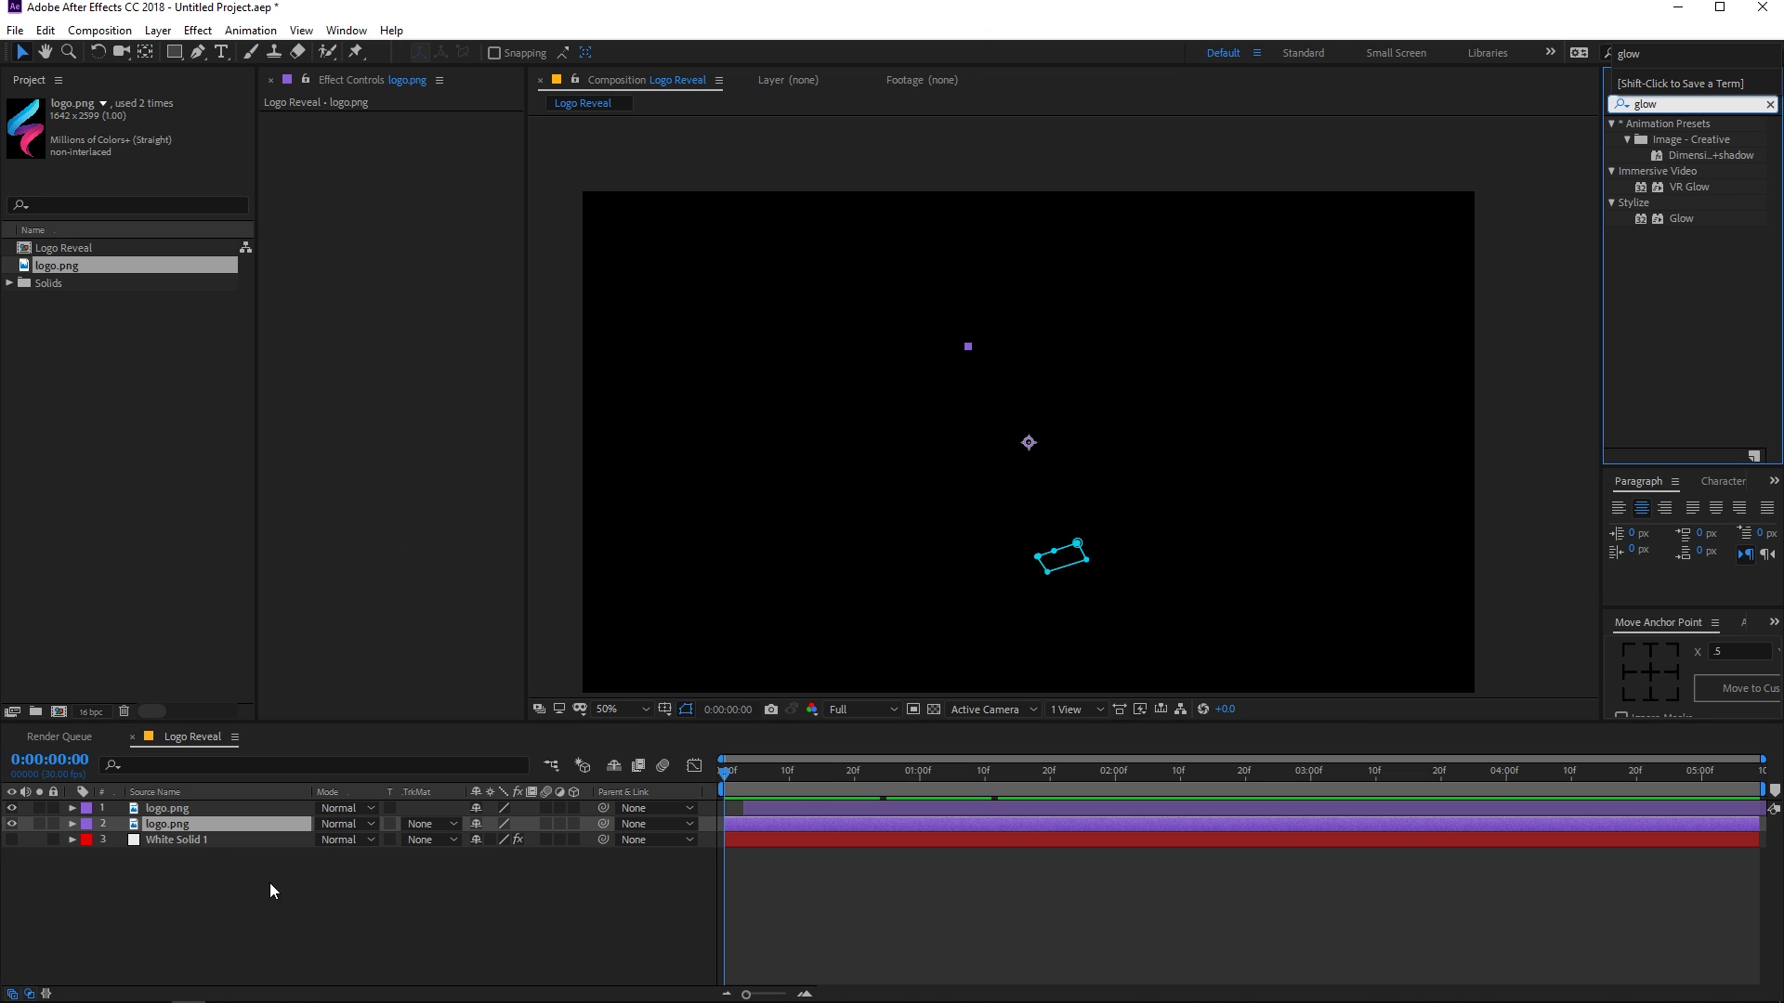
click(165, 828)
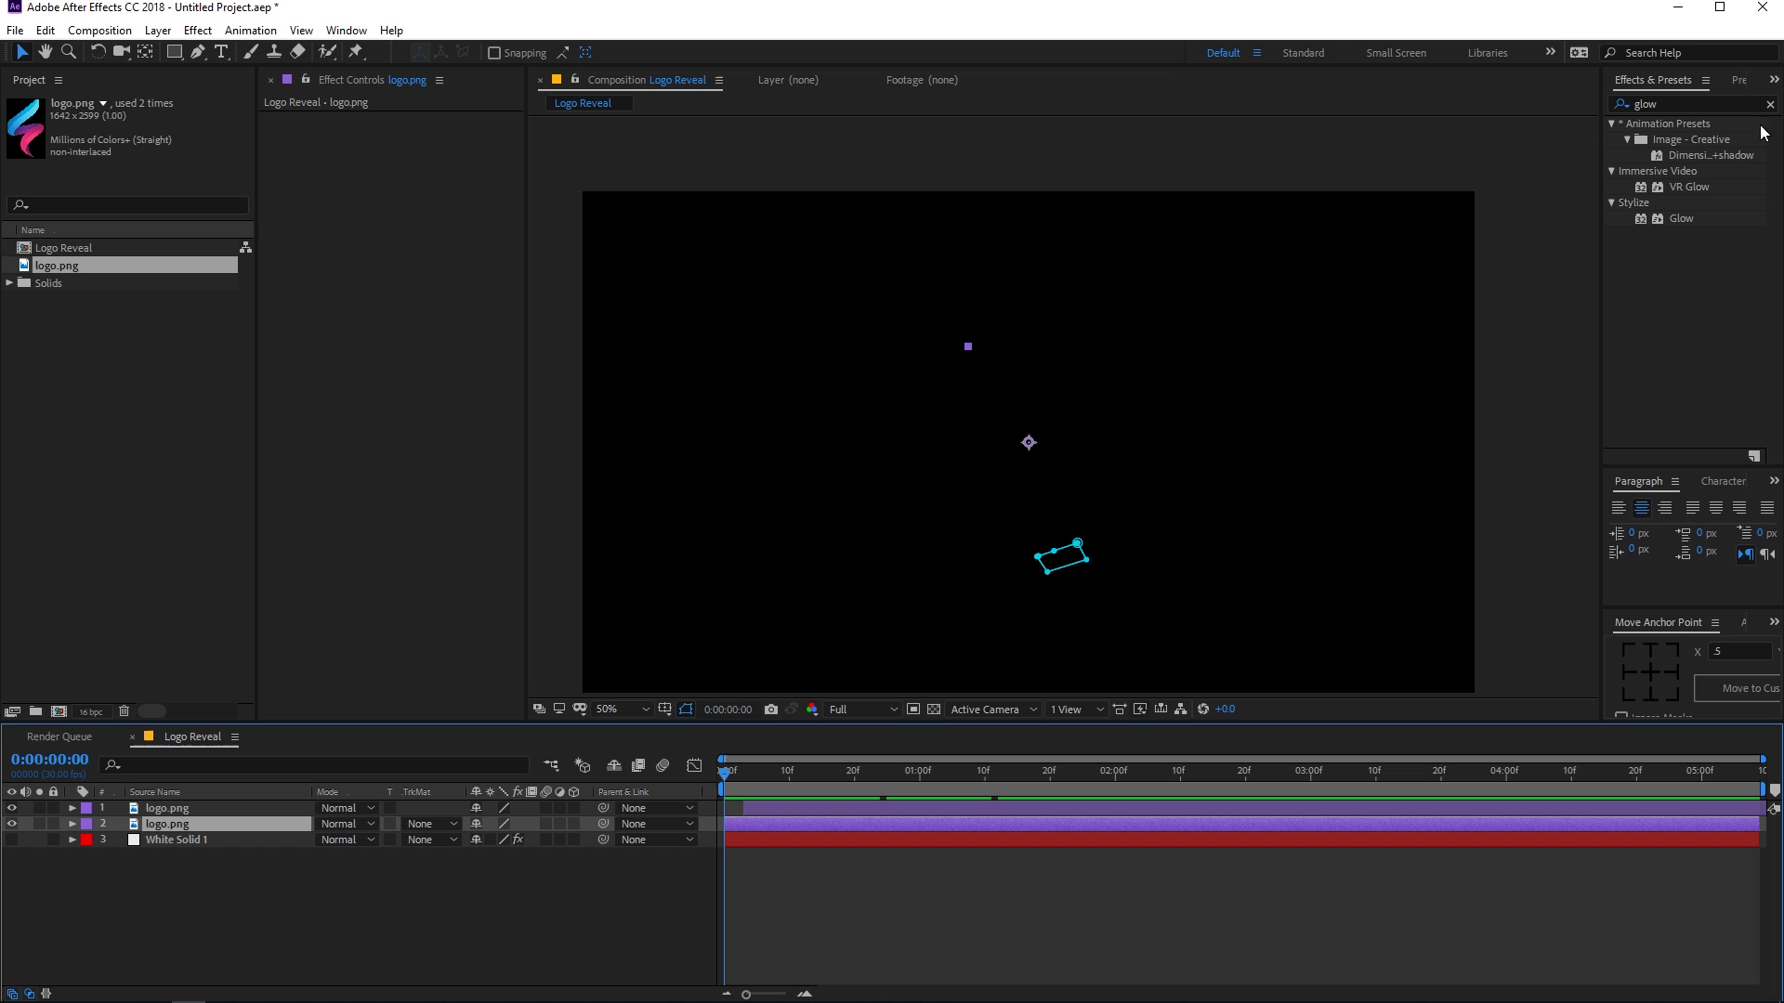
click(1677, 109)
text(fill)
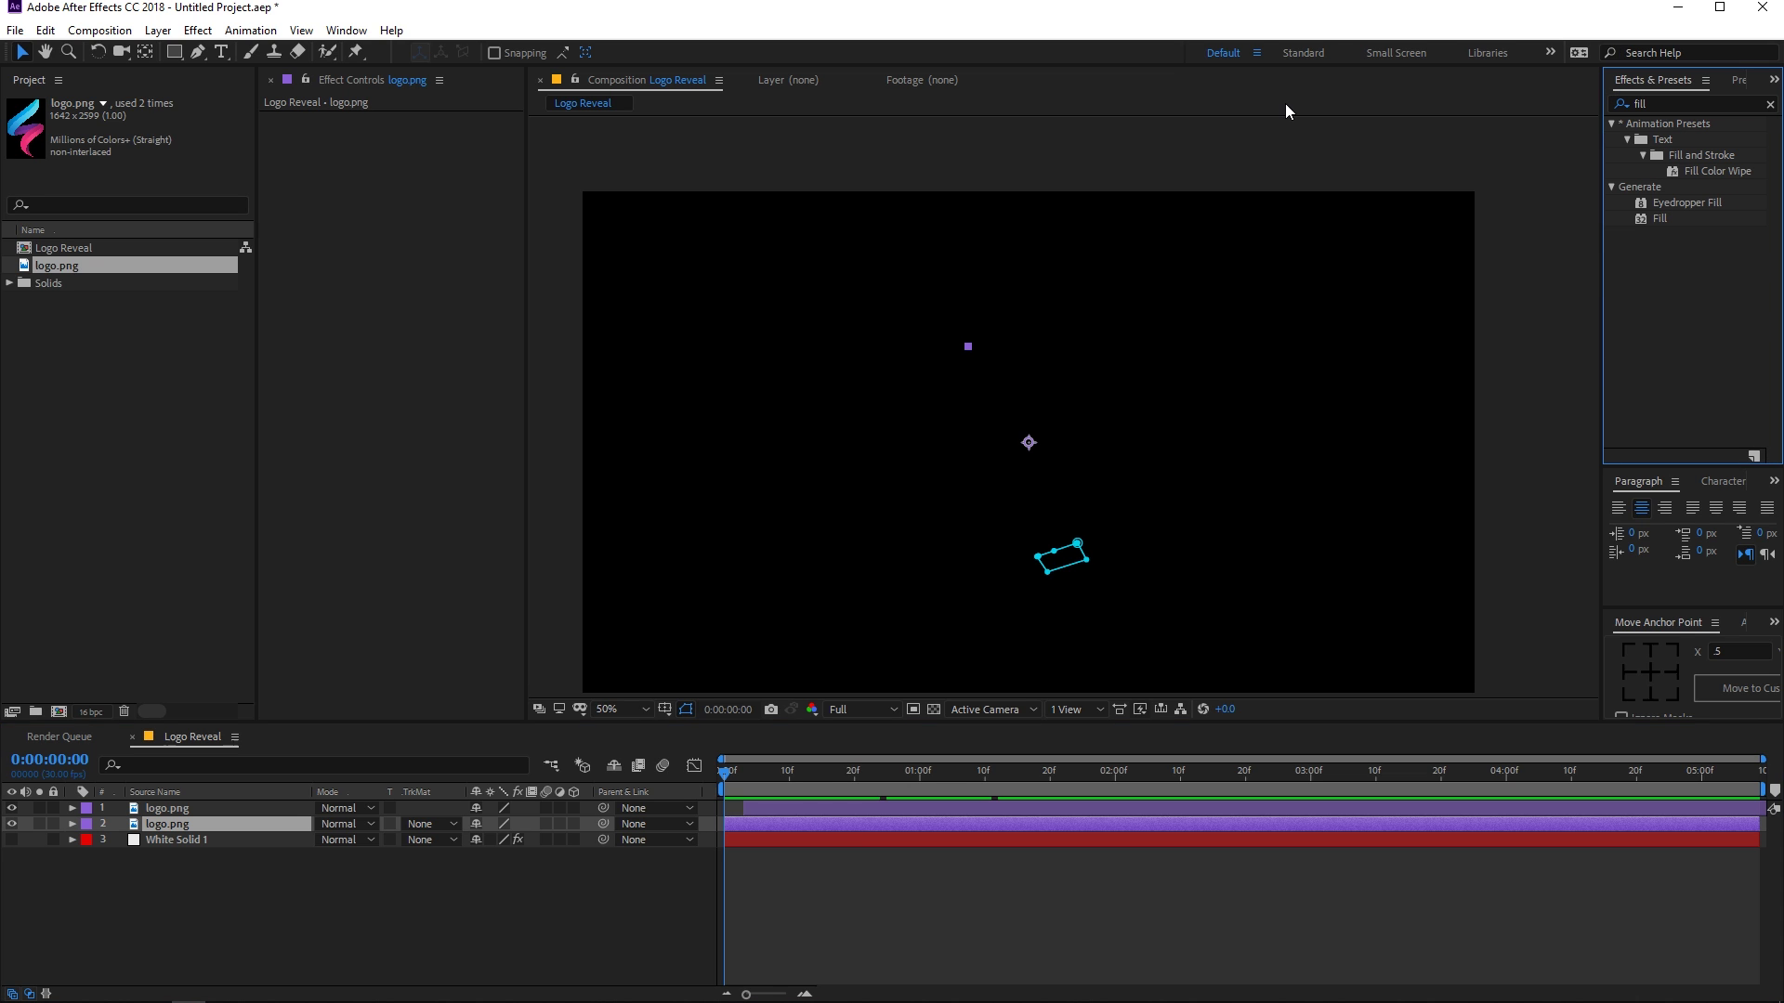
drag(1664, 221, 235, 834)
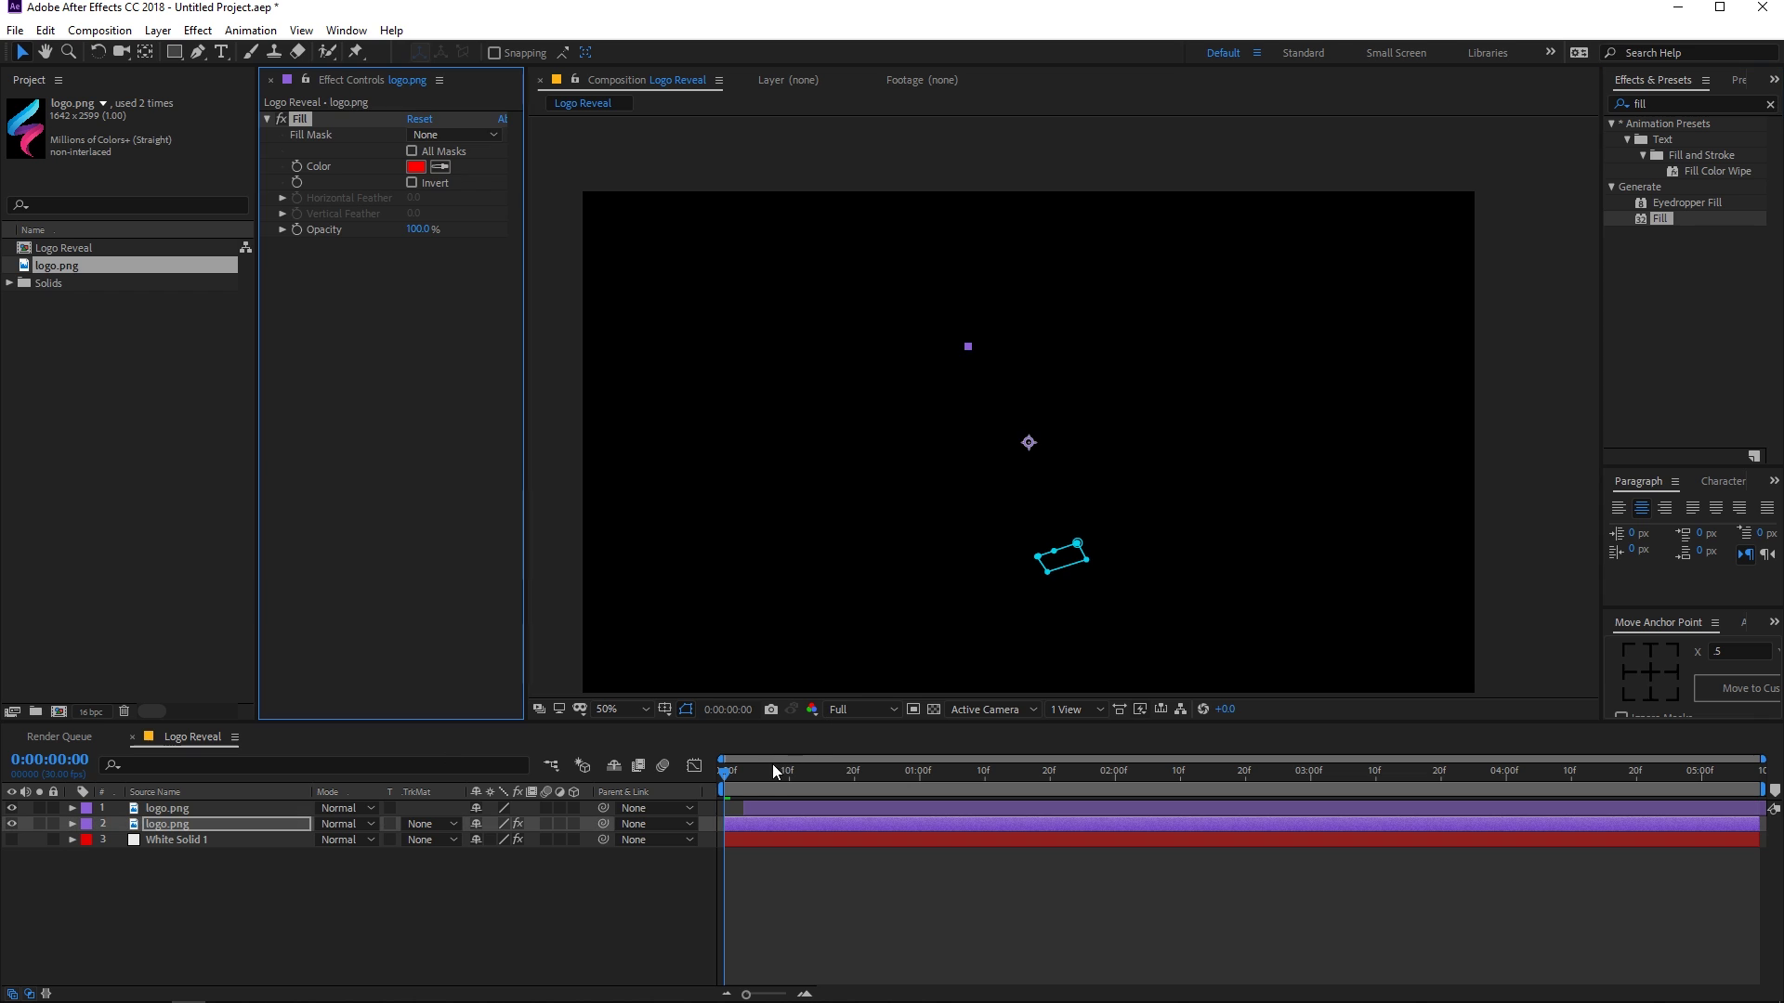
Set the Fill color on the lower logo.png layer to white (FFFFFF) and scrub back through the reveal
drag(772, 764, 836, 777)
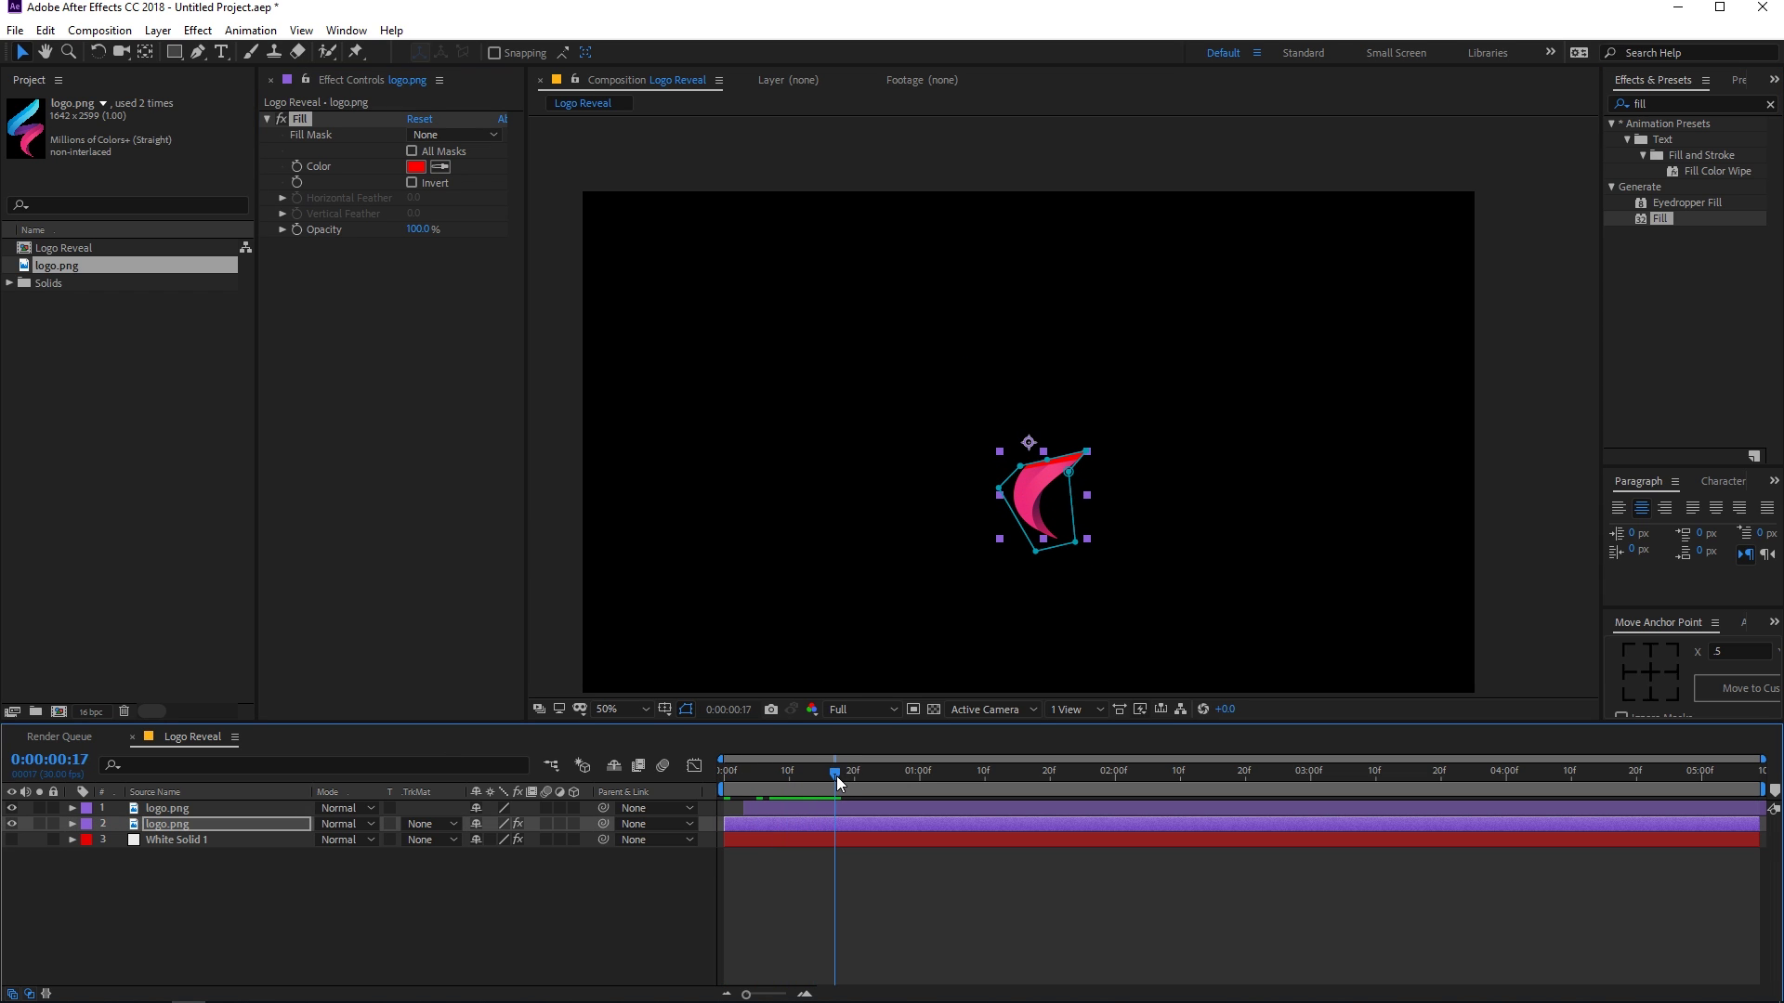
click(415, 166)
drag(242, 485, 2, 318)
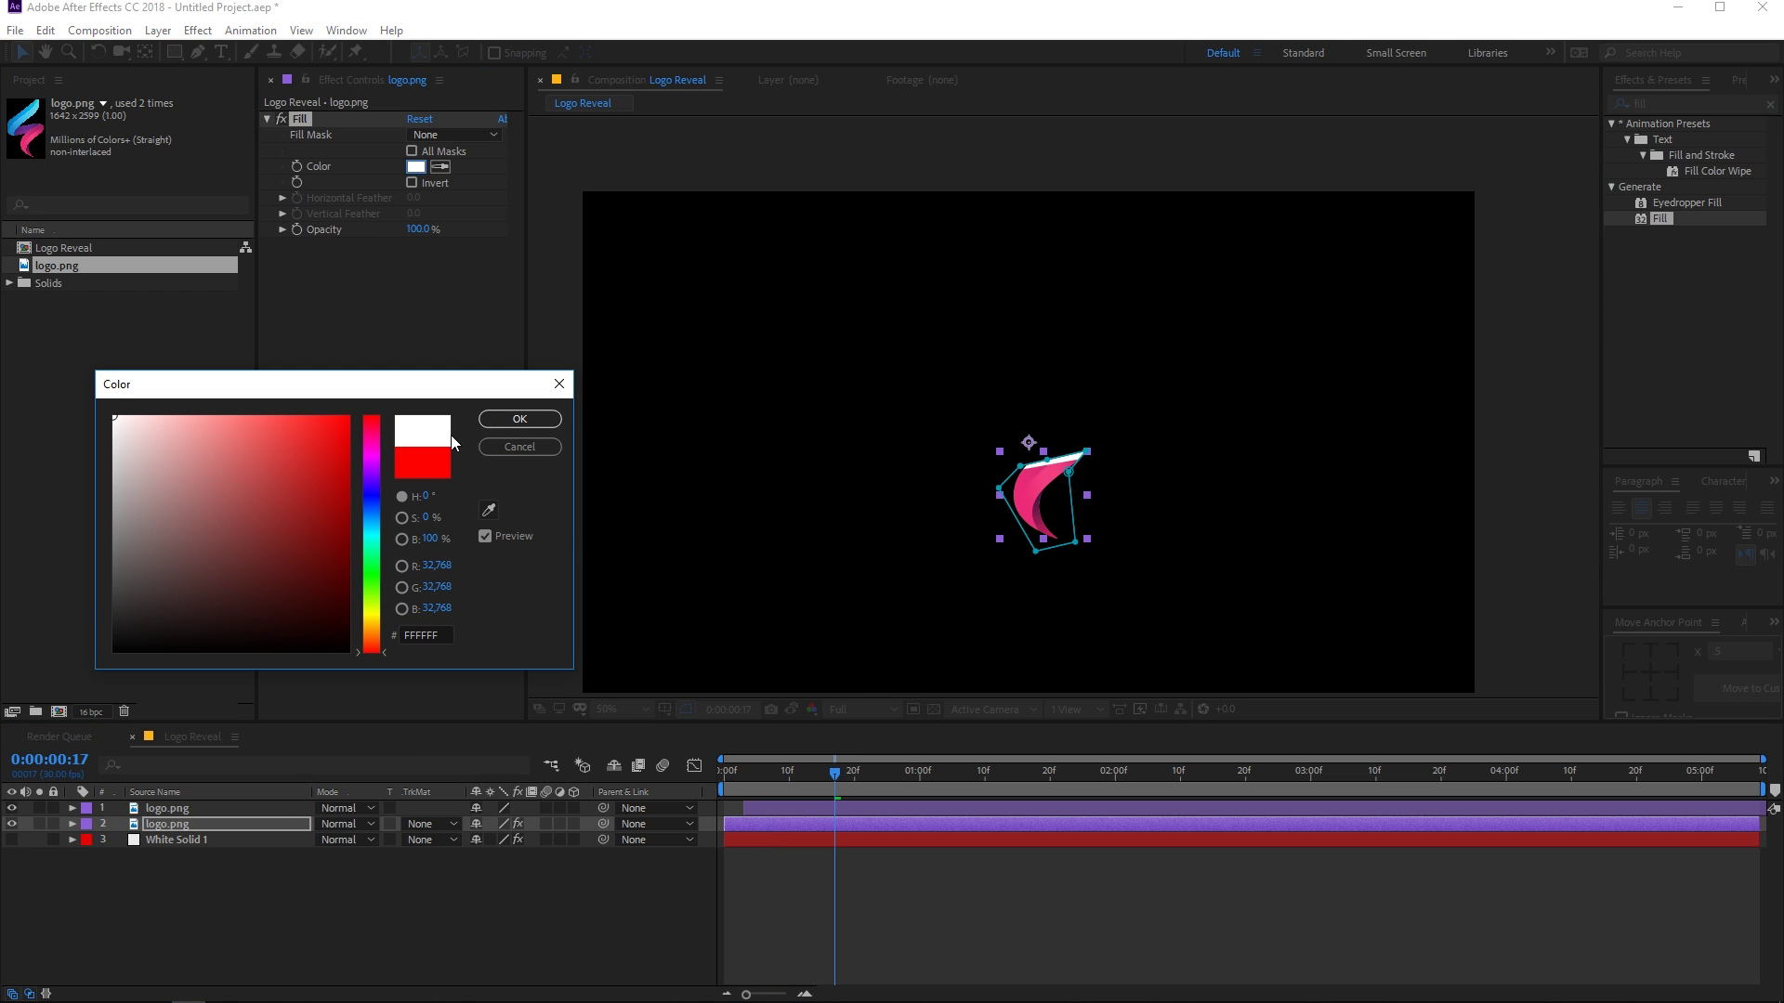
click(553, 419)
click(900, 890)
drag(836, 788, 731, 767)
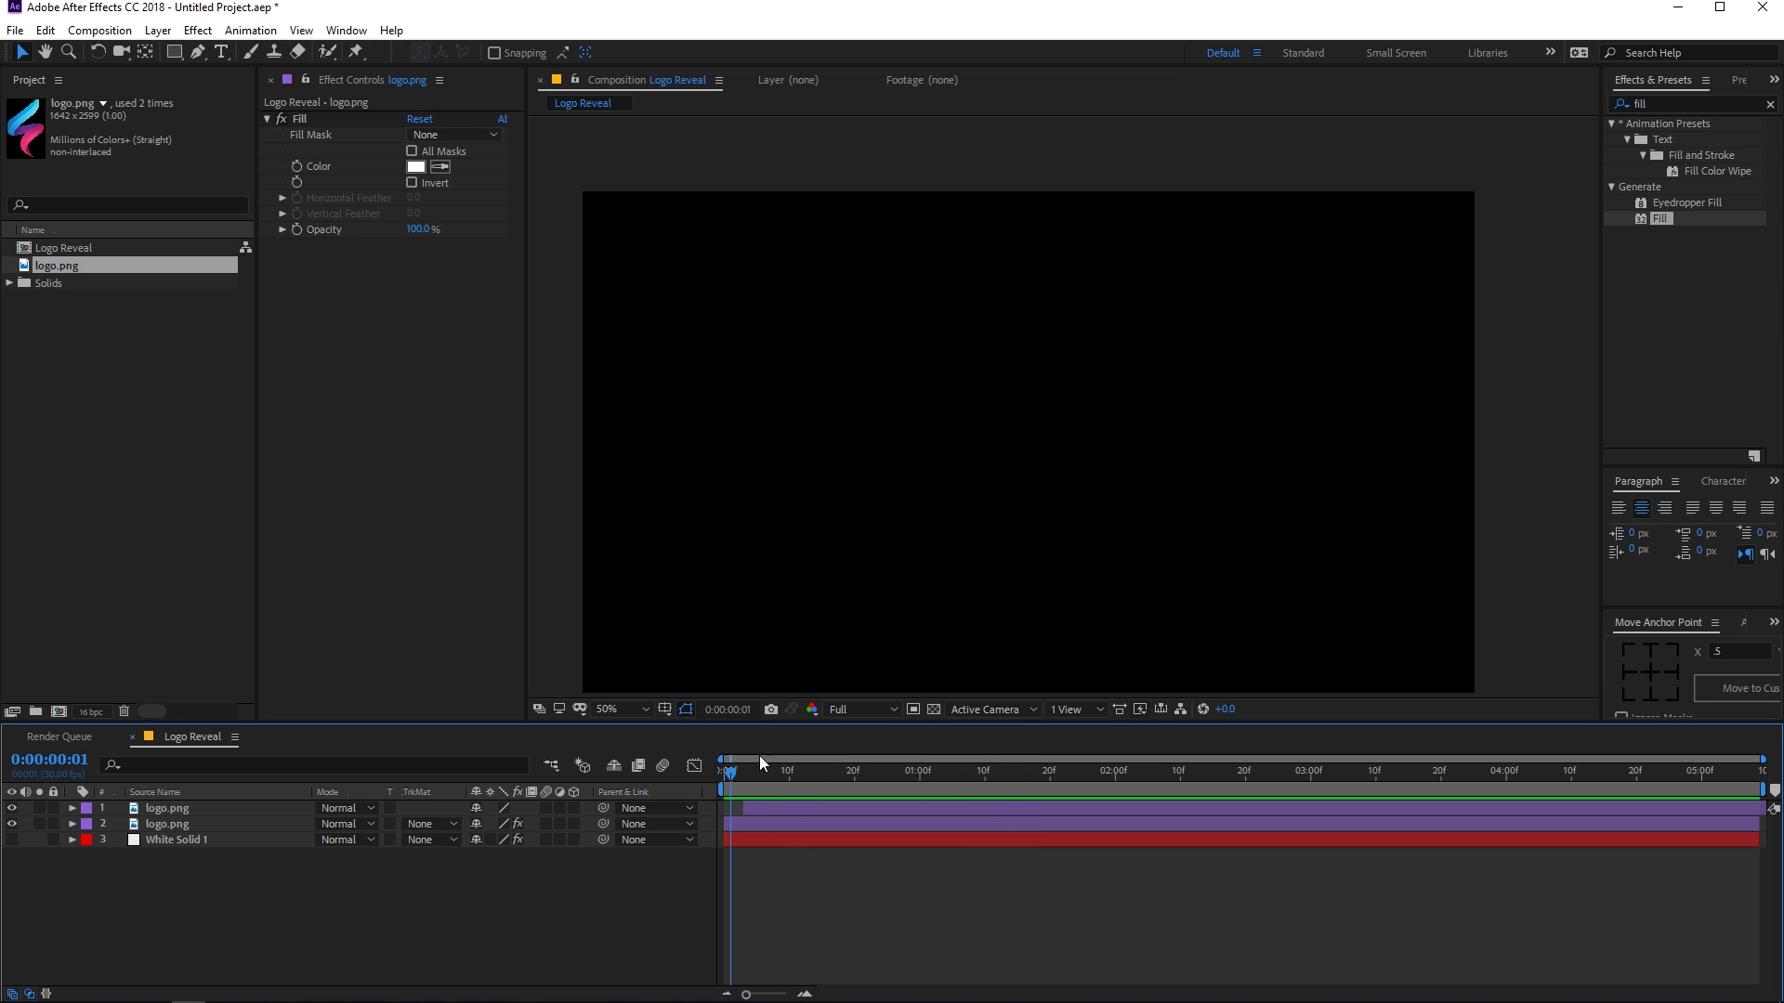
Apply the Glow effect to the lower logo.png layer and set its Glow Radius to 600
click(1716, 105)
text(glow)
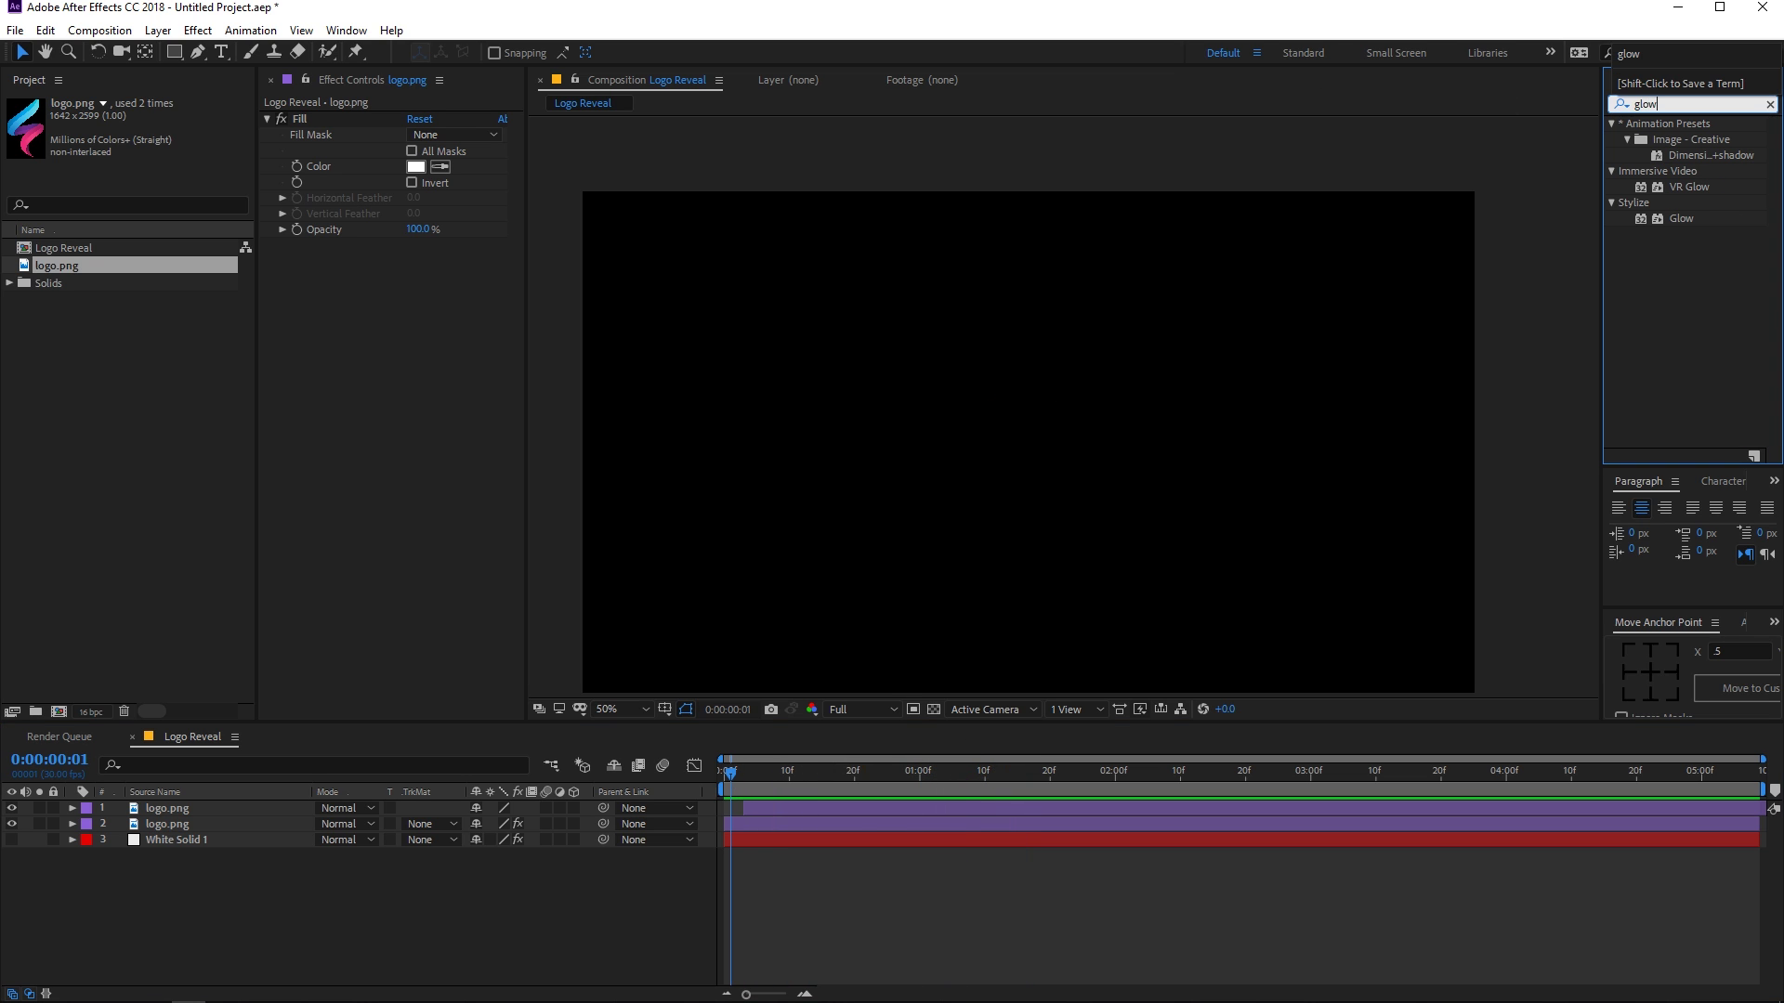
drag(1681, 218, 339, 290)
drag(730, 772, 797, 772)
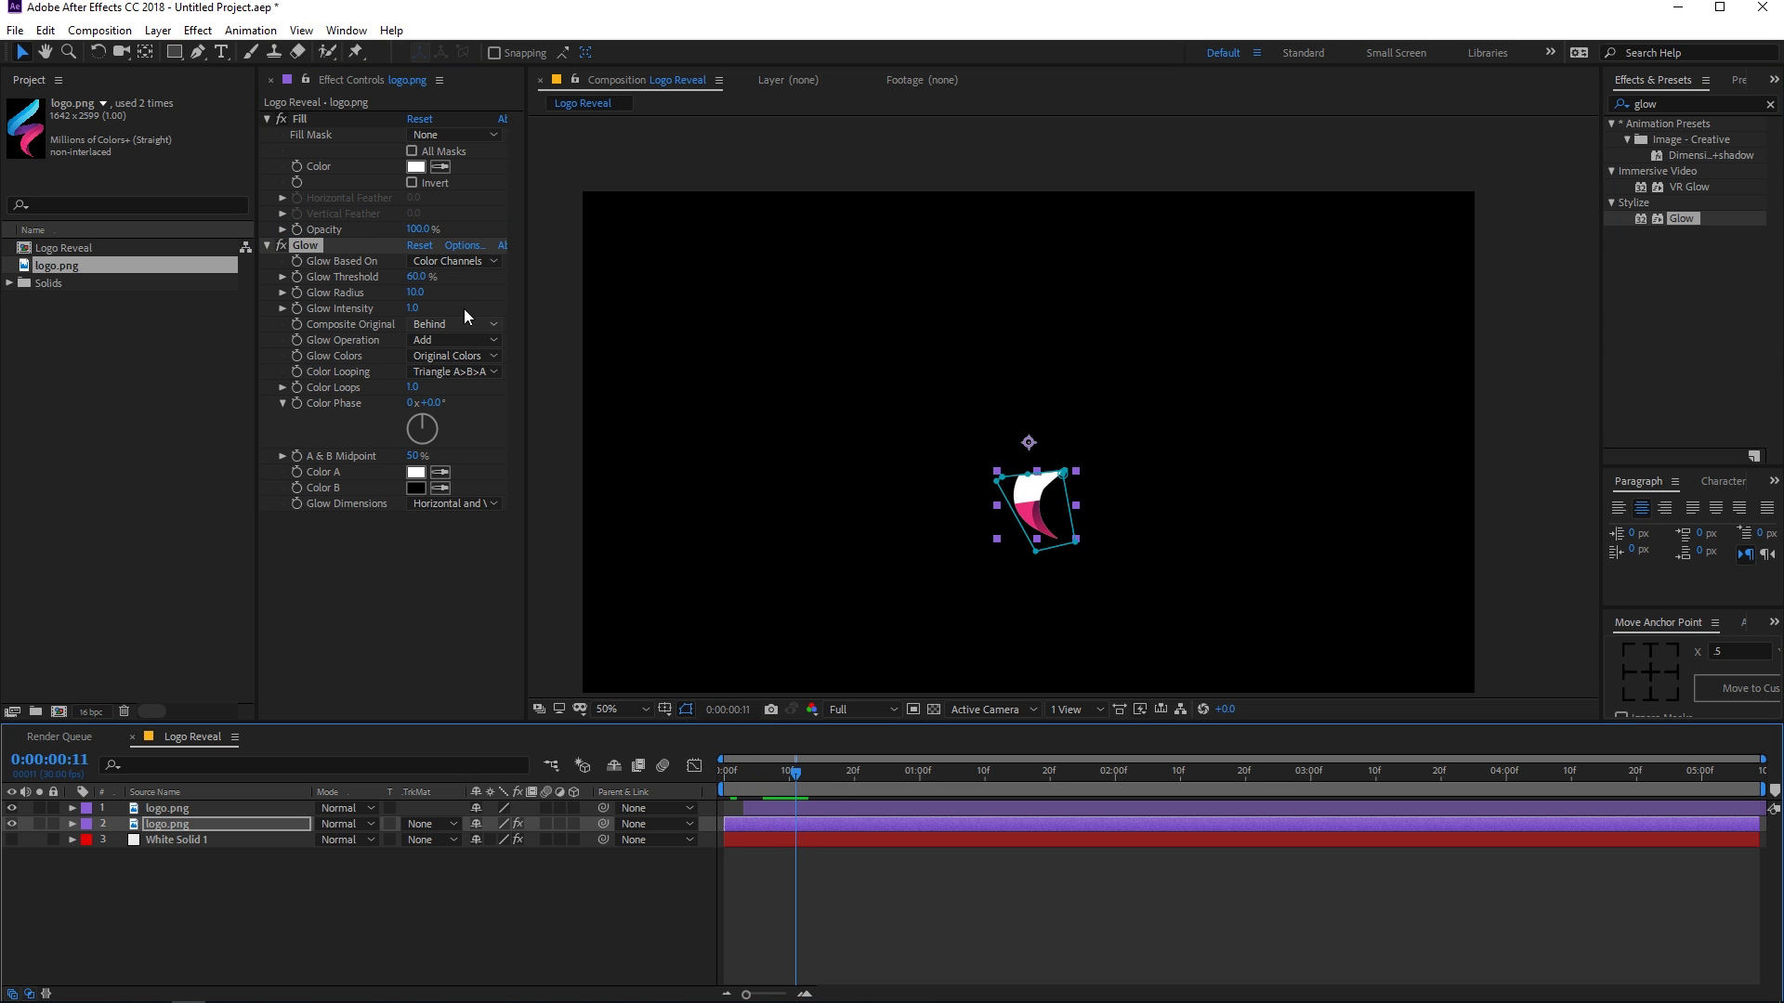
click(418, 294)
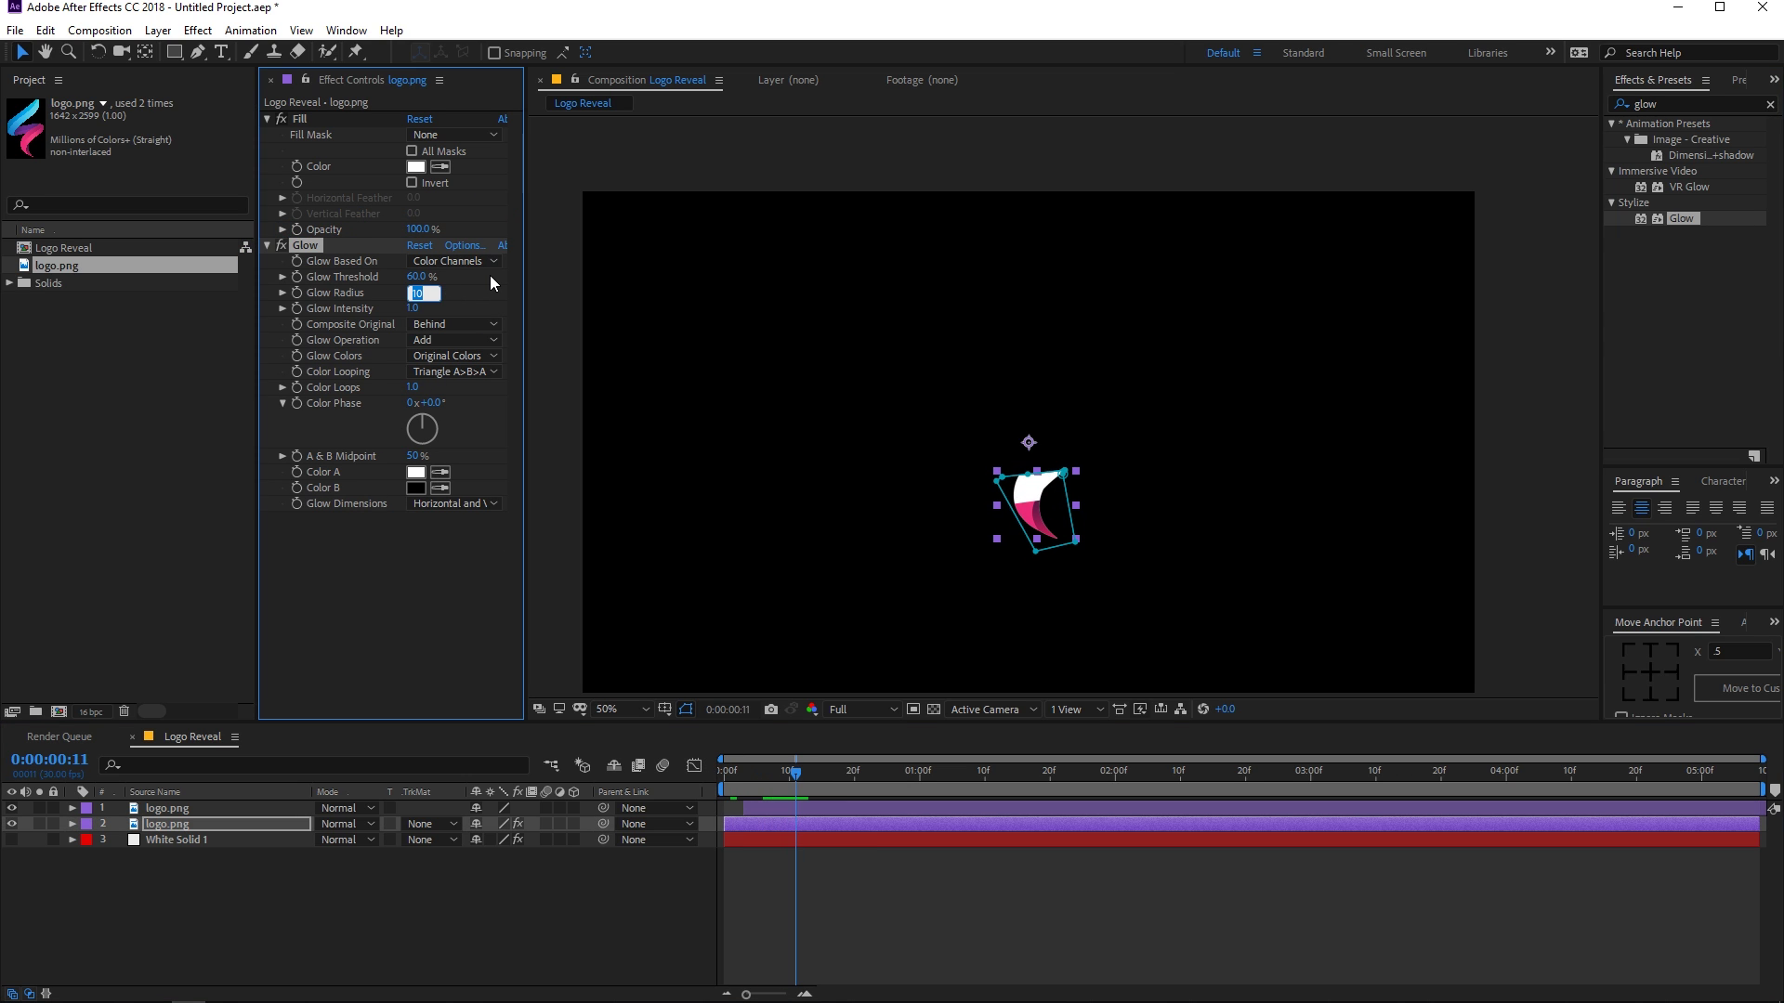
text(600)
key(Return)
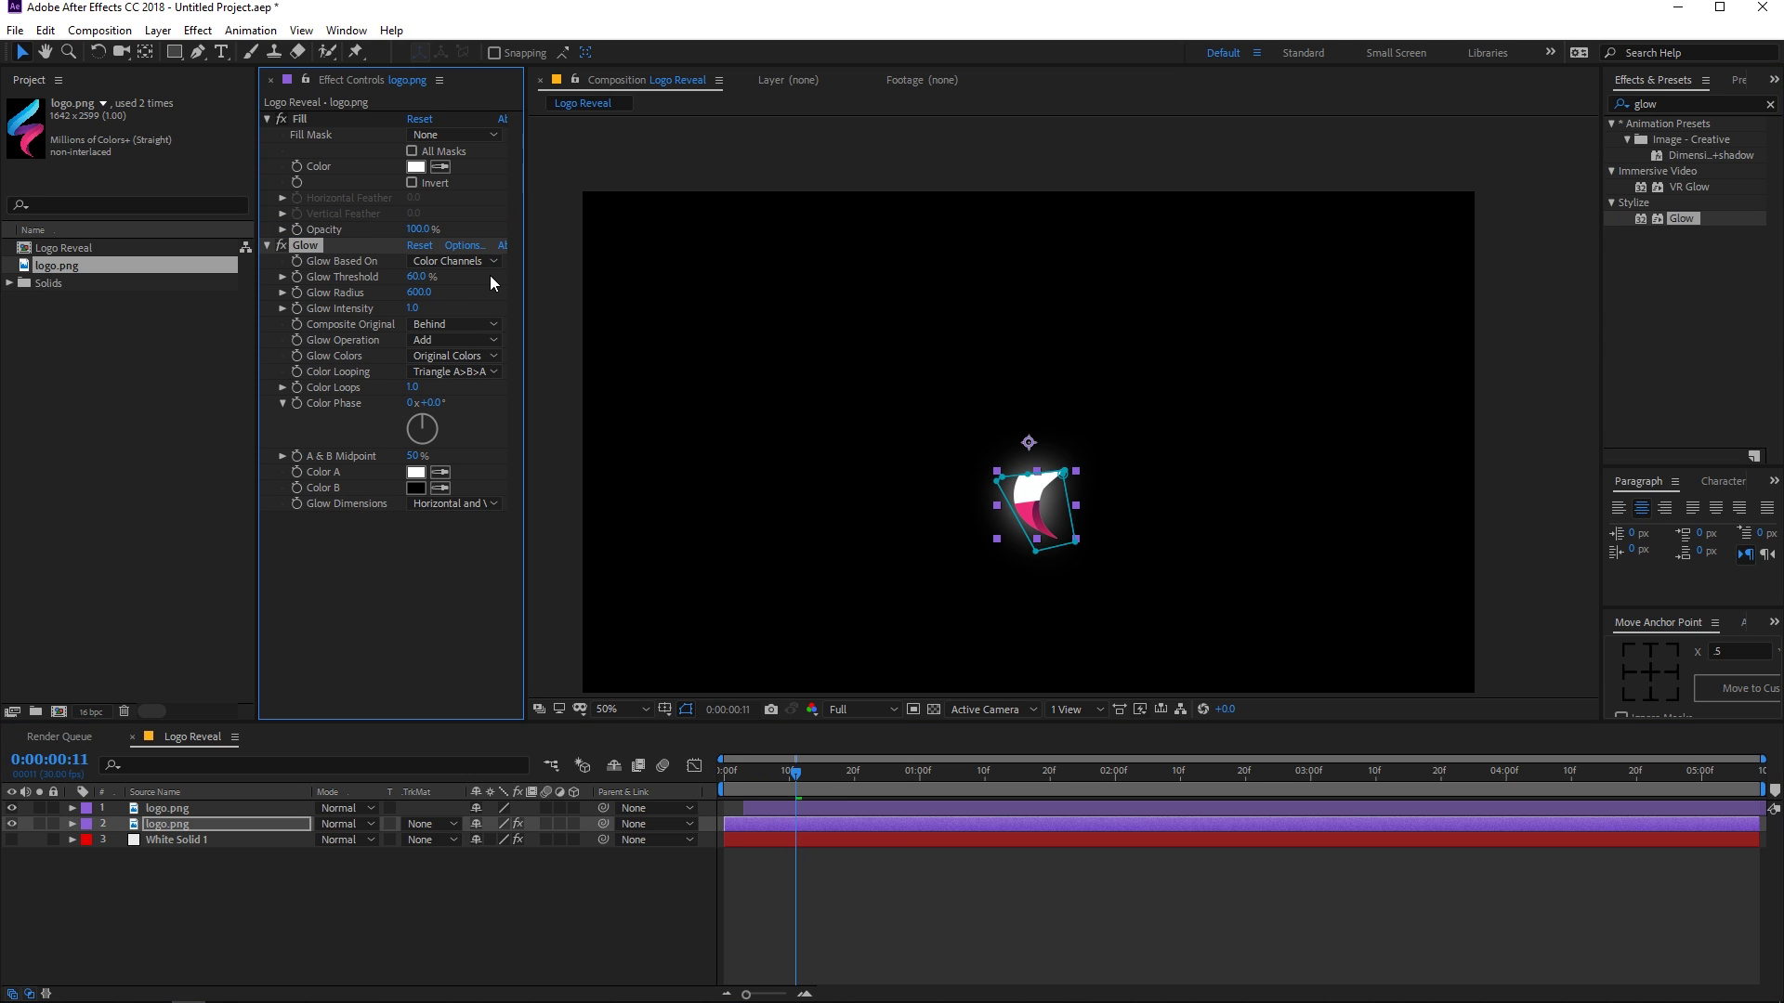
click(431, 883)
Reveal Mask Feather on both logo.png layers and start keyframing it at 0:00:00:17
click(171, 822)
shift+click(170, 814)
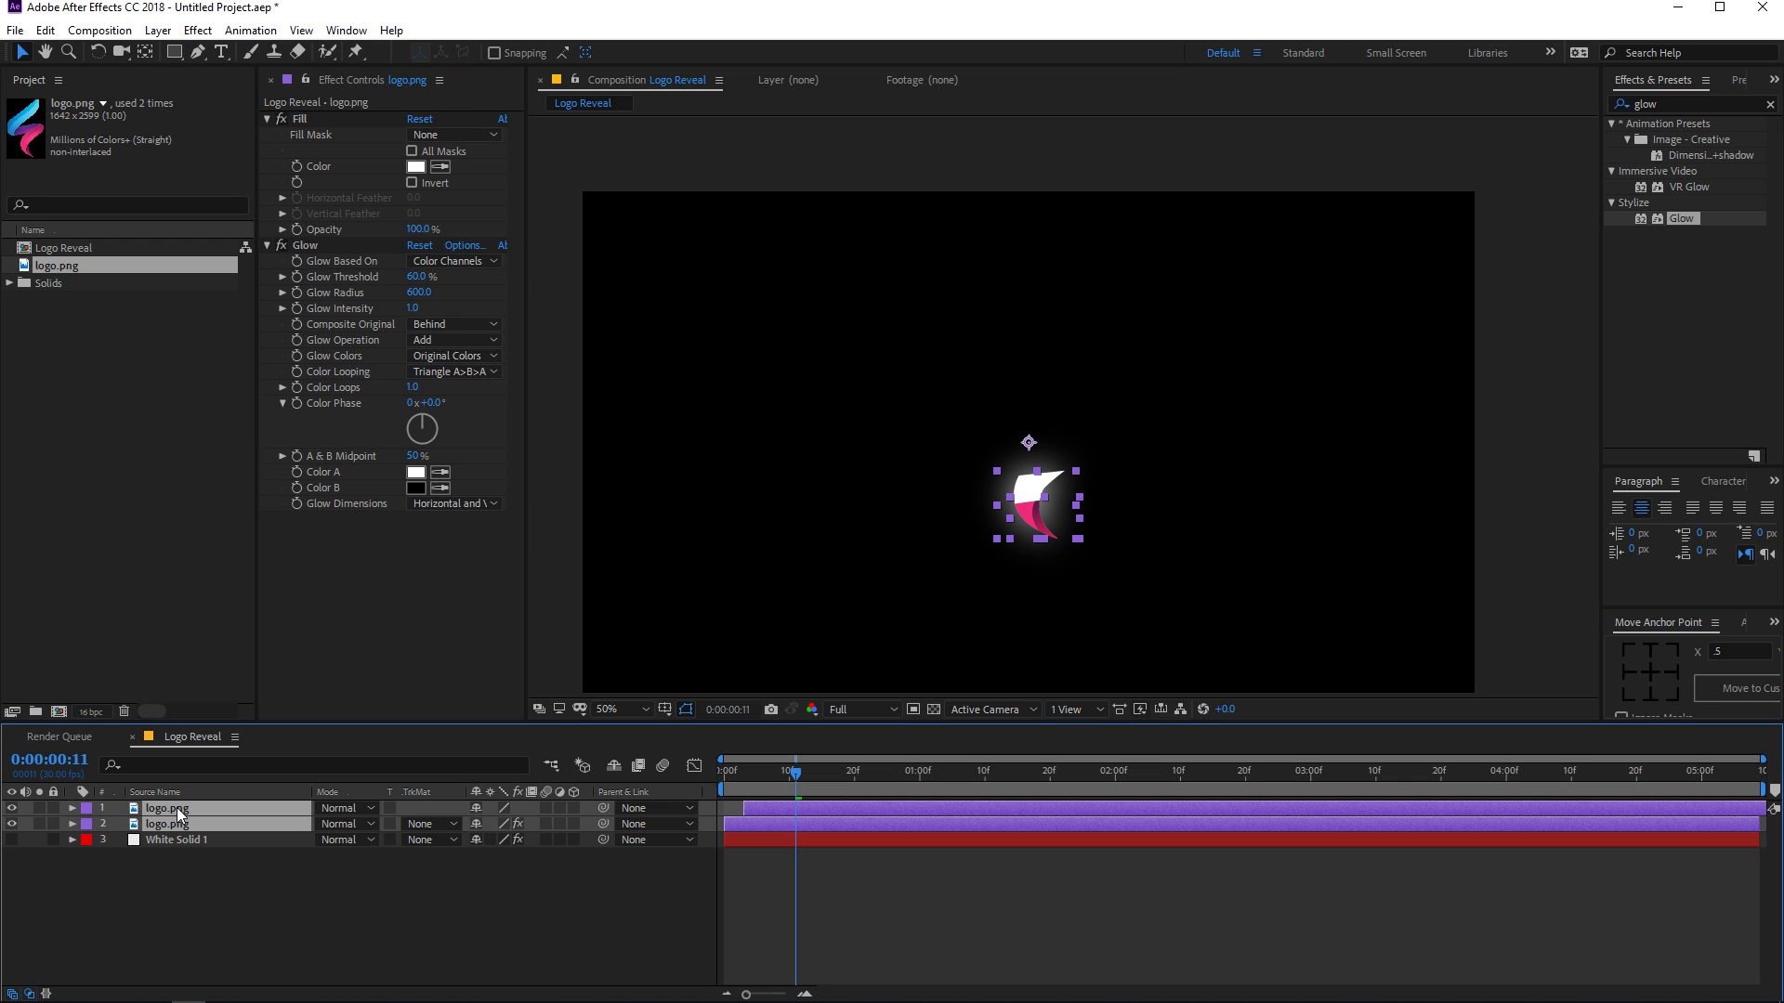
key(f)
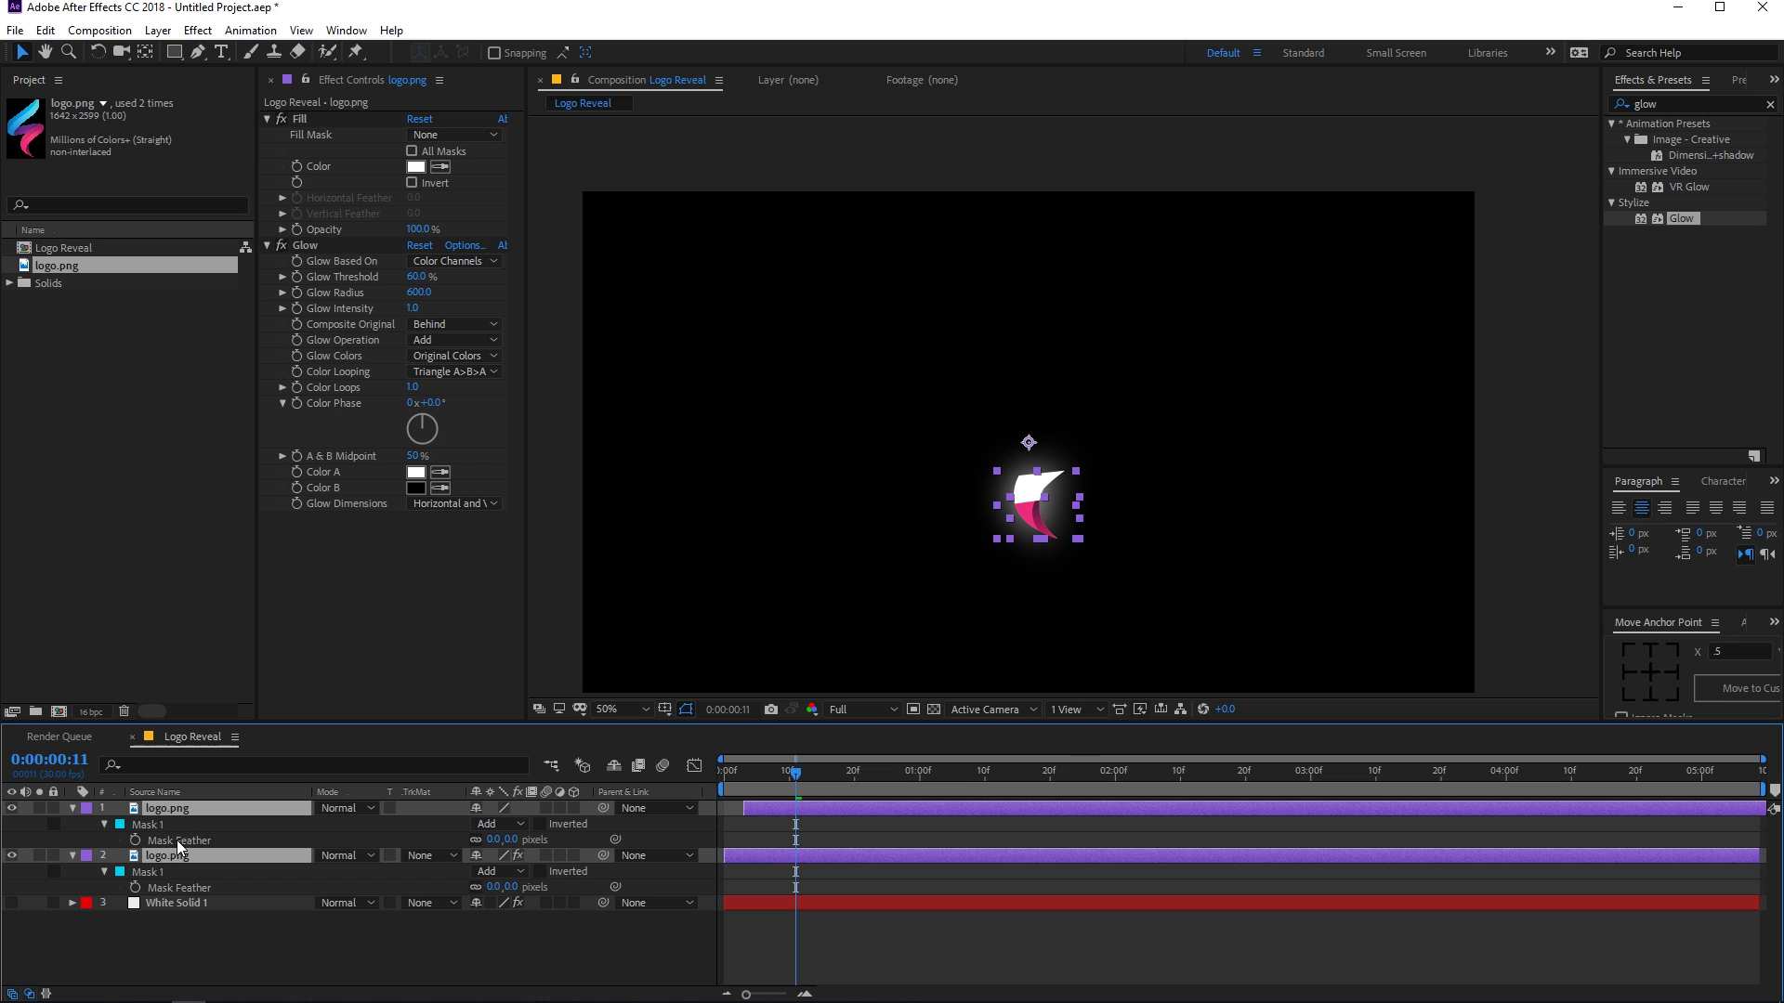
drag(796, 779, 834, 778)
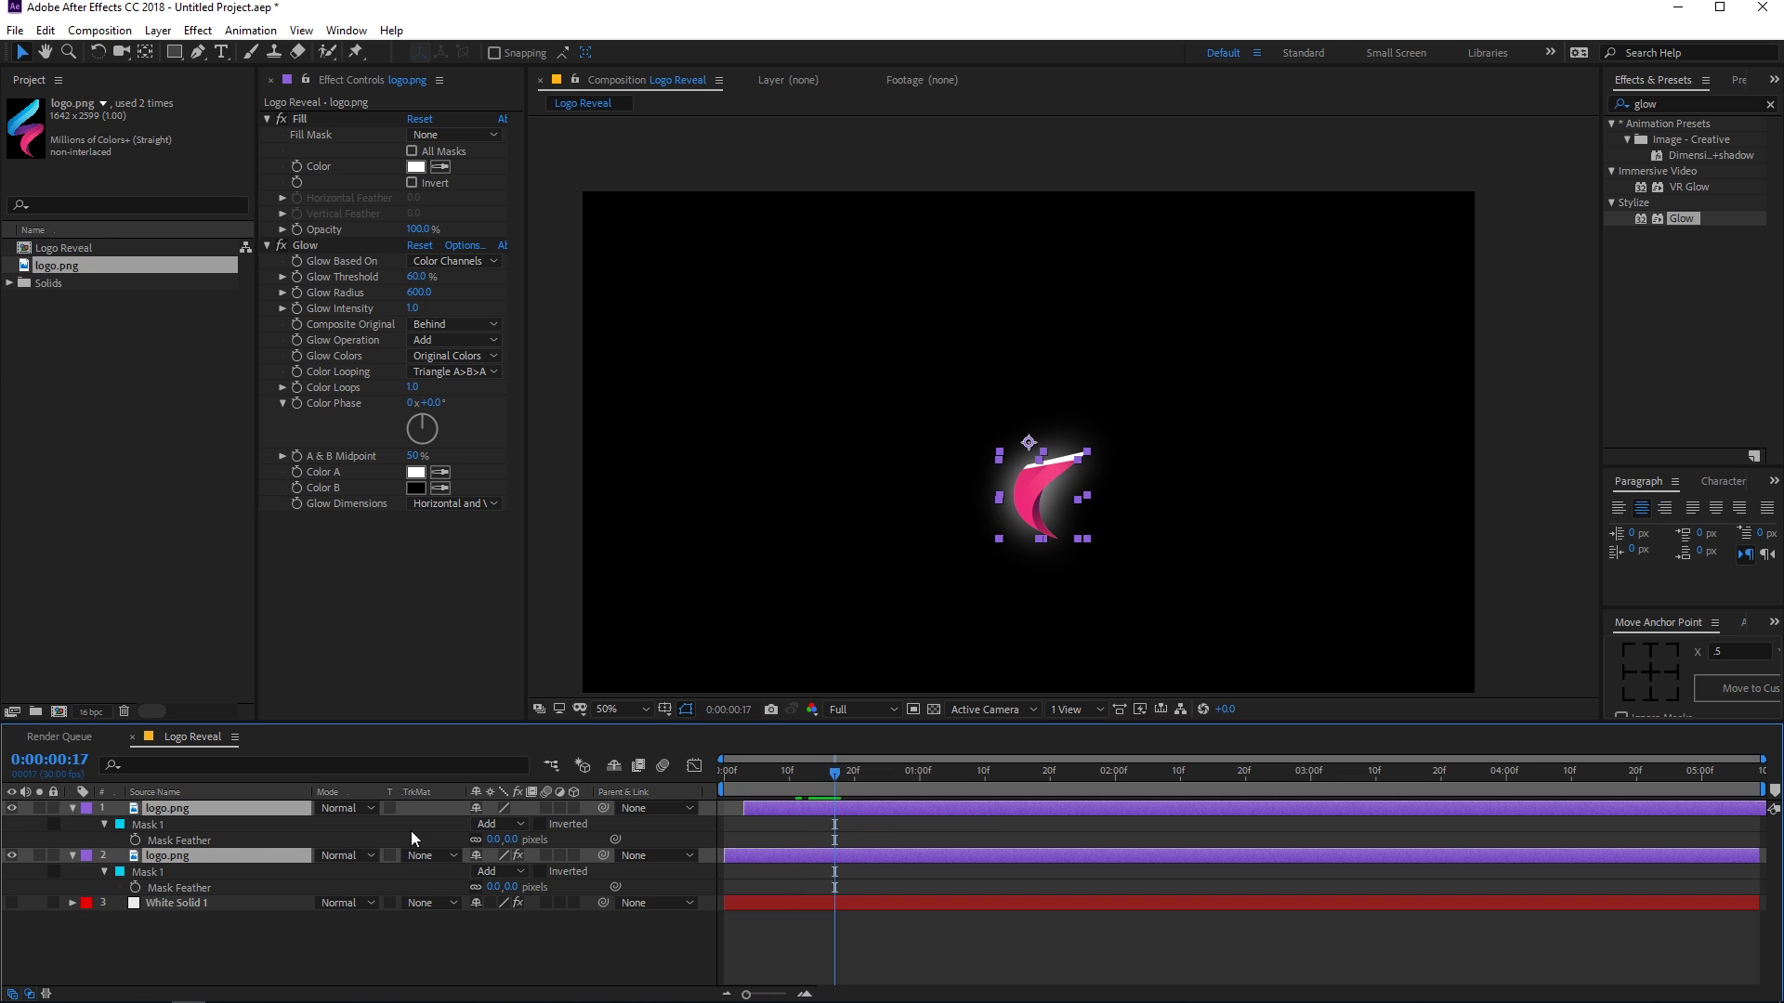
click(136, 840)
click(134, 903)
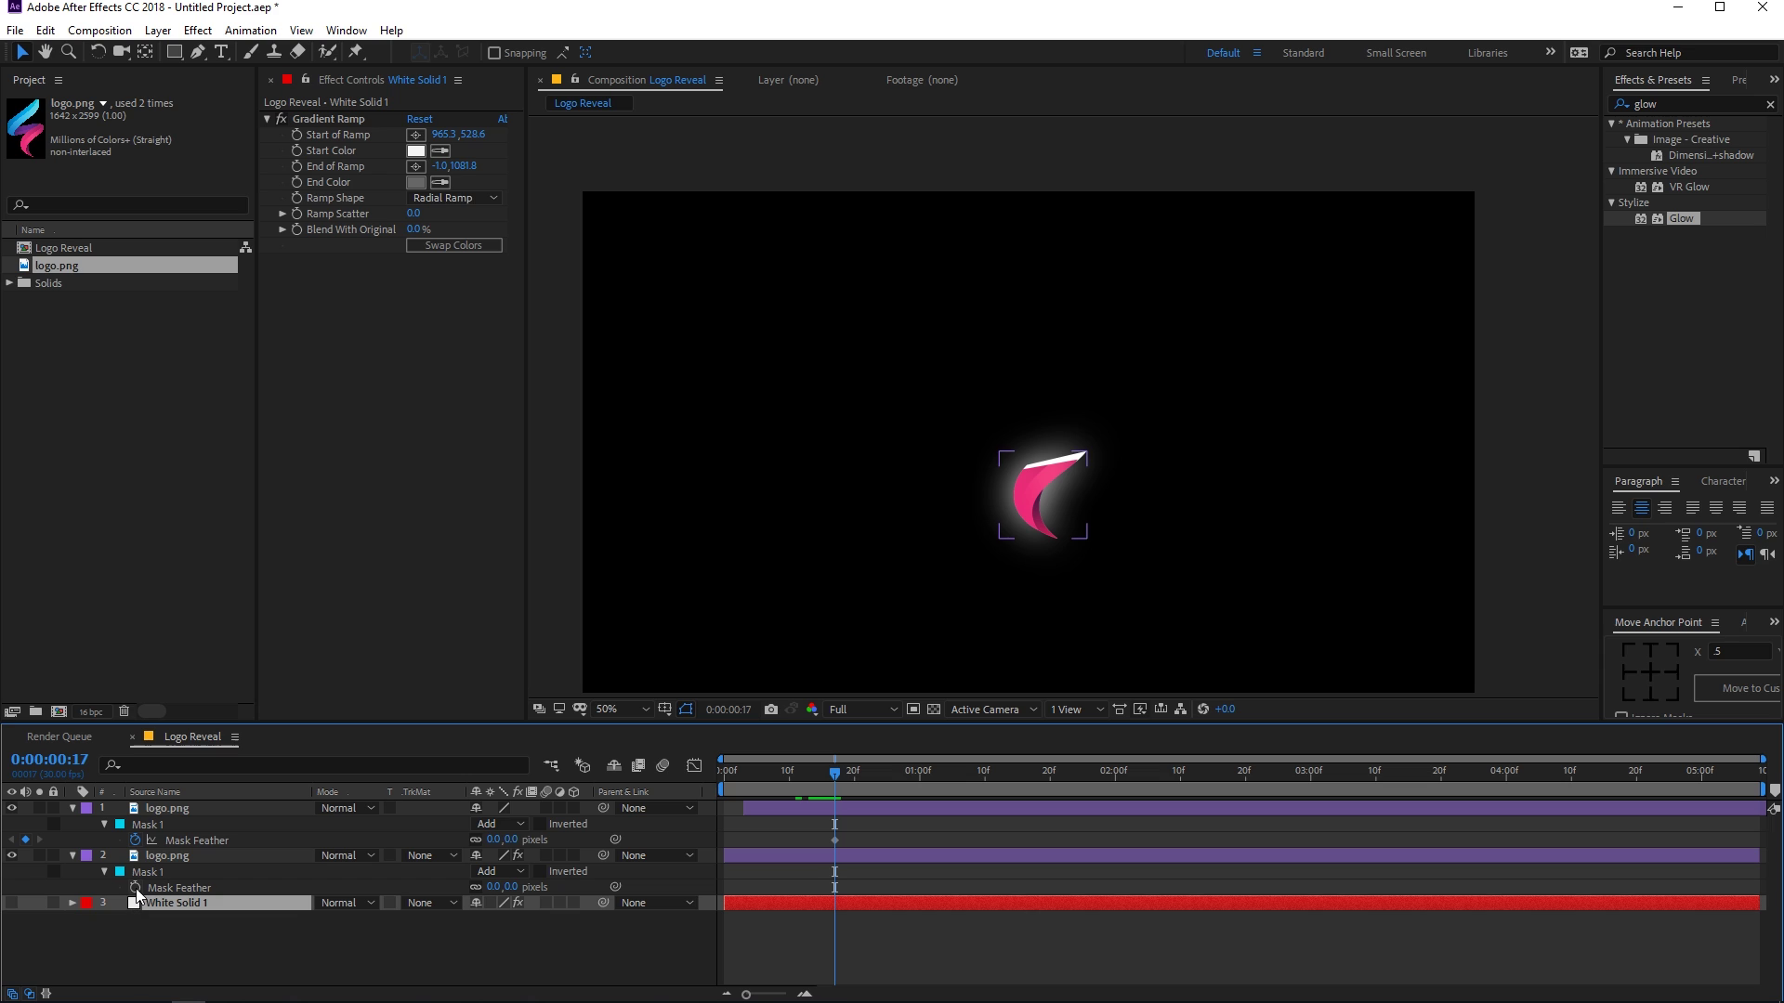
click(136, 887)
Show the keyframed mask properties of both logo.png layers and set each Mask Feather to 100 pixels at 0:00:00:17
key(u)
click(877, 808)
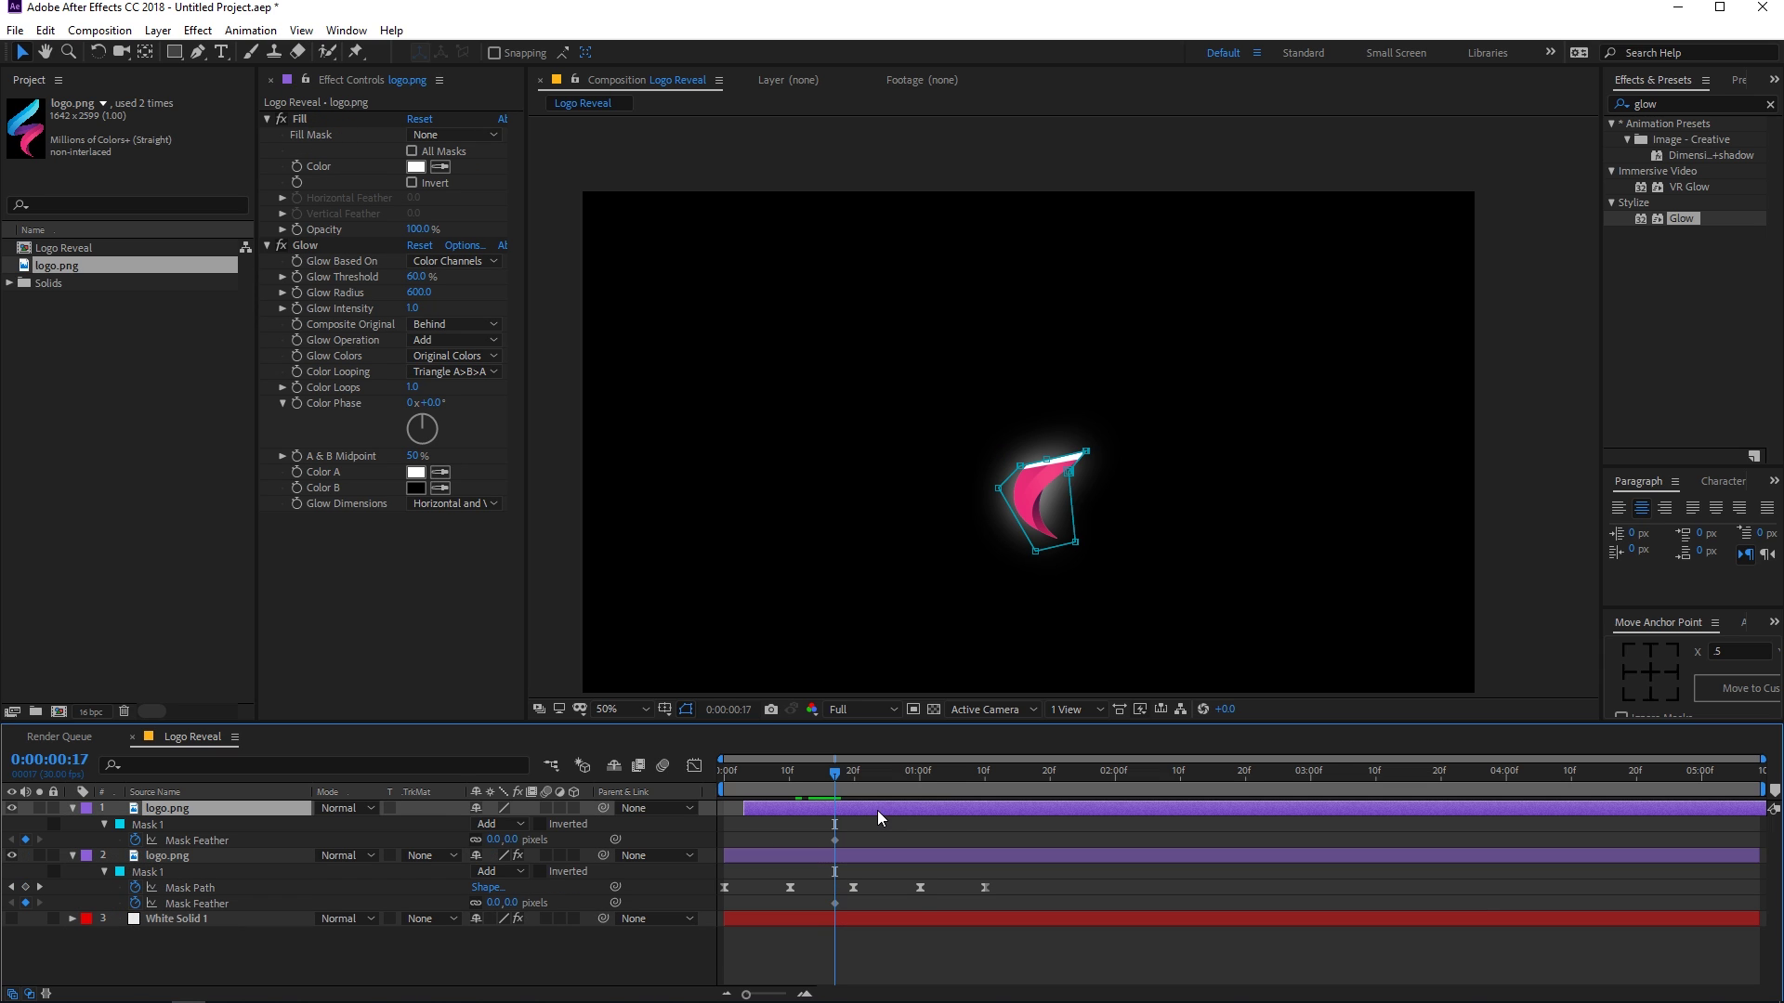
key(u)
click(491, 855)
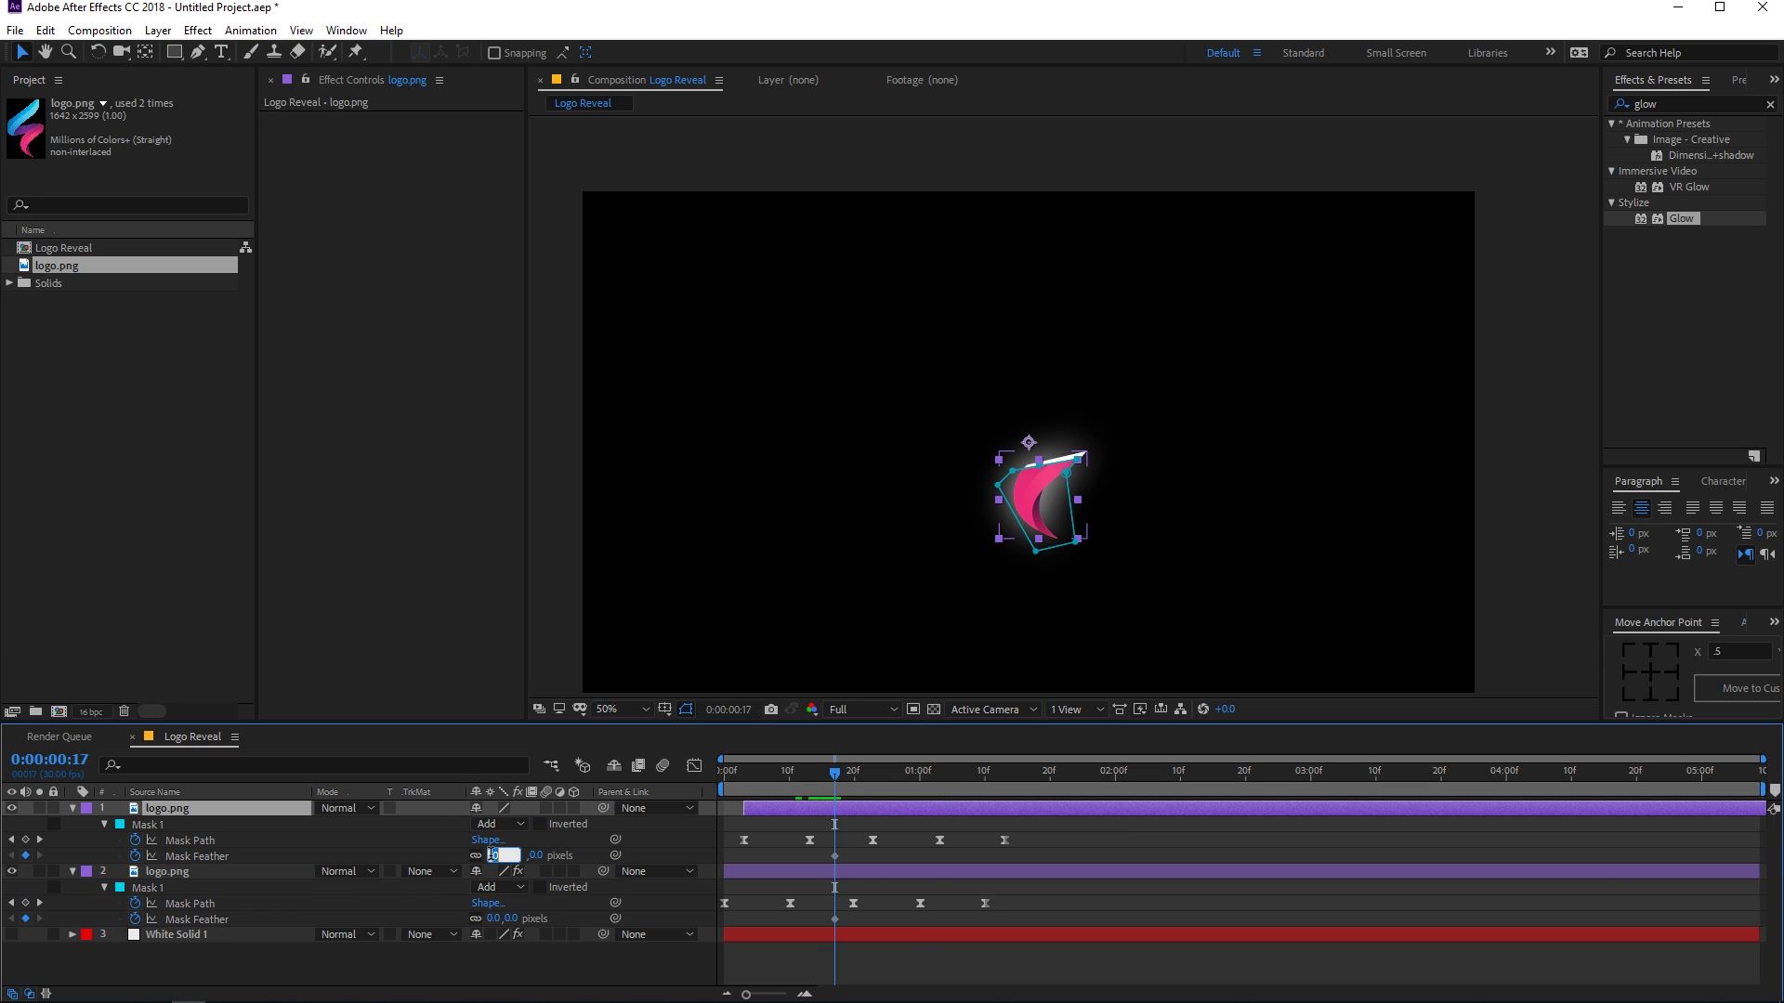
key(Return)
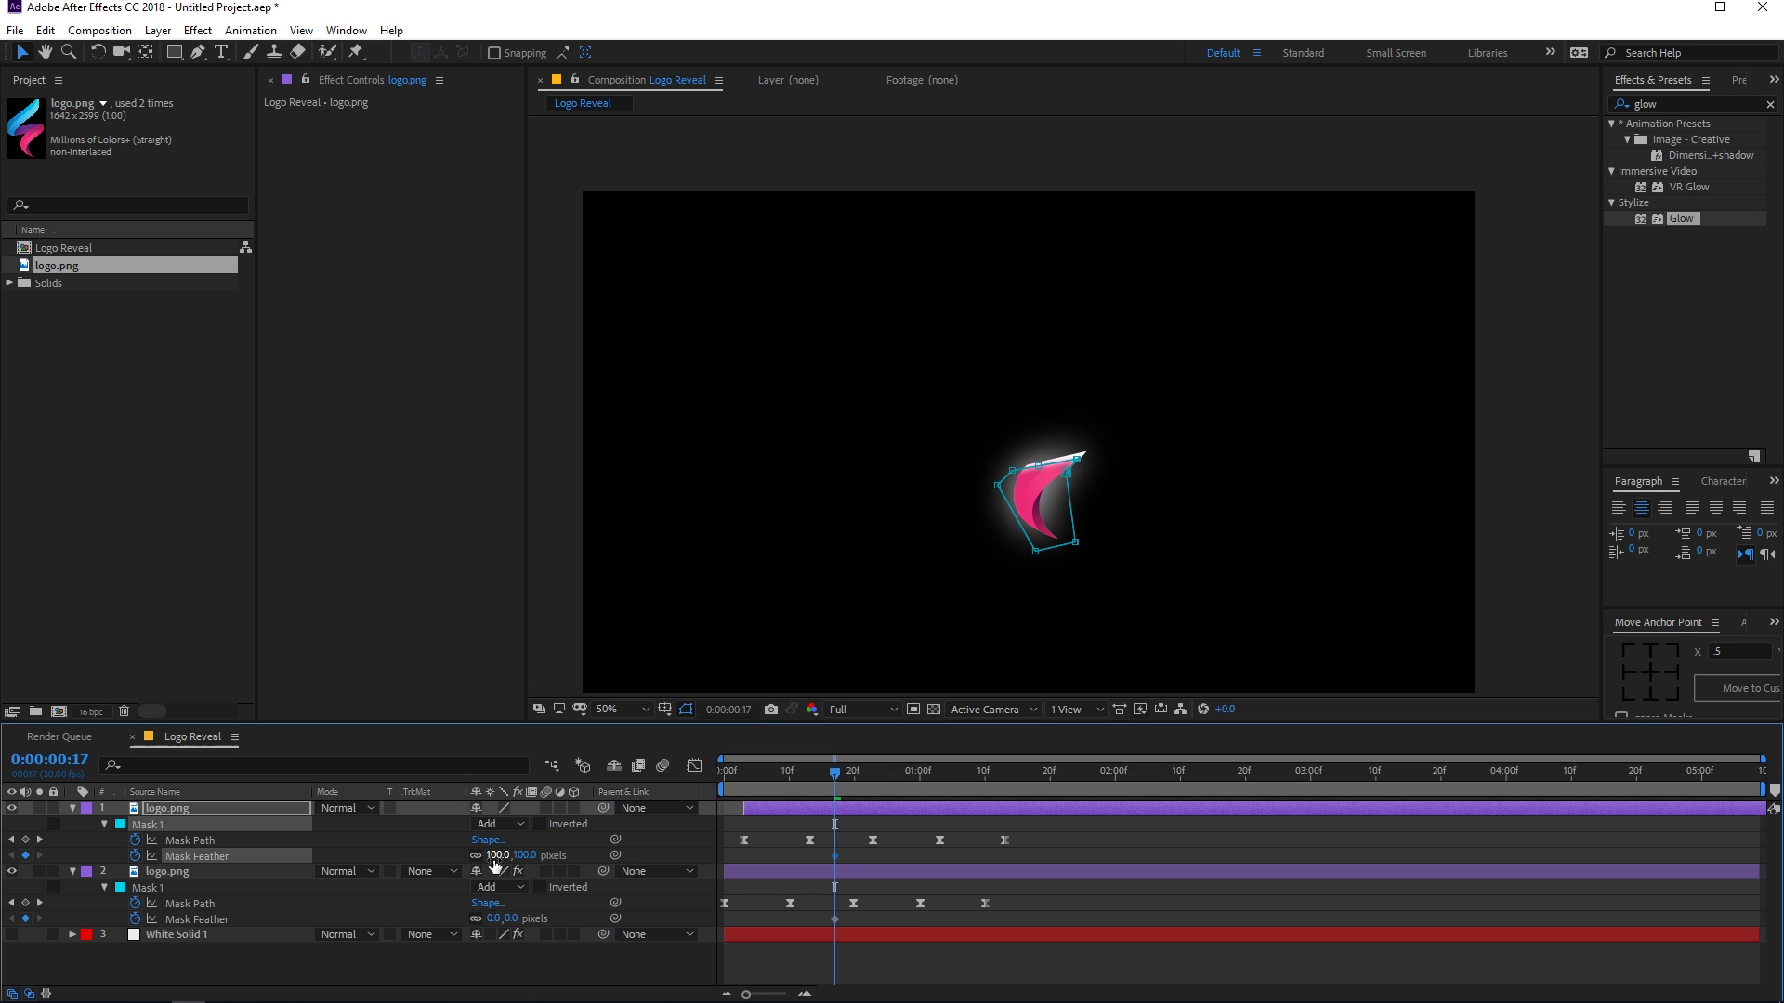
click(491, 918)
text(100)
key(Return)
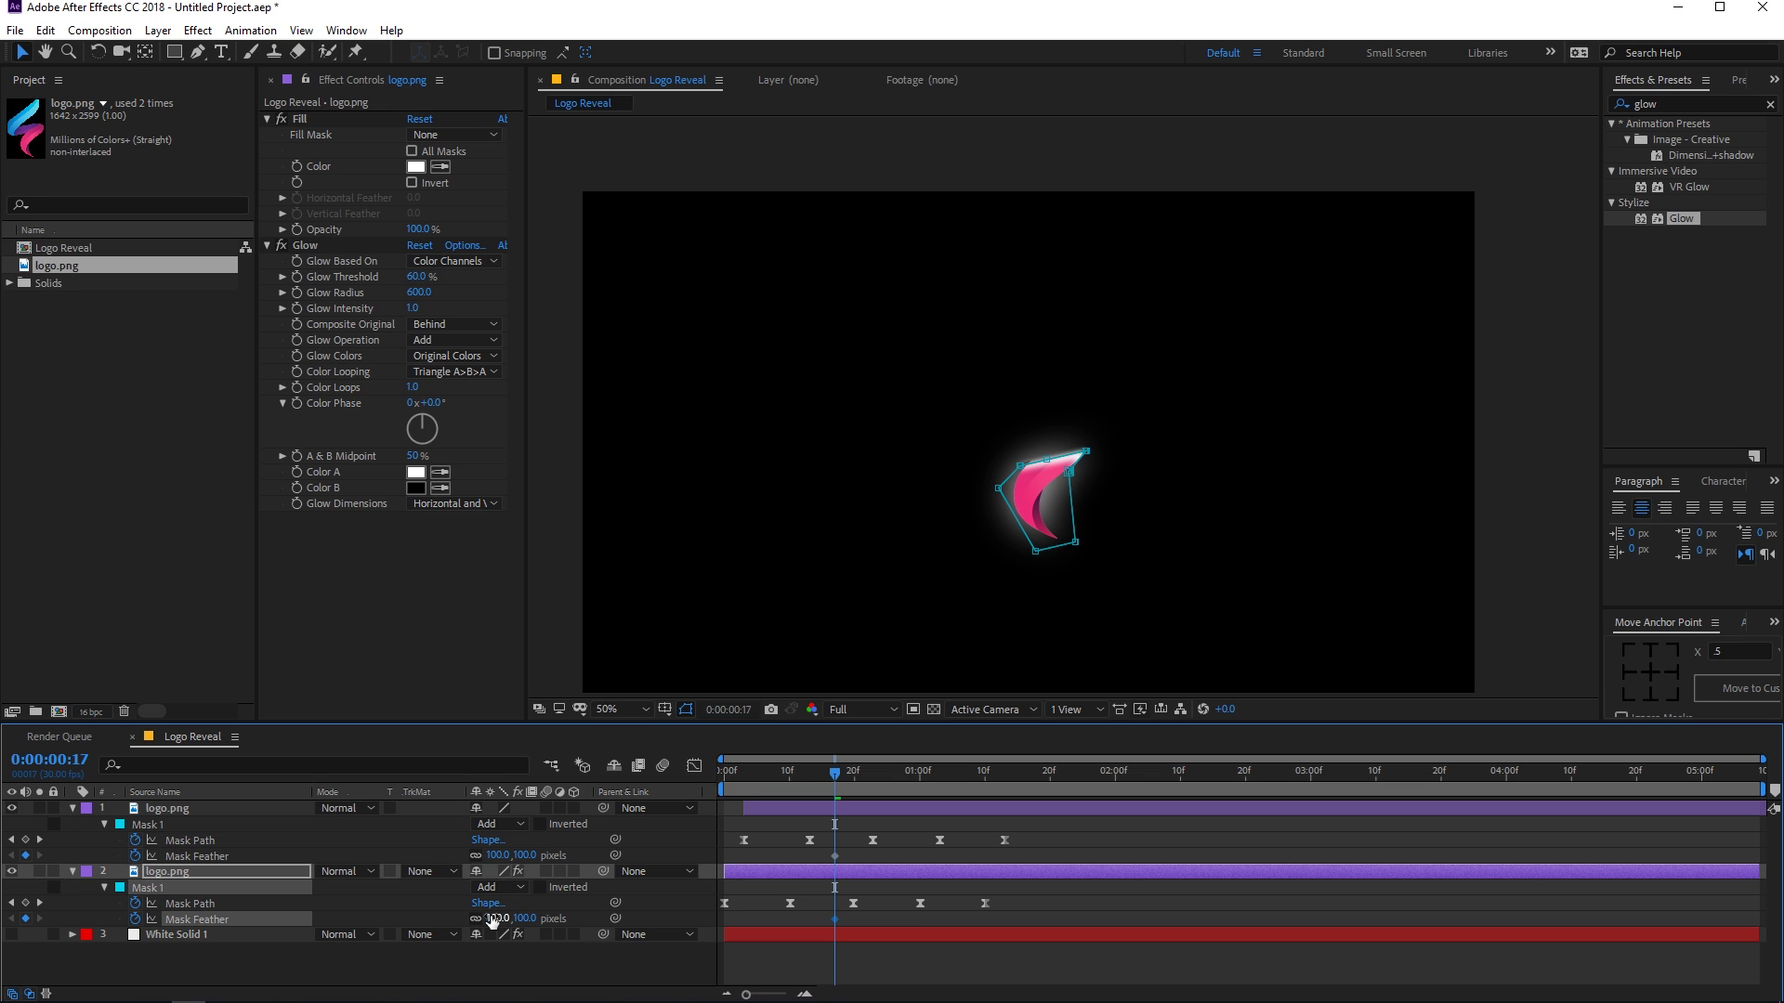
Keyframe Mask Feather to 0 pixels at 0:00:01:10 on the lower logo.png layer and at 0:00:01:13 on the upper one
click(982, 788)
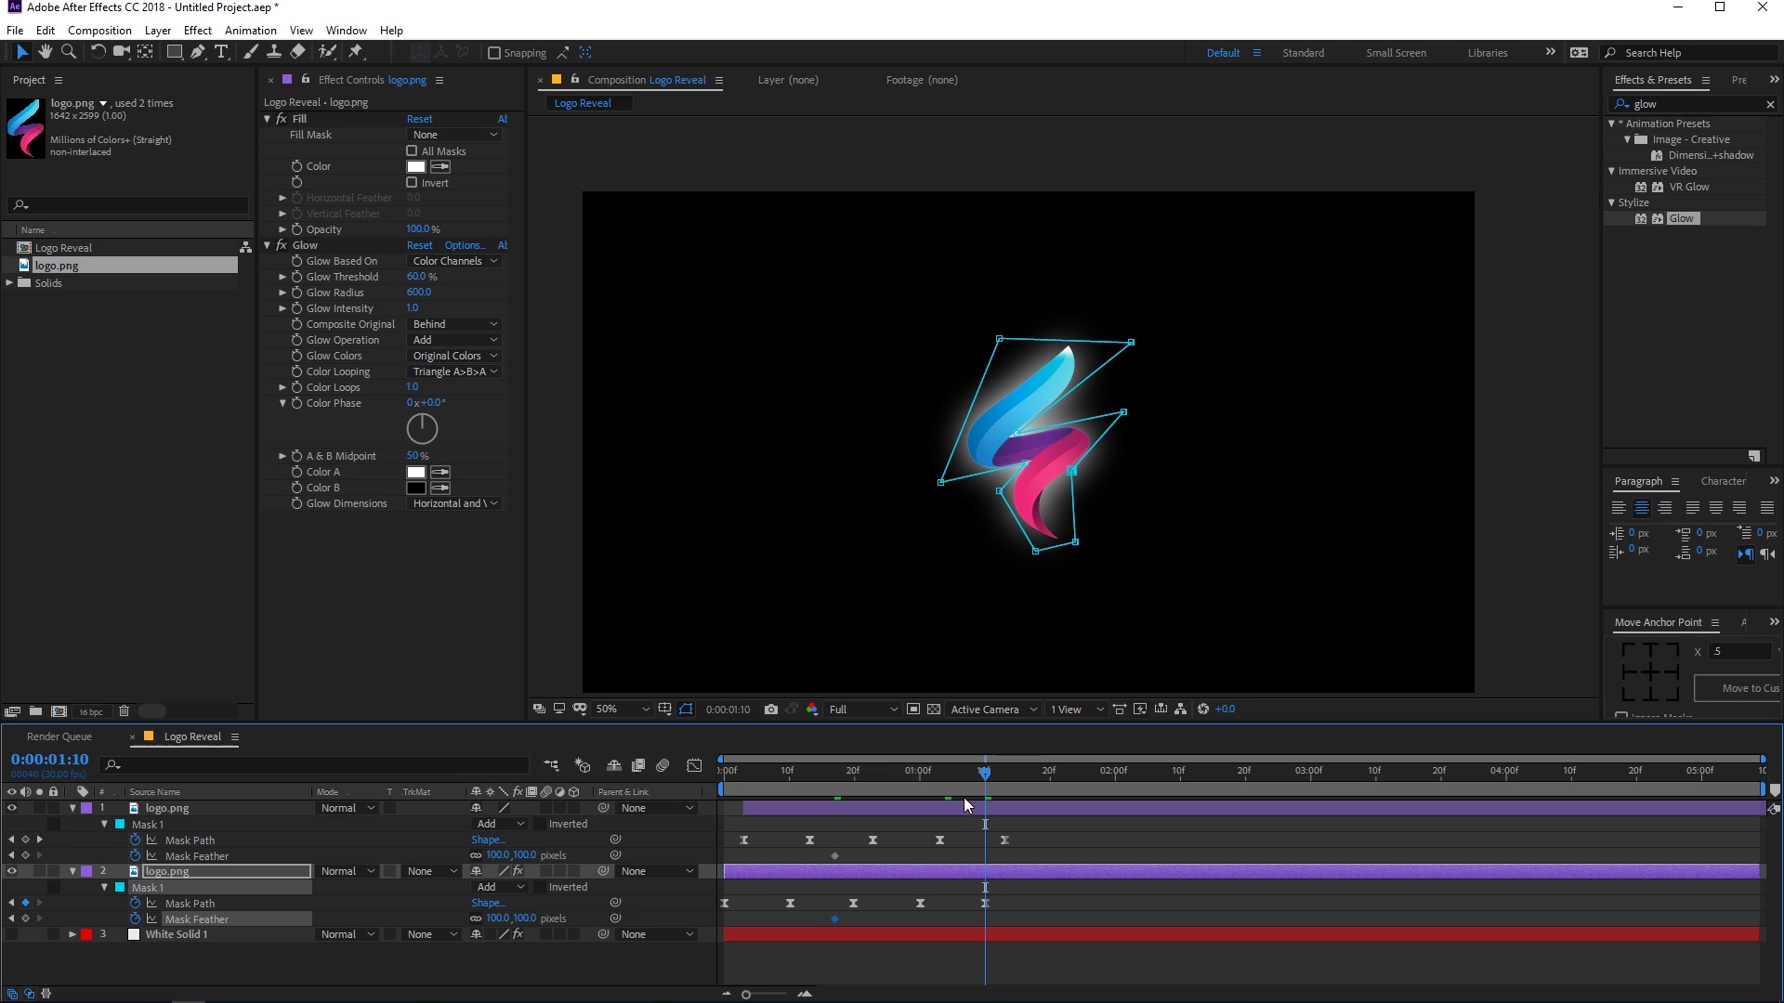
click(495, 918)
text(0)
key(Return)
click(1005, 773)
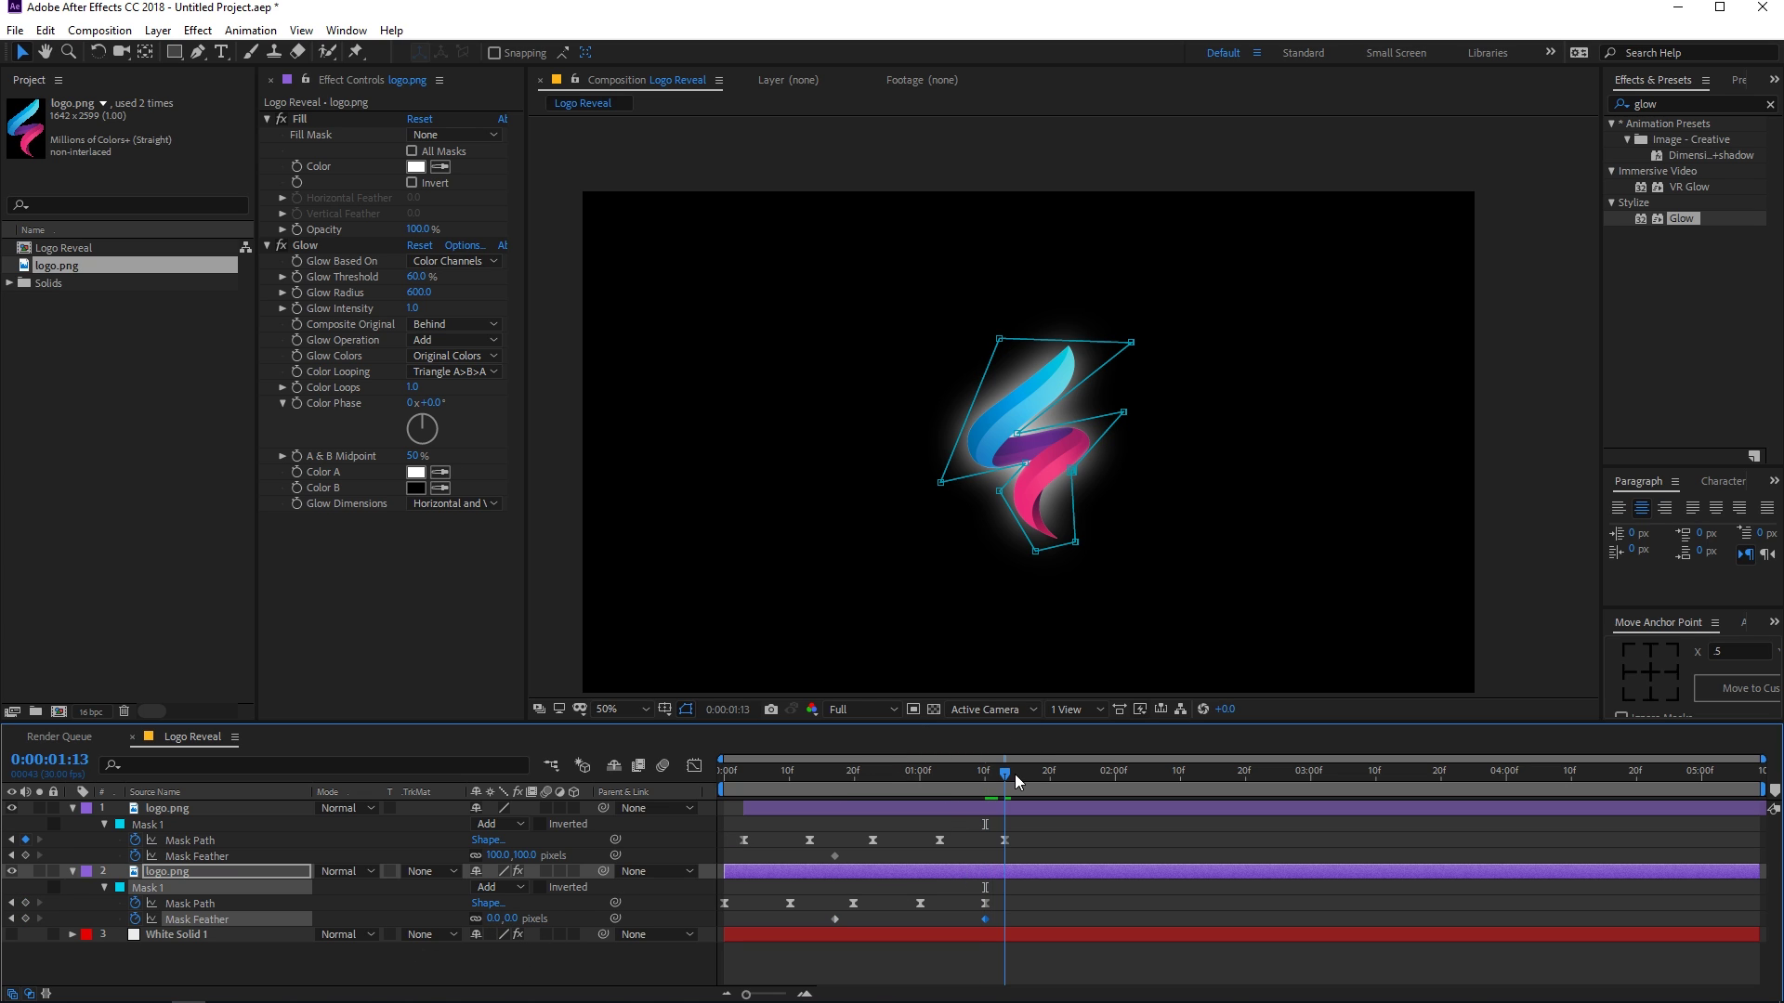
click(495, 855)
text(0)
key(Return)
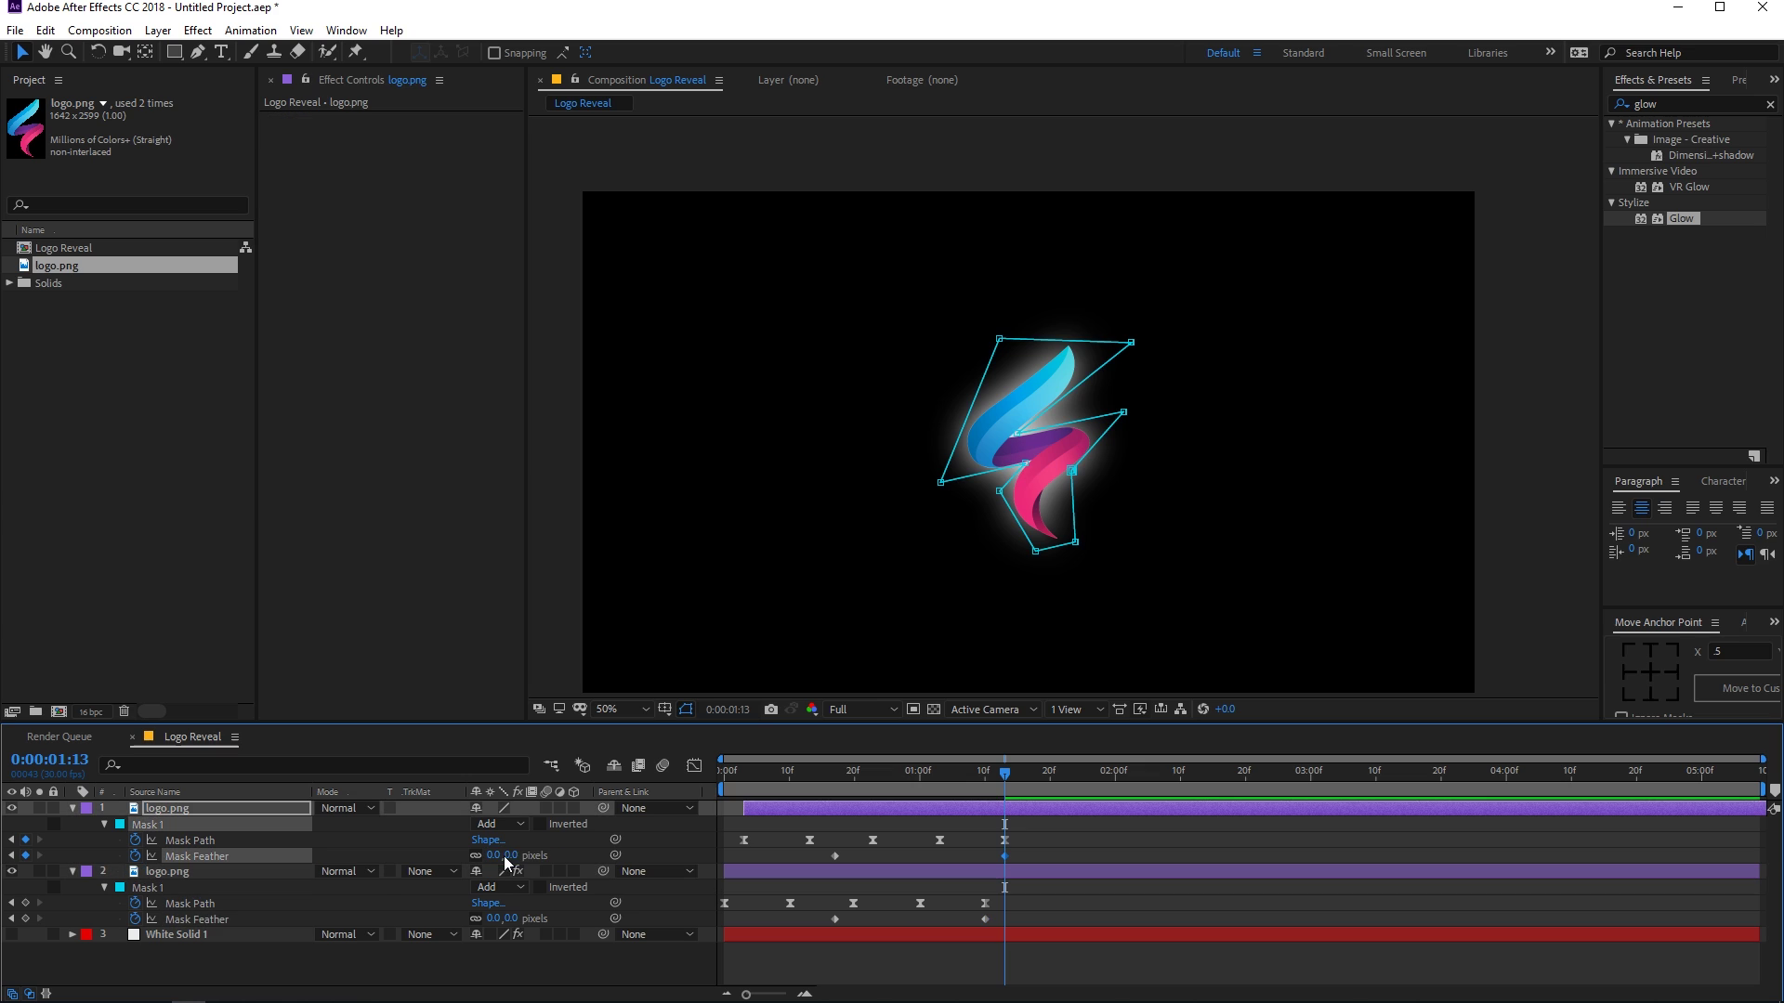
Preview the feathered, glowing logo reveal from the start of the composition
drag(893, 771, 716, 784)
click(1097, 838)
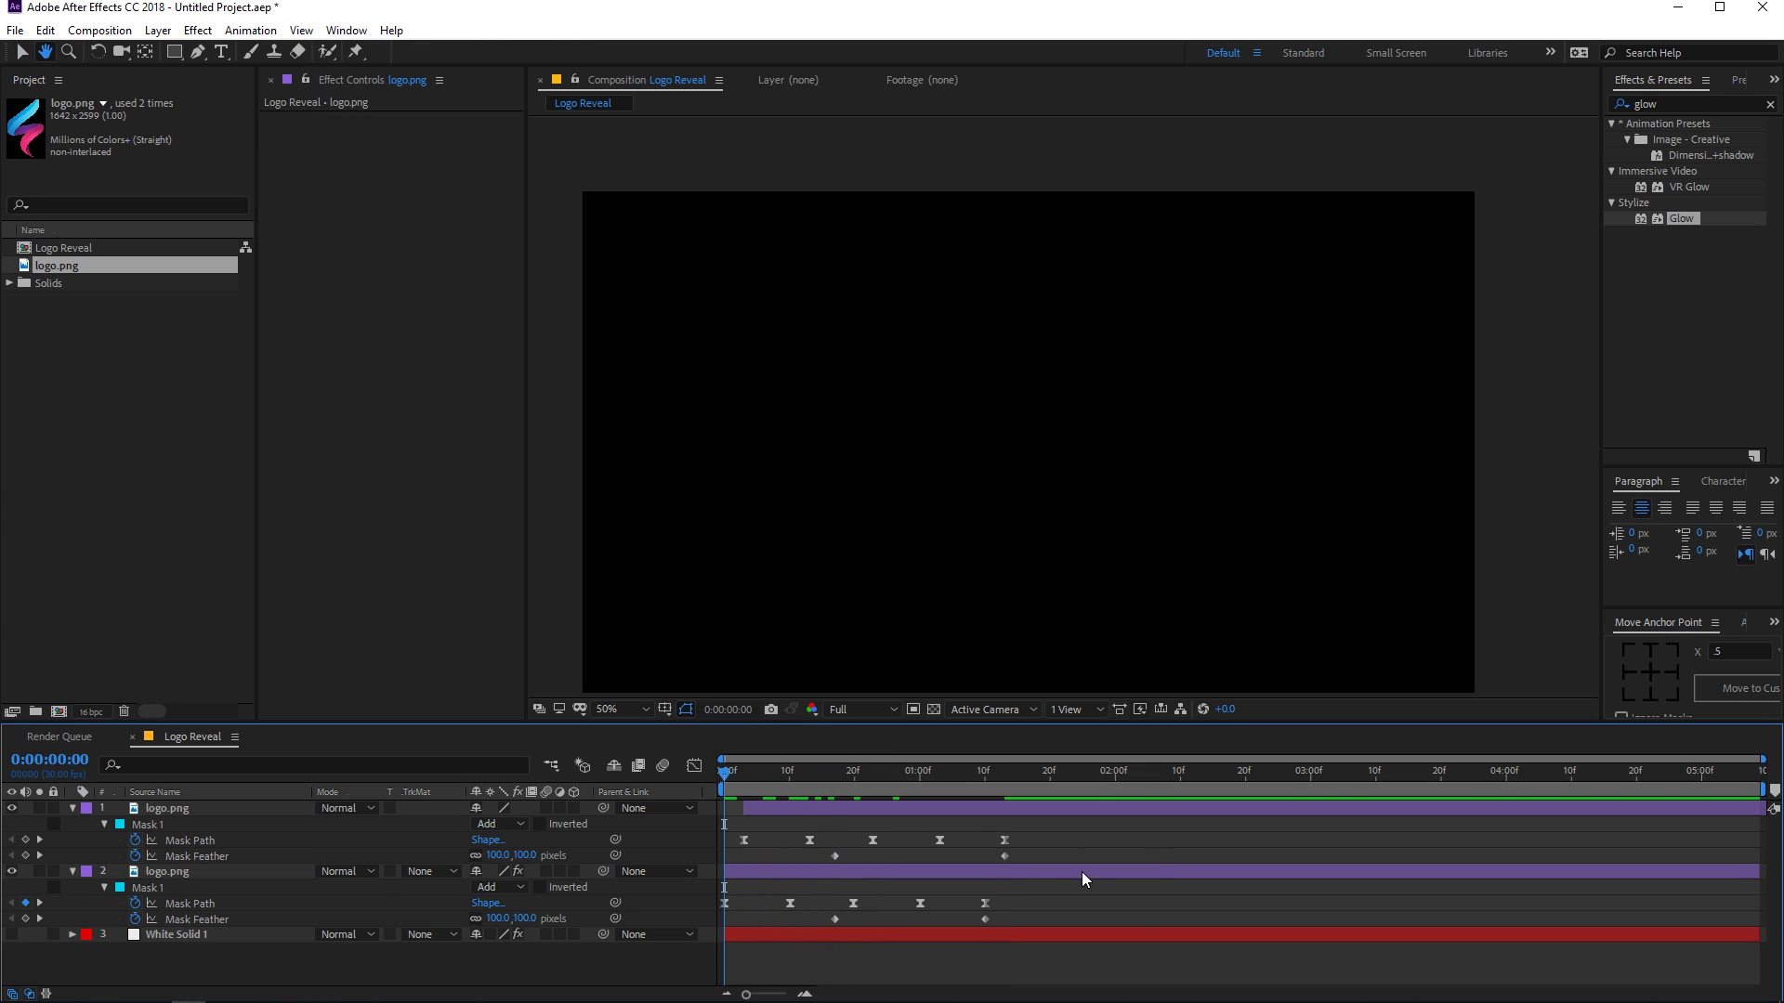
key(space)
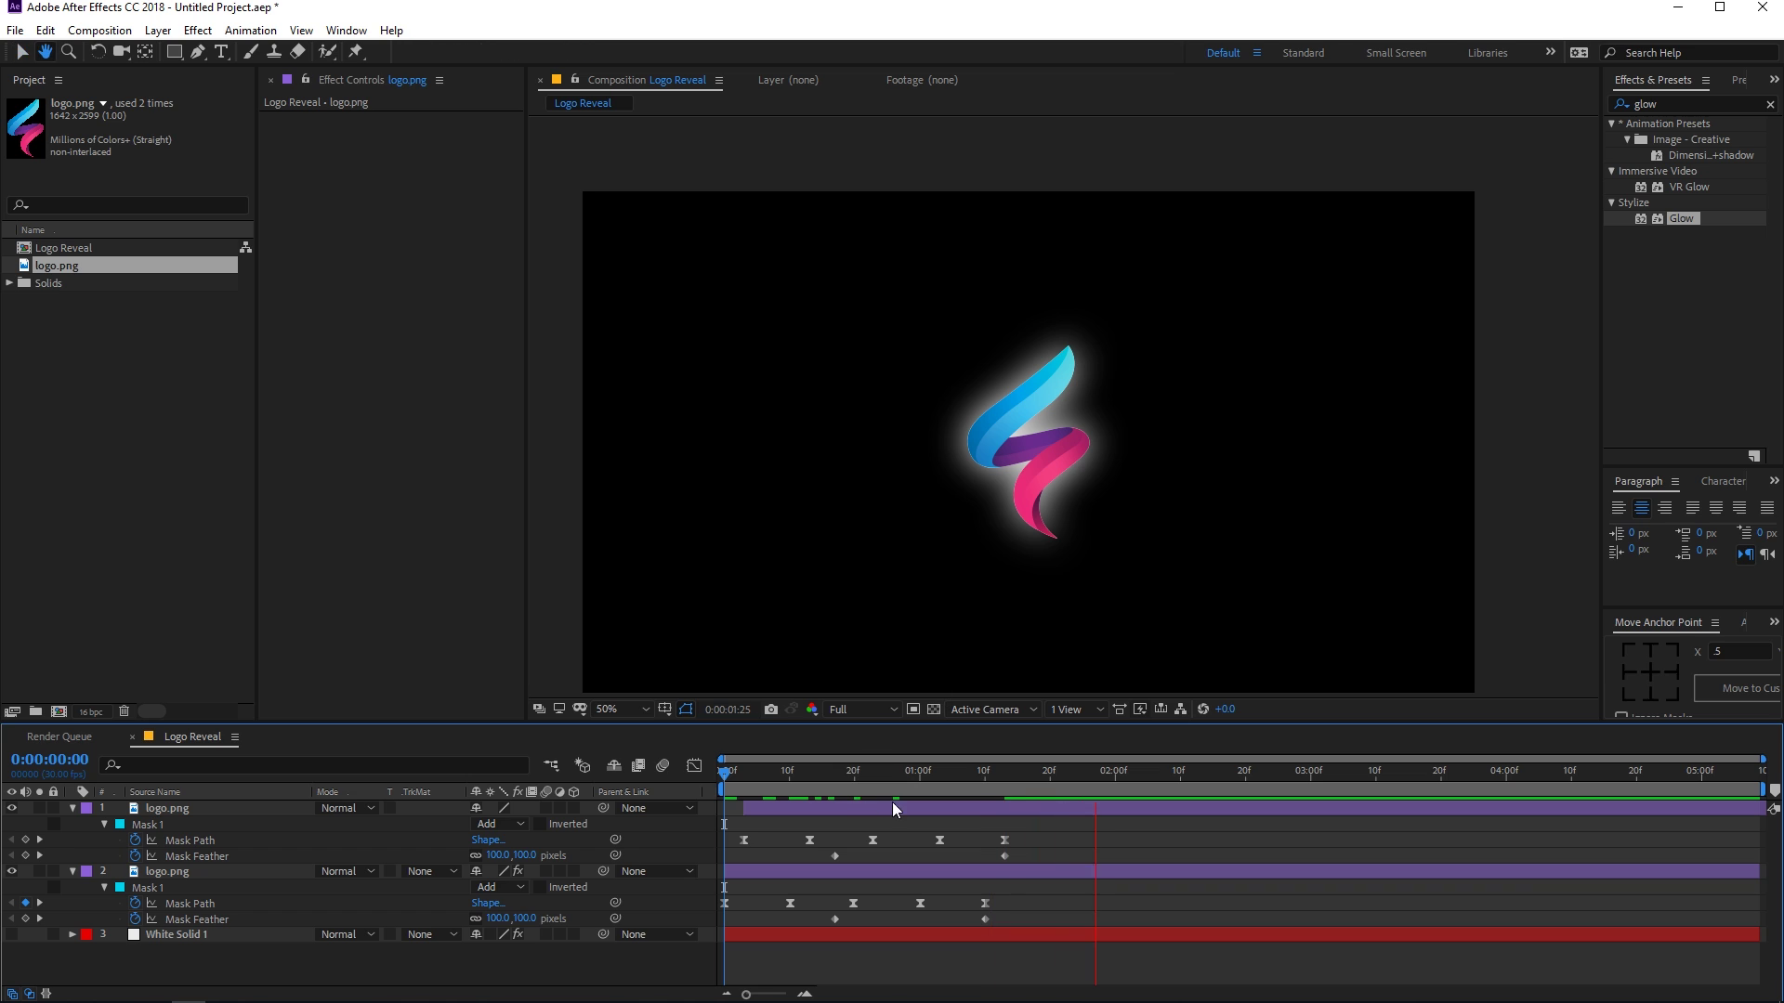
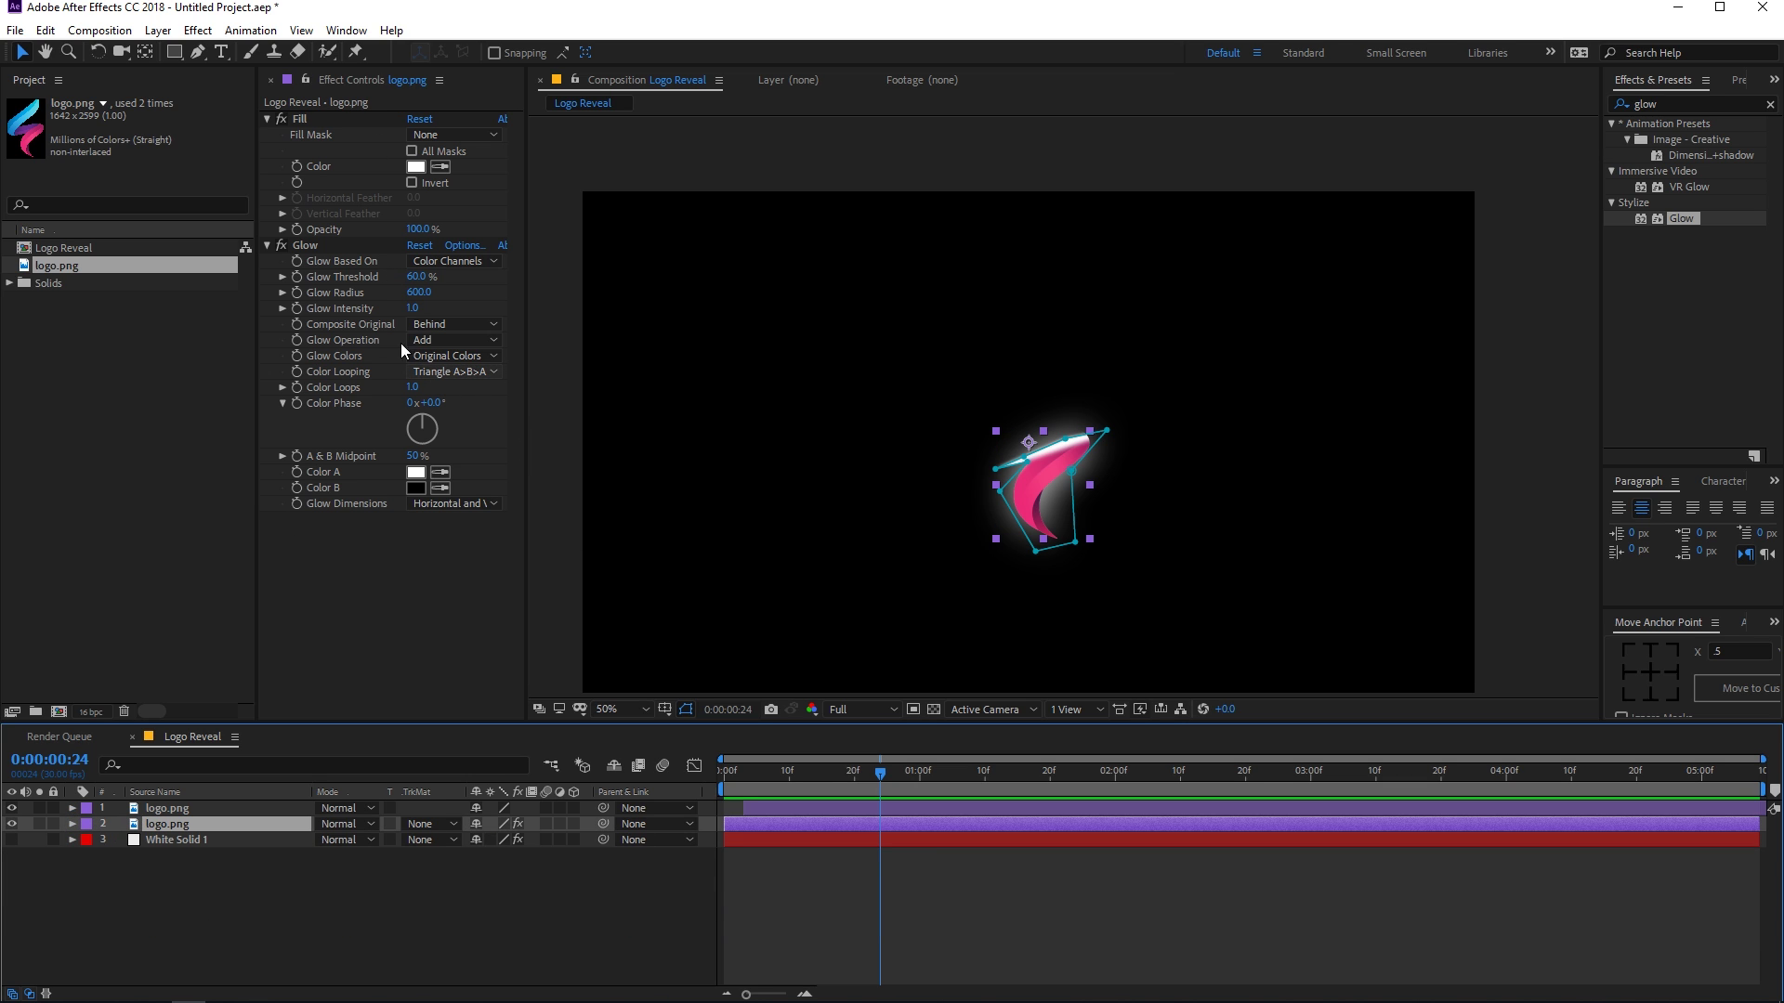
Duplicate the Glow effect on the lower logo.png layer and set the copy's Glow Radius to 100 and Glow Intensity to 0.7
click(307, 246)
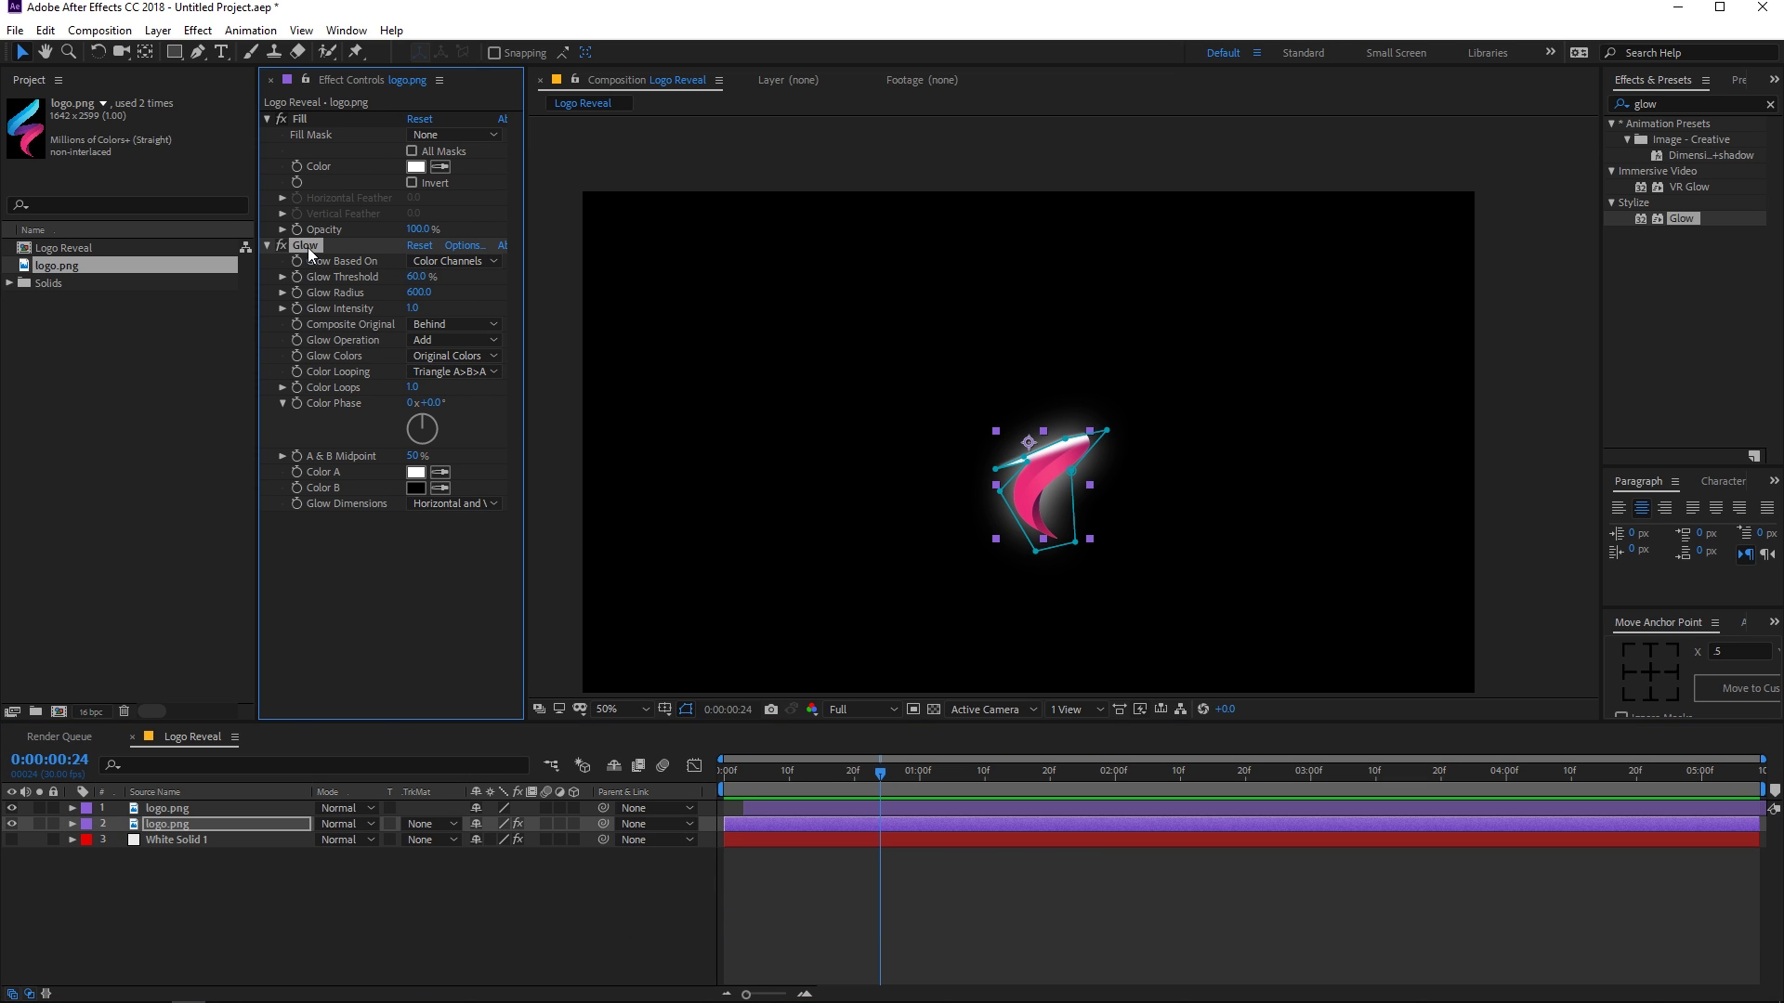
key(ctrl+d)
click(420, 500)
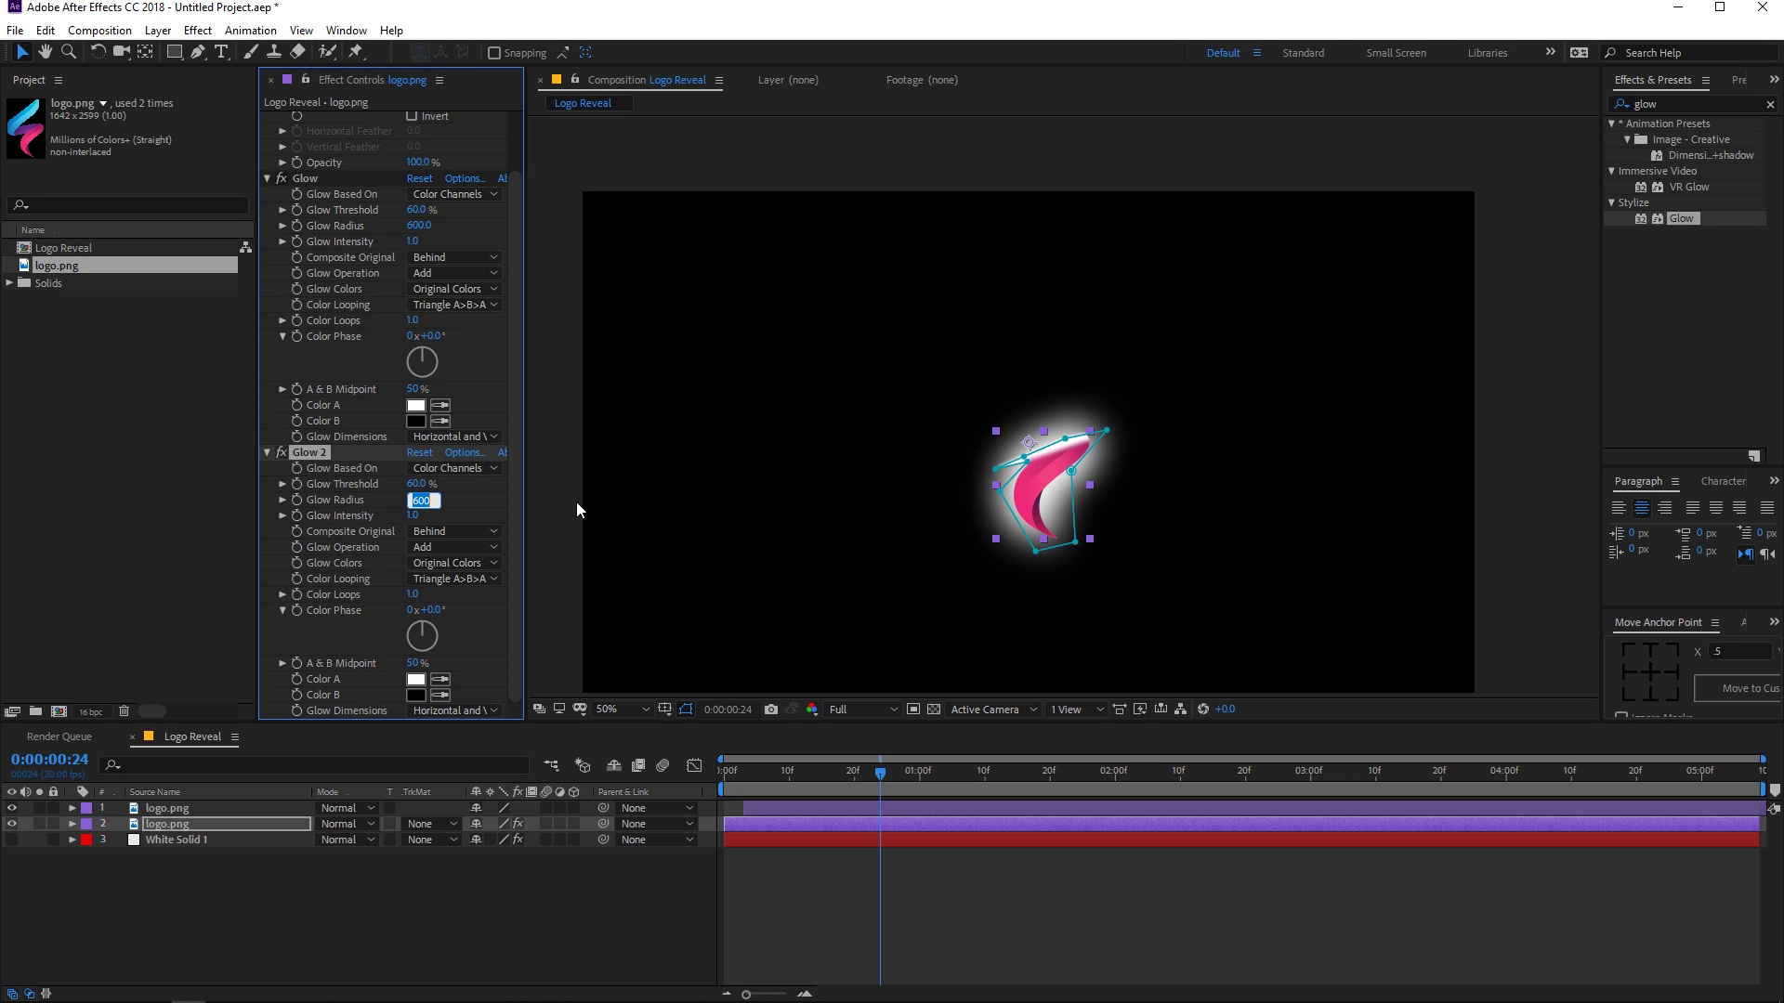
text(100)
key(Return)
click(412, 515)
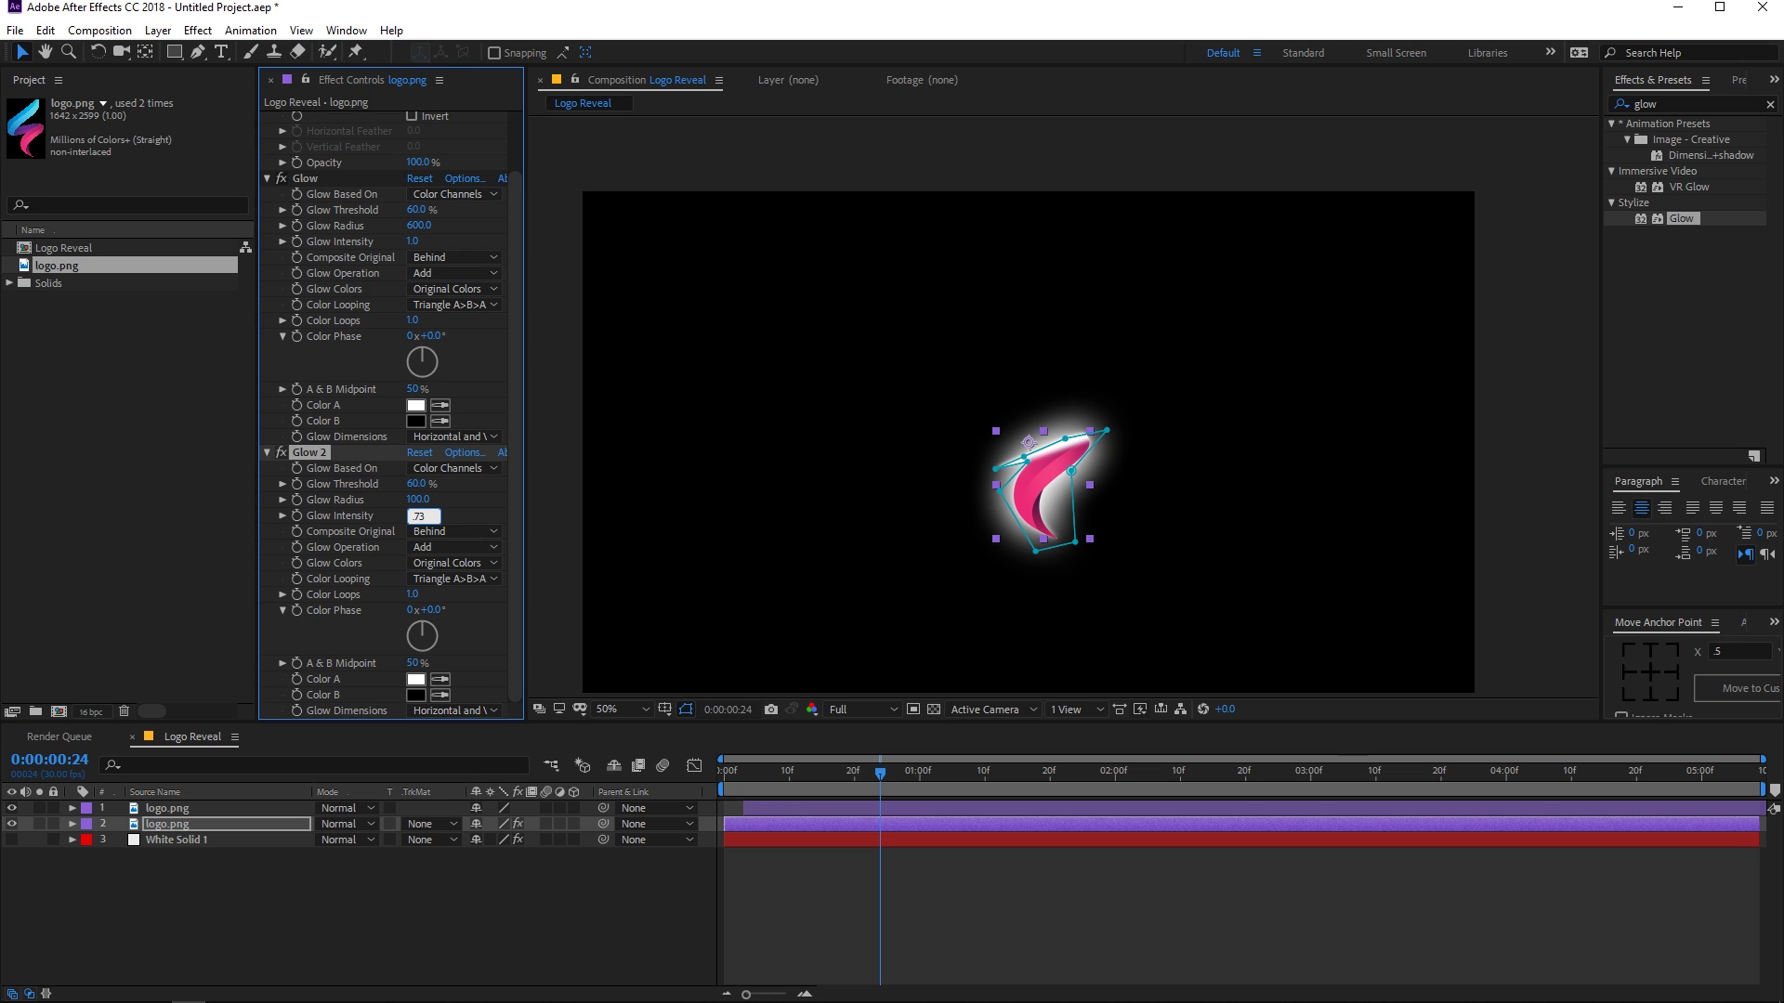
key(Return)
Preview the reveal with the doubled glow and scrub back to 0:00:00:28
click(799, 851)
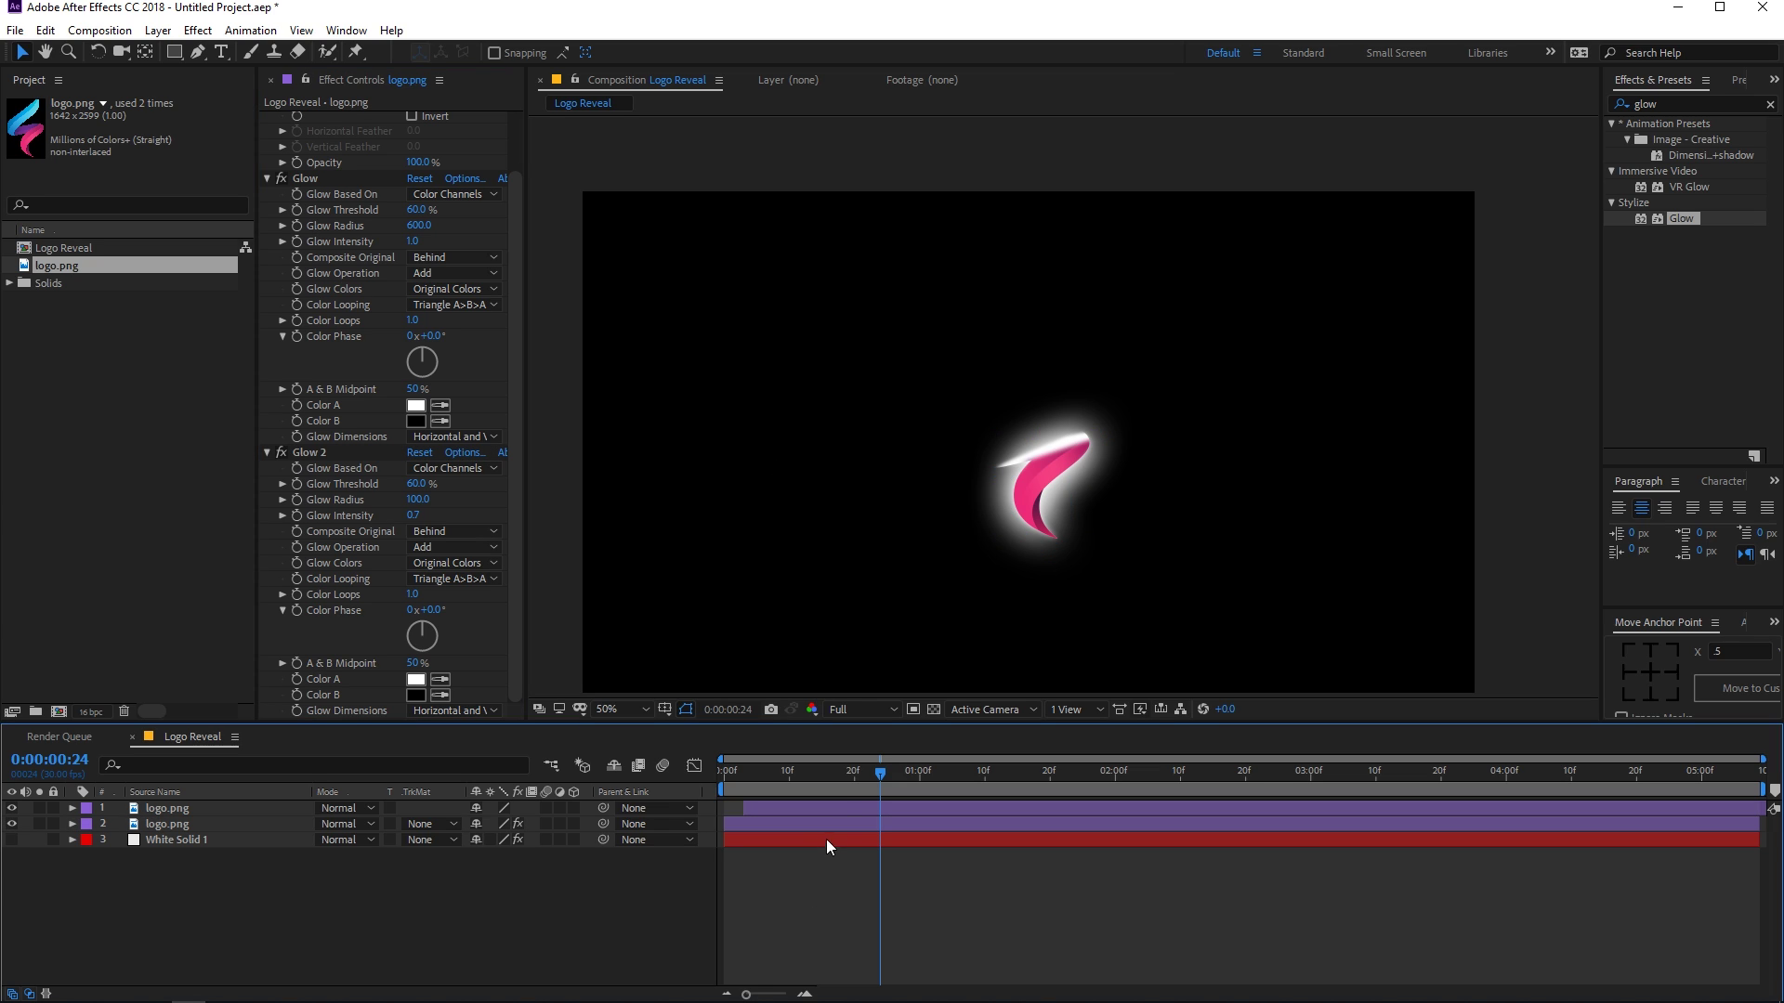
key(space)
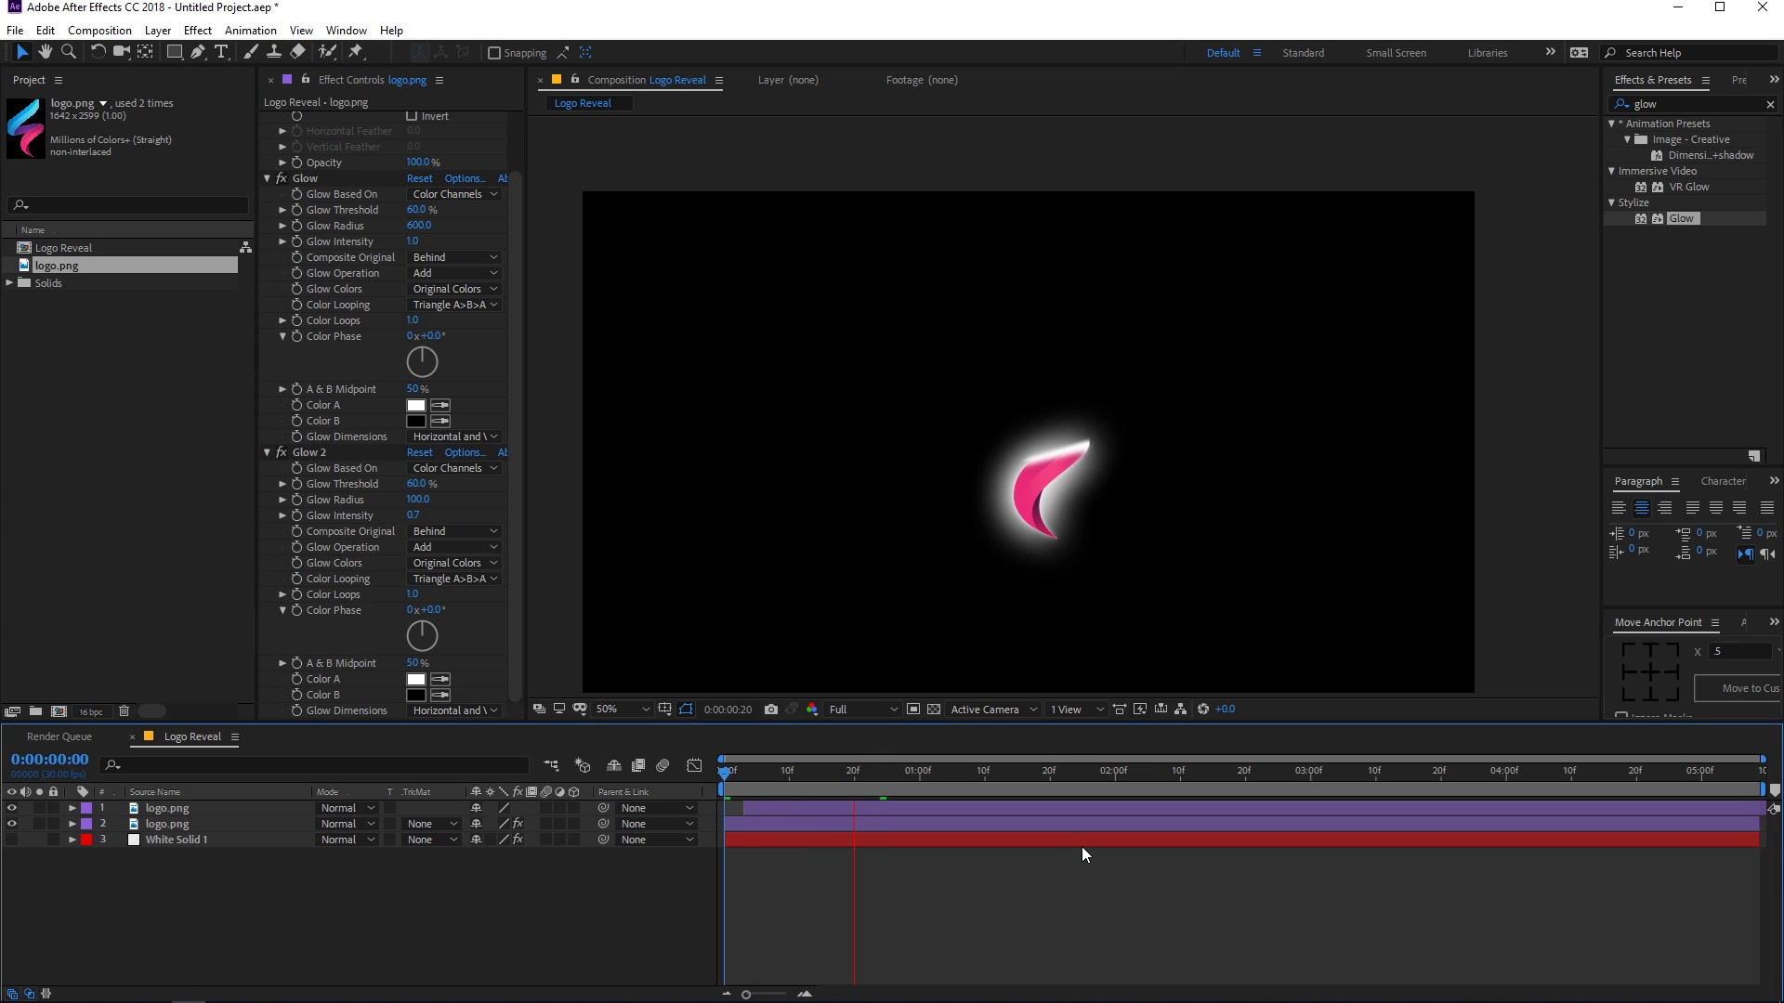
key(space)
drag(1015, 781, 908, 791)
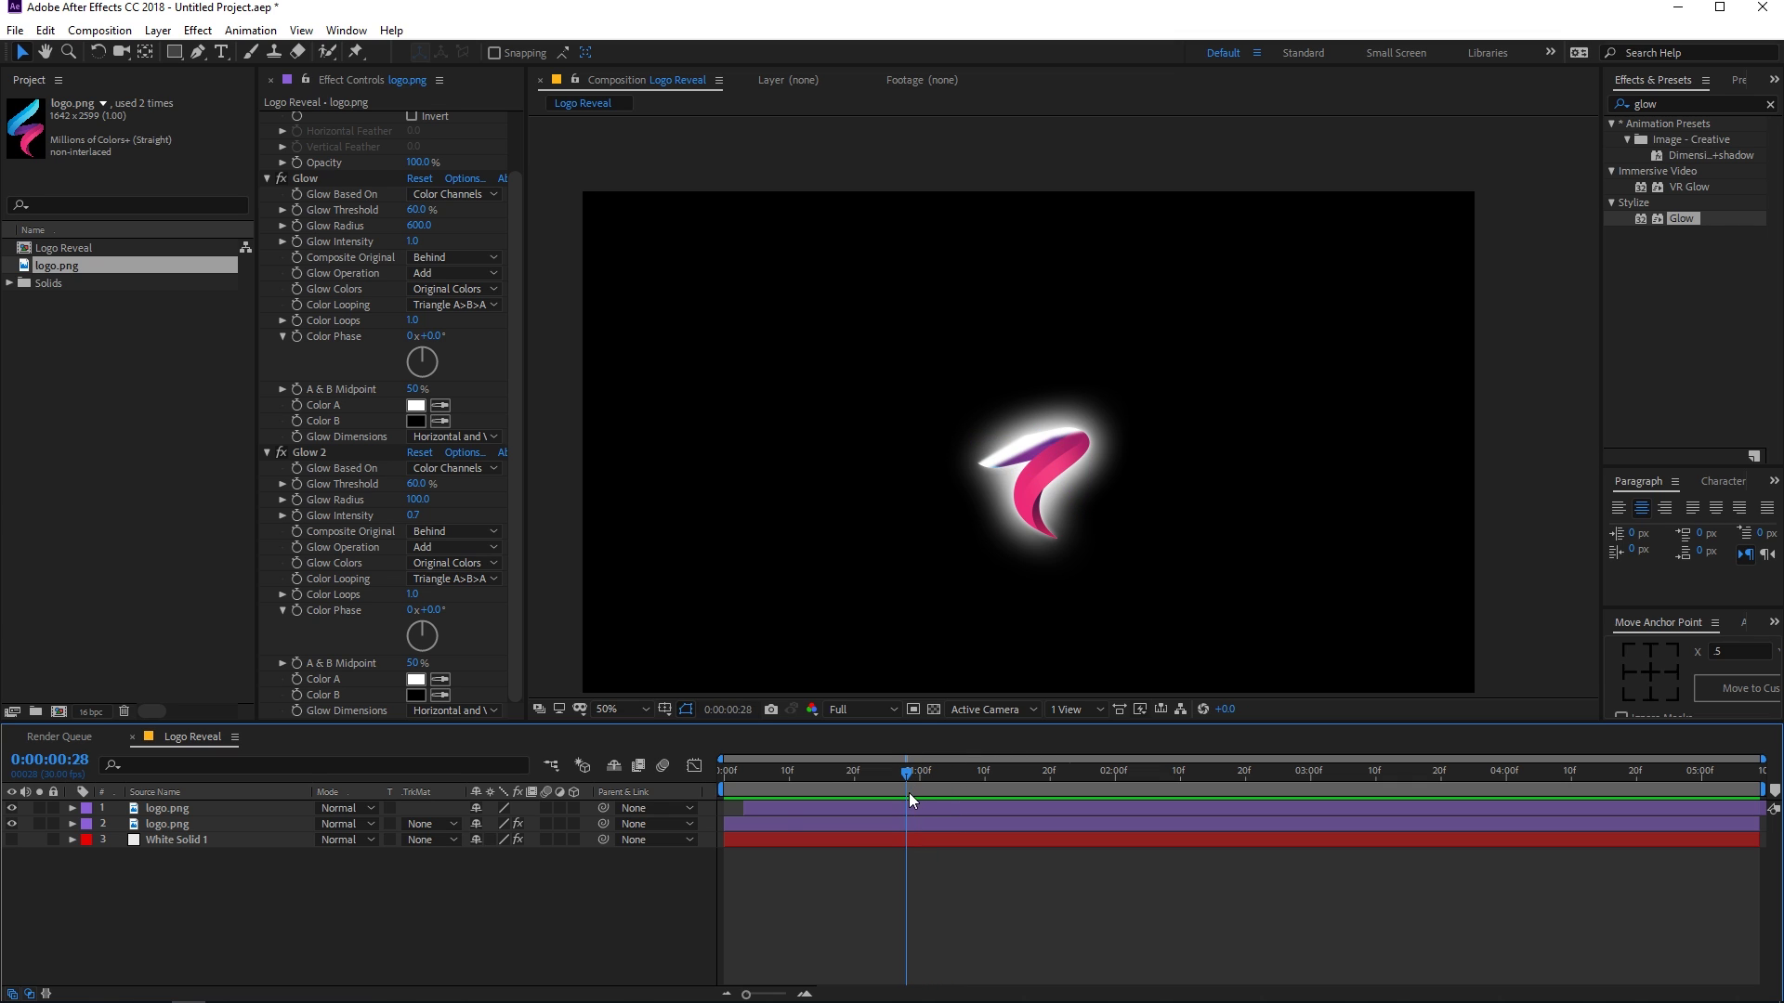
Turn on the visibility of the White Solid 1 background and preview the logo reveal over it
click(11, 839)
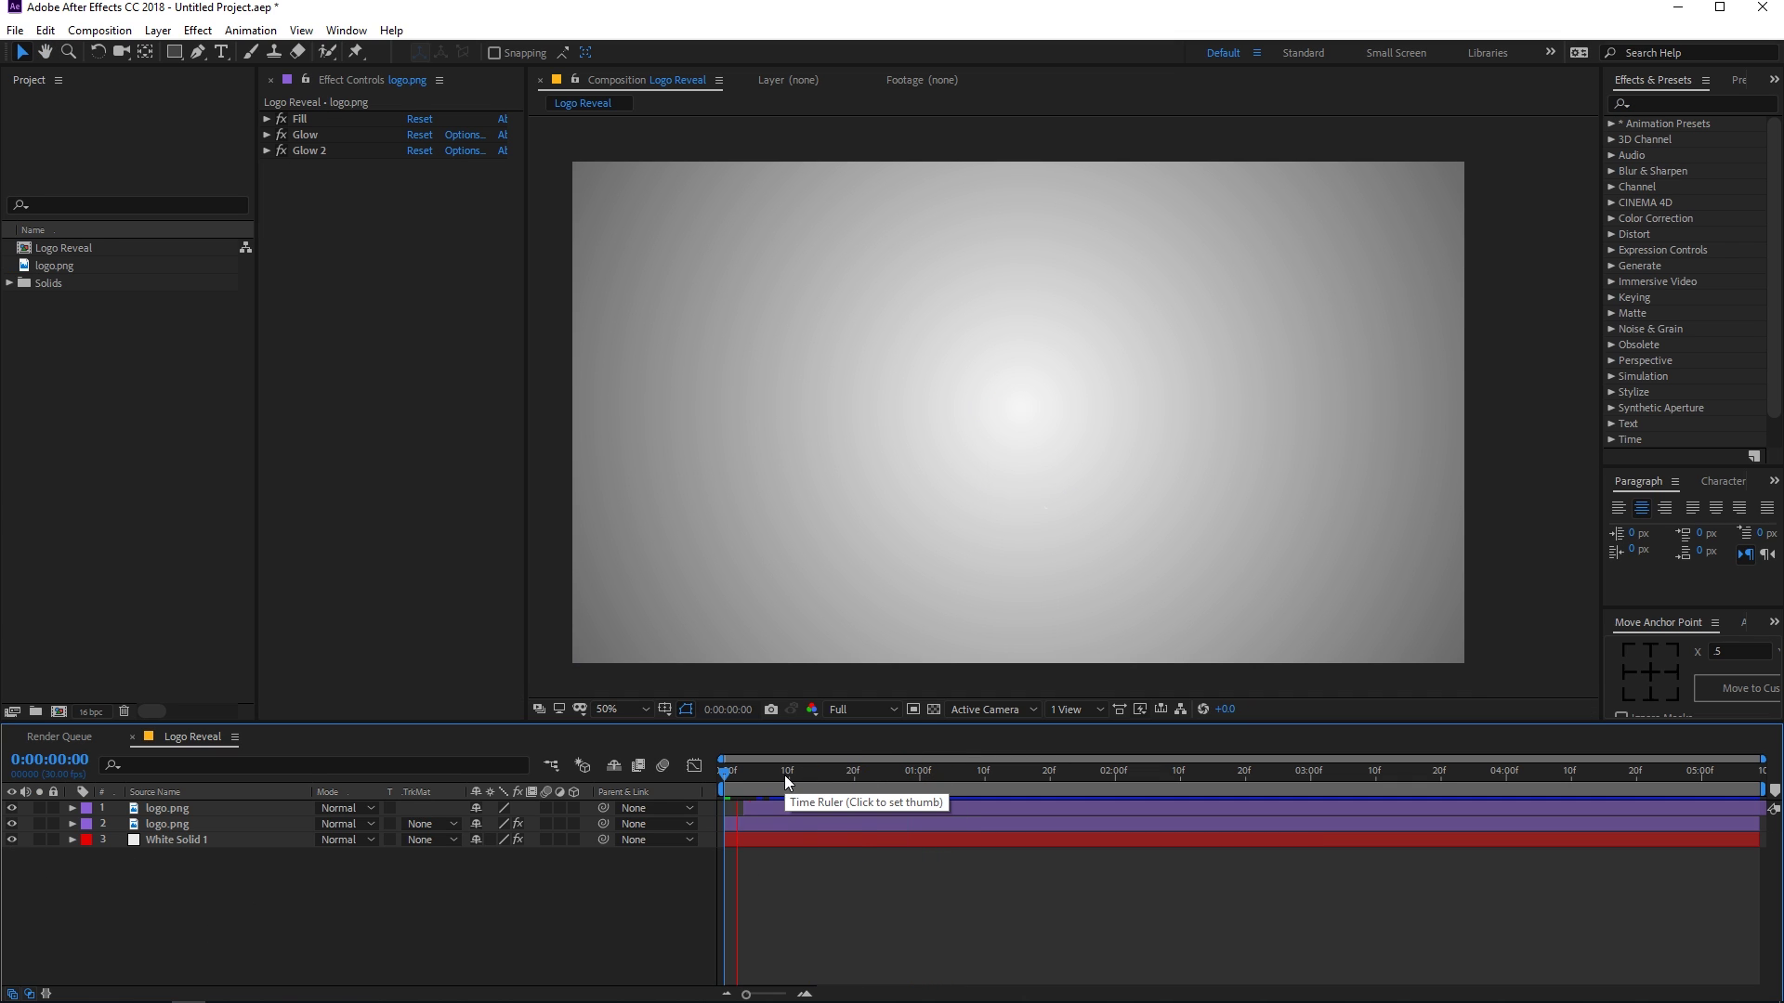
key(space)
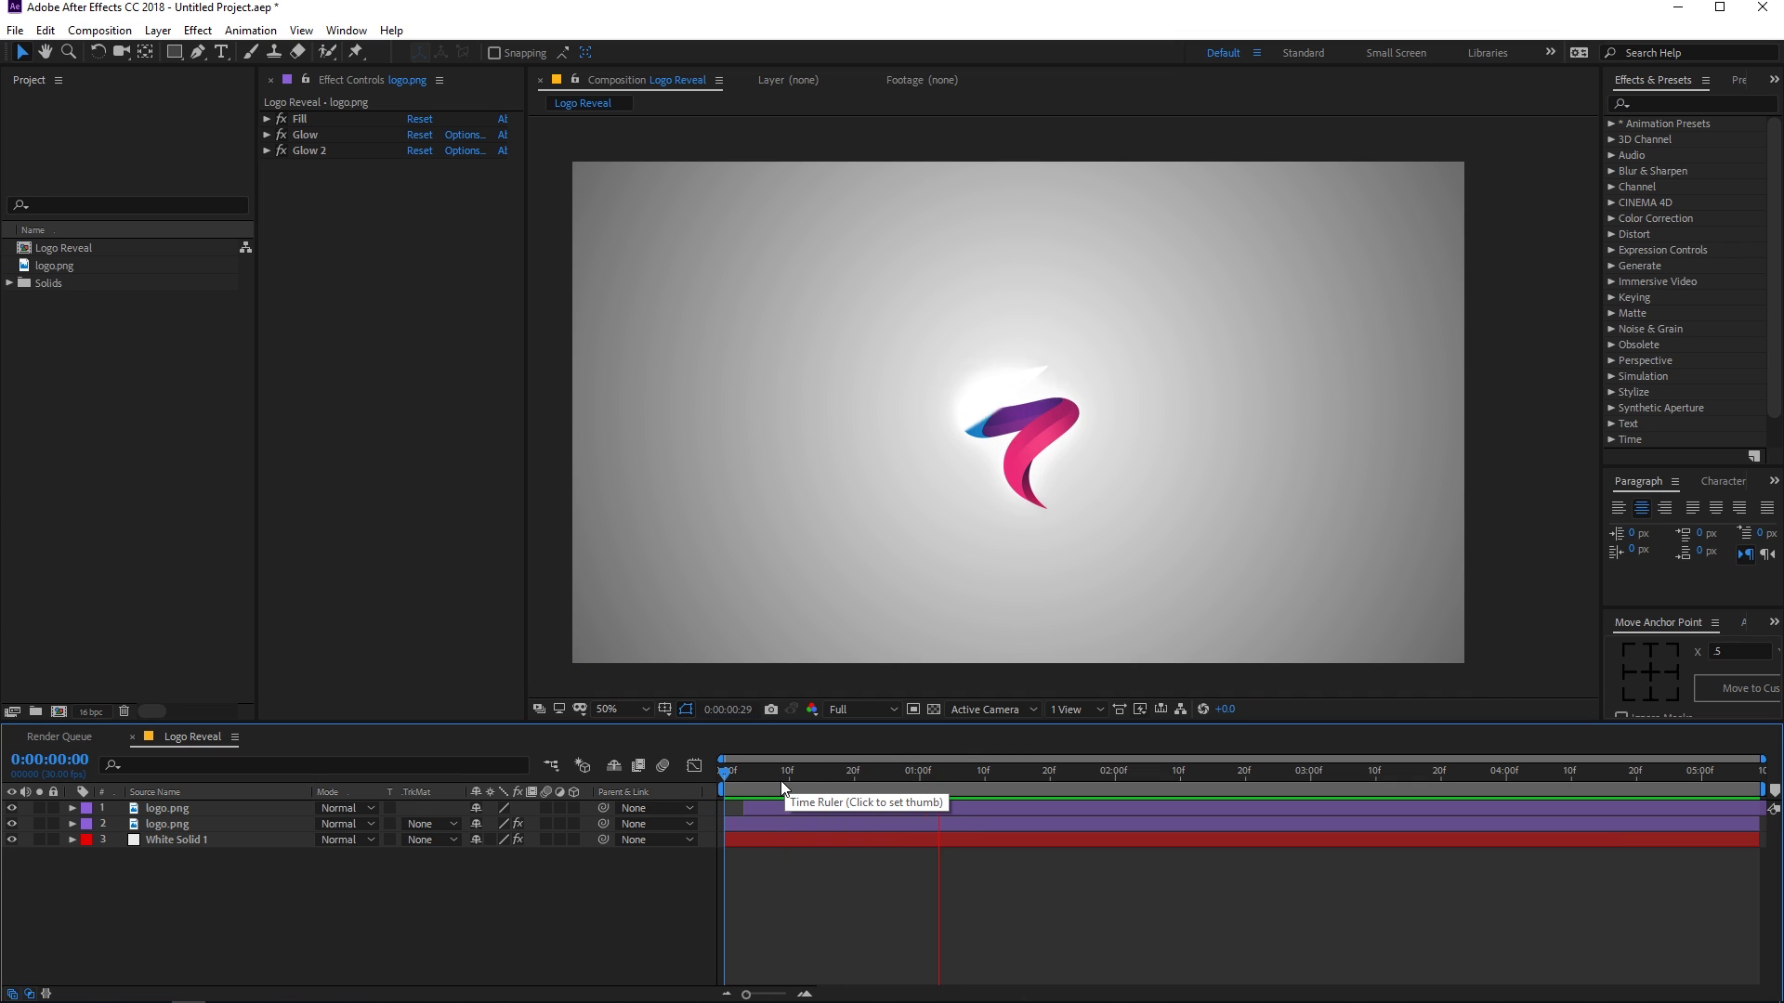
drag(856, 745, 1059, 736)
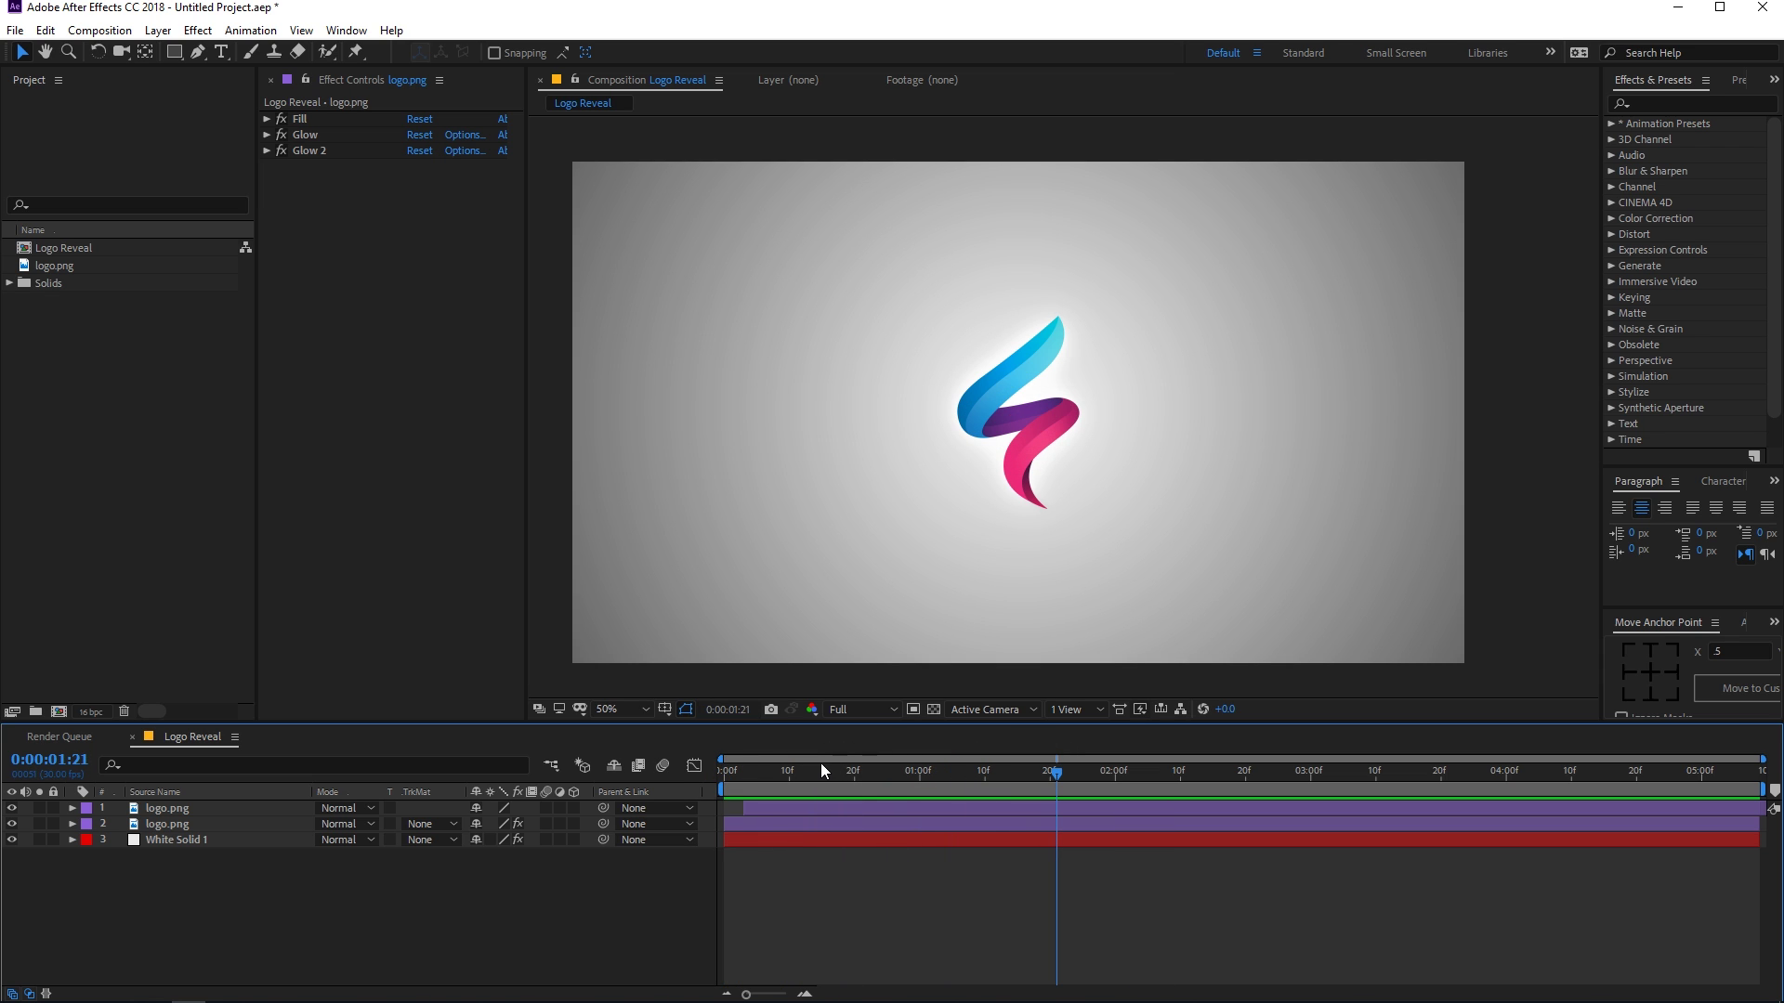
Create a new black solid layer above the logo.png layers
click(158, 30)
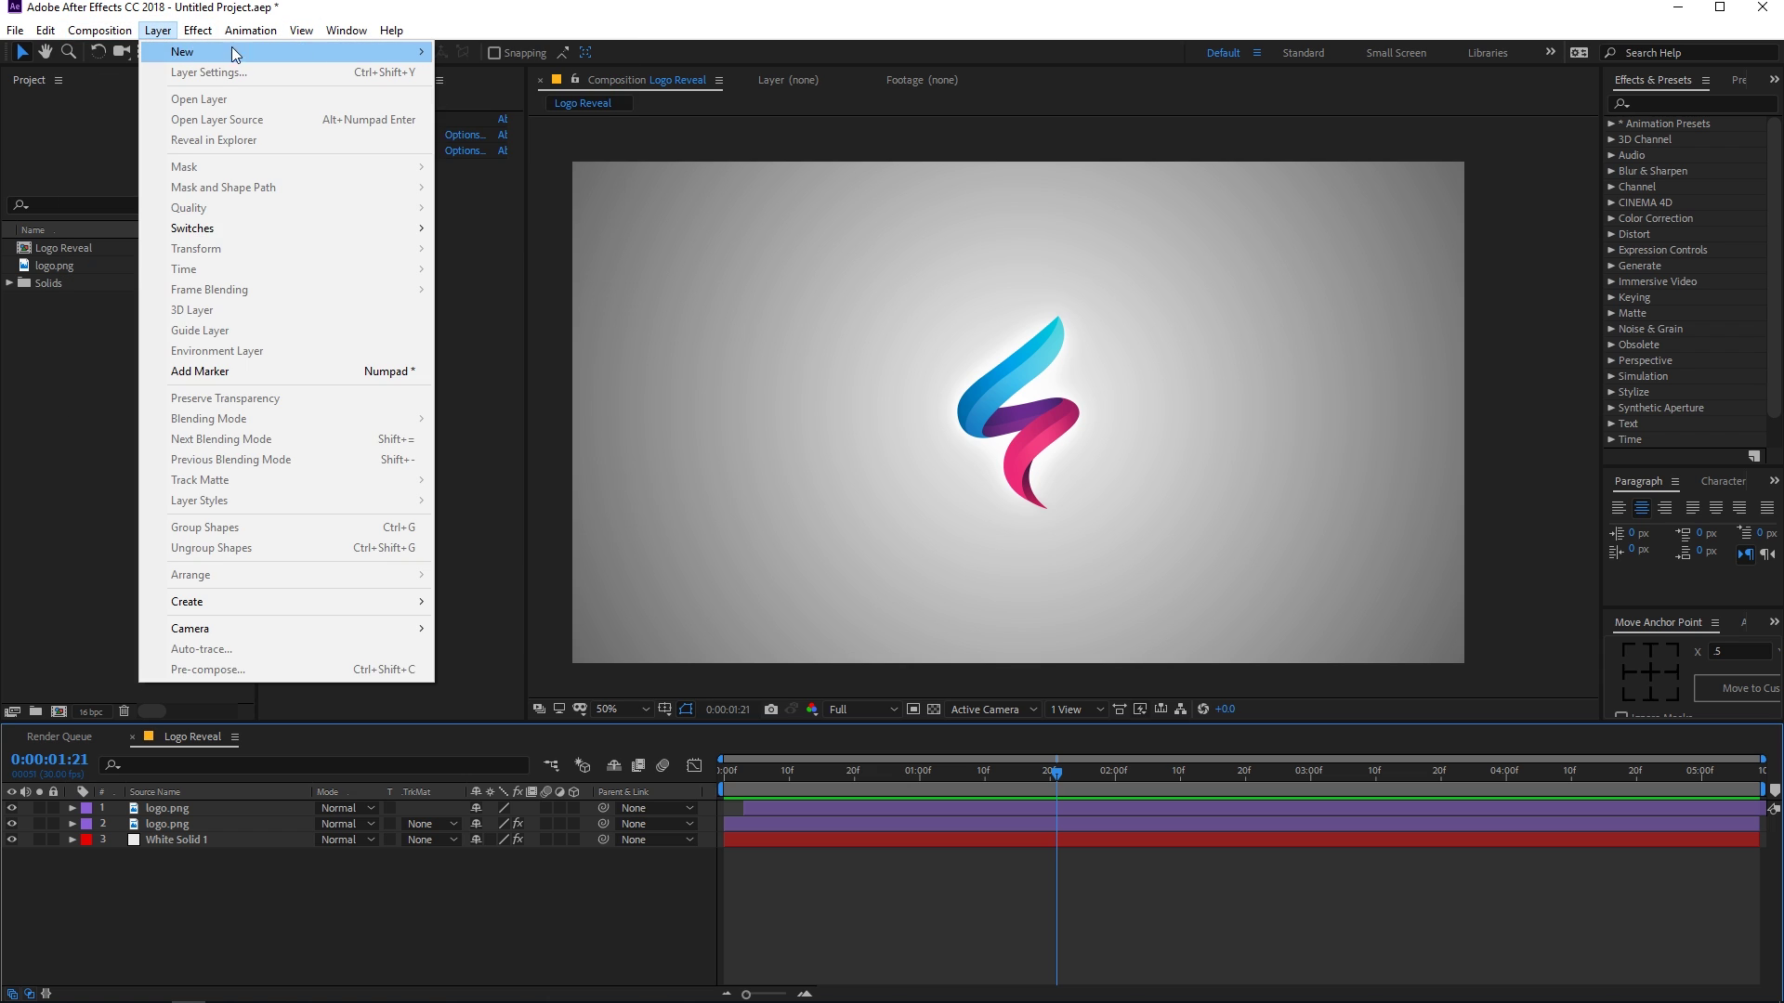
mouse_move(391, 54)
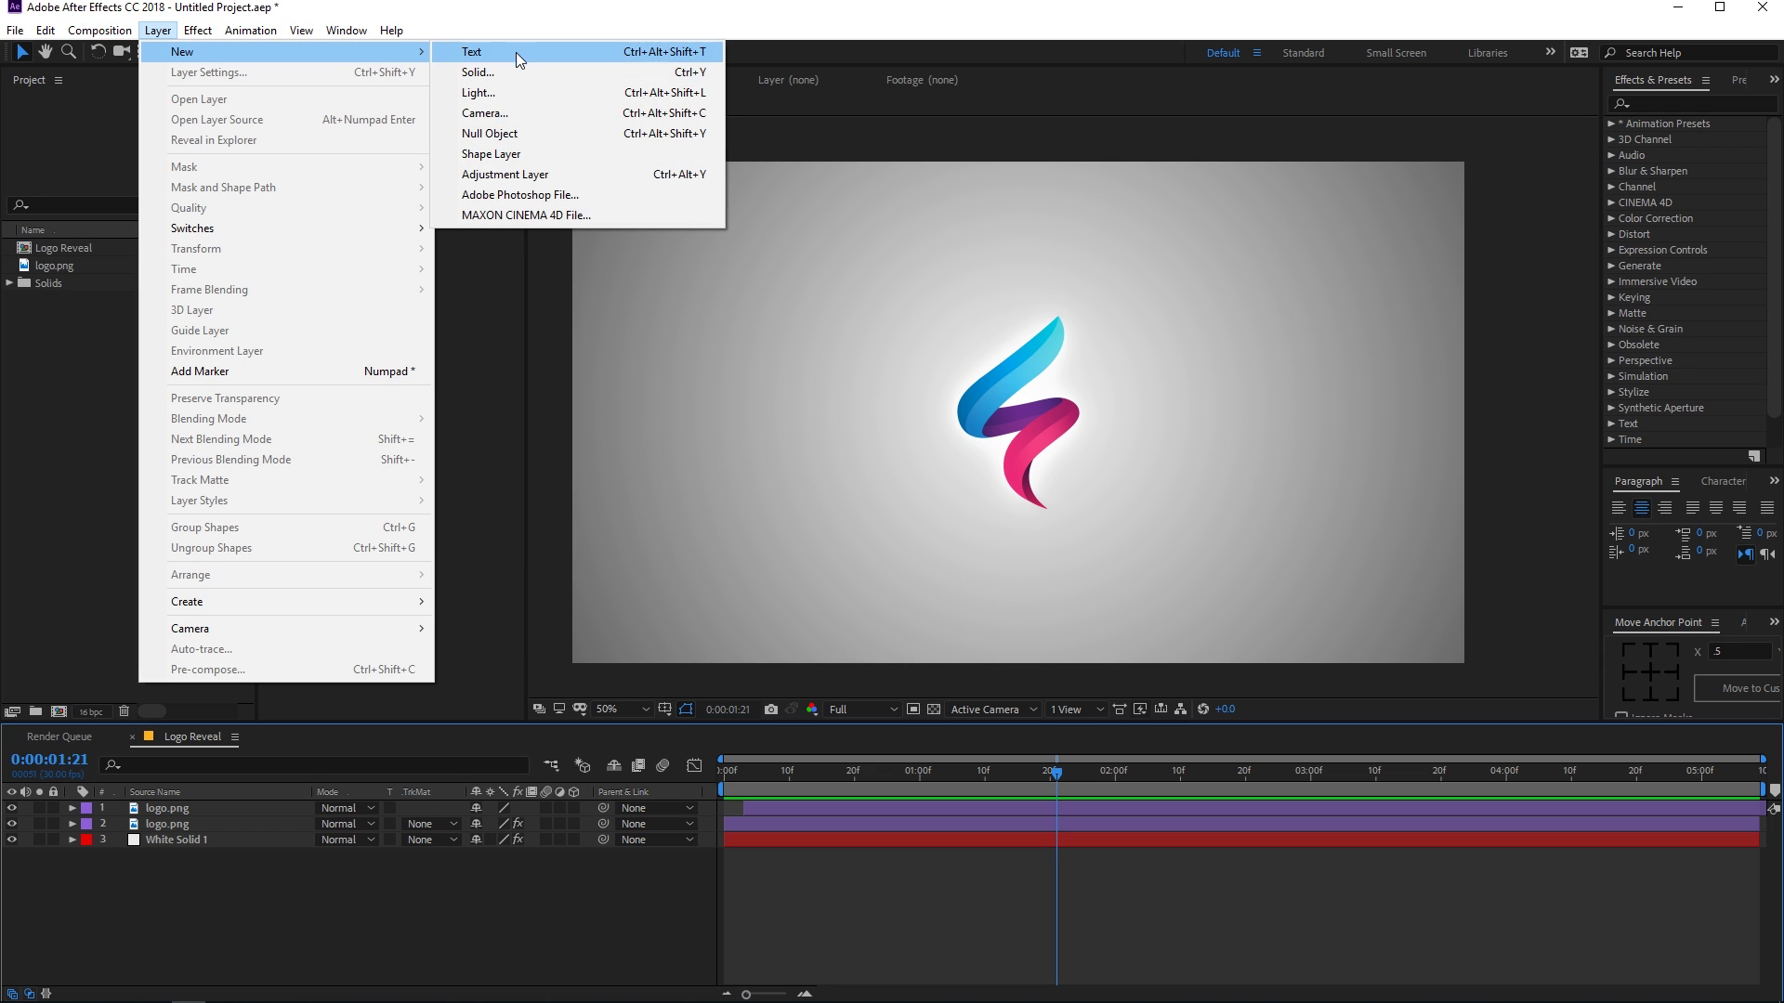
click(516, 72)
click(965, 616)
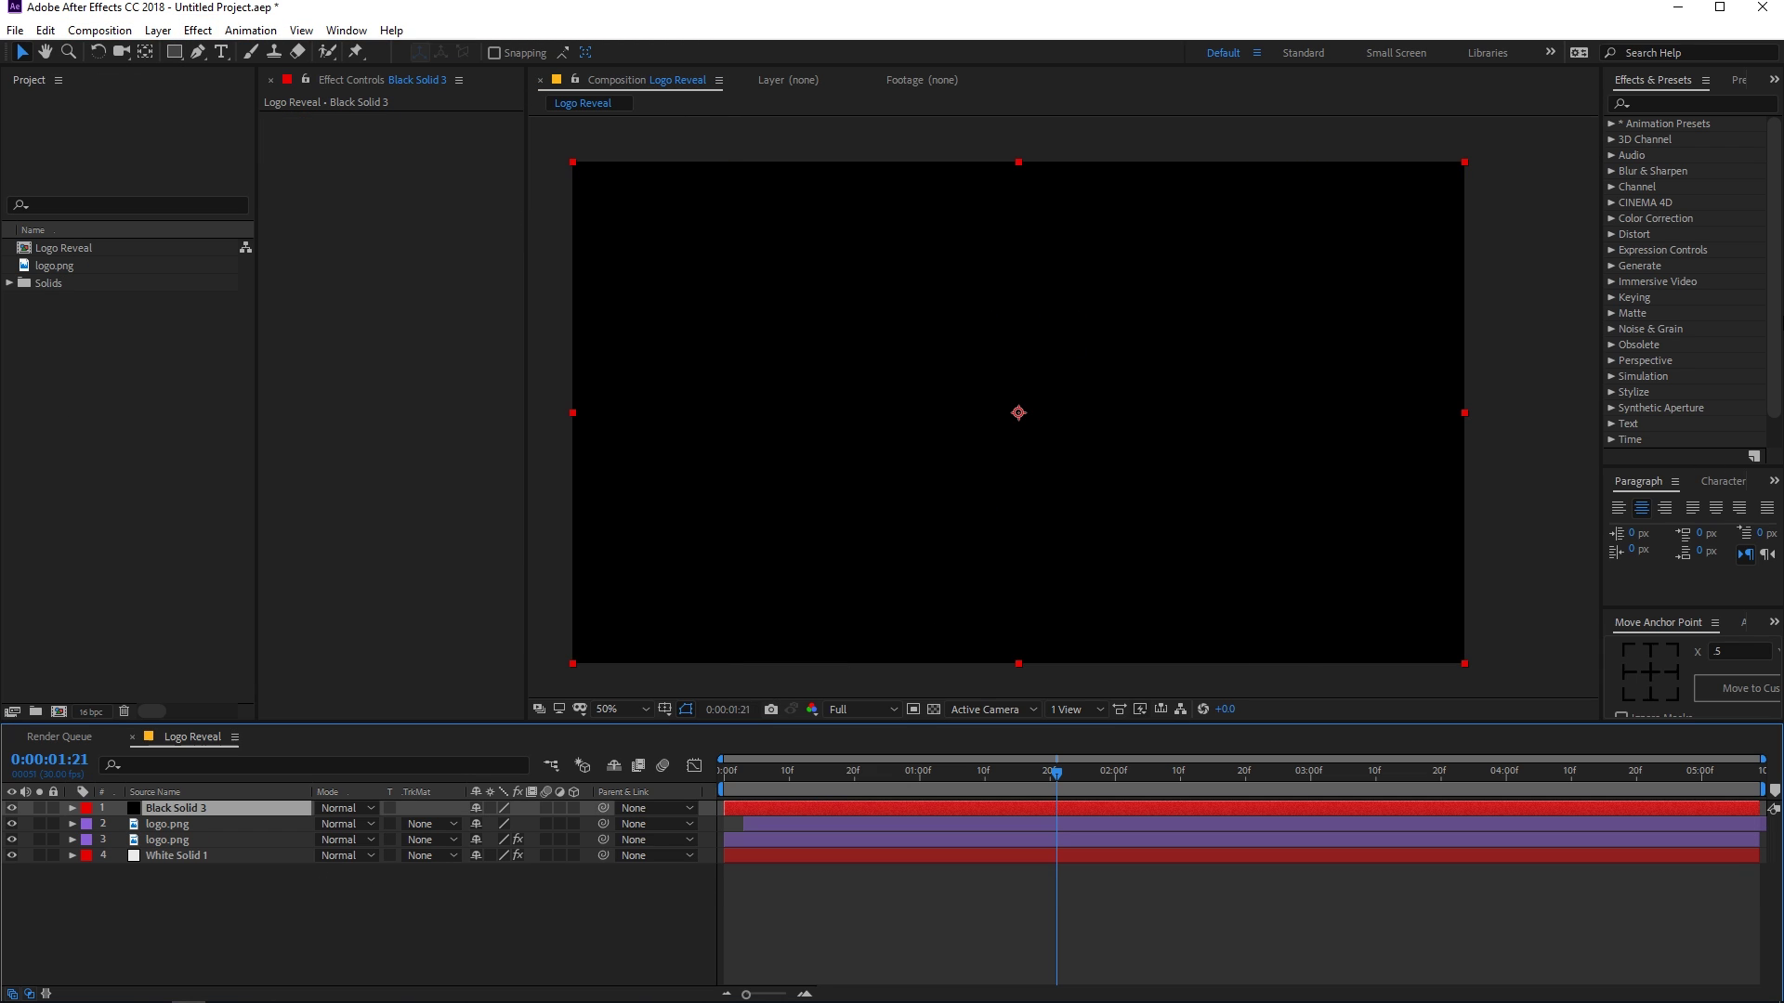
Find CC Particle Systems II and apply it to the black solid layer
click(1678, 105)
text(cc pa)
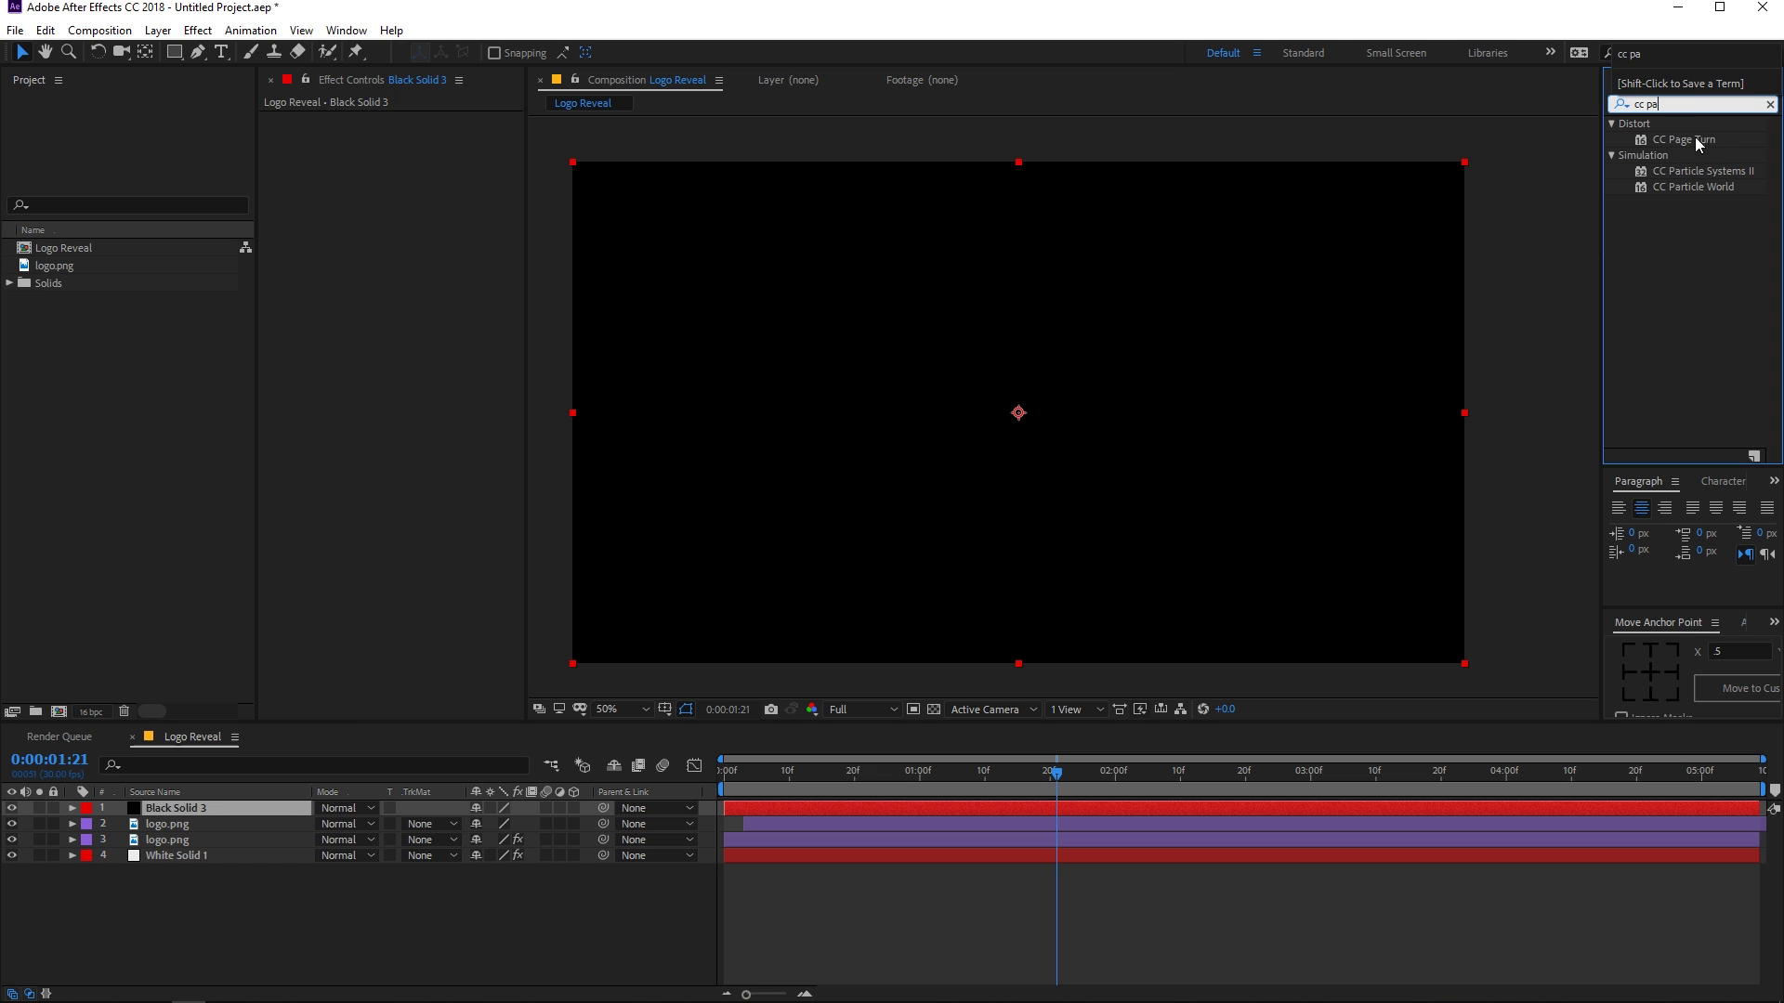
drag(1701, 171, 236, 808)
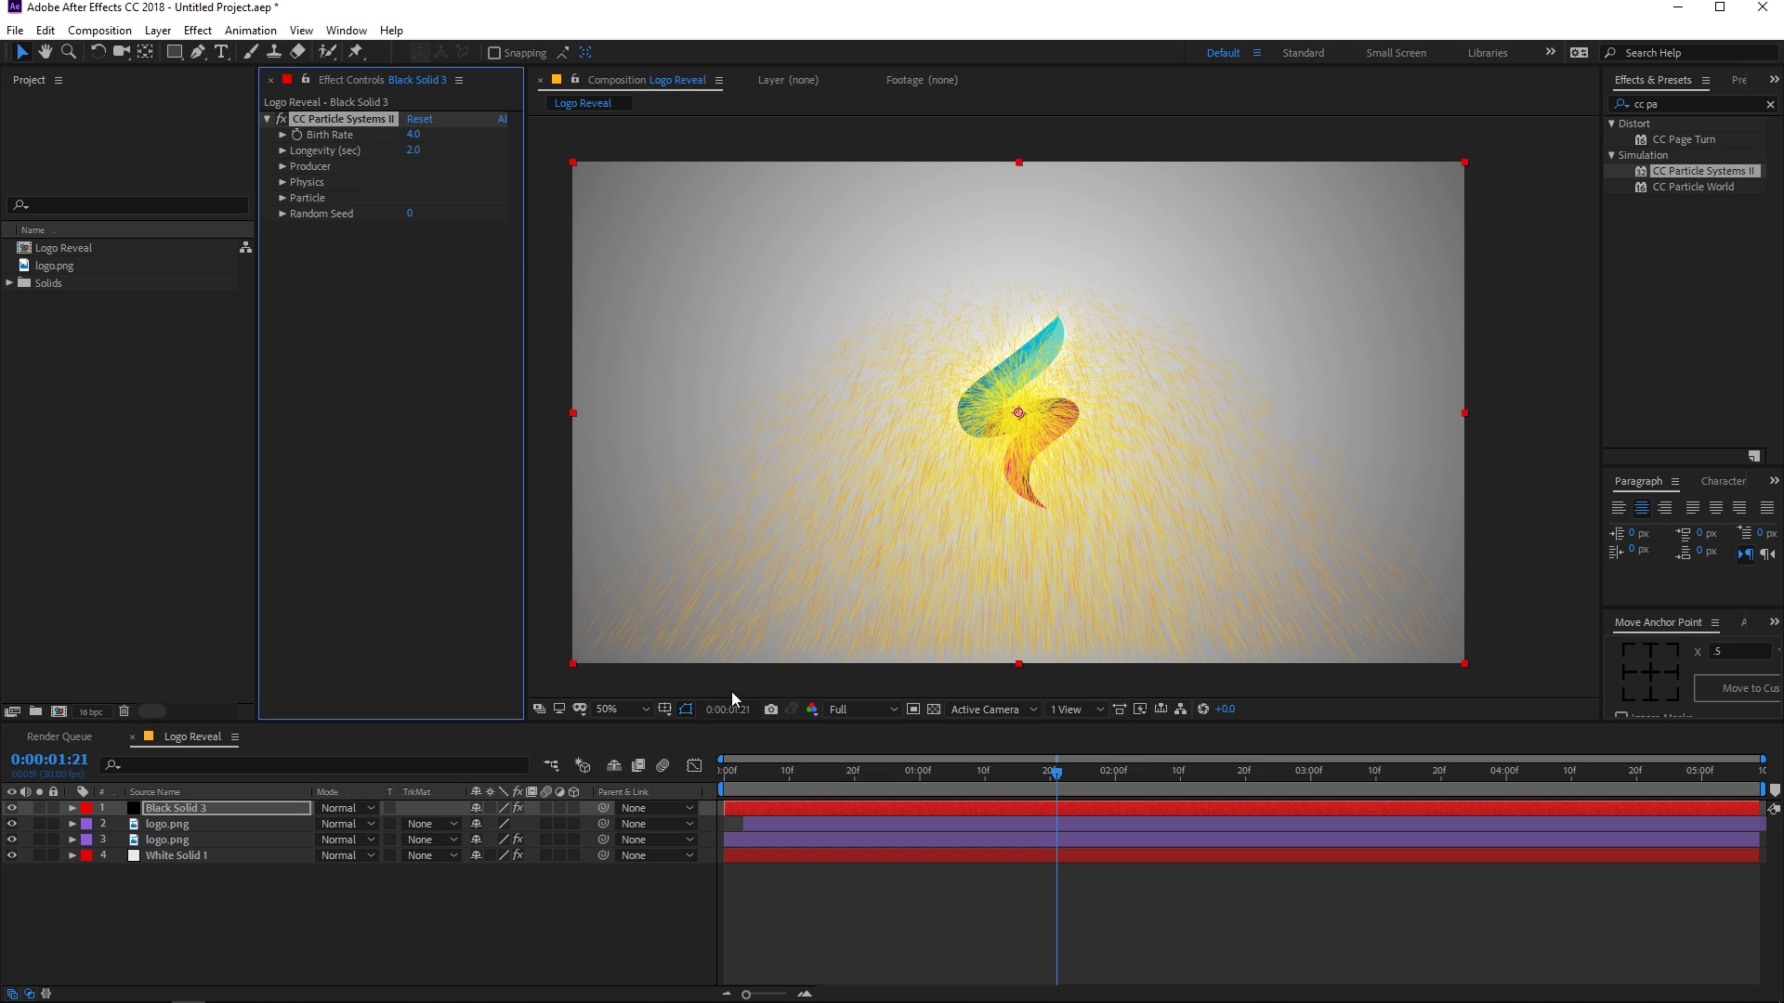
Try particle Birth Rates of 0 and 43.5 and preview the resulting particles over the logo reveal
drag(414, 132, 98, 147)
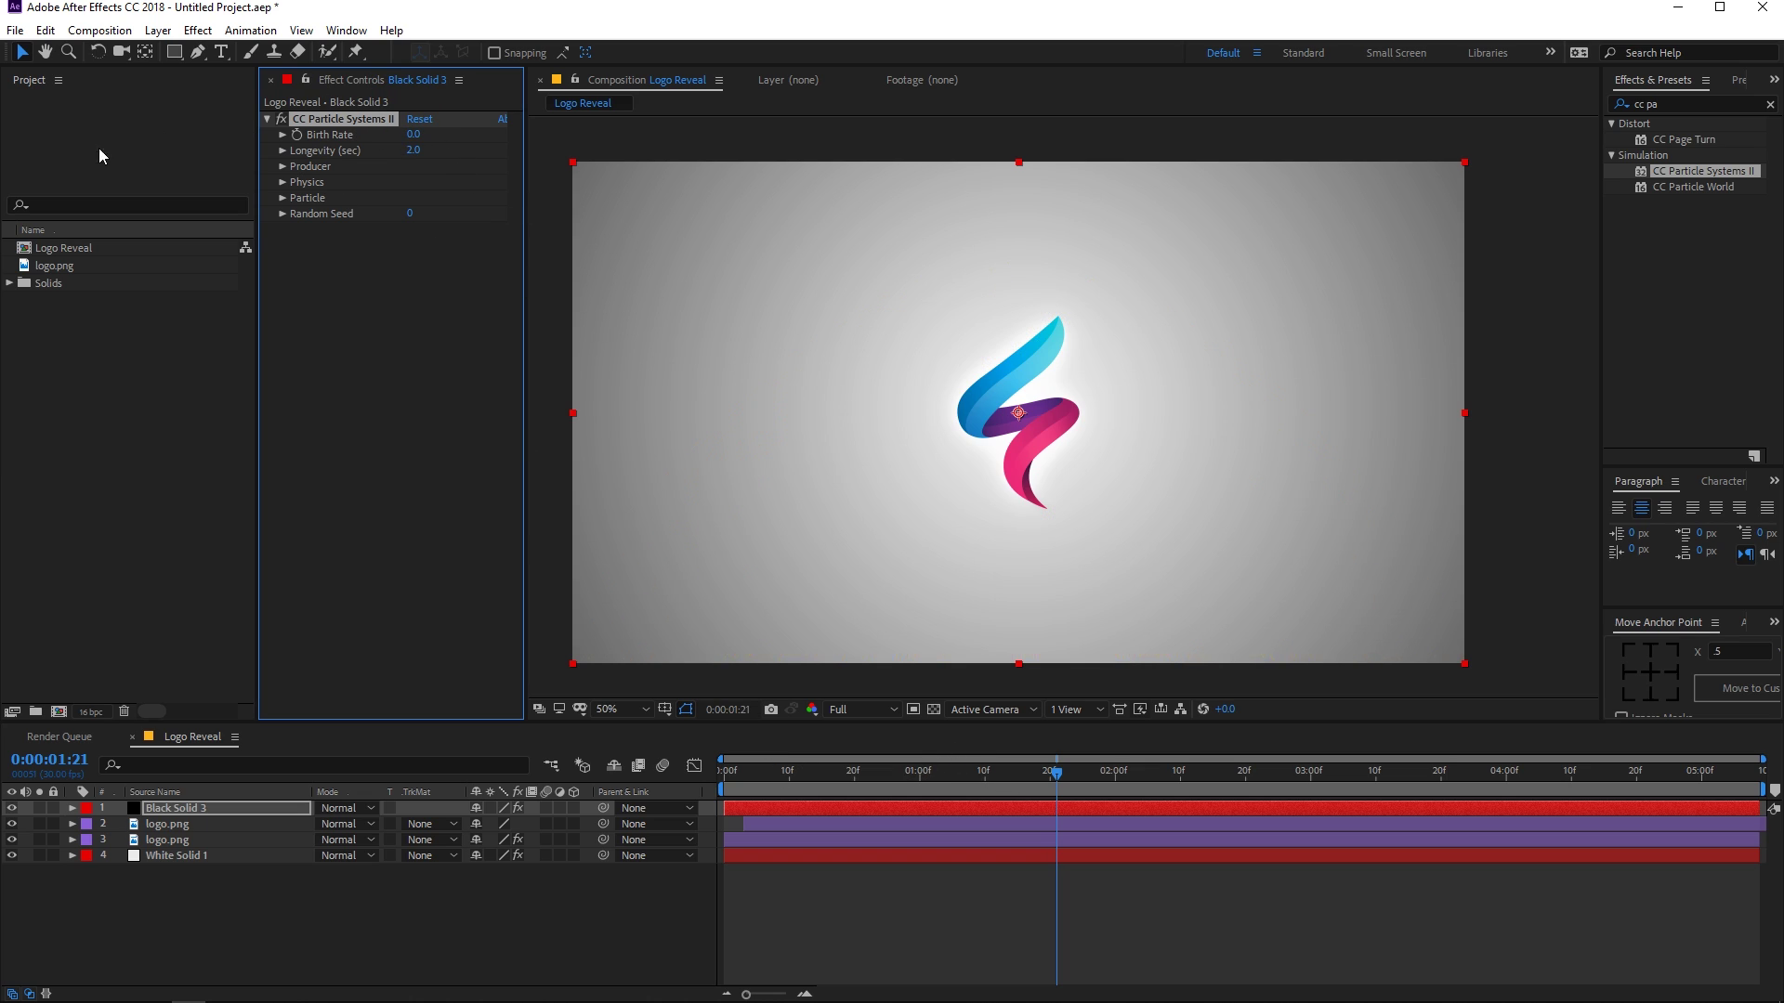
drag(1024, 771, 963, 760)
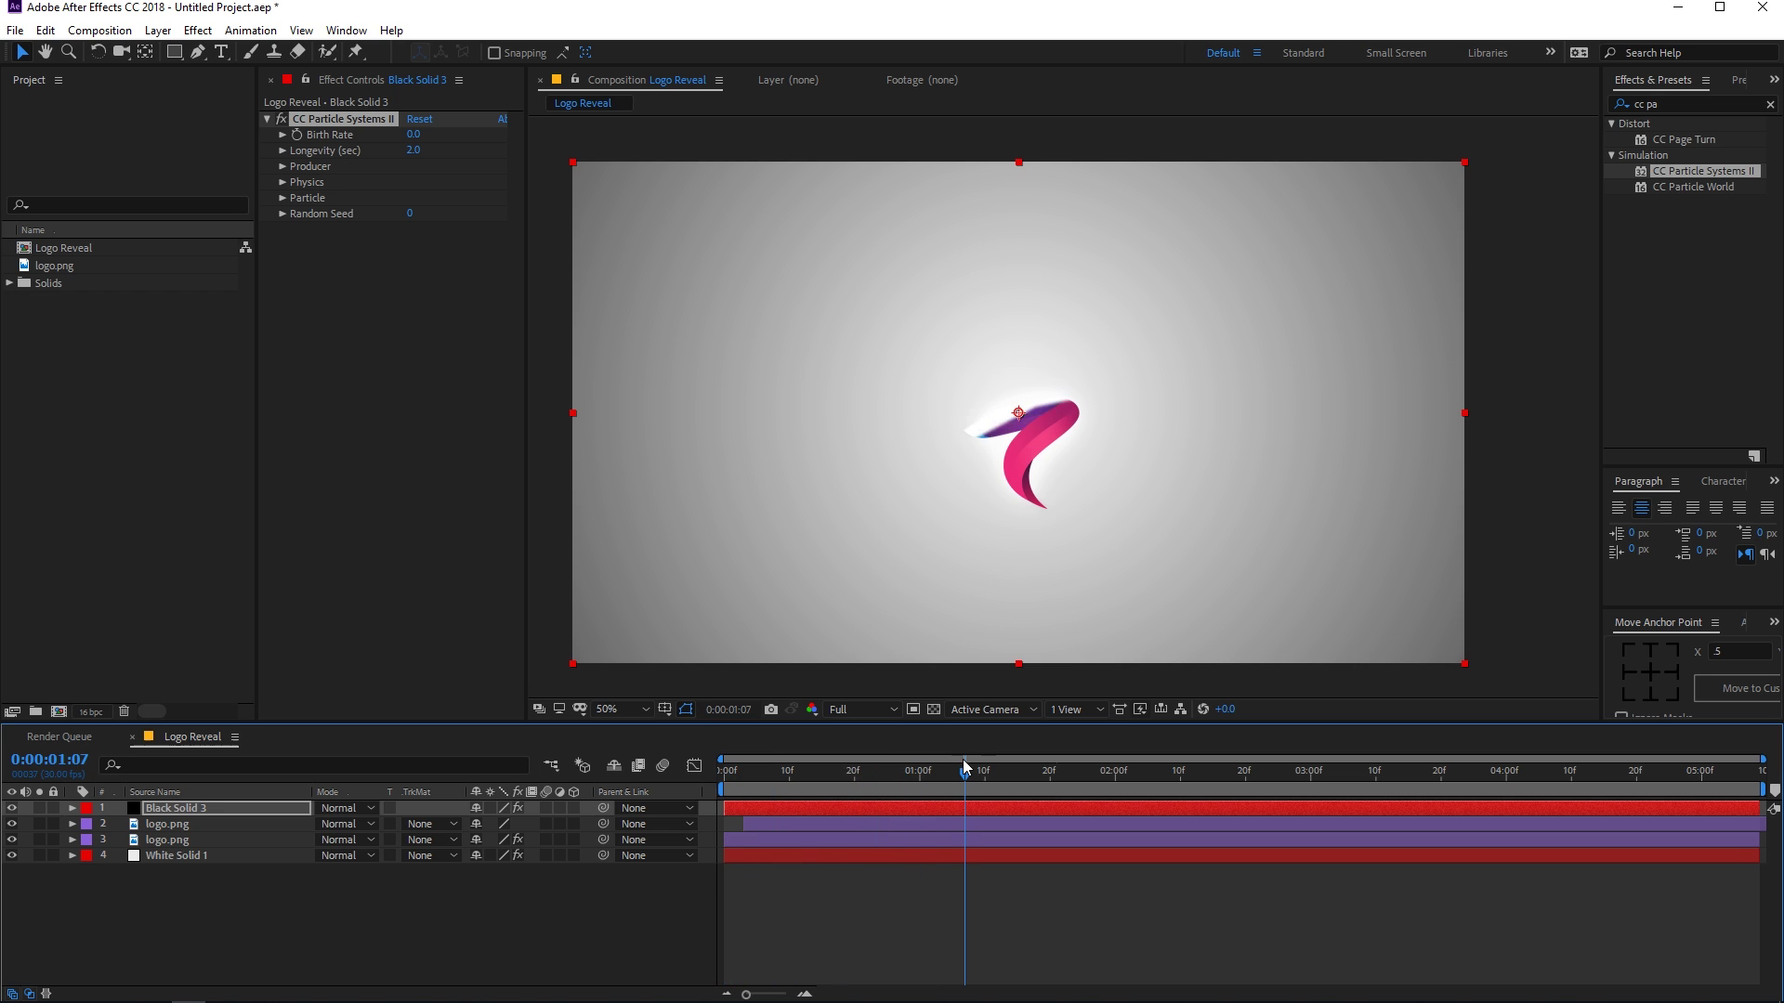
drag(409, 135, 811, 130)
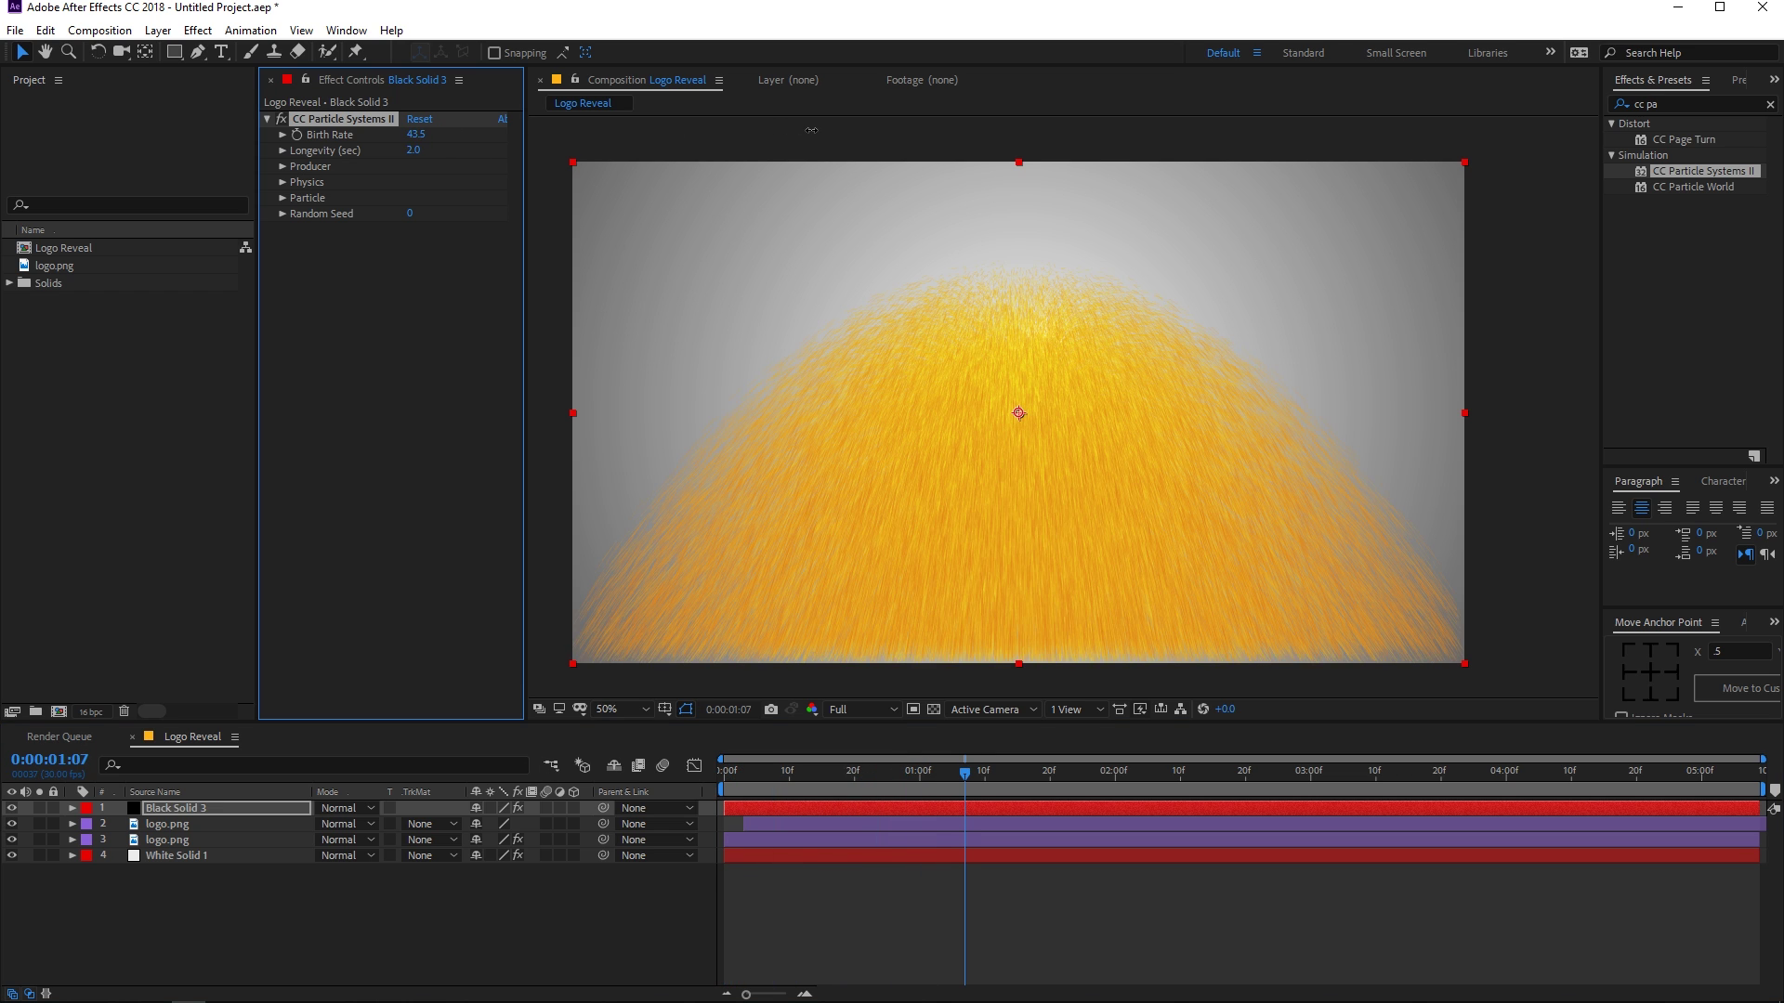
drag(1017, 788, 704, 790)
key(space)
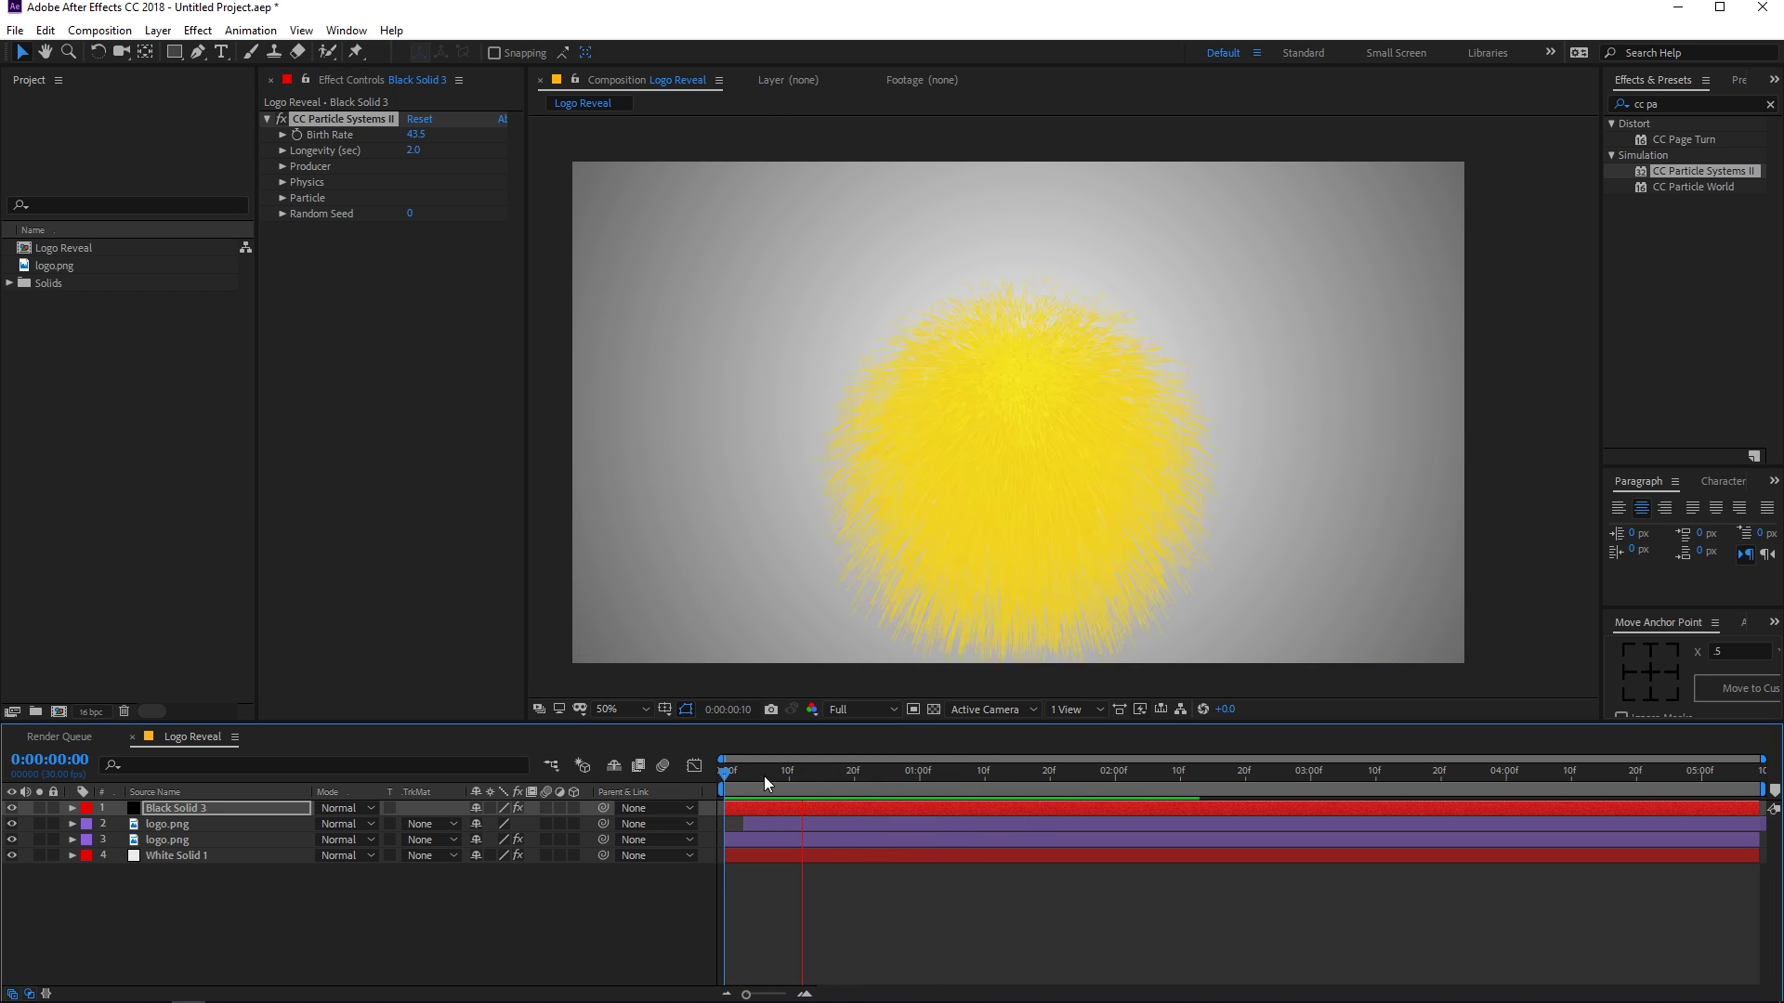
key(space)
drag(815, 780, 741, 788)
key(space)
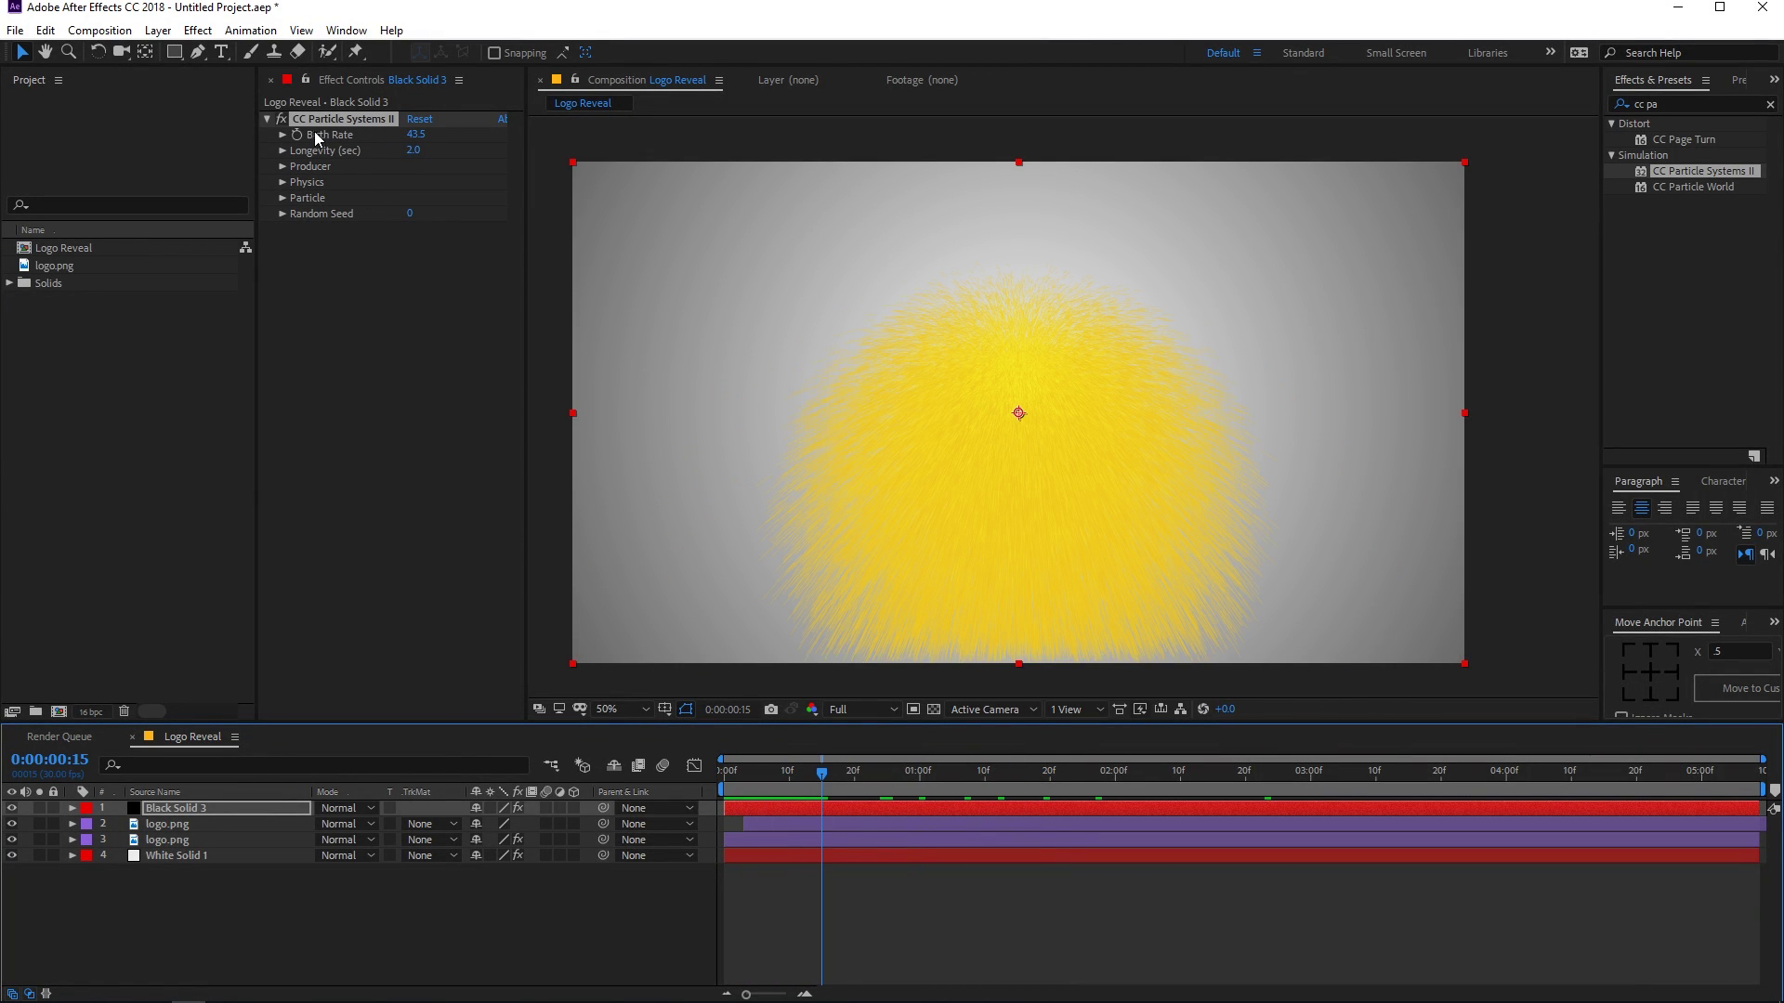
Set the CC Particle Systems II Birth Rate to 2
click(414, 134)
text(2)
key(Return)
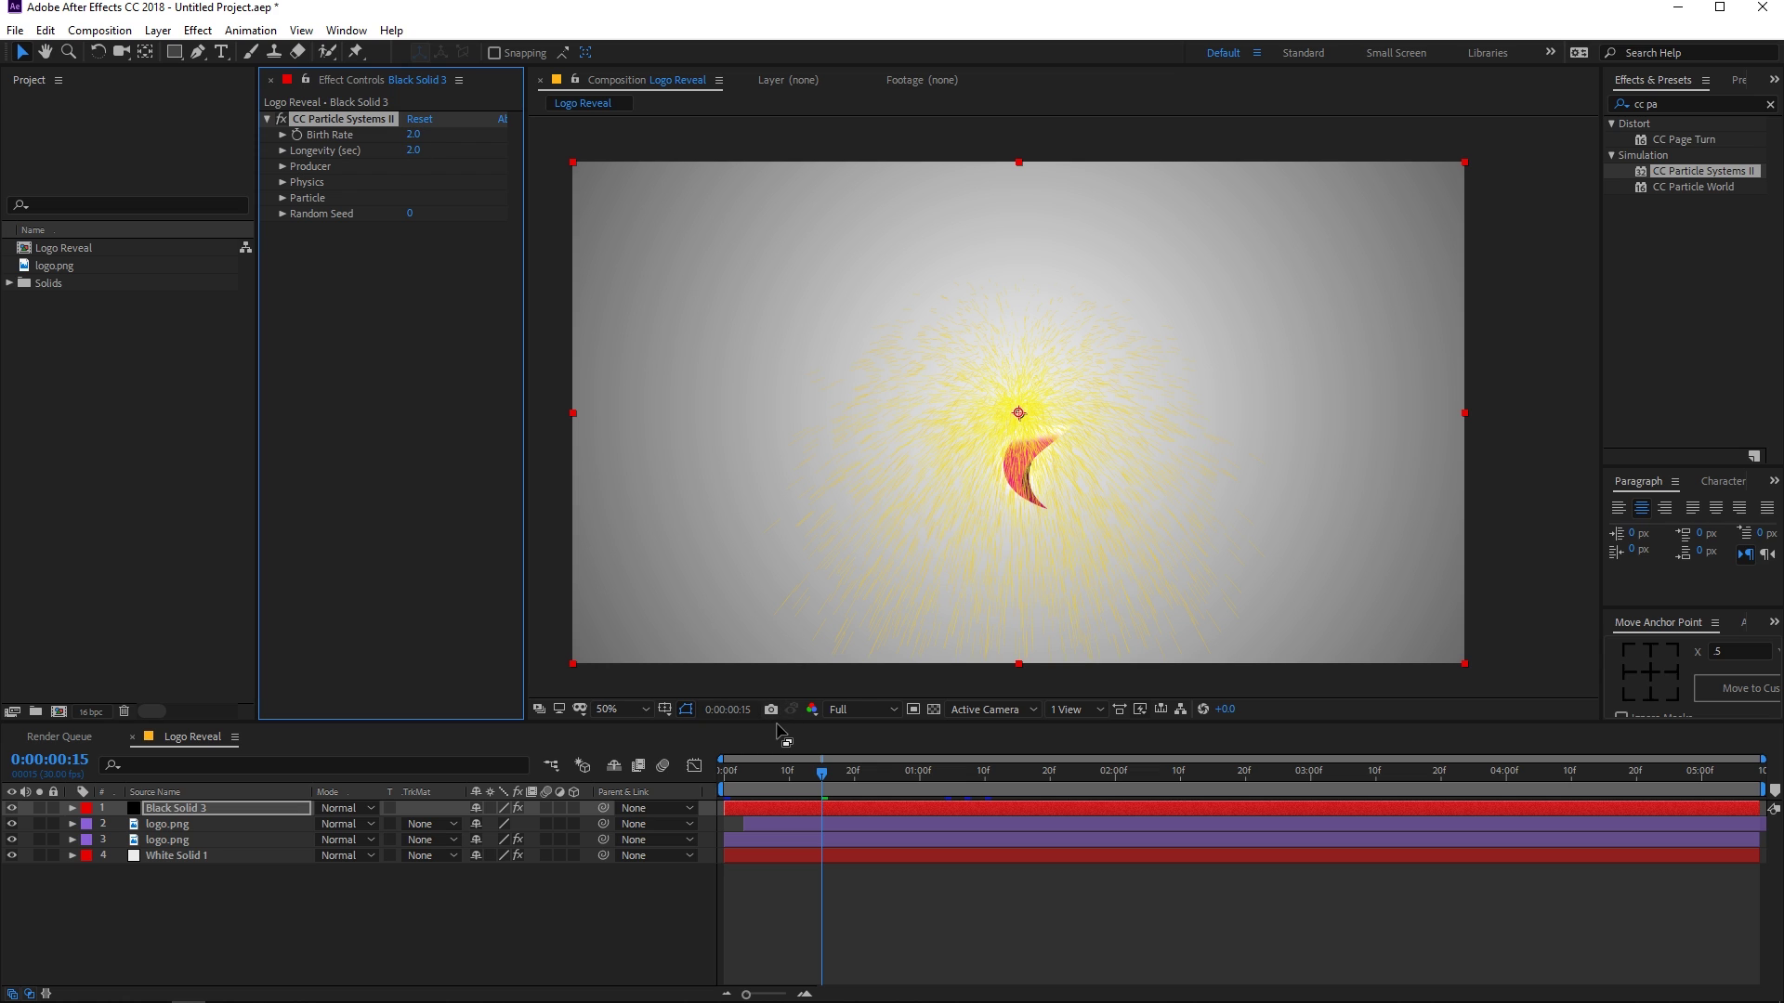
Show the upper logo.png layer's mask keyframes and add a Birth Rate keyframe at 0:00:00:00 on the black solid
click(804, 825)
key(u)
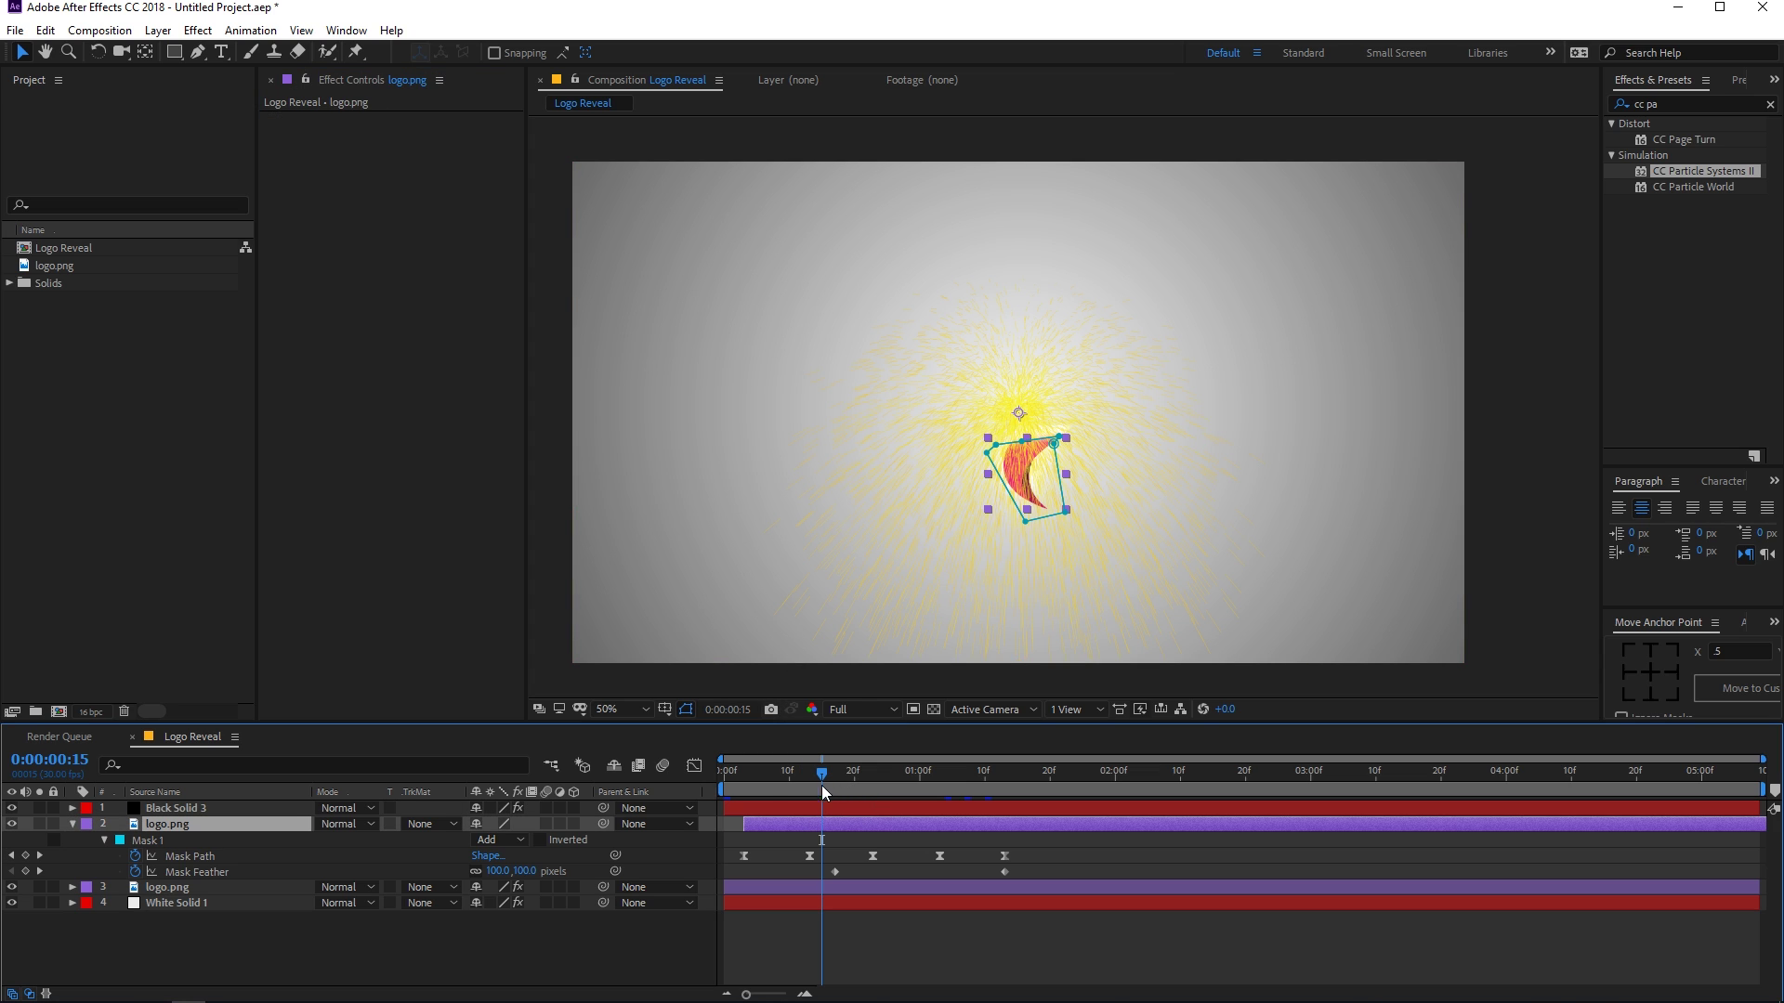
drag(821, 784, 645, 772)
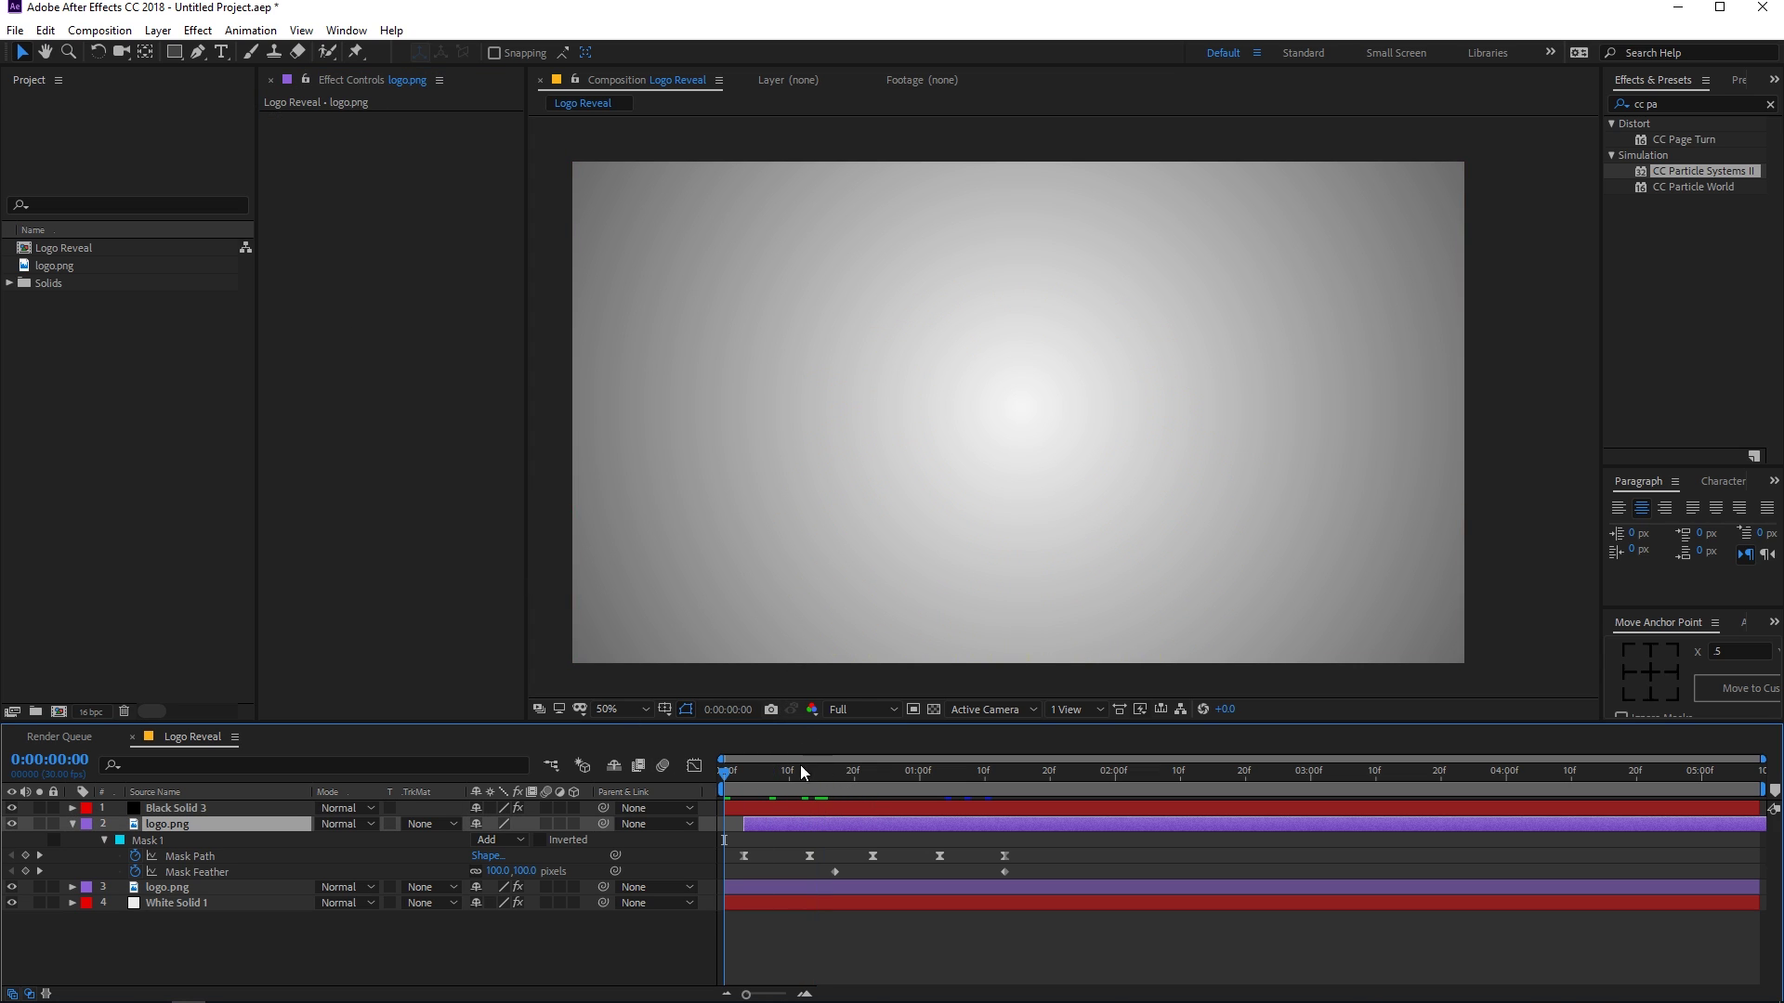
click(774, 807)
click(294, 138)
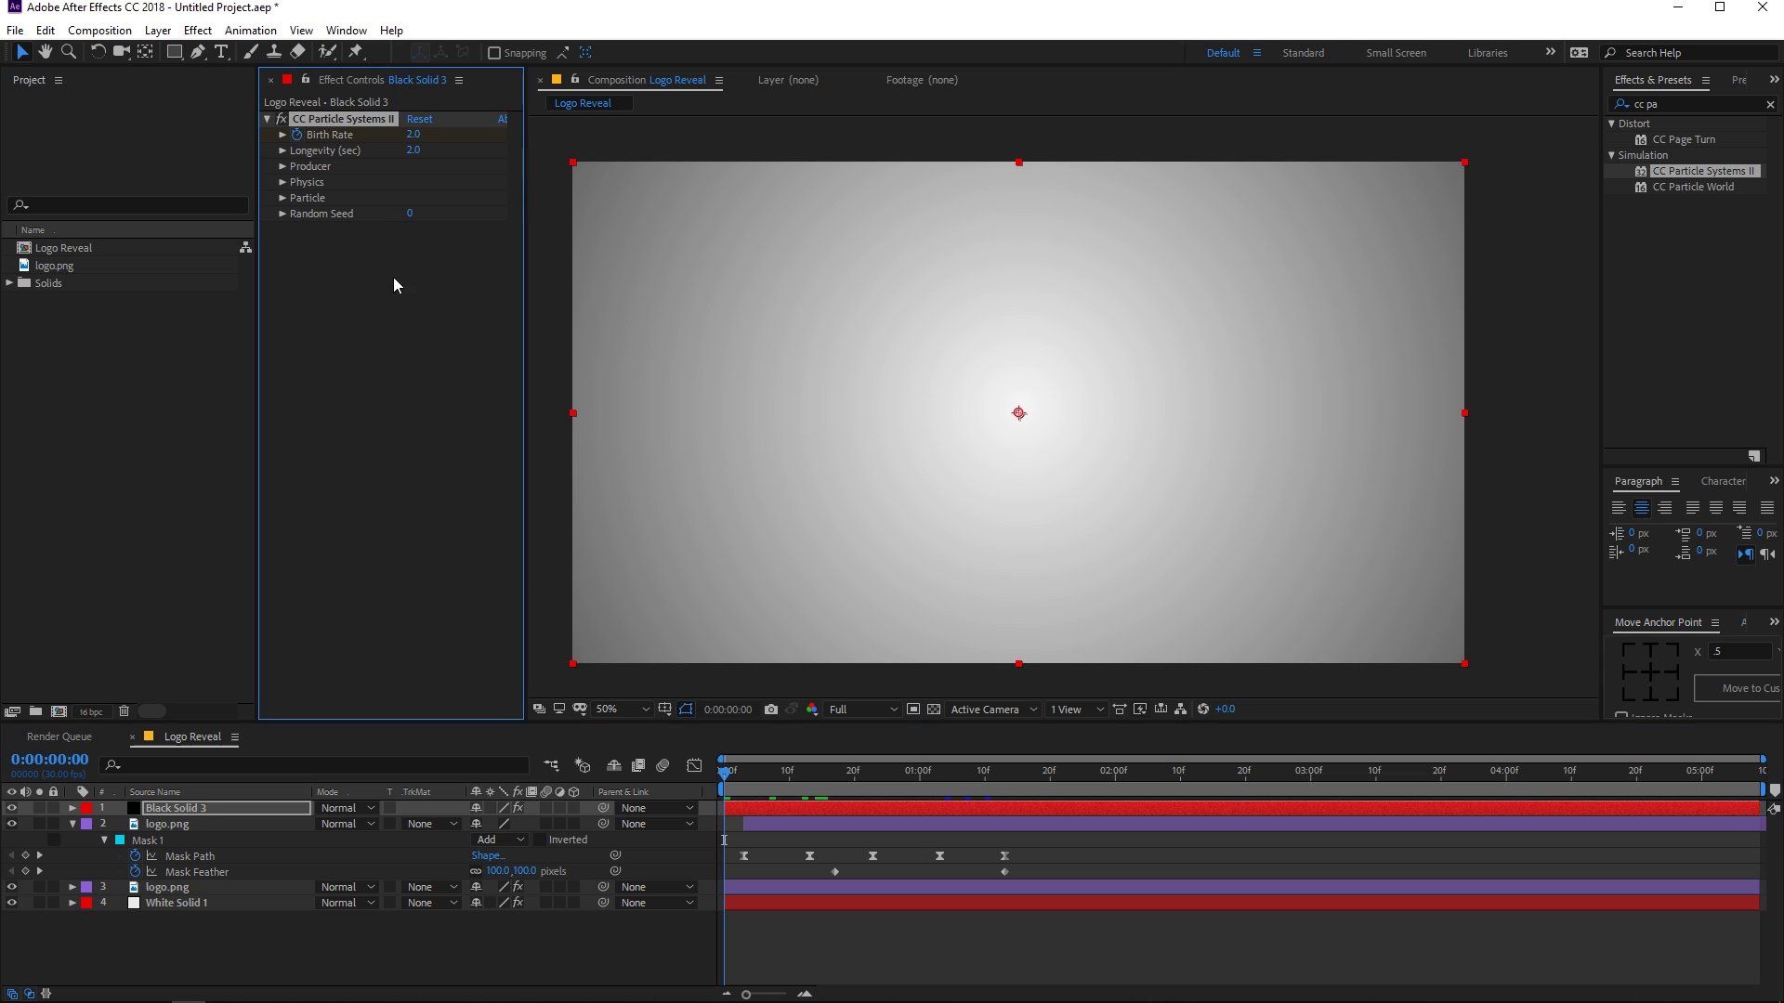
key(u)
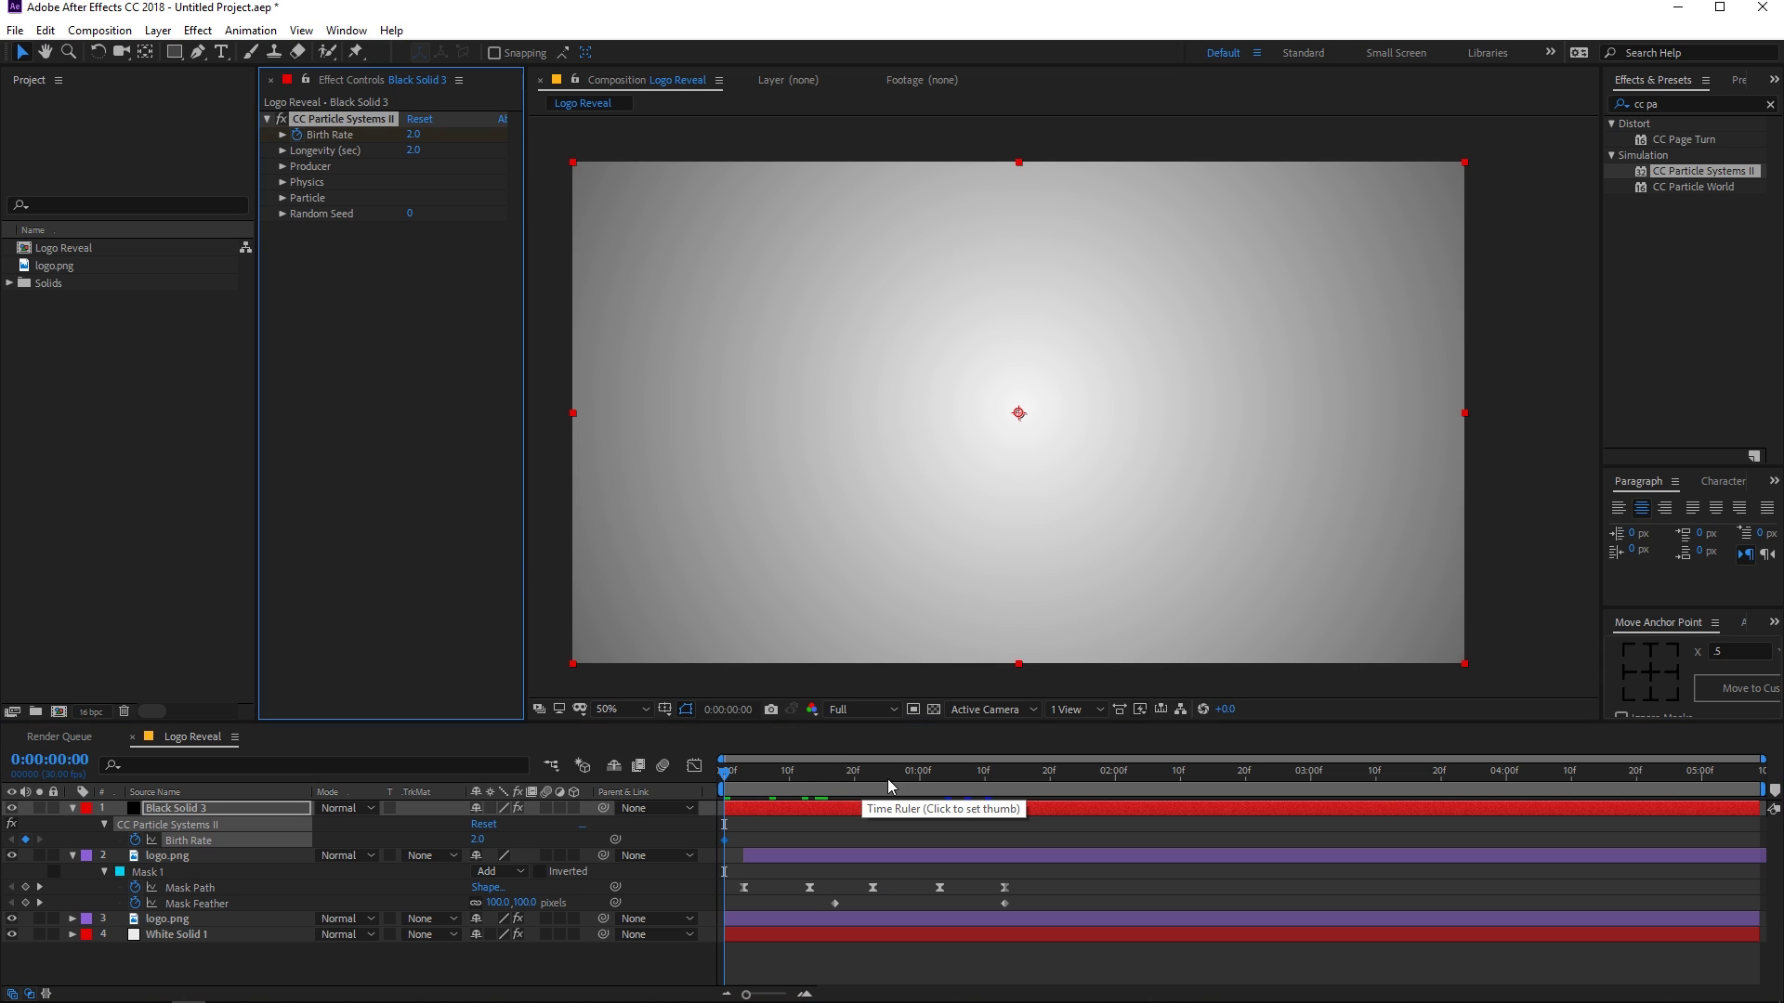
Keyframe the Birth Rate to 0 at 0:00:01:13, in line with the last mask keyframe
drag(888, 779, 1005, 802)
click(412, 135)
text(0)
key(Return)
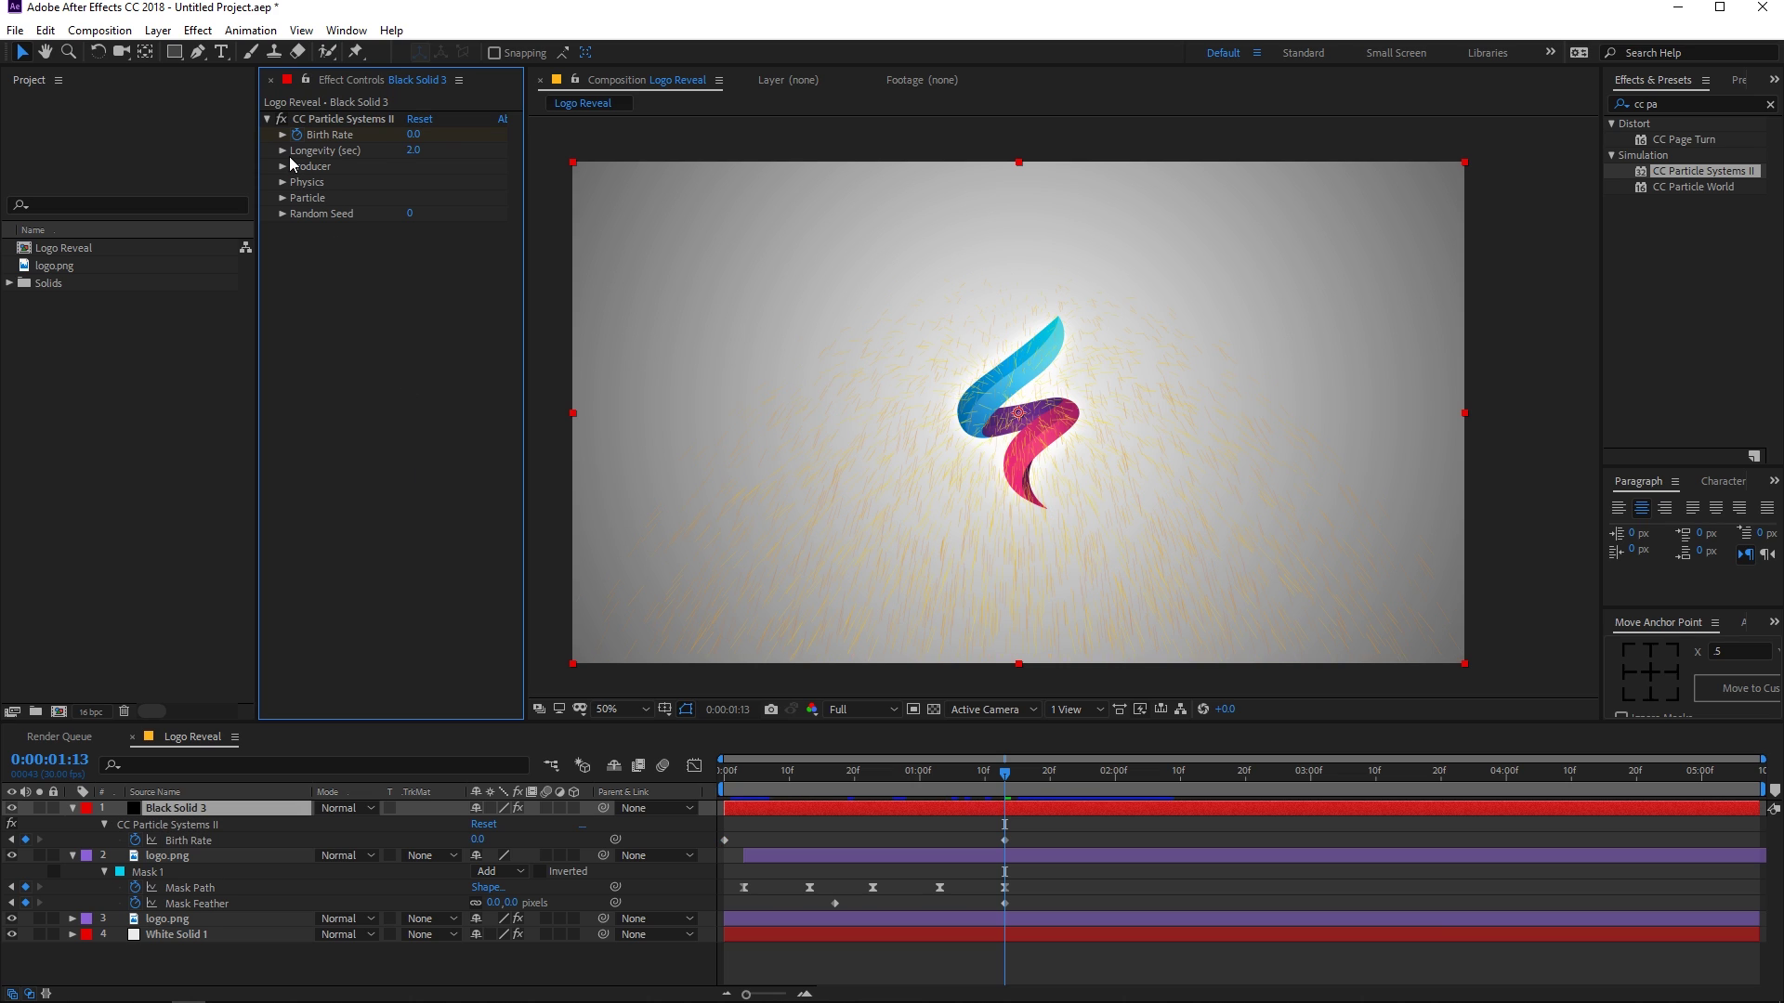
Enable keyframing for the particle producer's Position and move its keyframe to 0:00:00:00
click(282, 151)
click(284, 191)
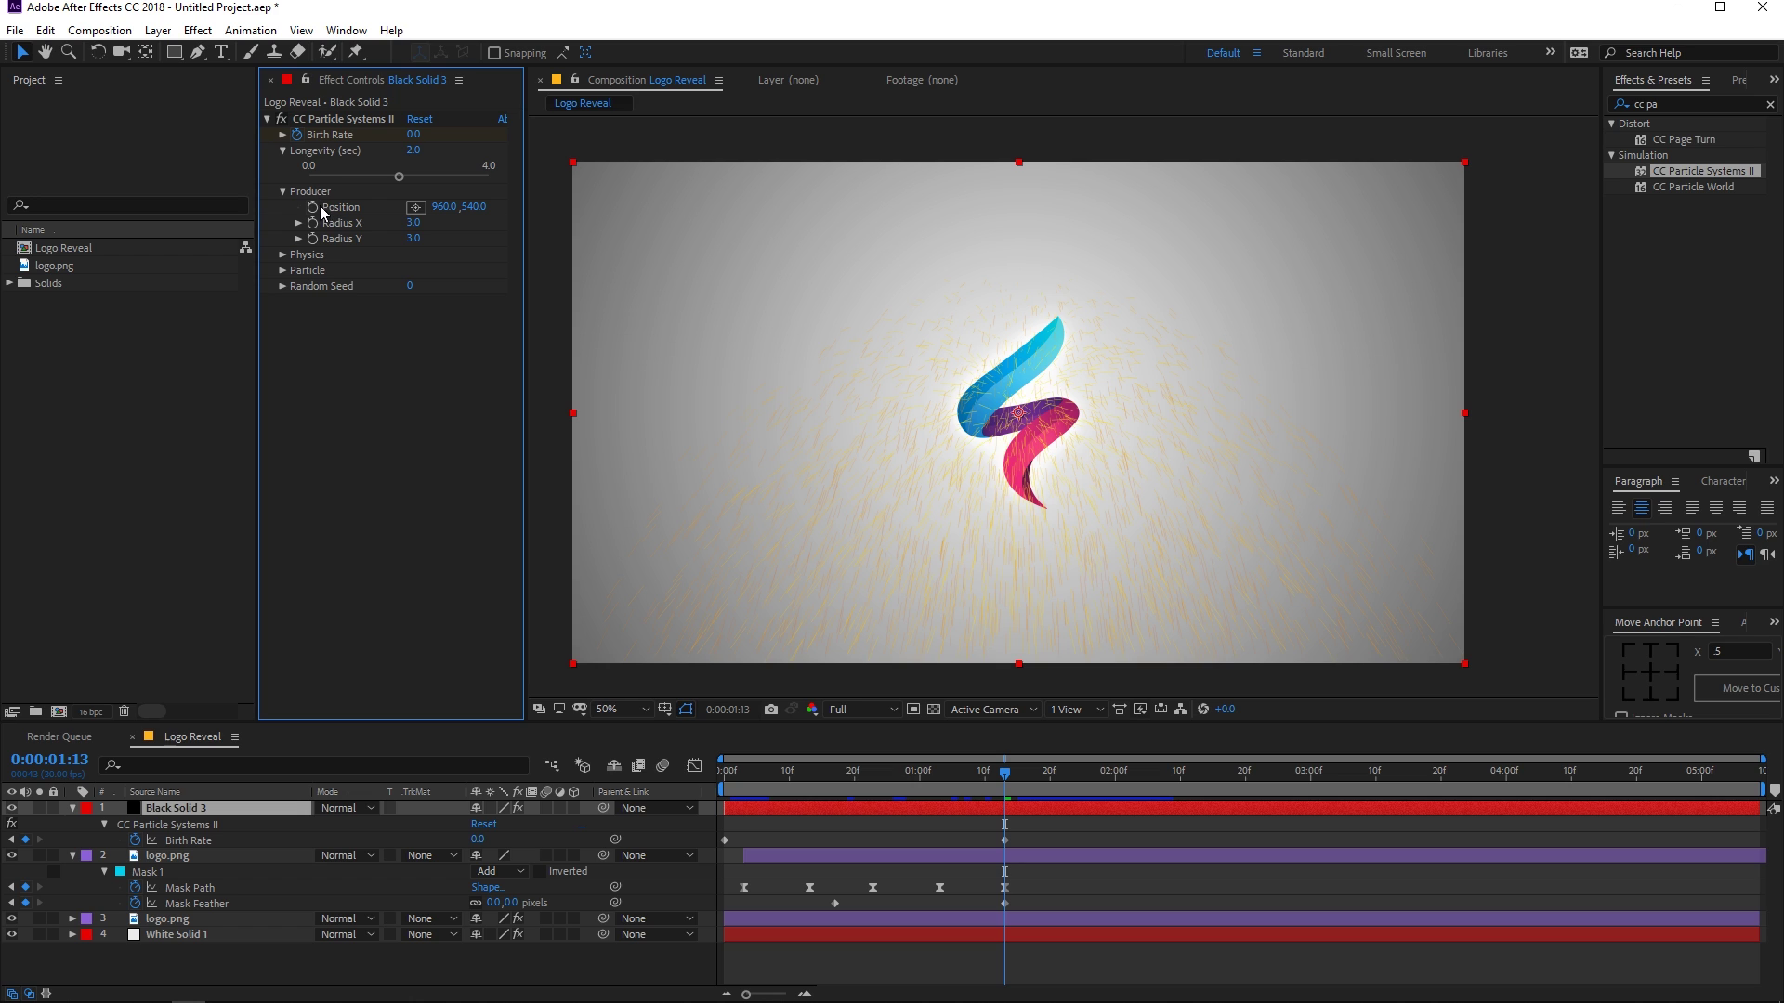
click(316, 209)
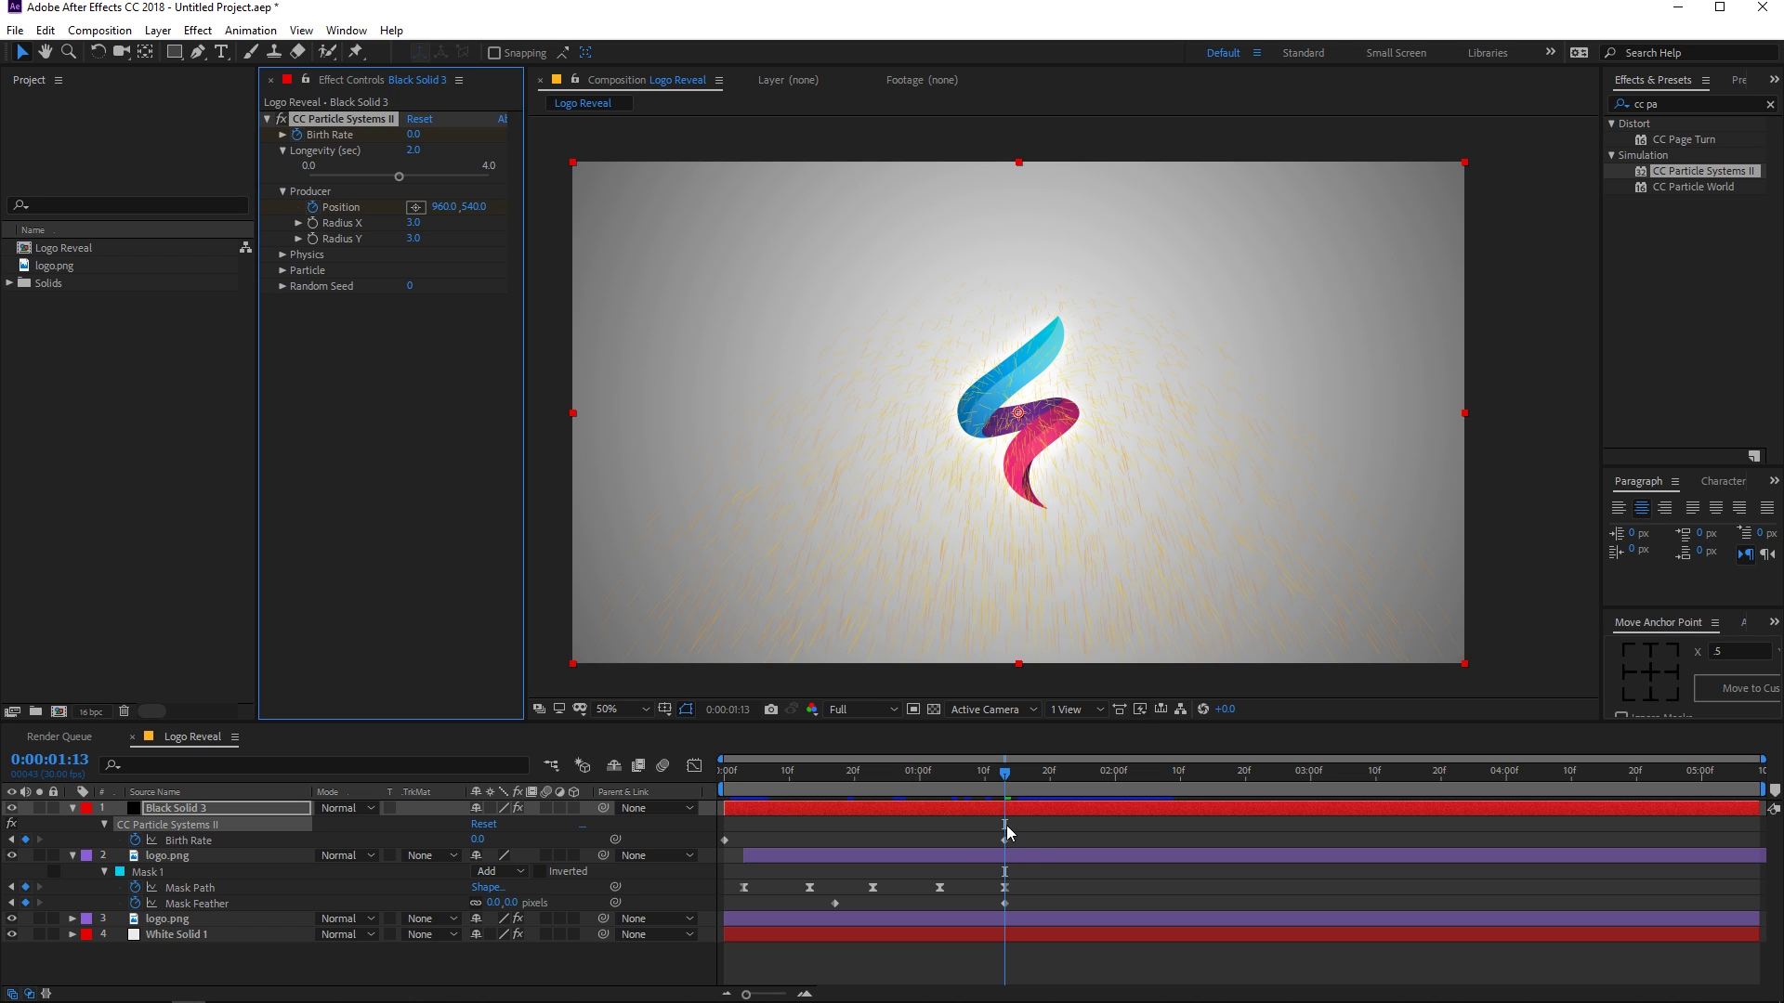
key(u)
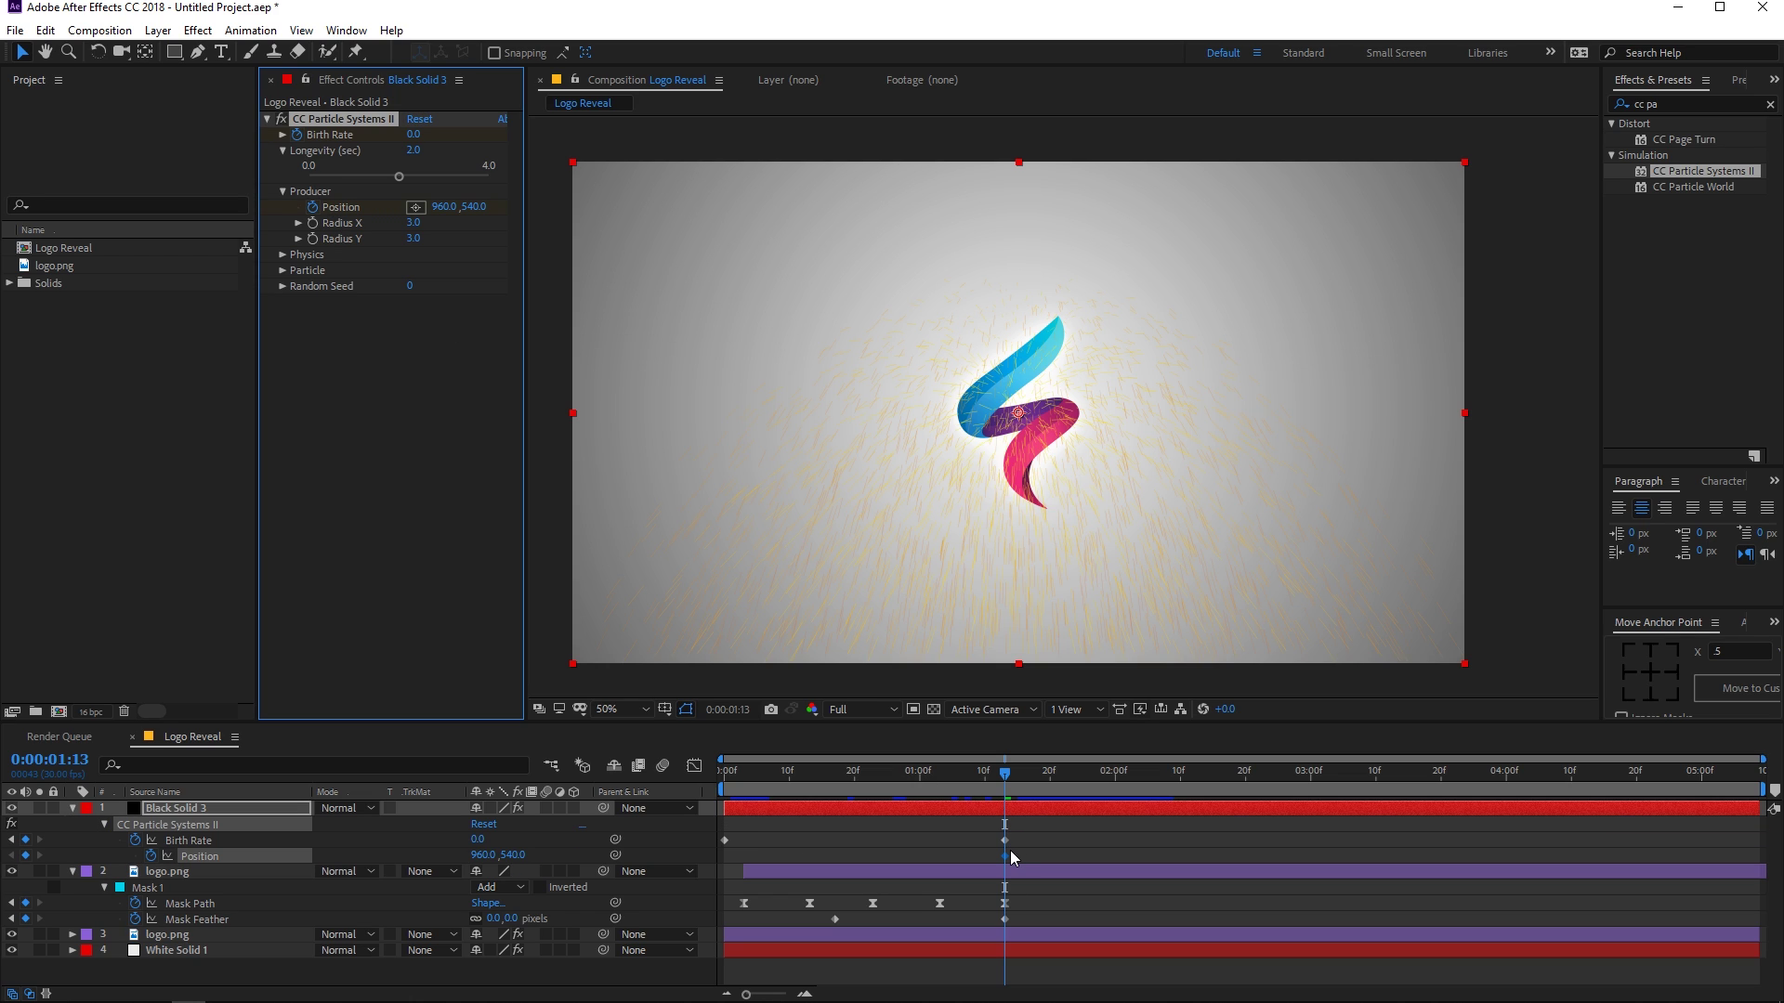
drag(1004, 853, 724, 855)
key(Home)
key(space)
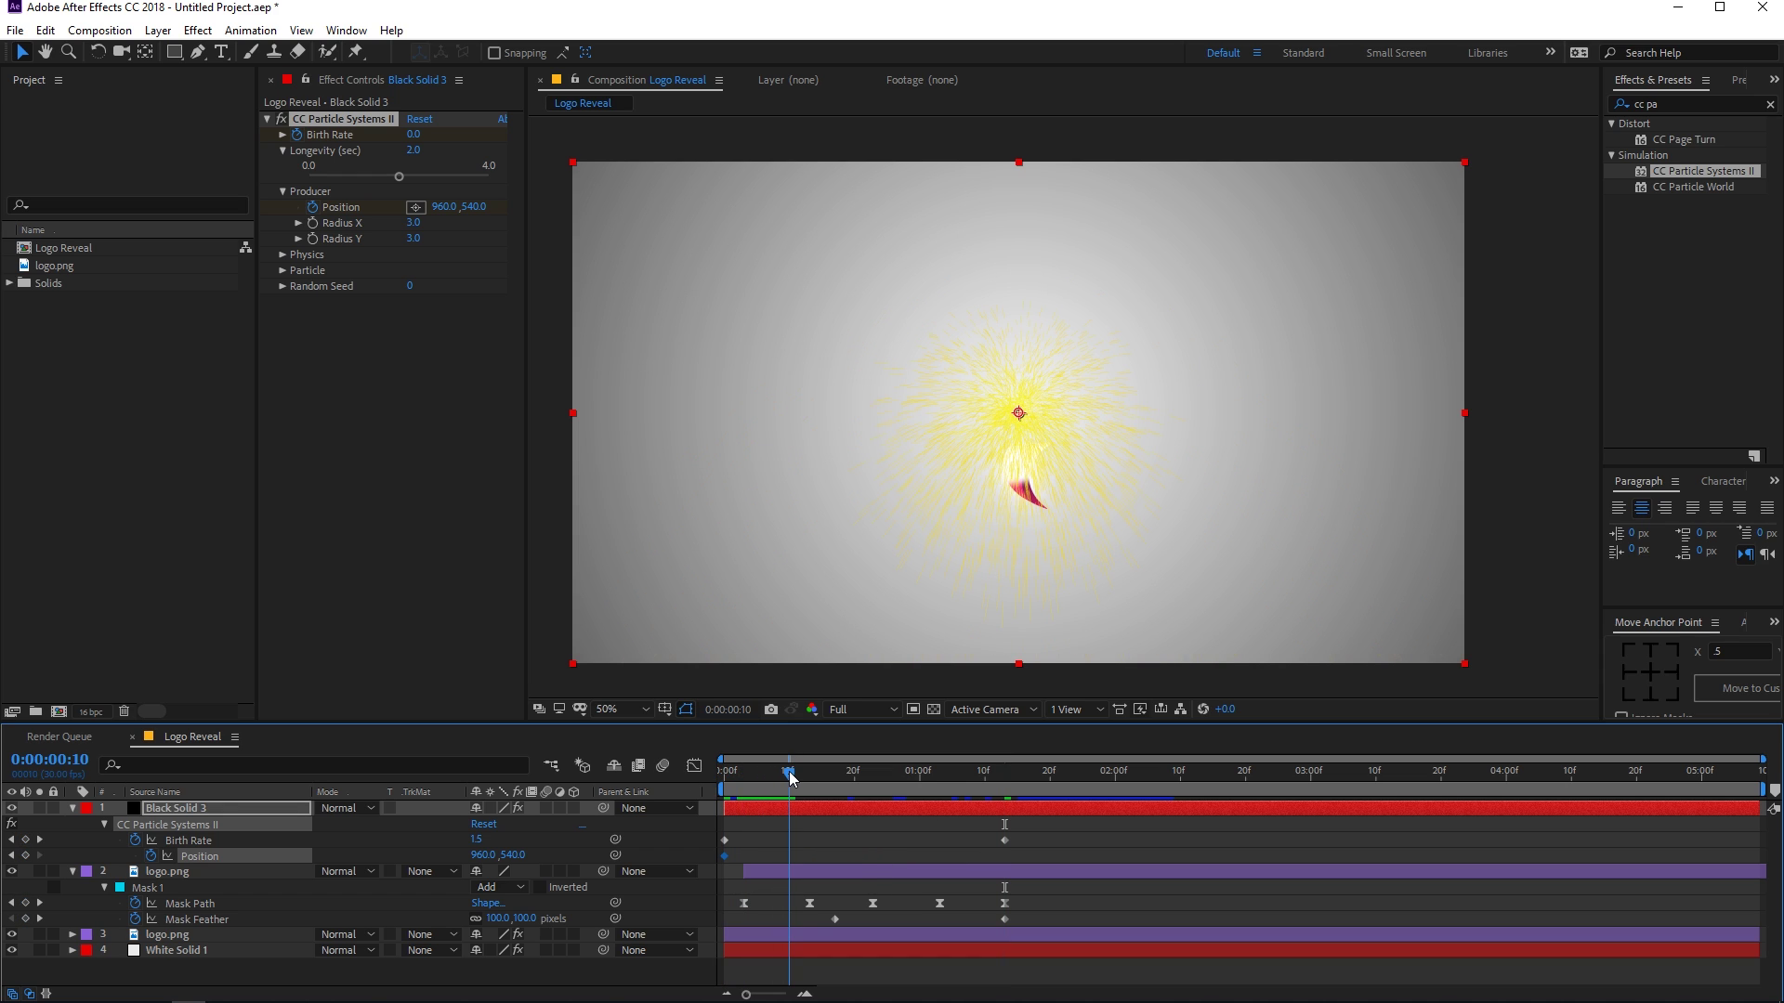
Move the particle producer to 1036, 760 near the logo's lower tip and shift that Position keyframe to 0:00:00:00
drag(1019, 414, 1054, 515)
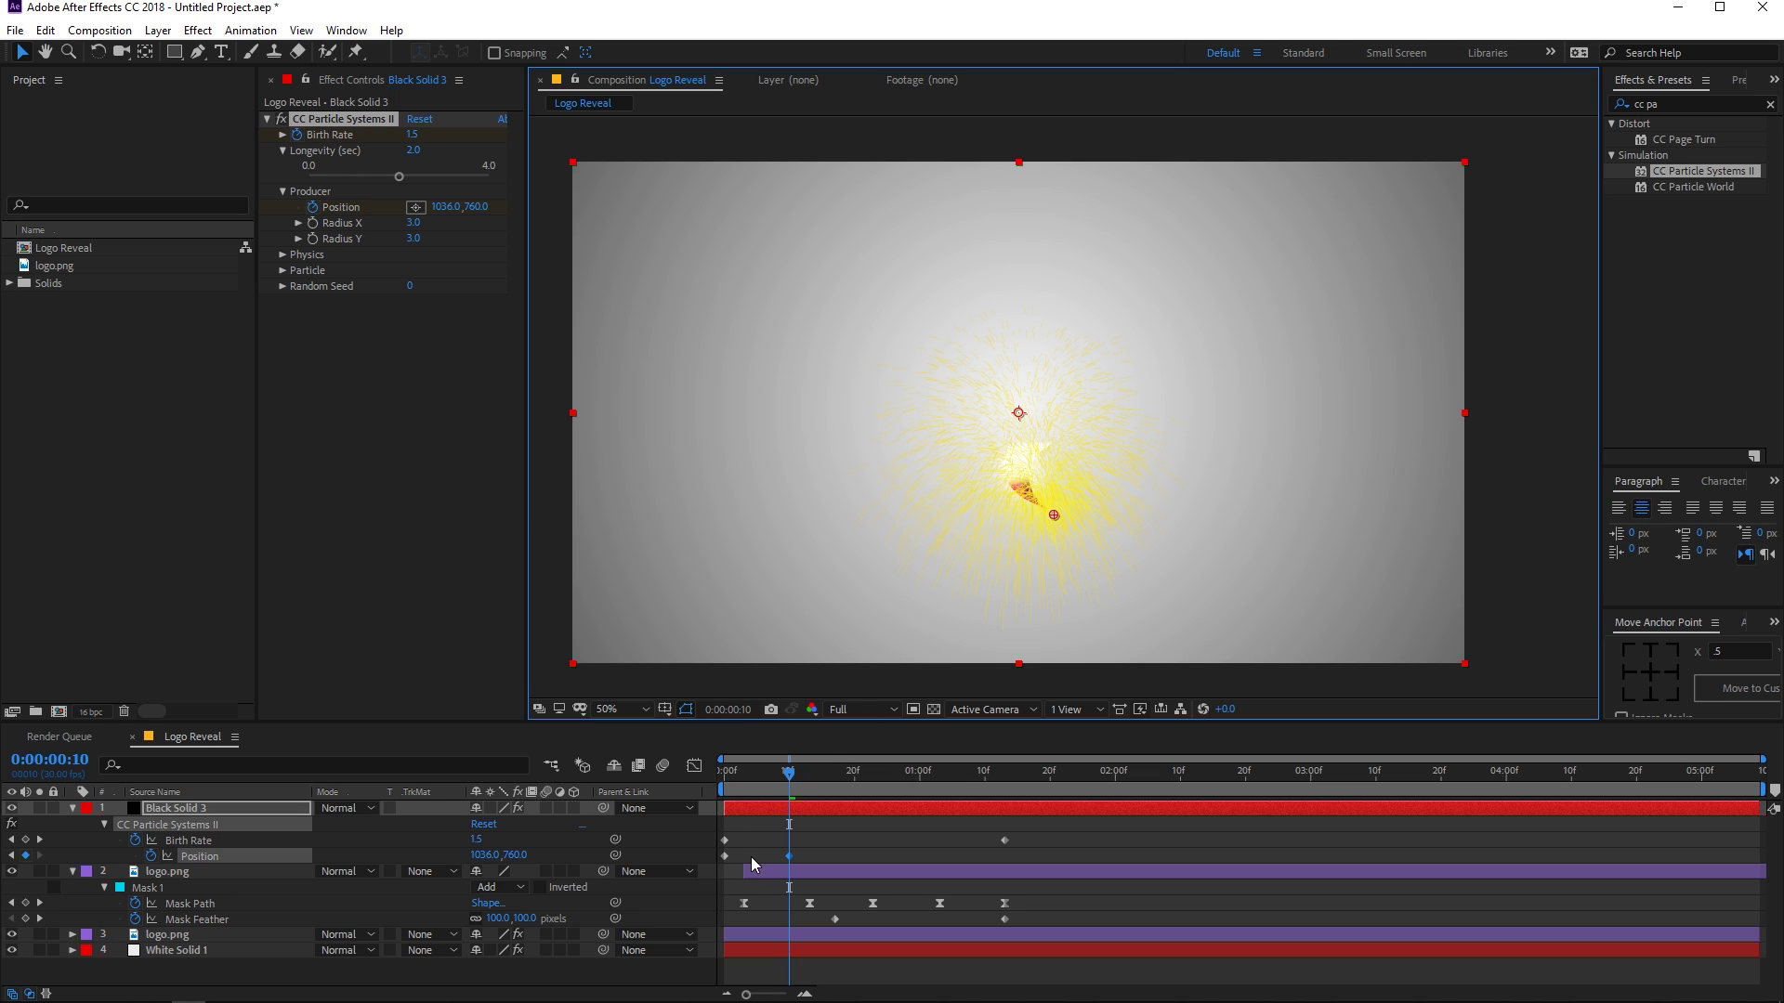
click(779, 856)
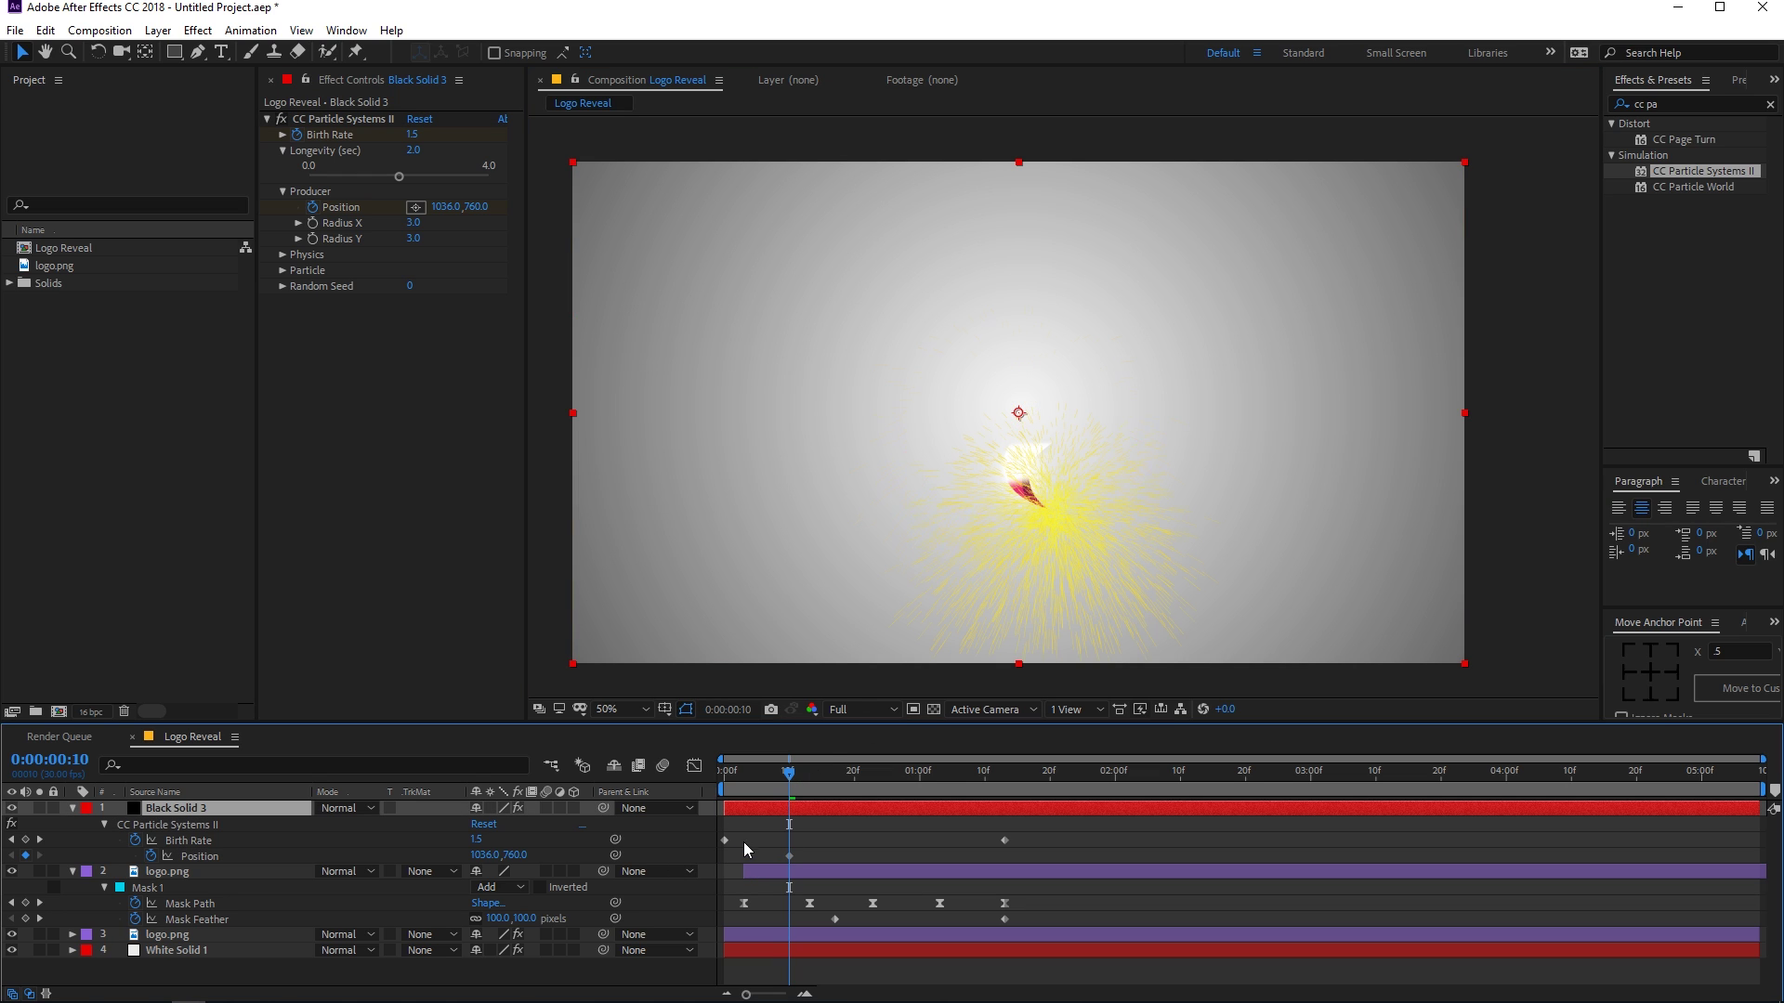
drag(786, 857, 725, 857)
At 0:00:00:16, keyframe the particle producer's Position at 956.5, 647.5 on the pink curve of the logo
mouse_move(793, 779)
mouse_down()
mouse_move(724, 772)
mouse_move(816, 777)
mouse_up()
scroll(1067, 530, up, 4)
drag(1028, 622, 997, 578)
drag(795, 772, 828, 789)
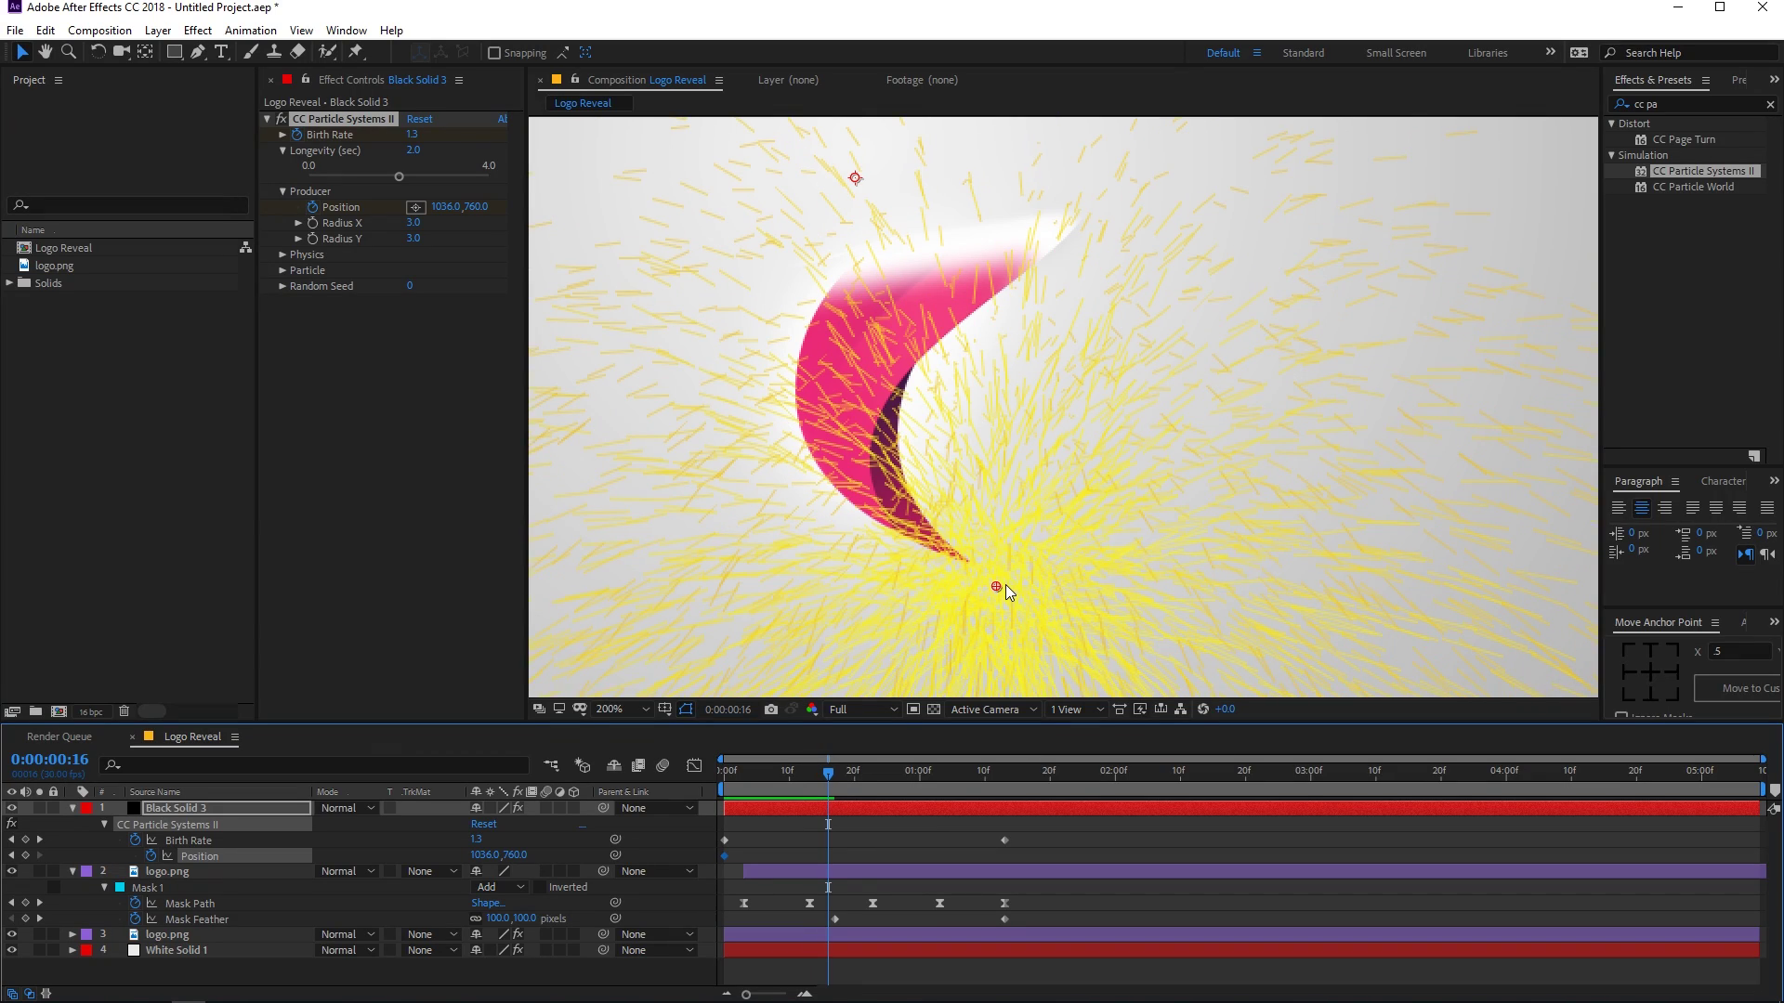
drag(996, 585, 849, 376)
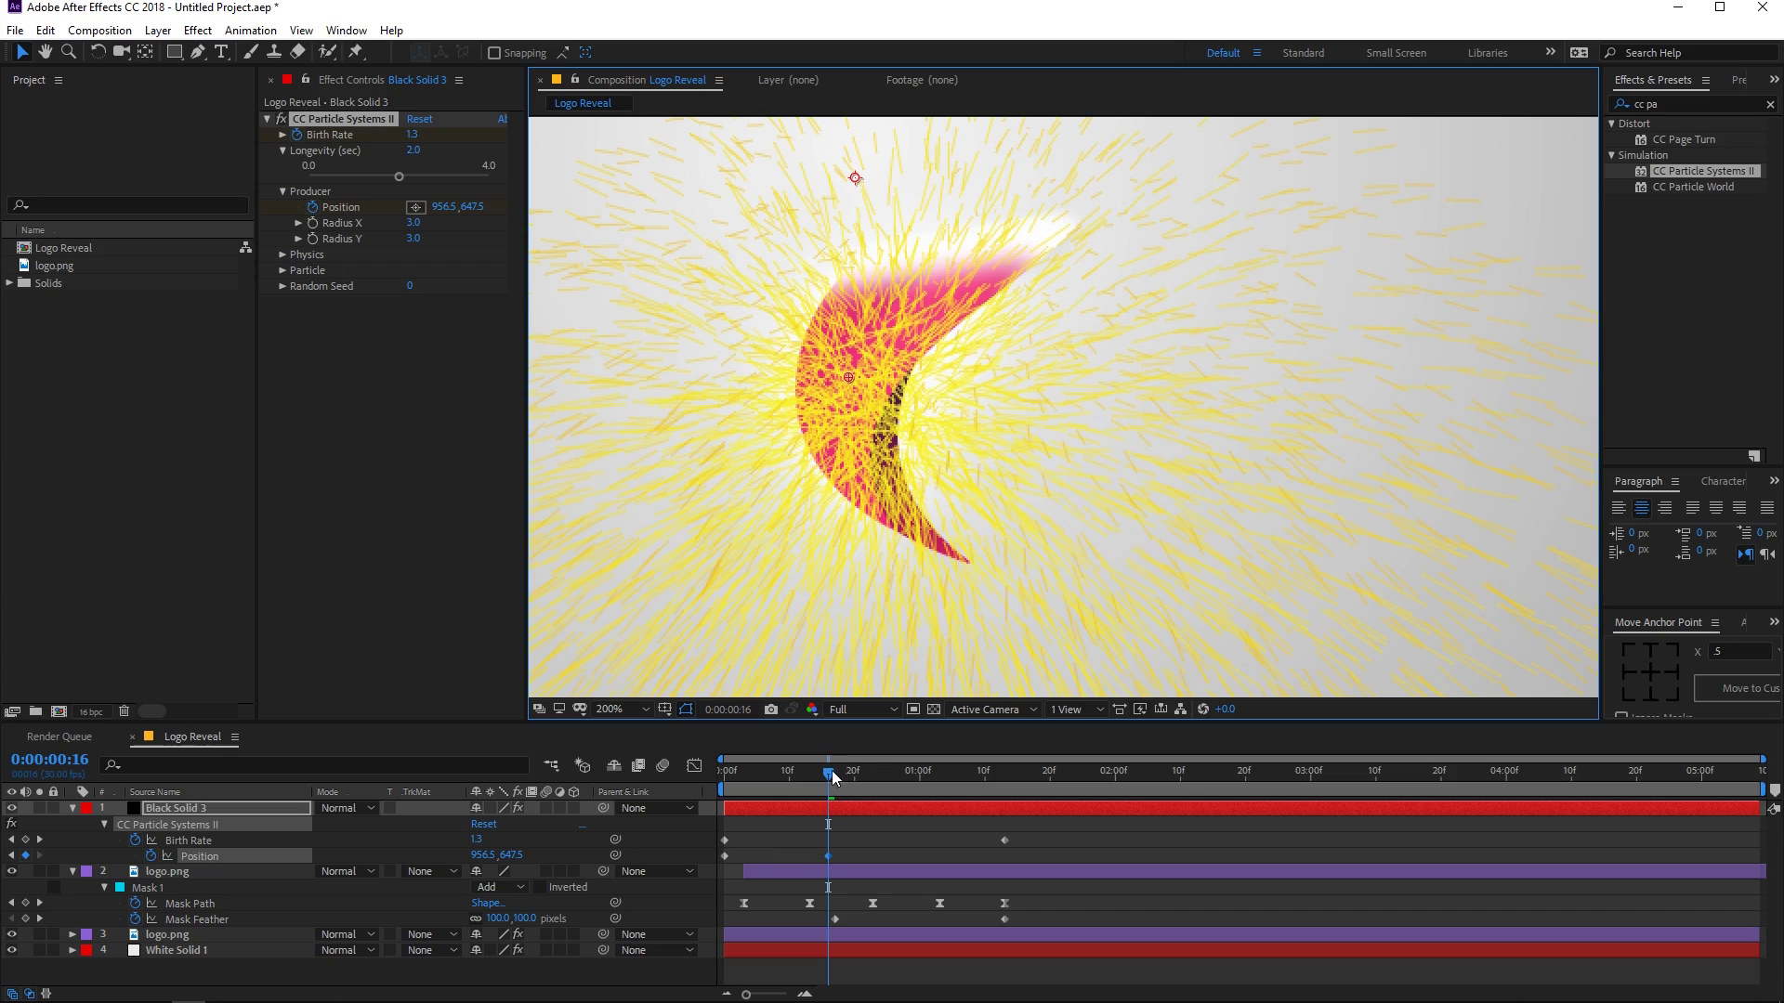
Keyframe the producer at 1041, 541 on the pink bend, and at 880, 553.5 on the blue bend at 0:00:01:04
drag(829, 788, 900, 779)
drag(843, 370, 1004, 183)
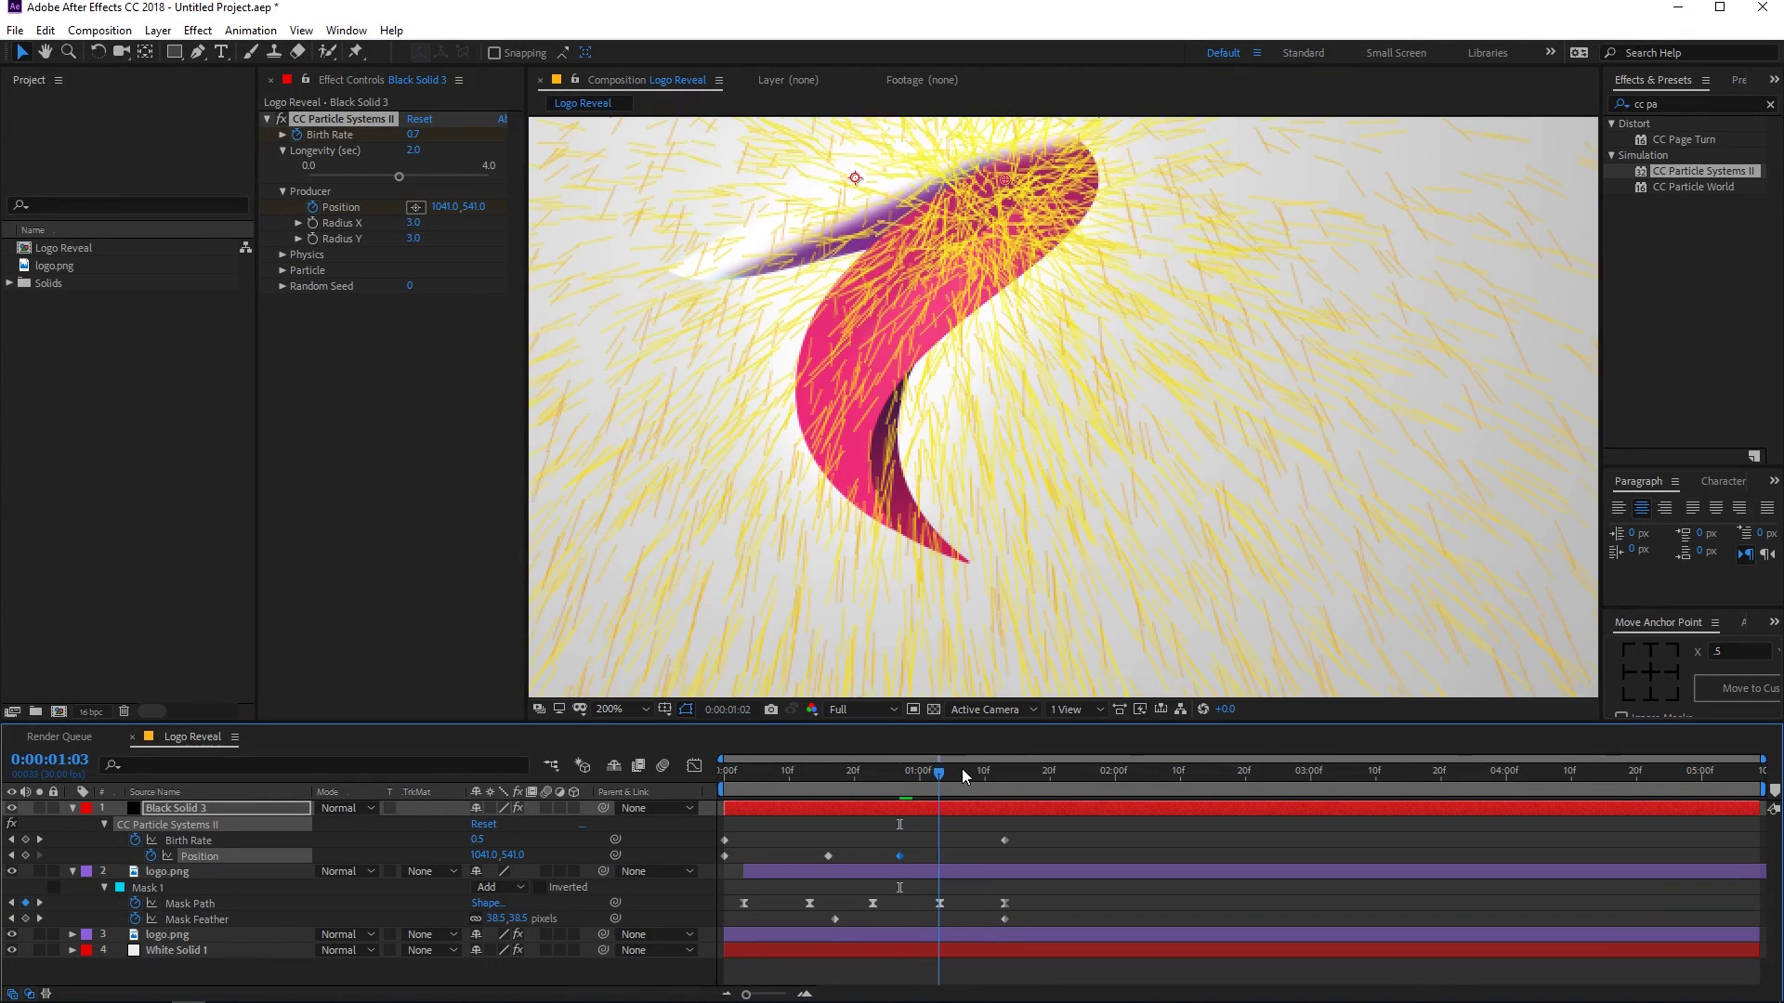
drag(962, 767, 971, 768)
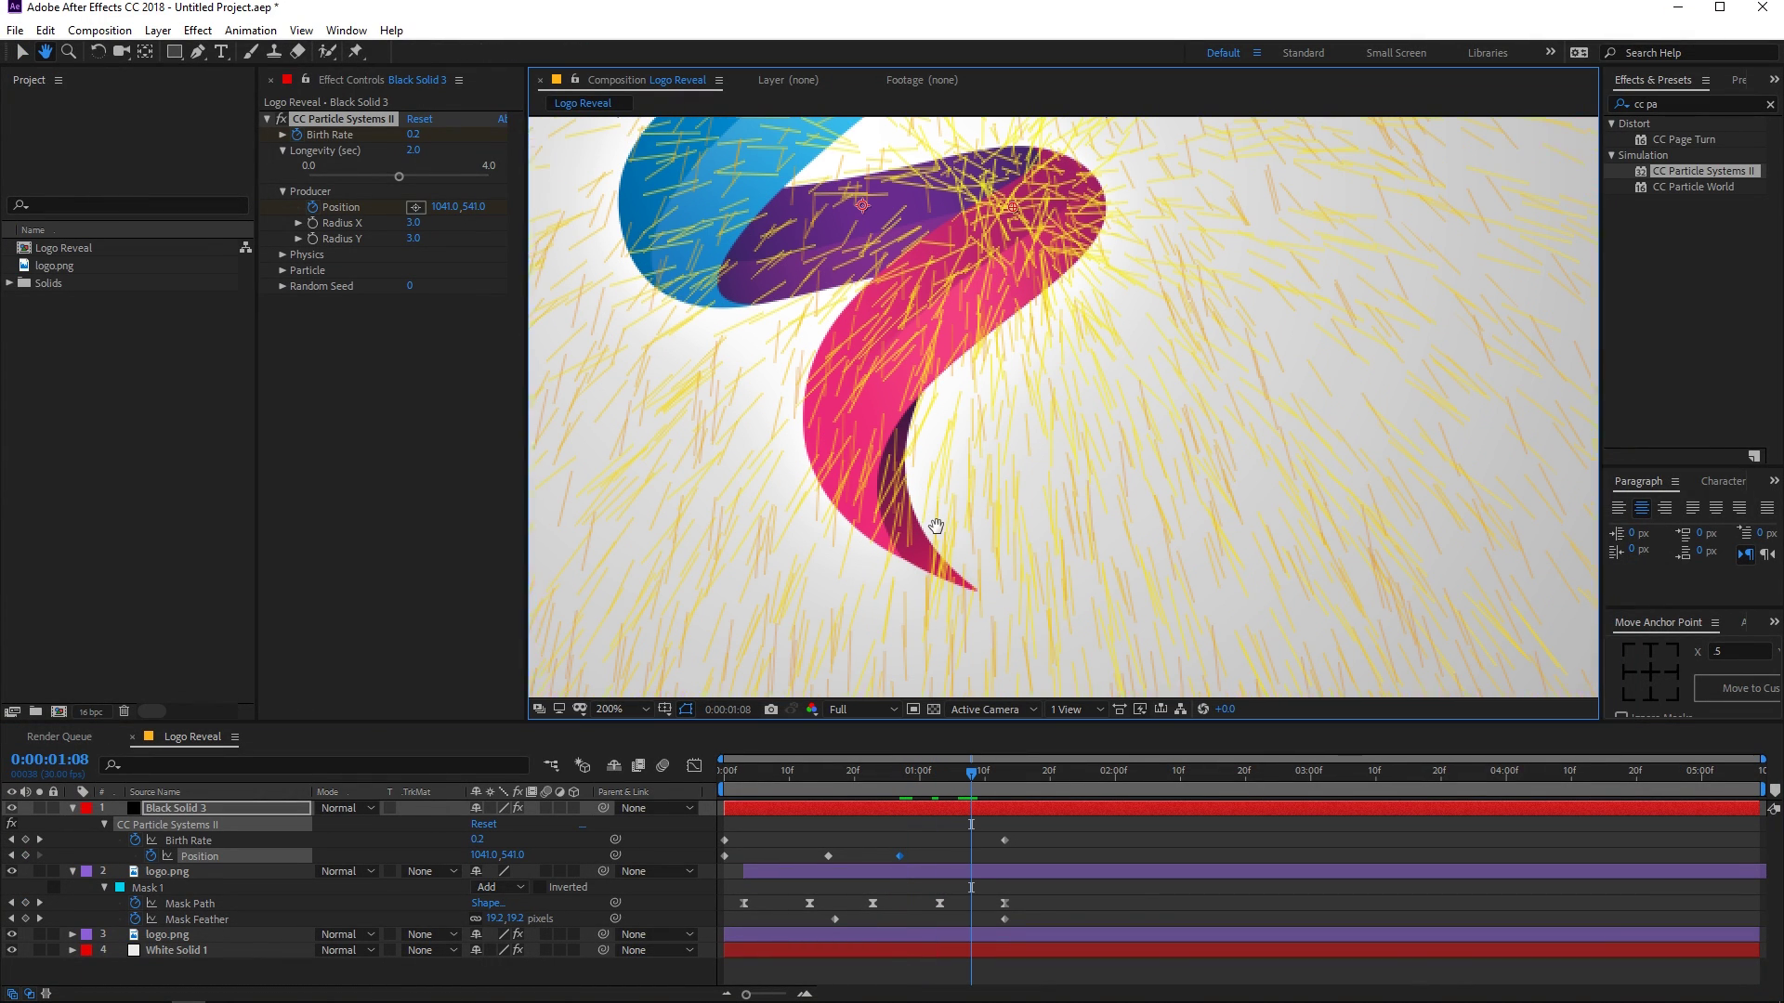
drag(912, 436, 951, 576)
drag(966, 773, 940, 778)
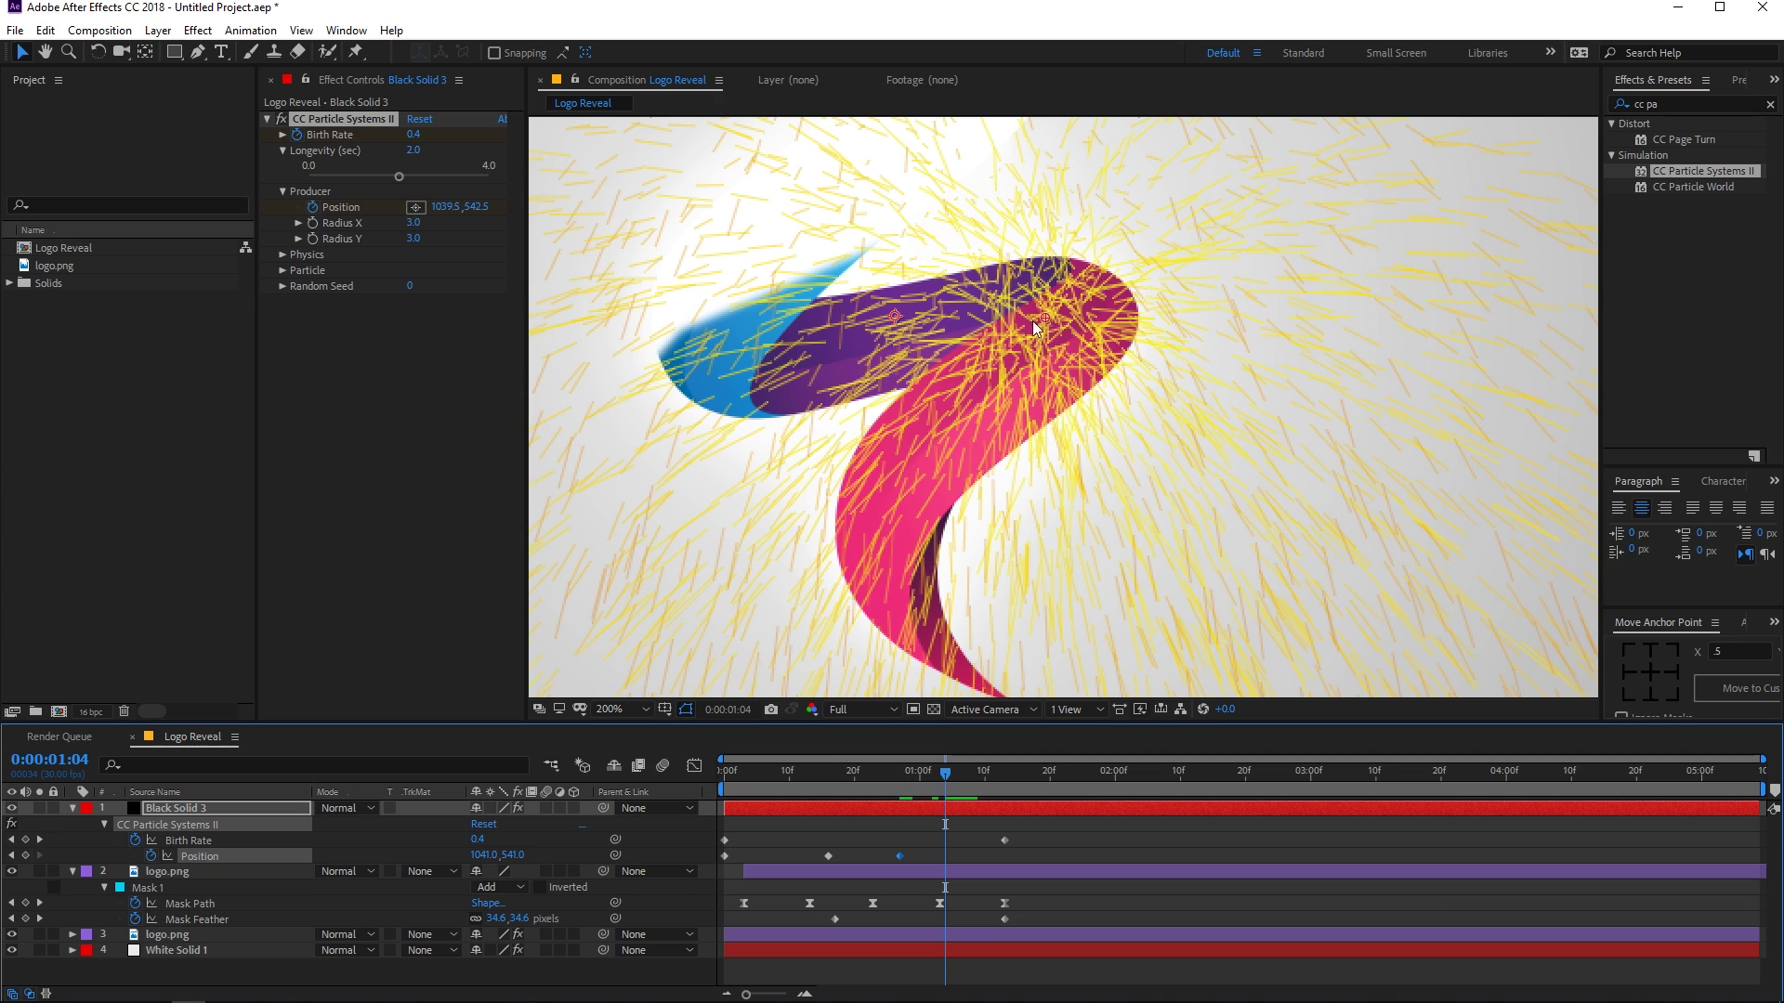
drag(1045, 318, 746, 342)
At 0:00:01:13, keyframe the producer's Position at 1076, 324.5 by the logo's upper tip and preview from the start
drag(956, 772, 1004, 776)
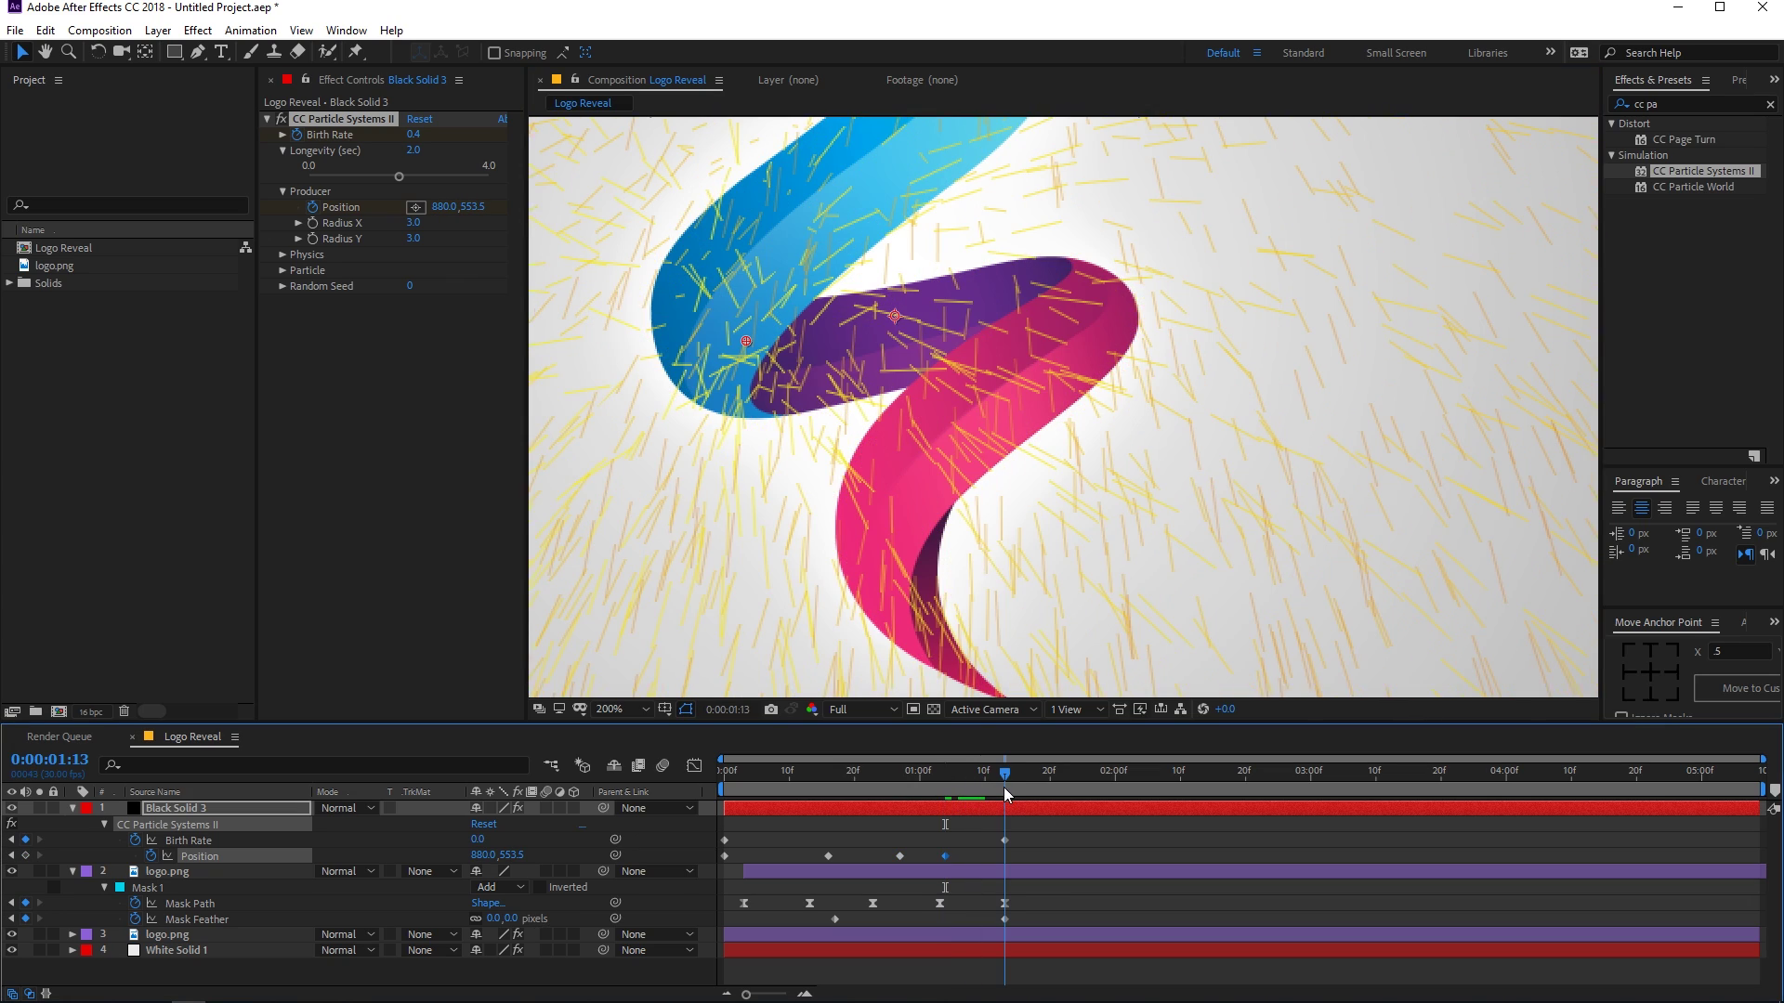
key(comma)
drag(904, 375, 1090, 168)
key(Home)
key(space)
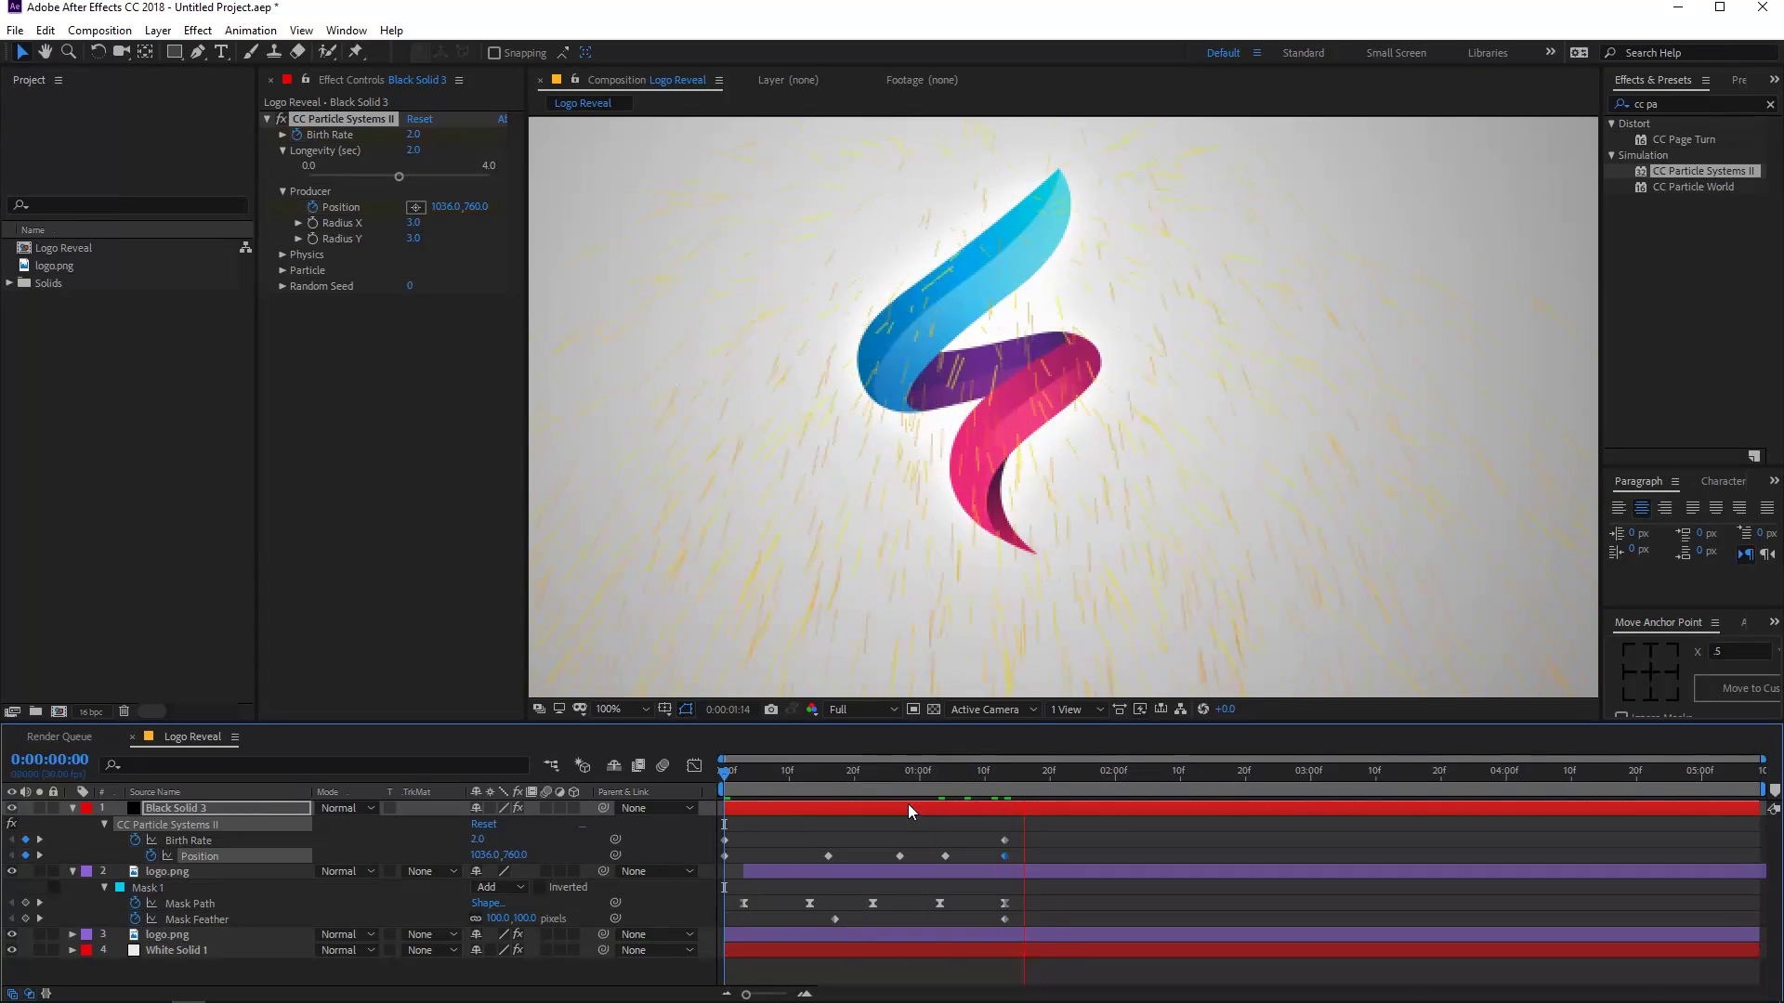
Apply Easy Ease to all of the producer's Position keyframes and preview the particle motion
click(938, 868)
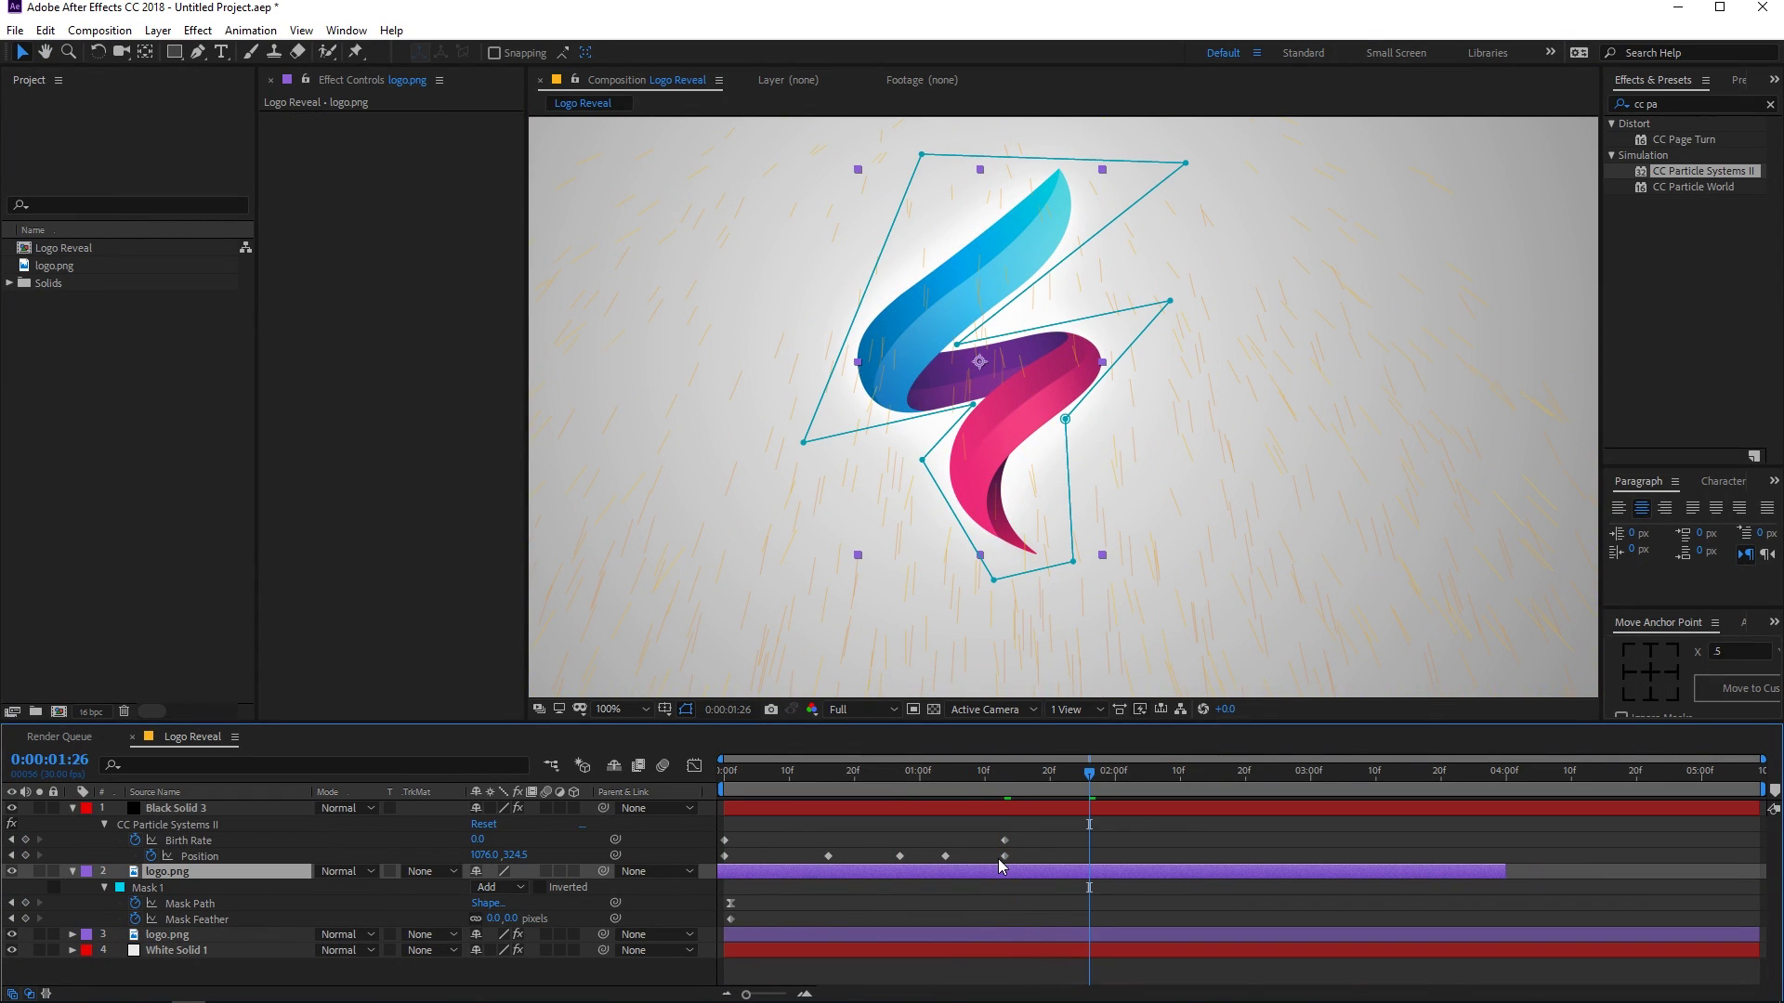
drag(1034, 849, 620, 872)
key(F9)
drag(861, 783, 628, 790)
key(space)
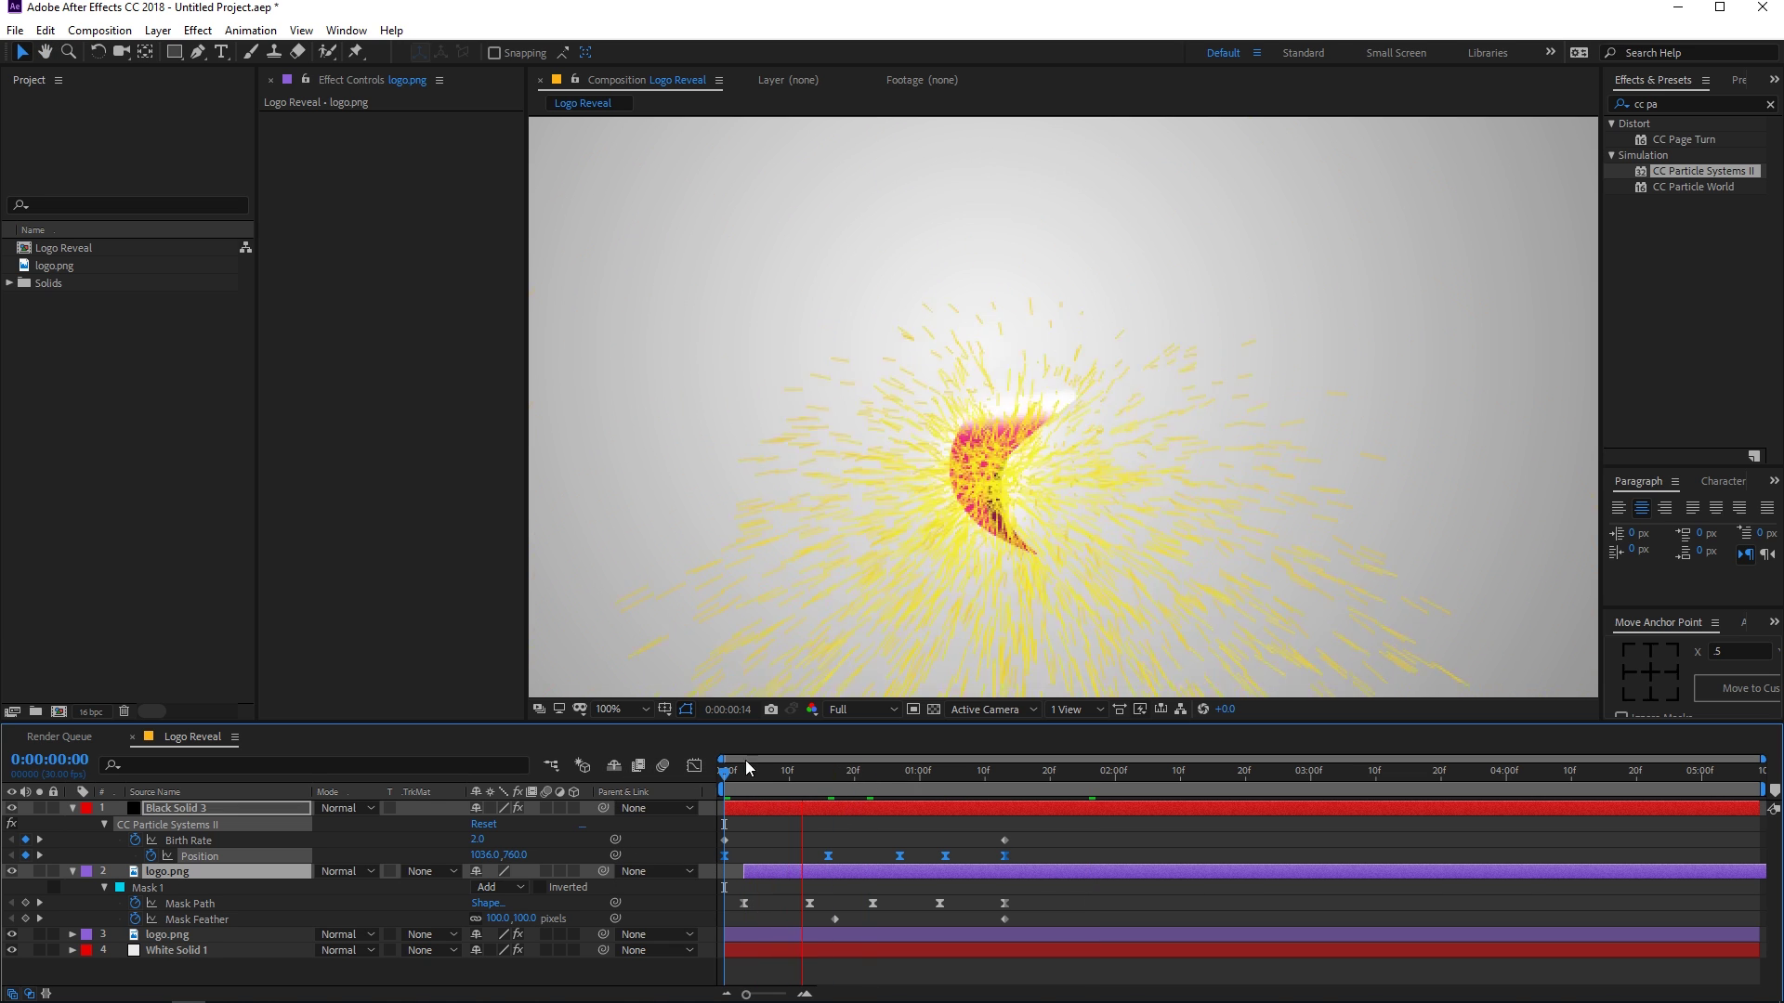
scroll(1008, 279, down, 2)
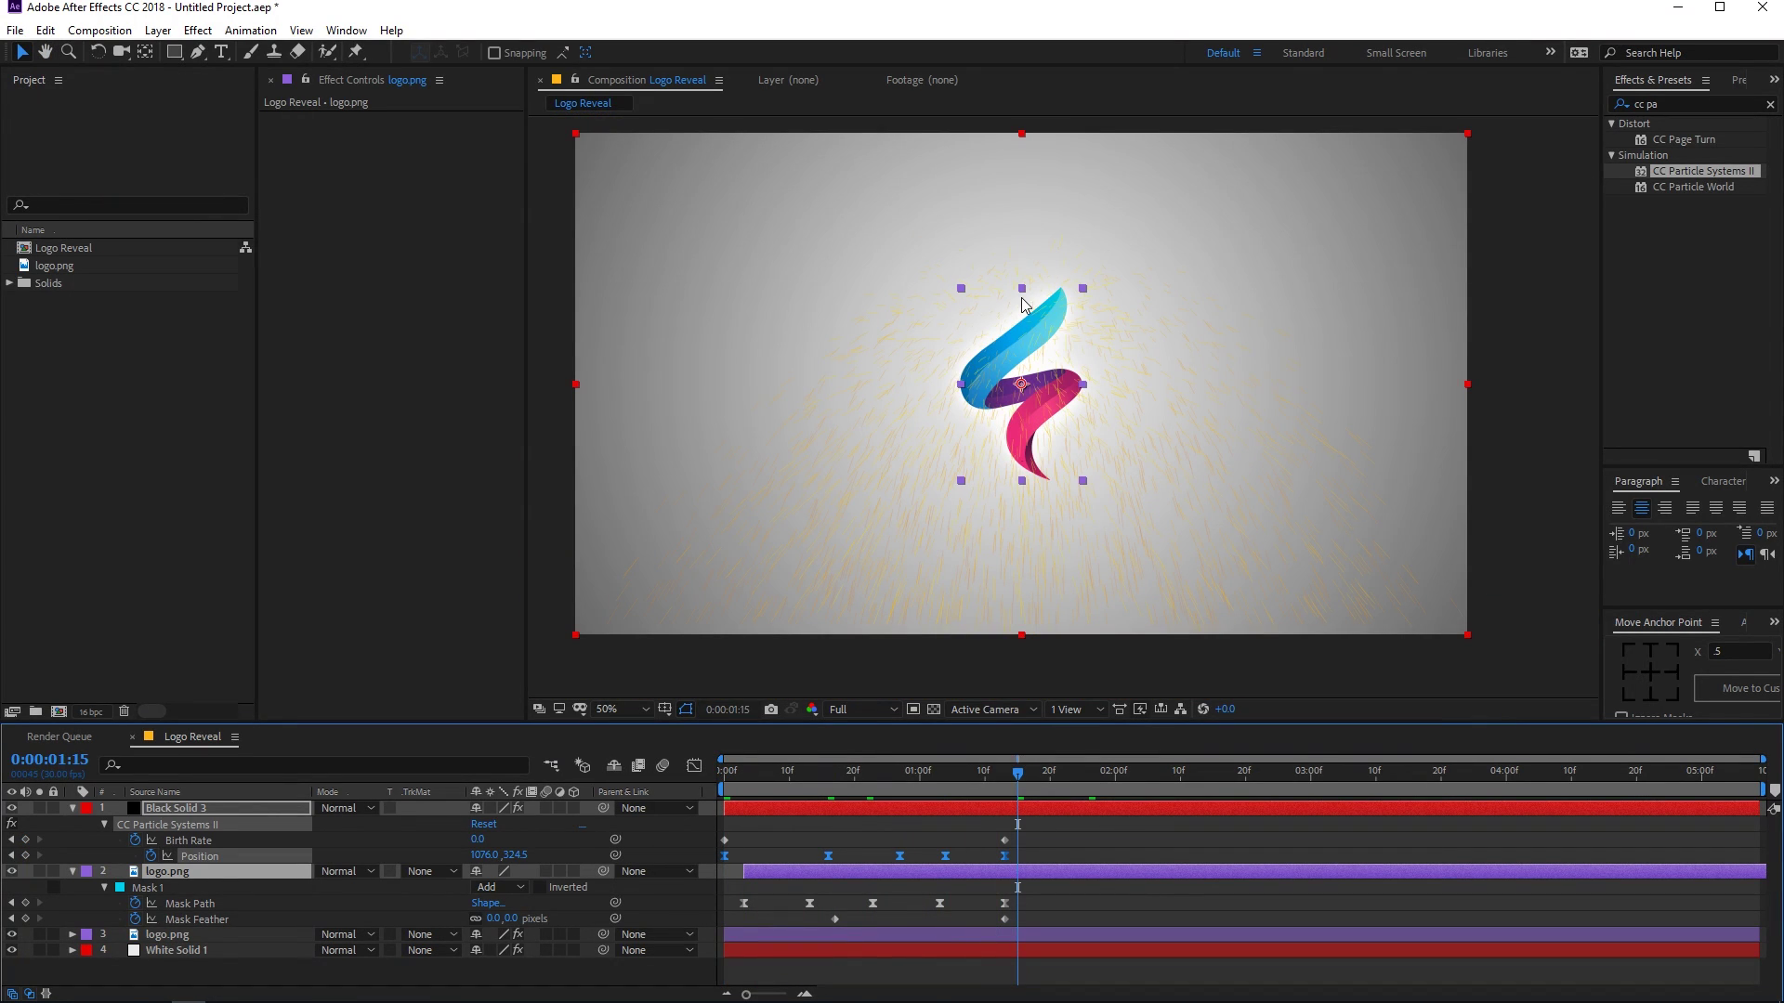
Go to 0:00:00:03 and set the particle Velocity of the black solid's effect to 0.1
drag(924, 775, 744, 775)
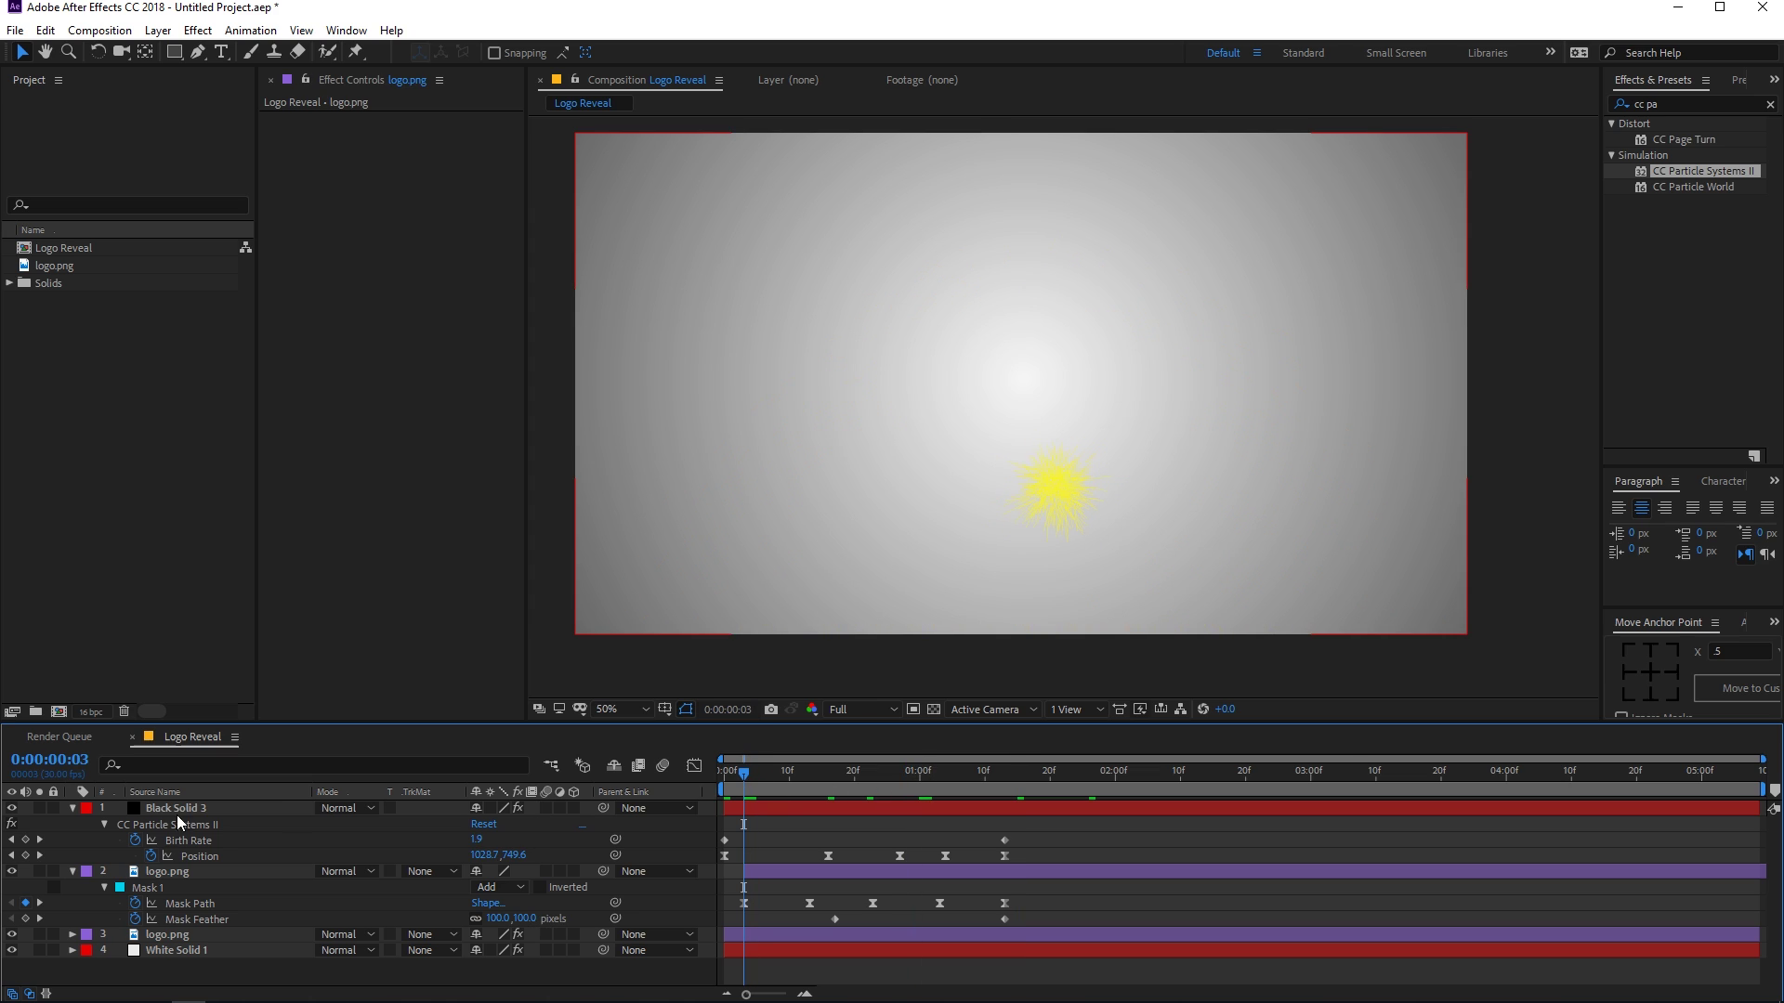
click(176, 810)
click(281, 254)
click(410, 286)
text(.)
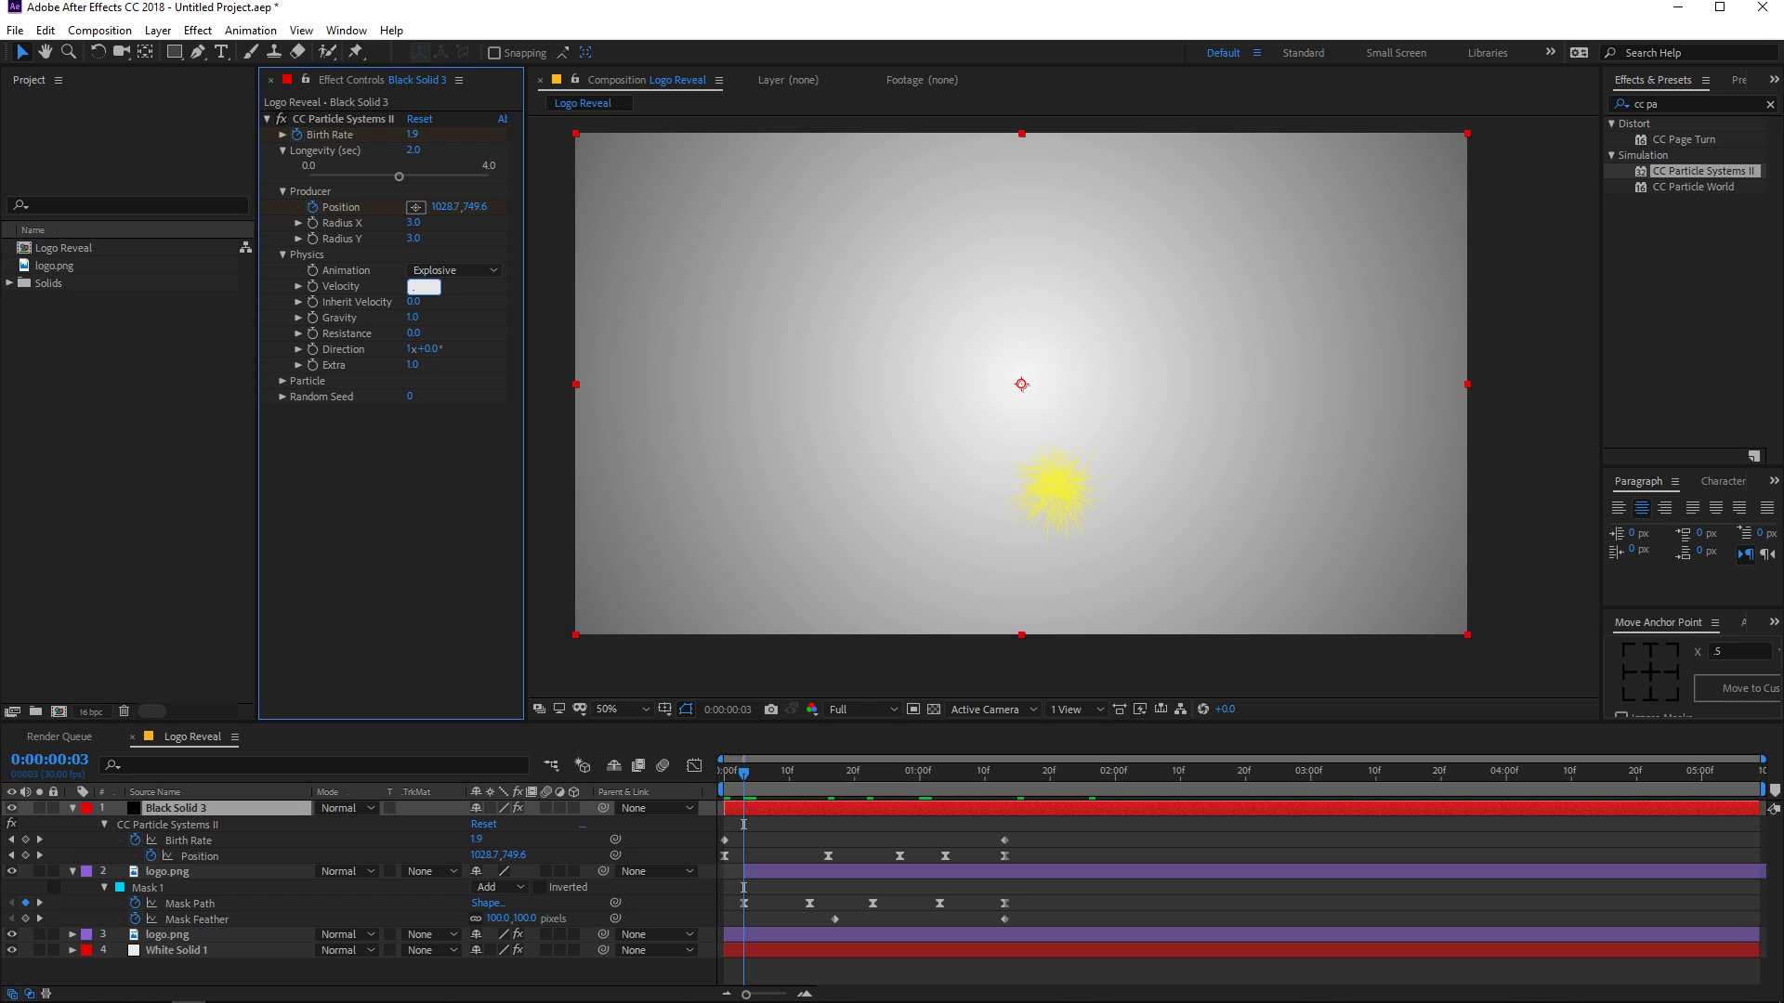
text(1)
key(Return)
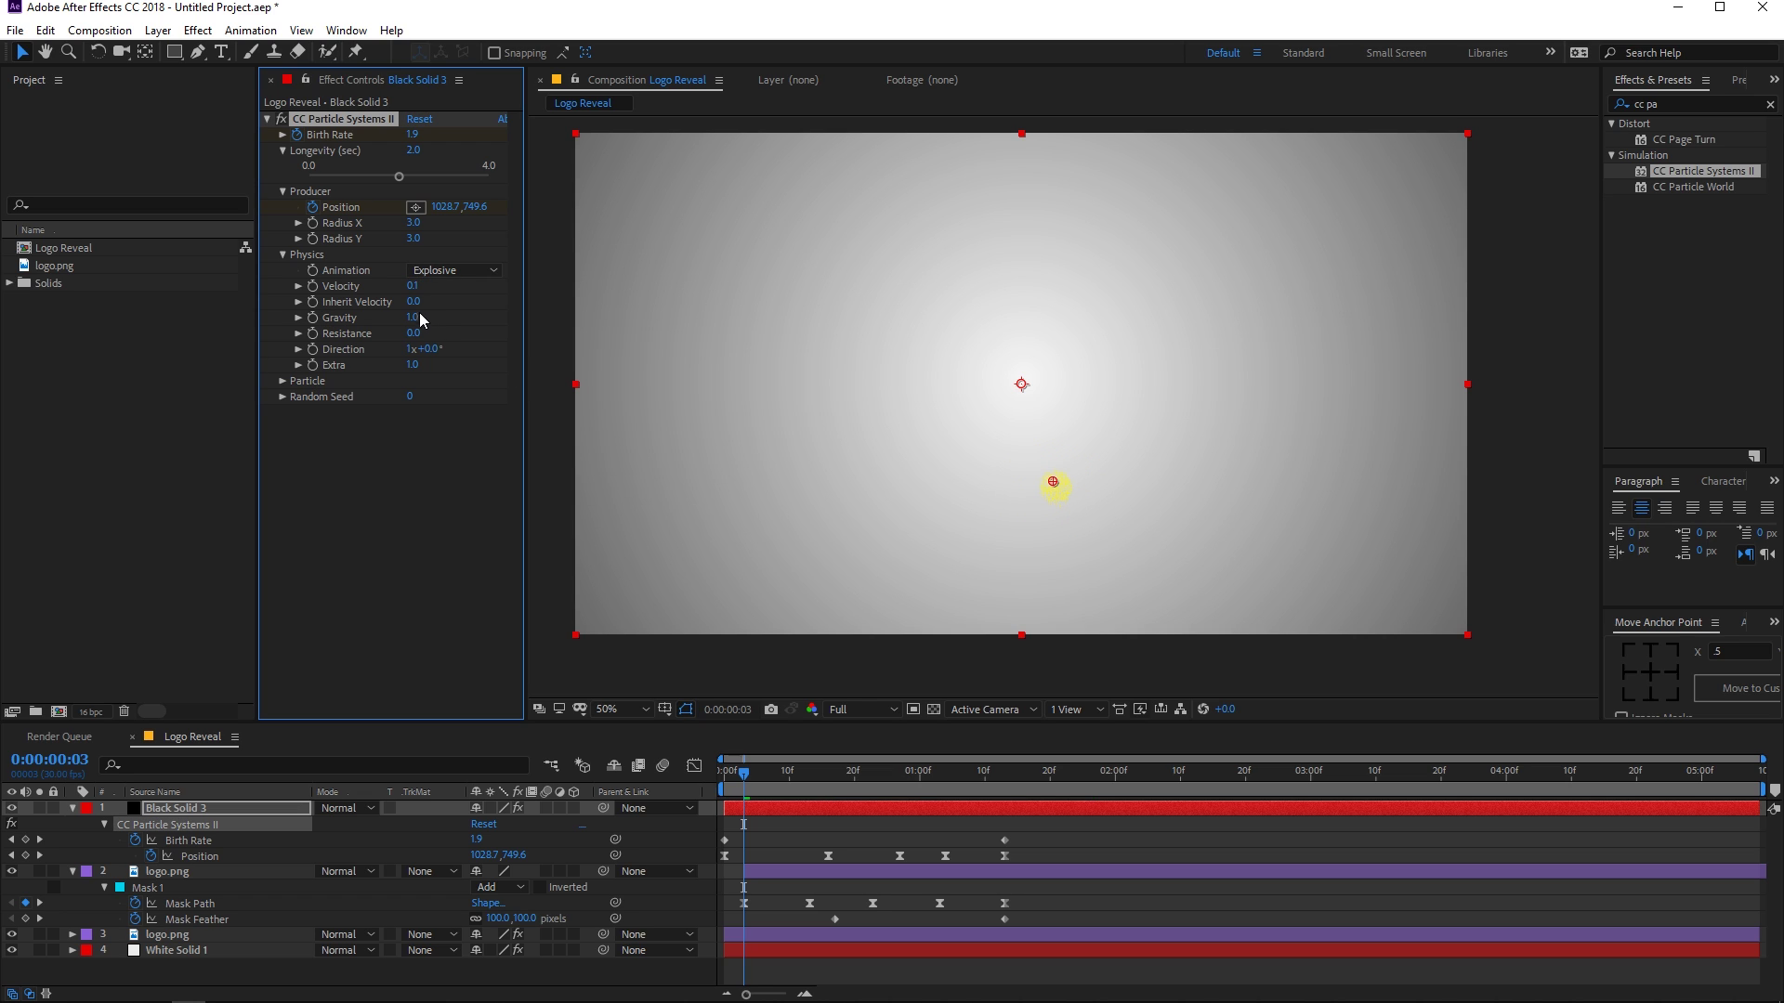
Set the particle Gravity to 0 and Resistance to 10, then preview the reveal and scrub to 0:00:00:24
click(413, 333)
key(Return)
key(space)
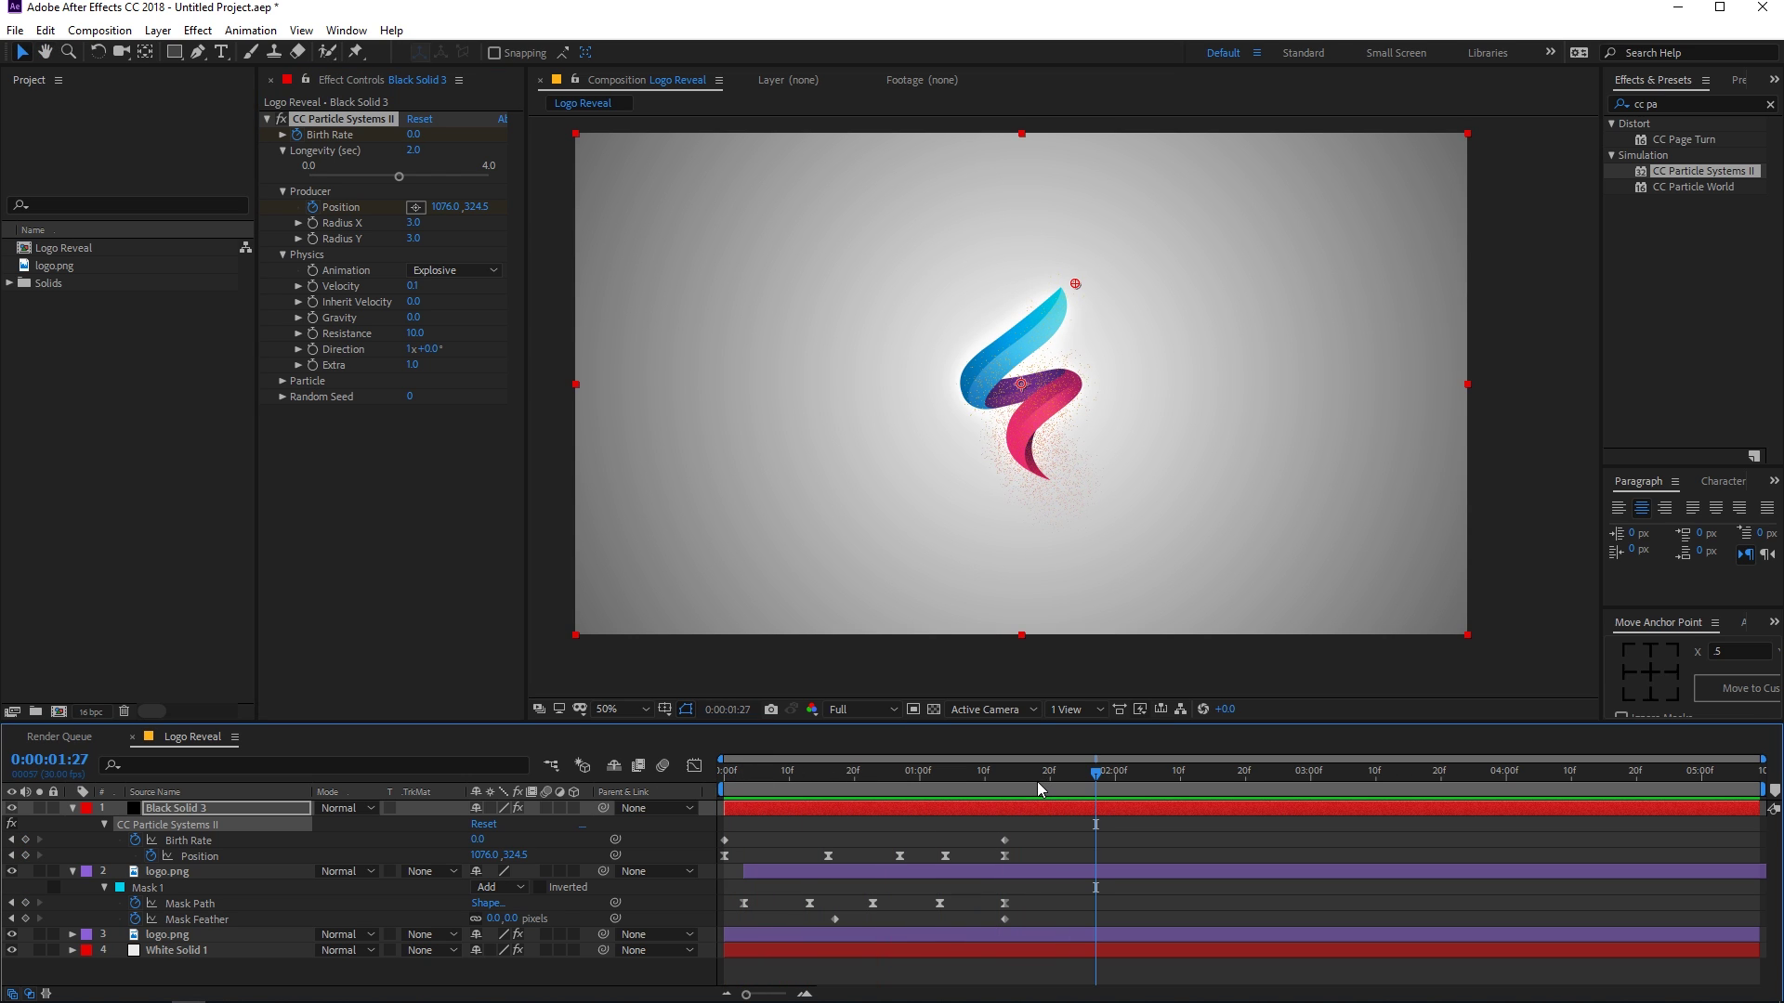
key(space)
drag(944, 785, 880, 783)
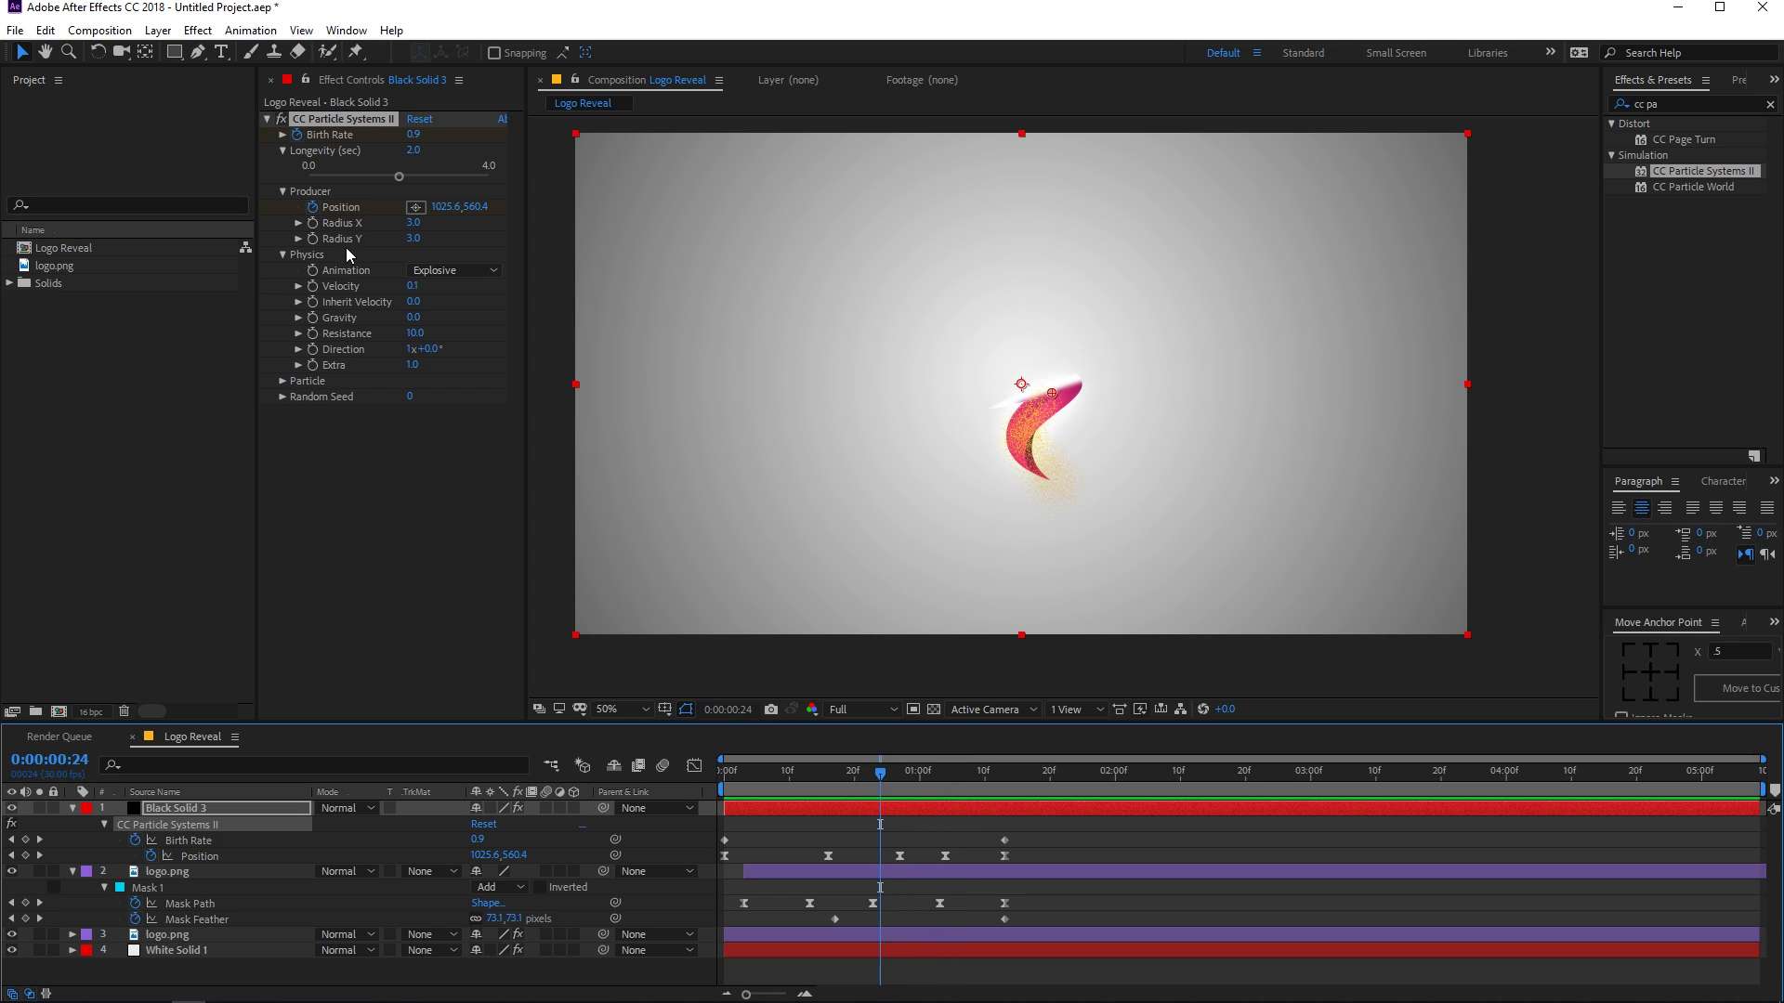
Set the particle producer's Radius X to 10
click(414, 223)
text(10)
key(Return)
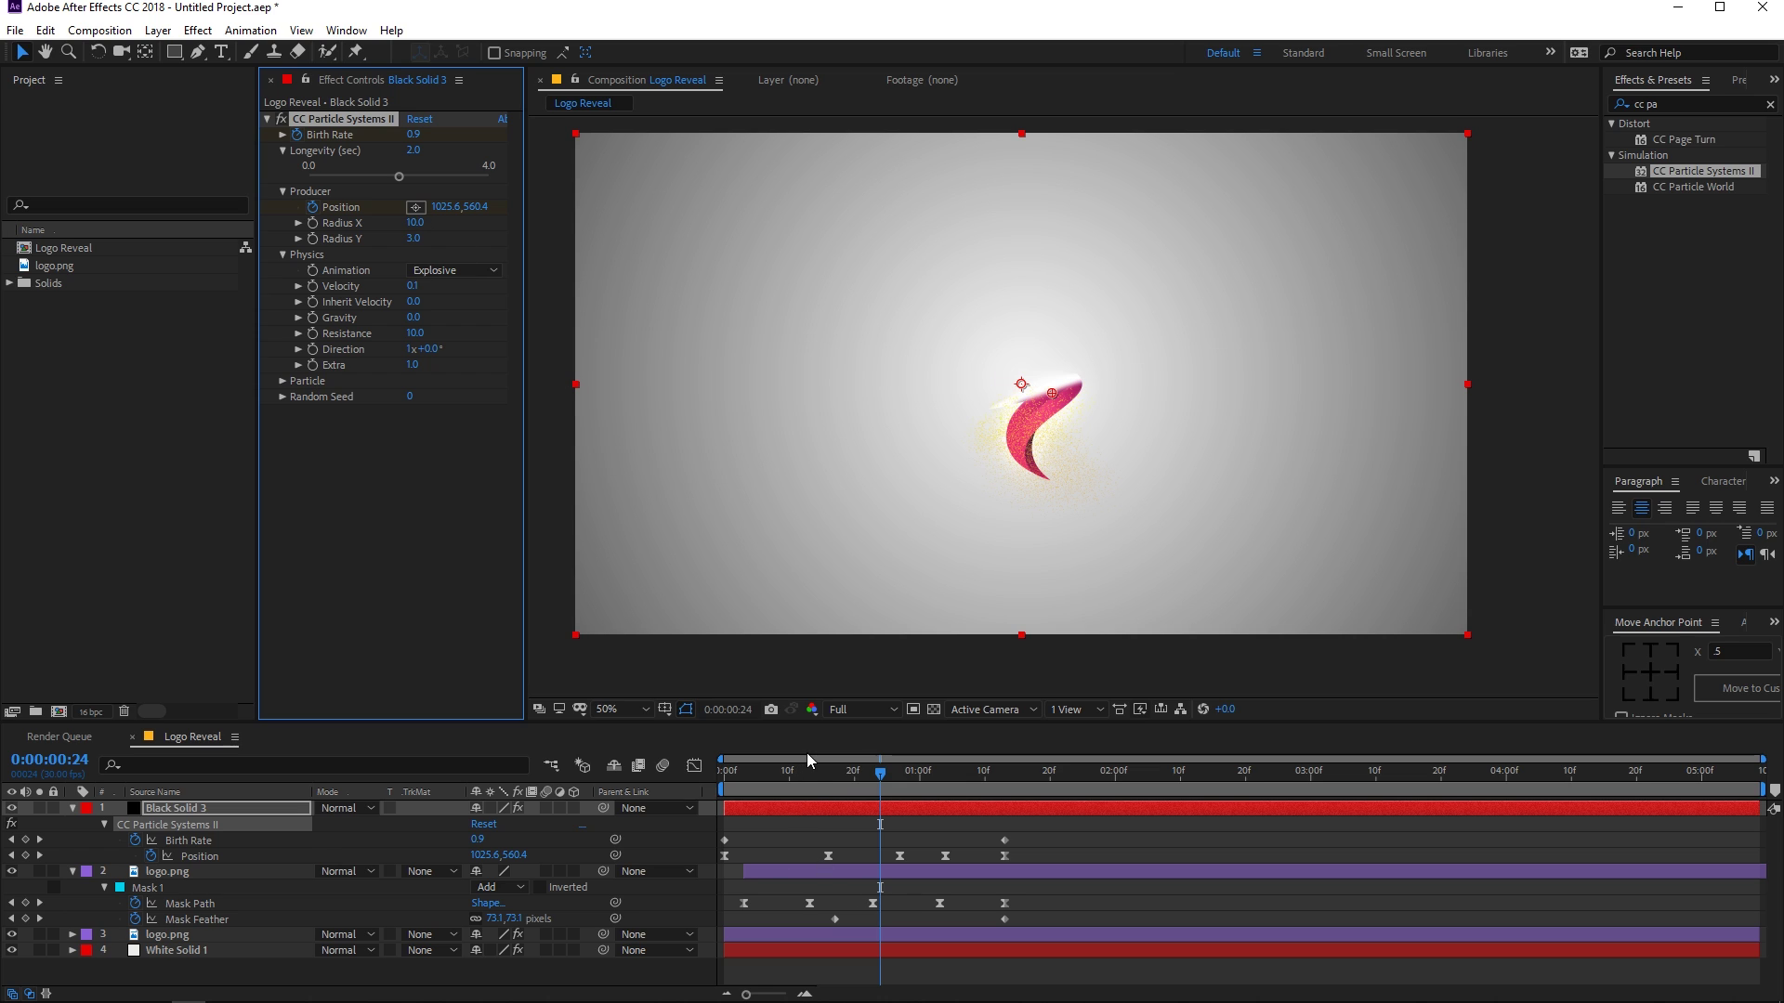
At 0:00:00:13, sample the logo's pink as the particle Birth Color and use that same pink for the Death Color
drag(807, 773, 775, 772)
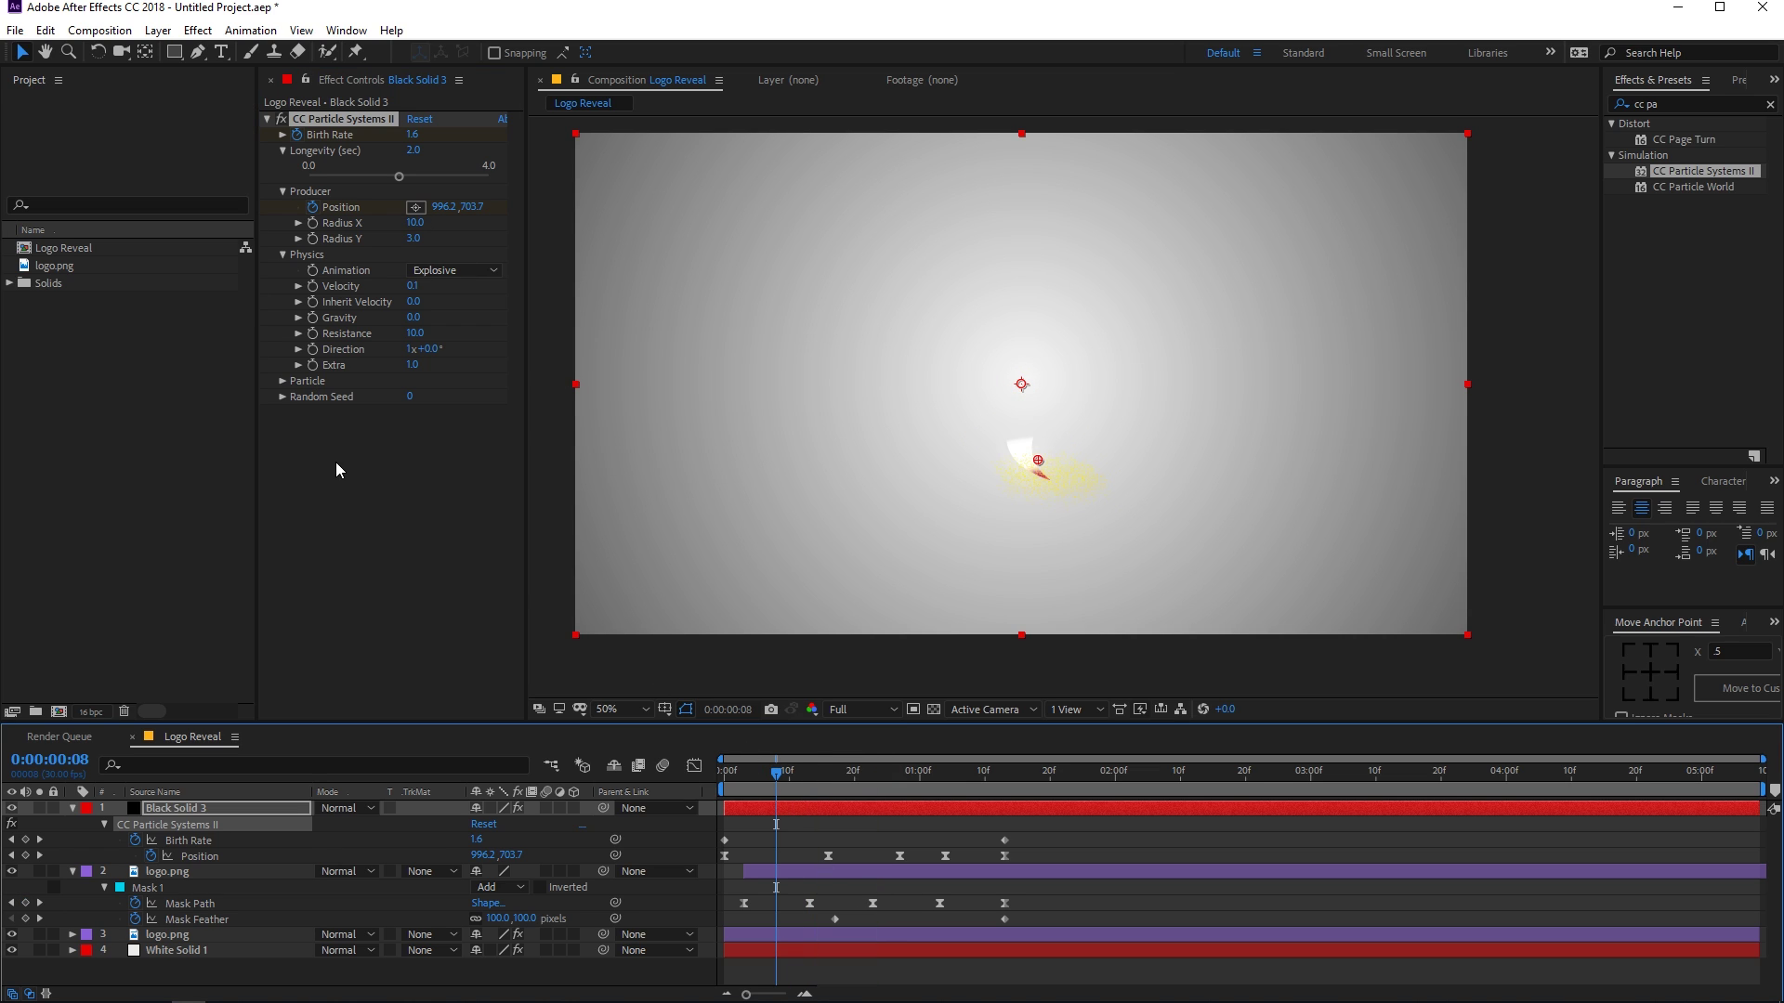
click(282, 381)
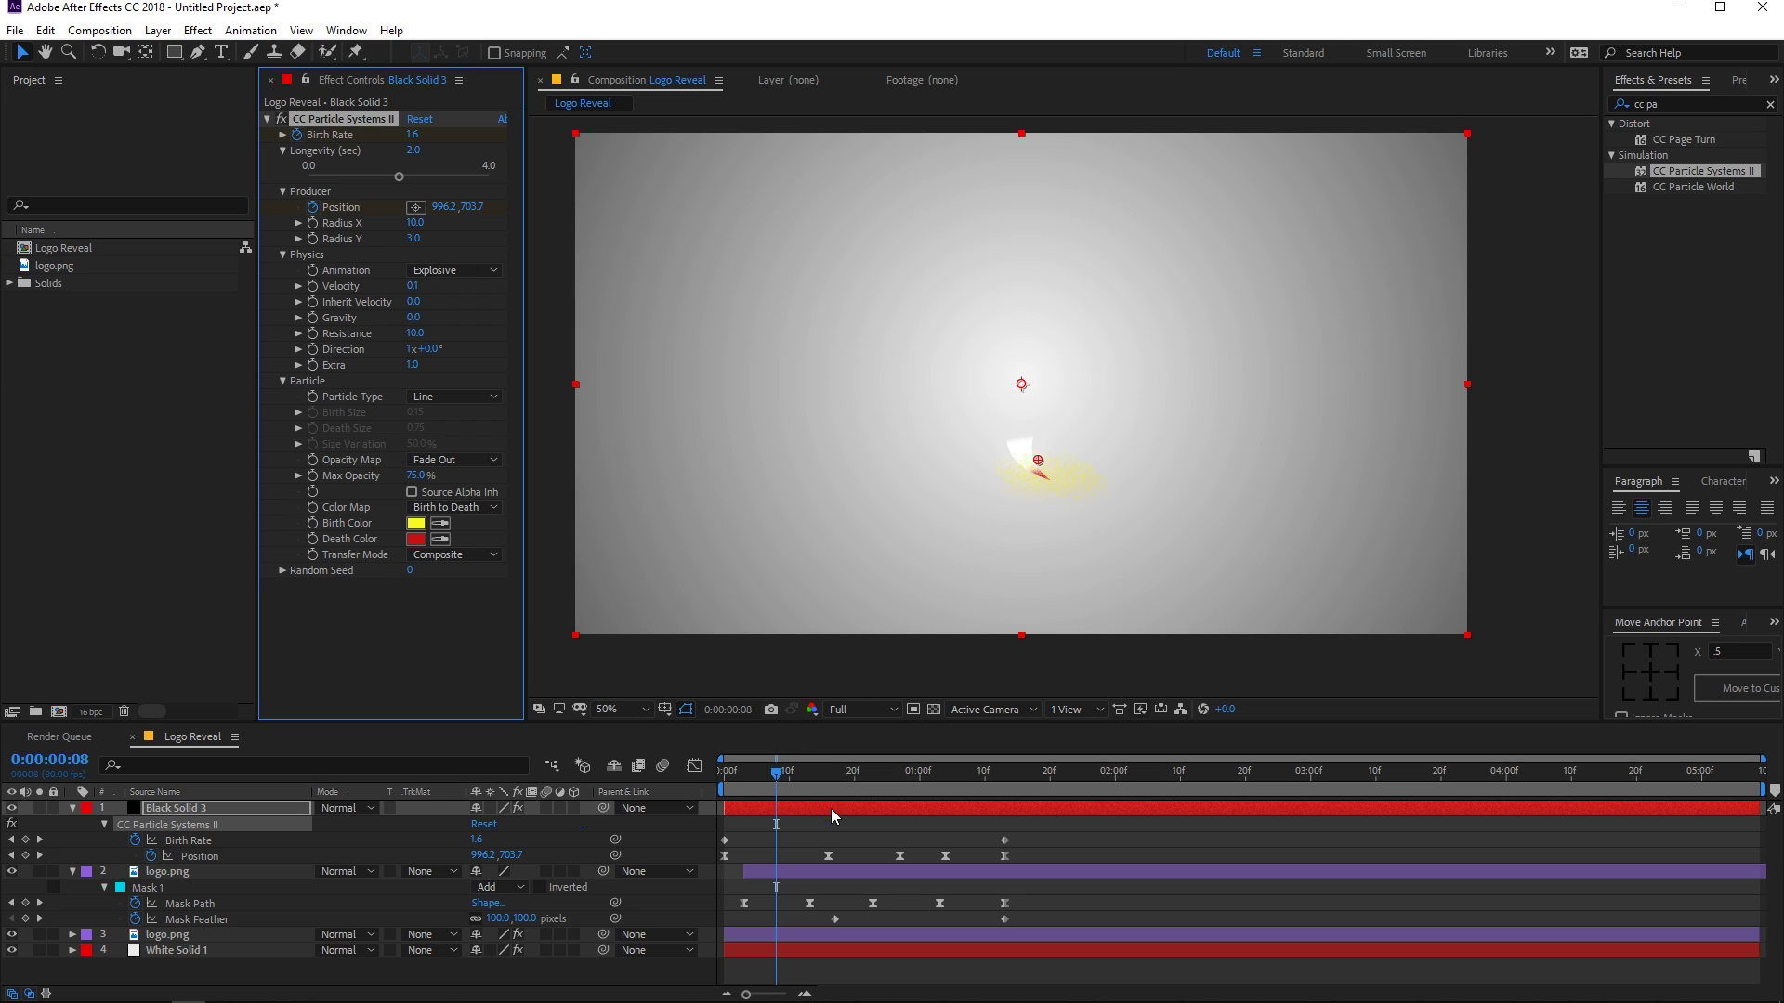
drag(781, 781, 808, 775)
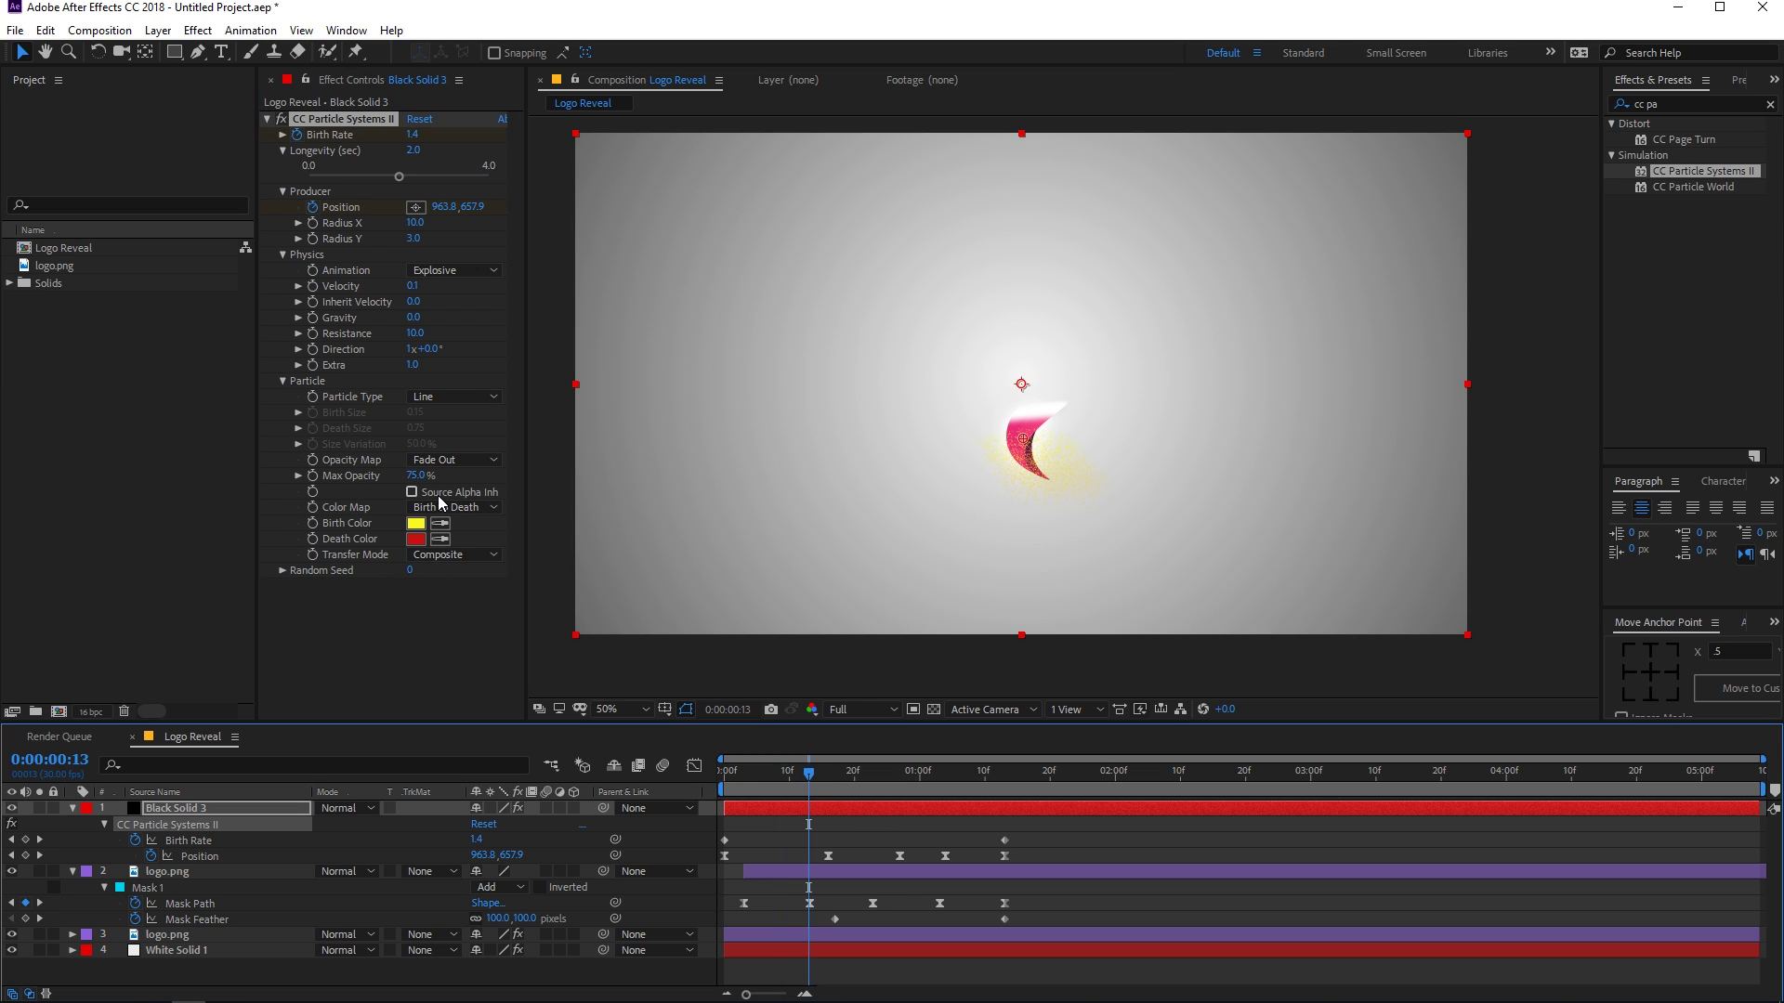
click(441, 524)
click(1035, 429)
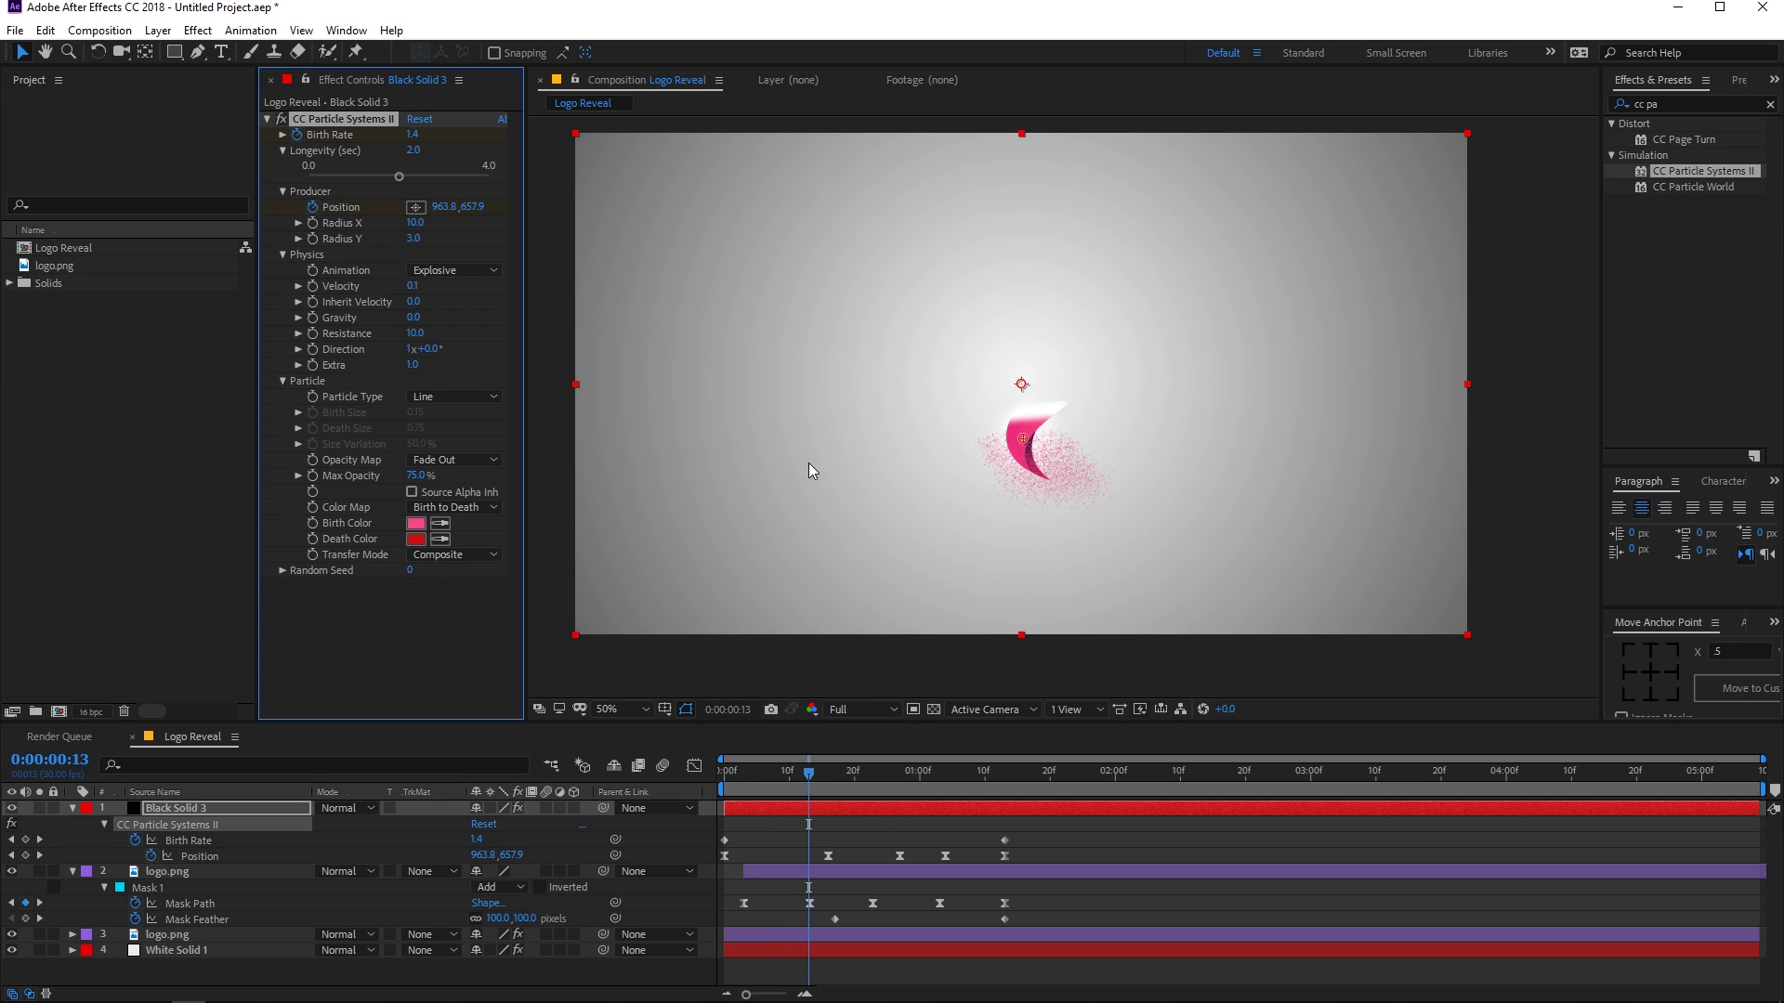
click(440, 539)
click(416, 523)
Enable keyframing for Birth Color and Death Color at 0:00:00:00 and reveal the black solid's keyframed properties
key(Home)
click(312, 523)
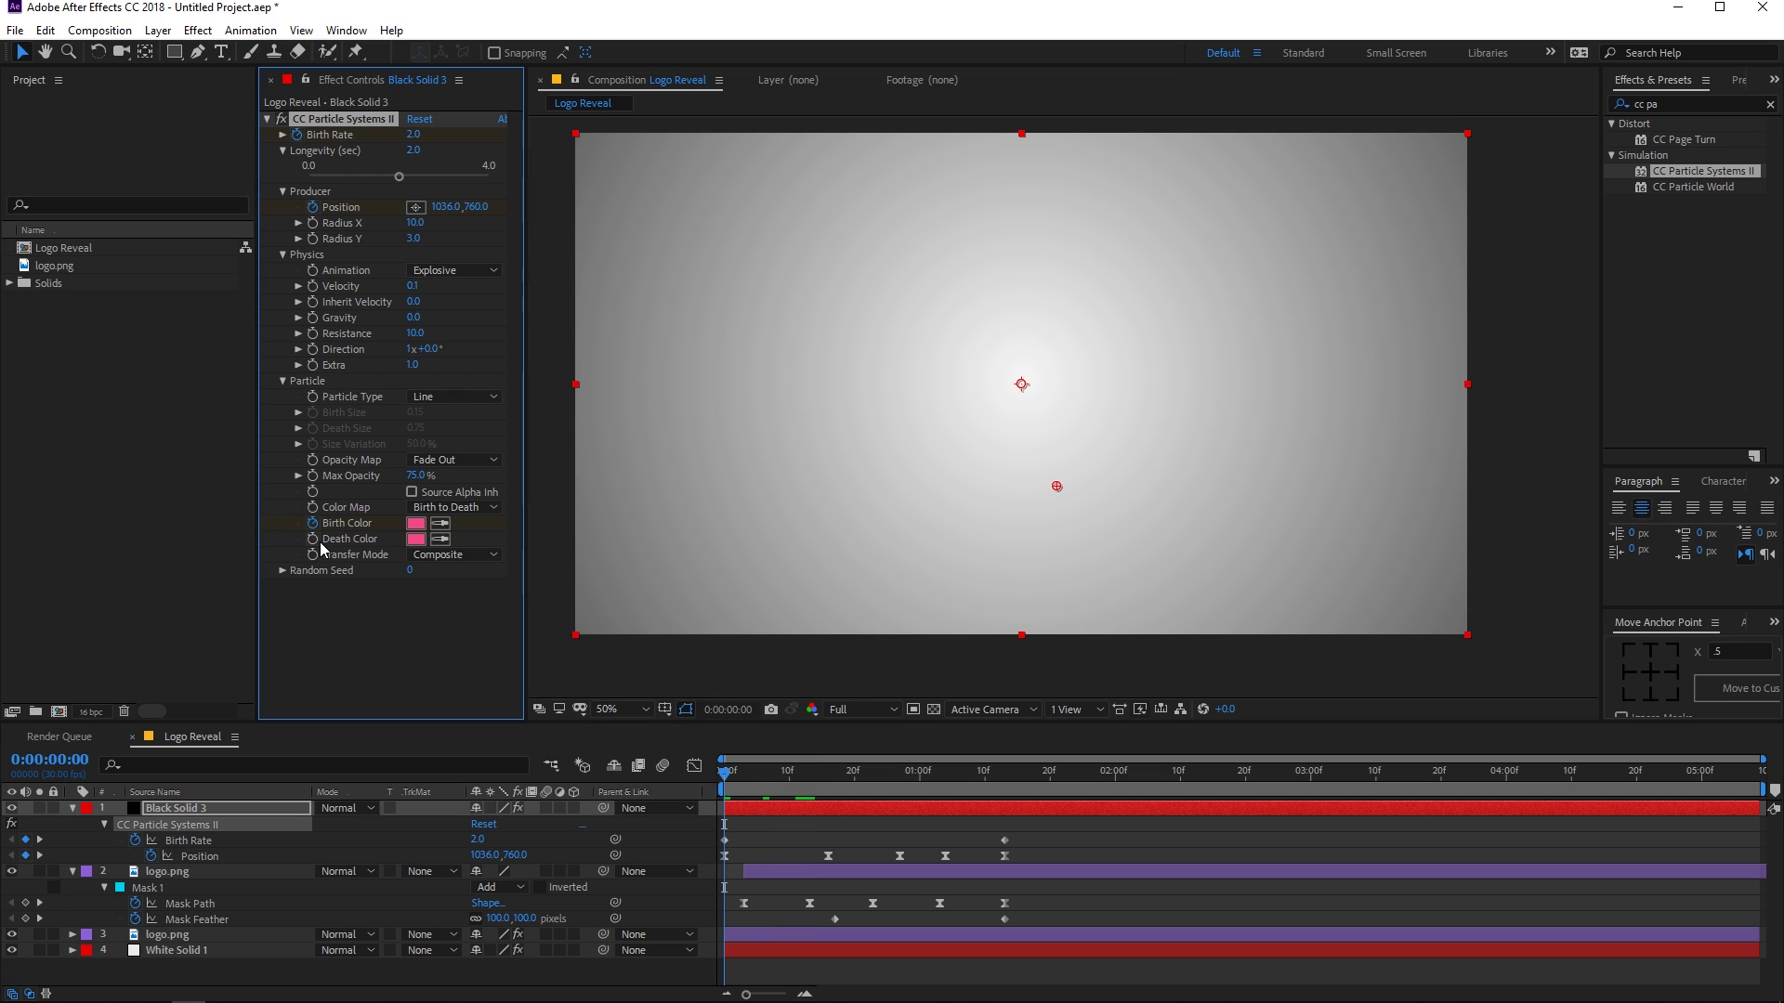
click(313, 540)
key(u)
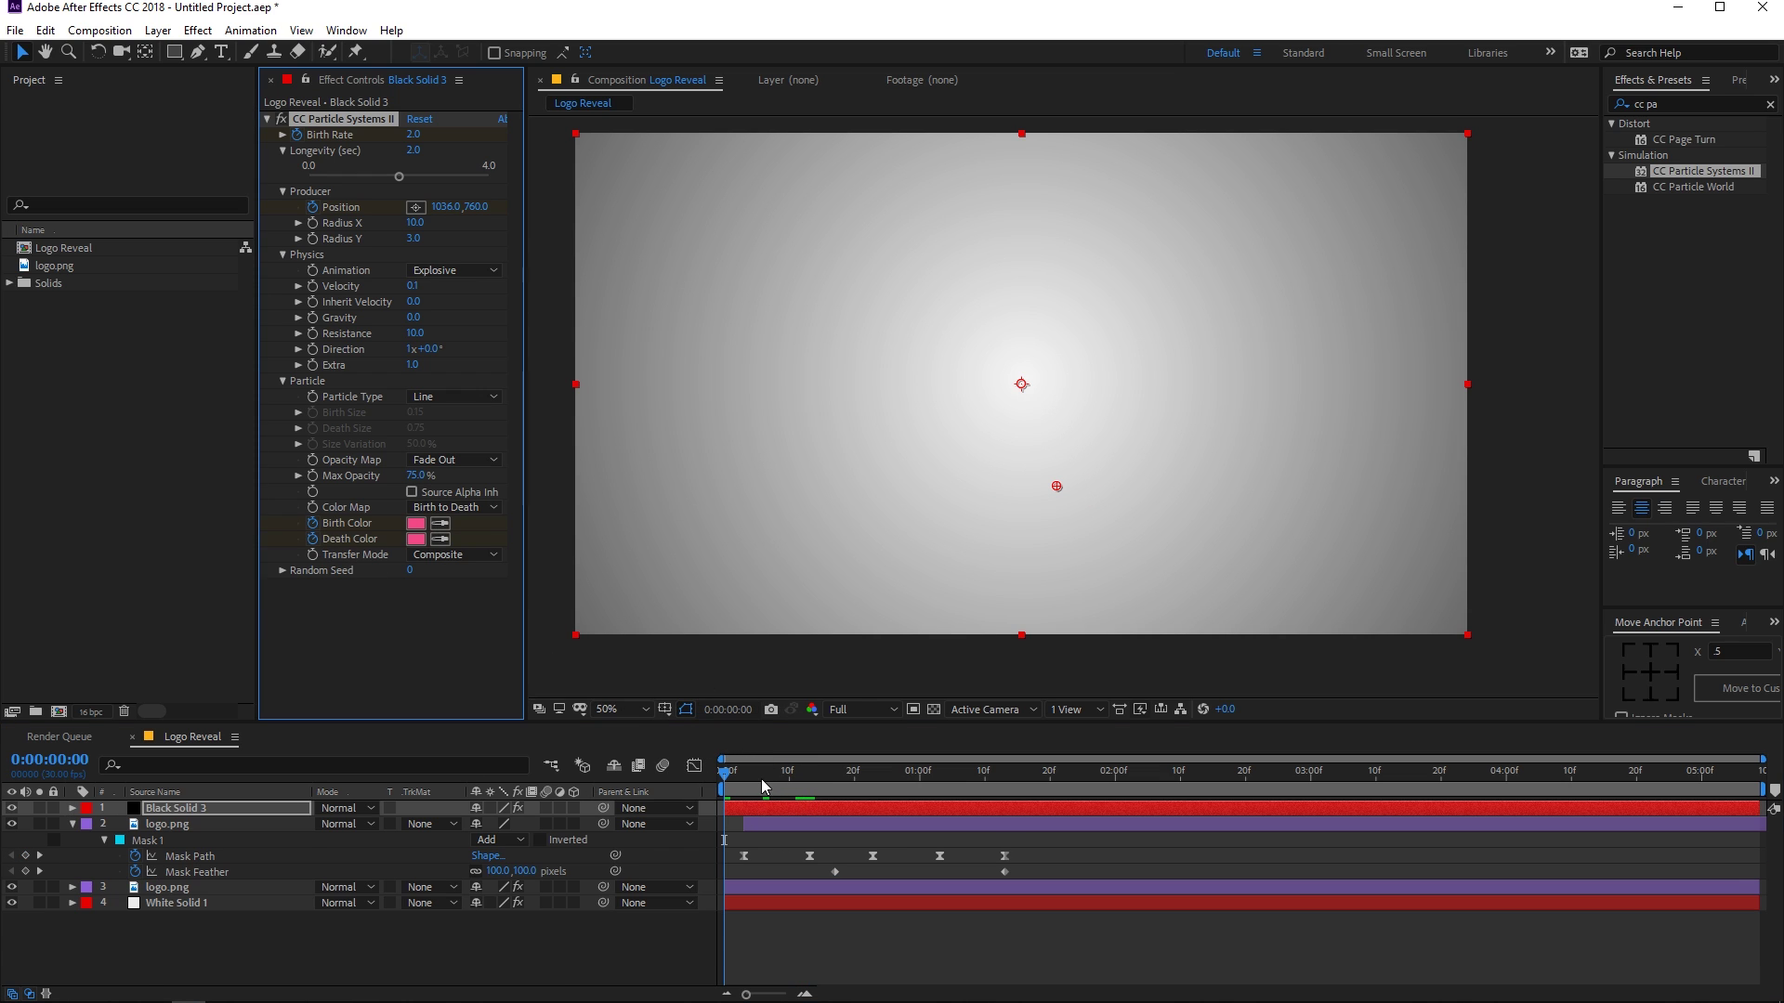
At 0:00:01:01, keyframe Birth Color and Death Color with the purple sampled from the logo's middle band
click(761, 779)
drag(805, 784, 939, 774)
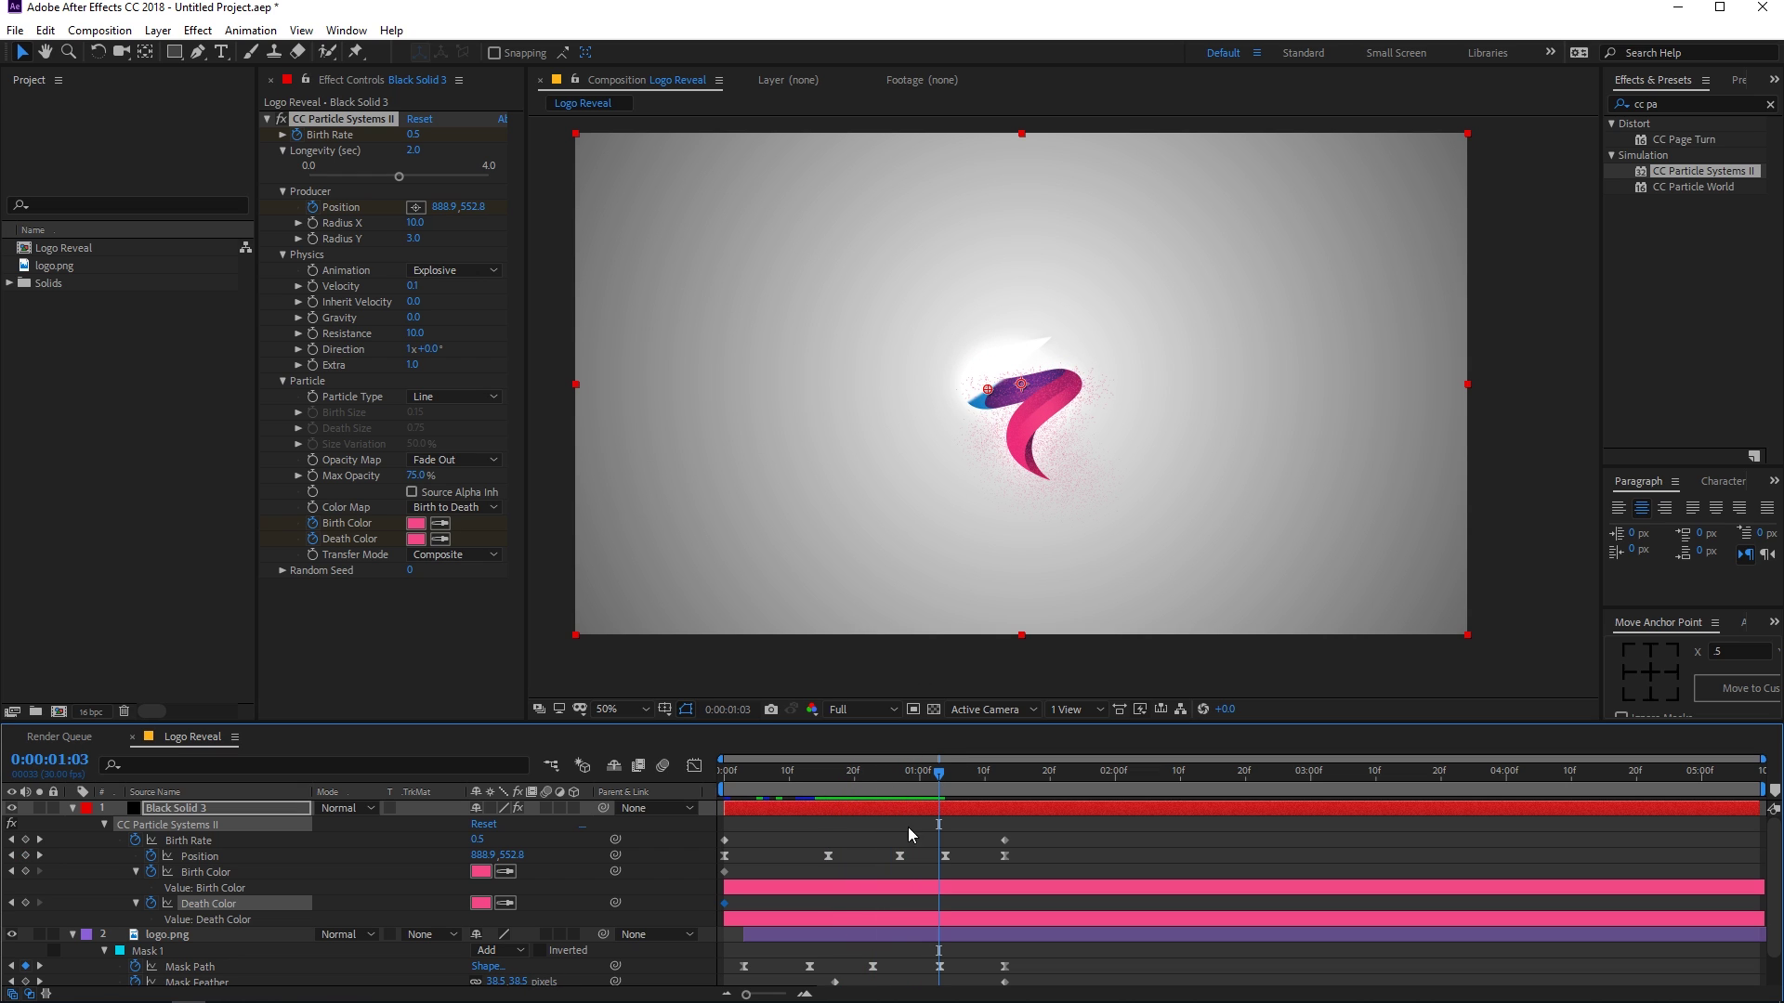
drag(939, 780, 925, 785)
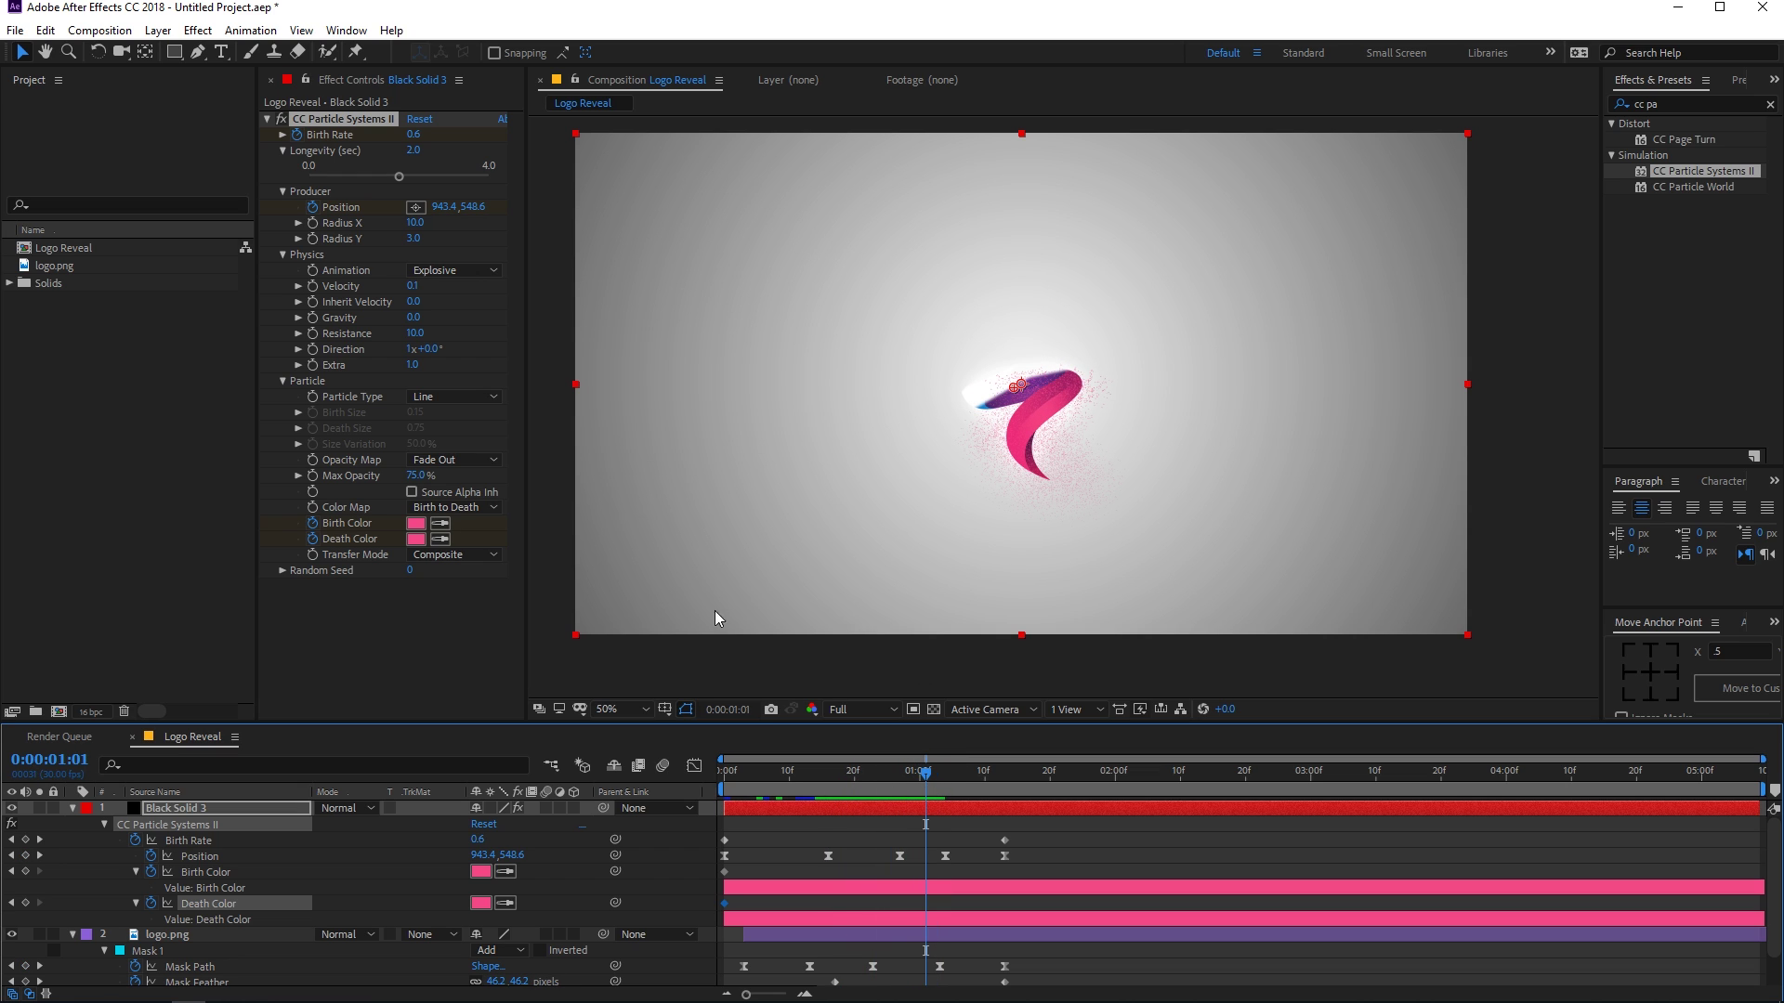
click(440, 525)
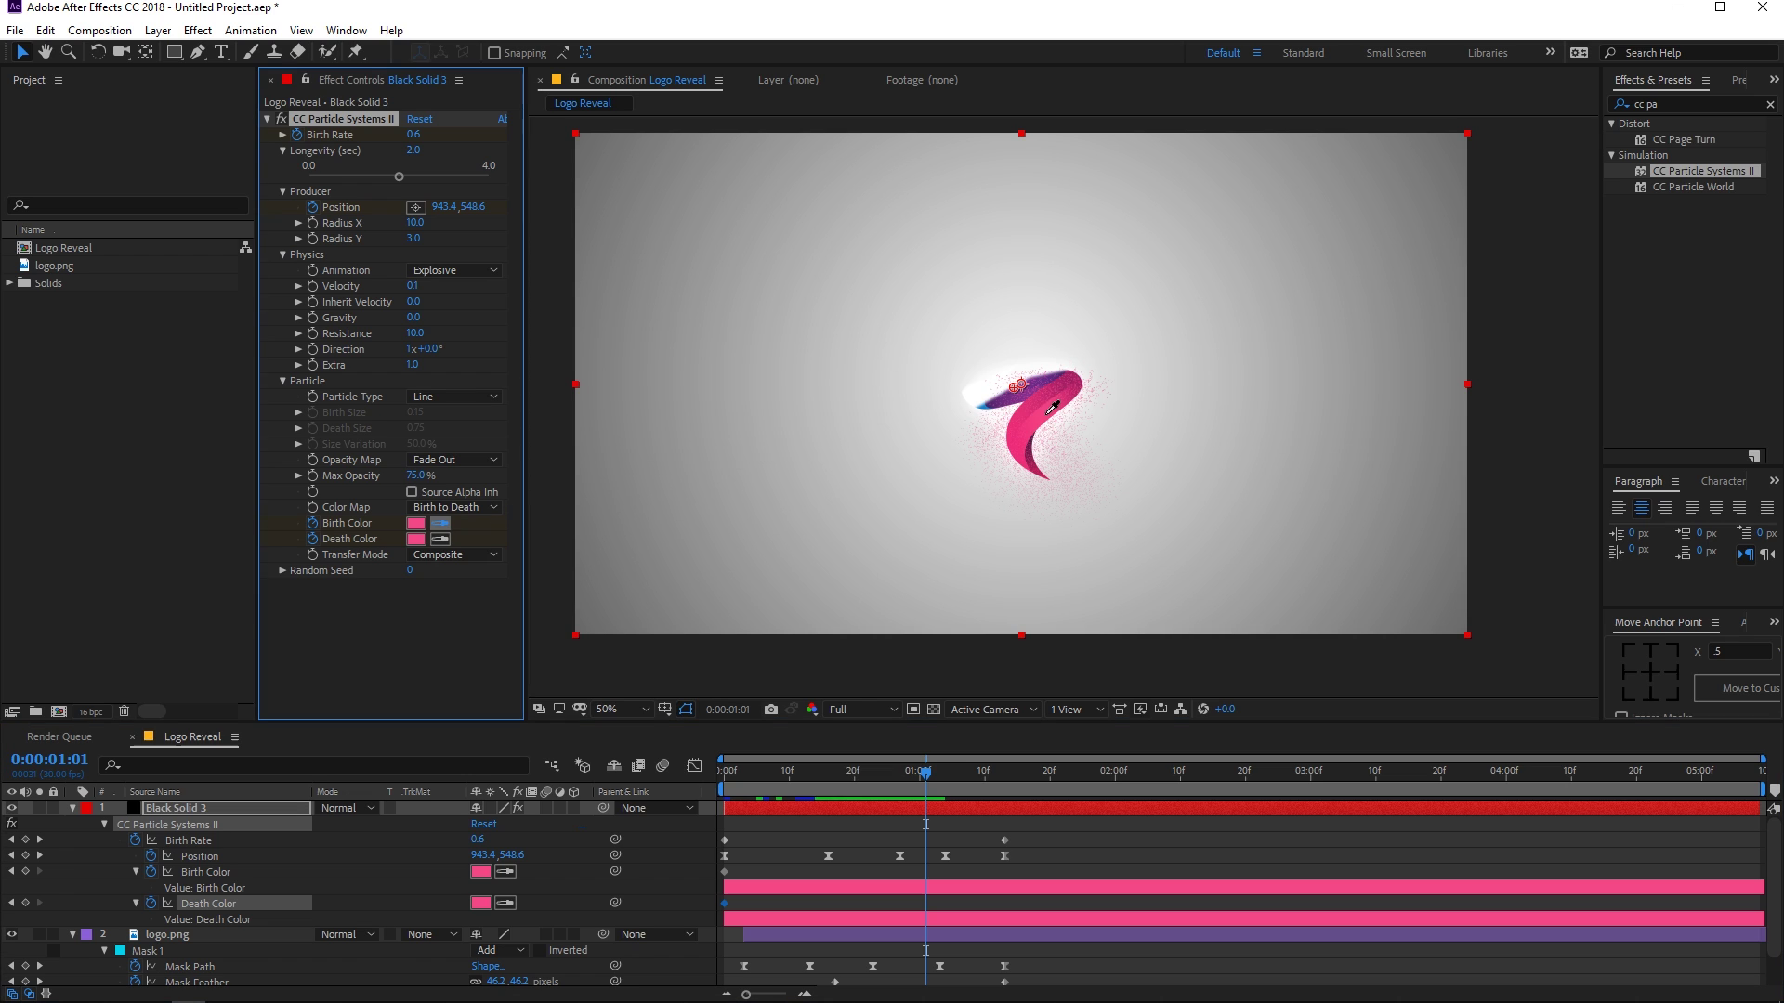
click(989, 407)
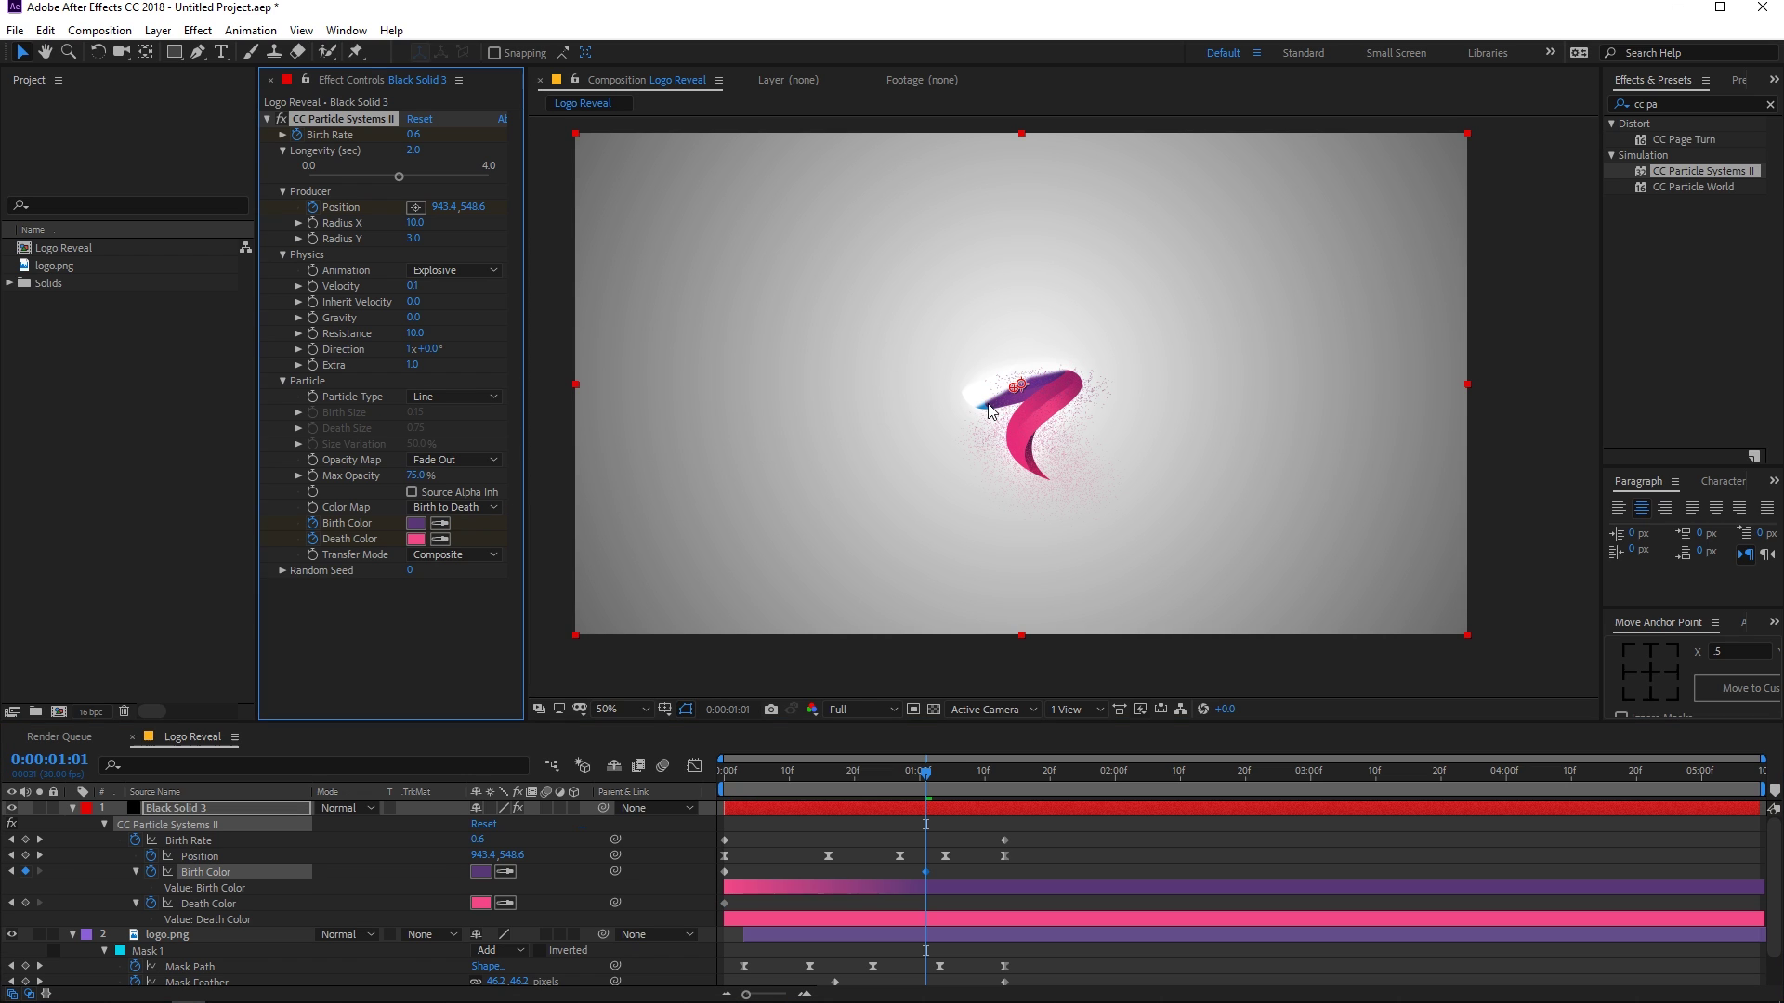
click(441, 539)
click(416, 523)
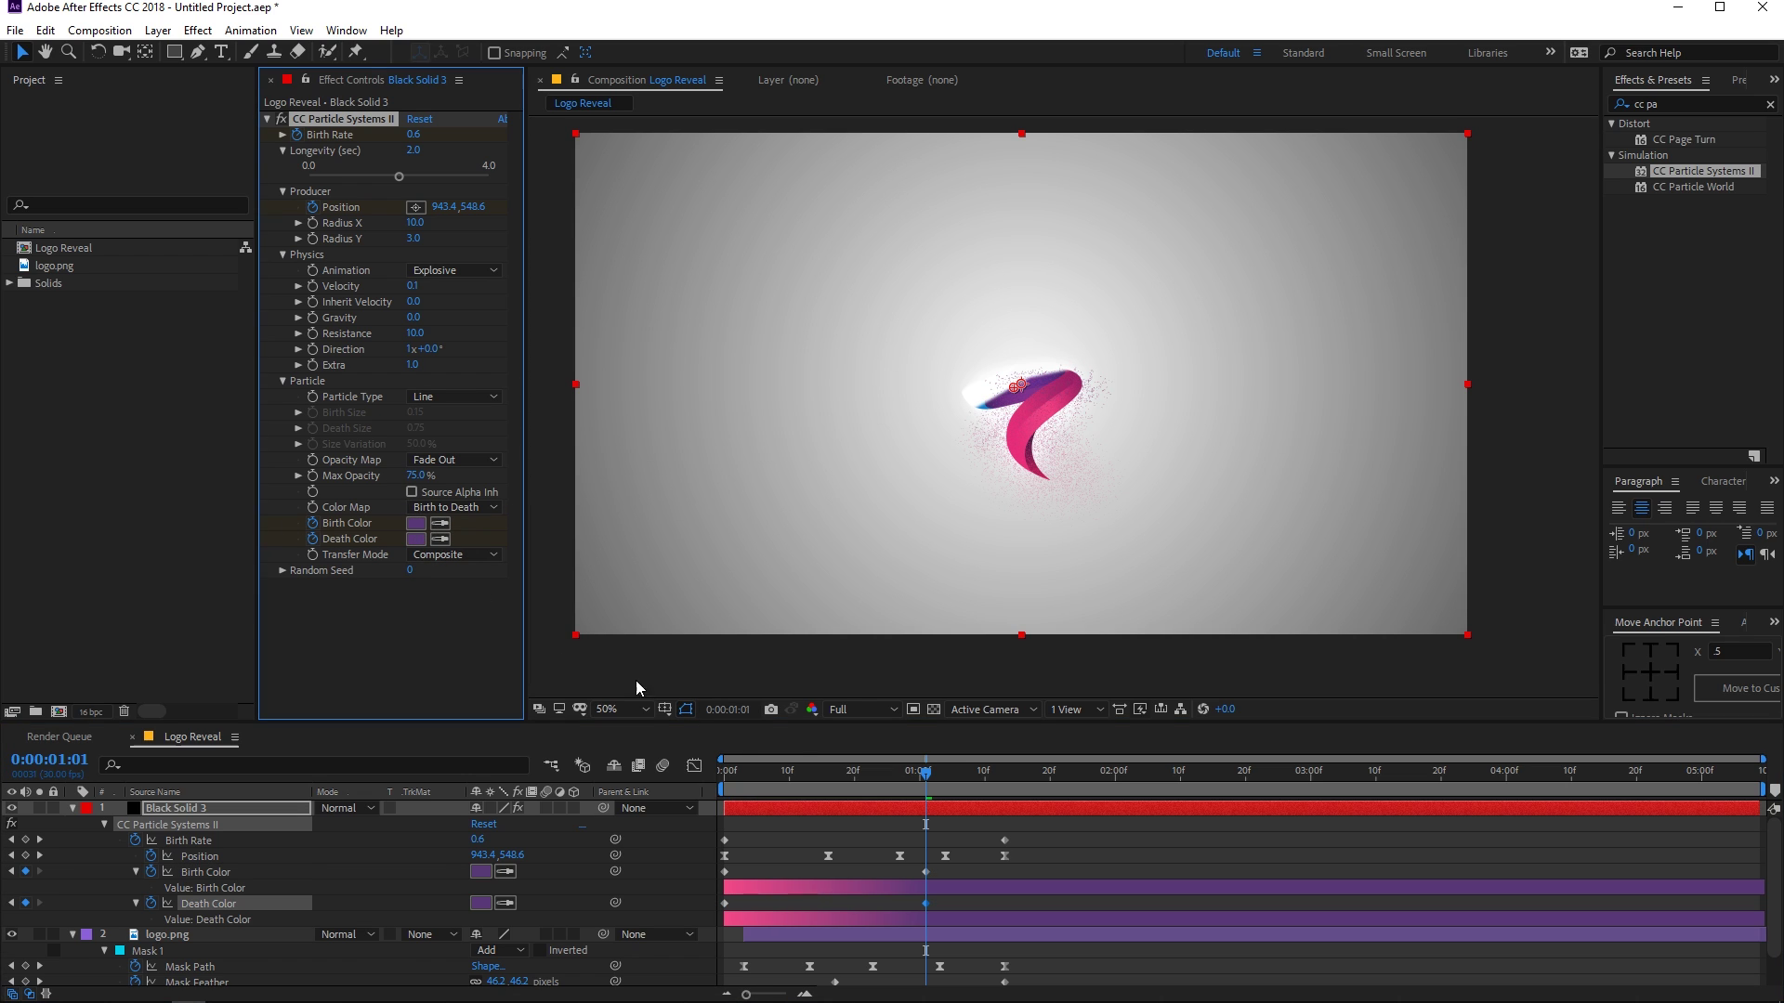
At 0:00:01:13, keyframe Birth Color and Death Color with the light blue sampled from the logo's upper tip
drag(873, 770, 999, 779)
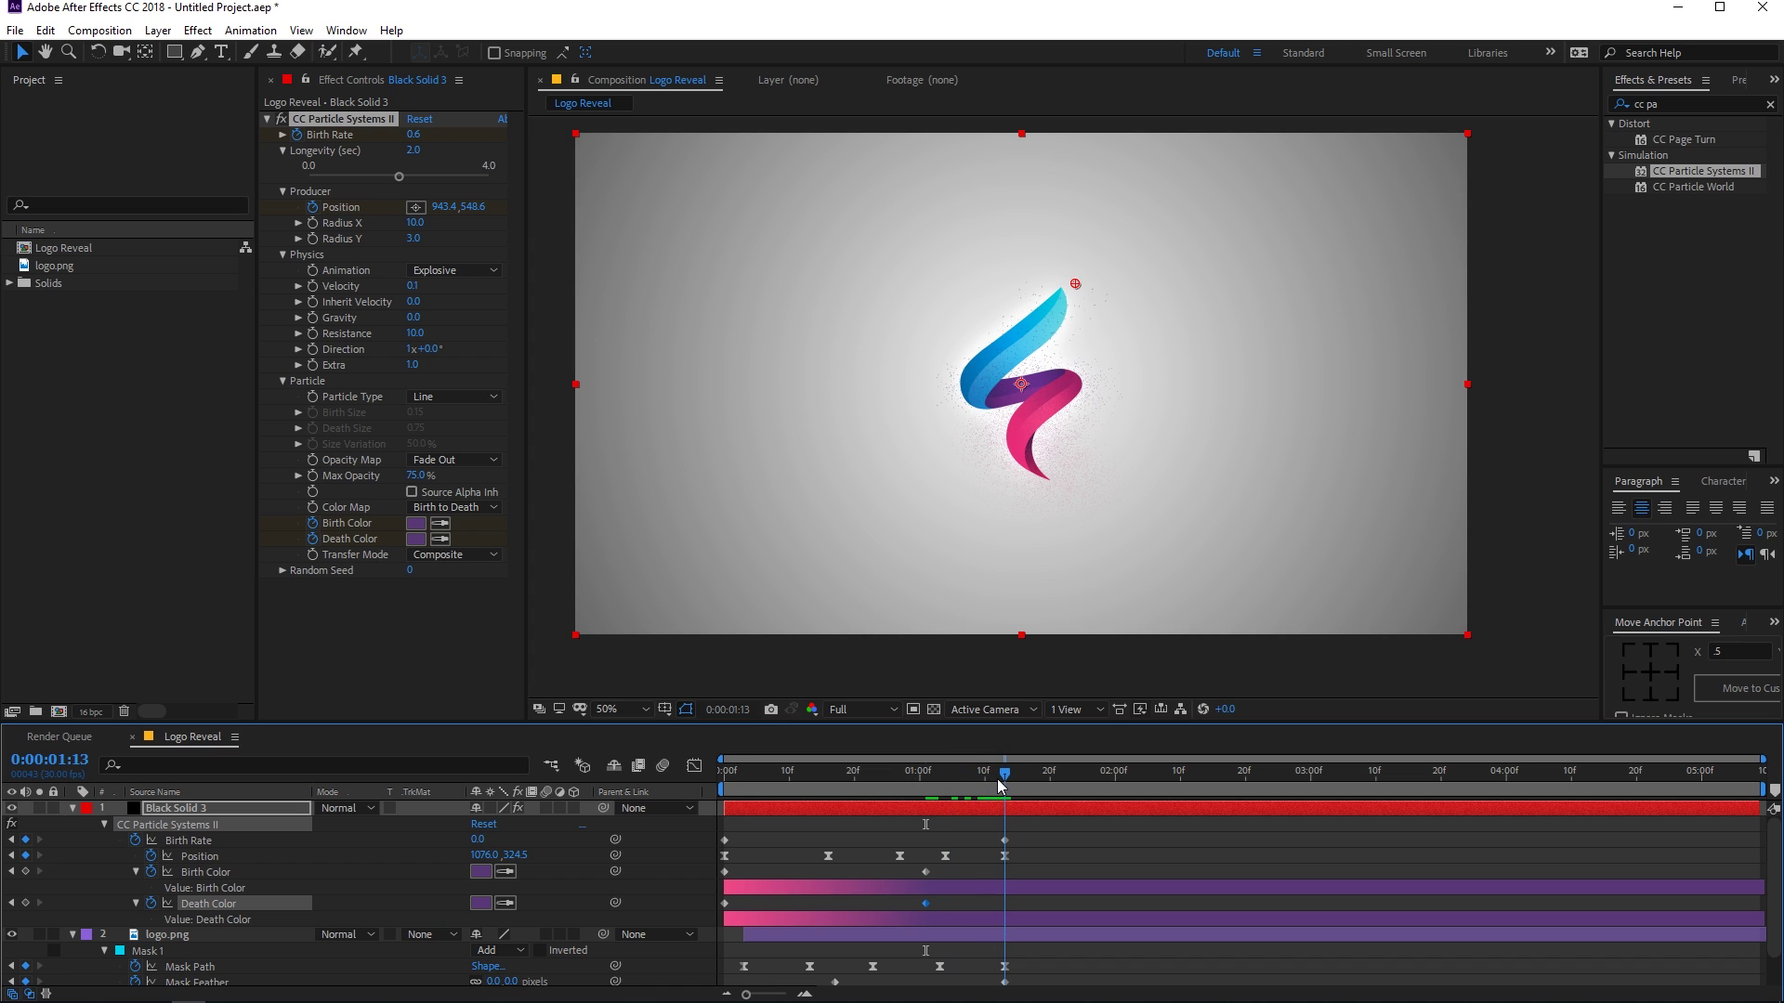
click(444, 527)
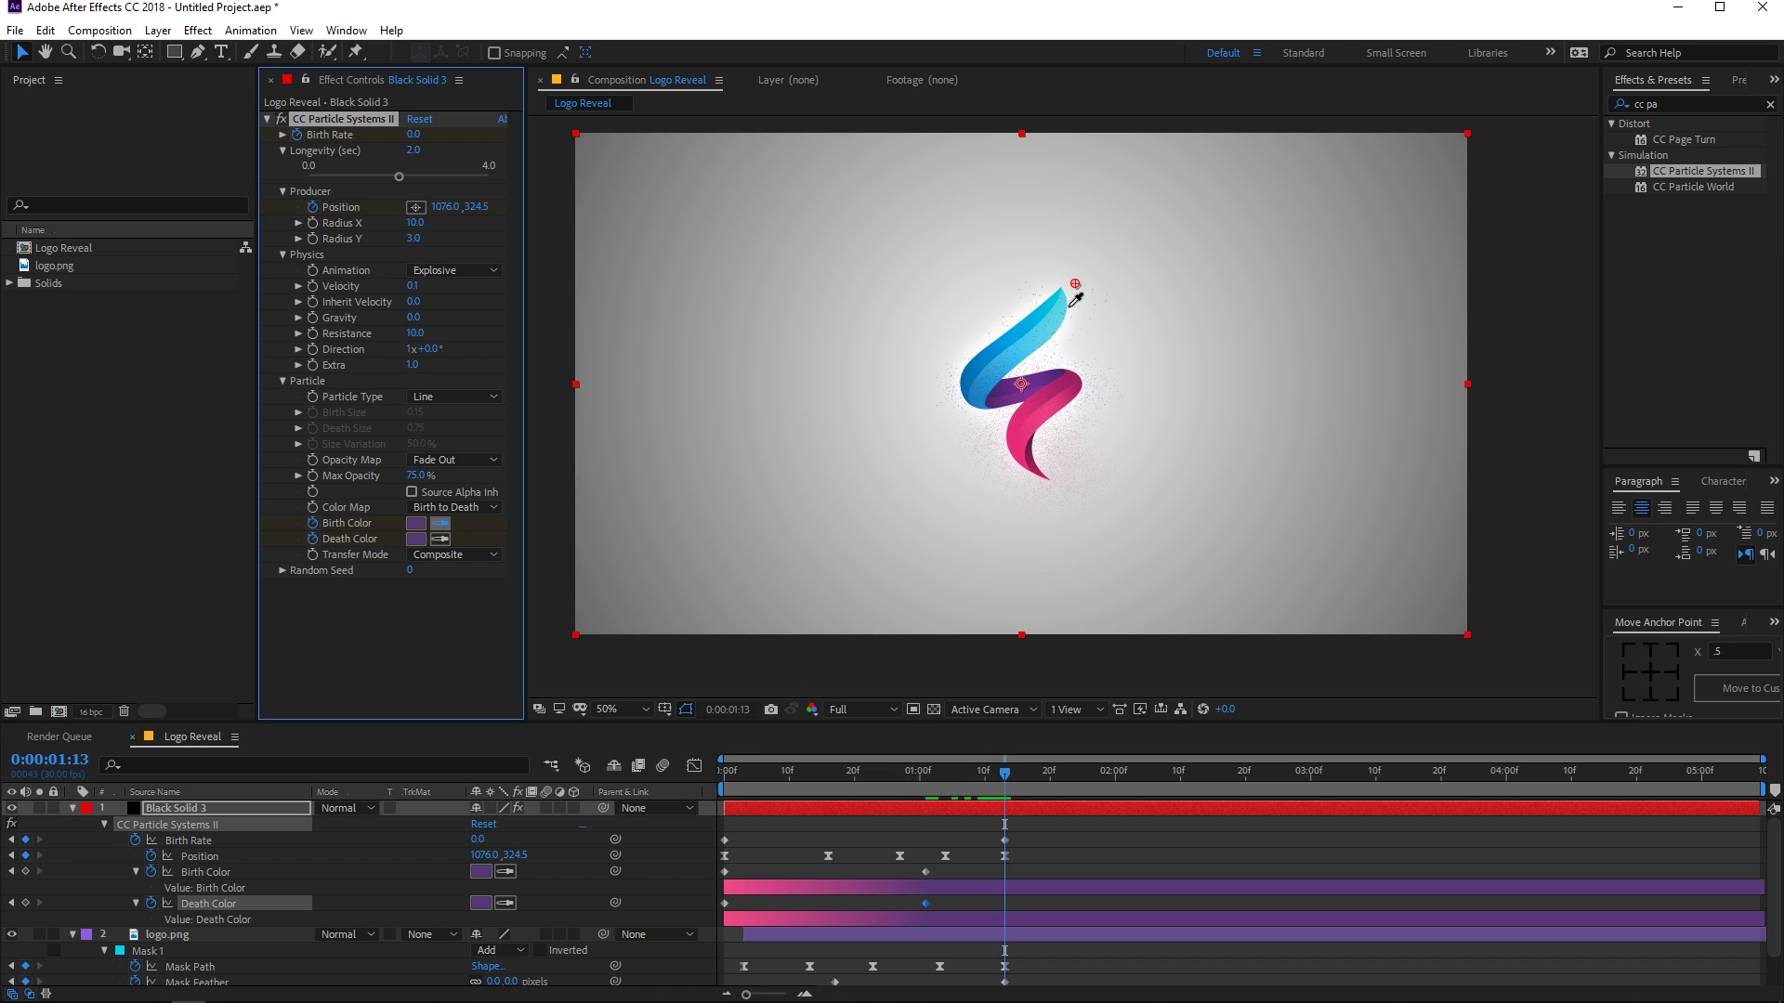
click(1068, 290)
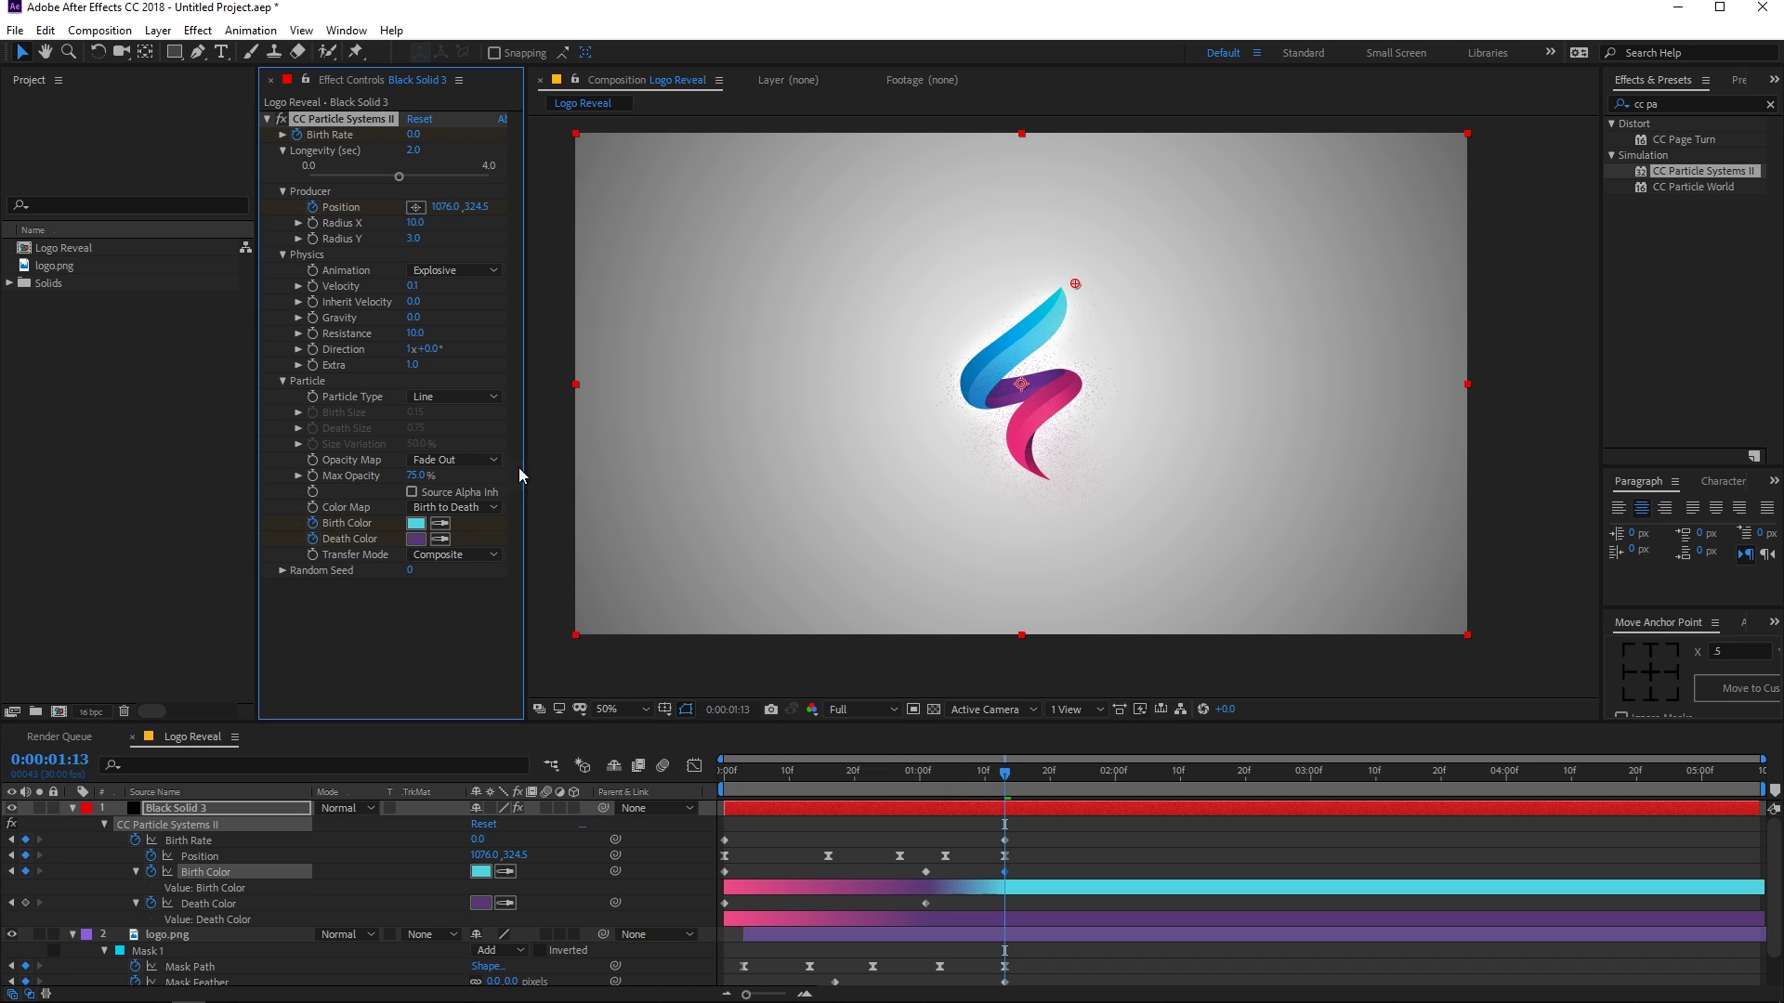
click(441, 540)
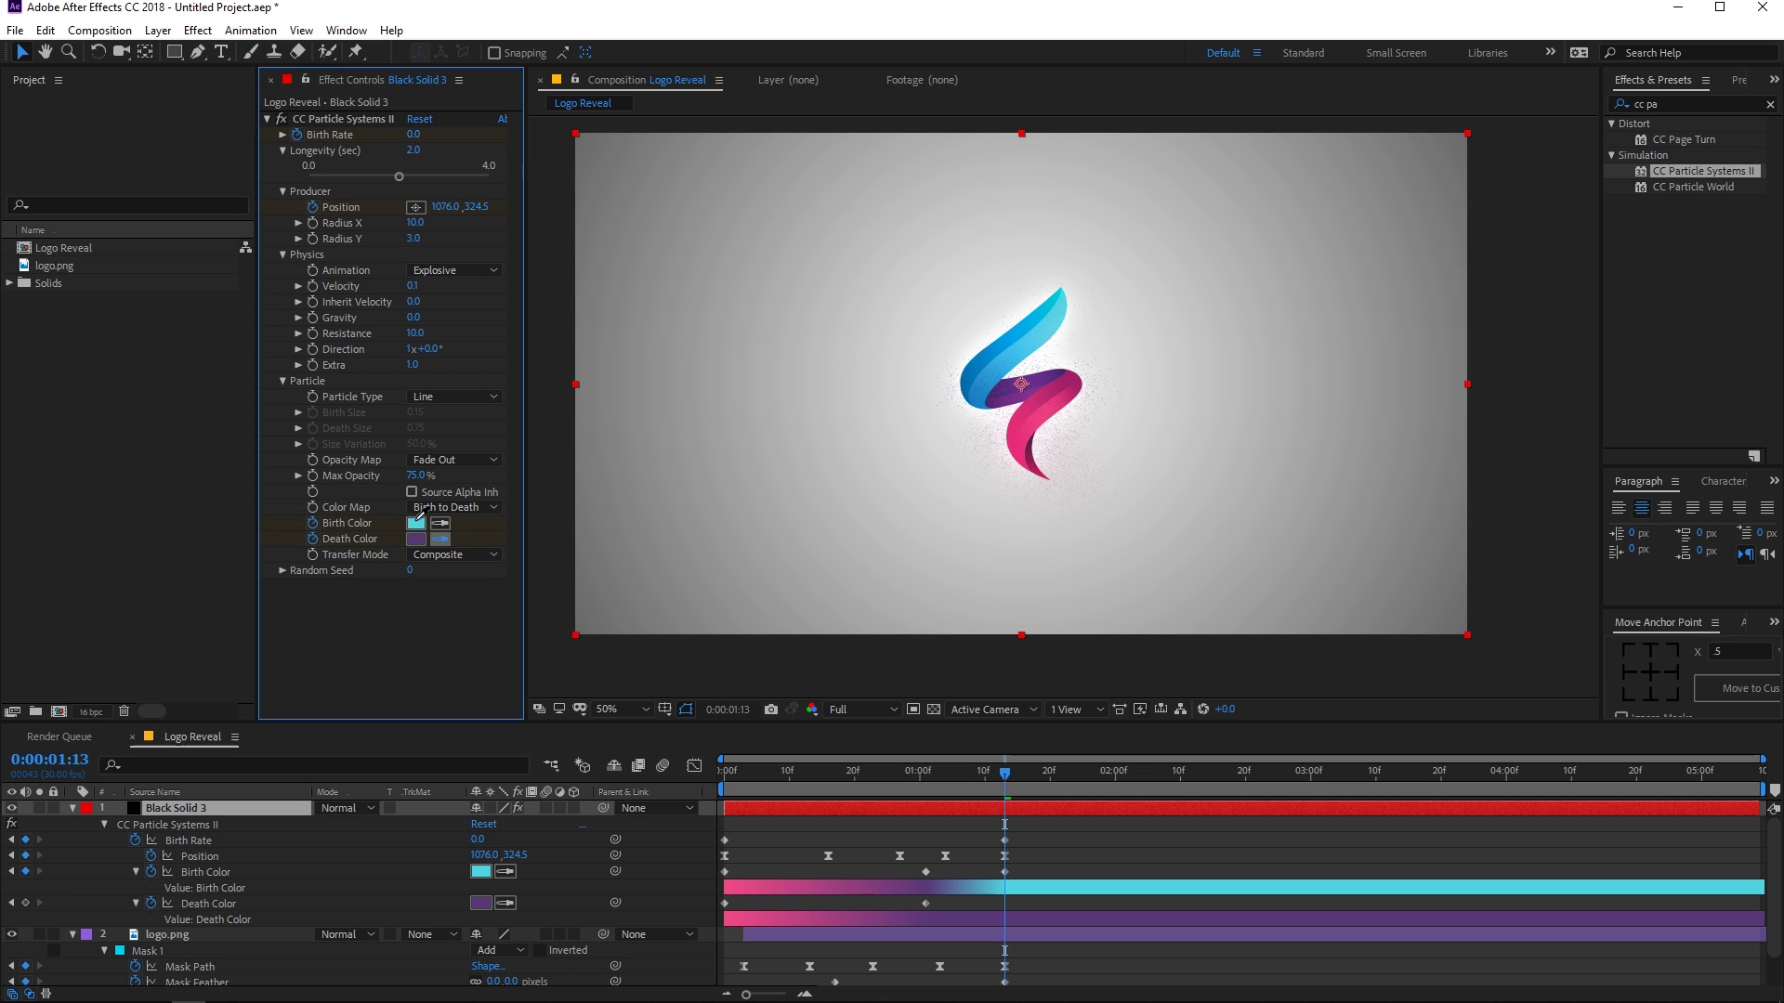
click(417, 520)
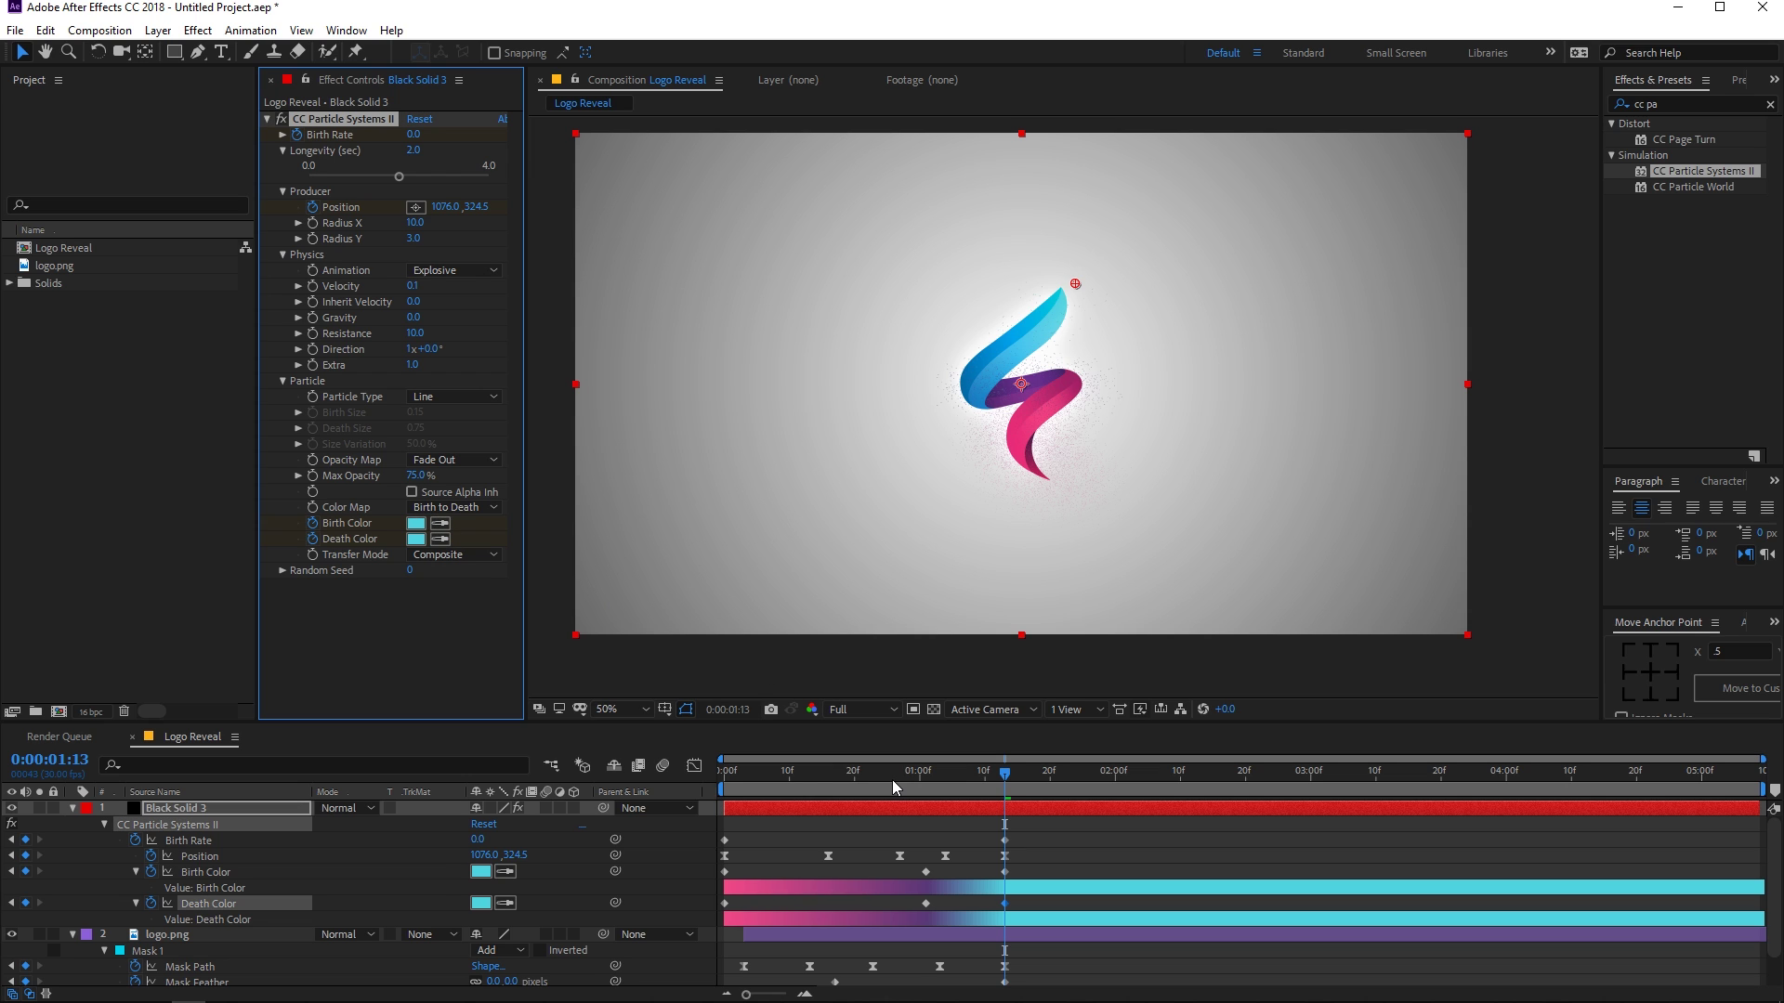
Preview the particle color transition from the start and scrub back to 0:00:00:03
click(357, 743)
key(Home)
key(space)
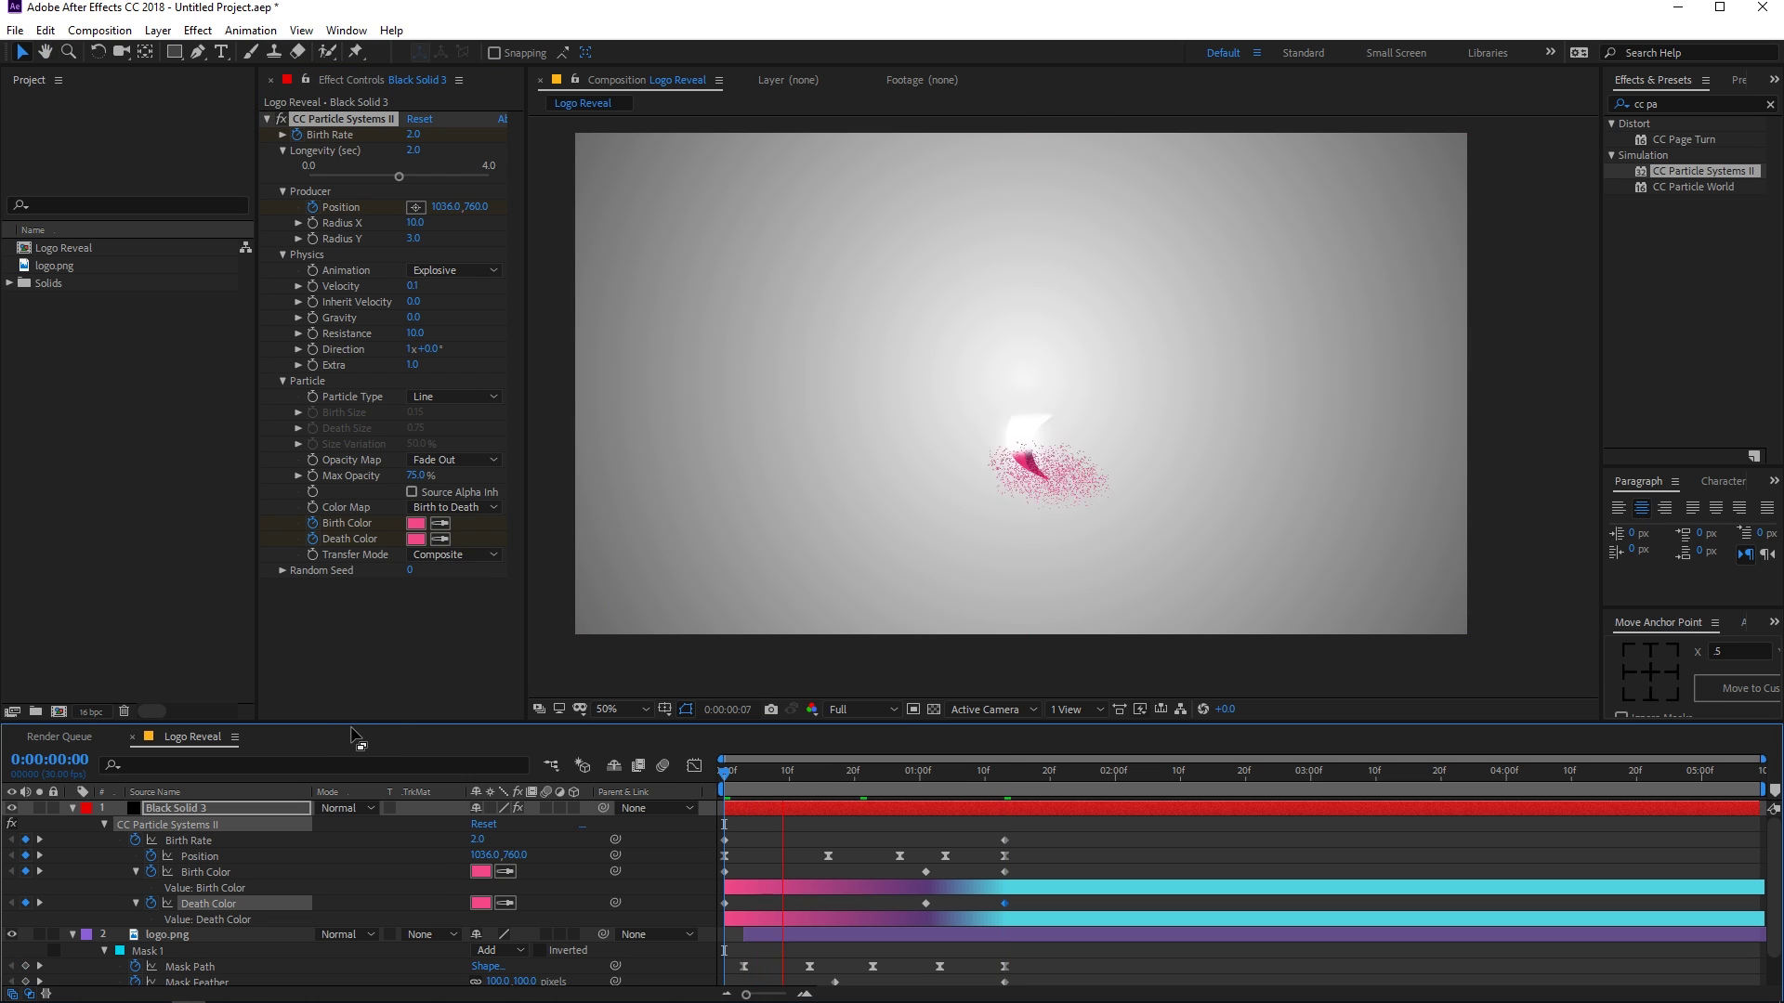
key(space)
drag(906, 790, 744, 754)
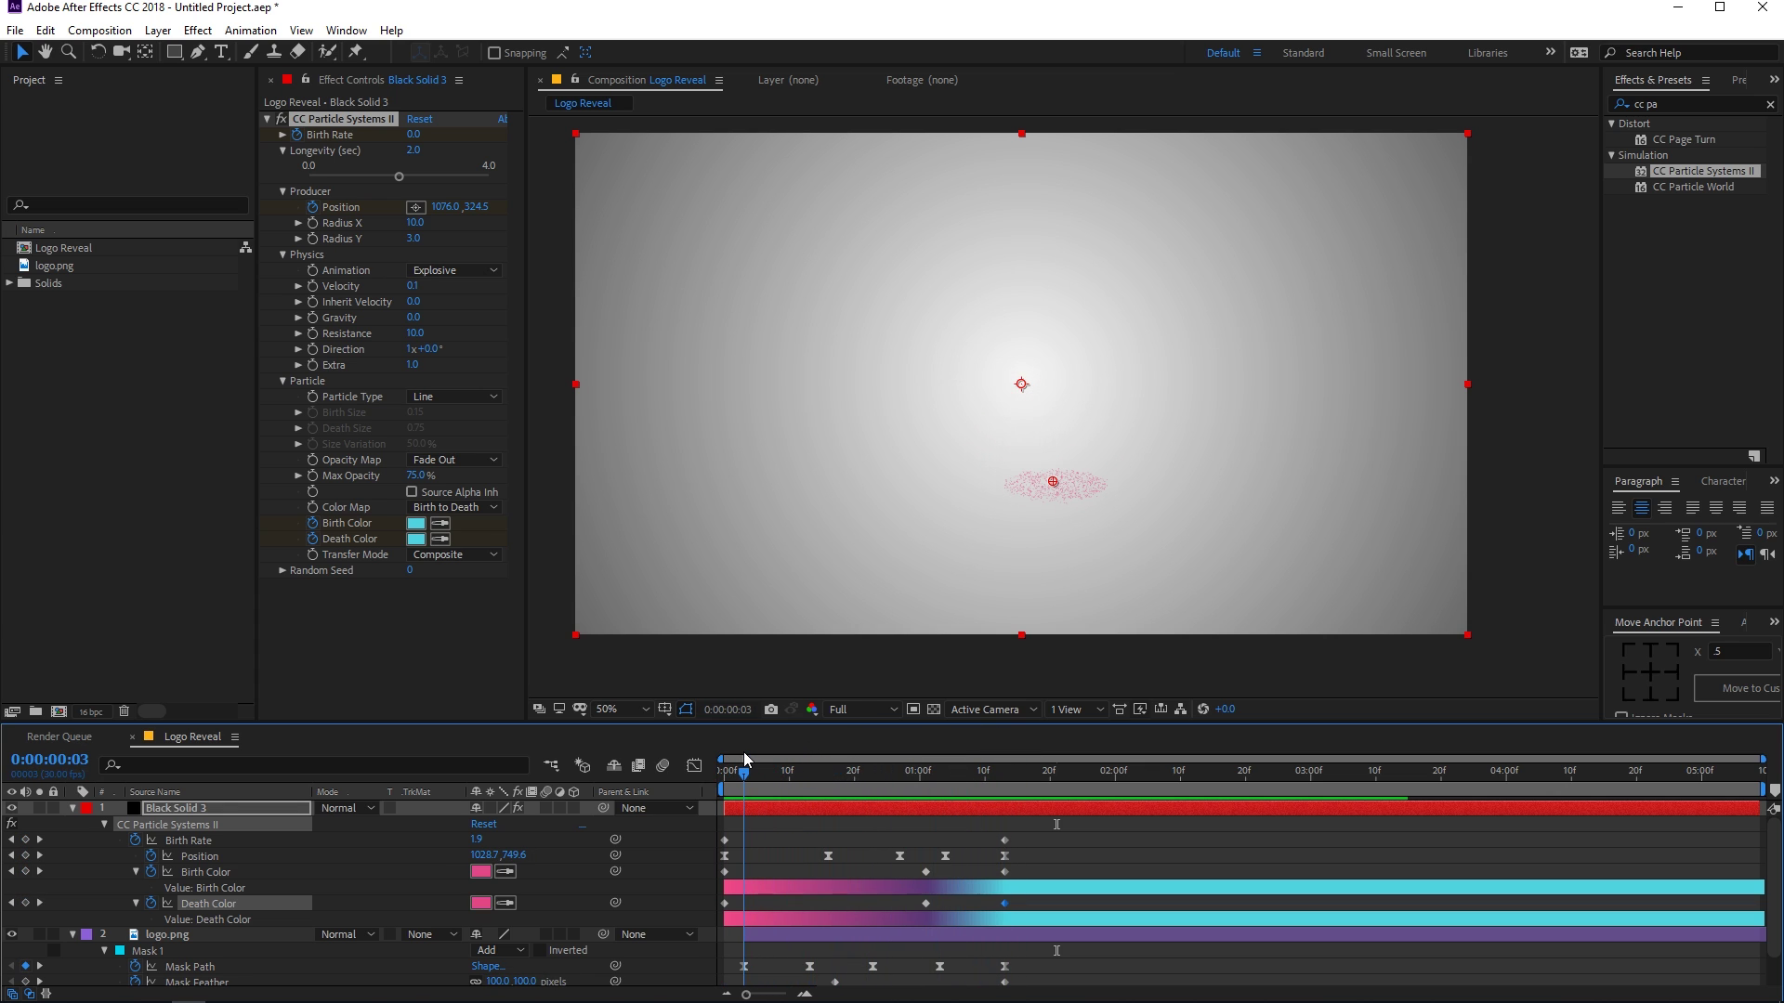
click(374, 660)
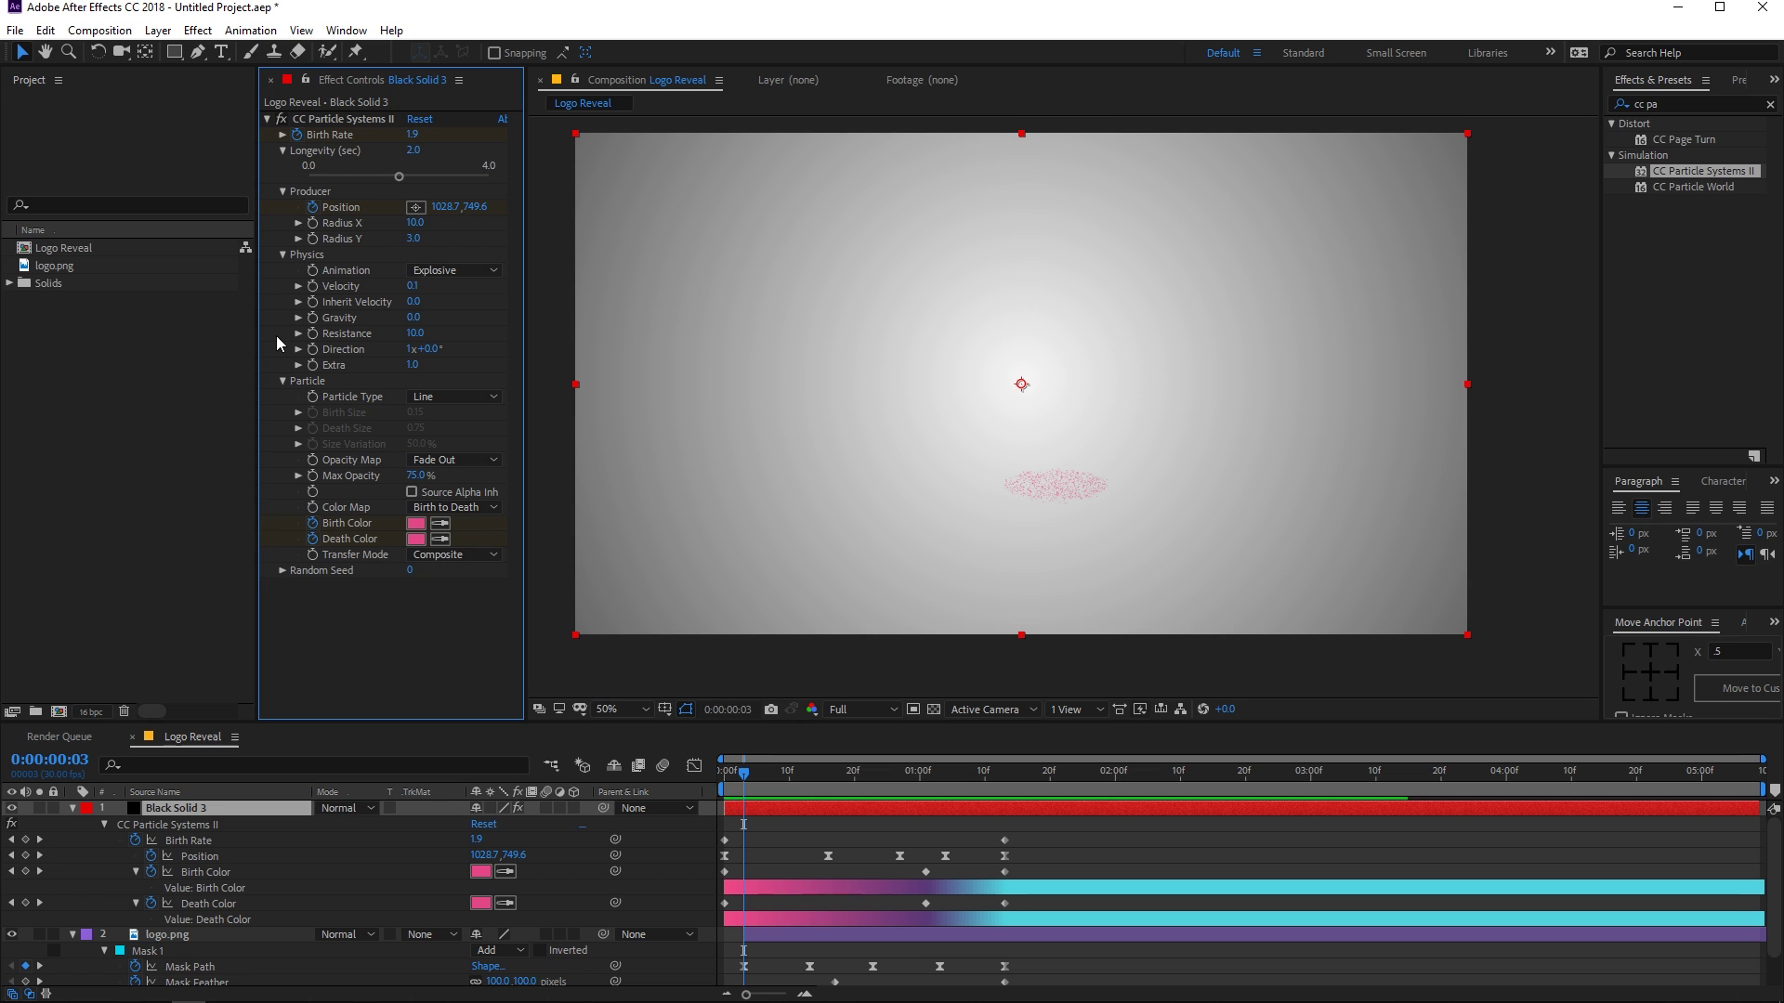
Set the black solid layer's blending mode to Add and preview the reveal from the start
click(345, 808)
click(409, 808)
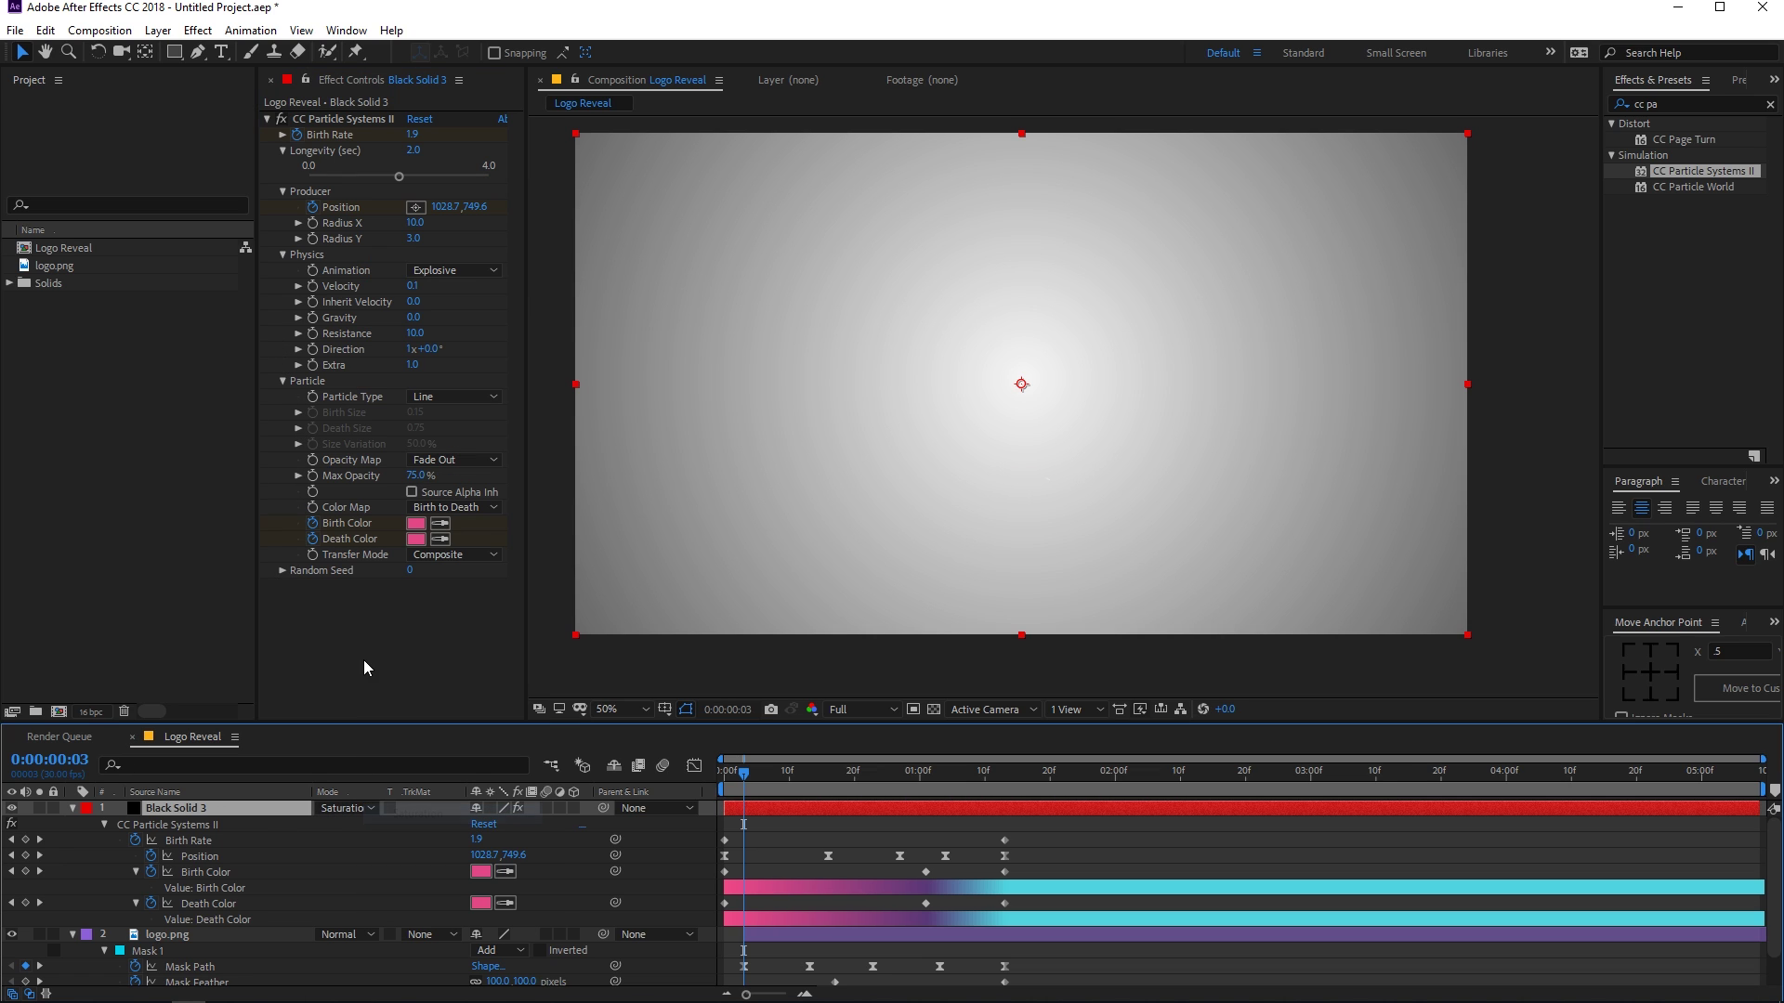
click(344, 807)
click(419, 385)
key(Home)
key(space)
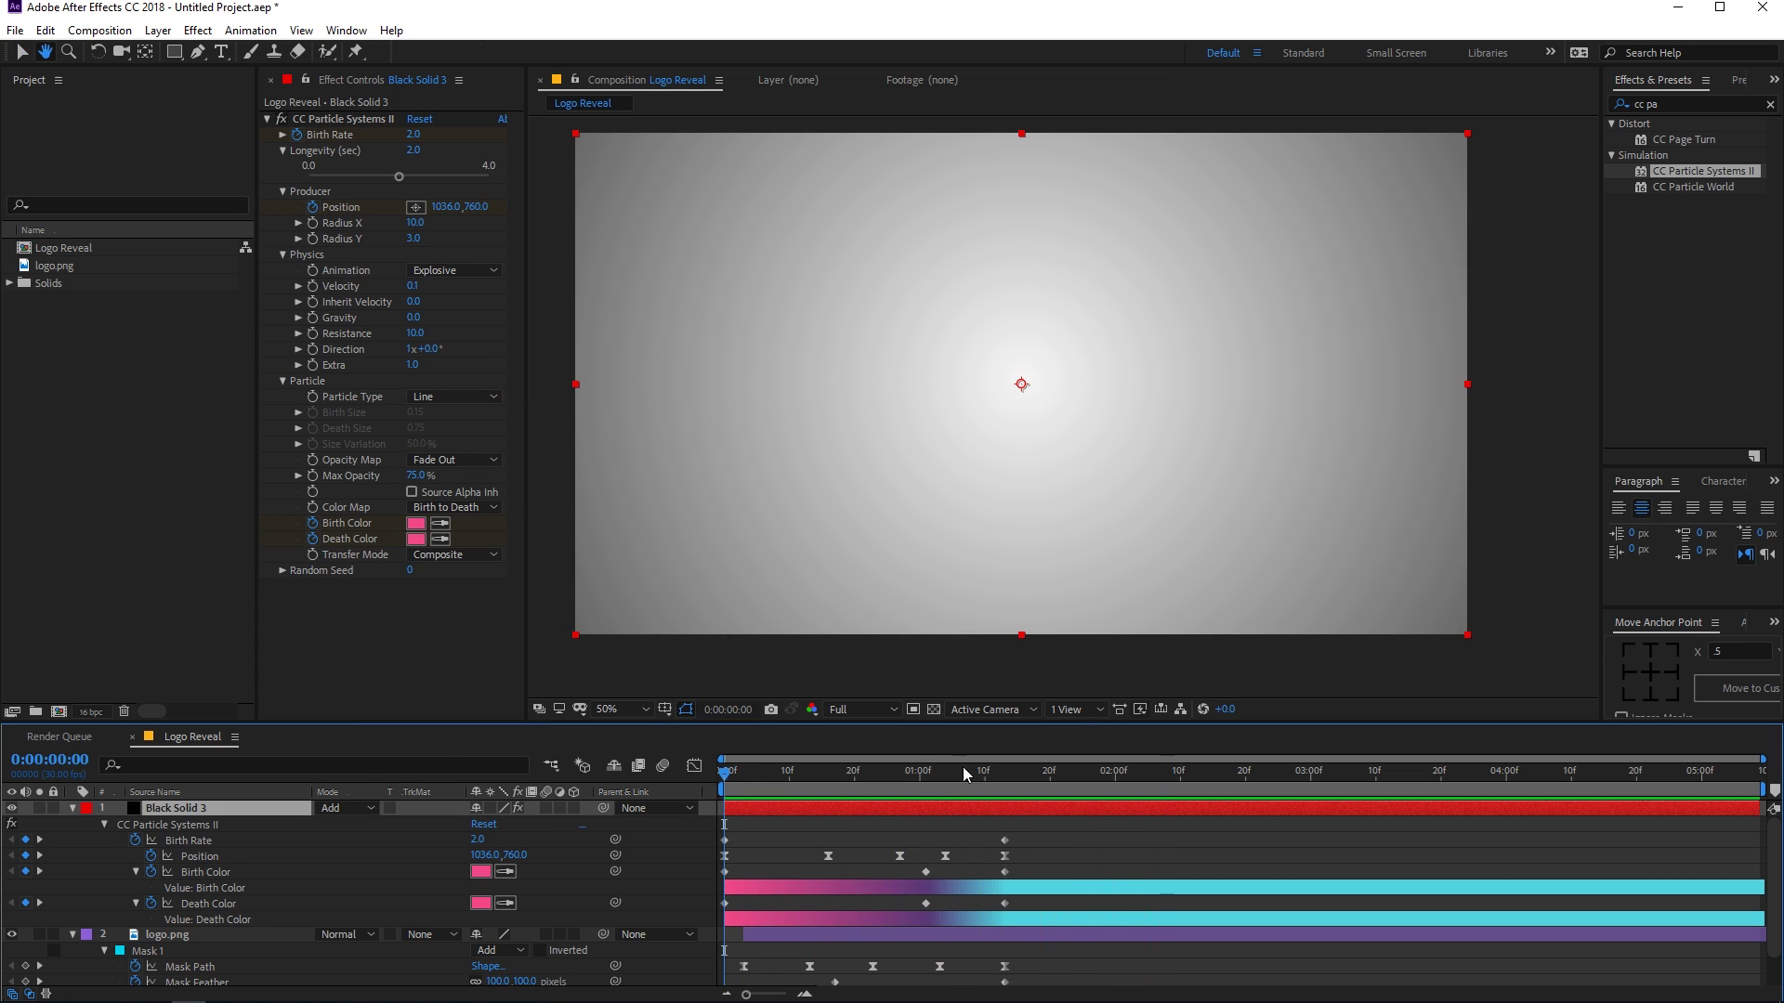
key(space)
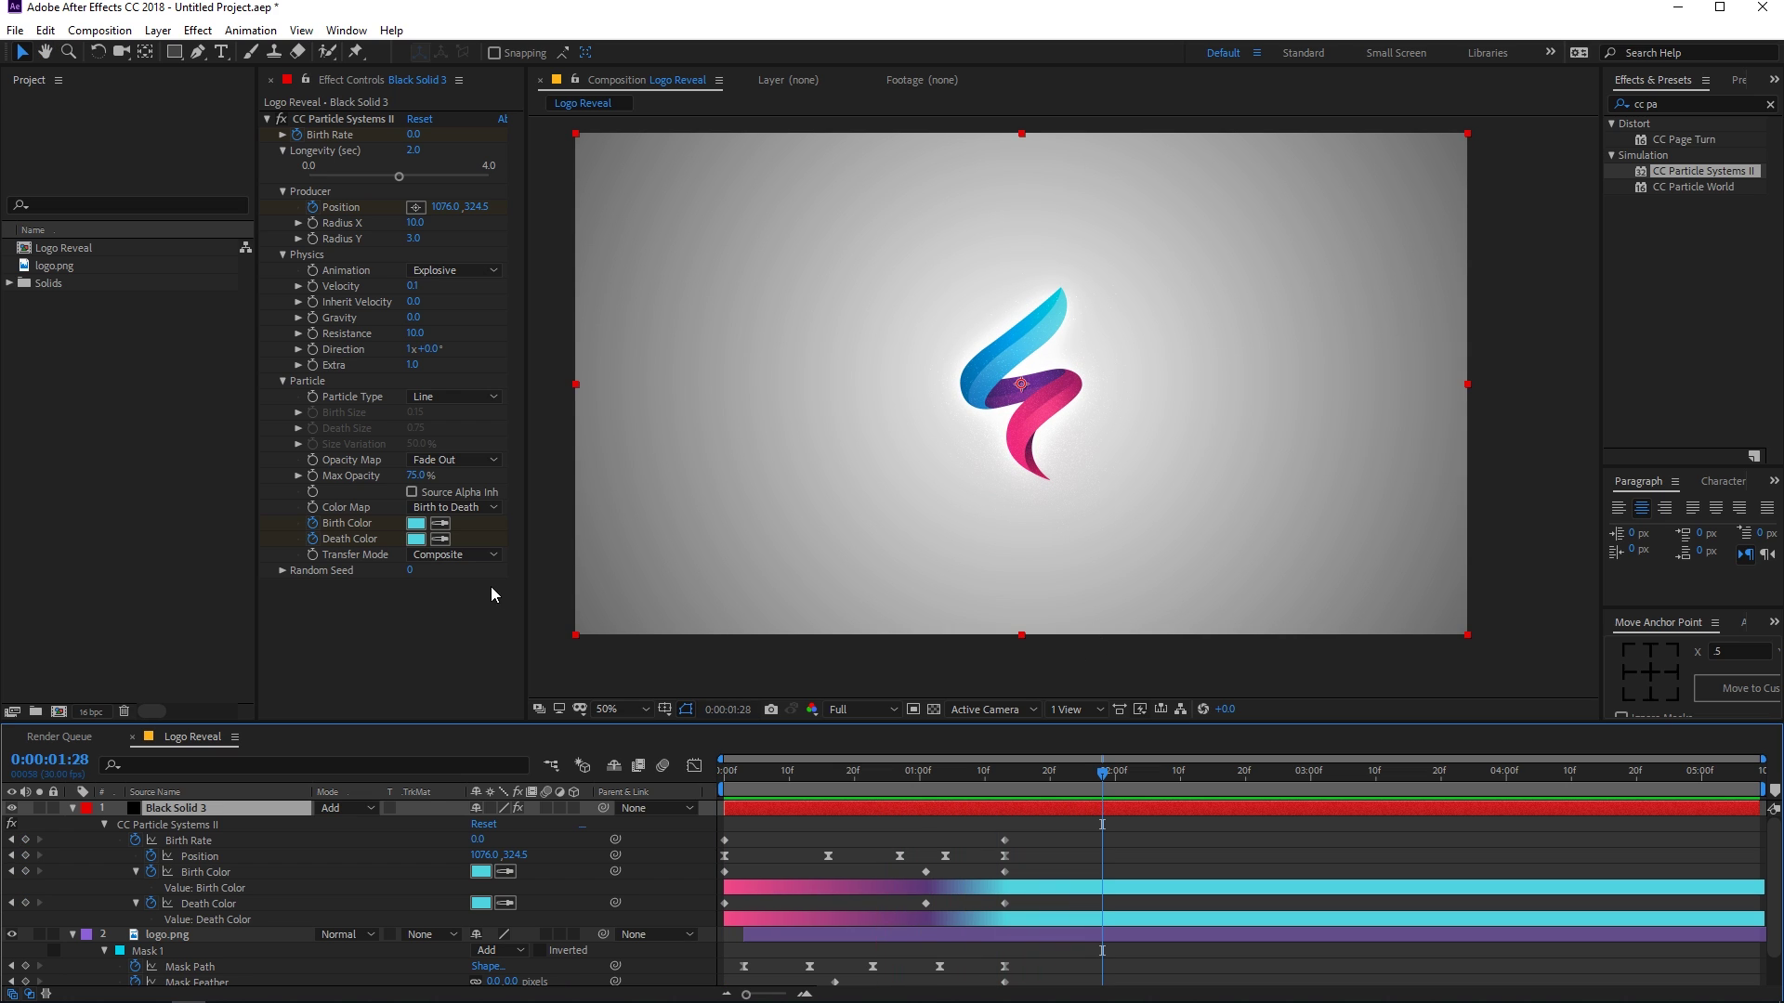
Set the particle Longevity to 1.5 seconds and preview the reveal from the start
click(414, 150)
text(1)
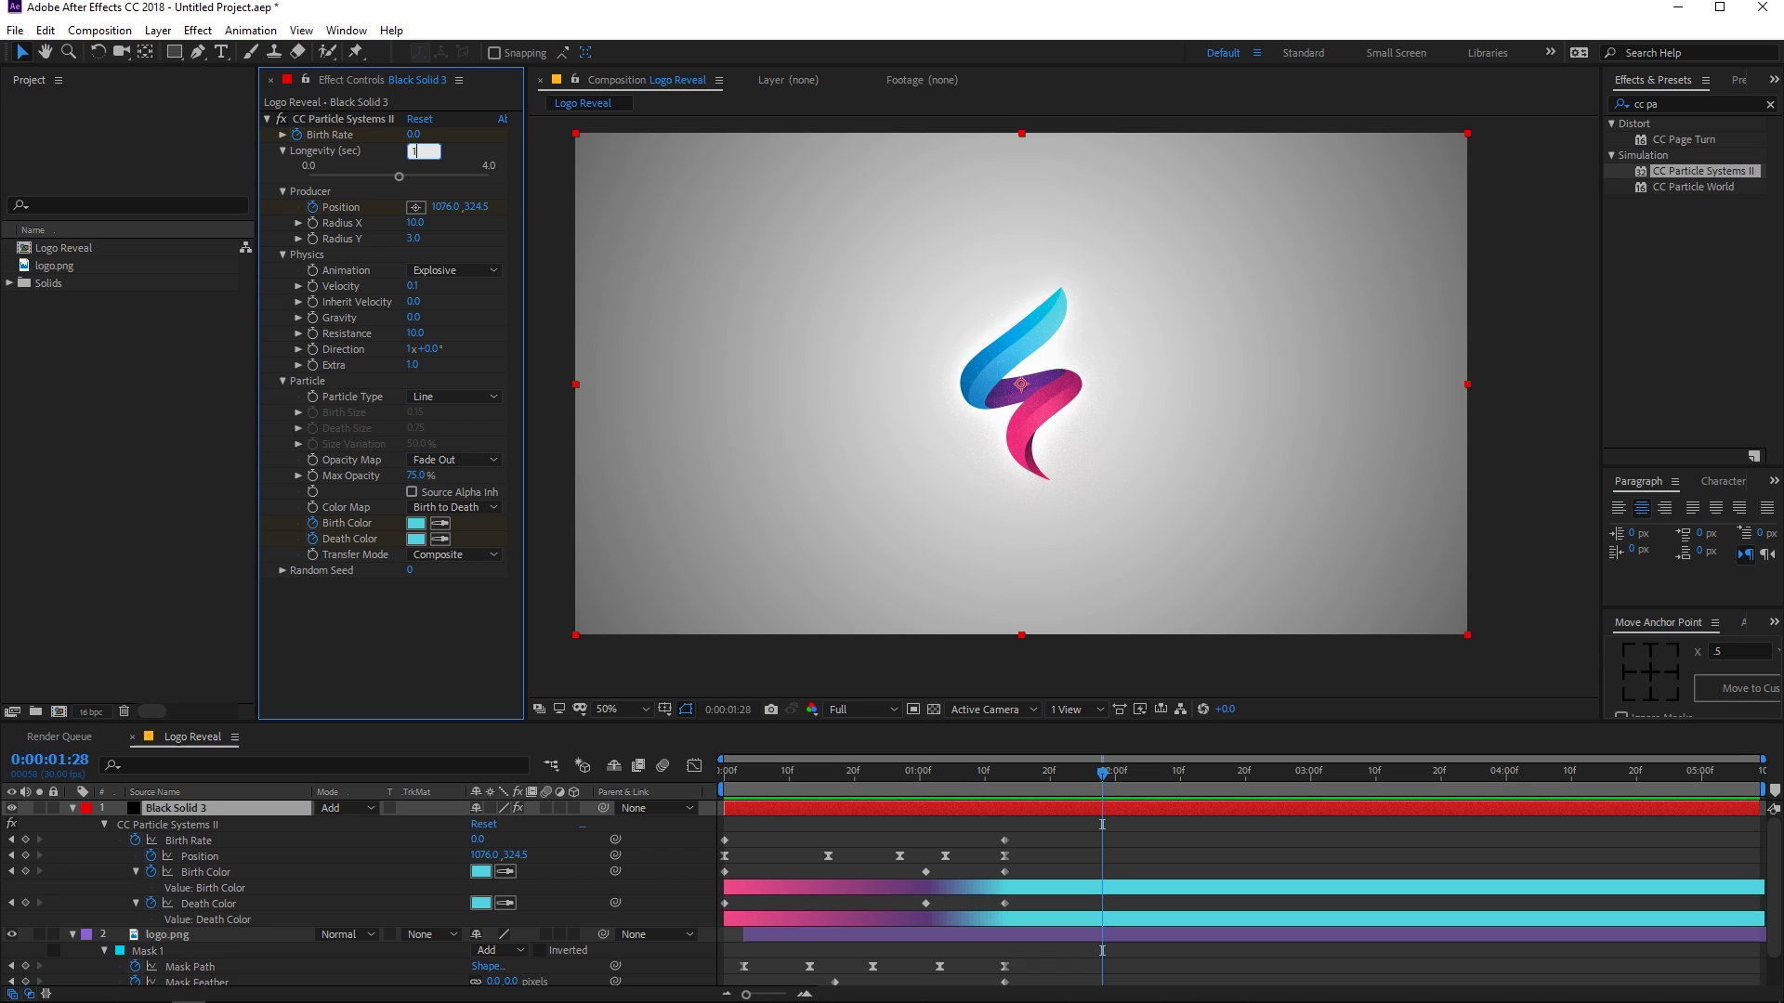
text(2.5)
key(Return)
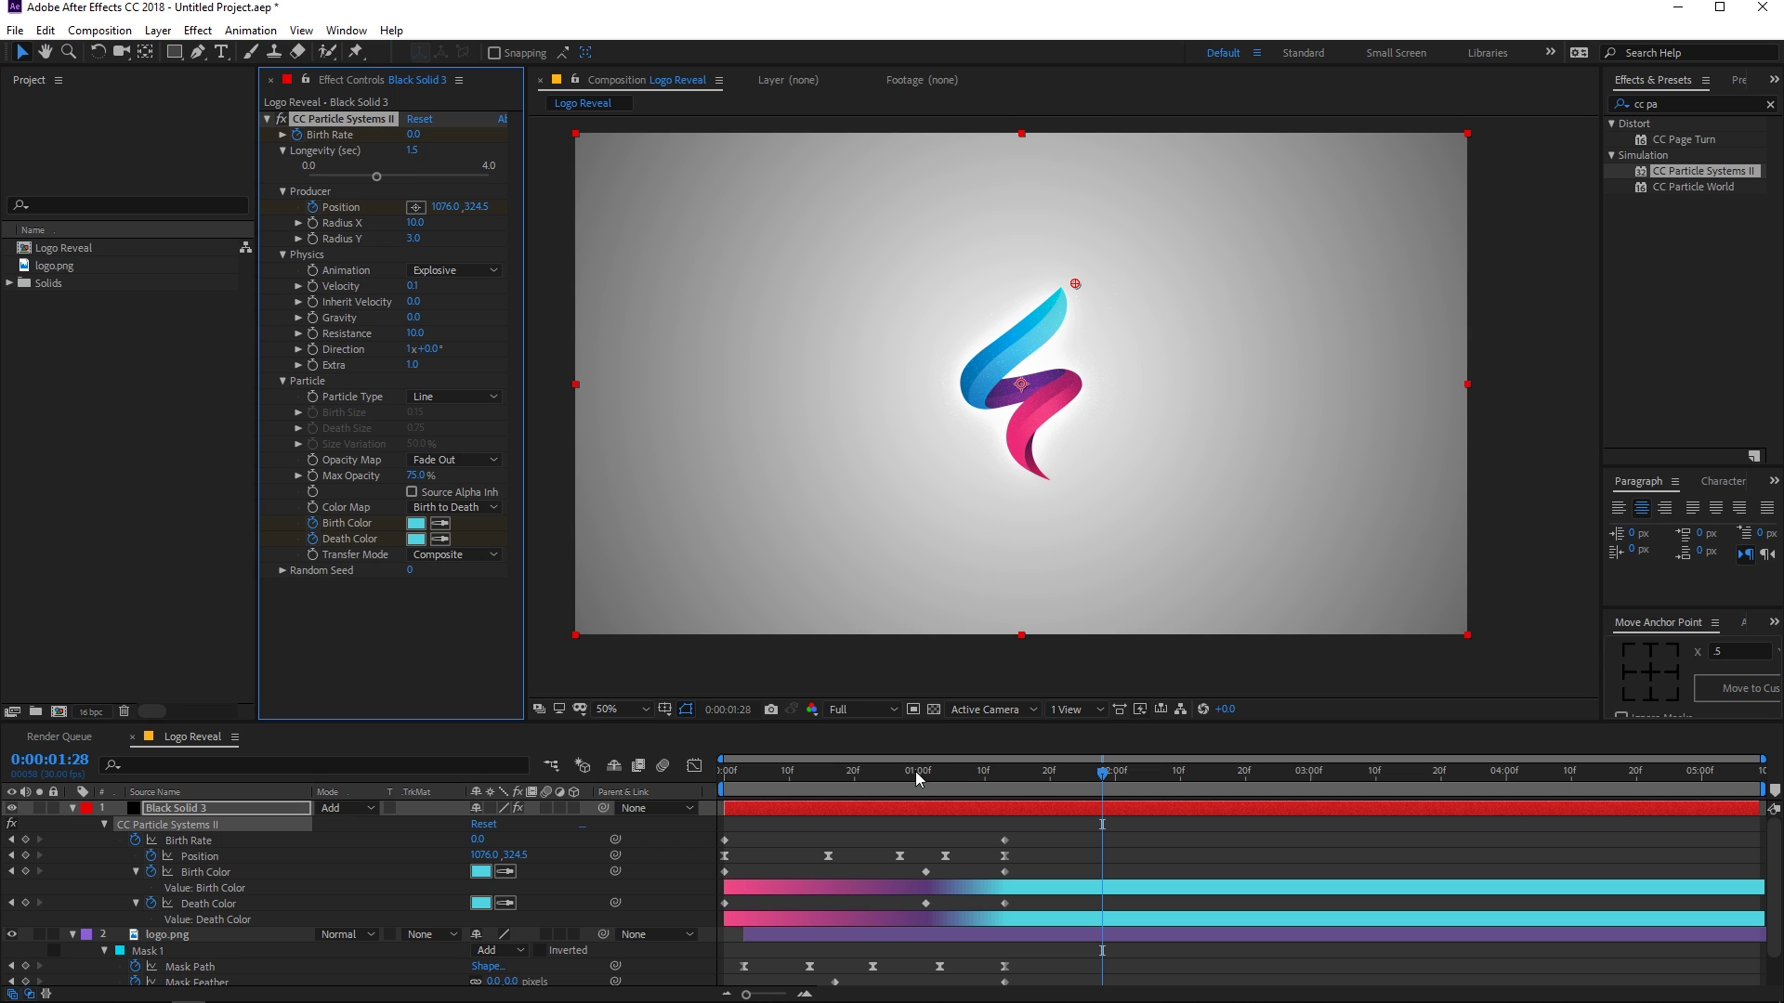
key(Home)
key(space)
key(space)
key(space)
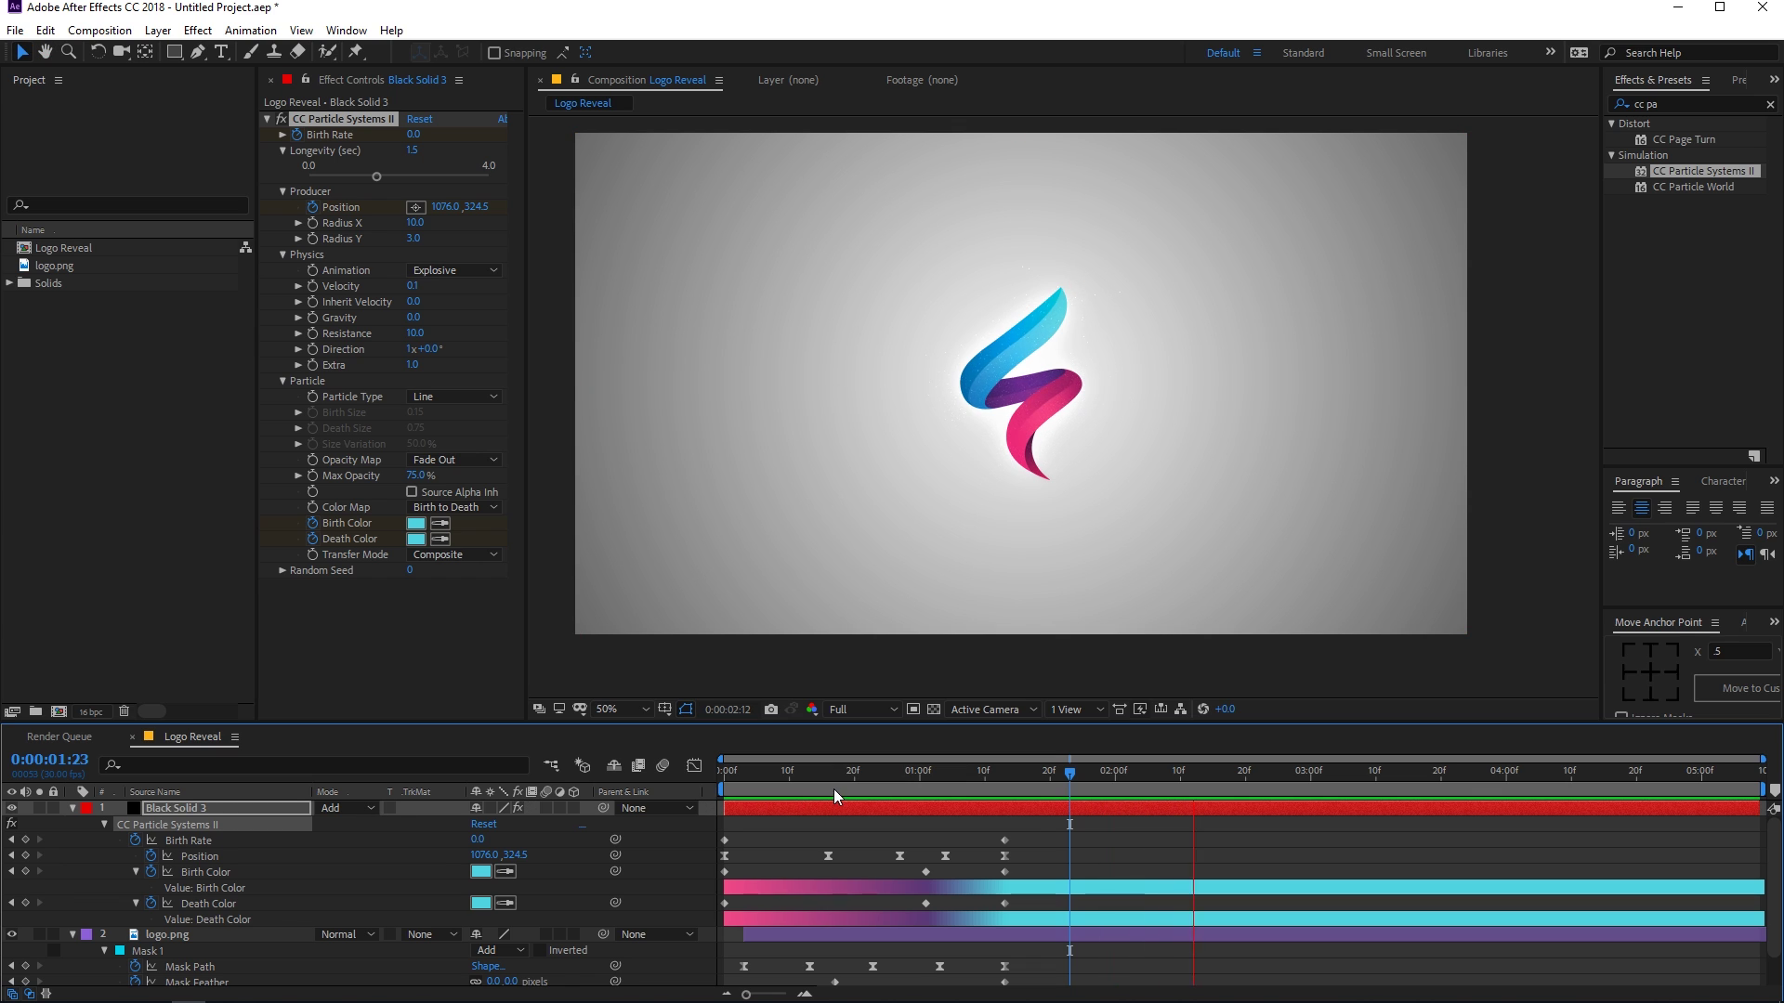
key(space)
key(Home)
key(space)
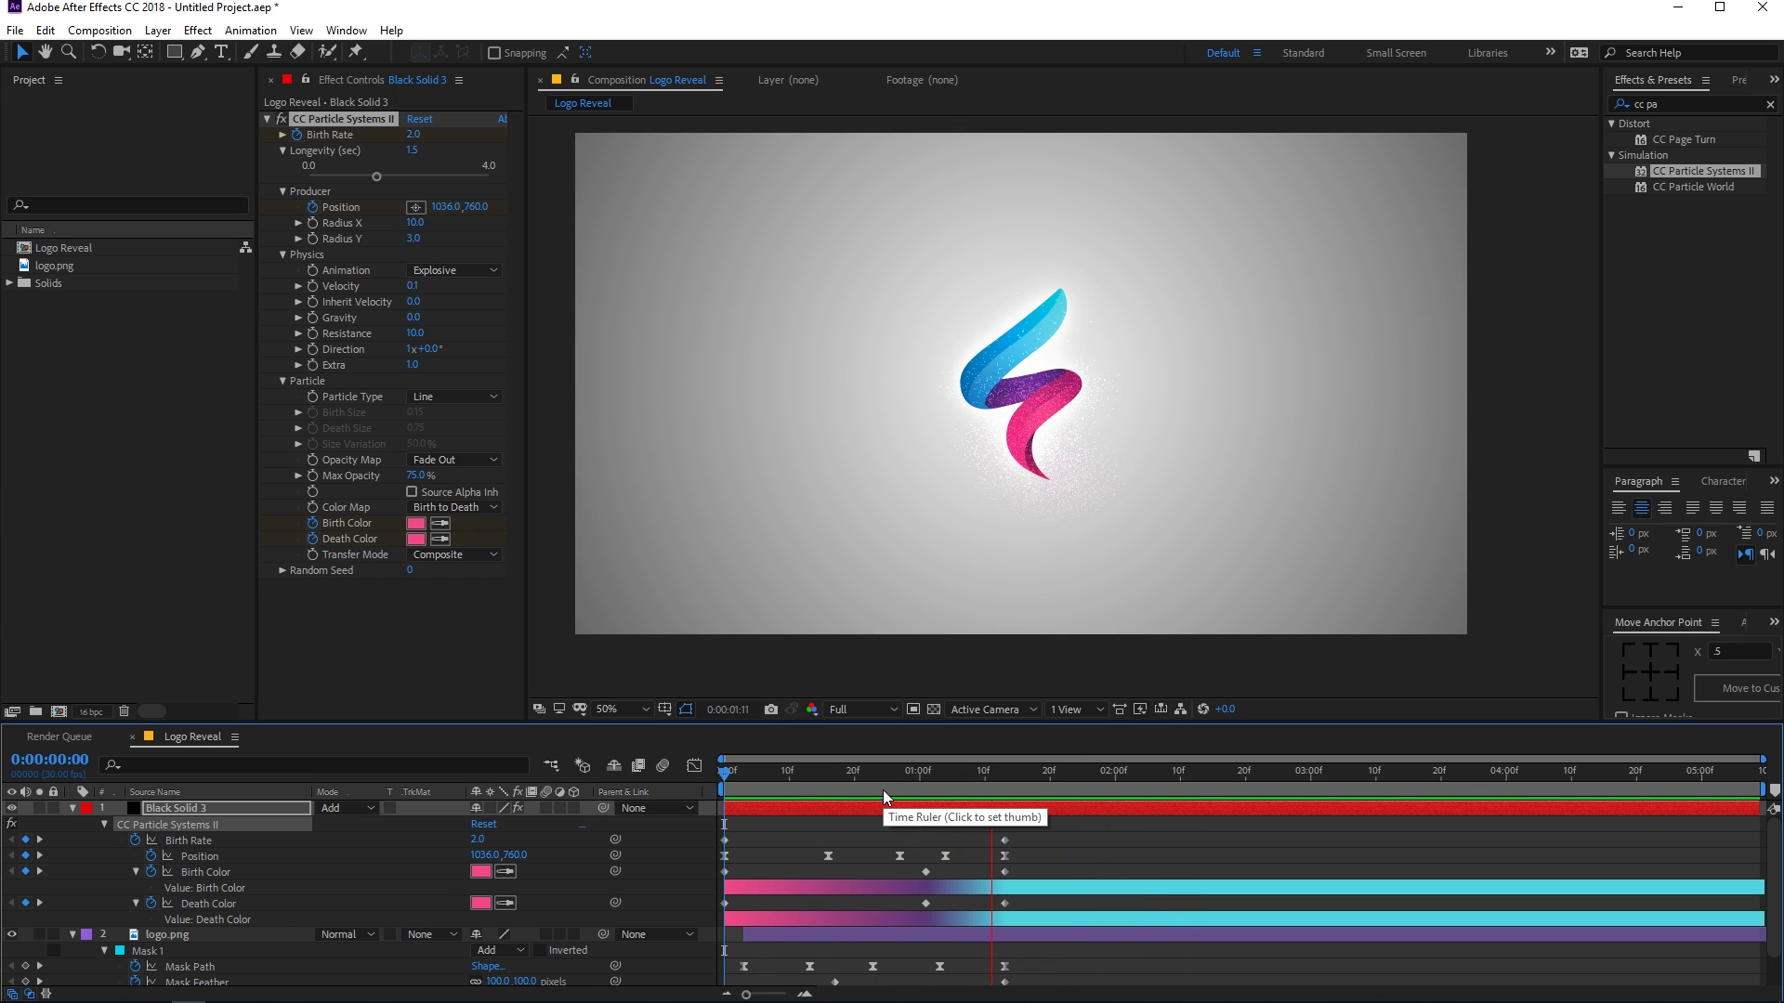
key(space)
Set the particle Longevity to 1 second and play the reveal from the start
key(Home)
drag(378, 176, 343, 178)
click(410, 151)
text(1)
key(Return)
click(582, 791)
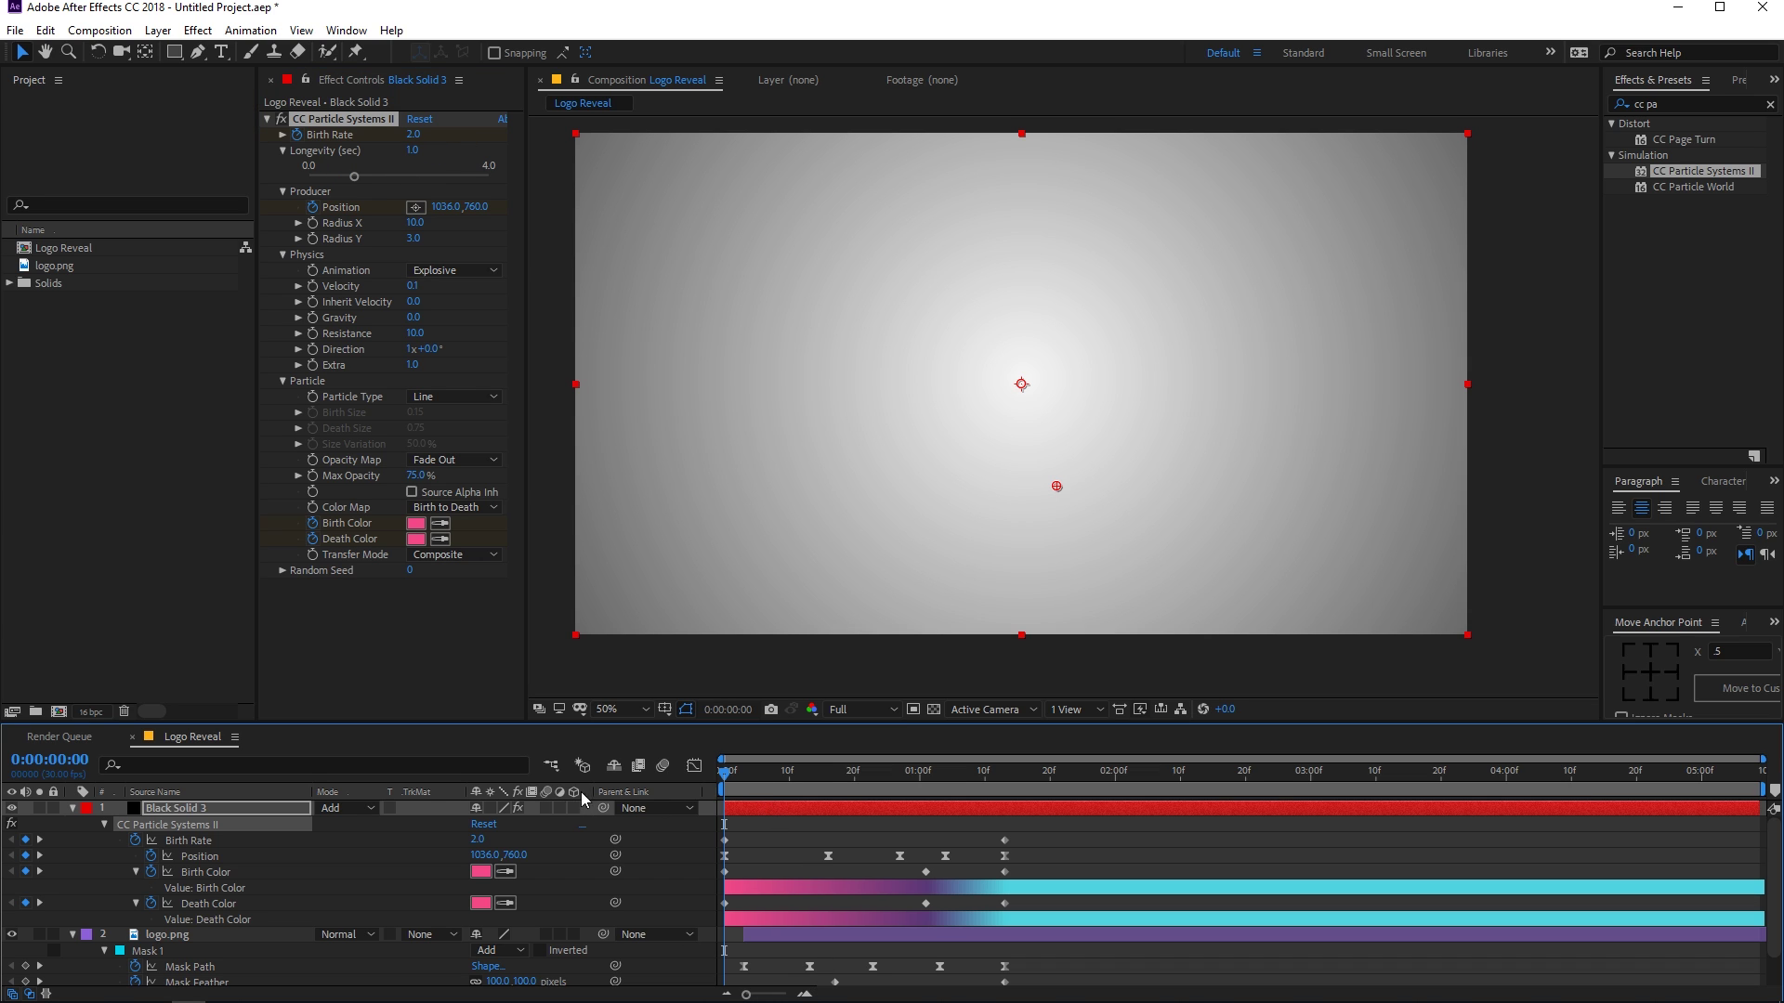
key(space)
key(space)
Collapse the top two layers, select the black solid and search the effects for "glow"
click(73, 810)
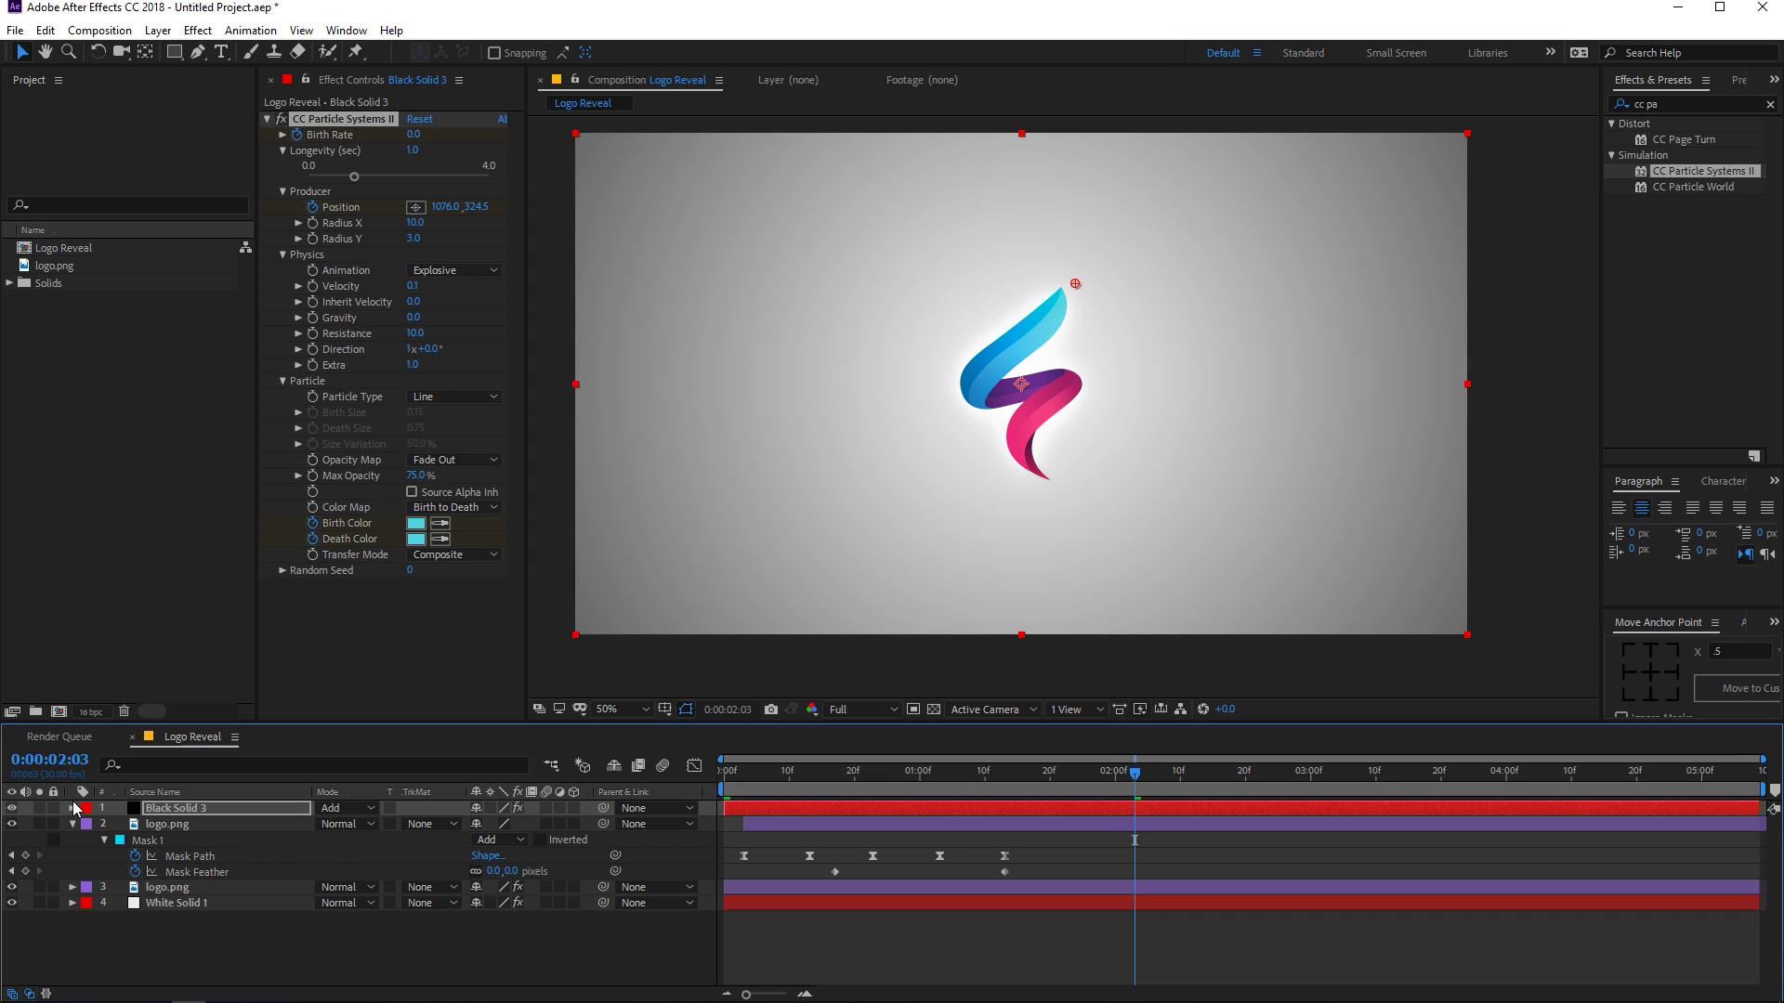
click(74, 824)
click(231, 810)
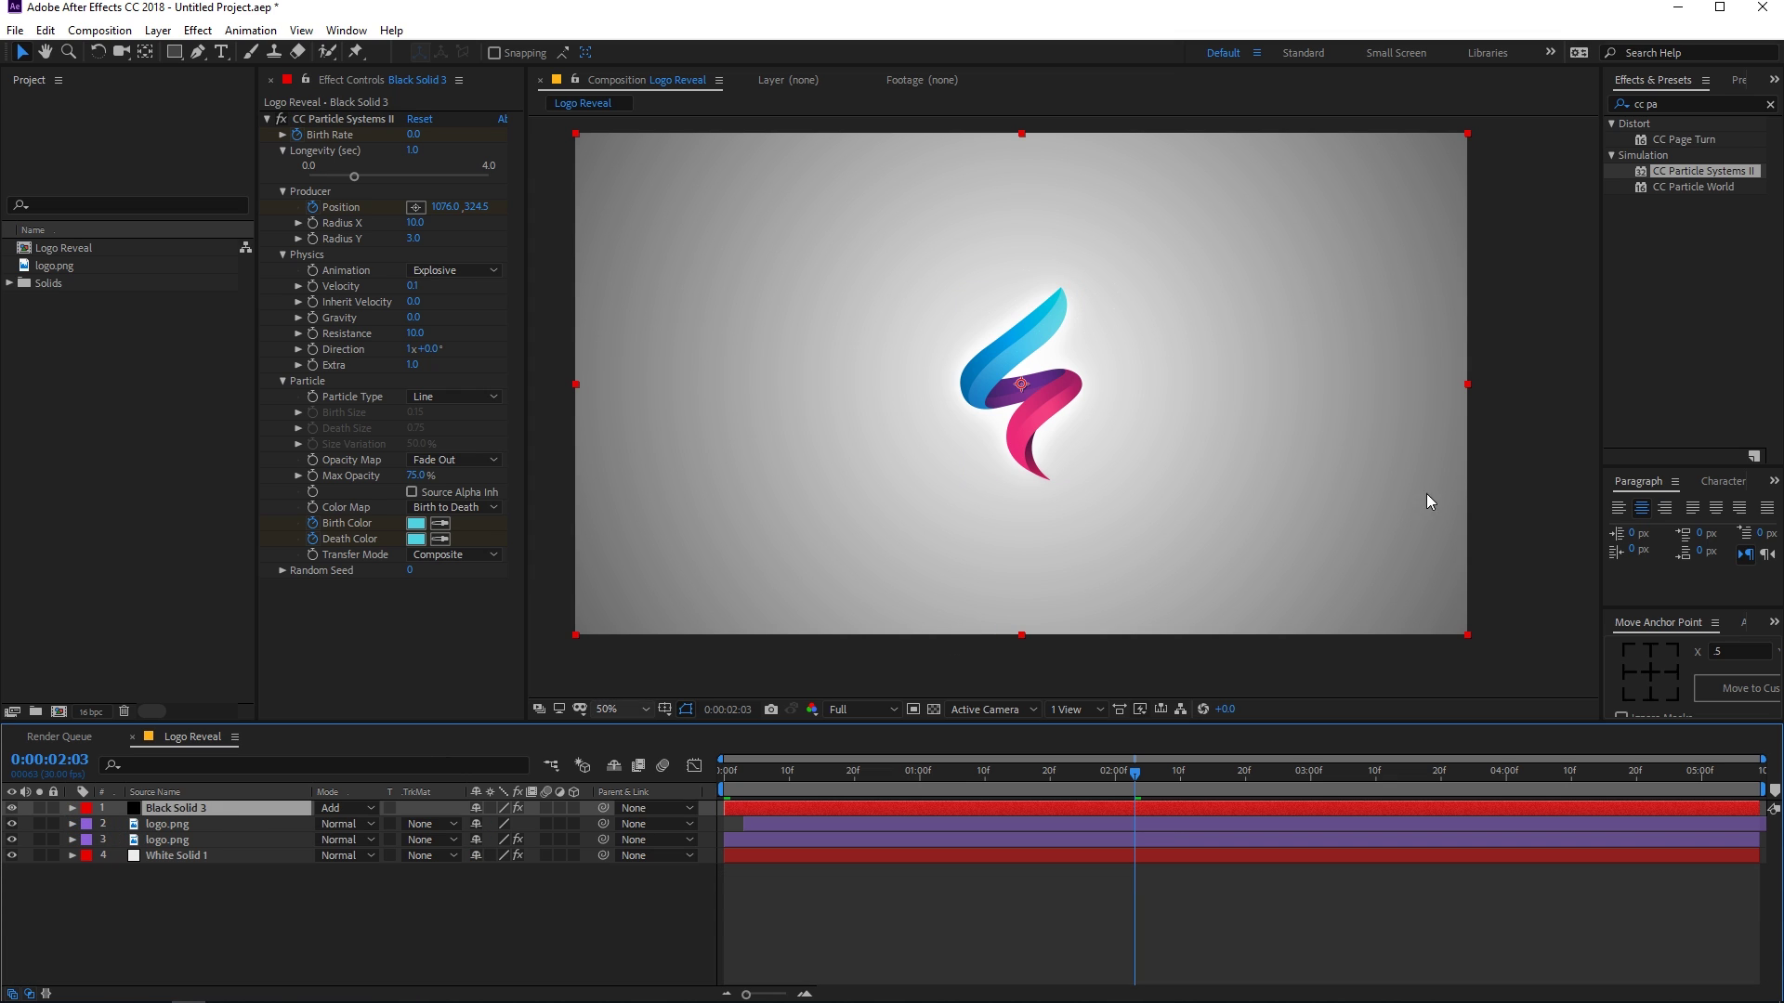
key(ctrl+5)
text(glkow)
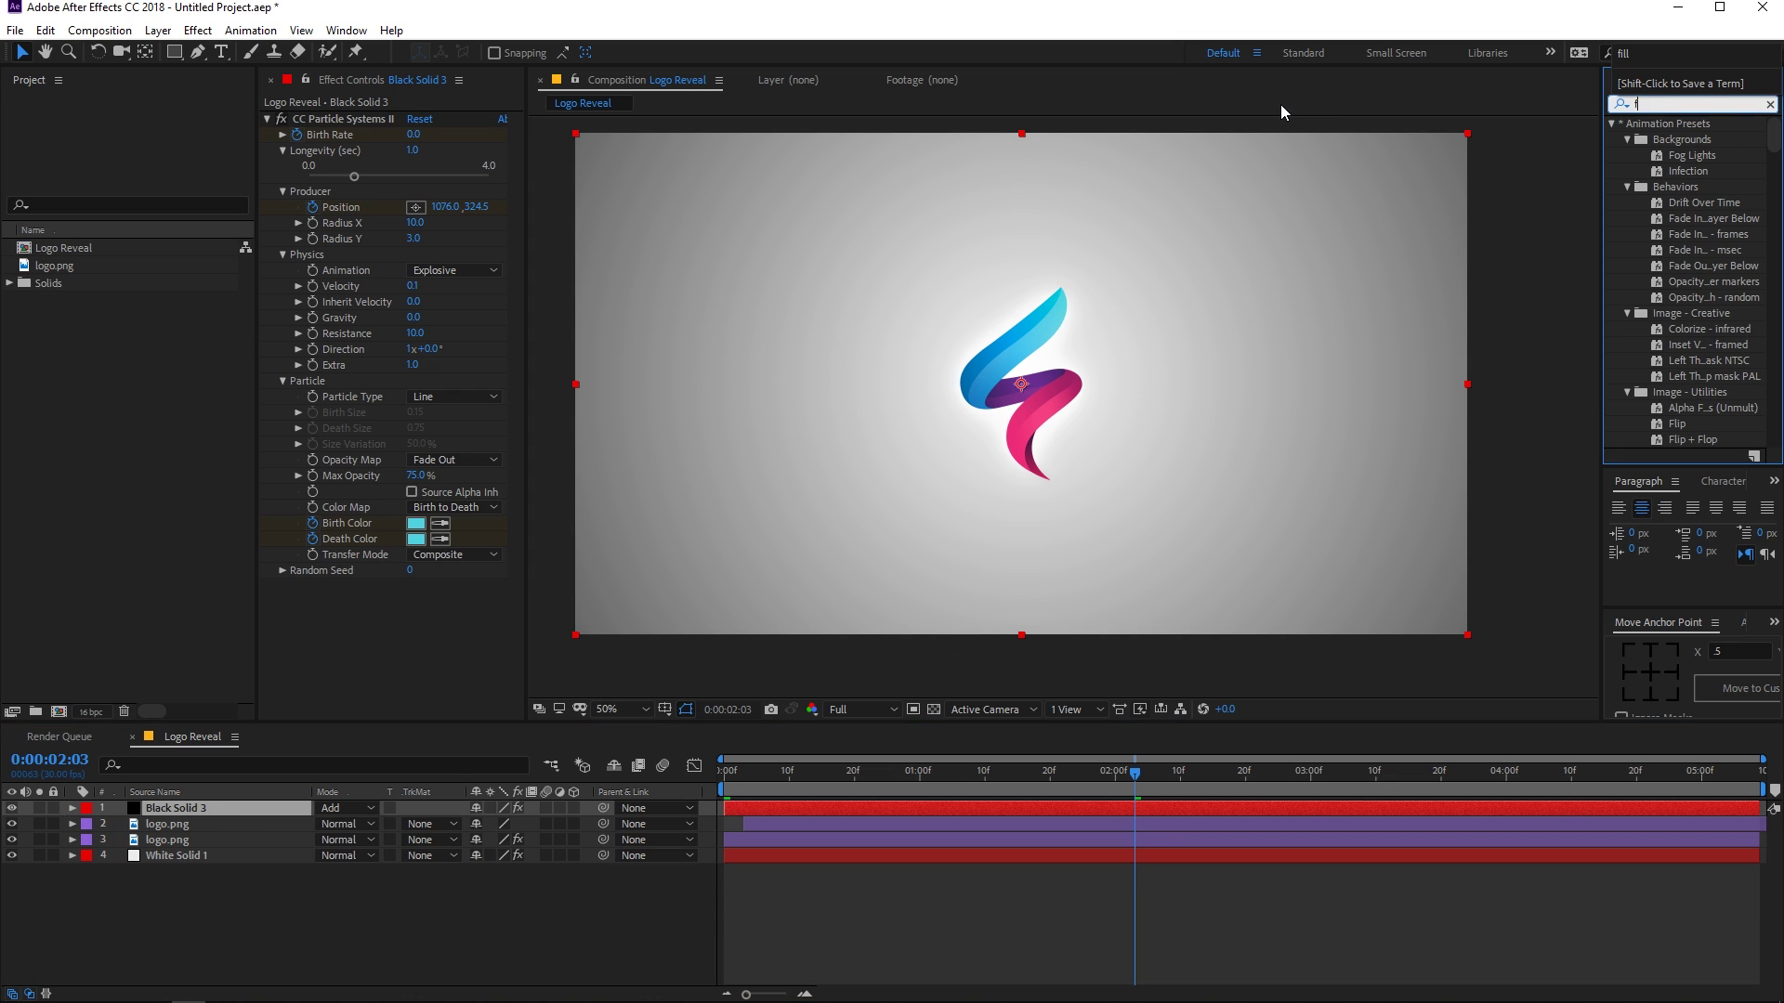
key(BackSpace)
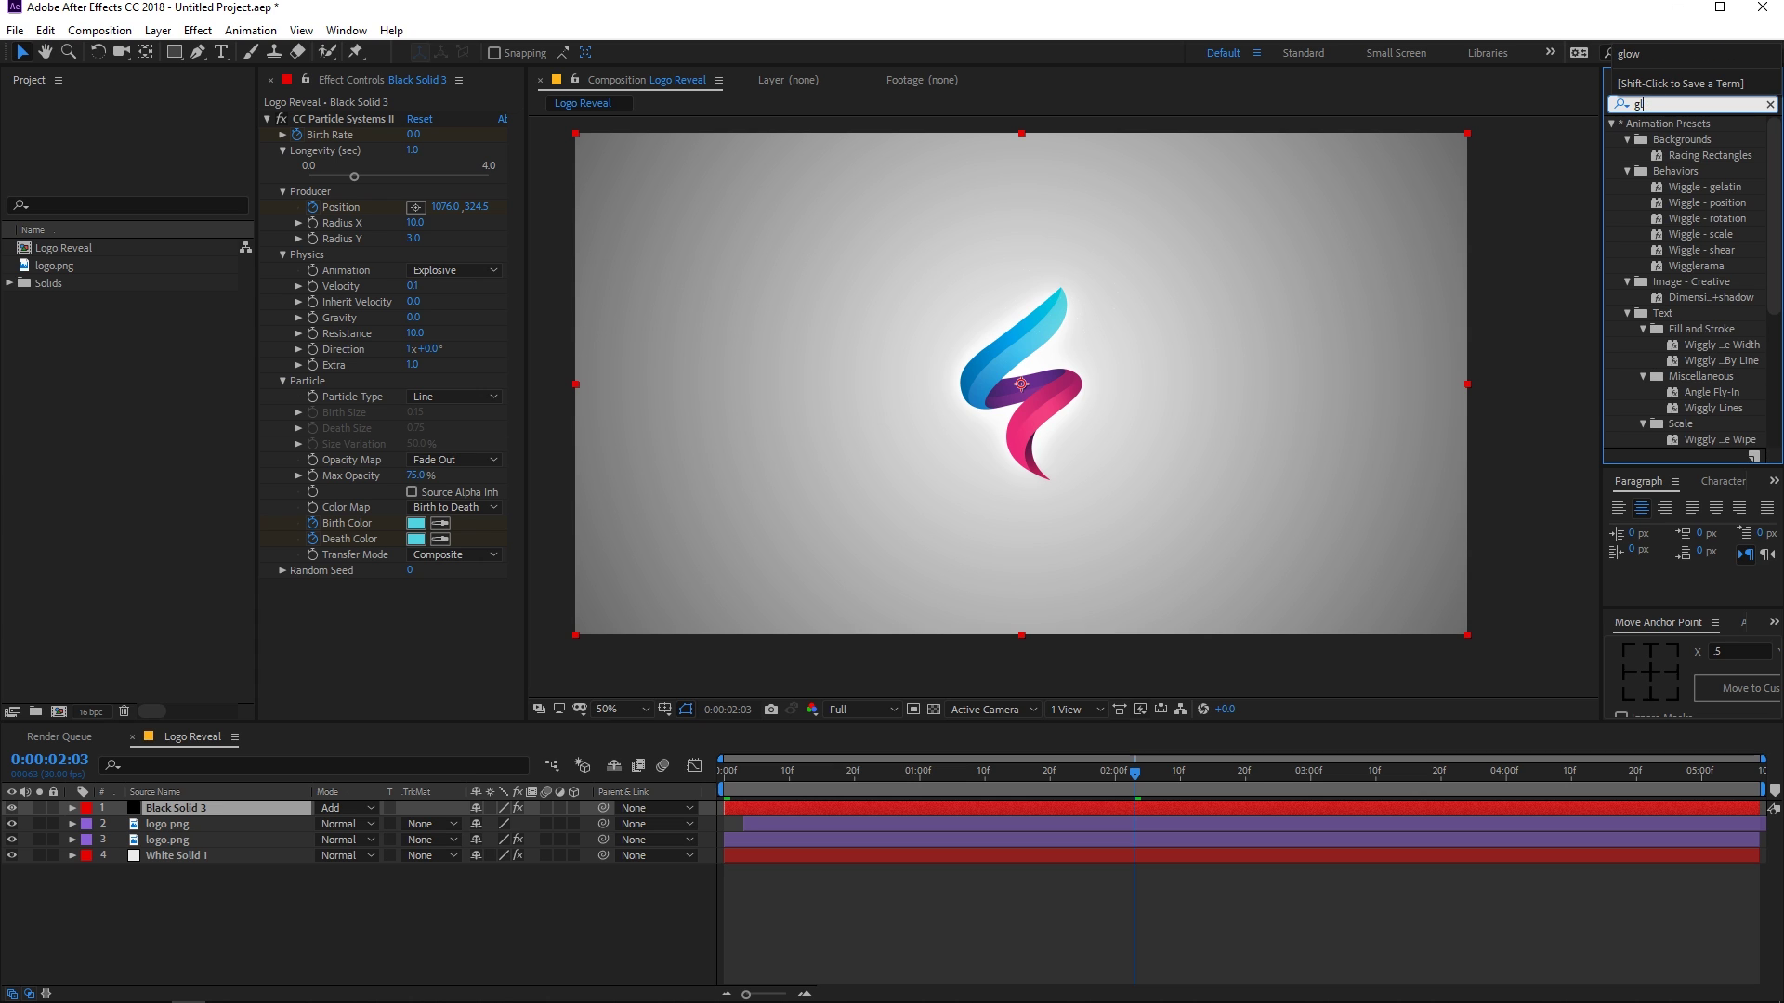
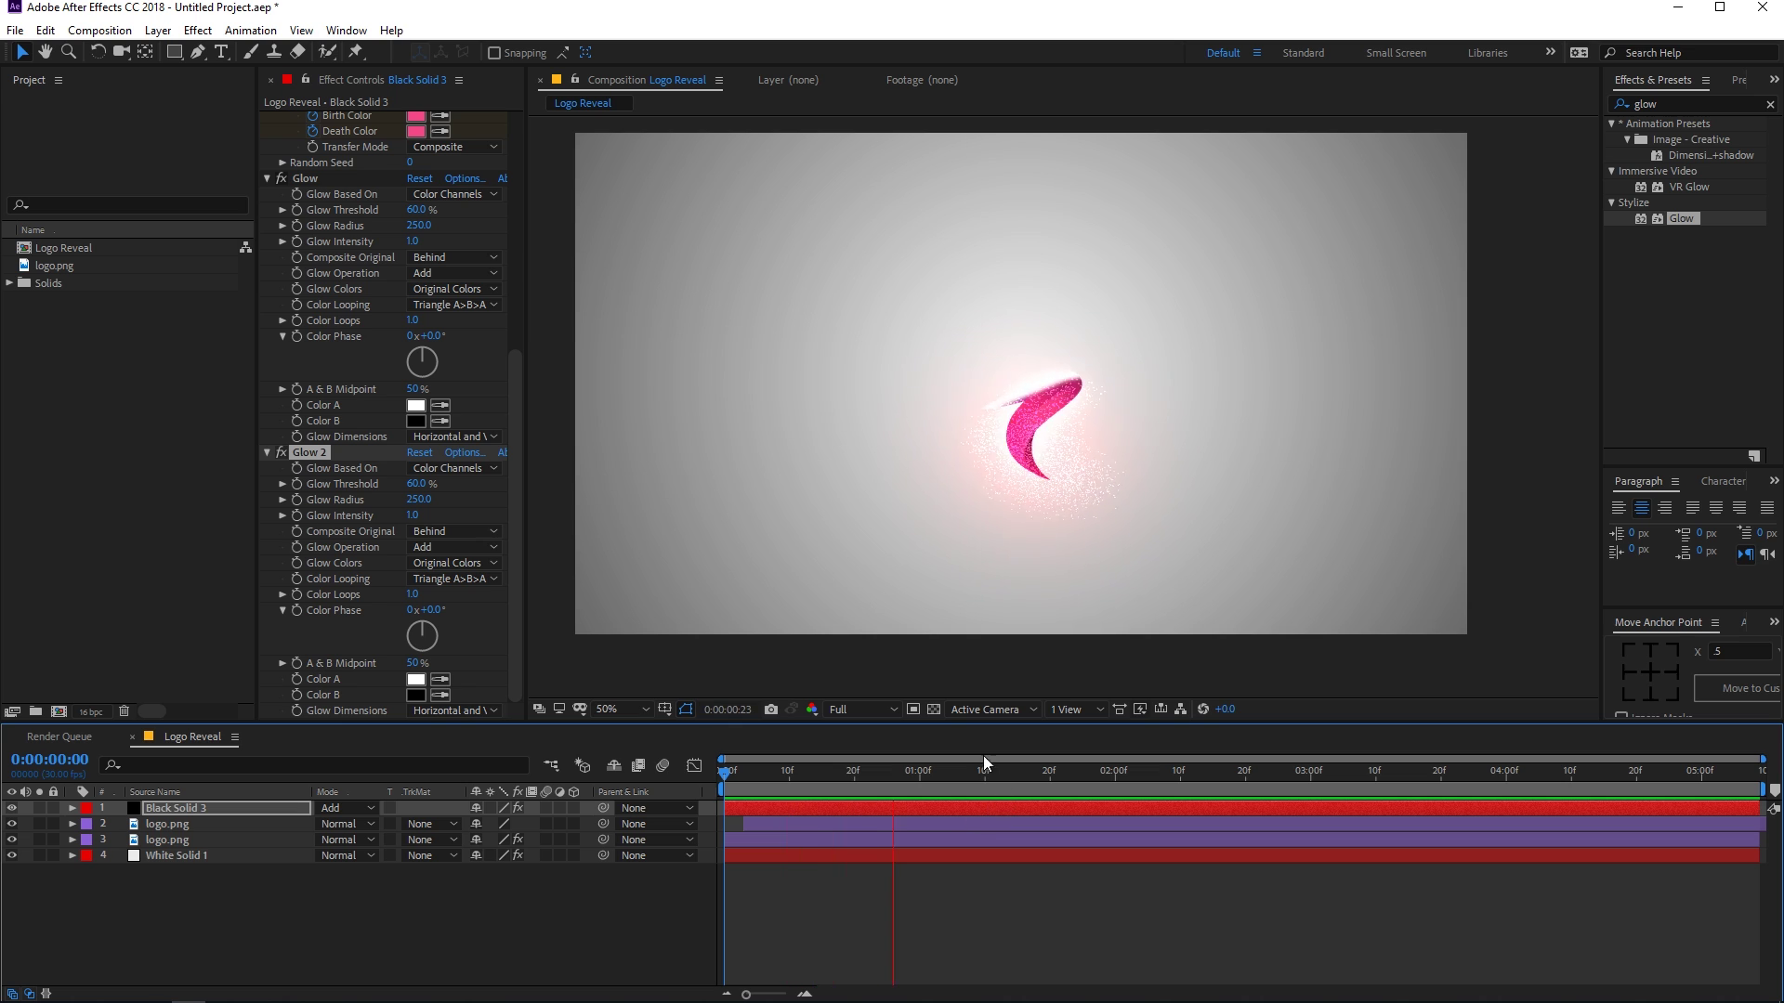
Stop the preview, scrub to 0:00:01:03 and collapse the settings of both Glow effects on the black solid
key(space)
drag(1039, 783, 940, 779)
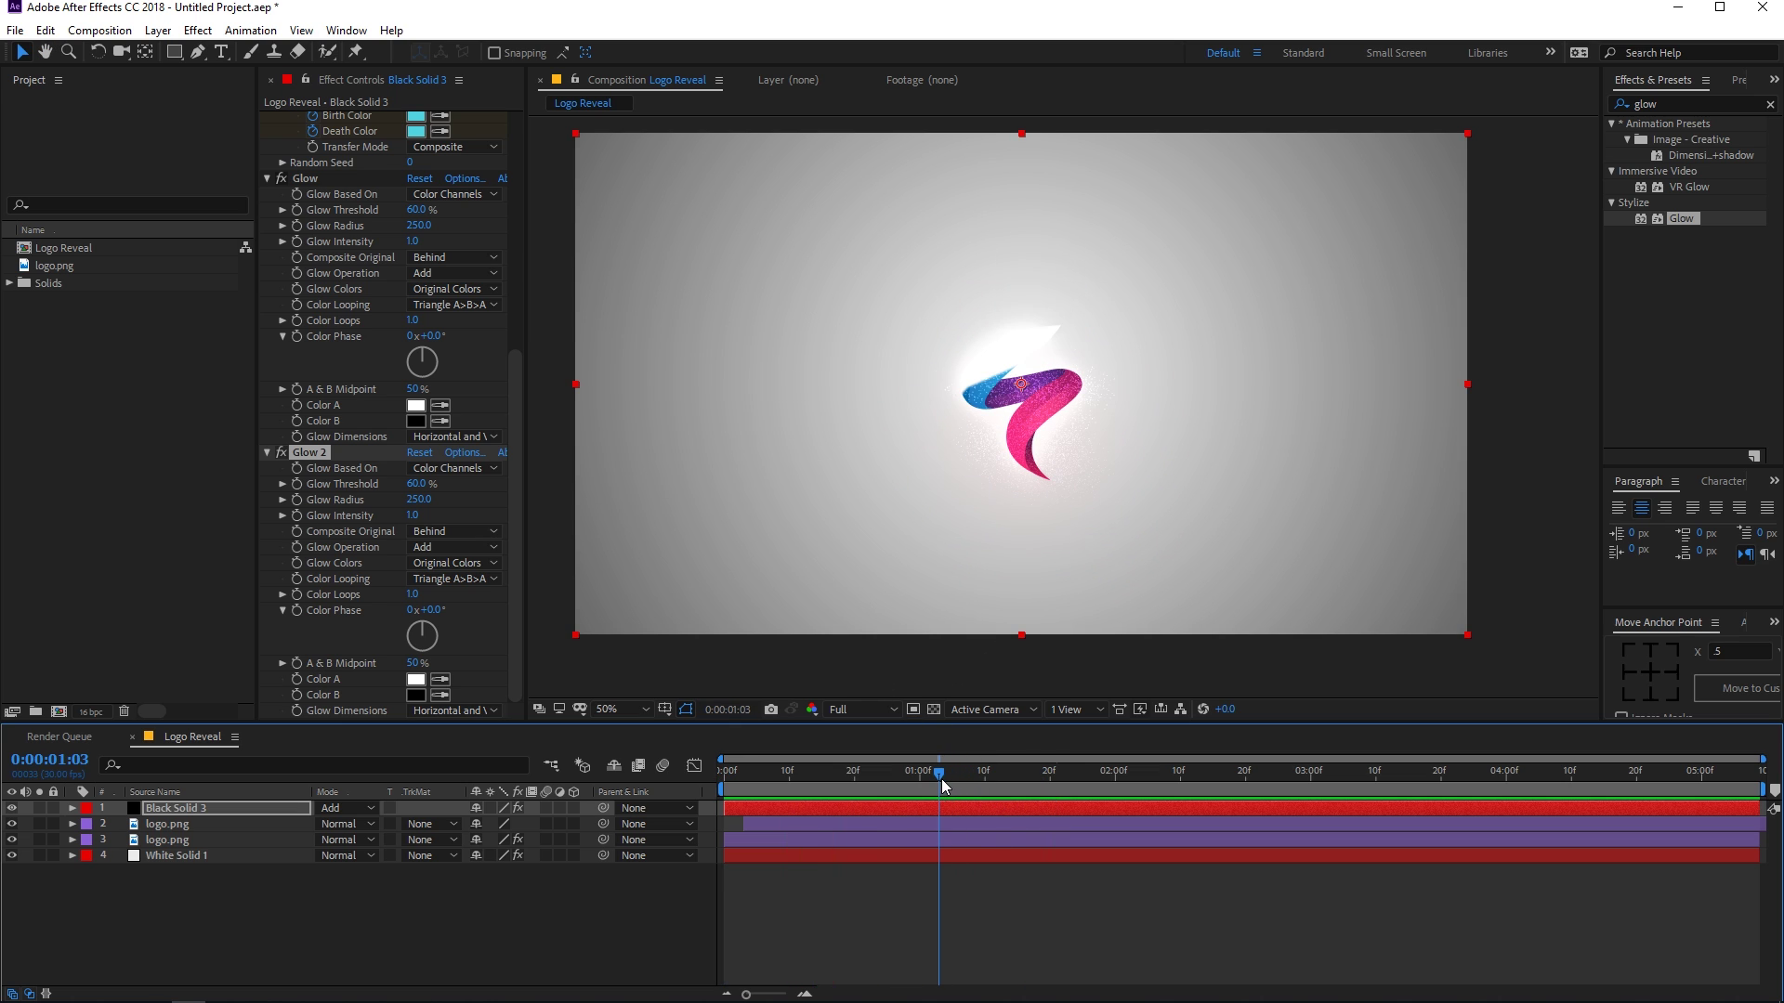
click(270, 460)
click(268, 454)
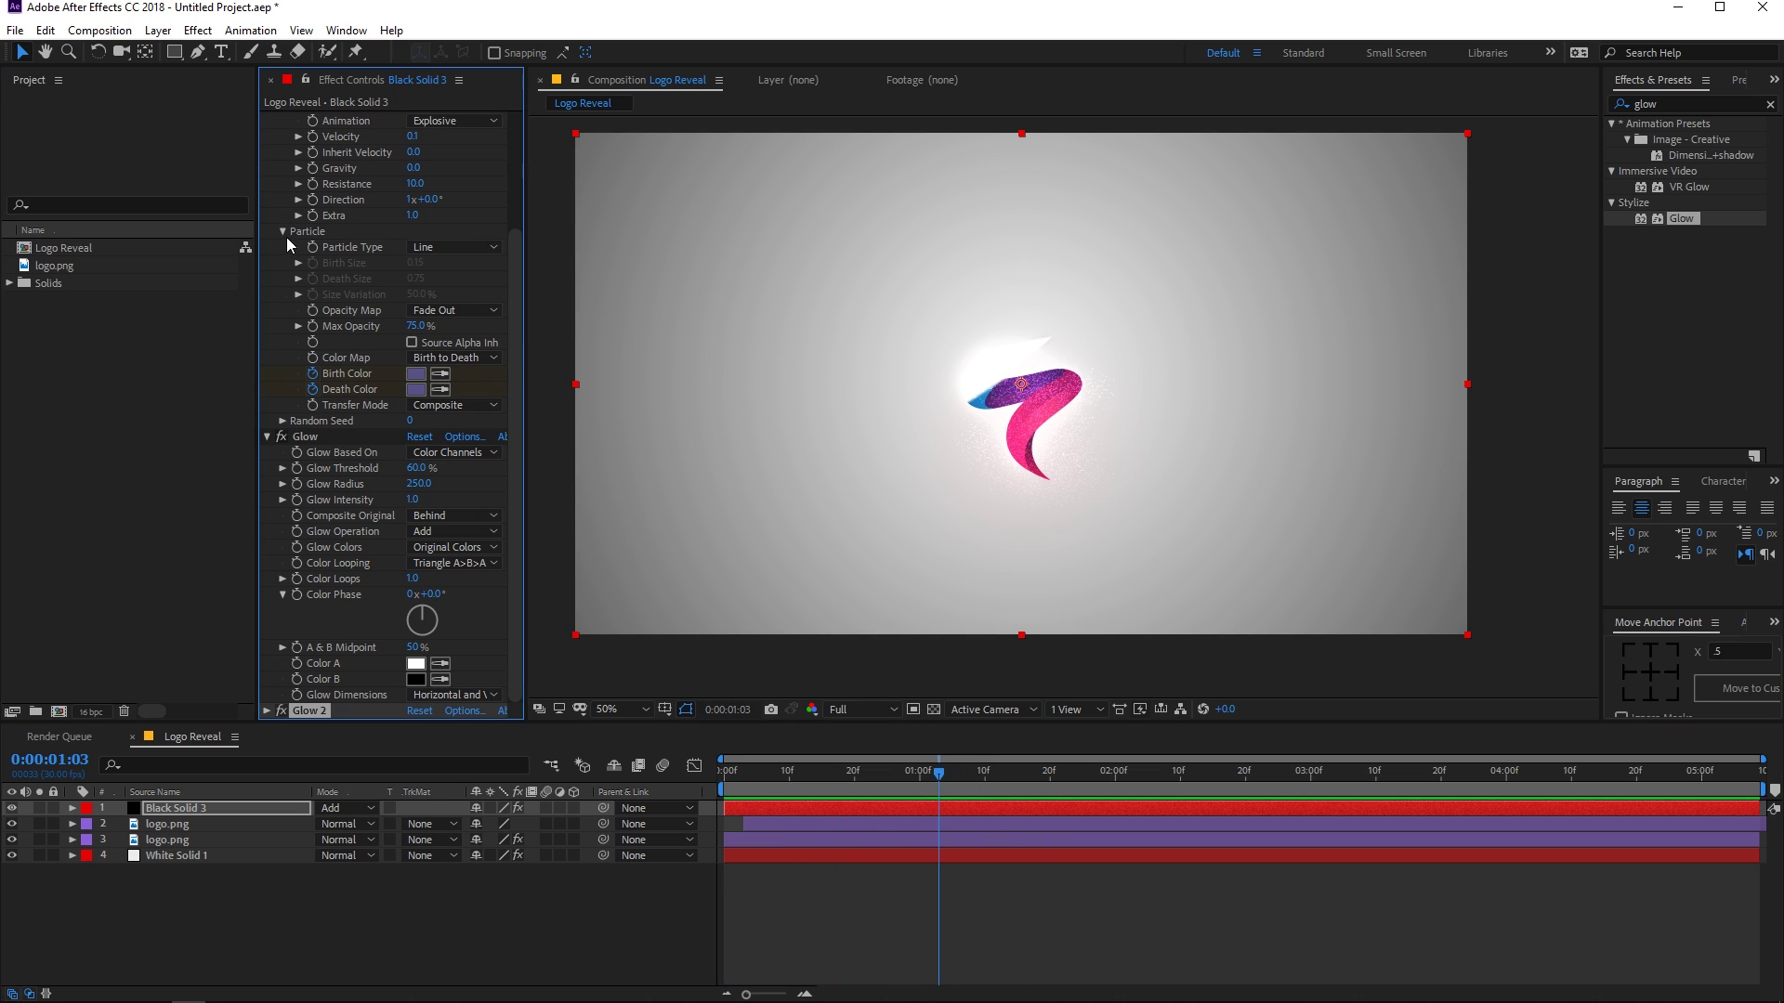
click(269, 437)
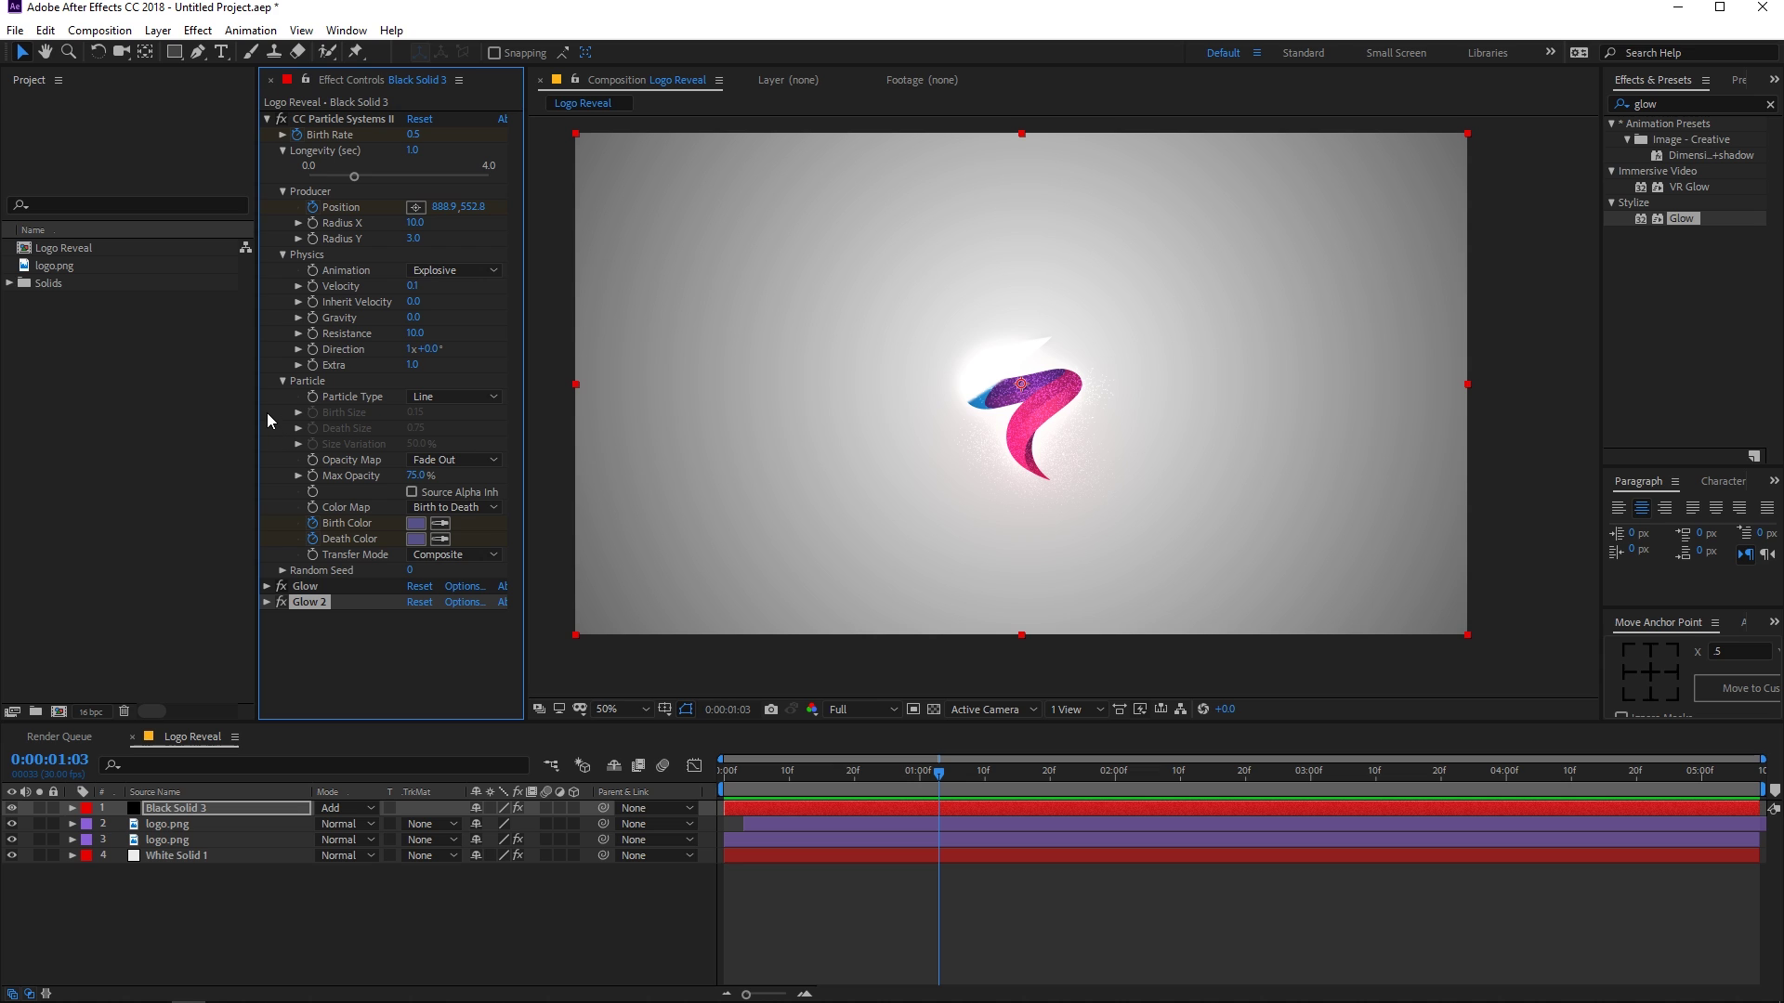
Try the Star particle type for the CC Particle Systems II effect and preview the reveal from the start
click(428, 397)
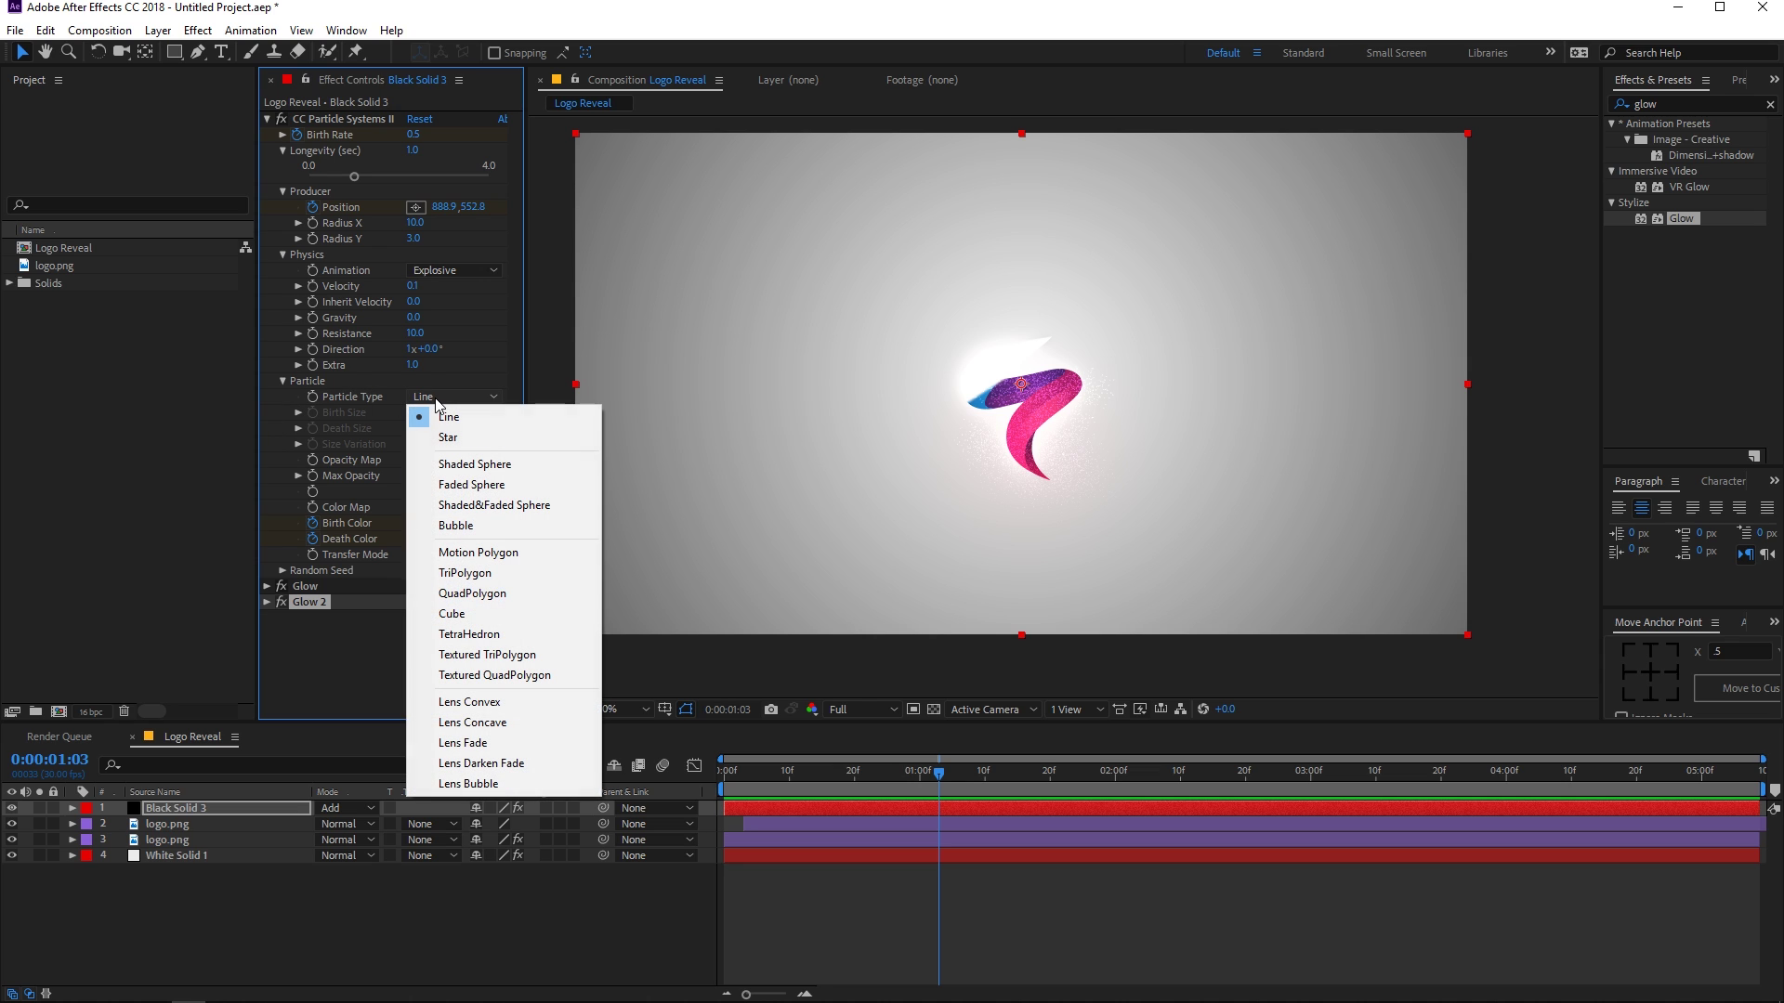
click(474, 441)
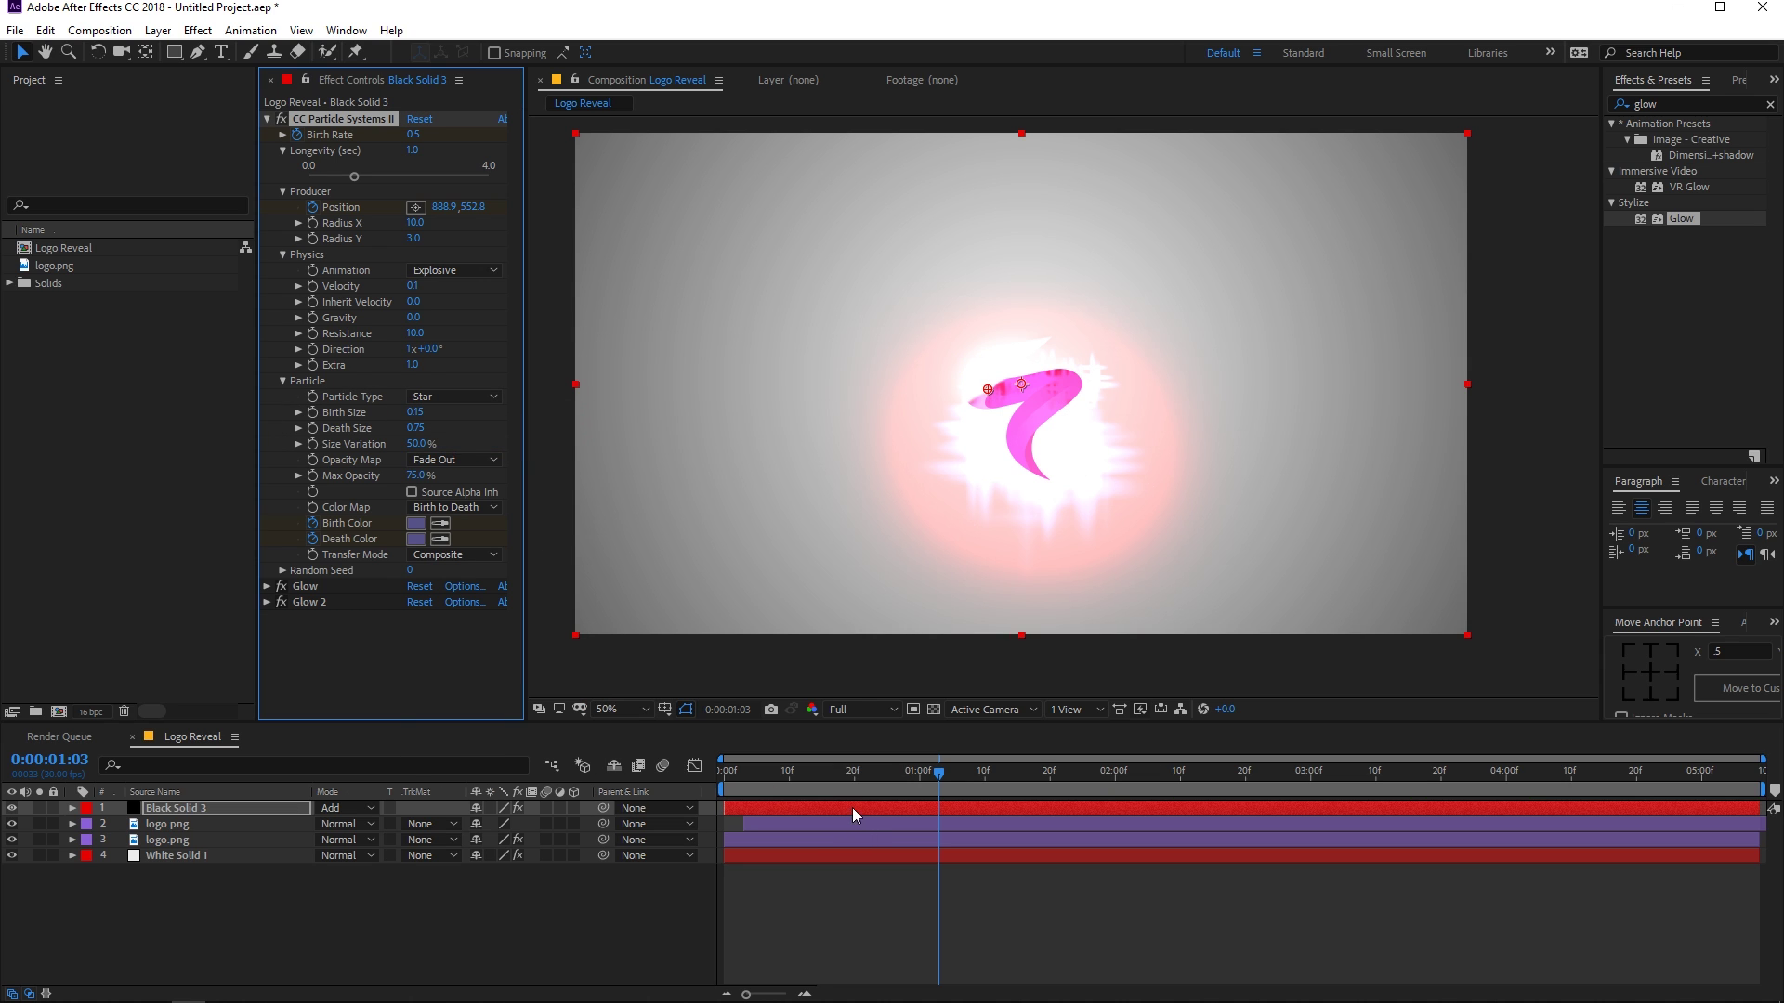
key(Home)
key(space)
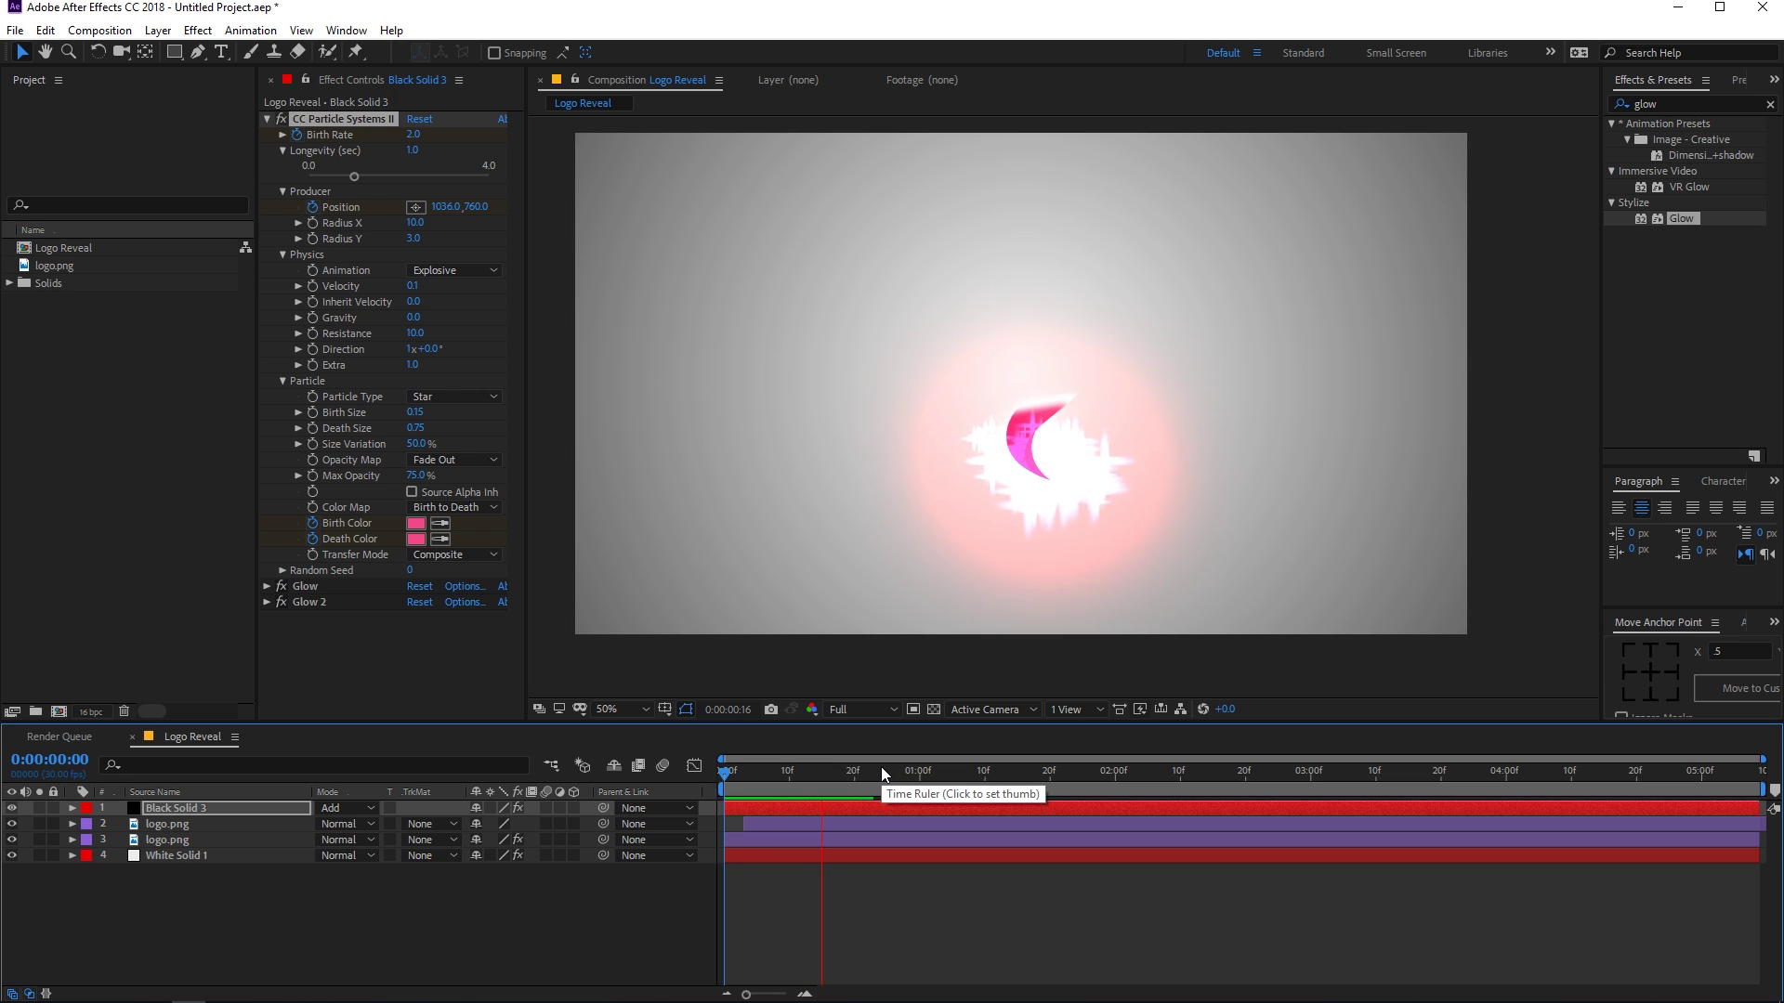
key(space)
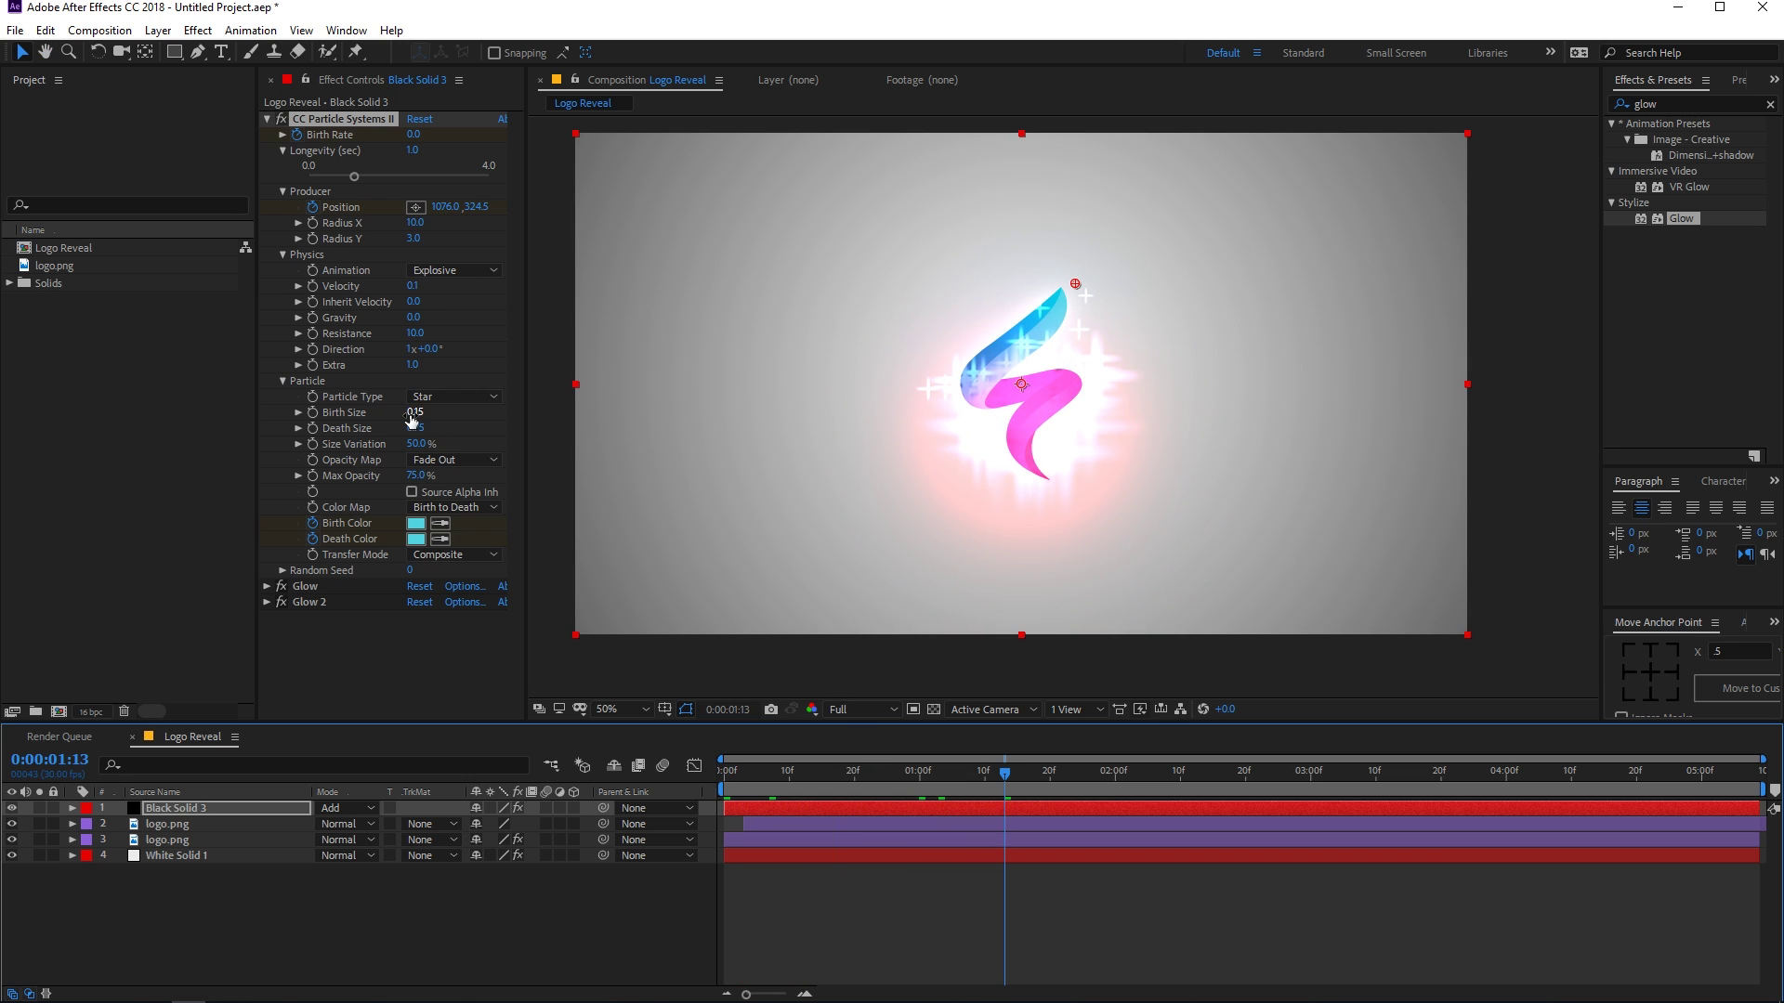
Set the particle Death Size to 0.00, preview the reveal from the start and stop at 0:00:00:19
drag(421, 430, 415, 428)
click(756, 782)
key(Home)
key(space)
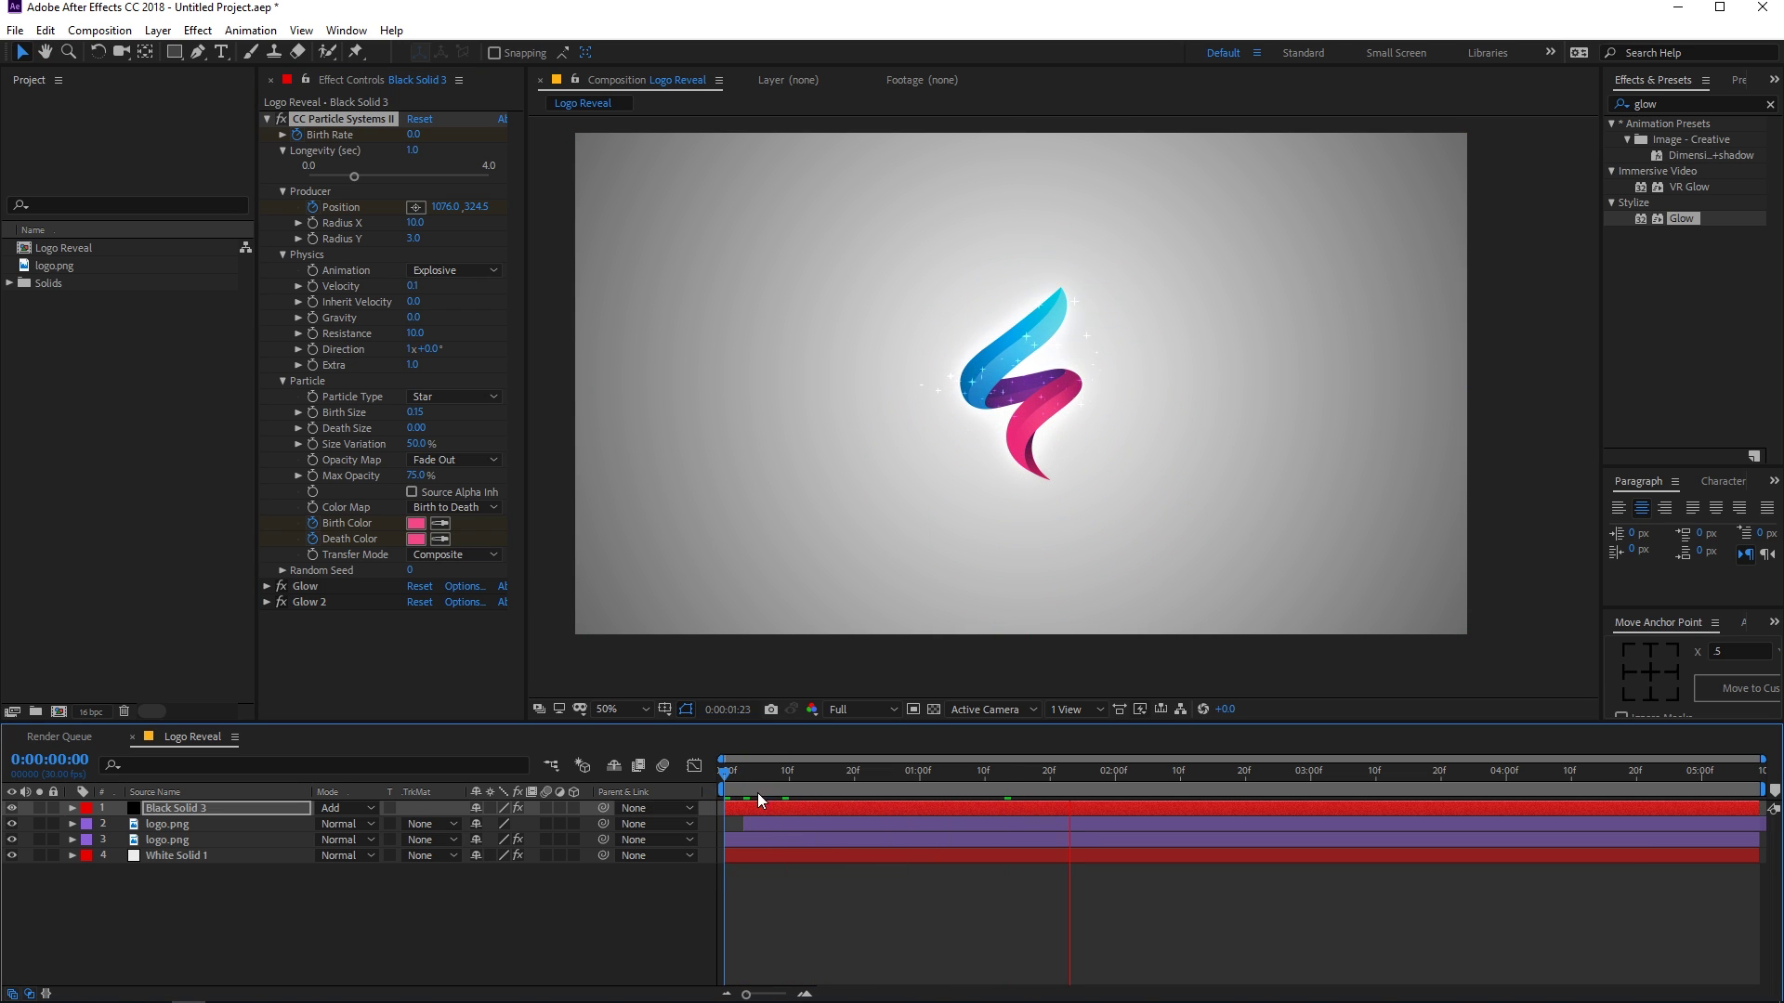
key(space)
key(space)
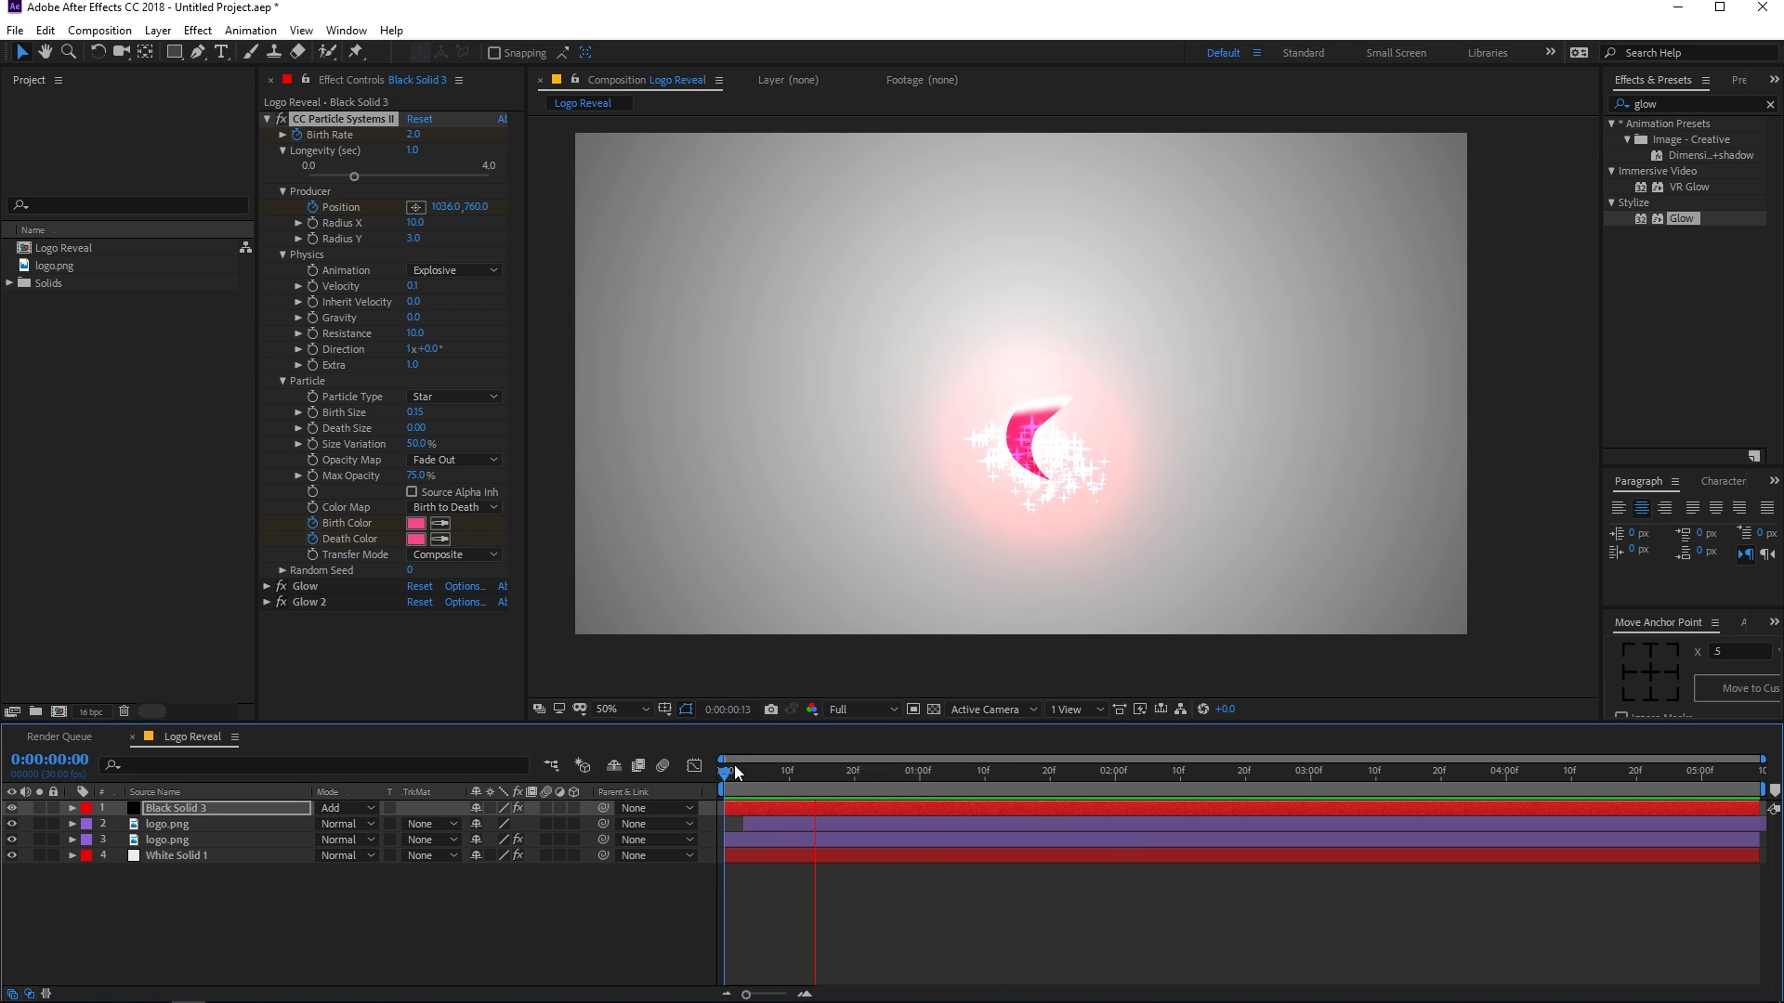
drag(799, 772, 847, 771)
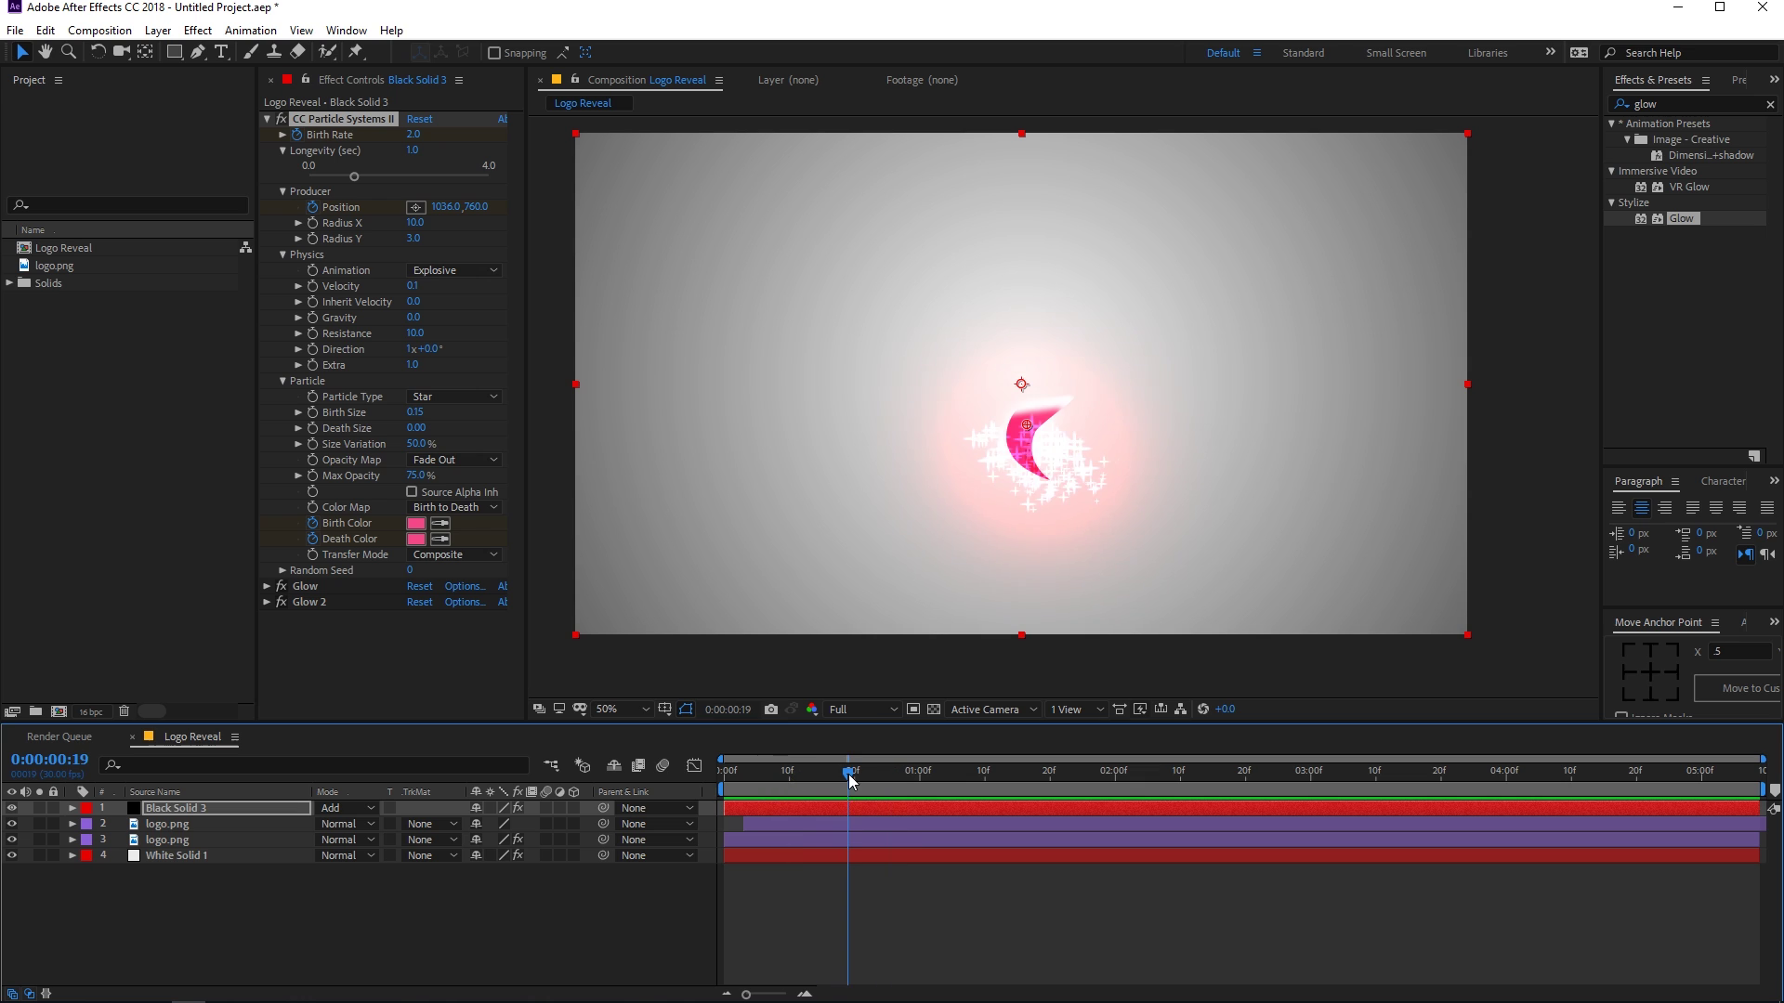
Try the Bubble particle type and preview the reveal from the start
click(463, 397)
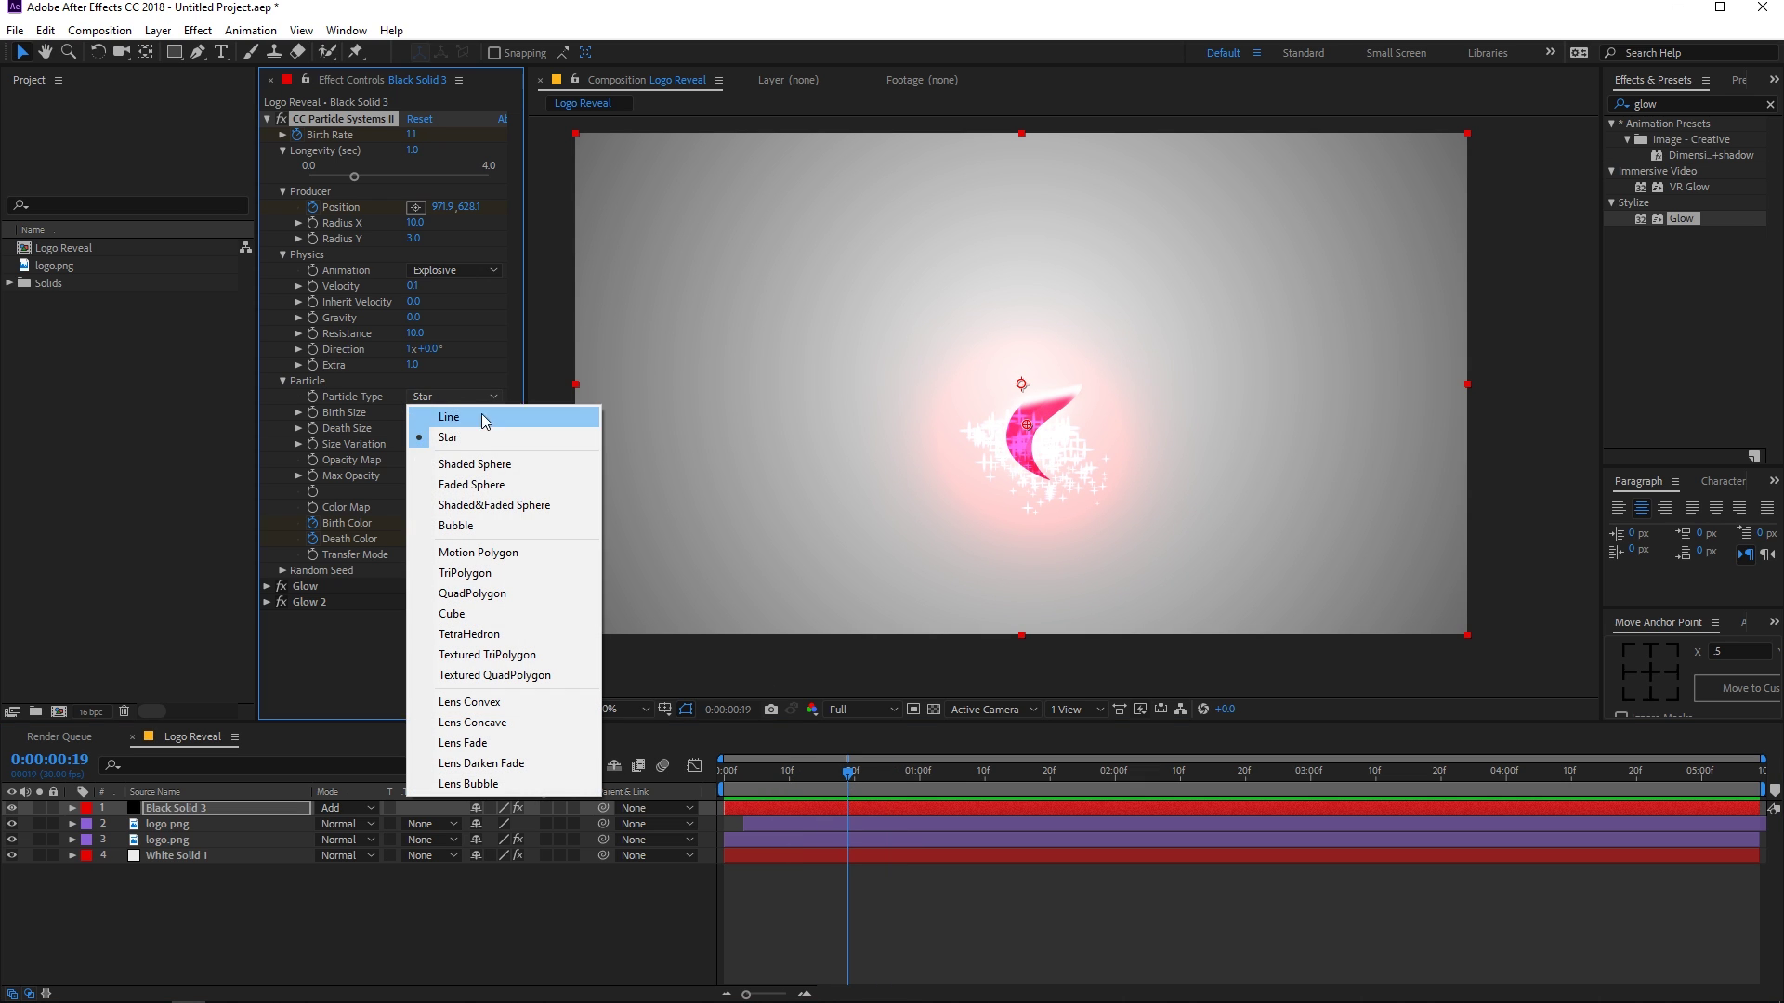
click(482, 527)
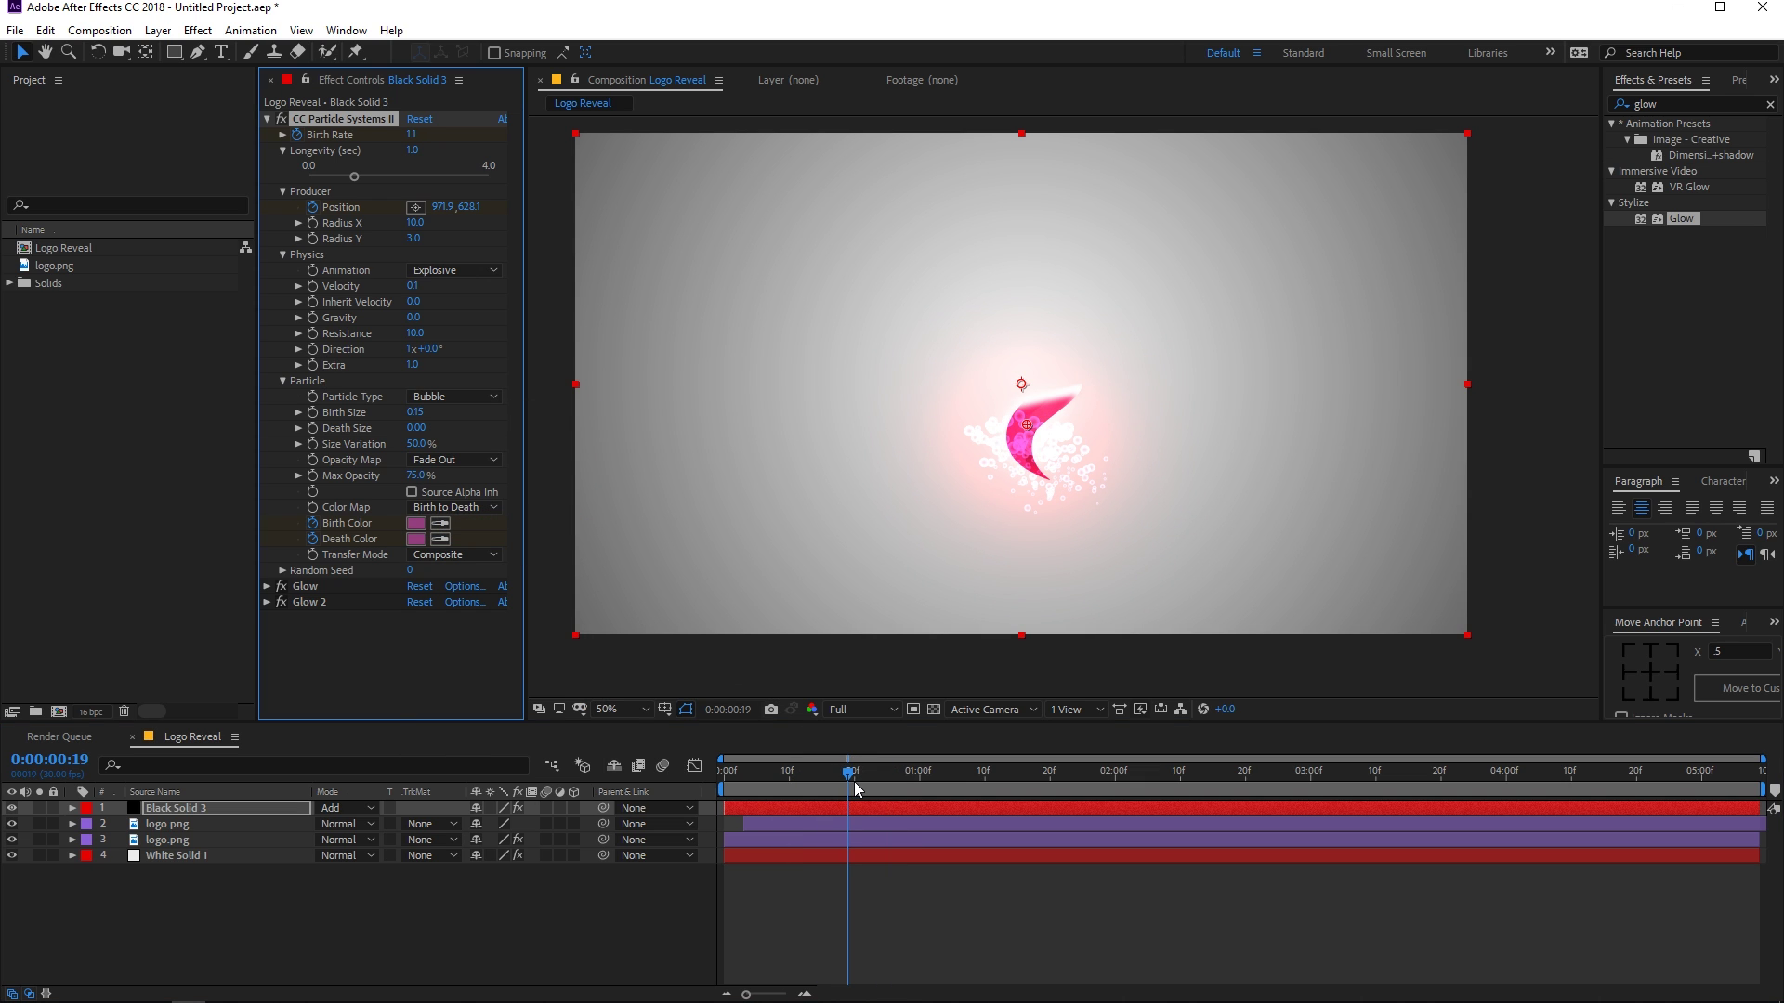
key(space)
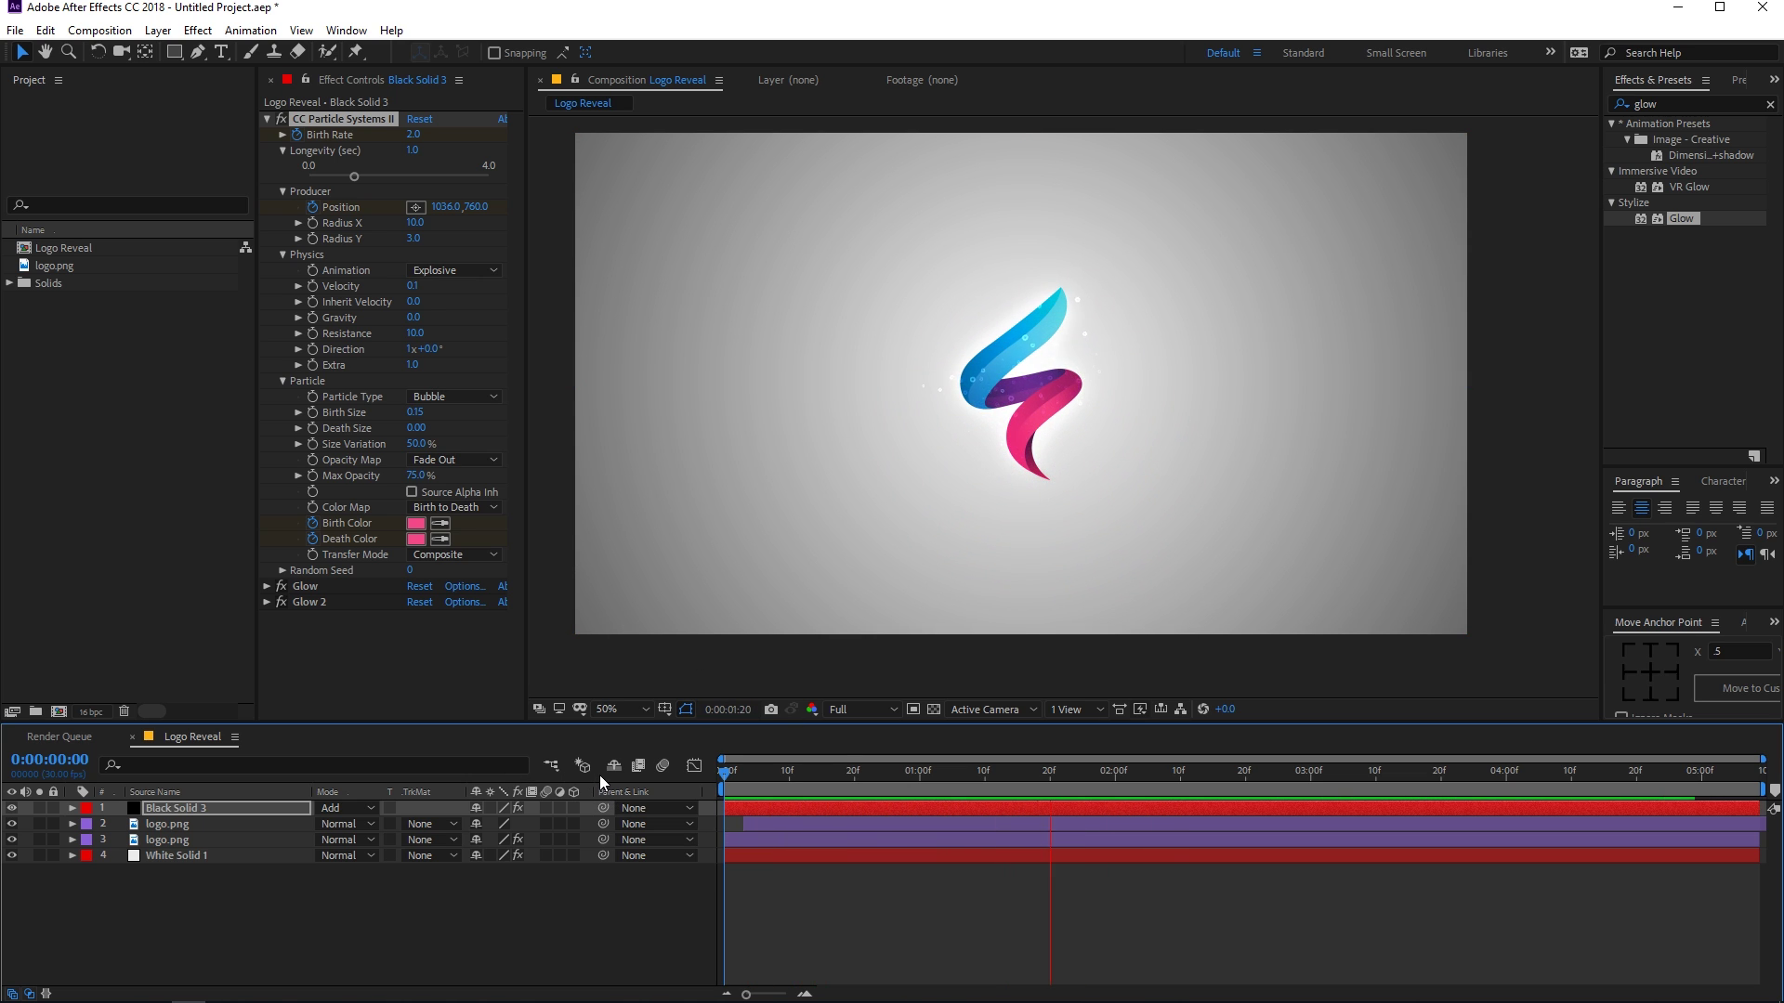
key(space)
Try a Birth Size of 0.01 for the bubble particles and play the reveal
click(415, 412)
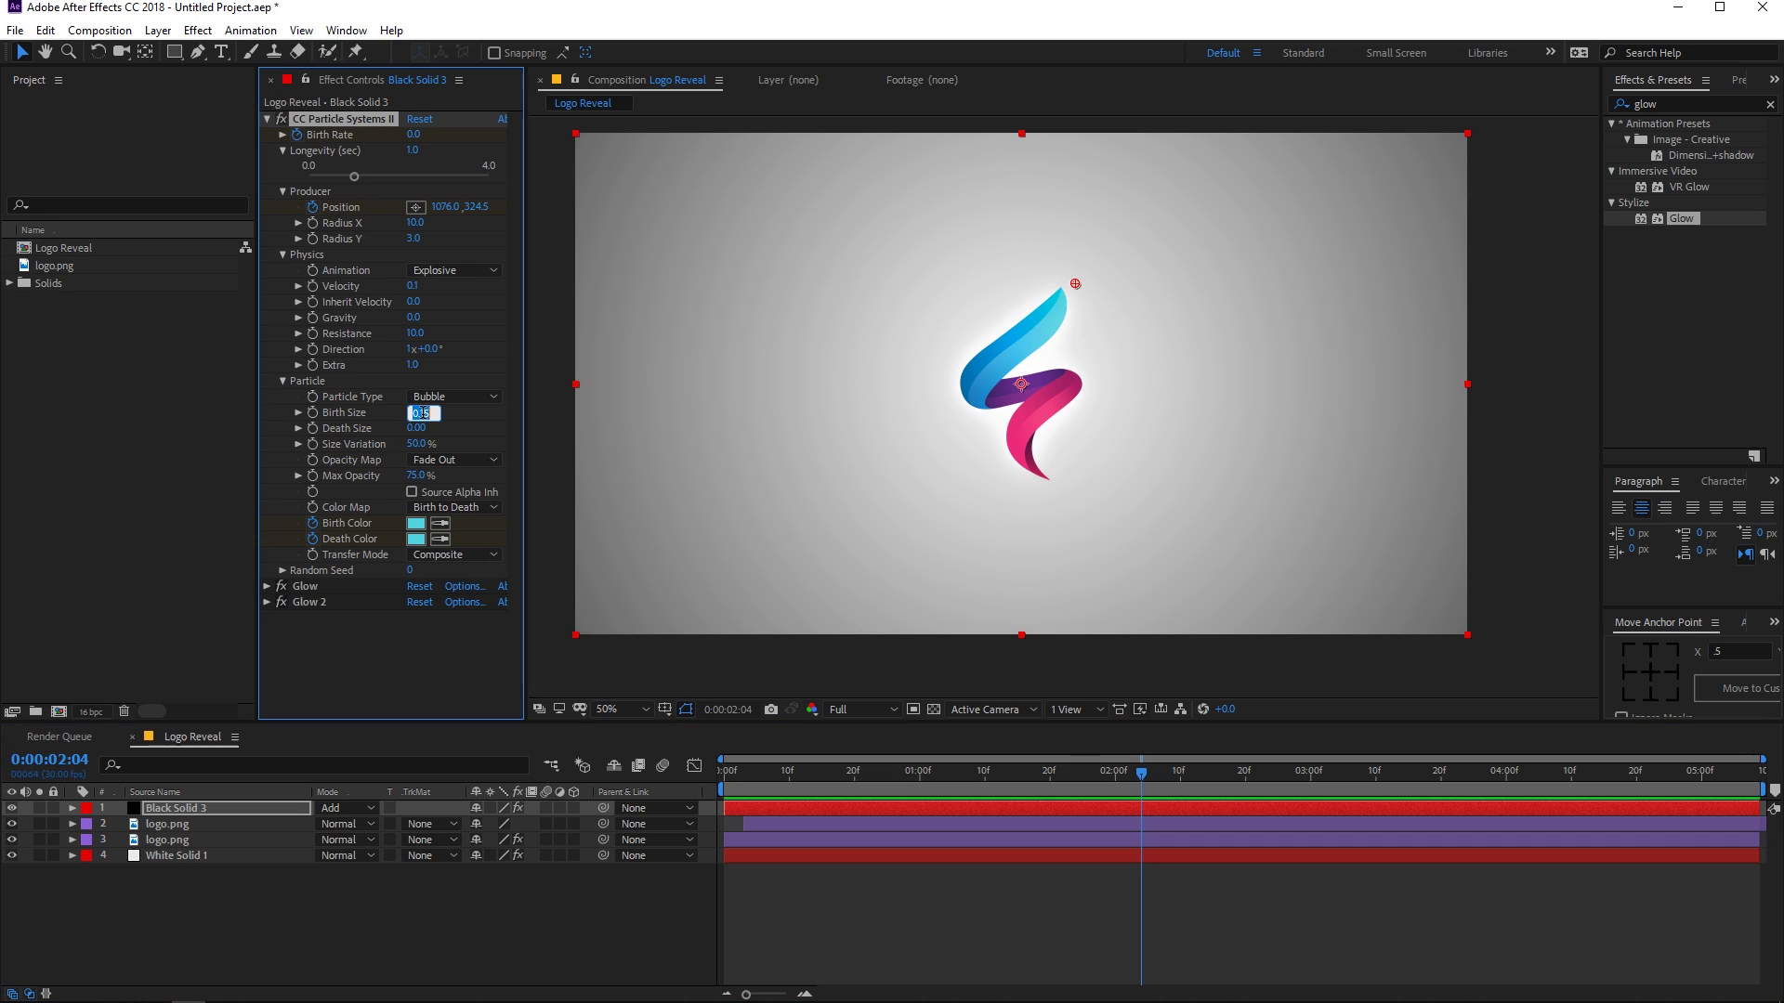
key(BackSpace)
text(.01)
key(Return)
click(847, 771)
key(space)
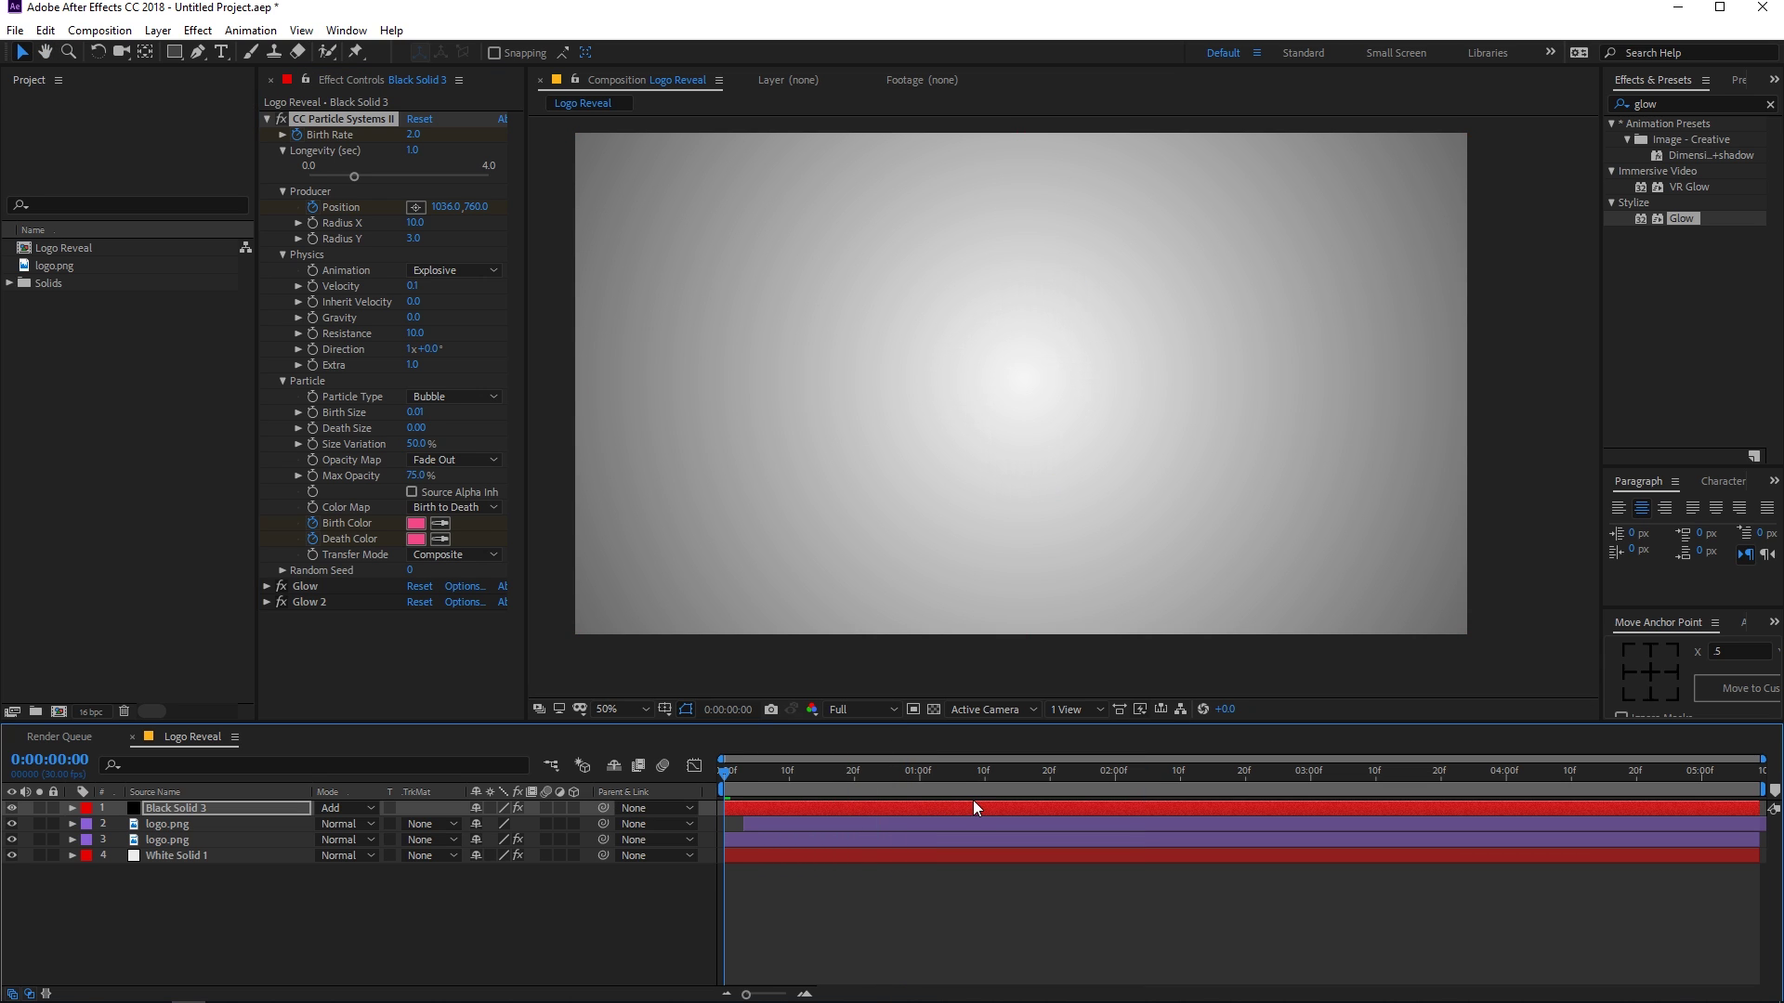
Undo the last Birth Size change and replay the reveal with the bubble particles
key(ctrl+z)
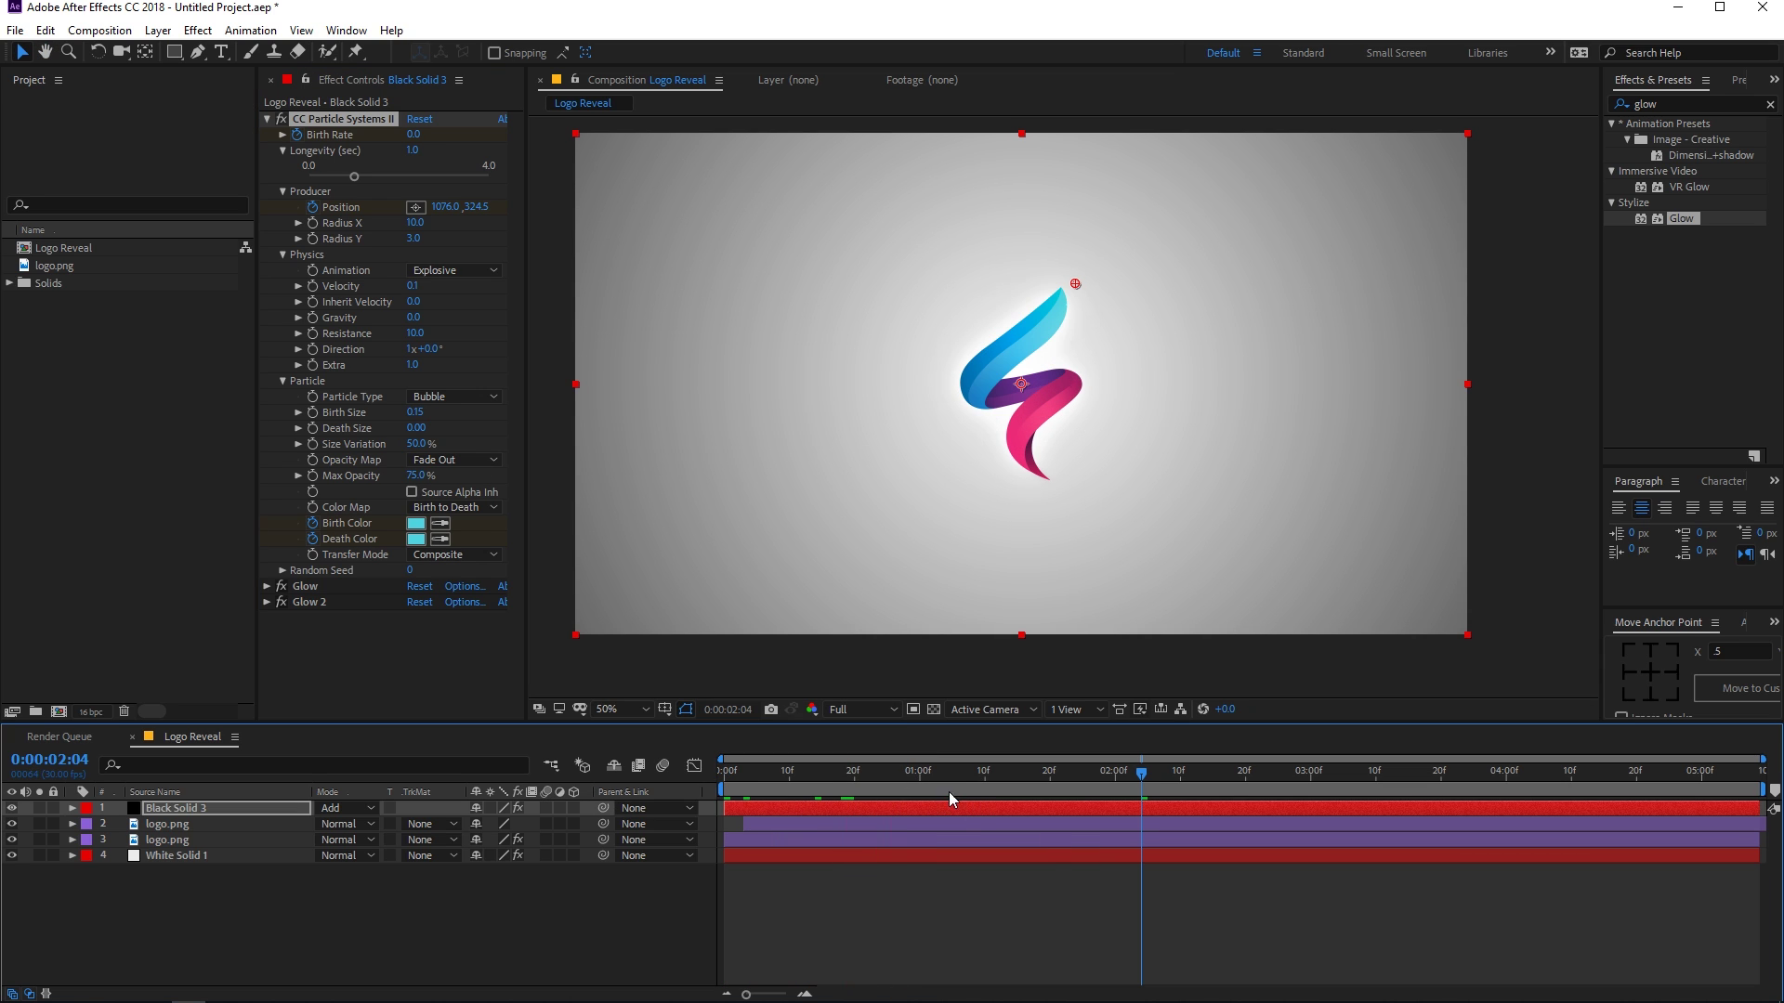
key(space)
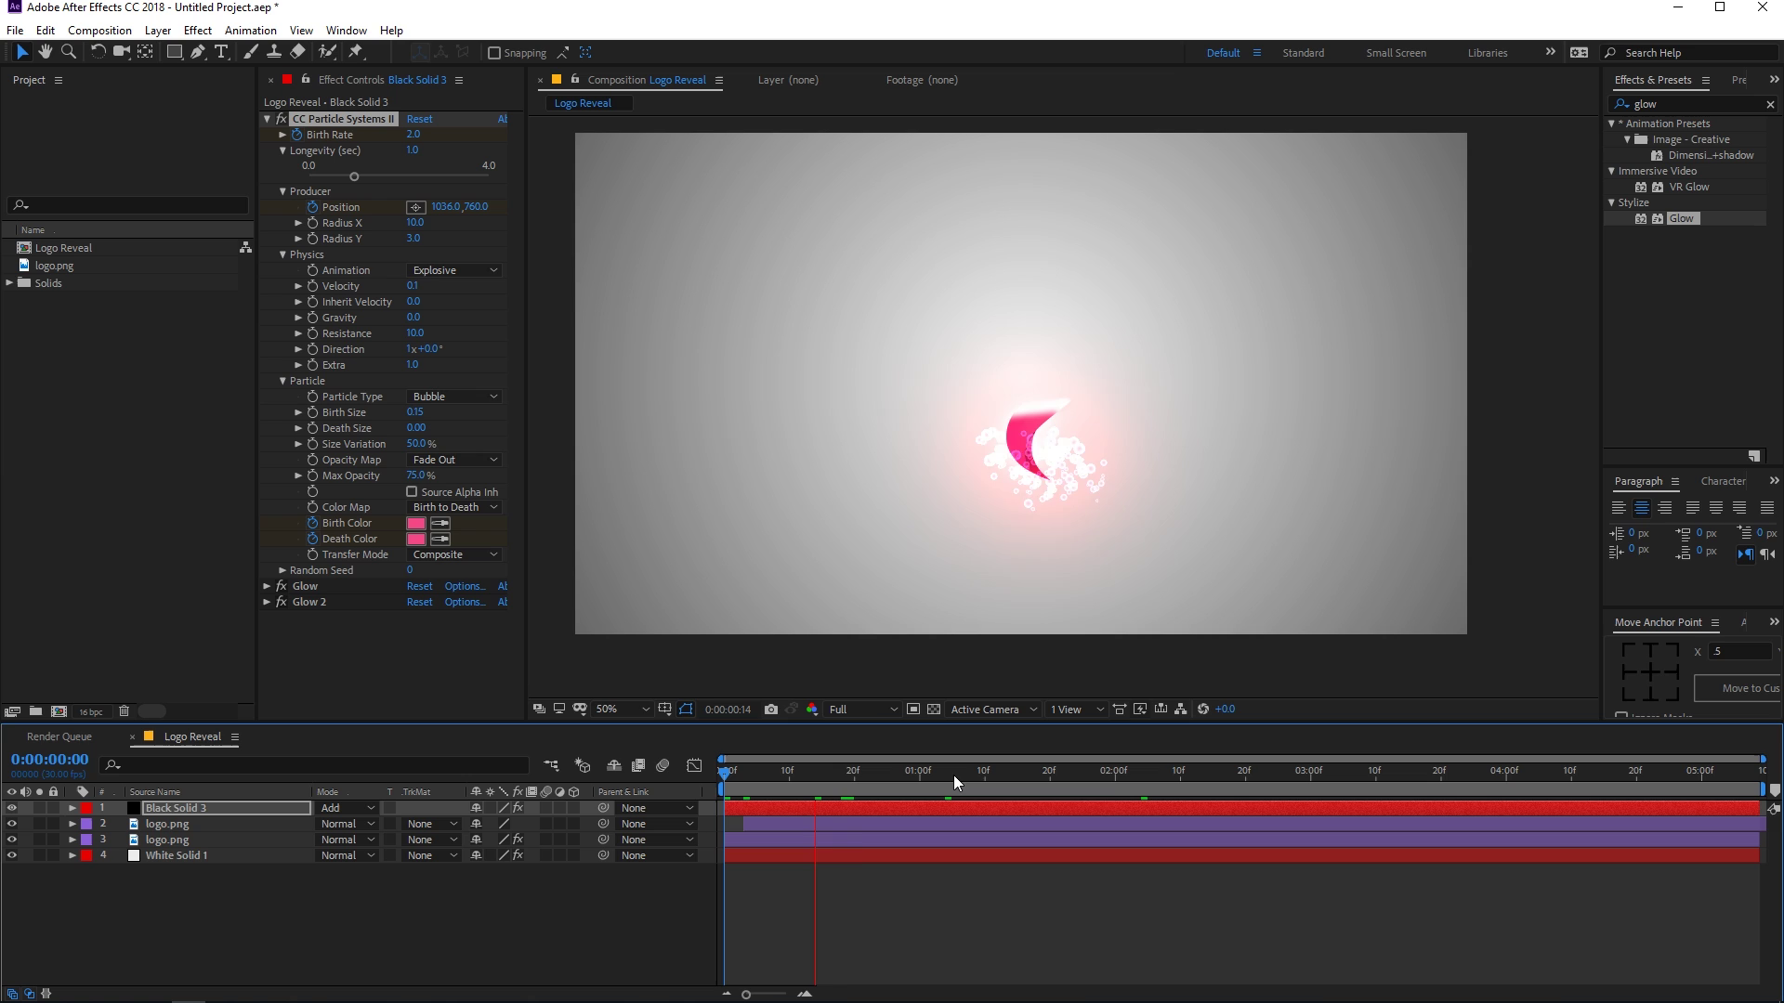
key(space)
Try the Cube particle type, preview the reveal from the start and scrub to 0:00:01:07
click(471, 394)
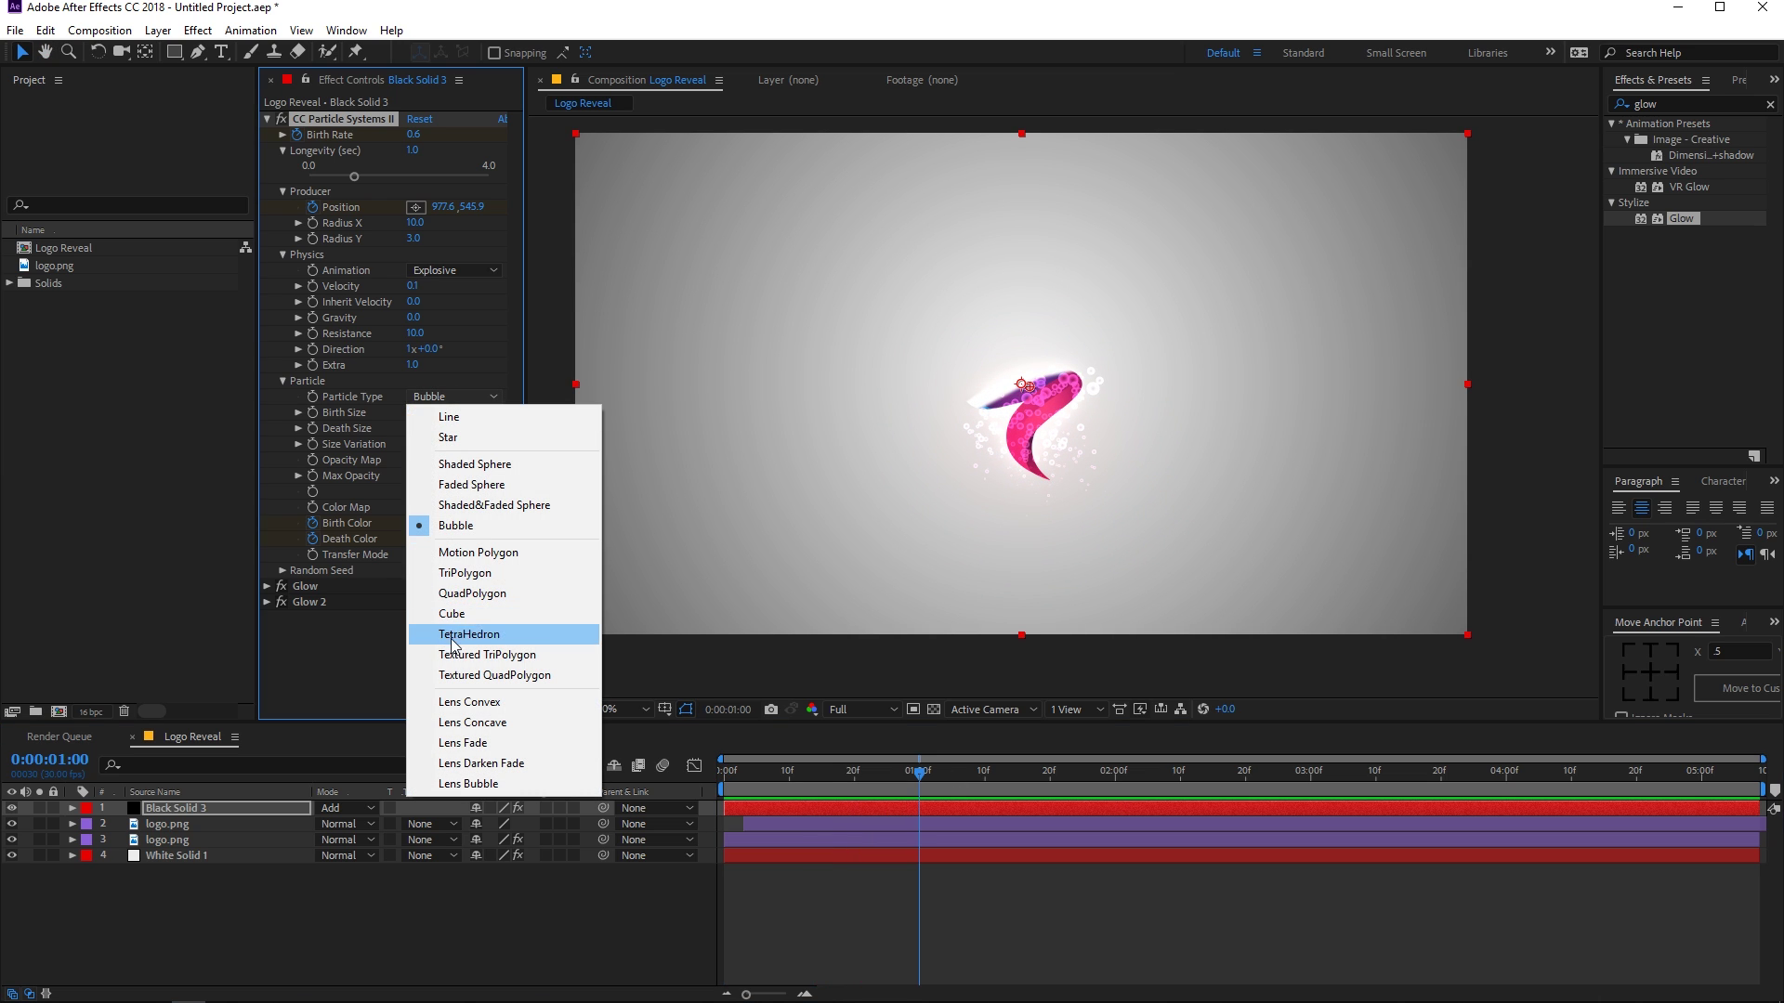
click(456, 613)
key(space)
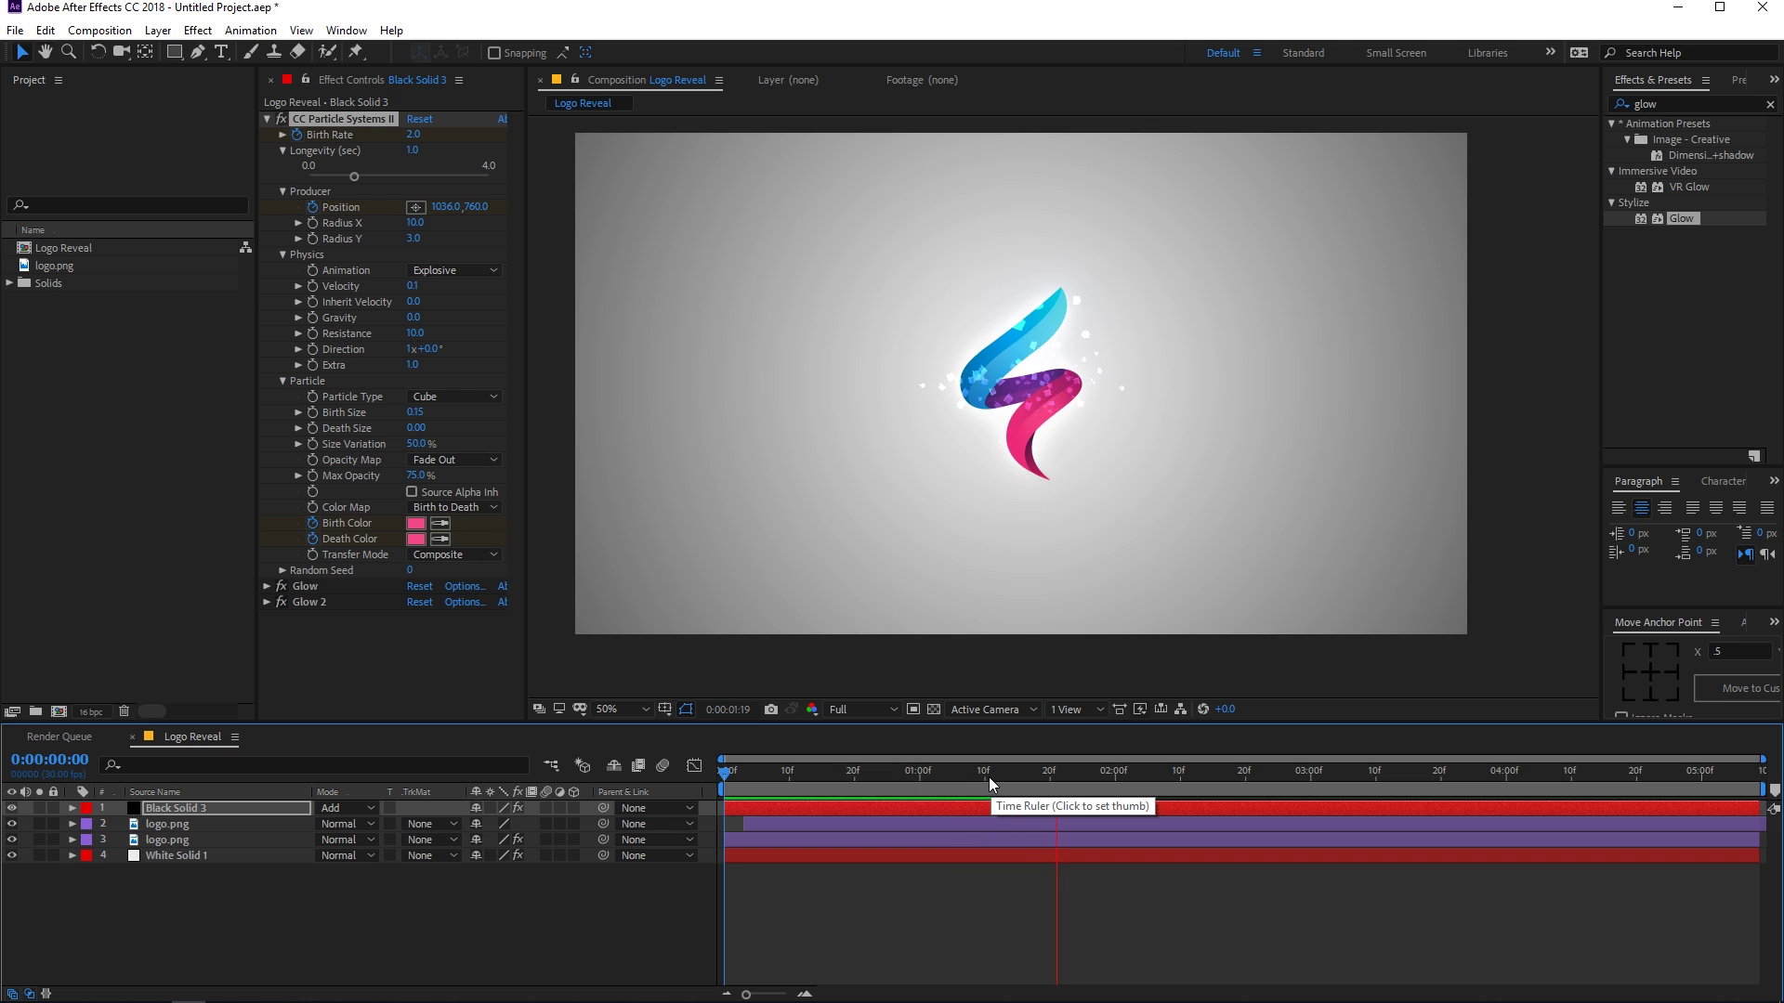
key(space)
click(951, 788)
key(space)
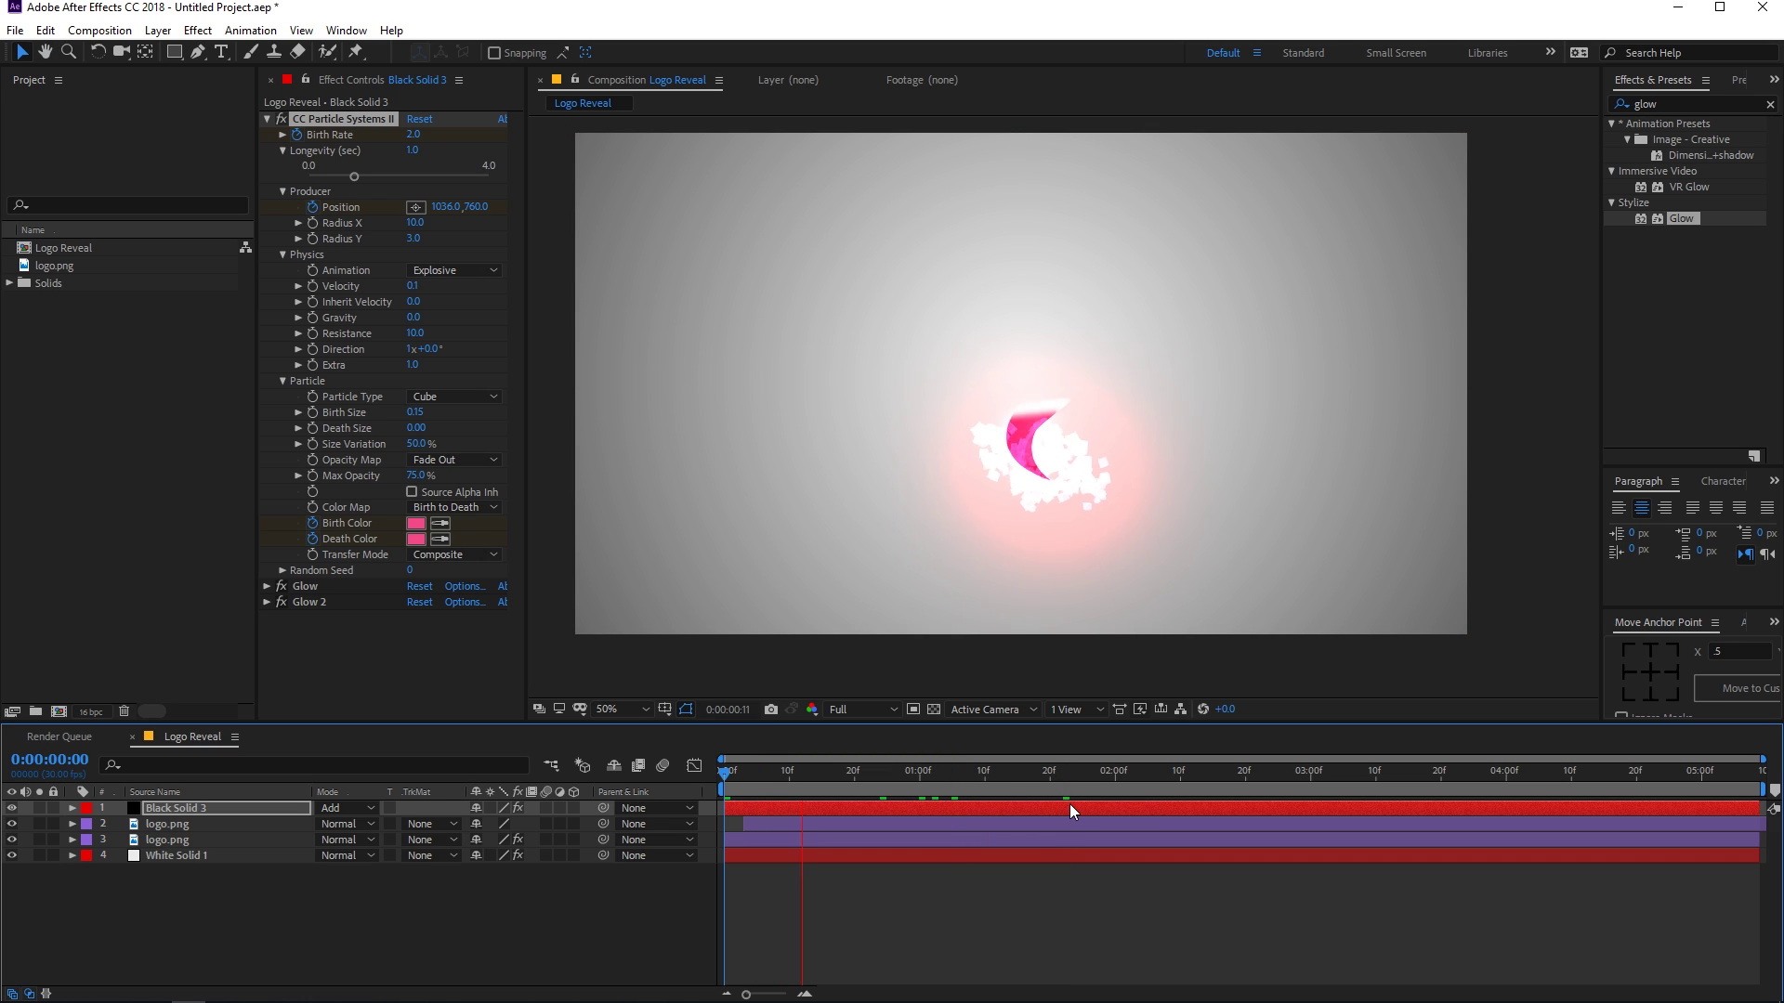
drag(880, 776, 961, 788)
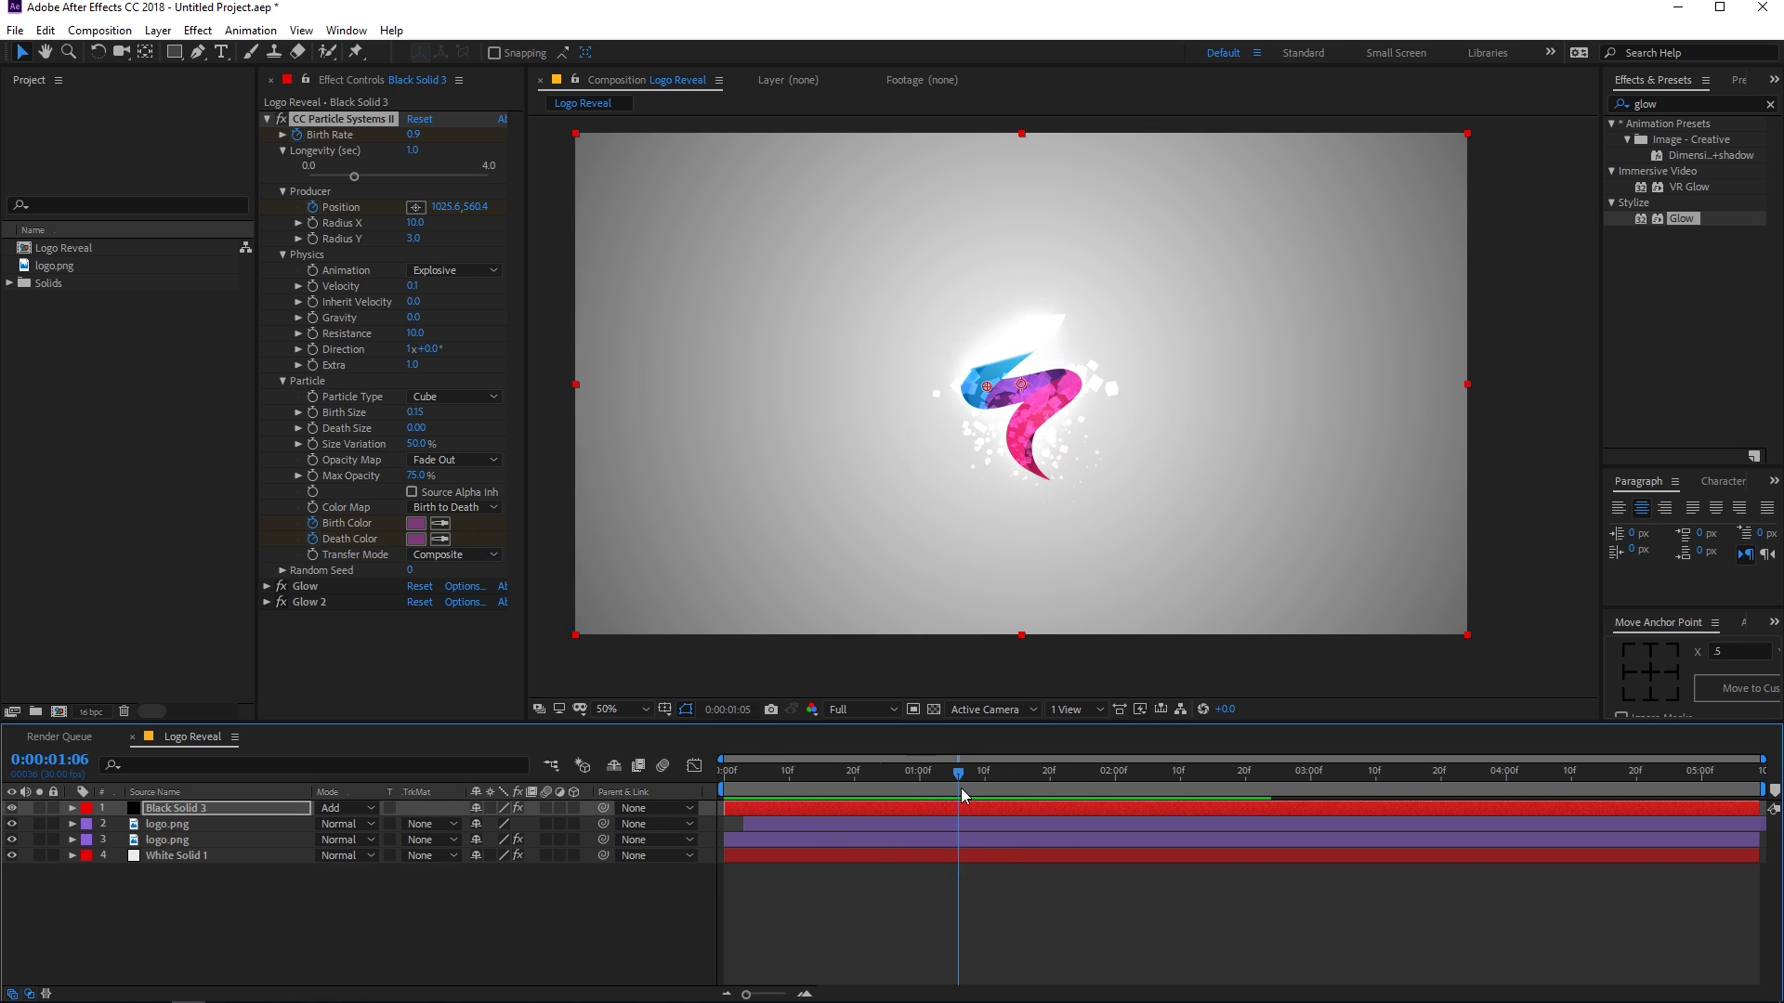
Try a Birth Size of 0.01 for the cube particles and inspect the reveal up close and at full view
click(415, 413)
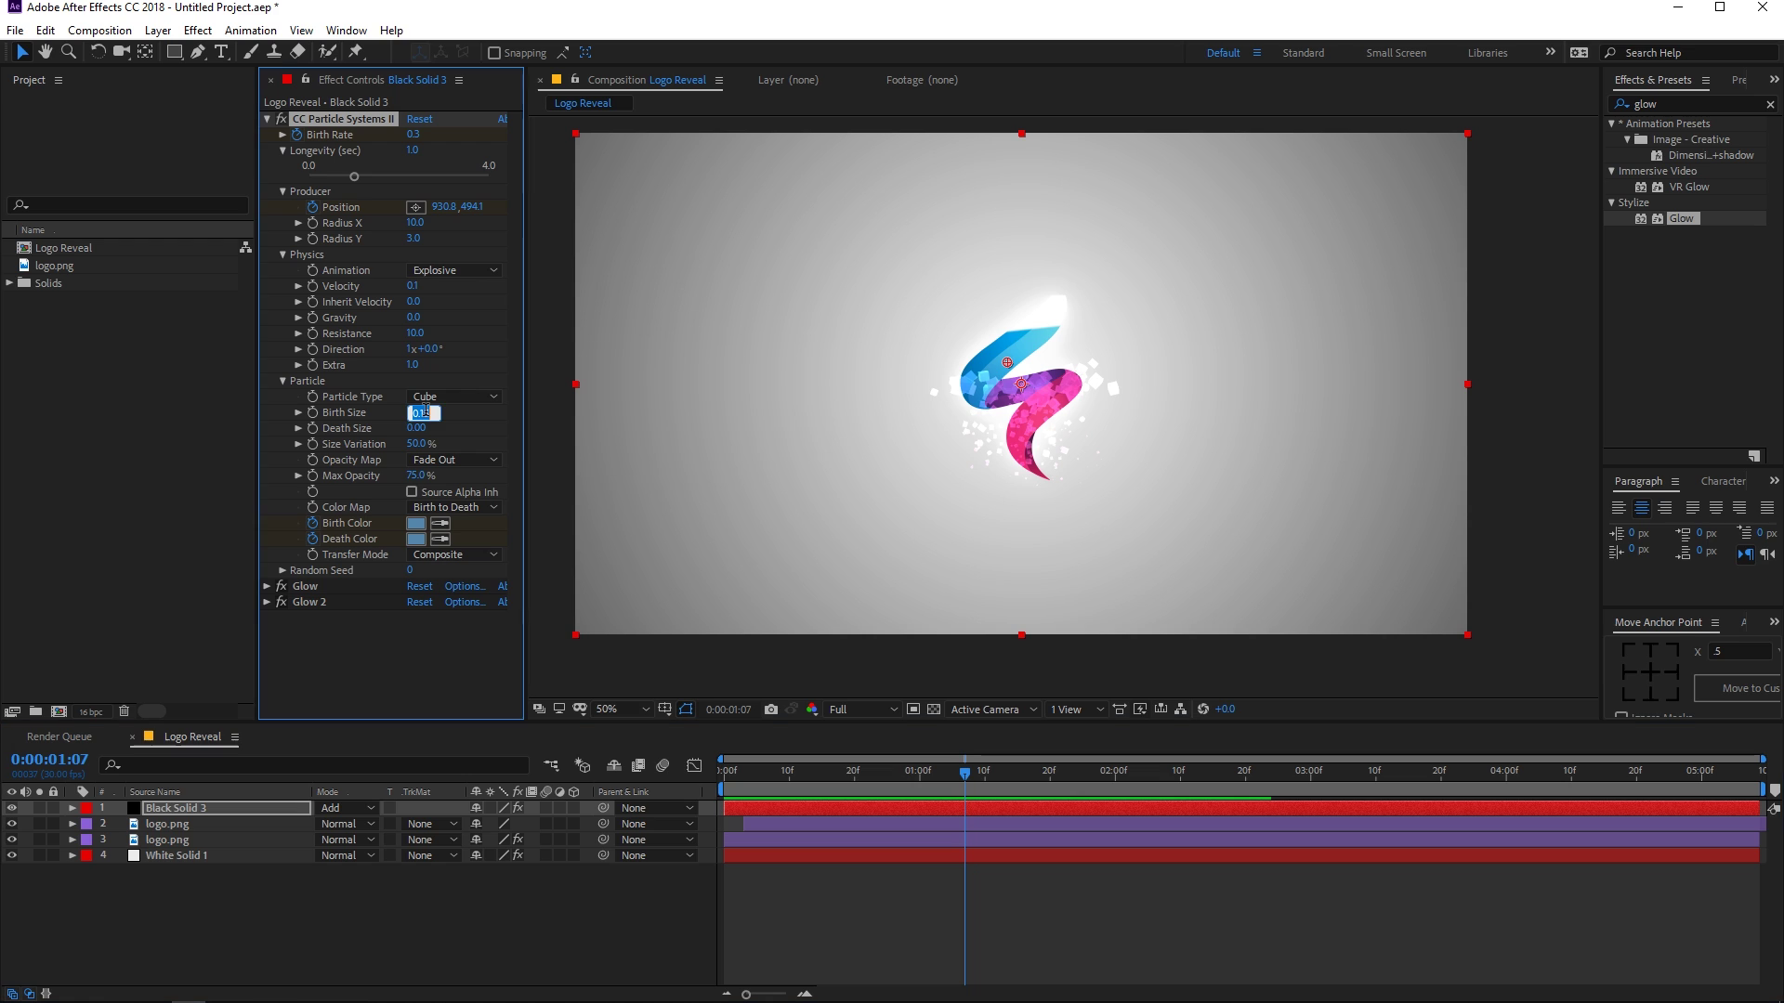
text(0.)
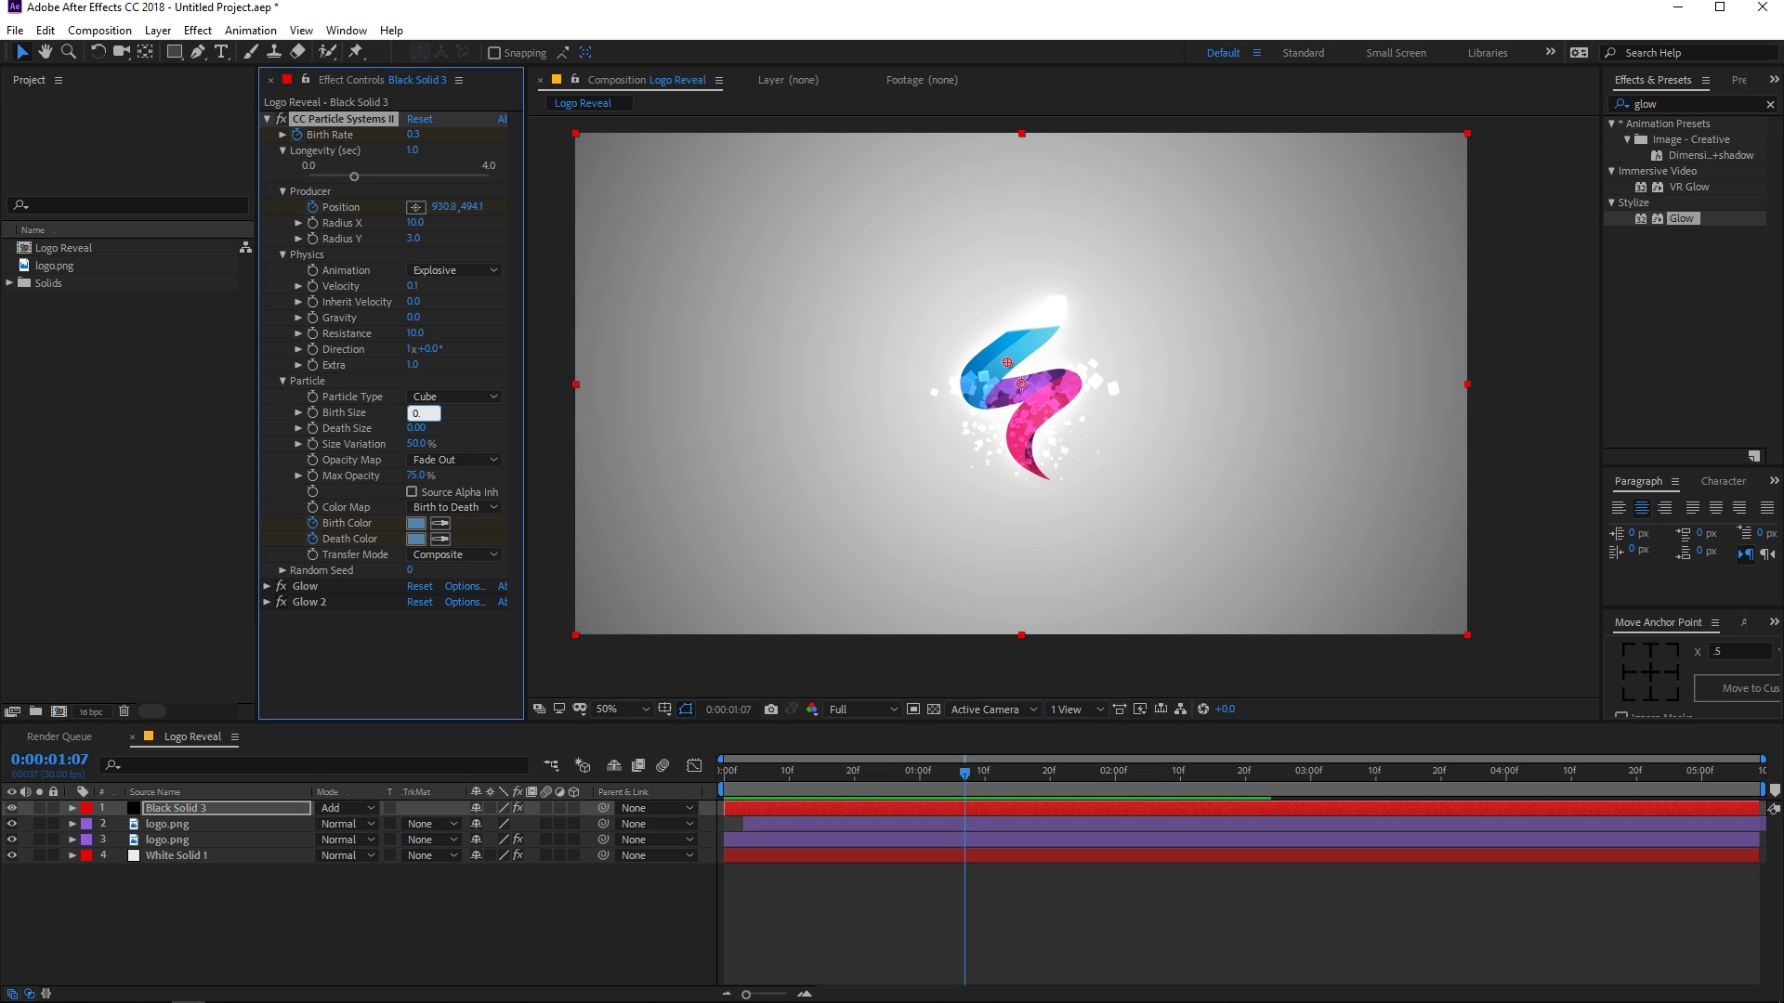
key(Return)
drag(985, 782, 695, 829)
key(space)
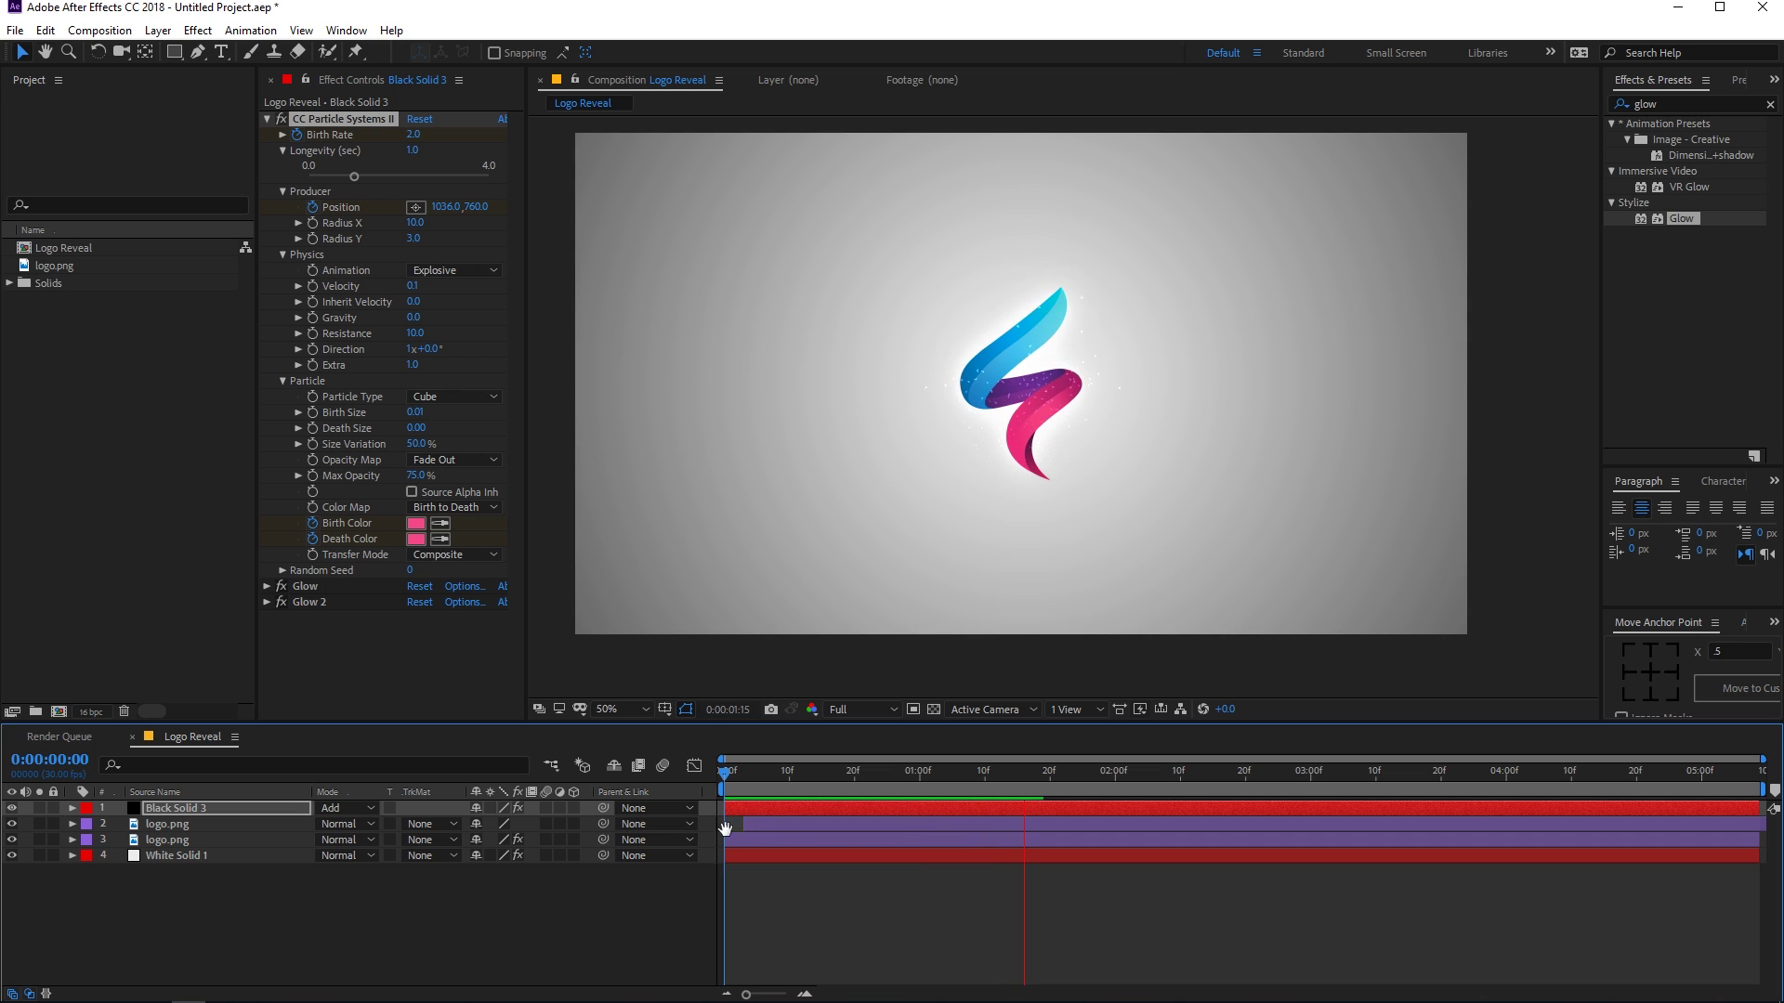
scroll(1096, 454, up, 2)
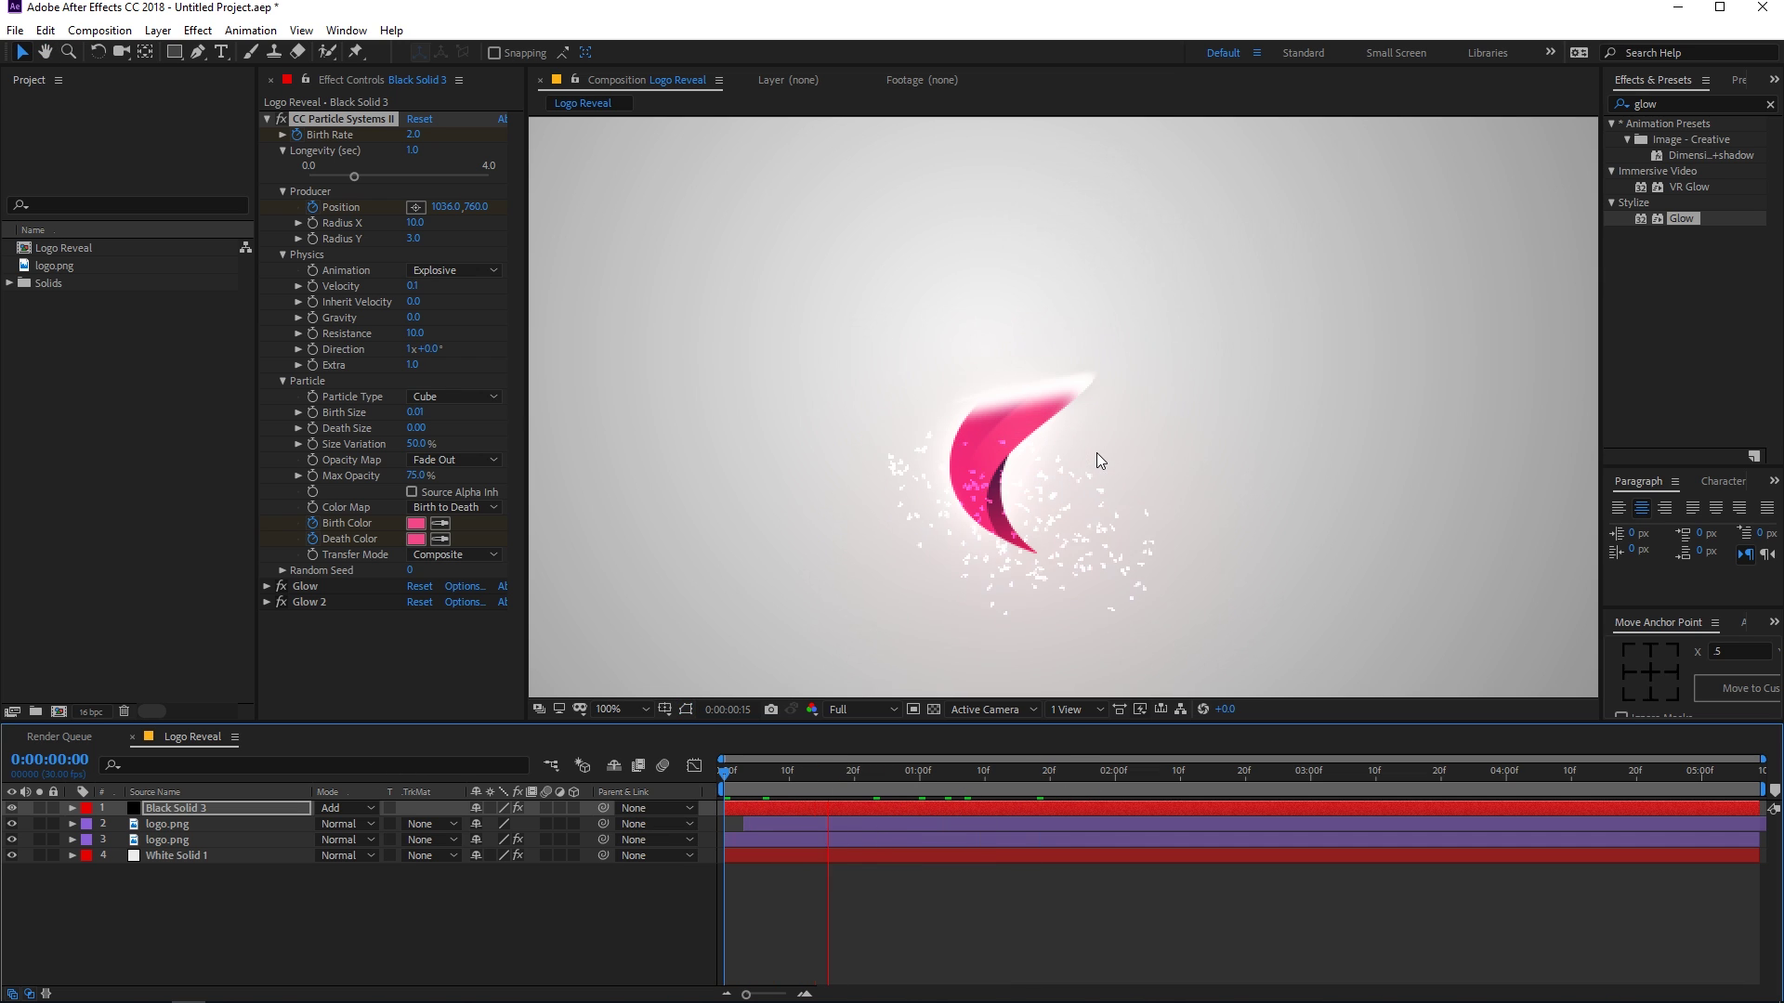
scroll(1094, 461, down, 2)
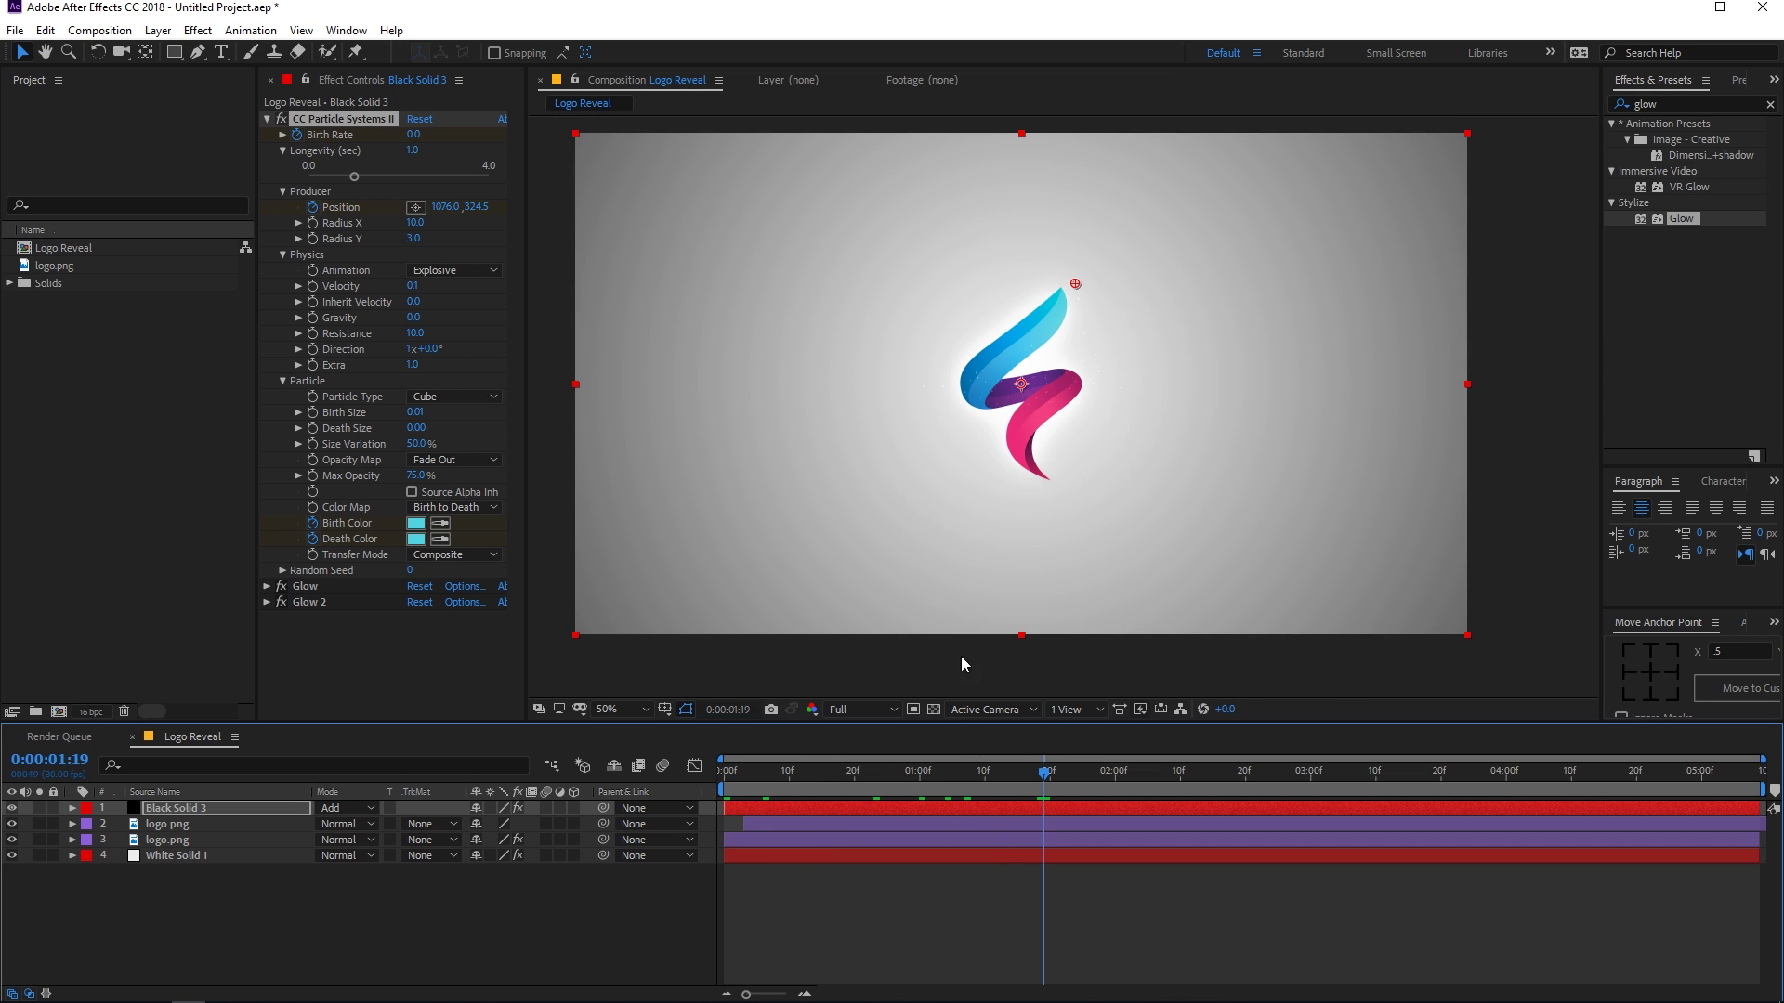
key(space)
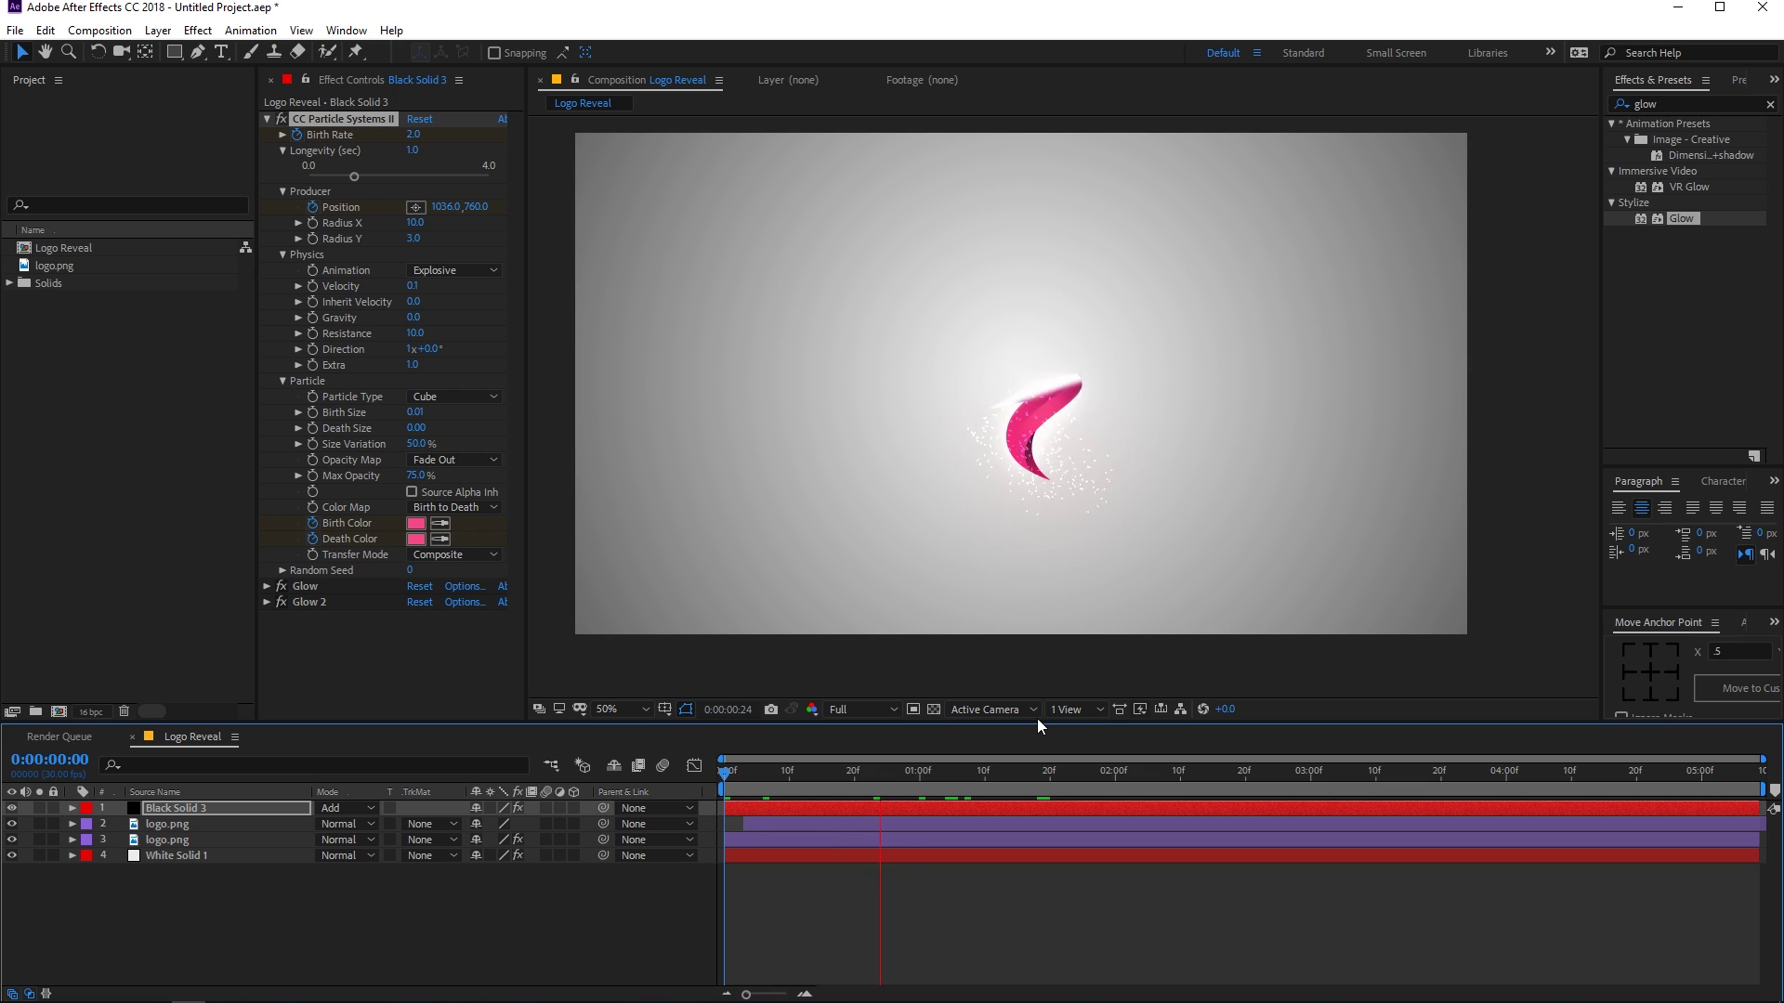
key(space)
Try the Lens Convex particle type and preview the reveal from the start
click(466, 396)
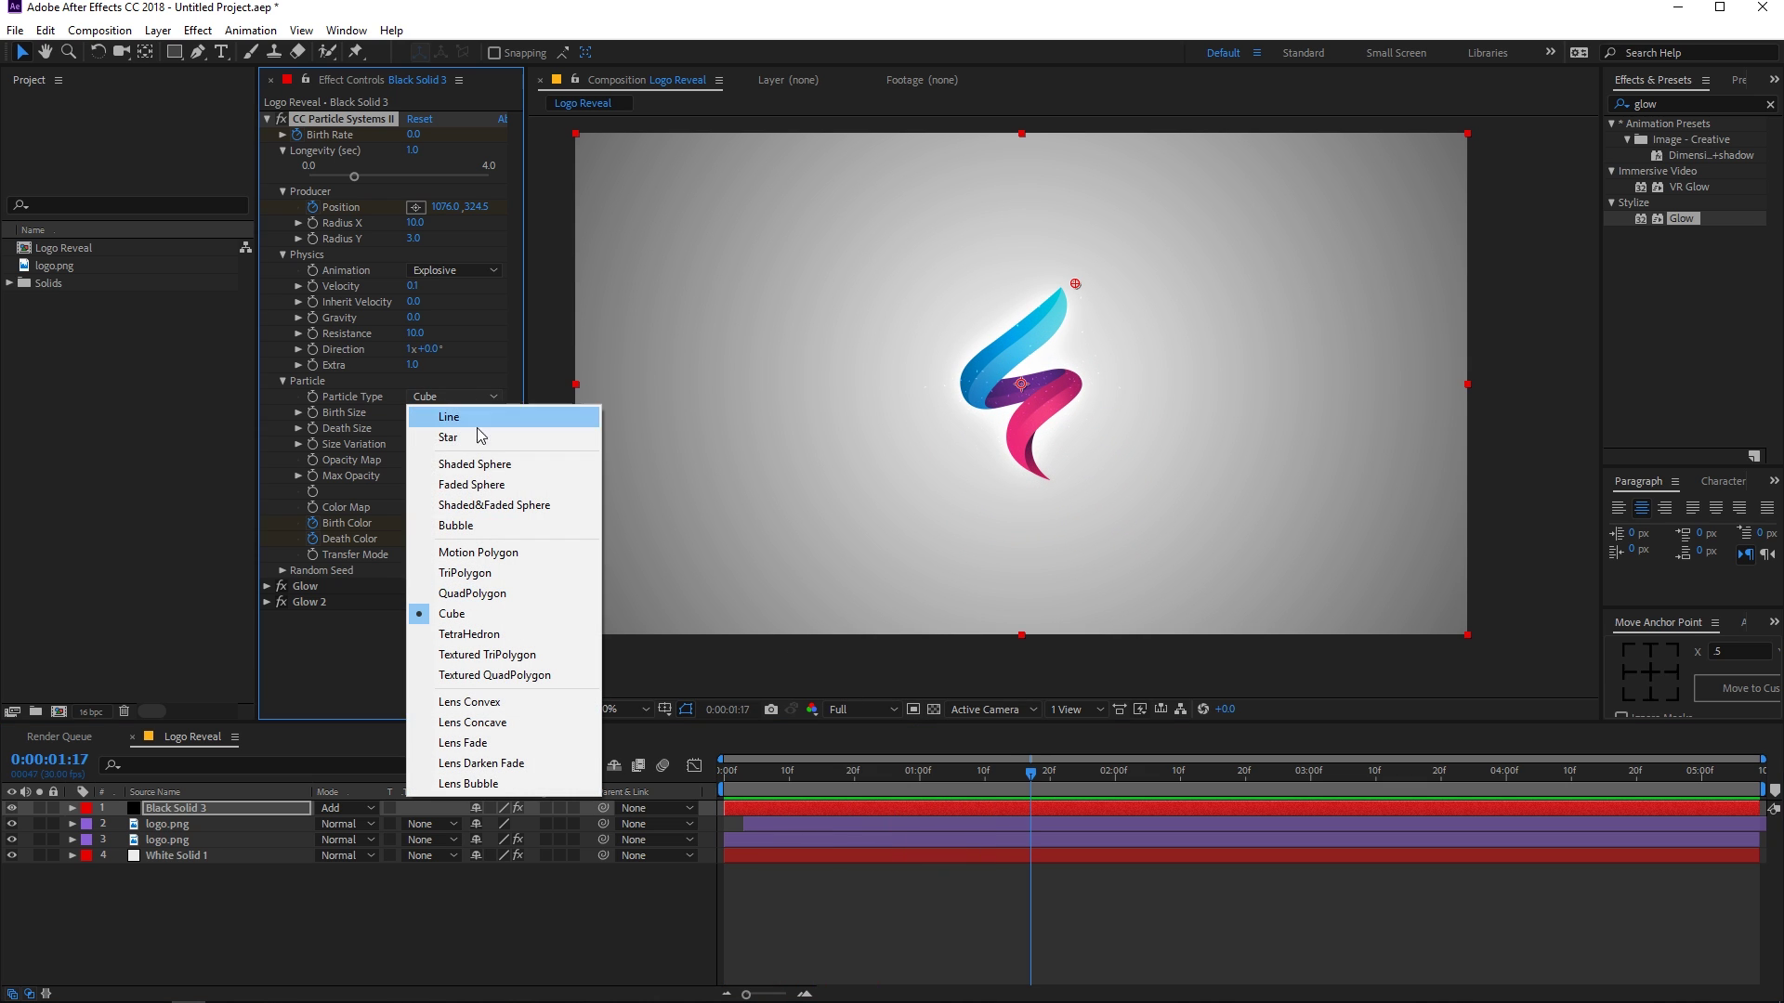
click(469, 701)
key(space)
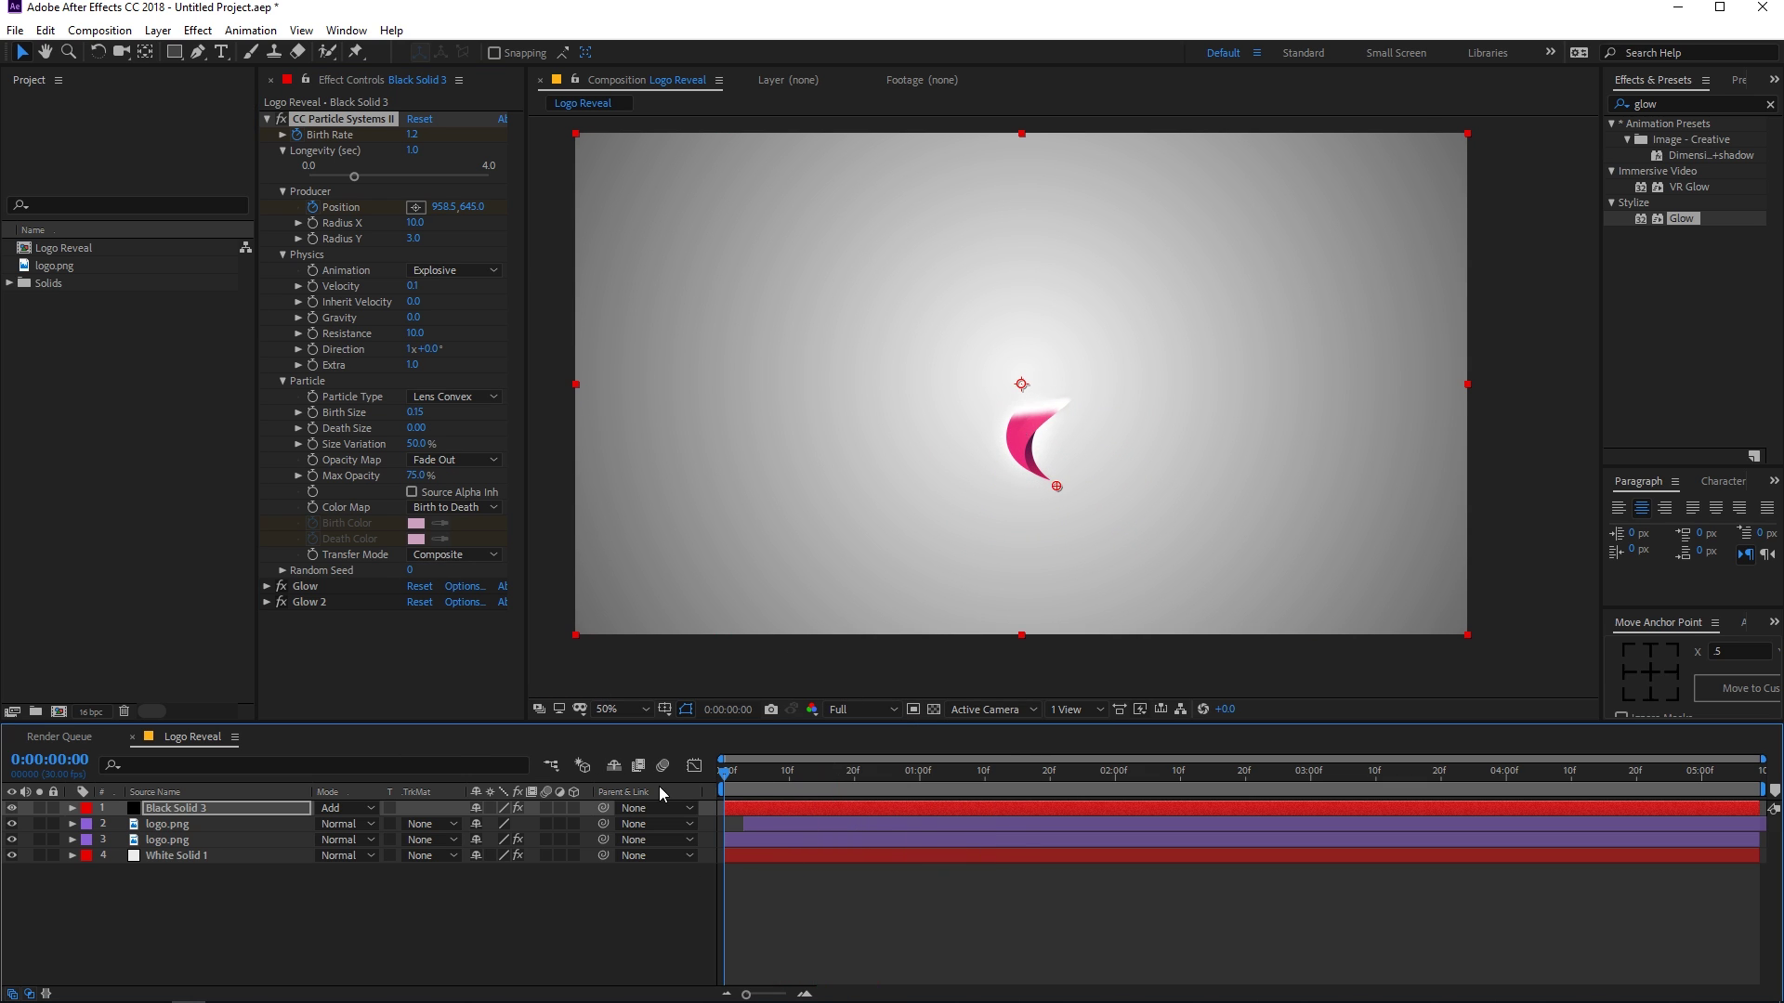
key(space)
Set the Particle Type to TriPolygon and preview the reveal from the start
click(470, 396)
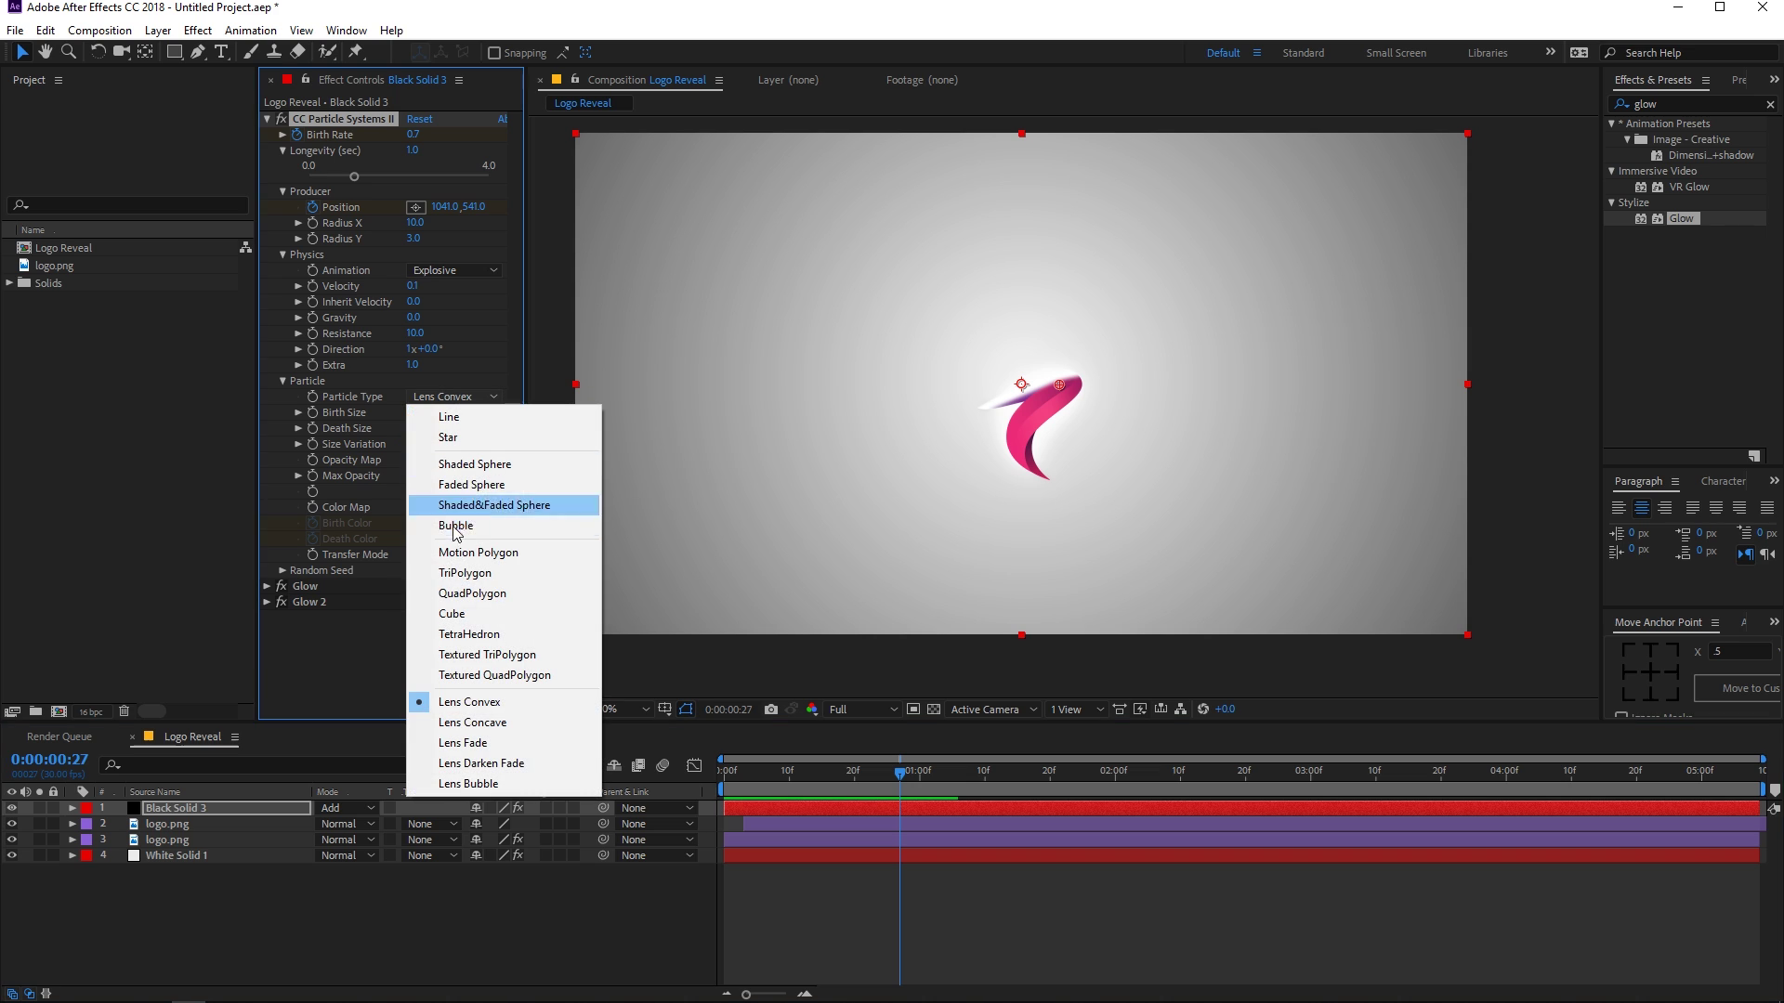
click(489, 574)
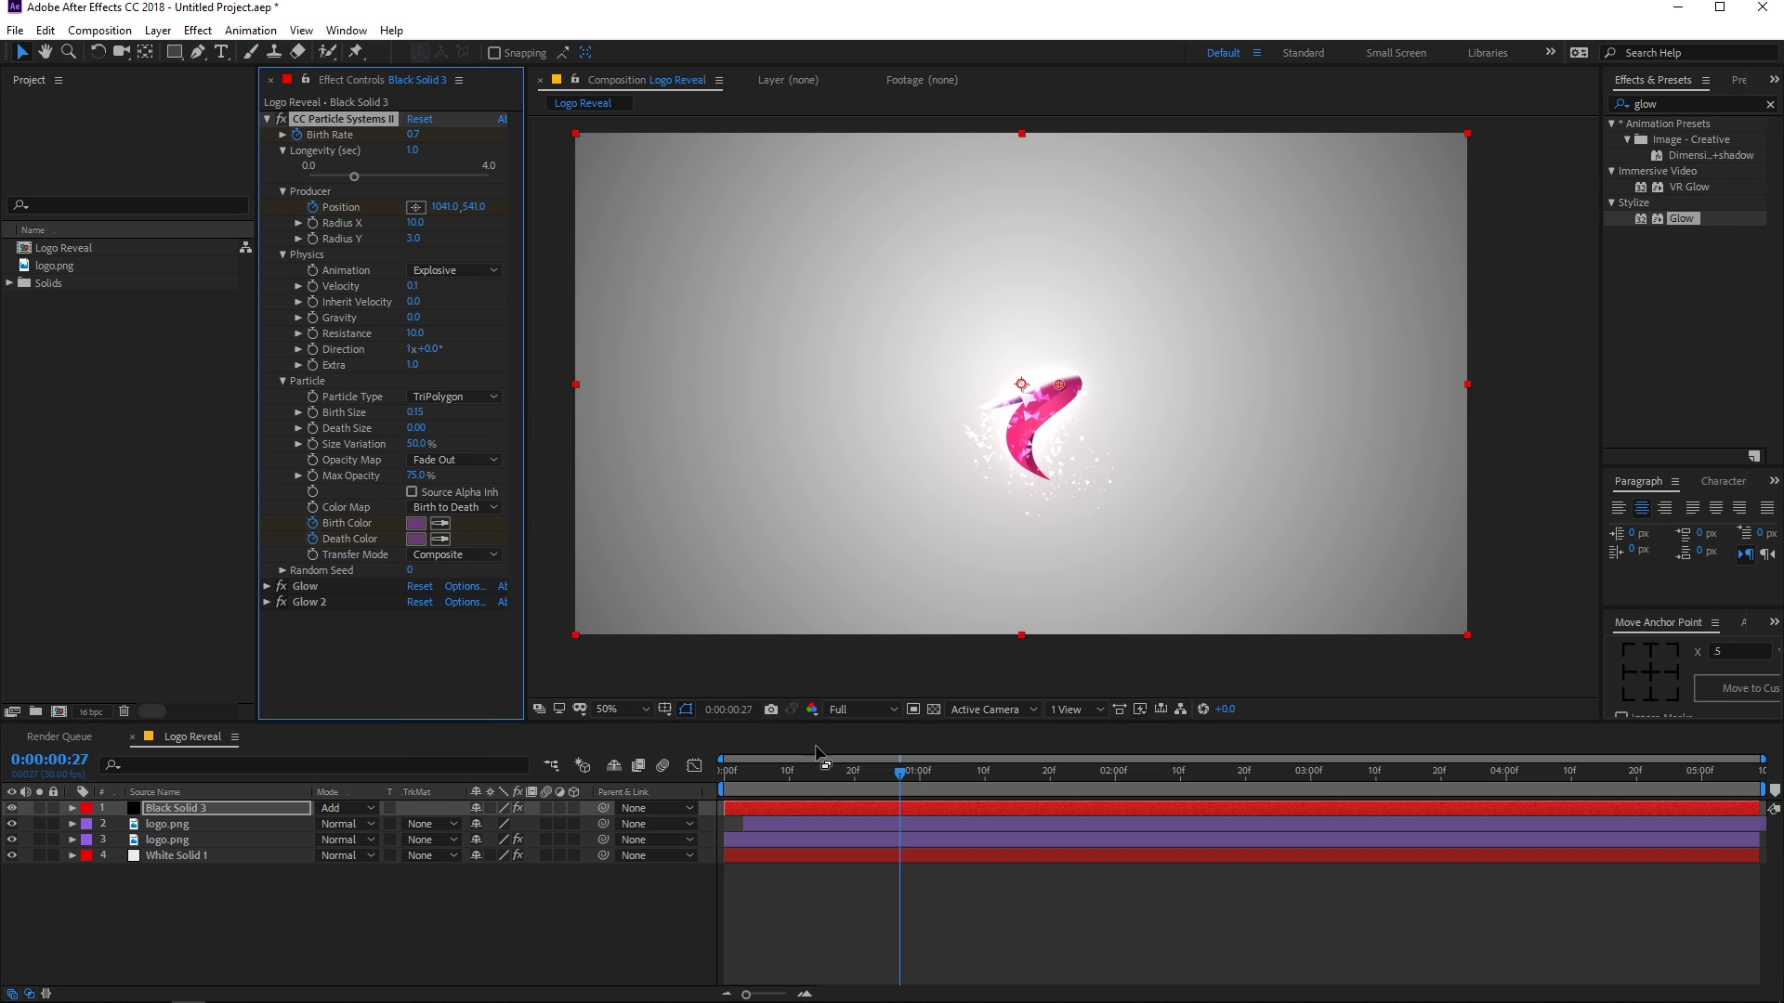
key(space)
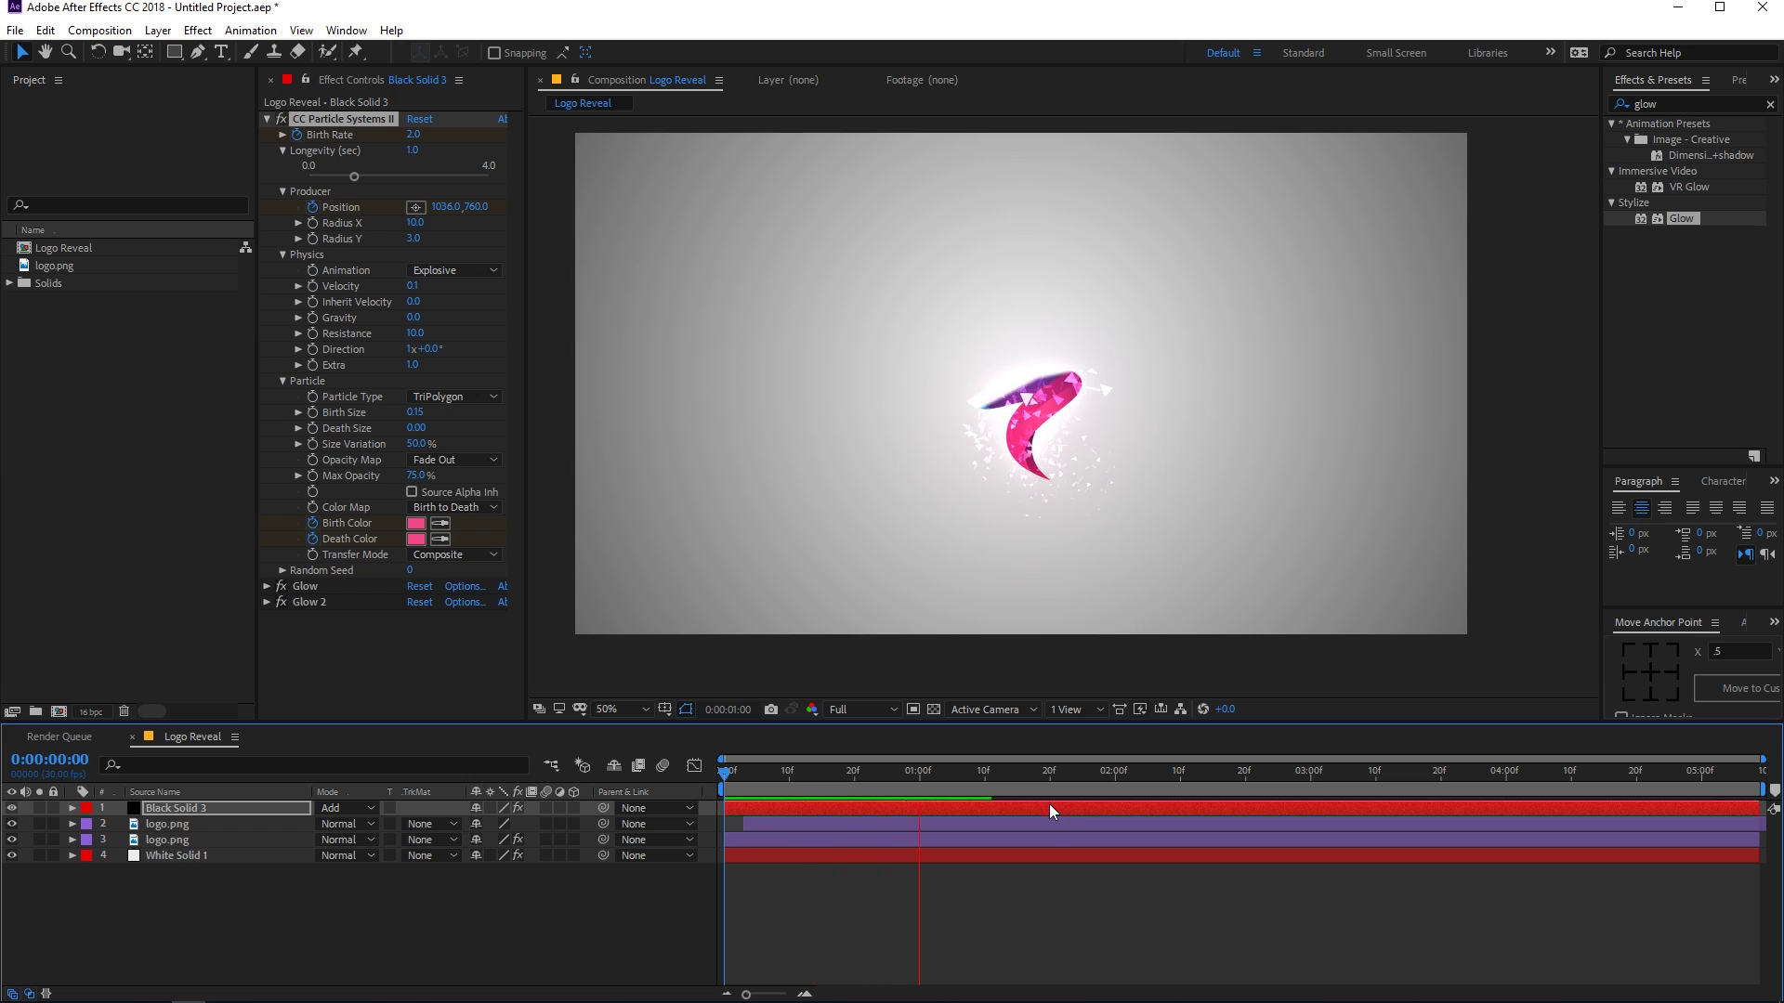
key(space)
key(space)
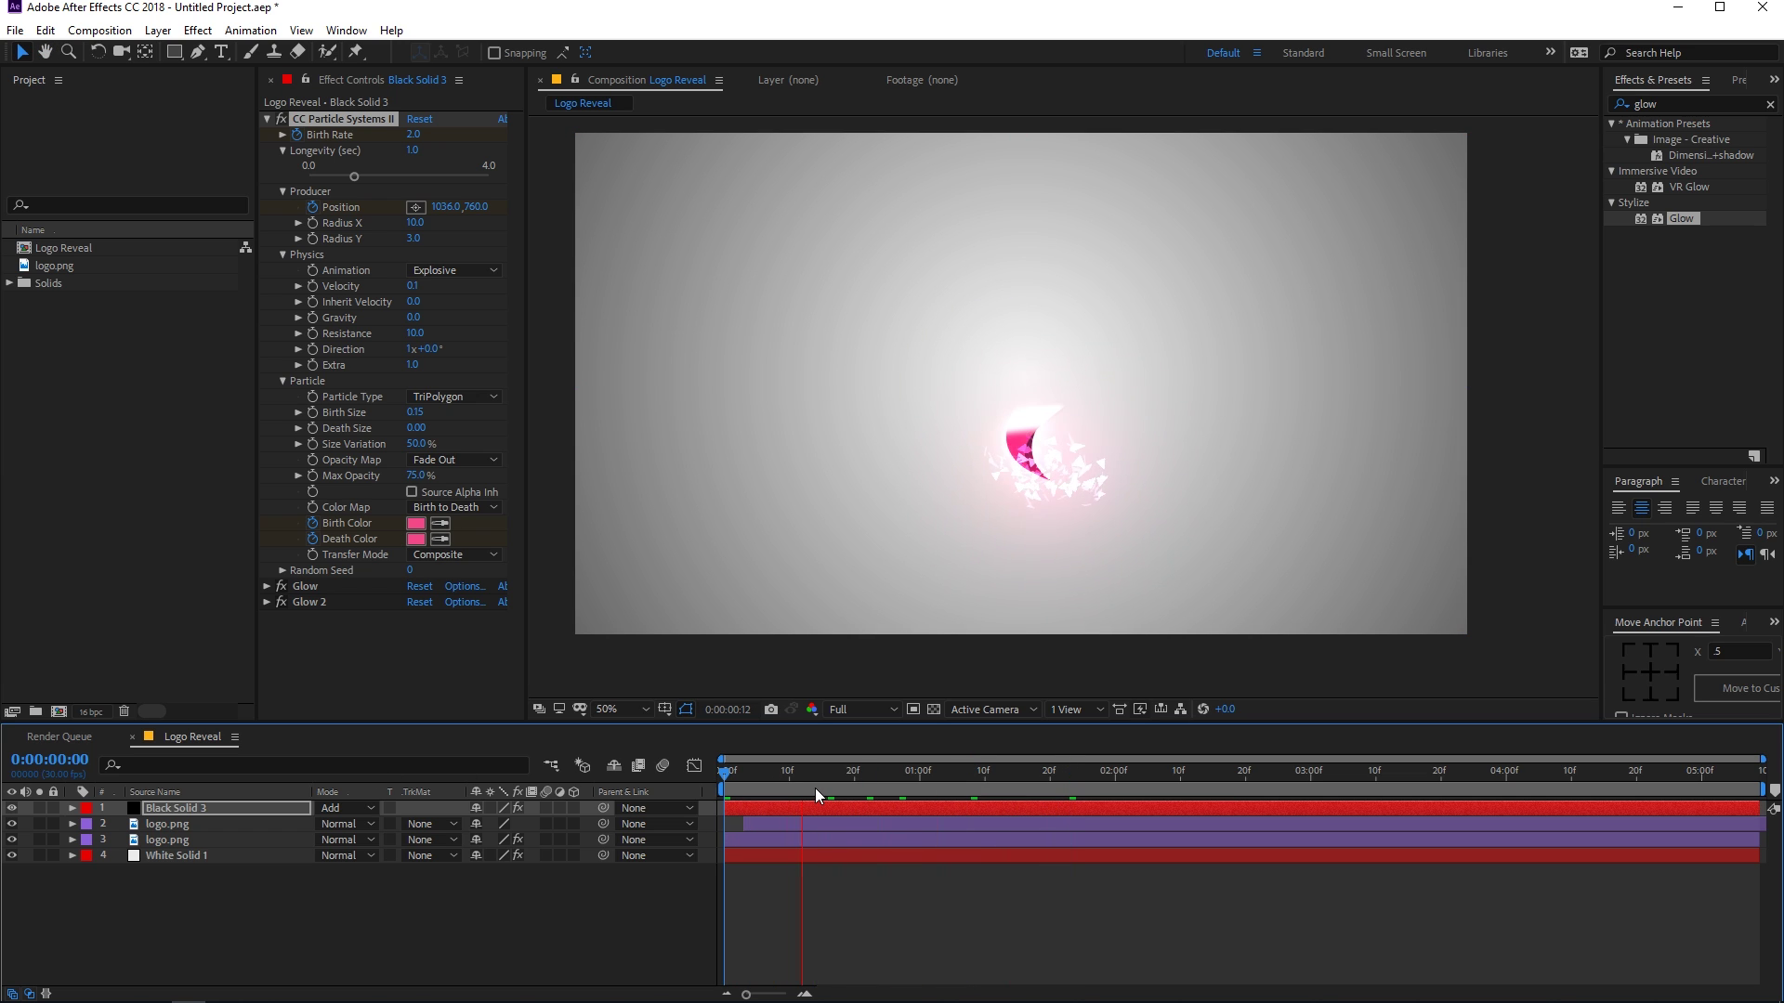
key(space)
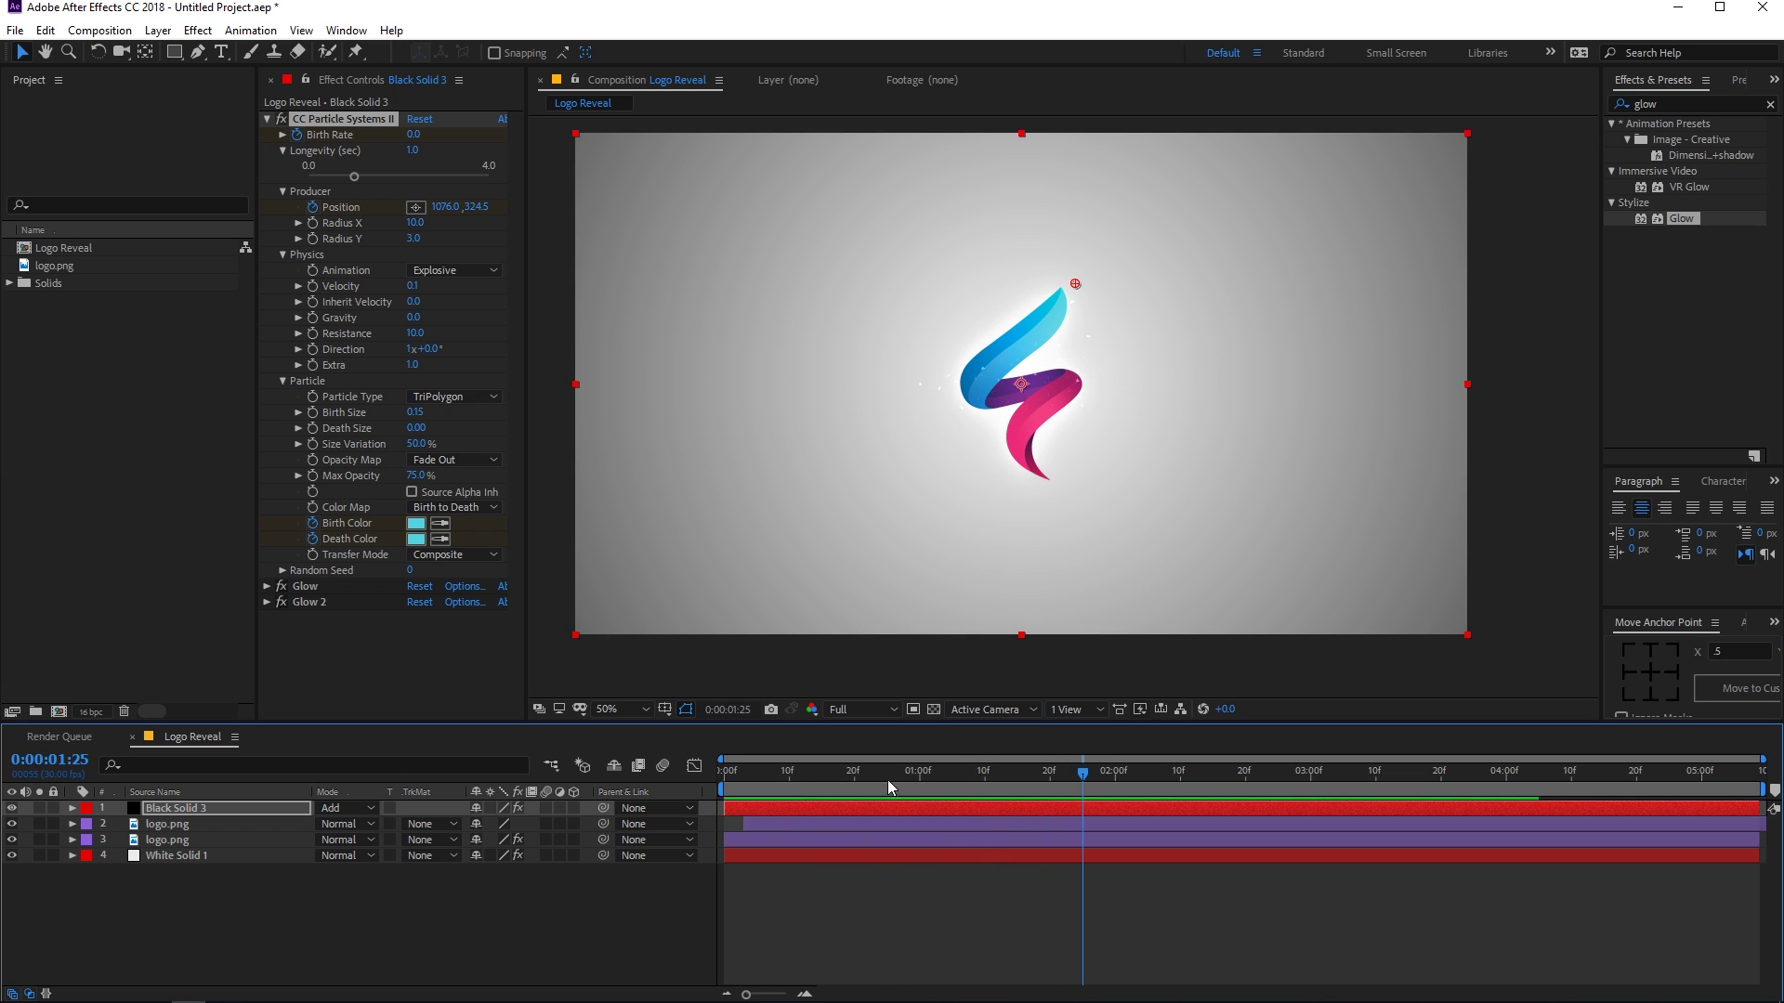
Replay the reveal to check the triangular particles and scrub to 0:00:01:25
key(space)
key(space)
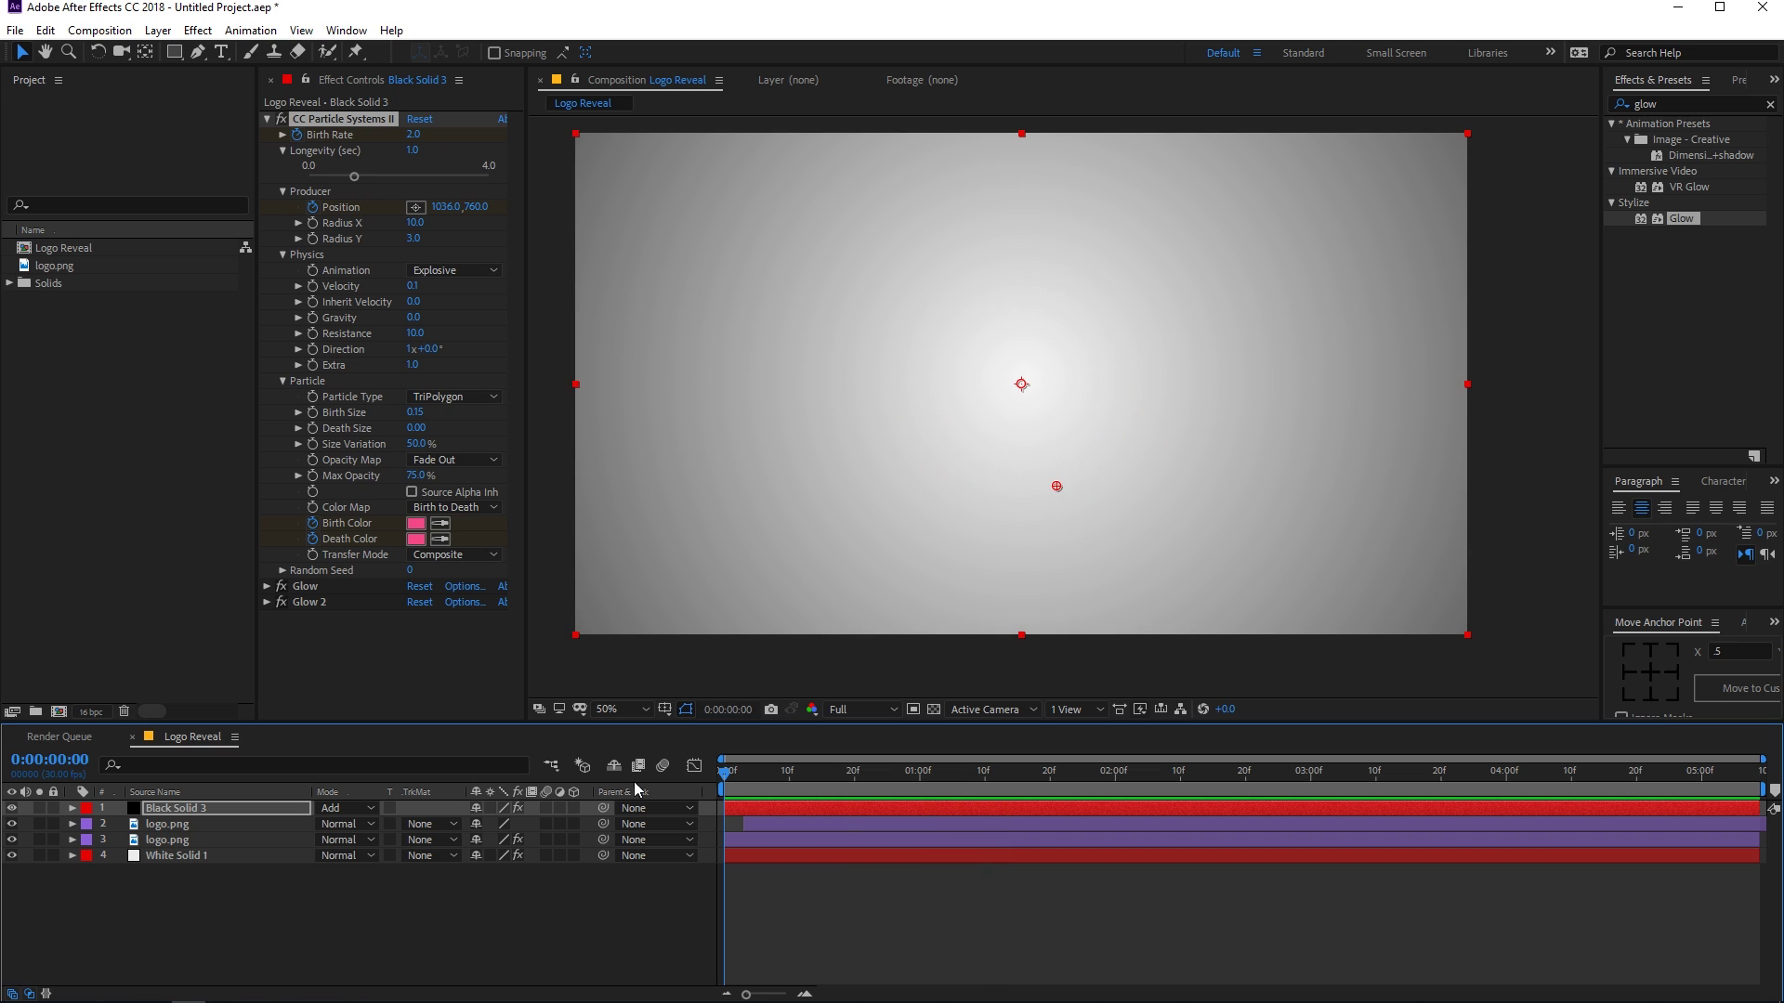
key(space)
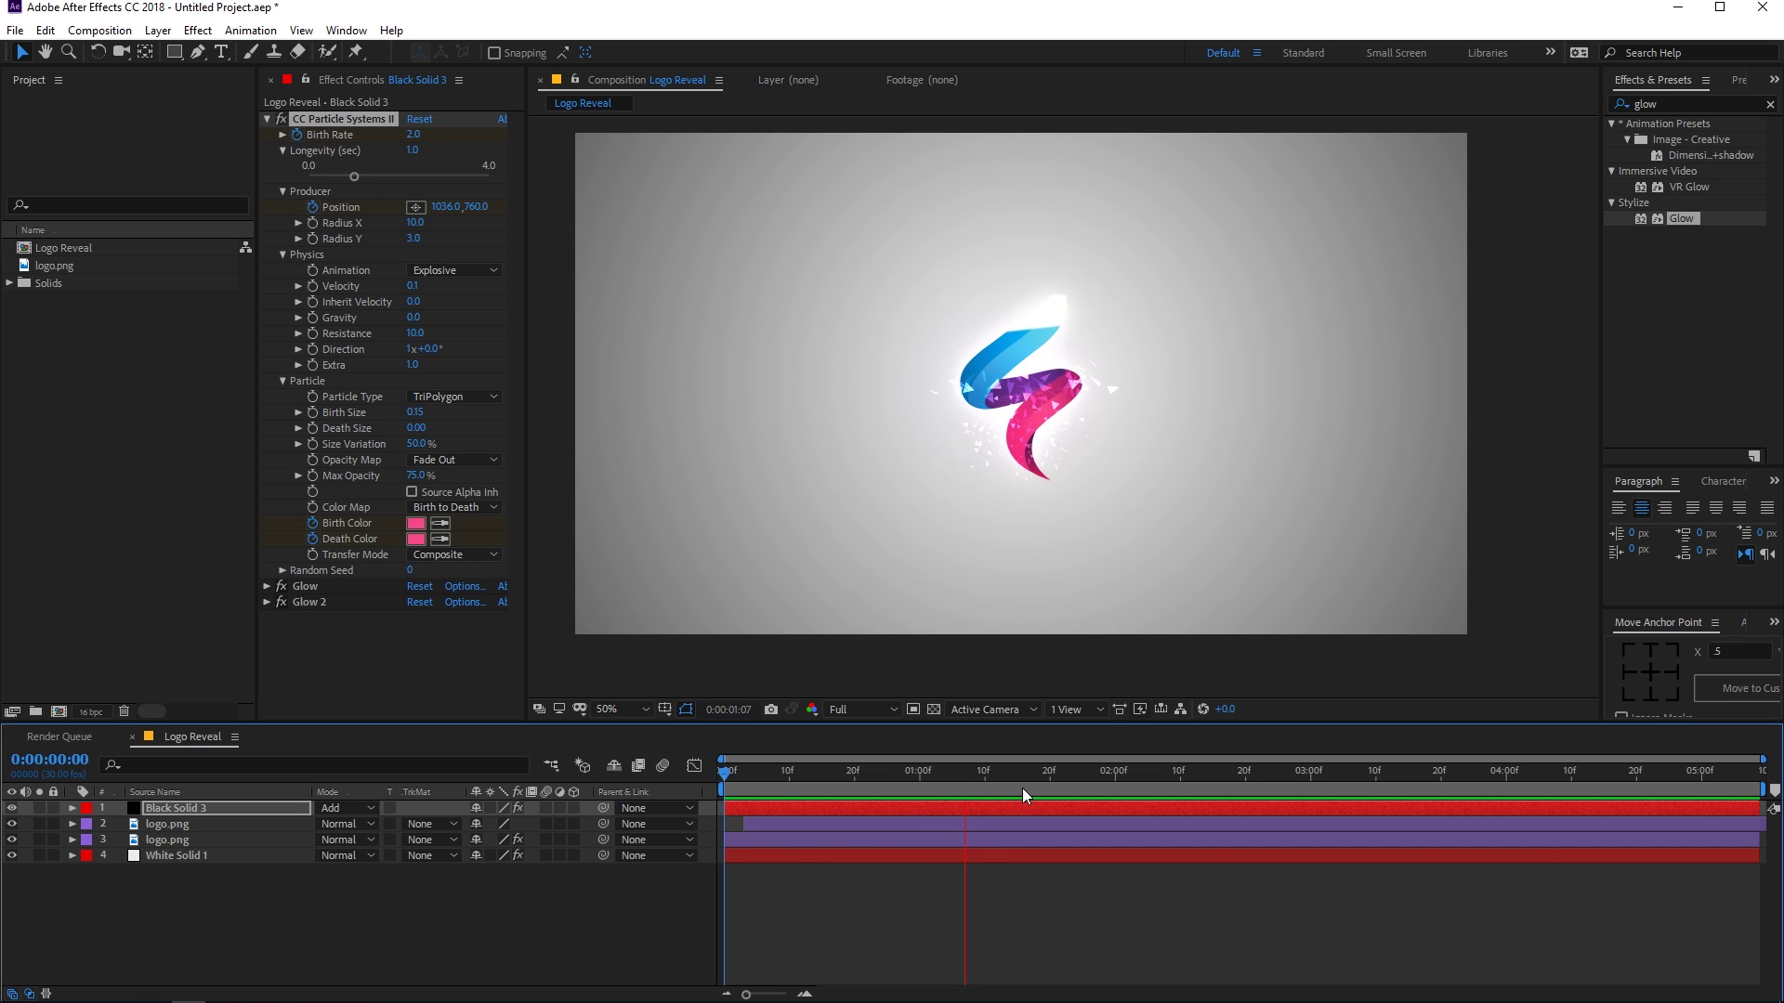
key(space)
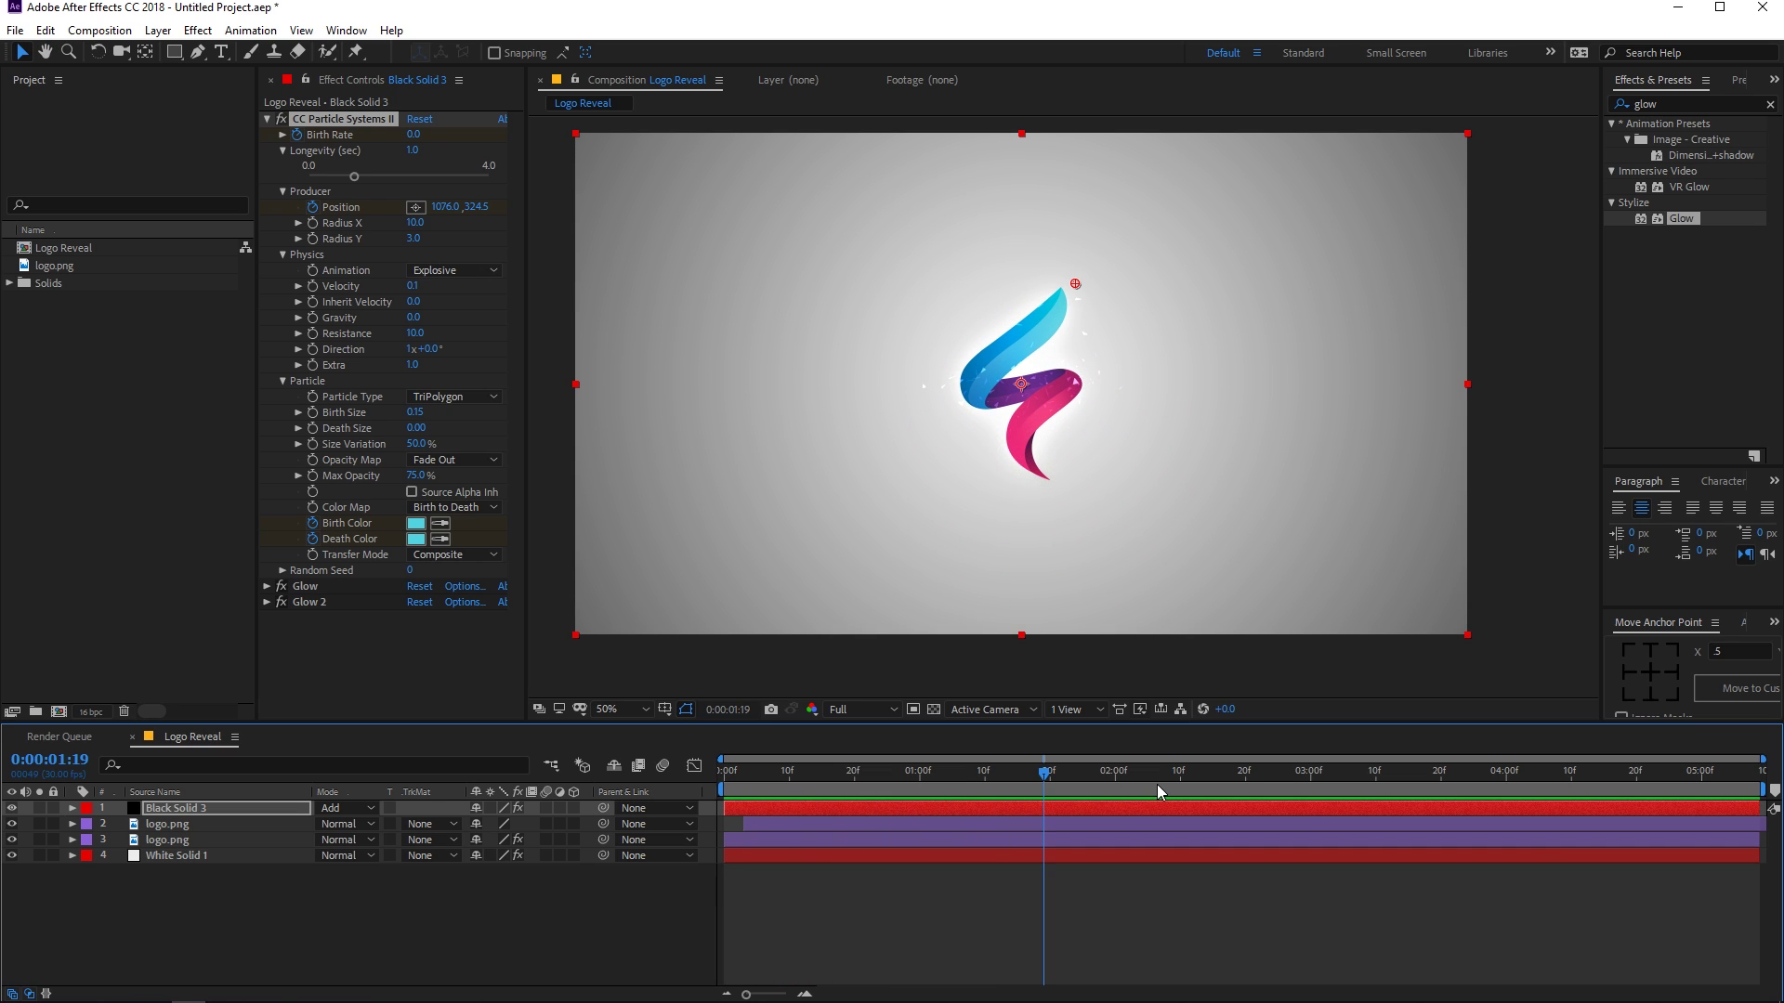
drag(1047, 776, 1096, 778)
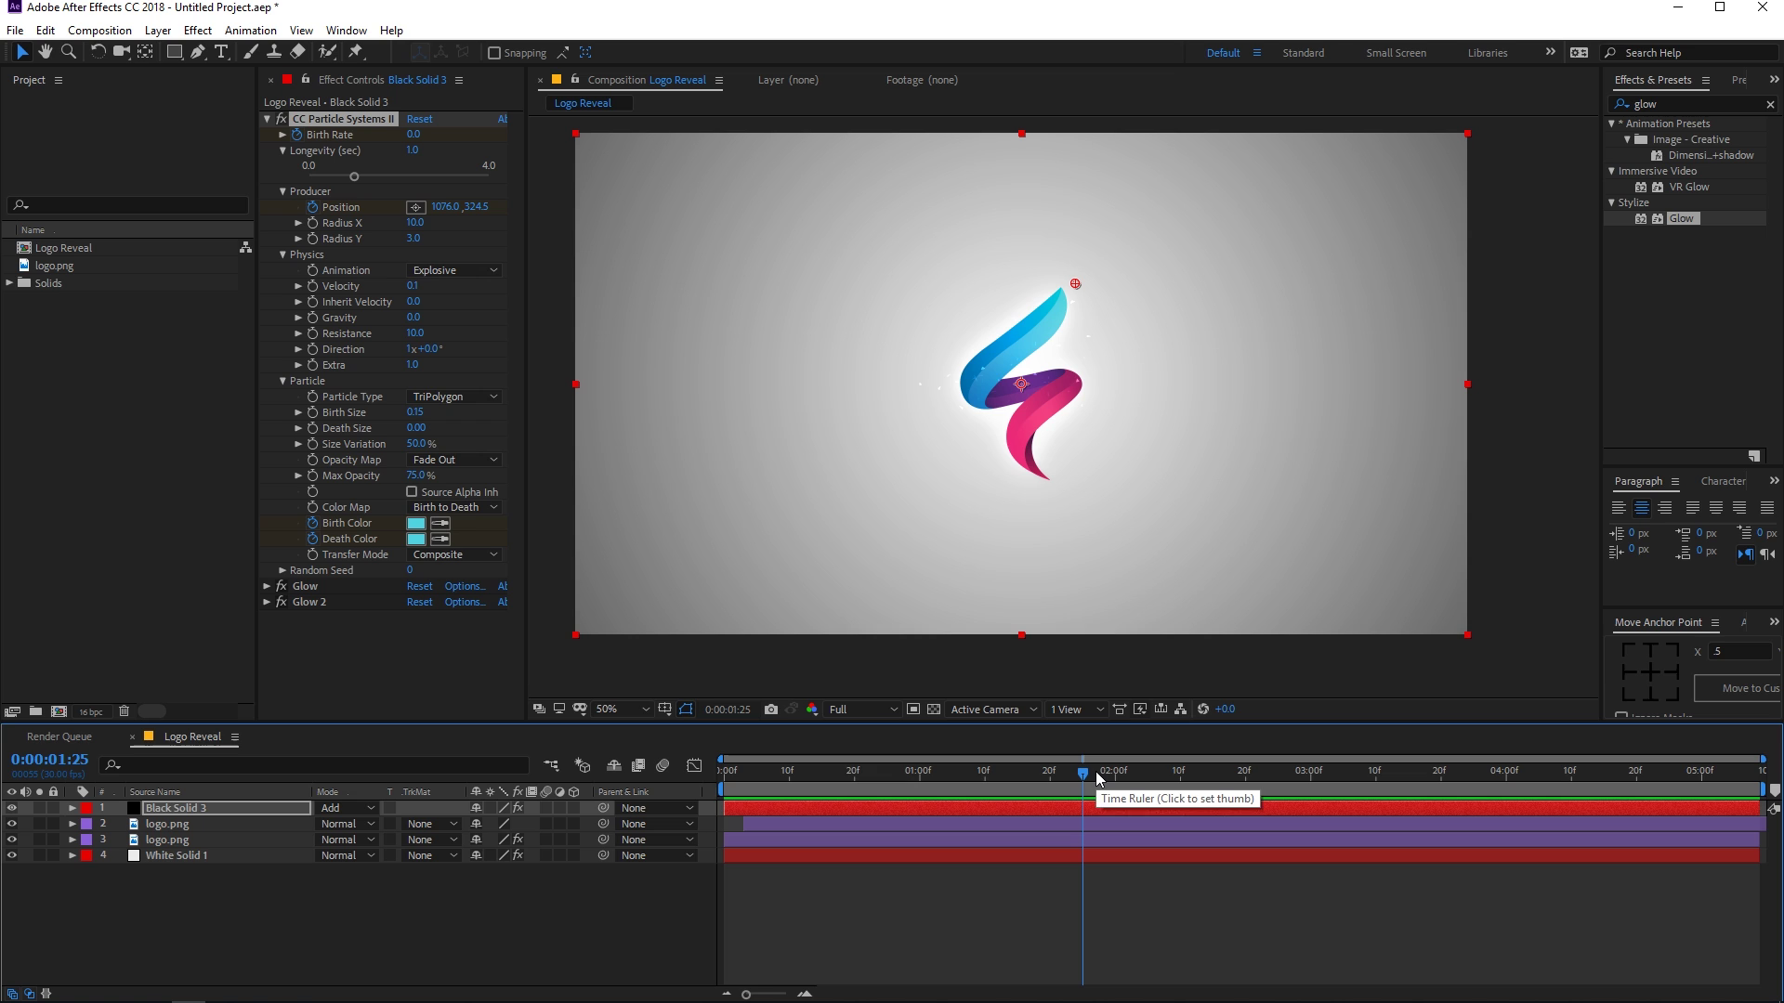
End the work area at 0:00:01:25 and preview the reveal within it
key(n)
key(space)
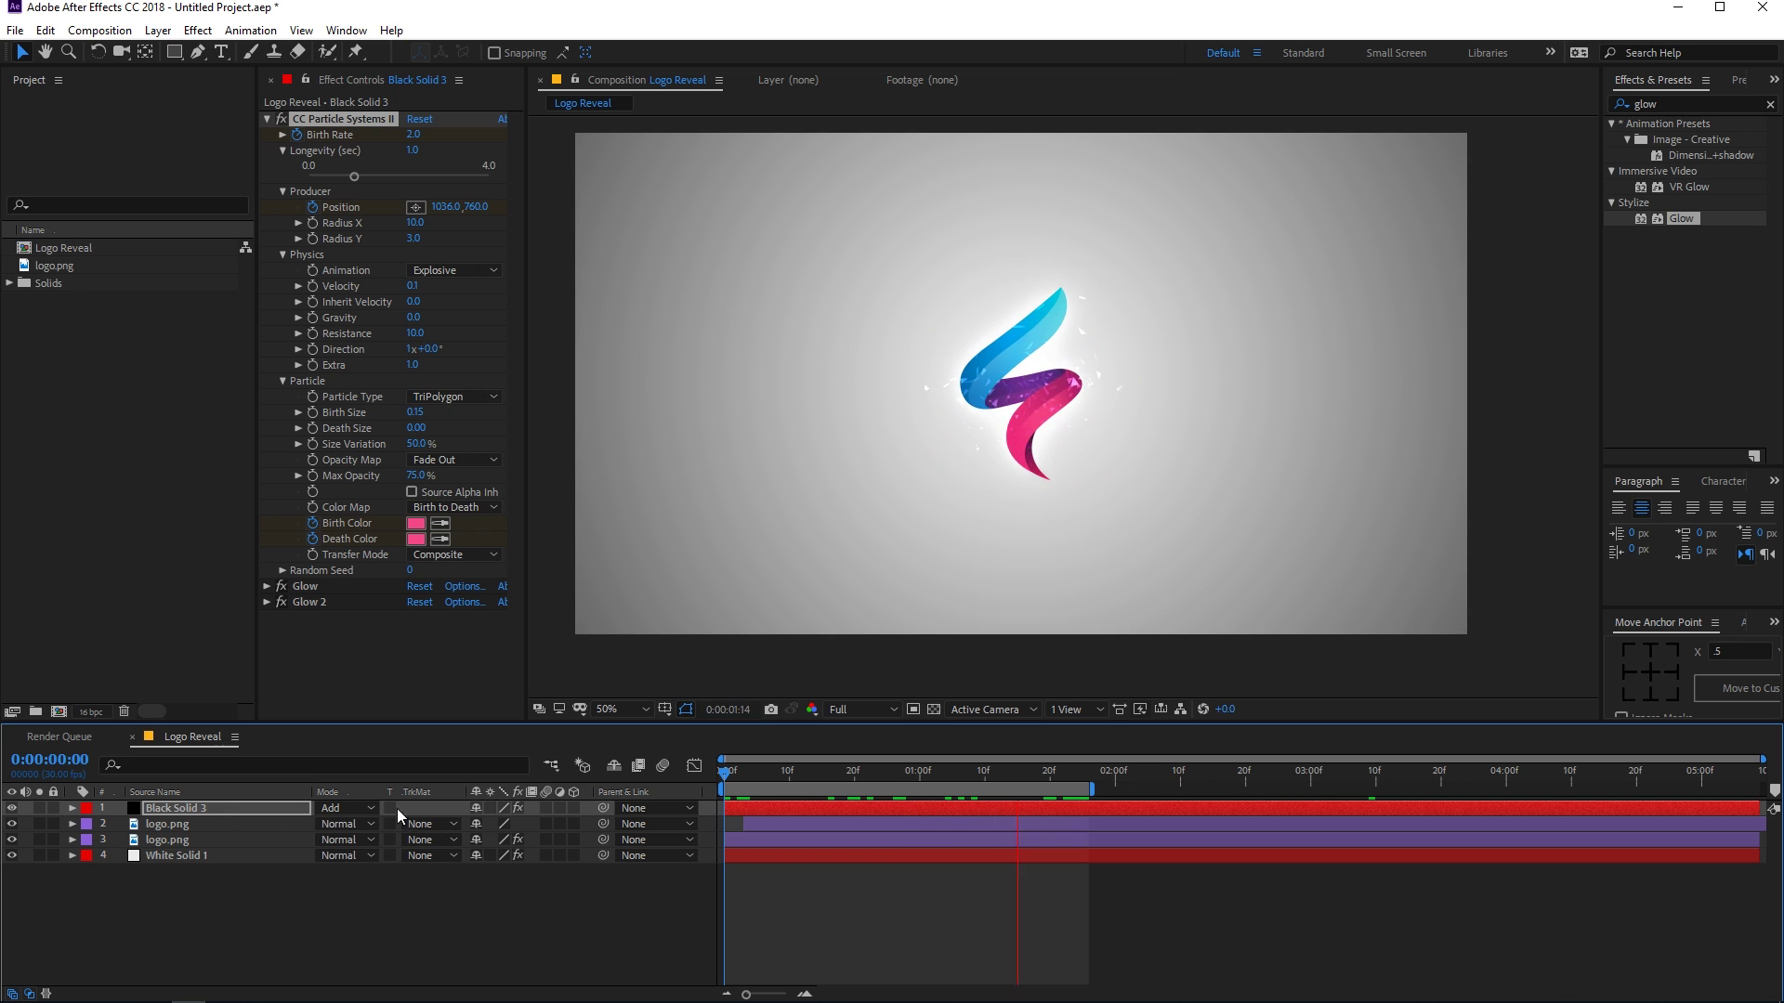
Try the Normal blending mode on the particle layer during the looping preview and switch it back to Add
click(355, 824)
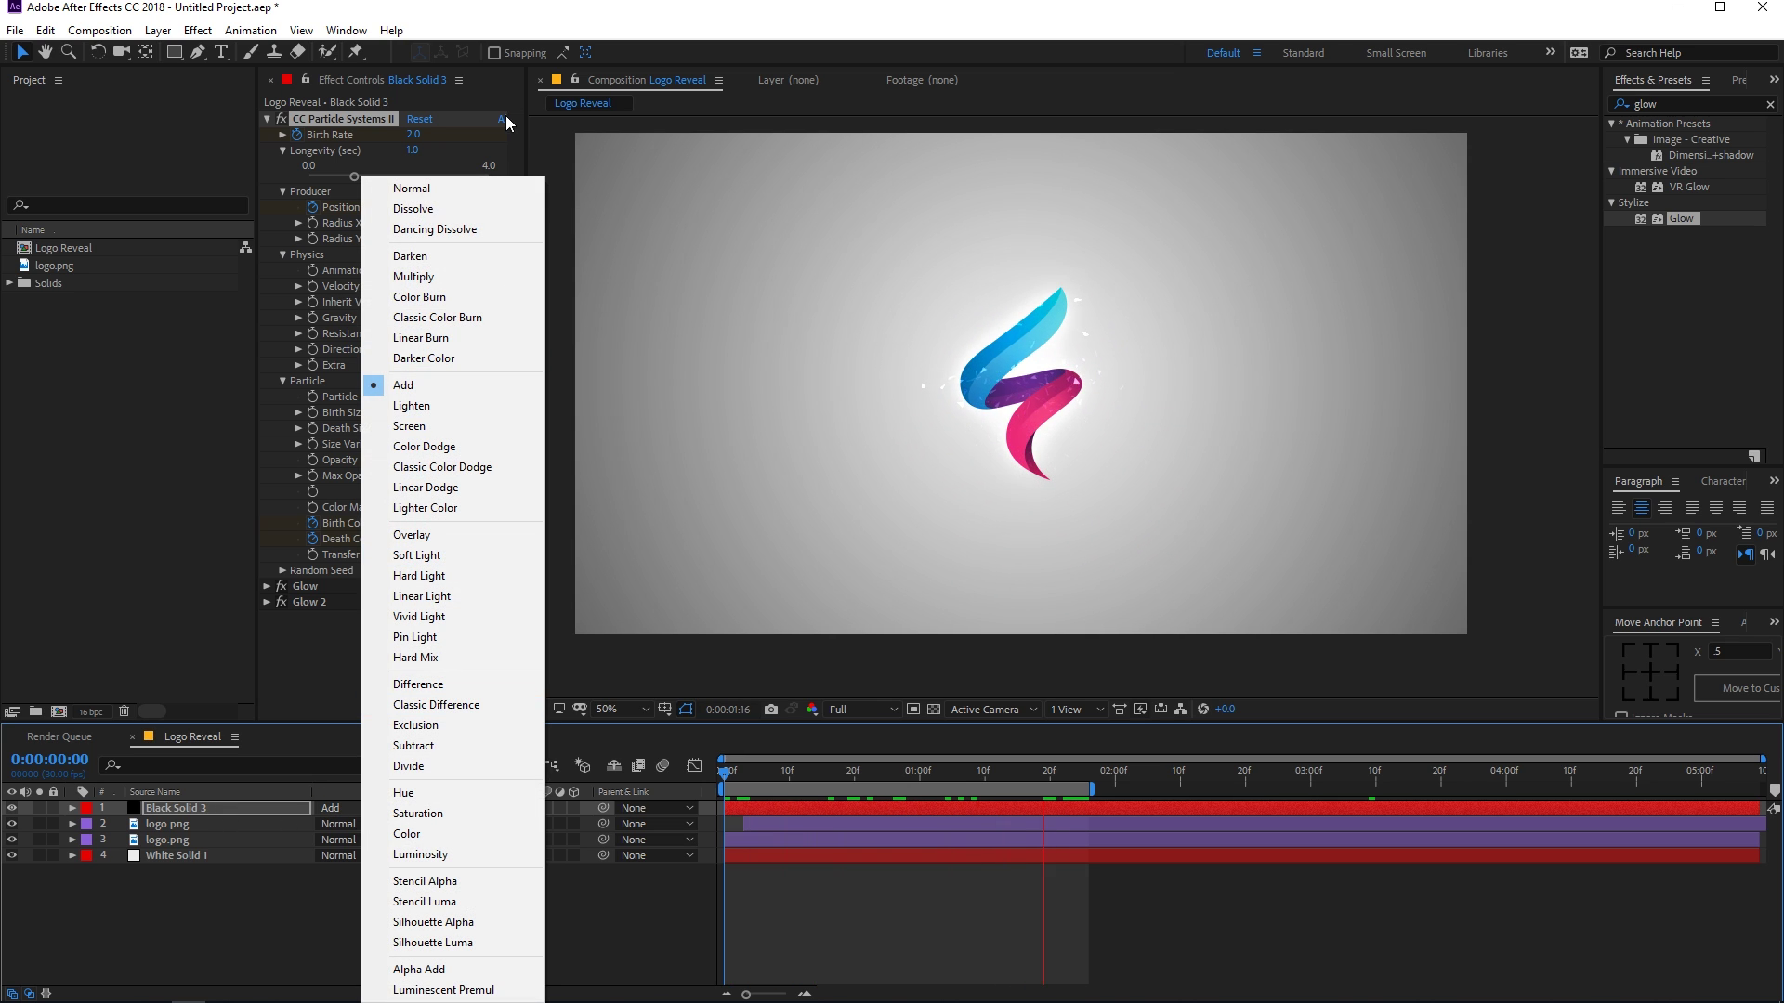
click(448, 187)
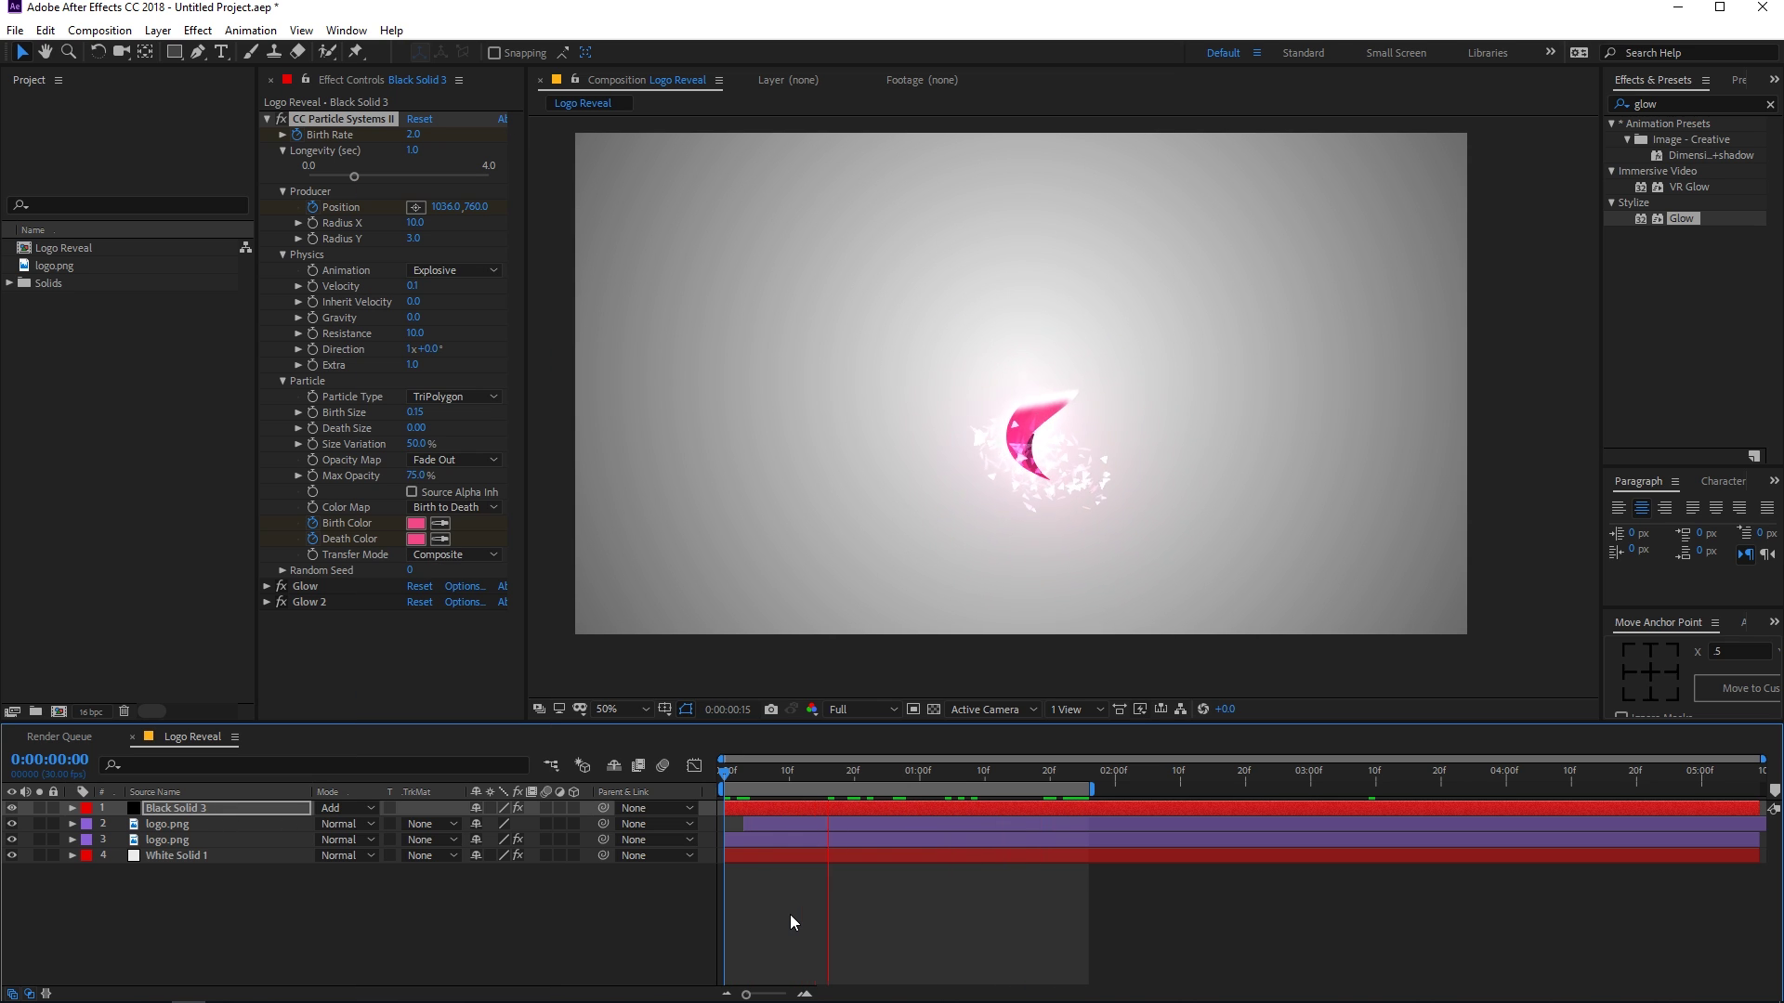
click(343, 808)
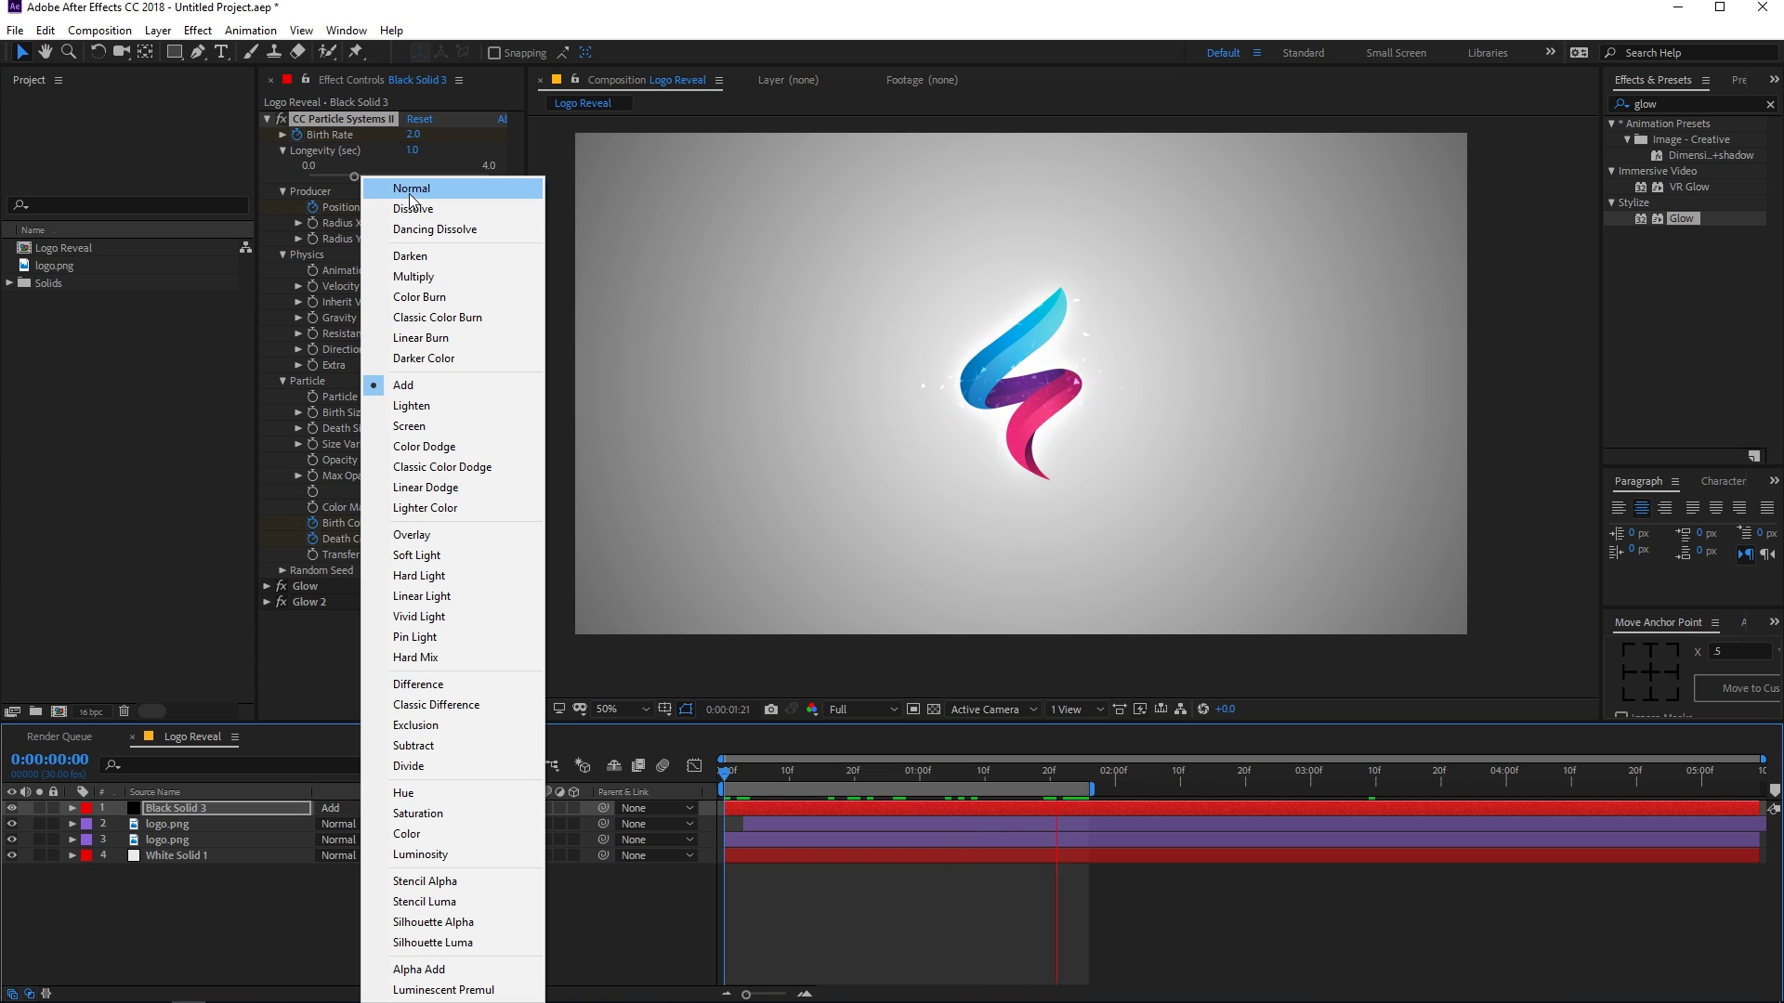
click(411, 188)
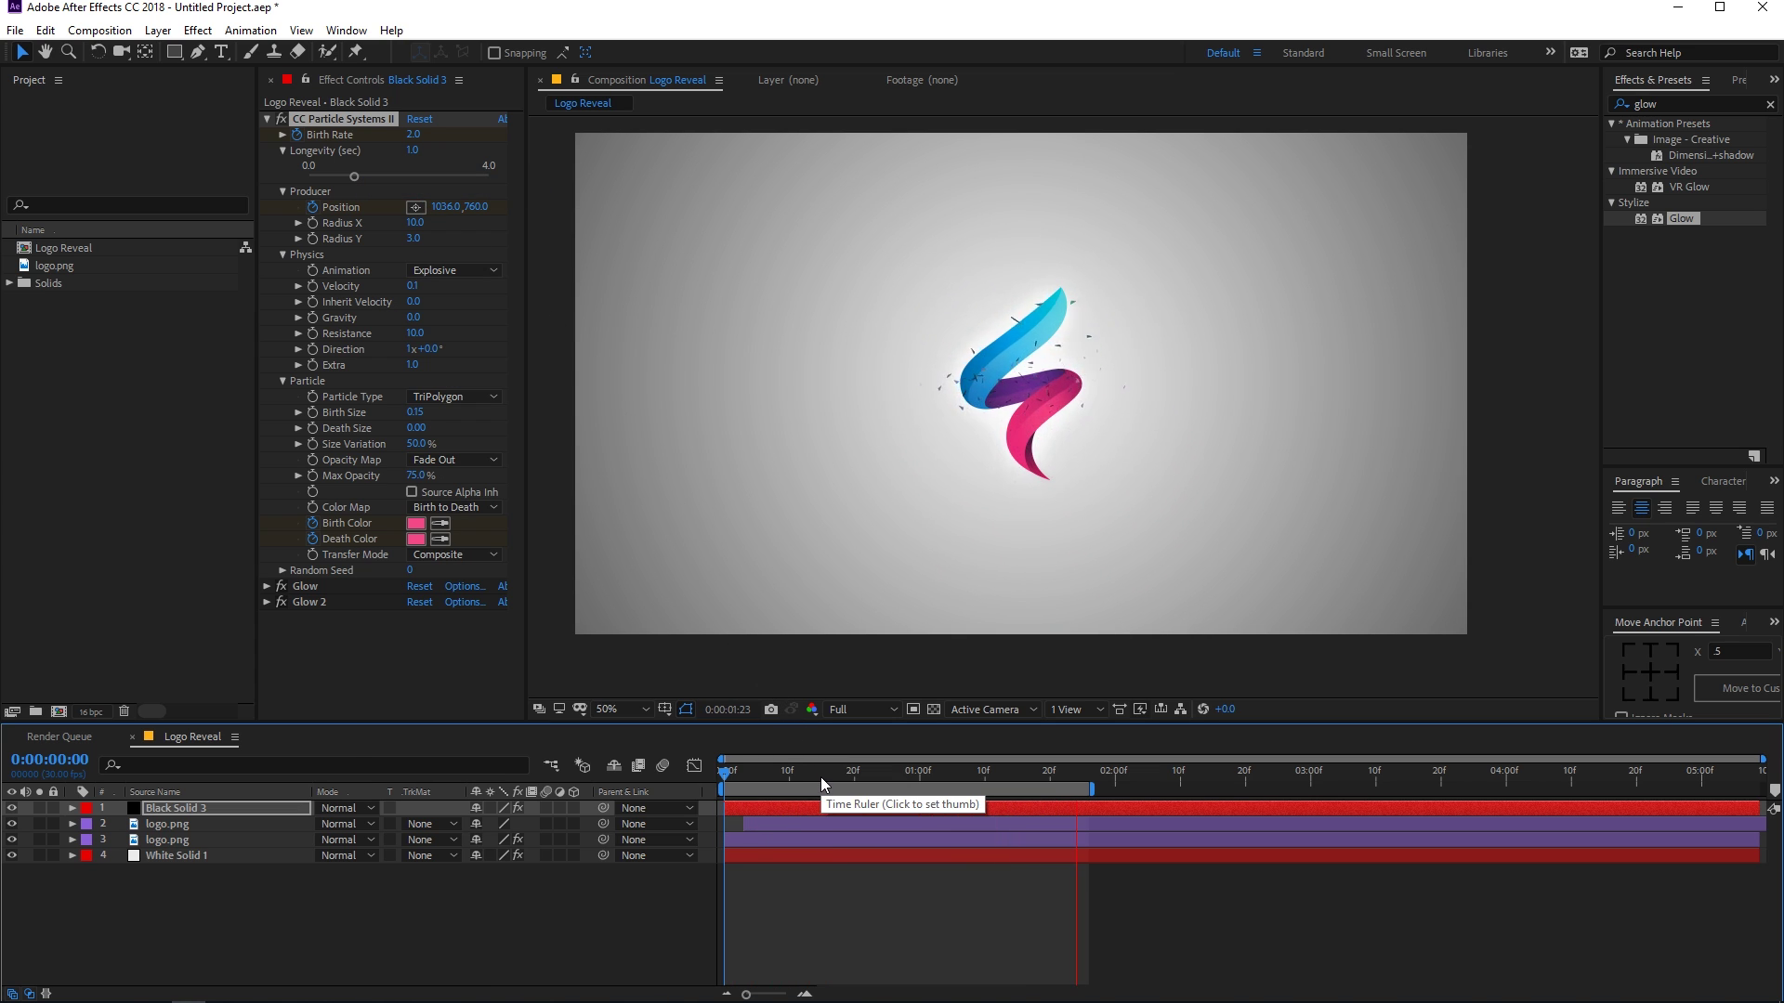
click(370, 810)
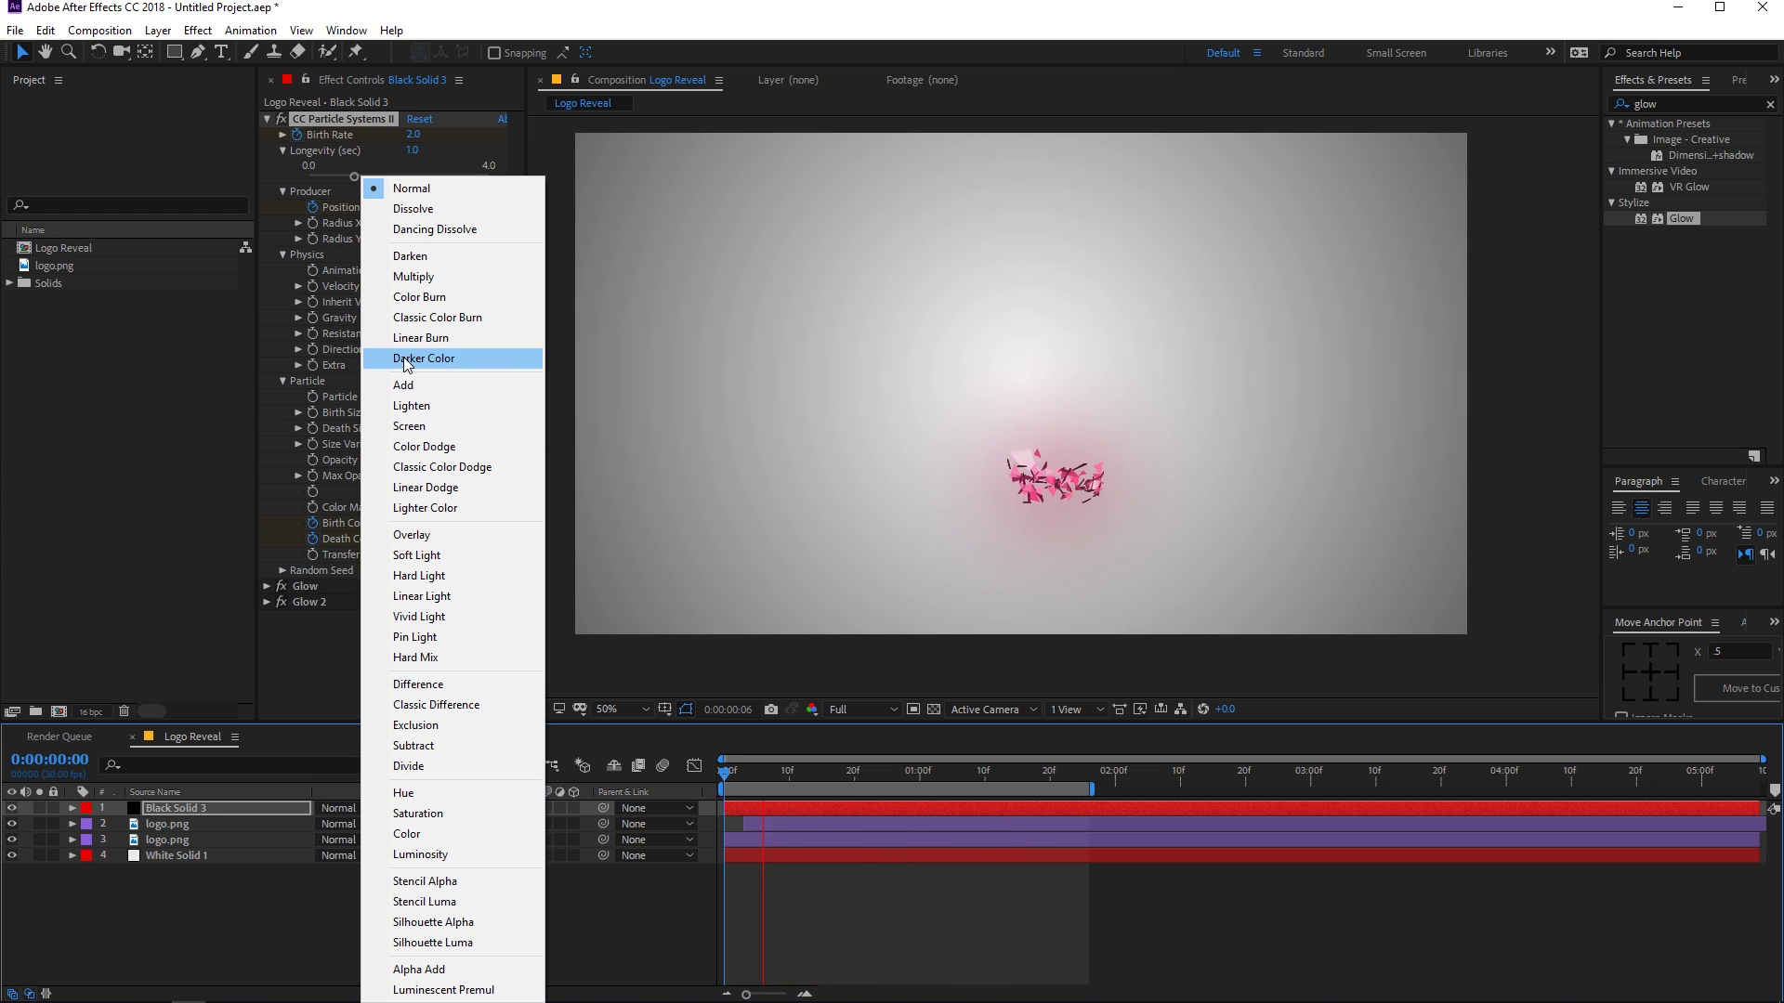
click(409, 384)
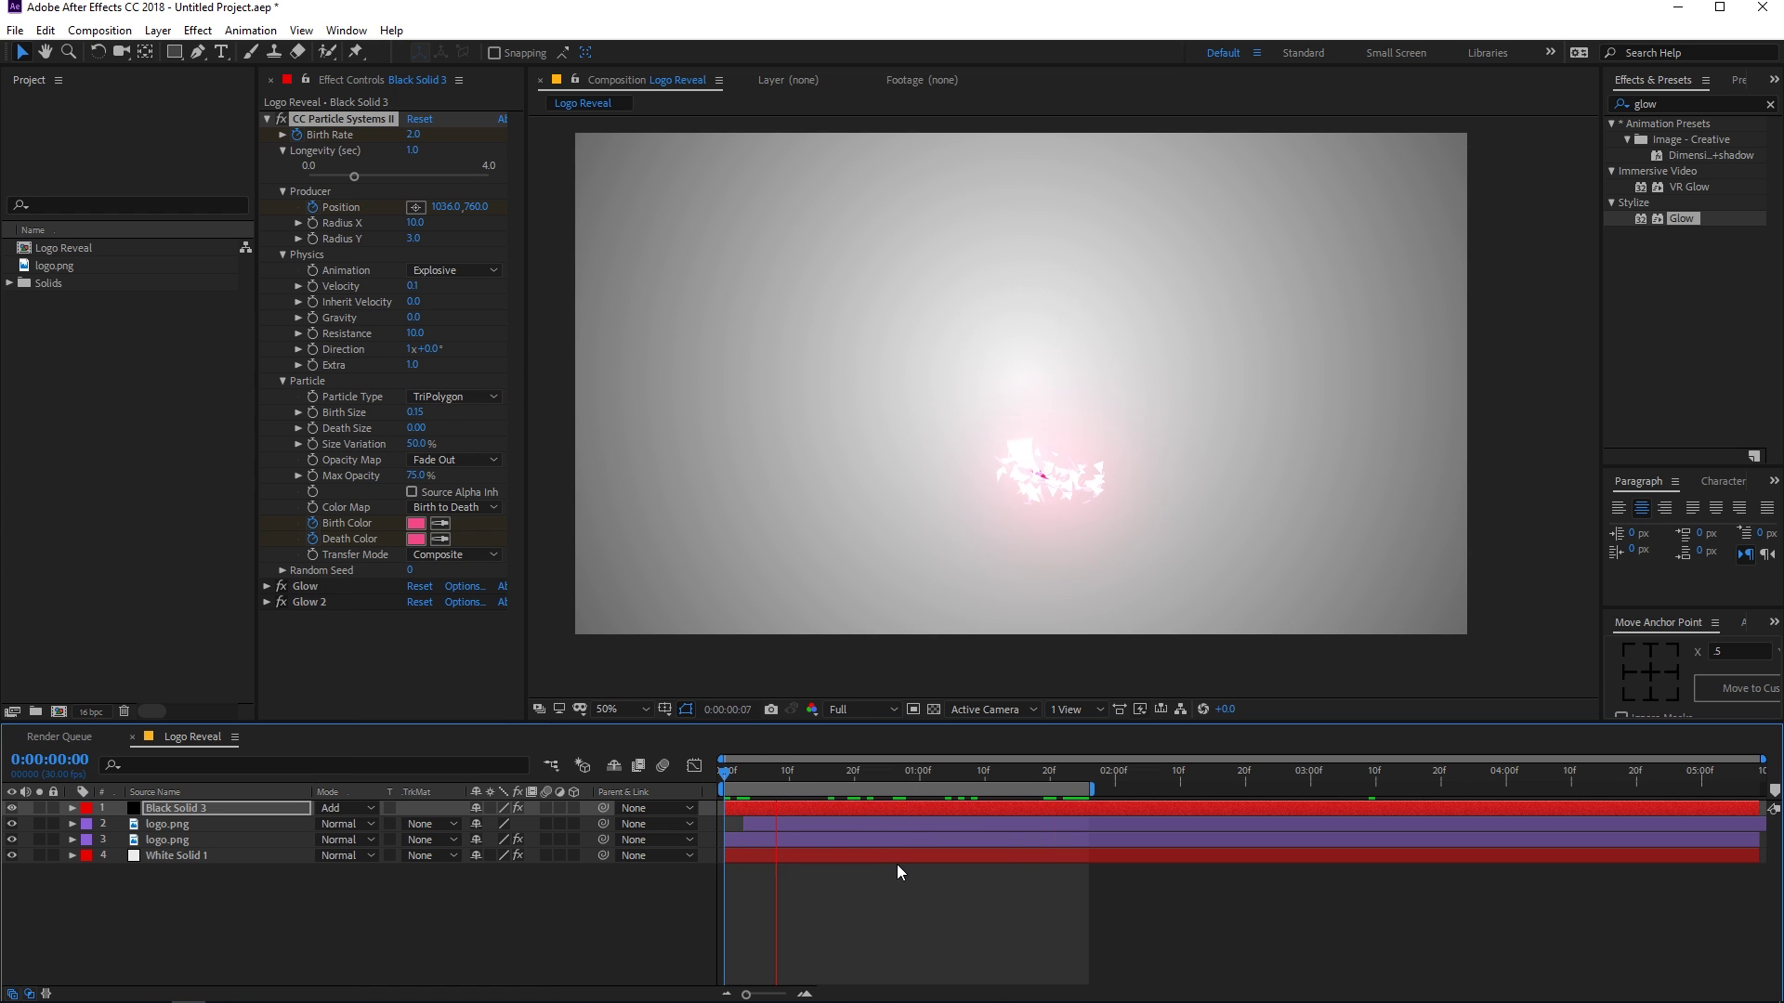